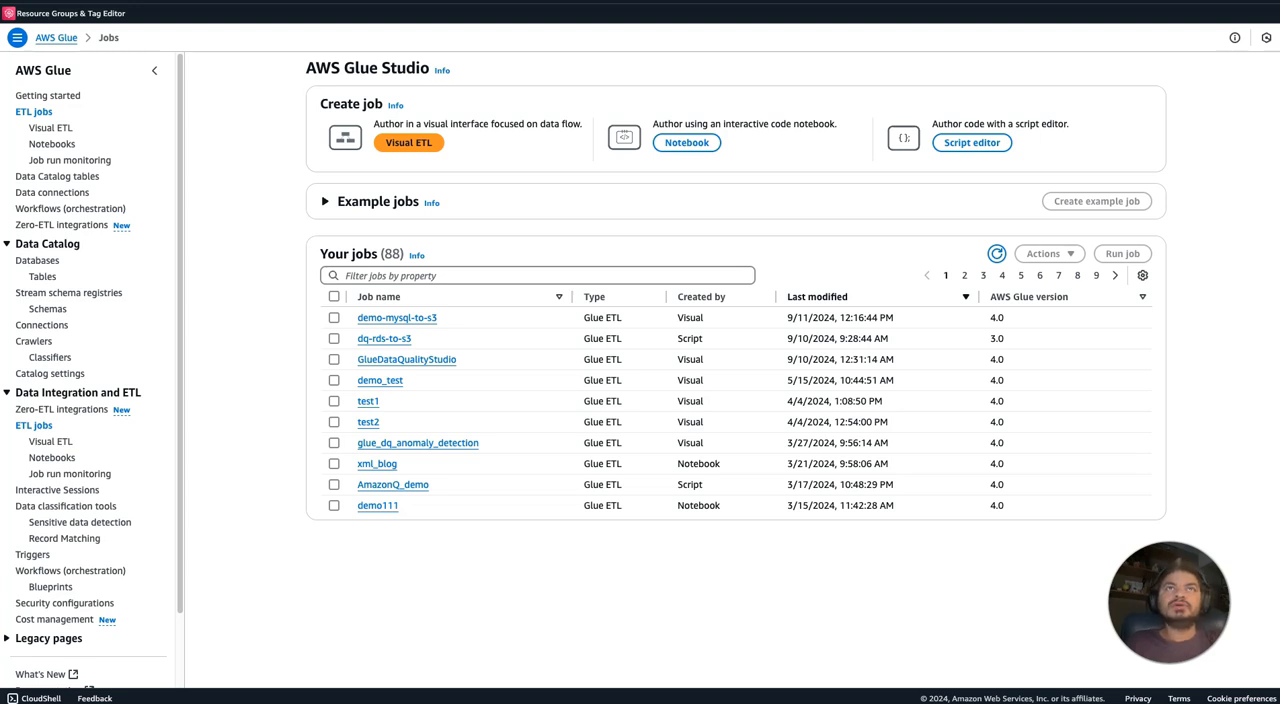
Start creating a new Glue crawler and name it json-crawler, leaving the description empty.
click(35, 342)
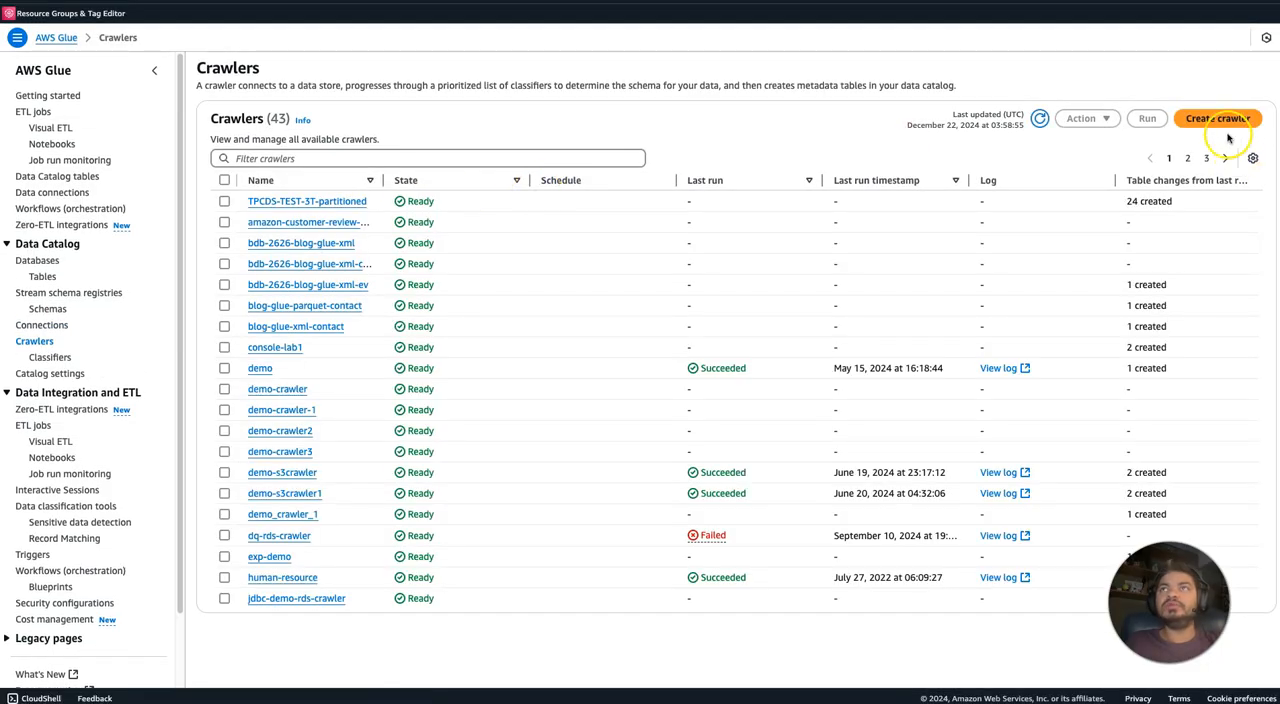
click(1222, 122)
click(595, 157)
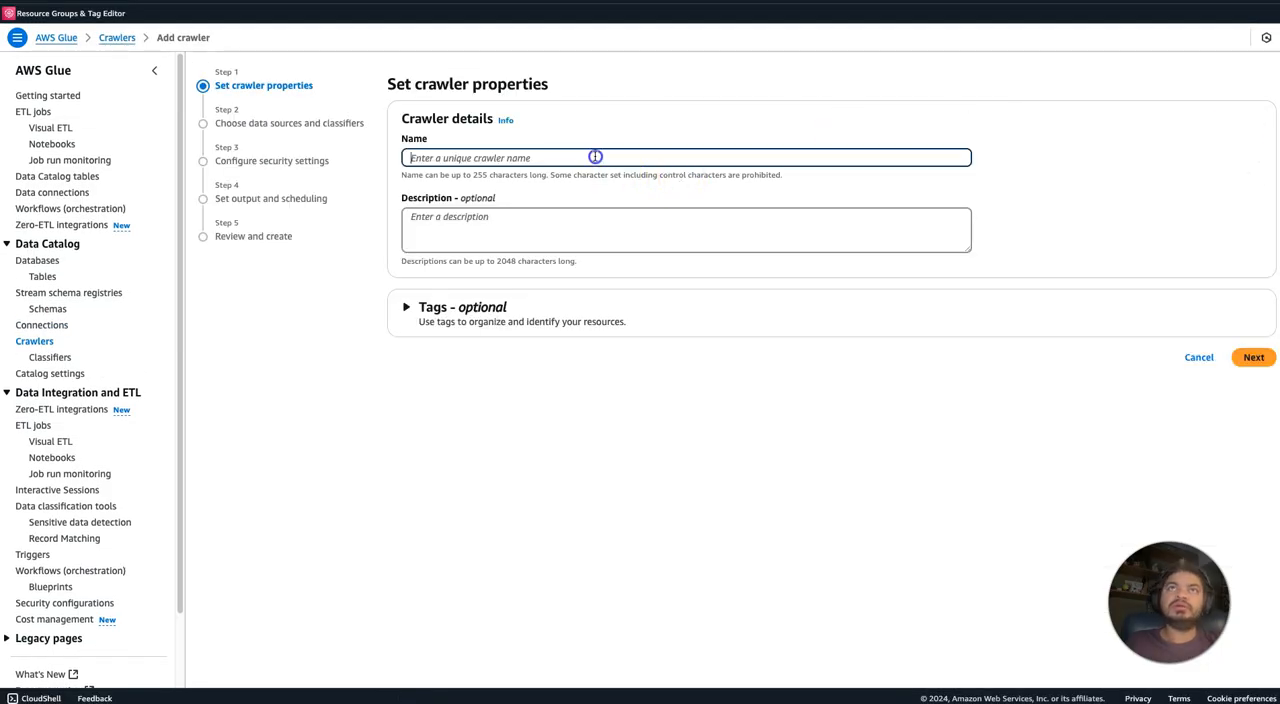
text(json-crawler)
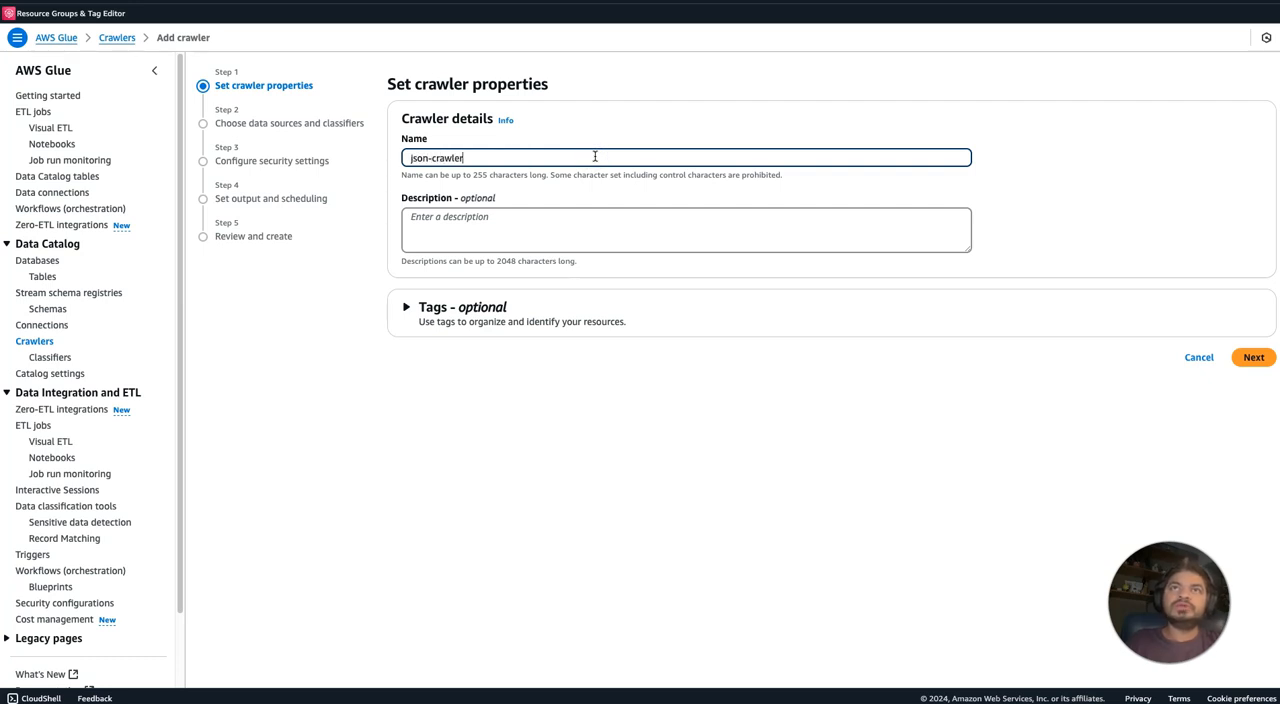
click(510, 245)
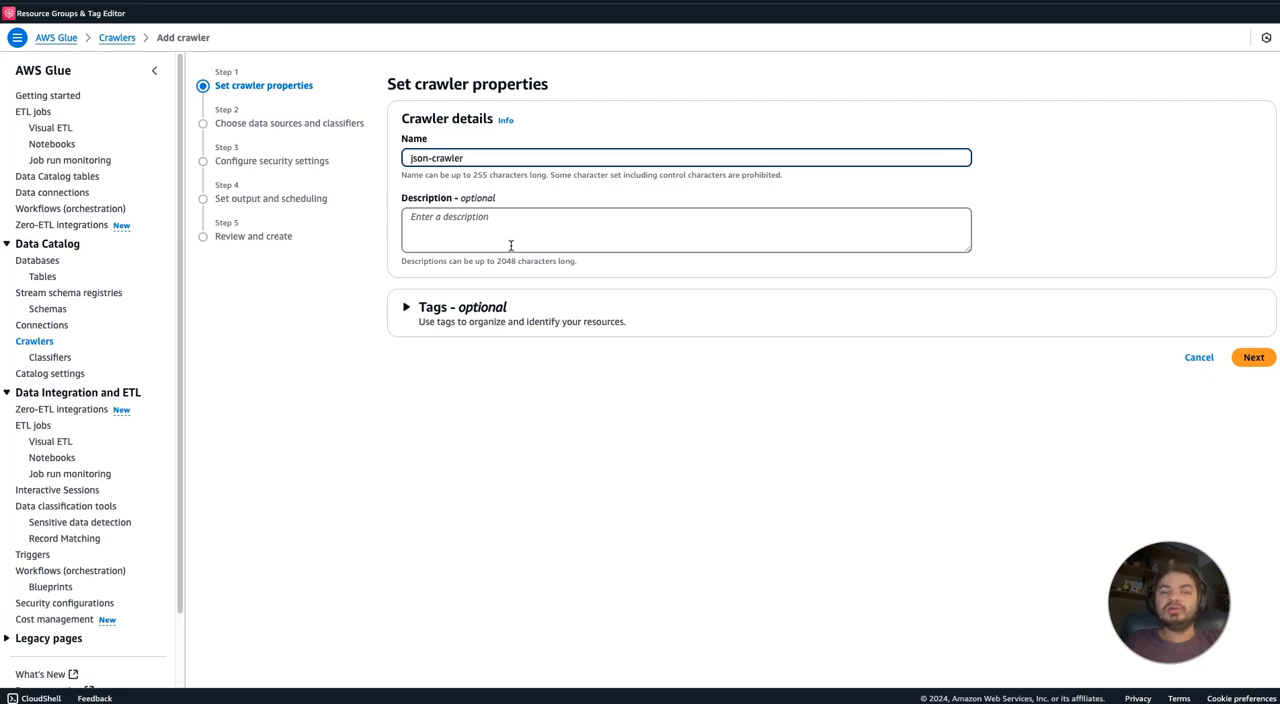
click(1253, 358)
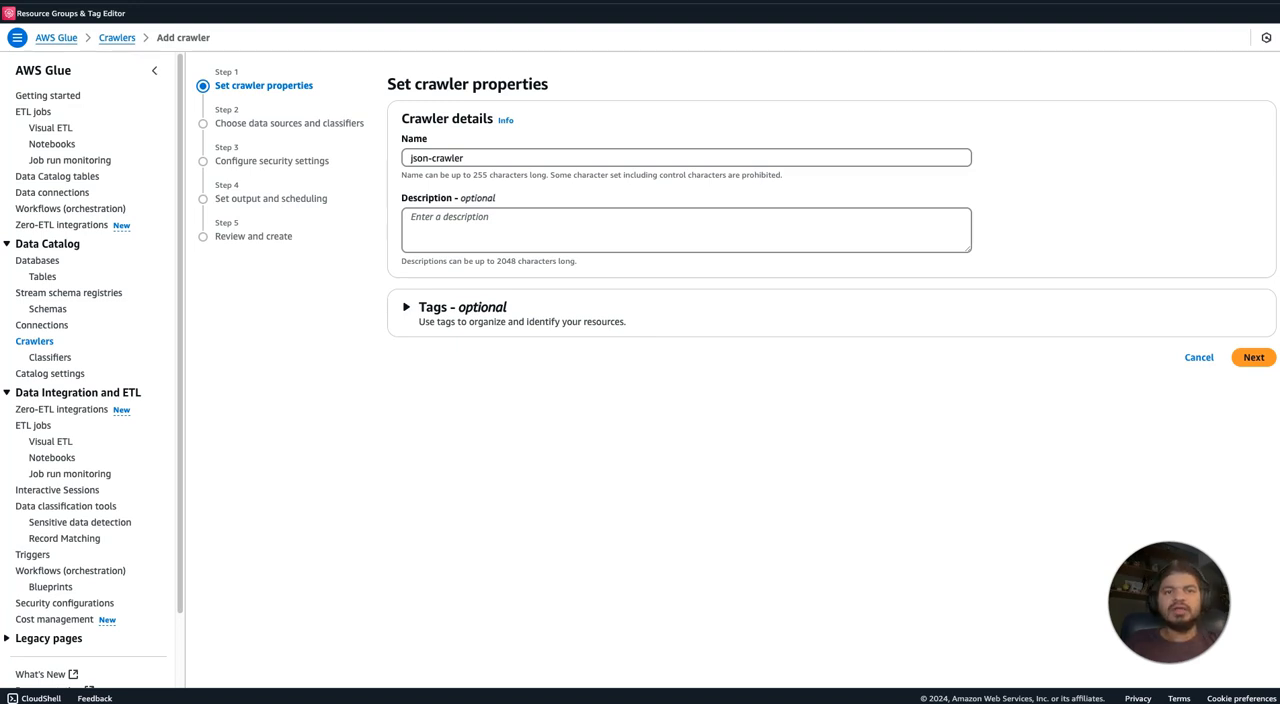
Examine the nested fields and array structure of google_patents_raw_20241217 (1).json in both parsed and raw form, then close the file.
drag(80, 1, 463, 93)
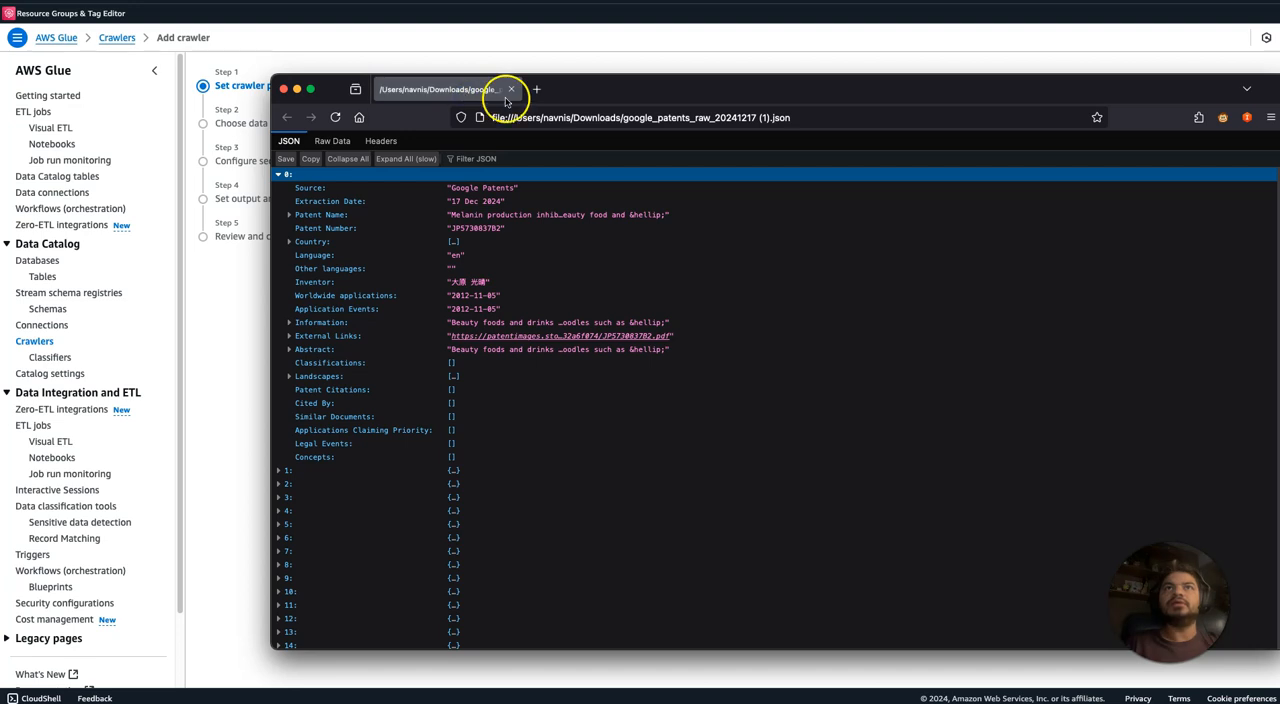
click(289, 216)
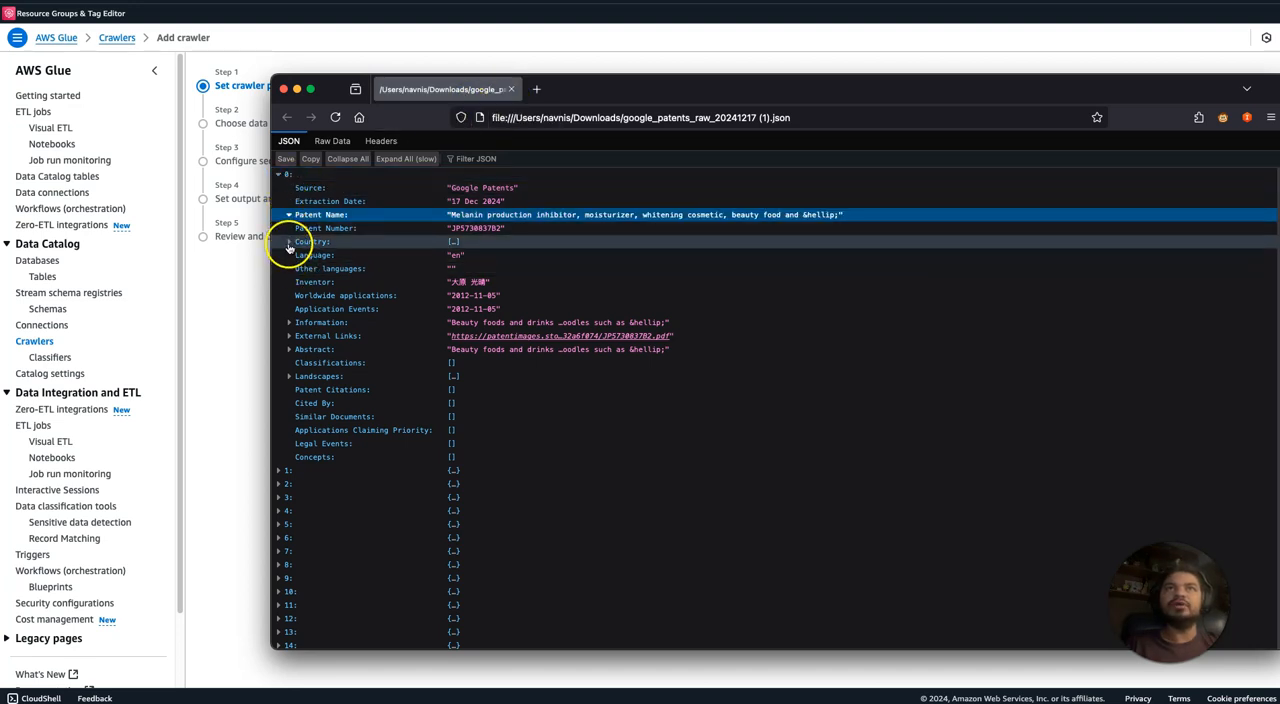
click(289, 243)
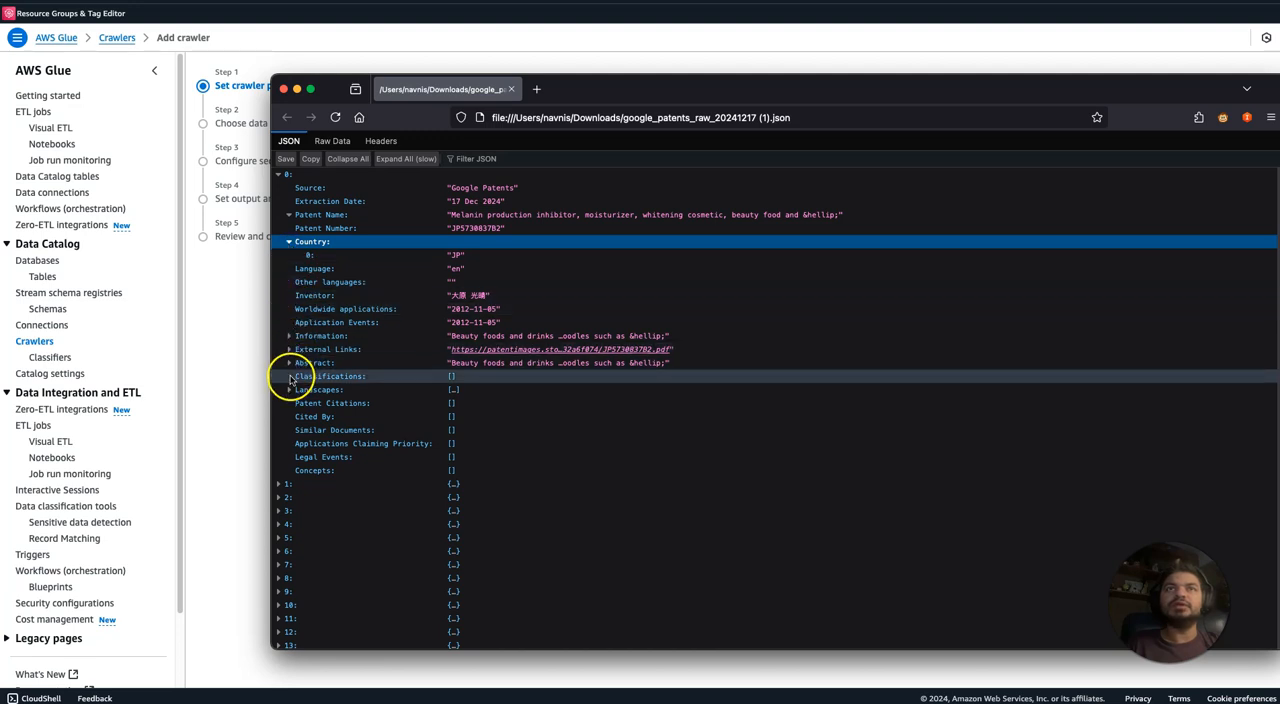
click(289, 337)
click(289, 360)
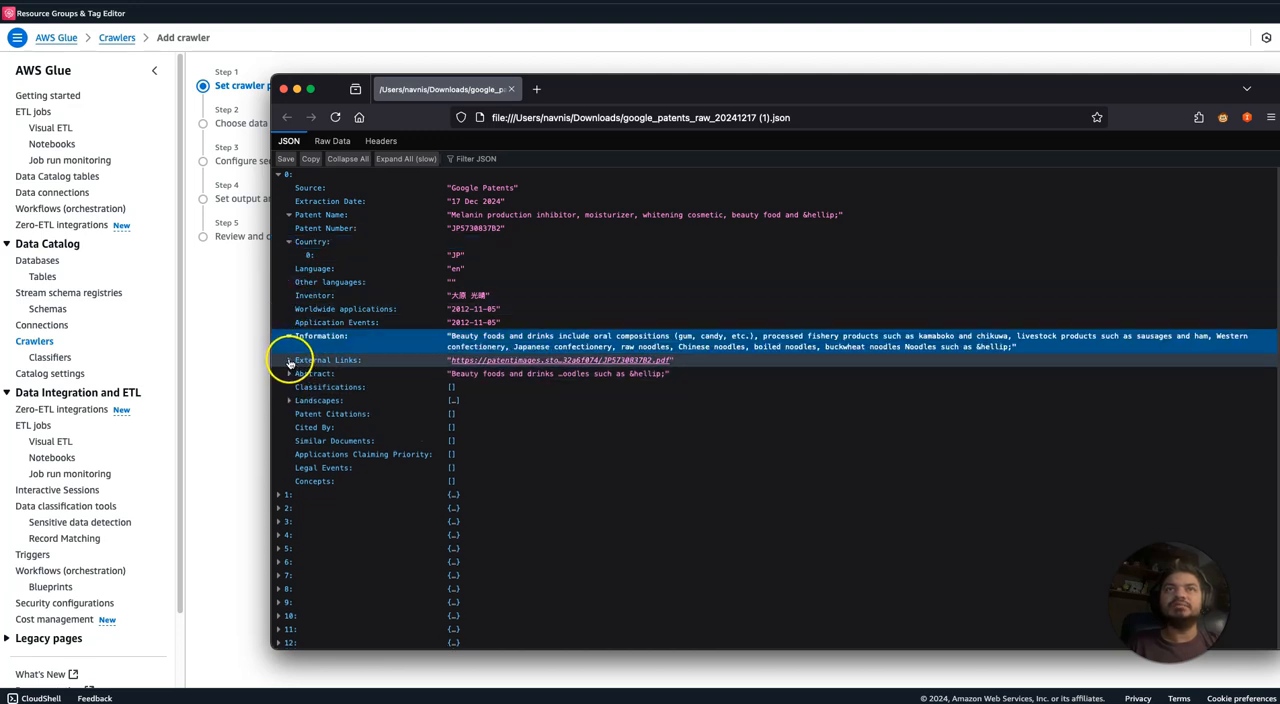
click(289, 373)
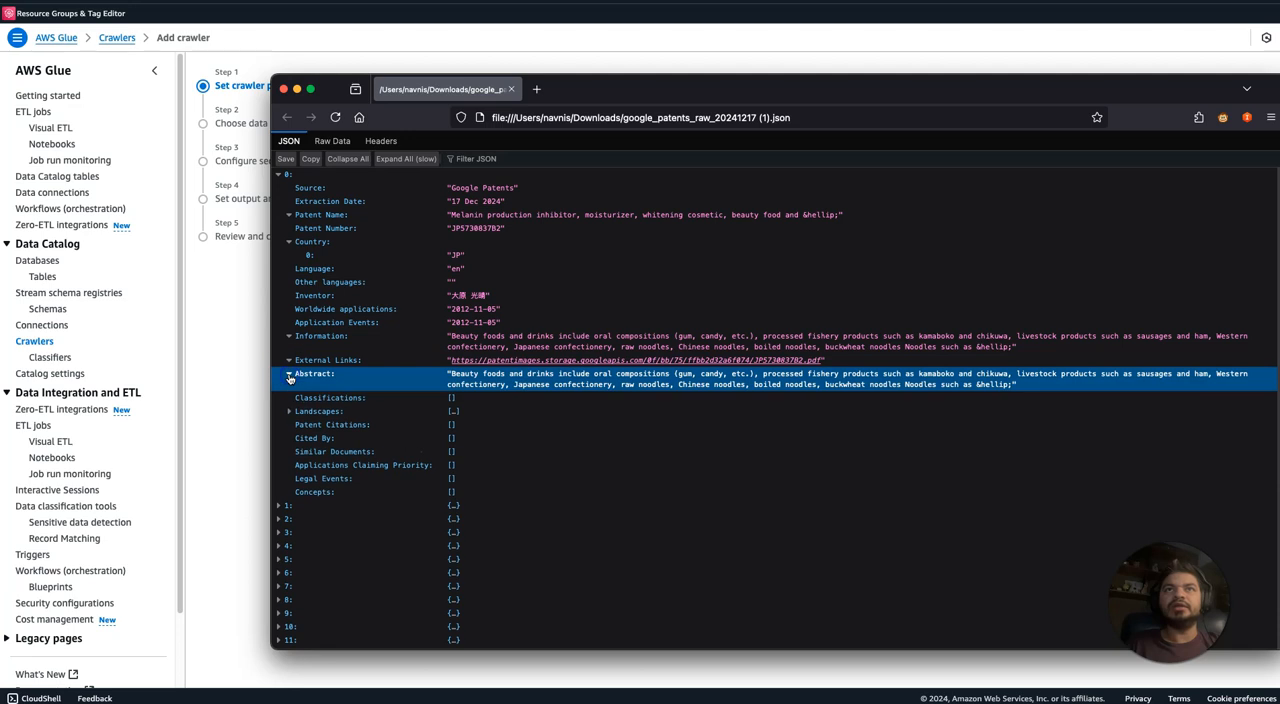
click(289, 411)
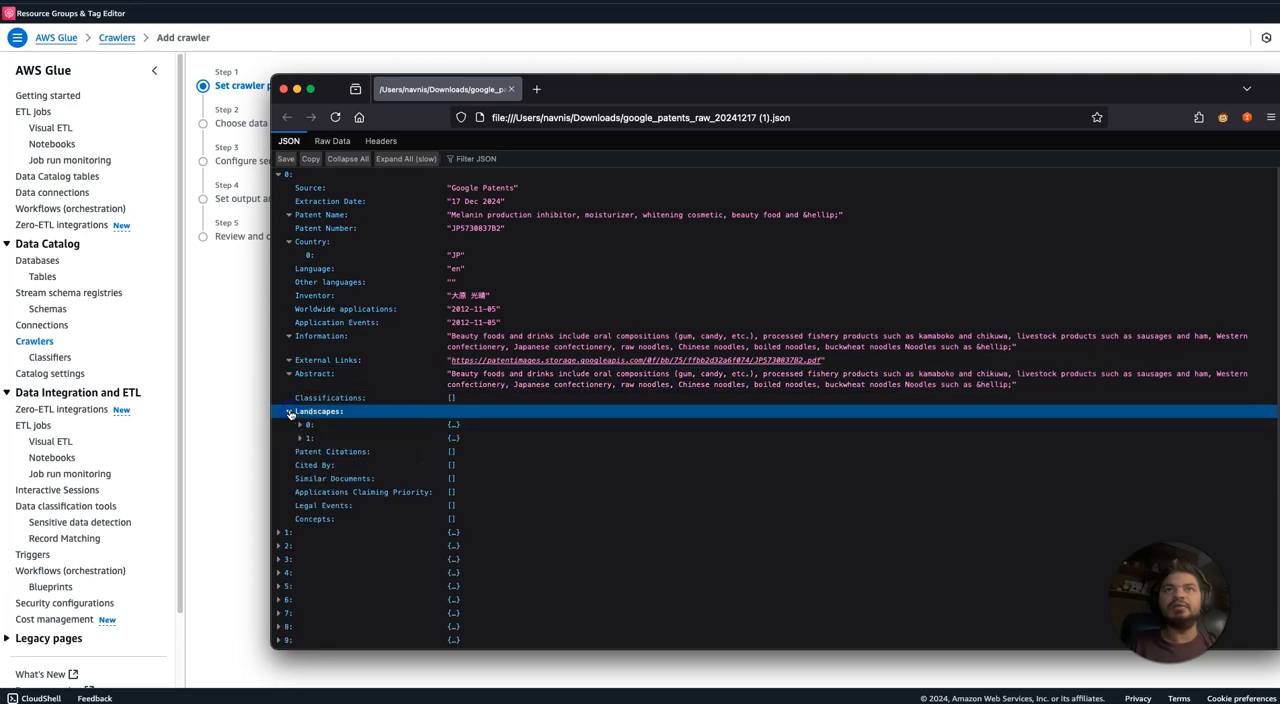
click(299, 425)
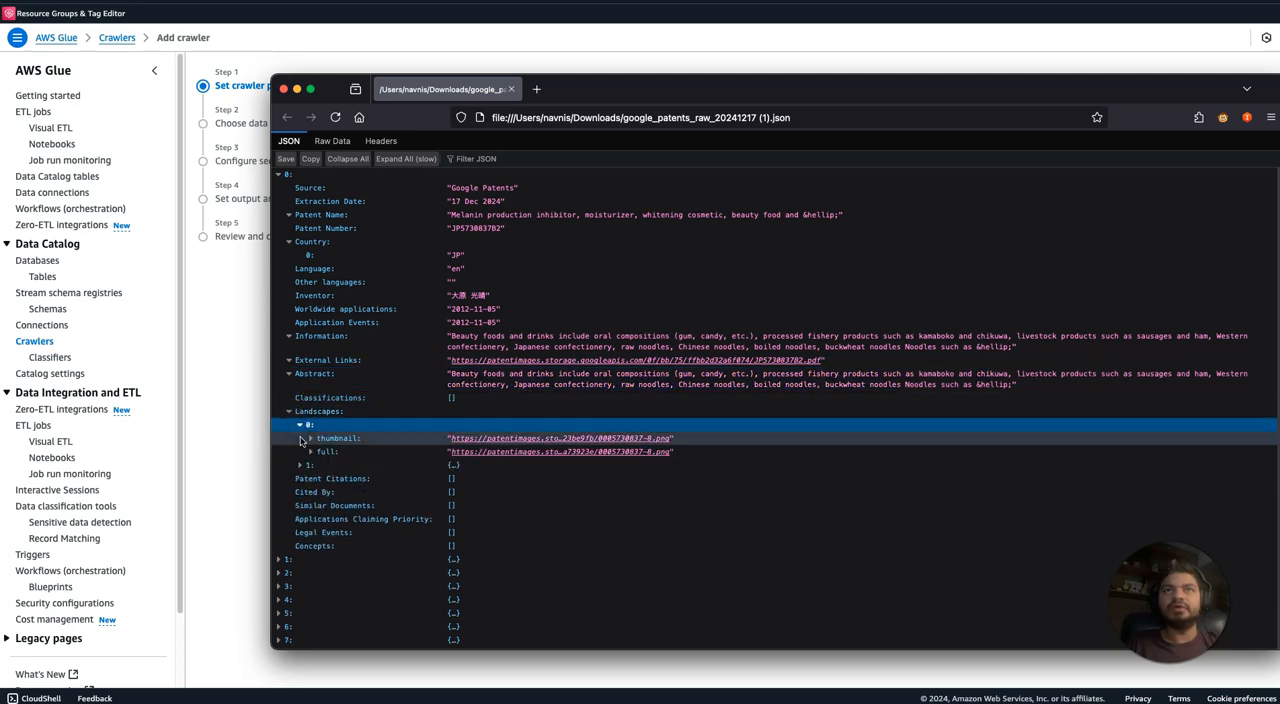
click(310, 452)
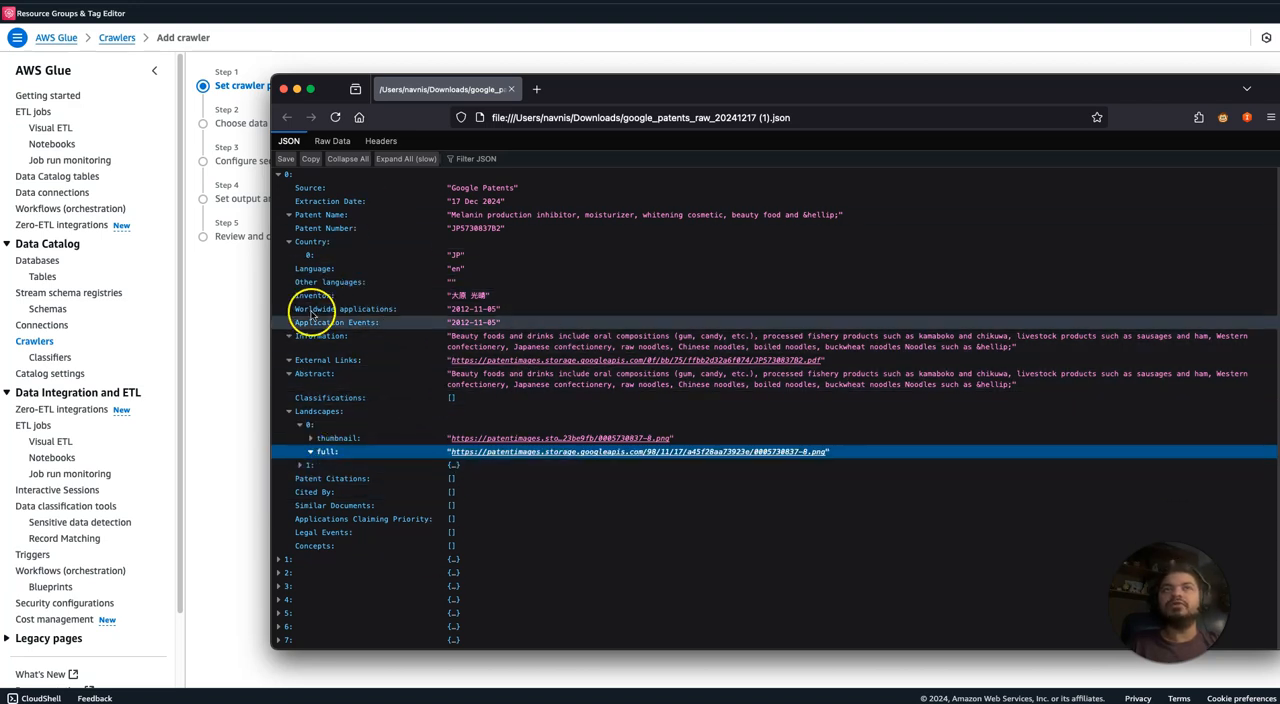
click(332, 141)
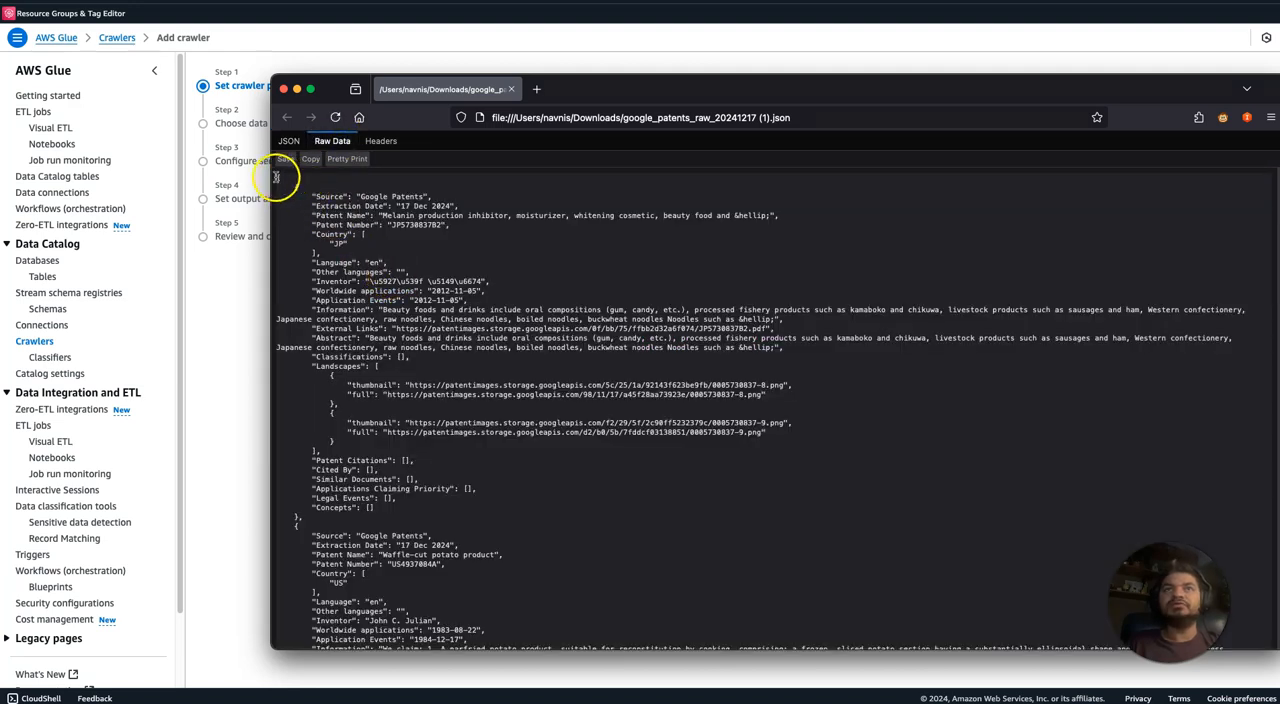
drag(278, 177, 463, 500)
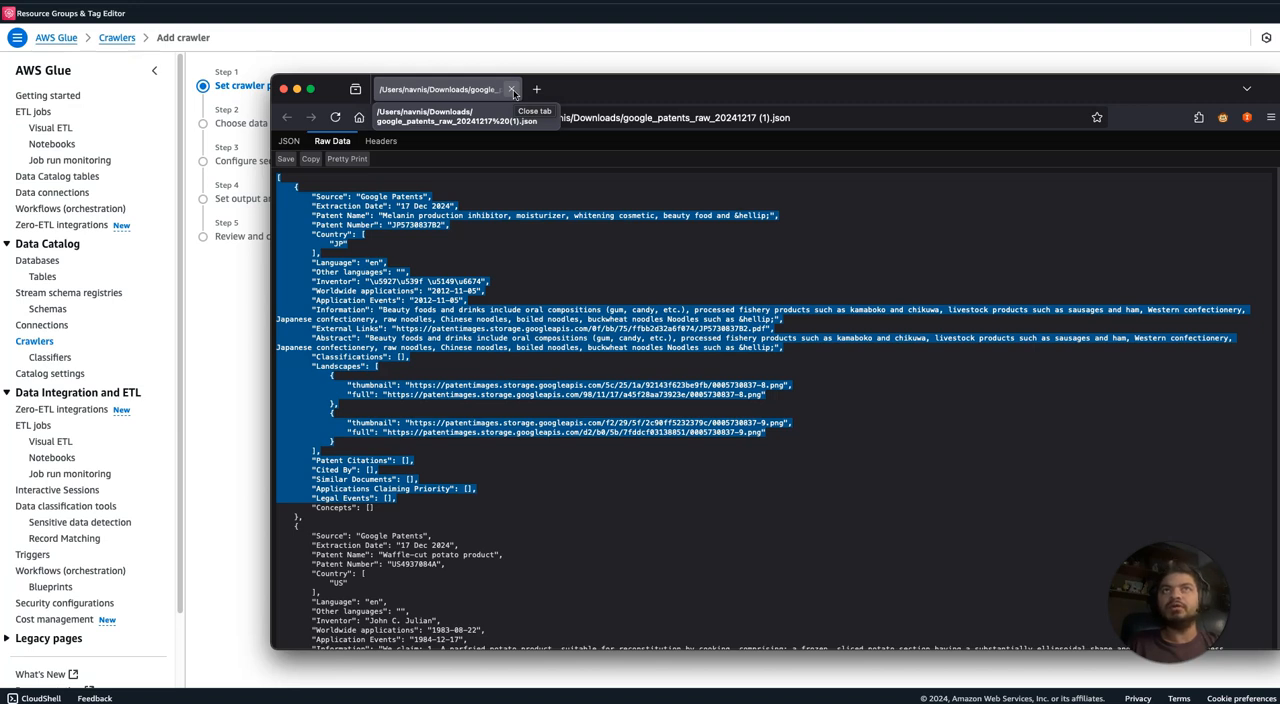
click(512, 90)
Extend the crawler name to json-crawler-withoutcustomeclassif and continue to the data source settings.
click(549, 162)
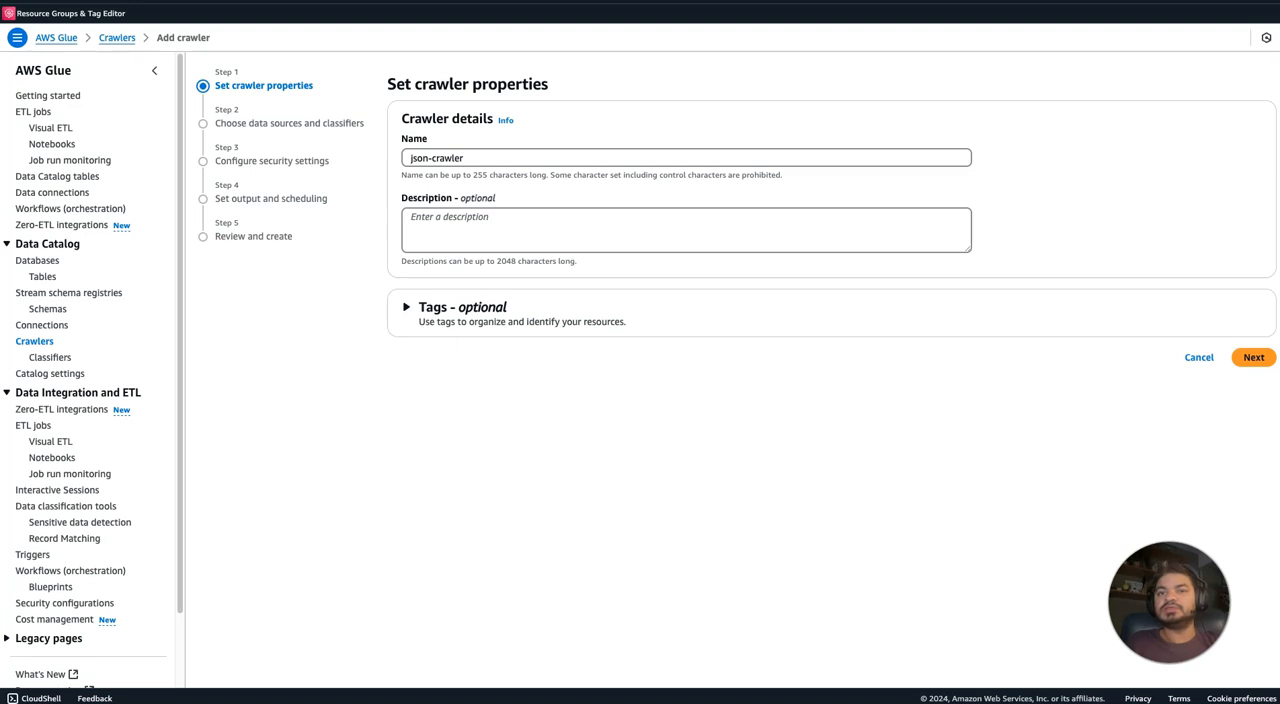
click(1254, 357)
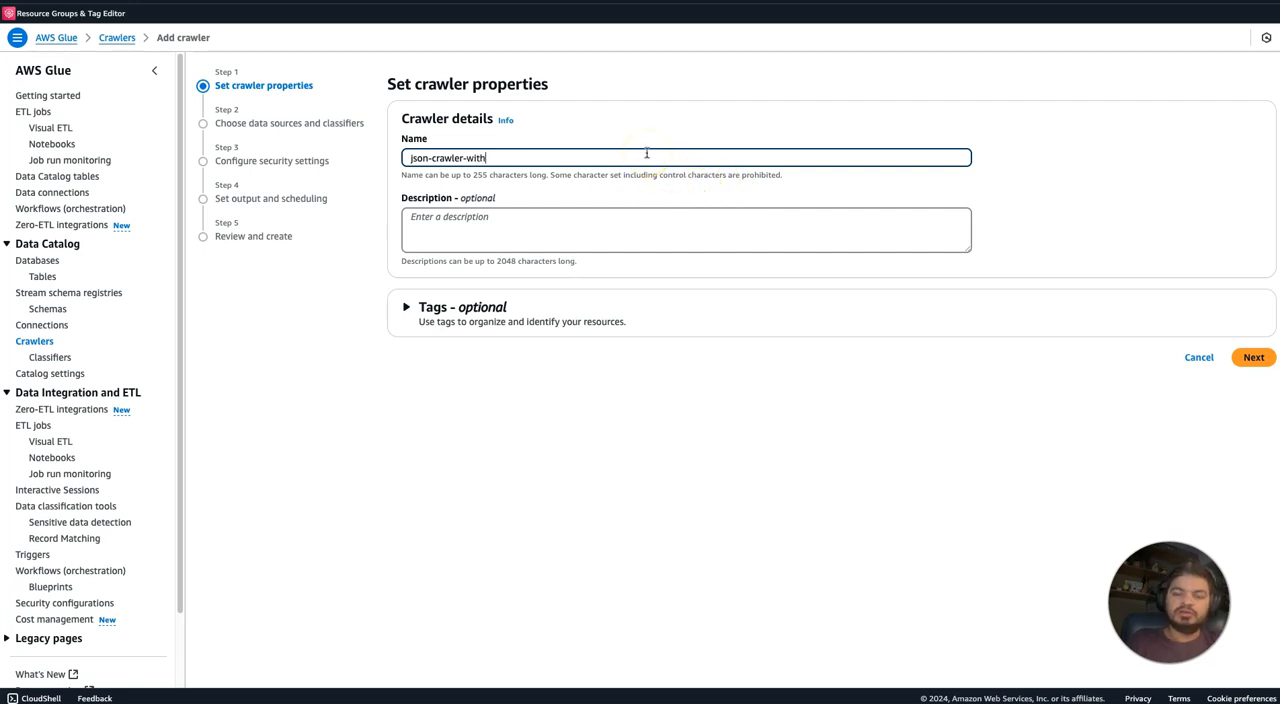
text(-withoutcustomeclassifier)
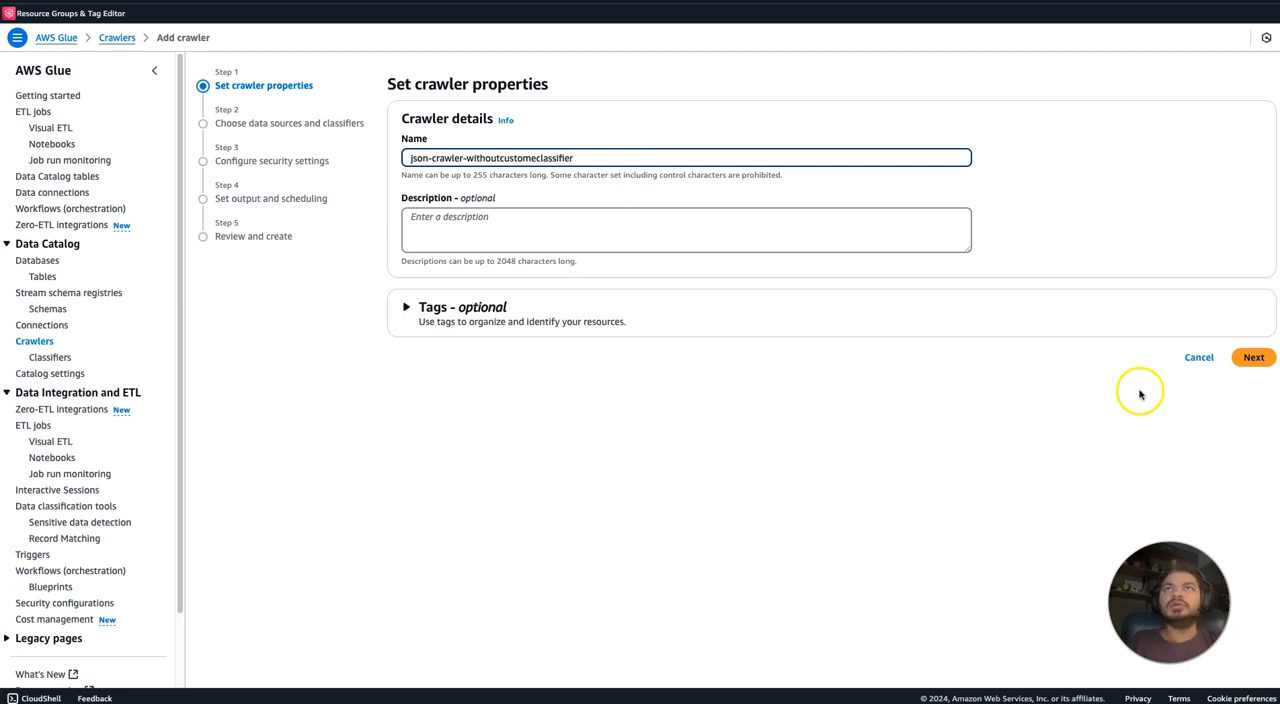
click(1249, 357)
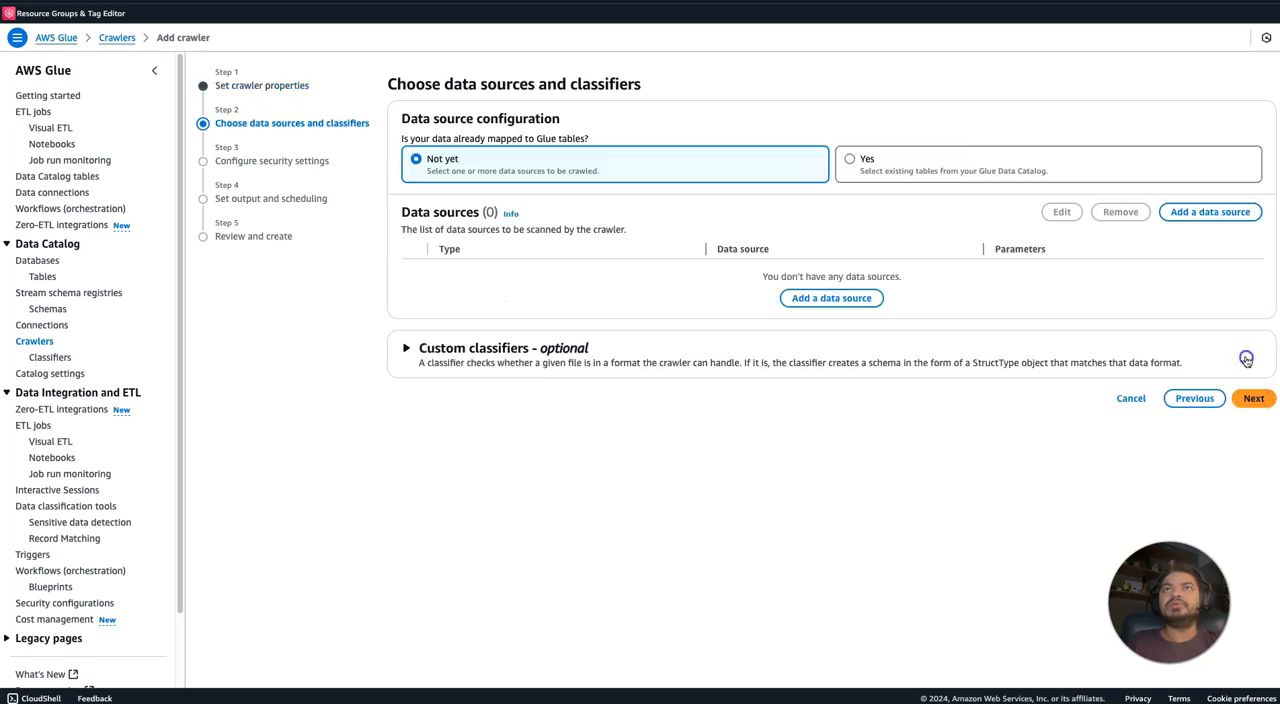
Begin adding an S3 data source and search the available buckets for json.
click(1205, 214)
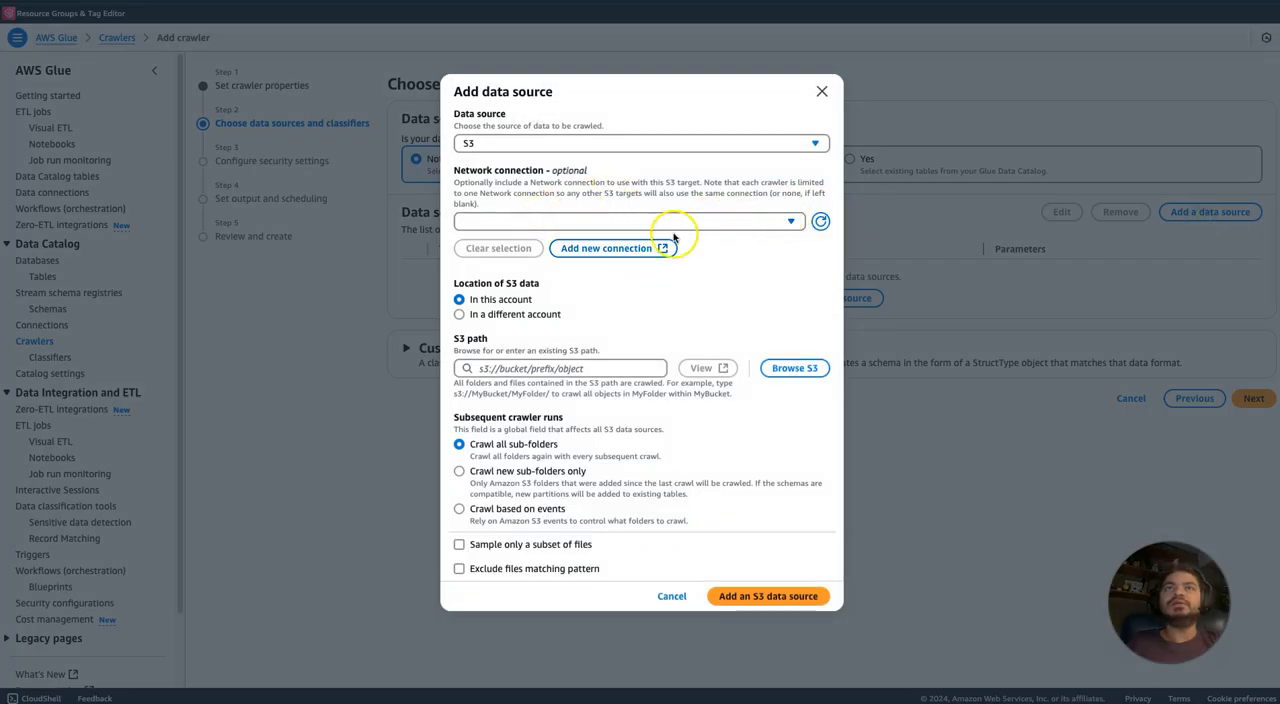
click(781, 367)
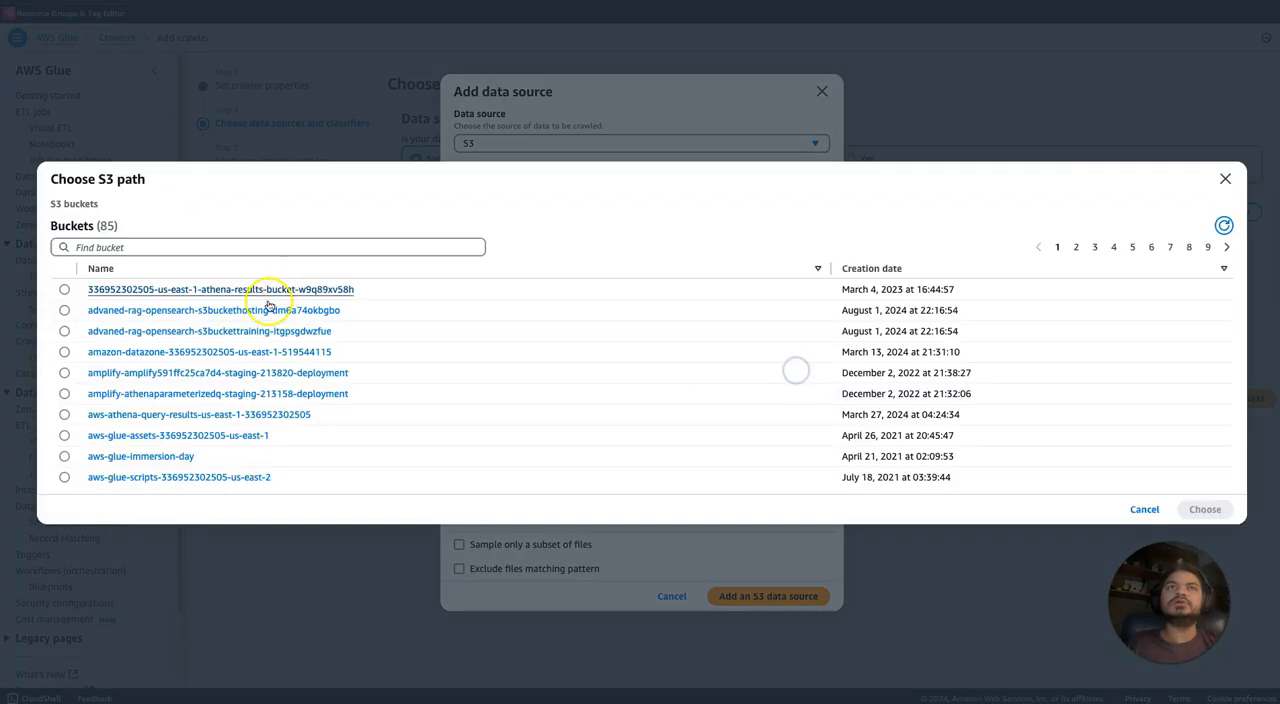
click(211, 246)
text(jsn)
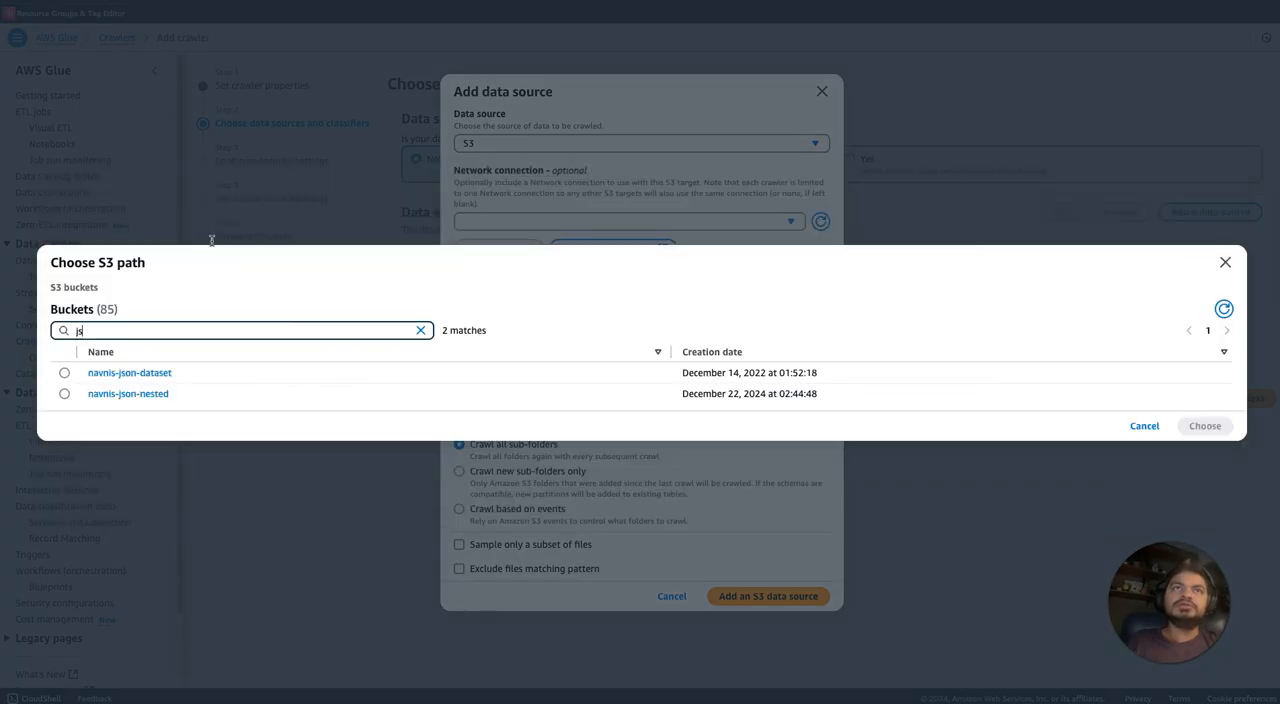
key(BackSpace)
key(BackSpace)
text(son)
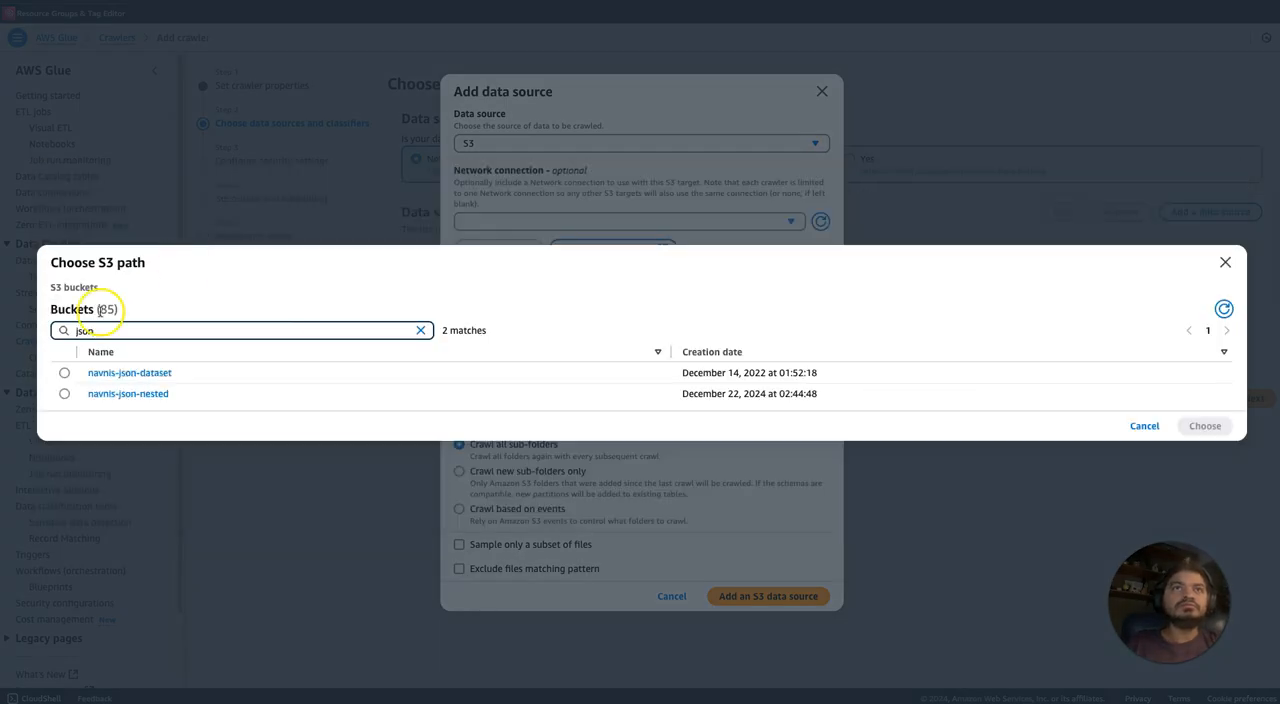
Add the jsonsingleline folder of the navnis-json-nested bucket as the S3 data source and continue to the security settings.
click(115, 395)
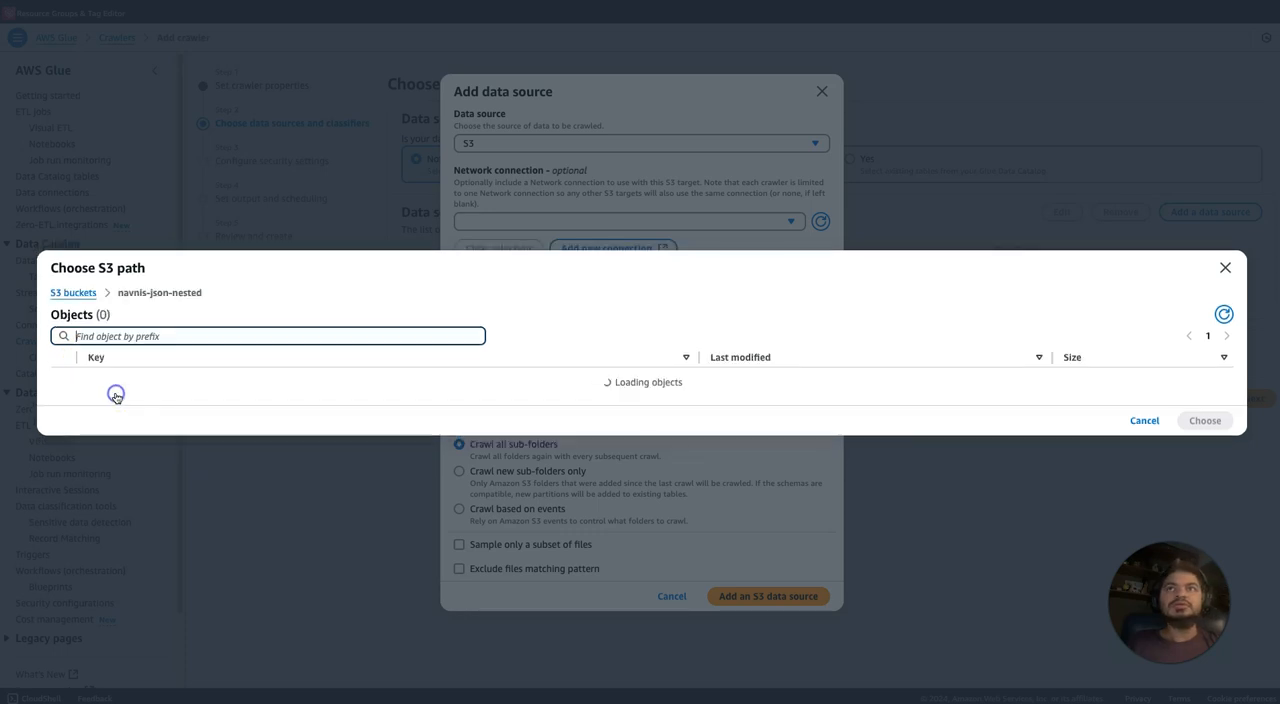
click(64, 383)
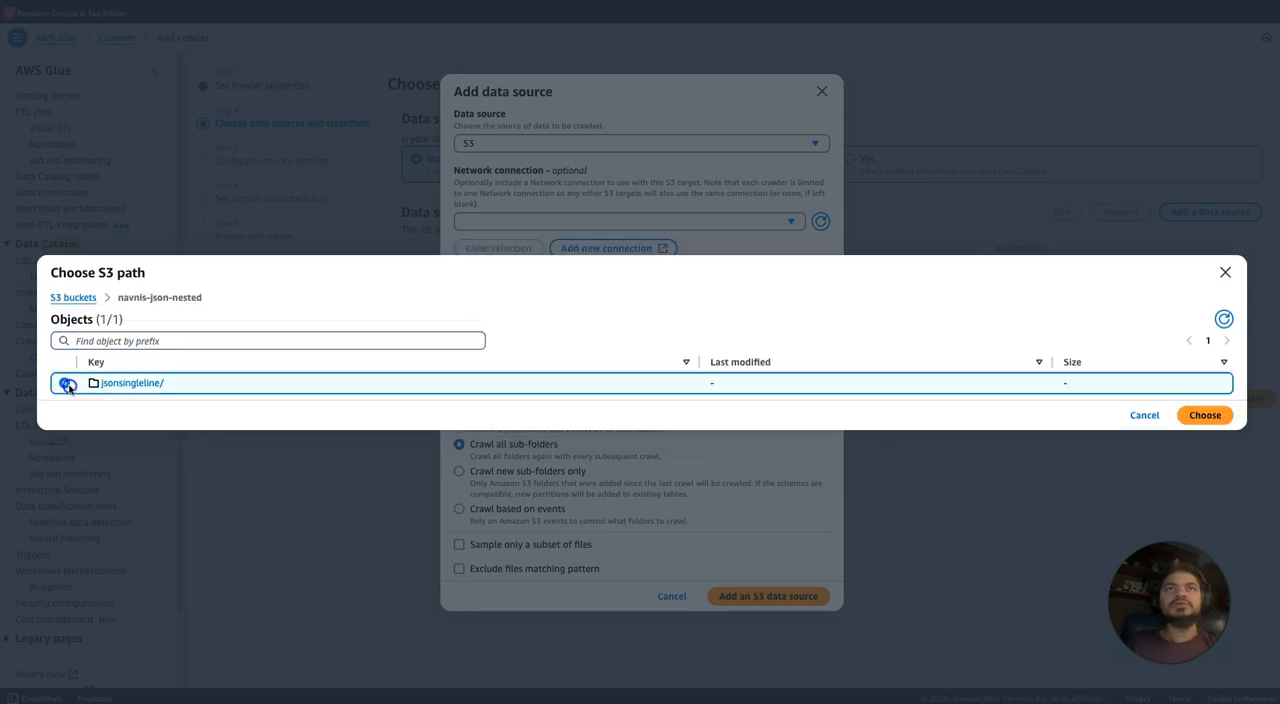
click(1219, 427)
click(753, 429)
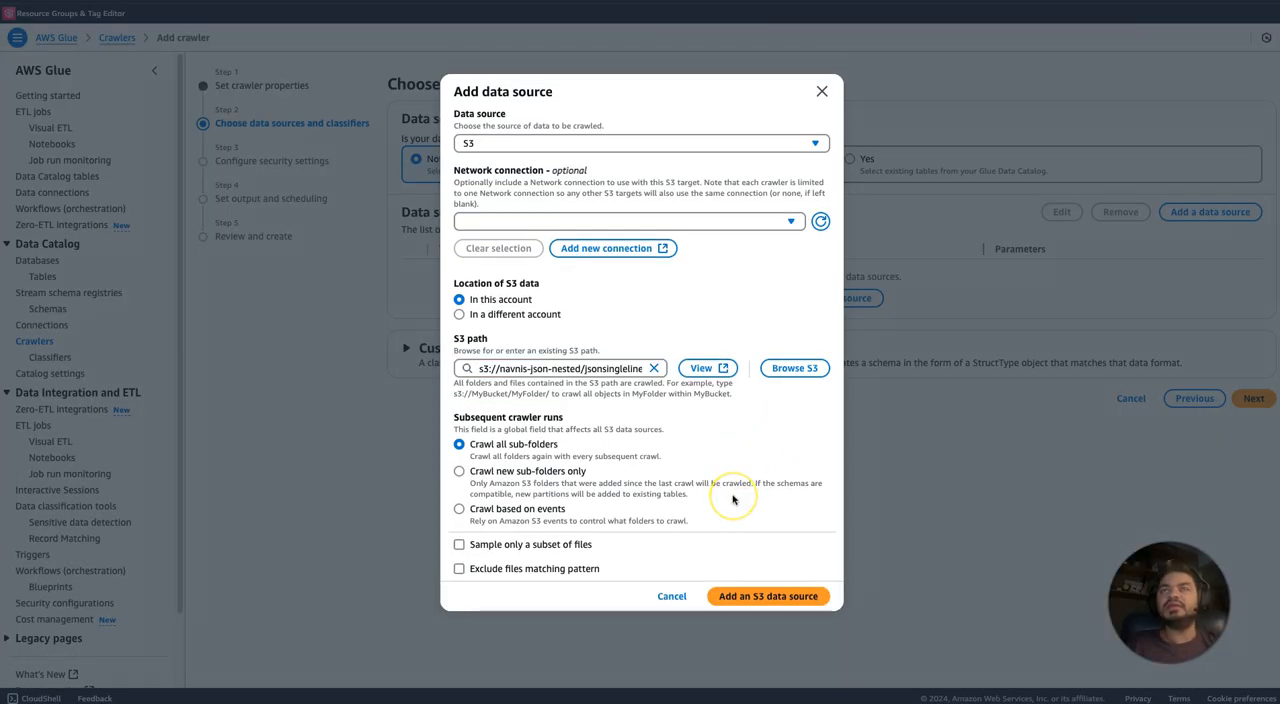
click(758, 598)
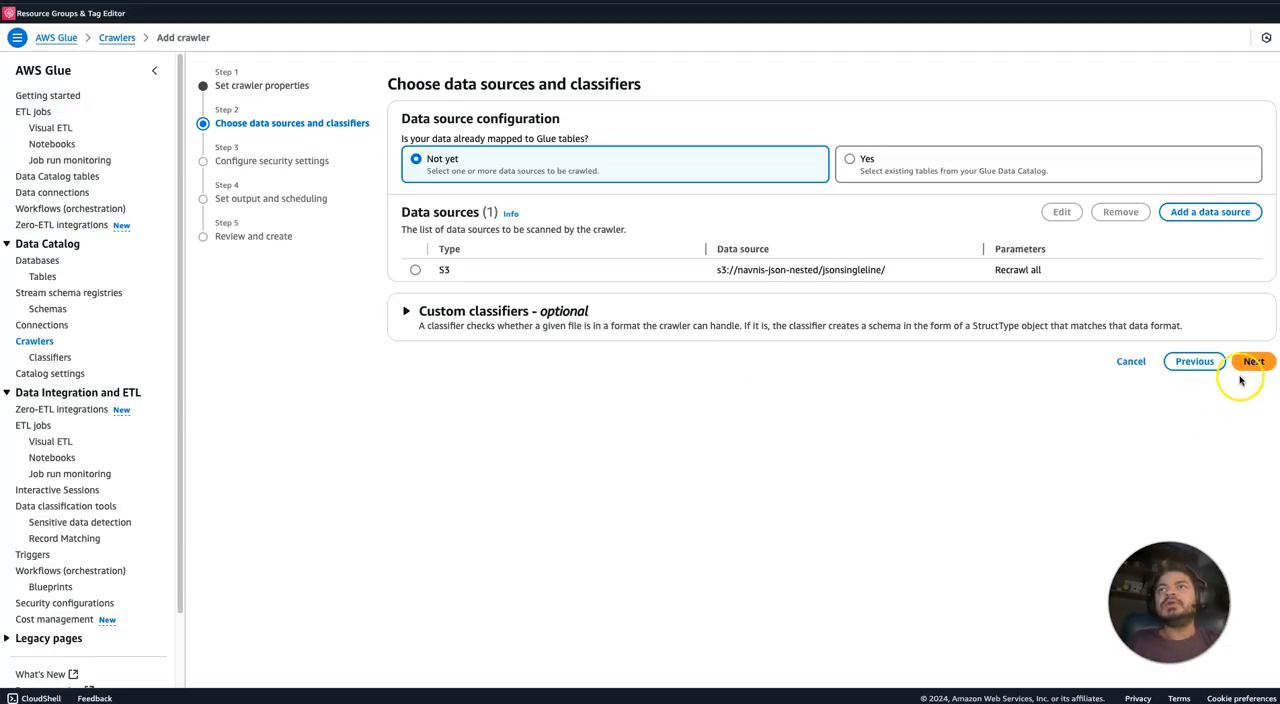
click(1250, 362)
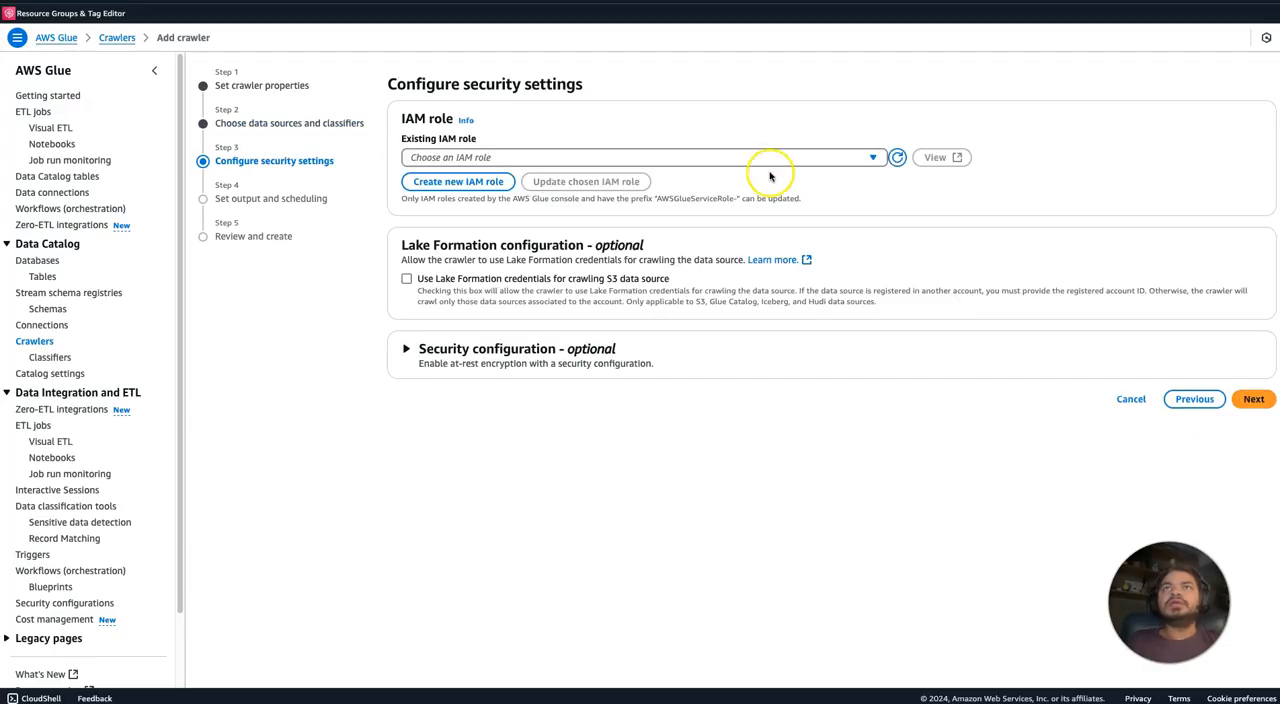
Assign the existing IAM role AWSGlueServiceRole-glueworkshop to the crawler and continue to the output settings.
click(766, 160)
text(glue)
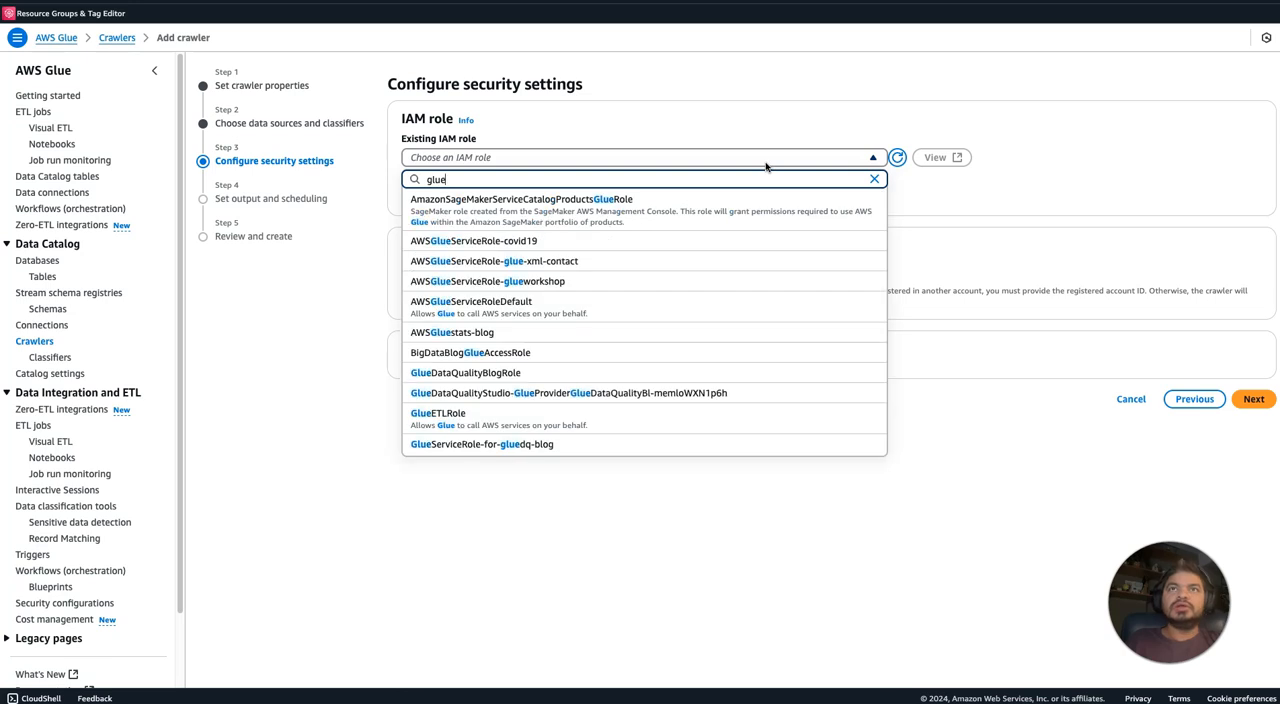
click(679, 281)
click(1262, 401)
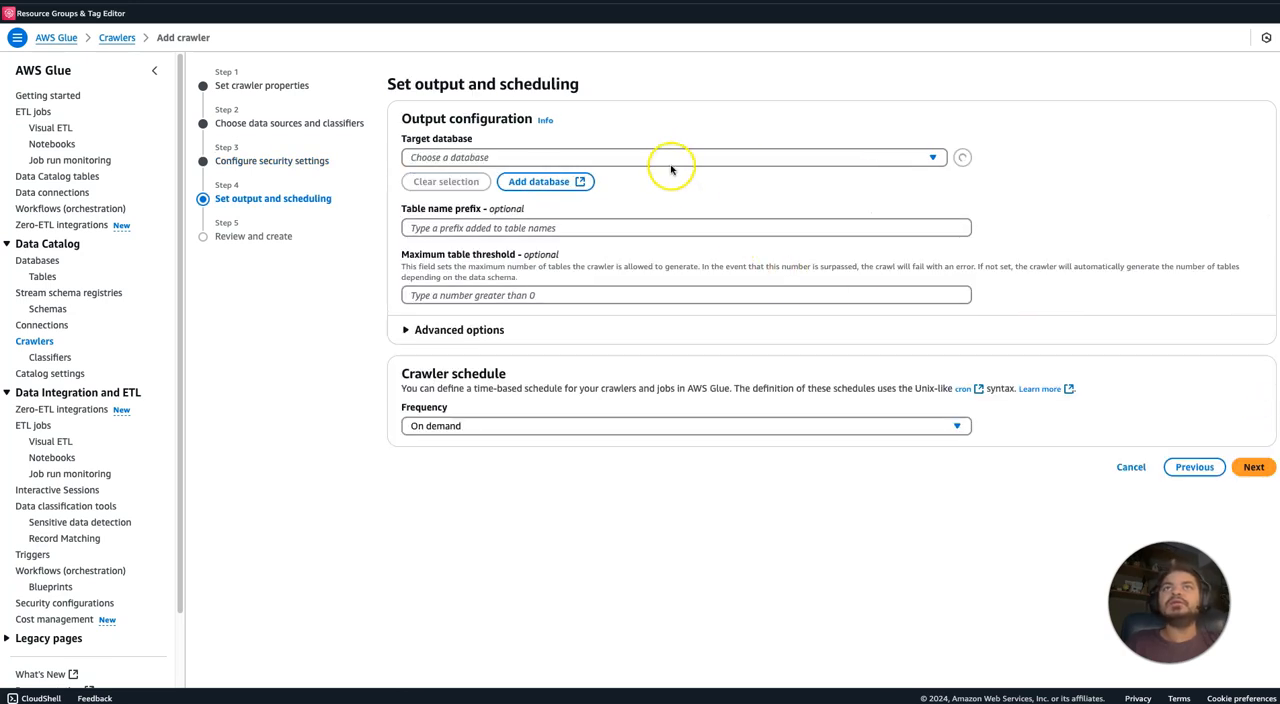
Create a new Data Catalog database named json-db for the crawler's output.
click(578, 181)
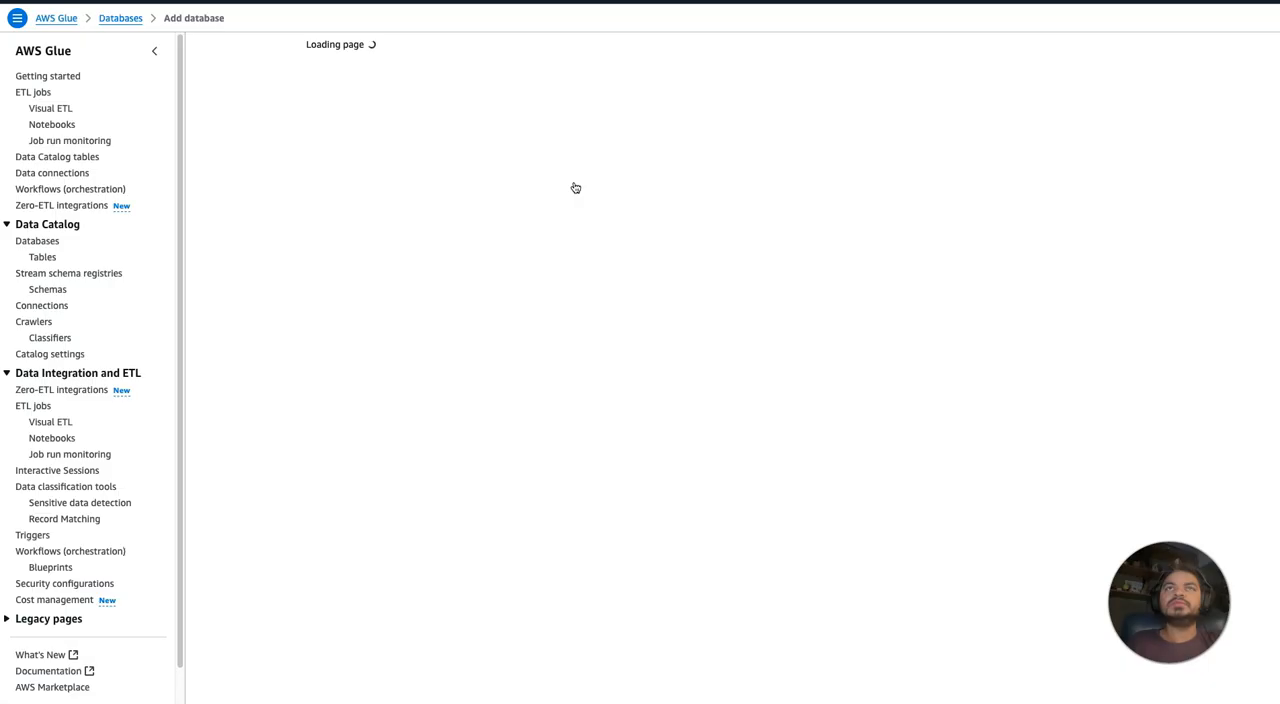
click(430, 157)
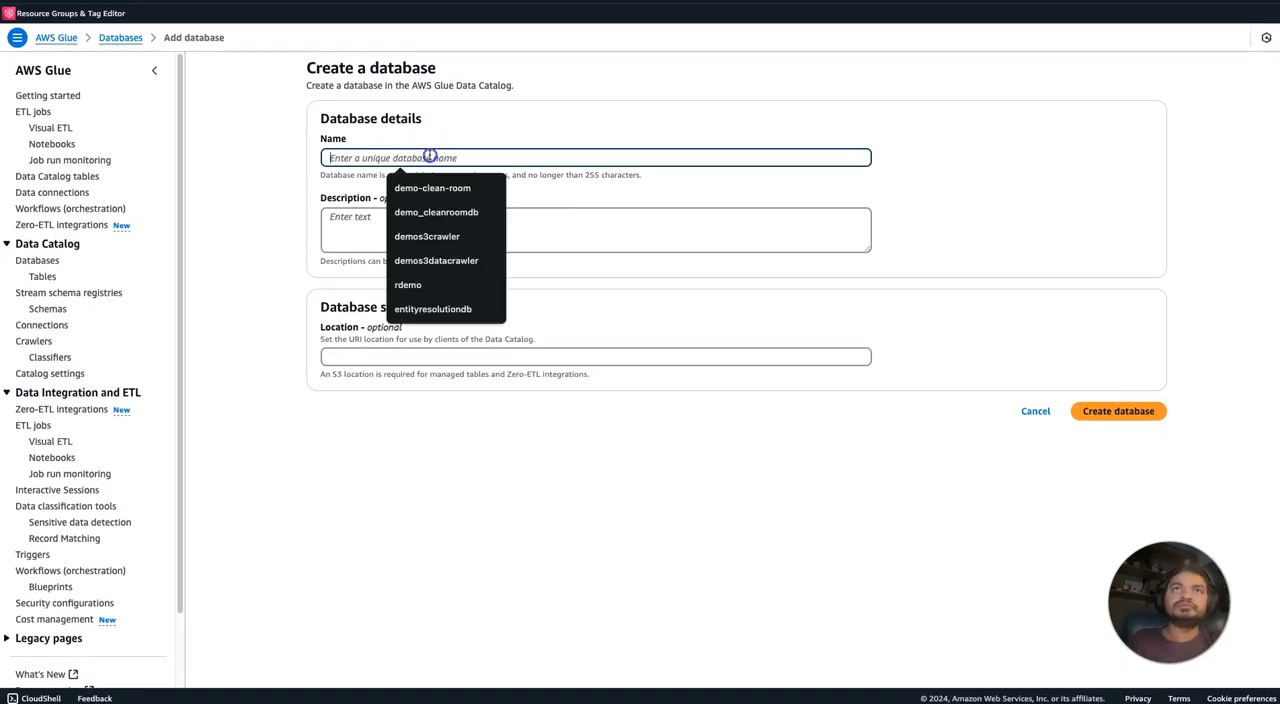
text(json)
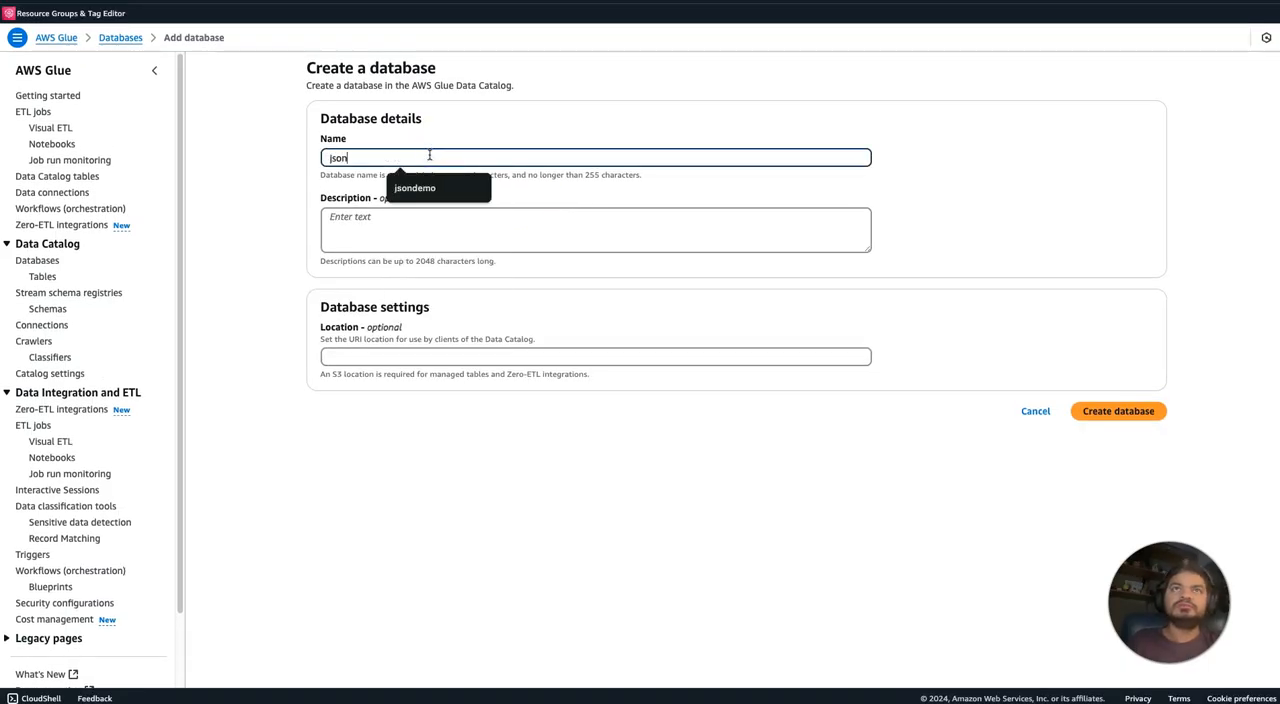
text(-db)
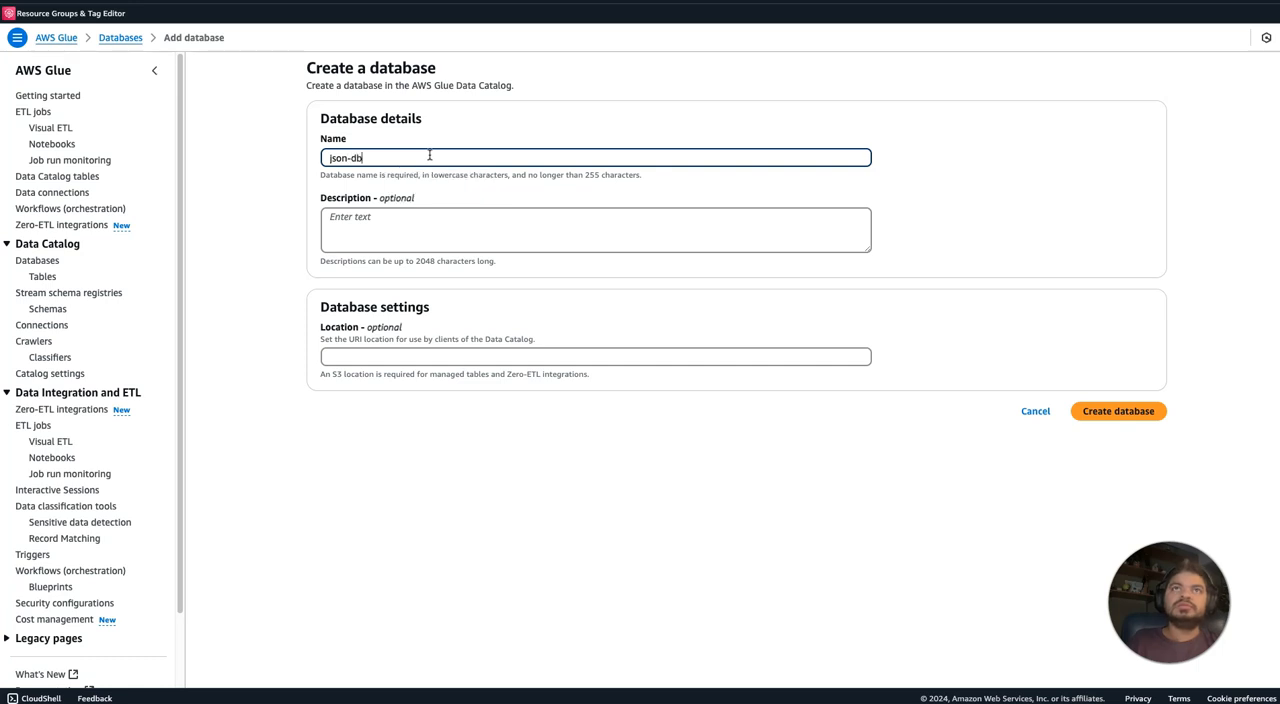
click(1120, 414)
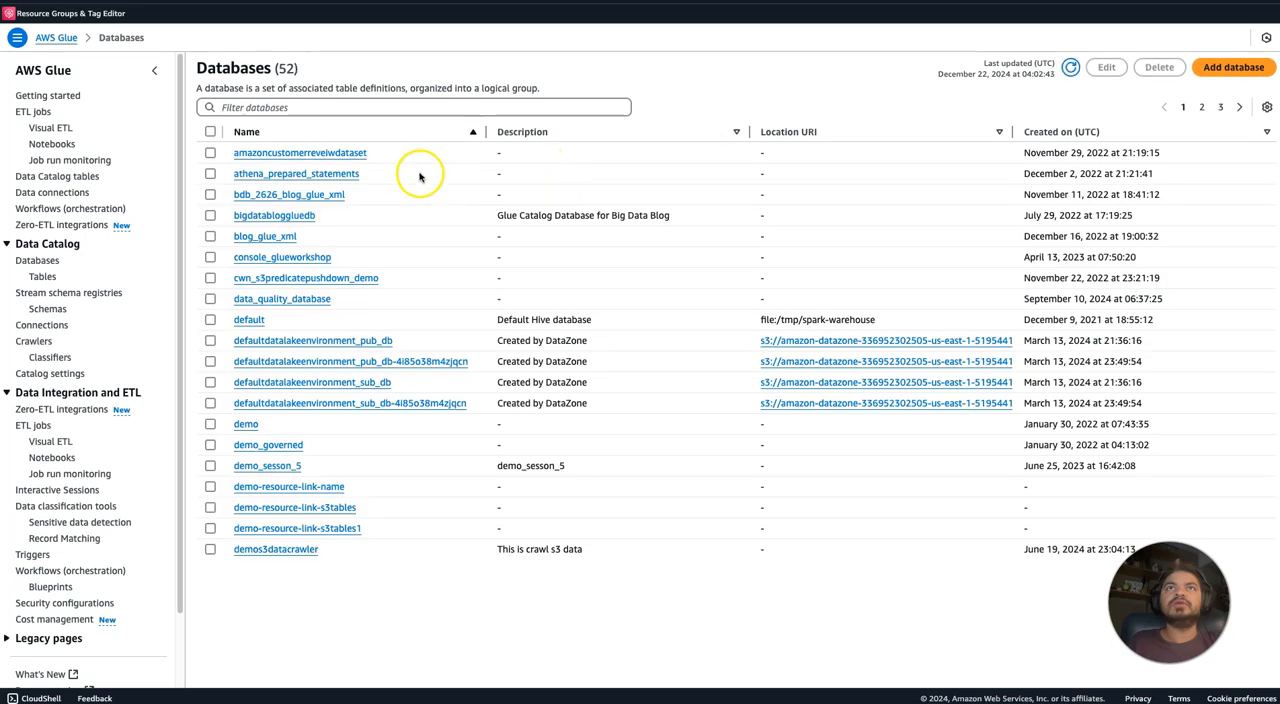
Return to the crawler's output configuration, refresh the database list and select json-db as the target database.
click(440, 2)
click(960, 155)
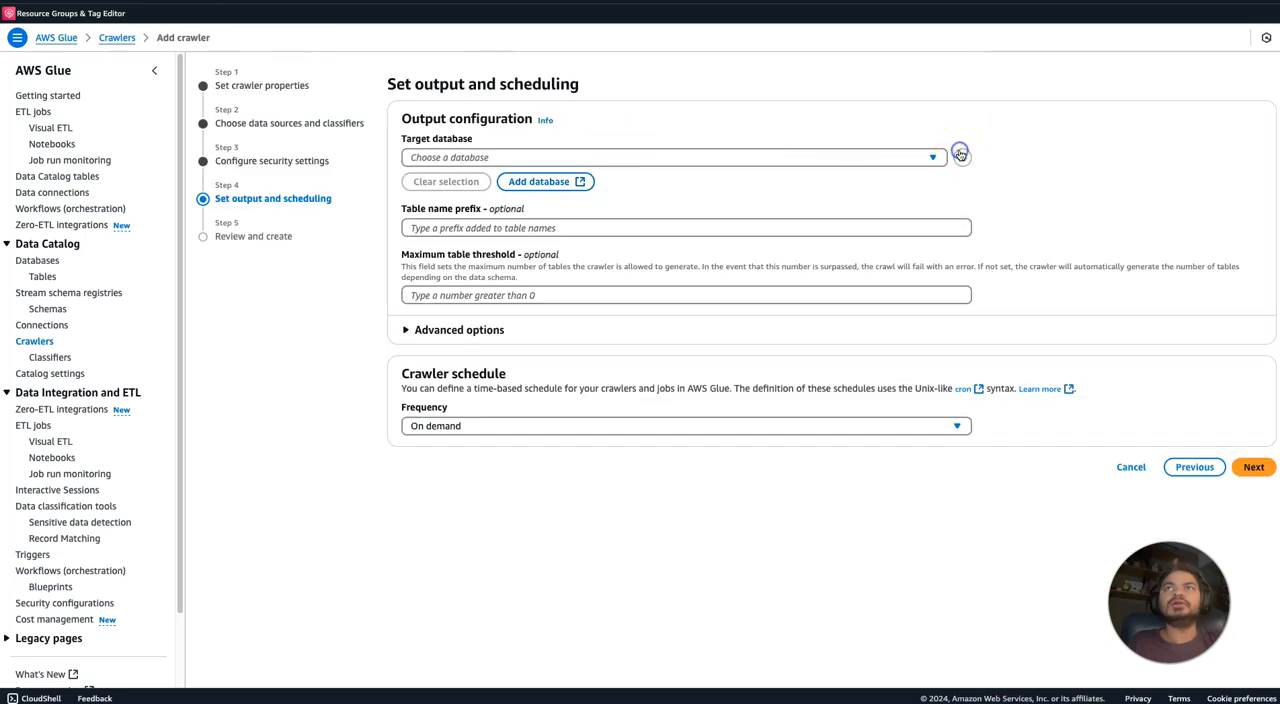
click(848, 158)
text(json)
click(786, 198)
Set the table name prefix for the crawler's output to raw_.
click(699, 228)
text(wit)
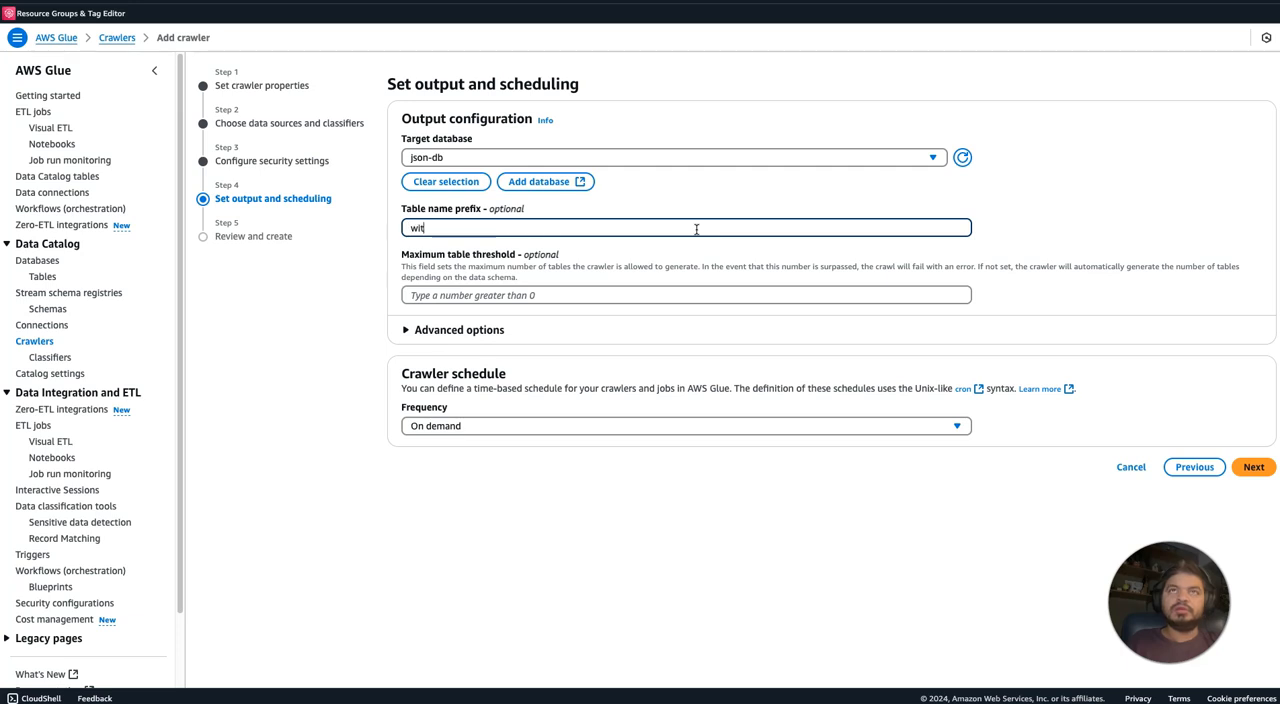
key(BackSpace)
key(BackSpace)
text(r)
click(689, 572)
click(1057, 498)
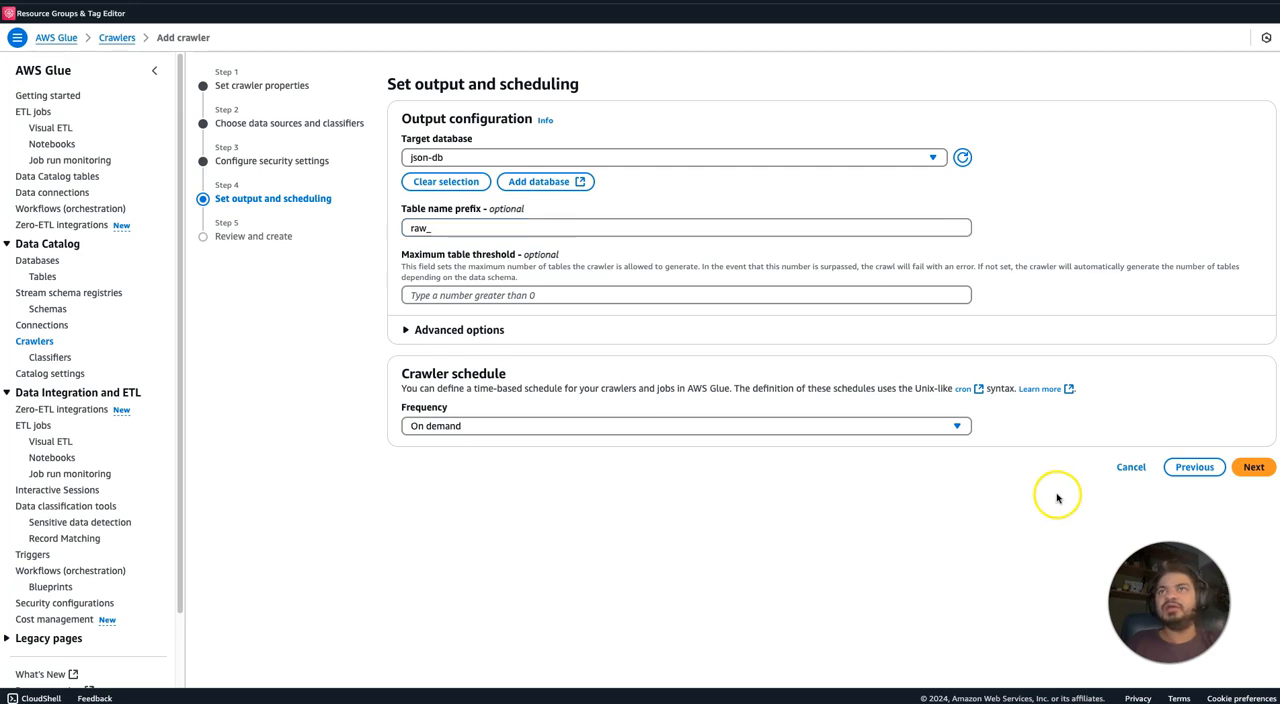
Proceed to the review, create the json-crawler-withoutcustomeclassifier crawler and run it.
click(1252, 467)
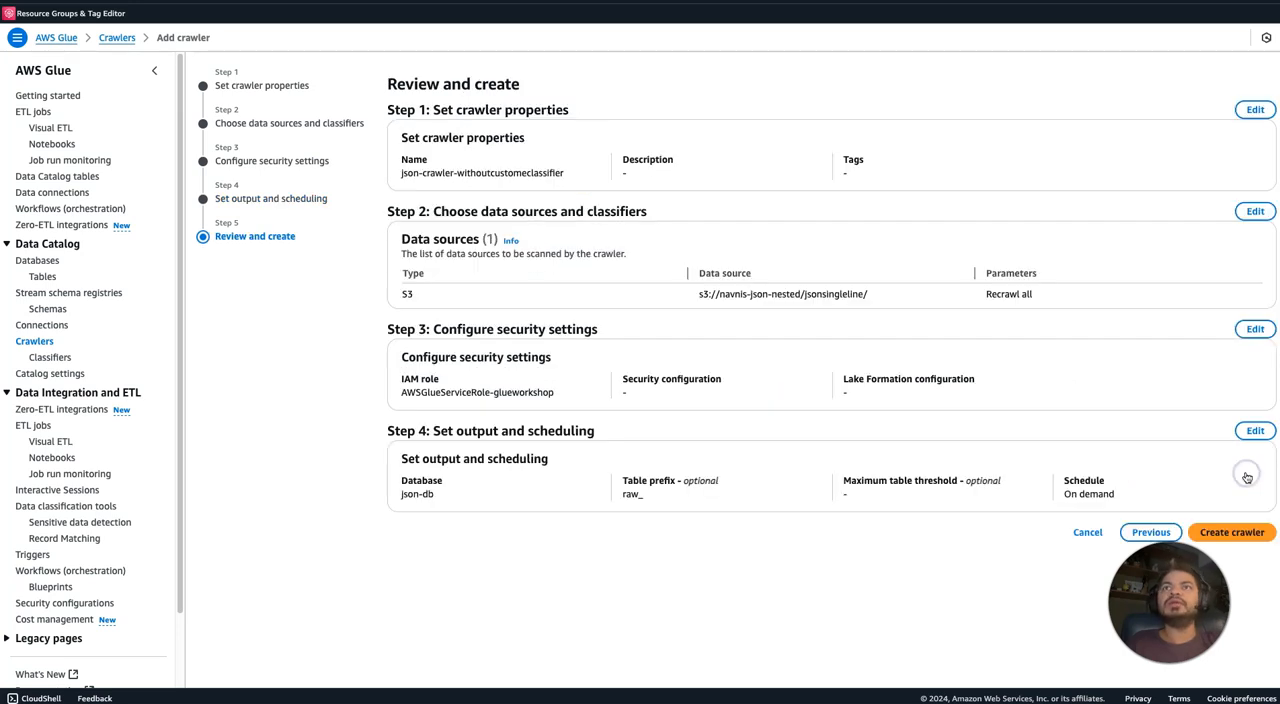
click(1253, 531)
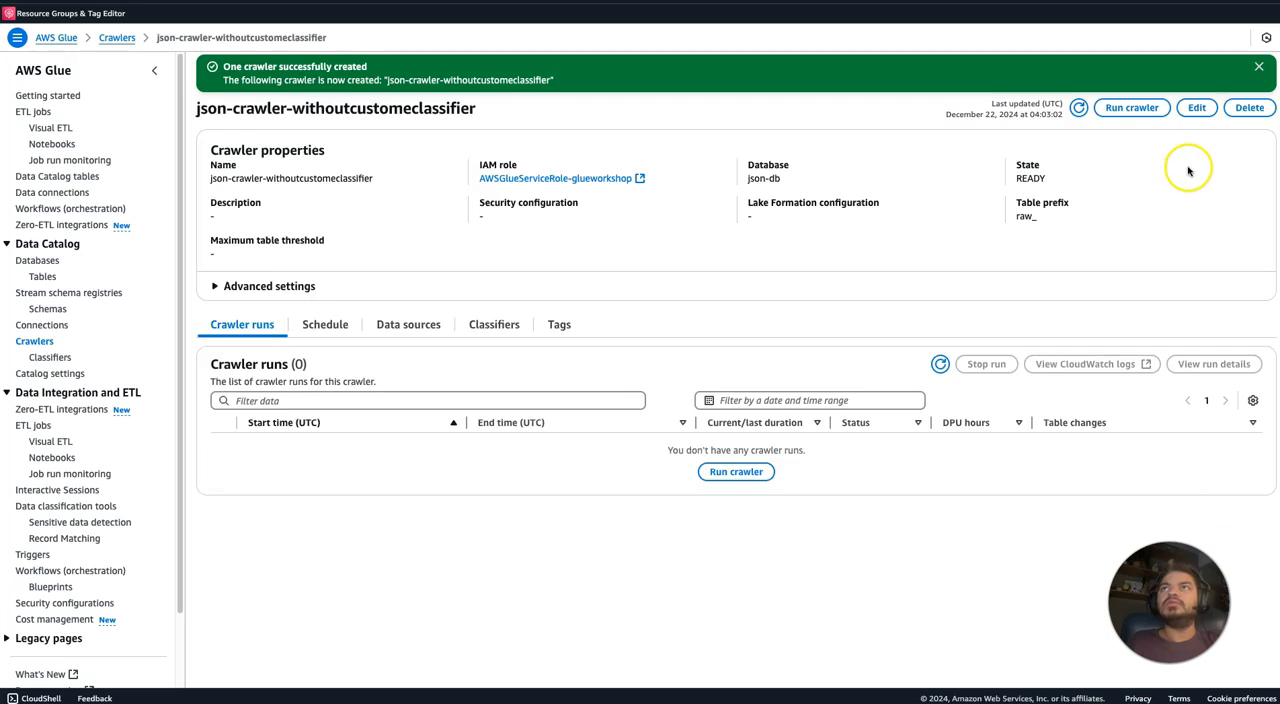
click(1132, 108)
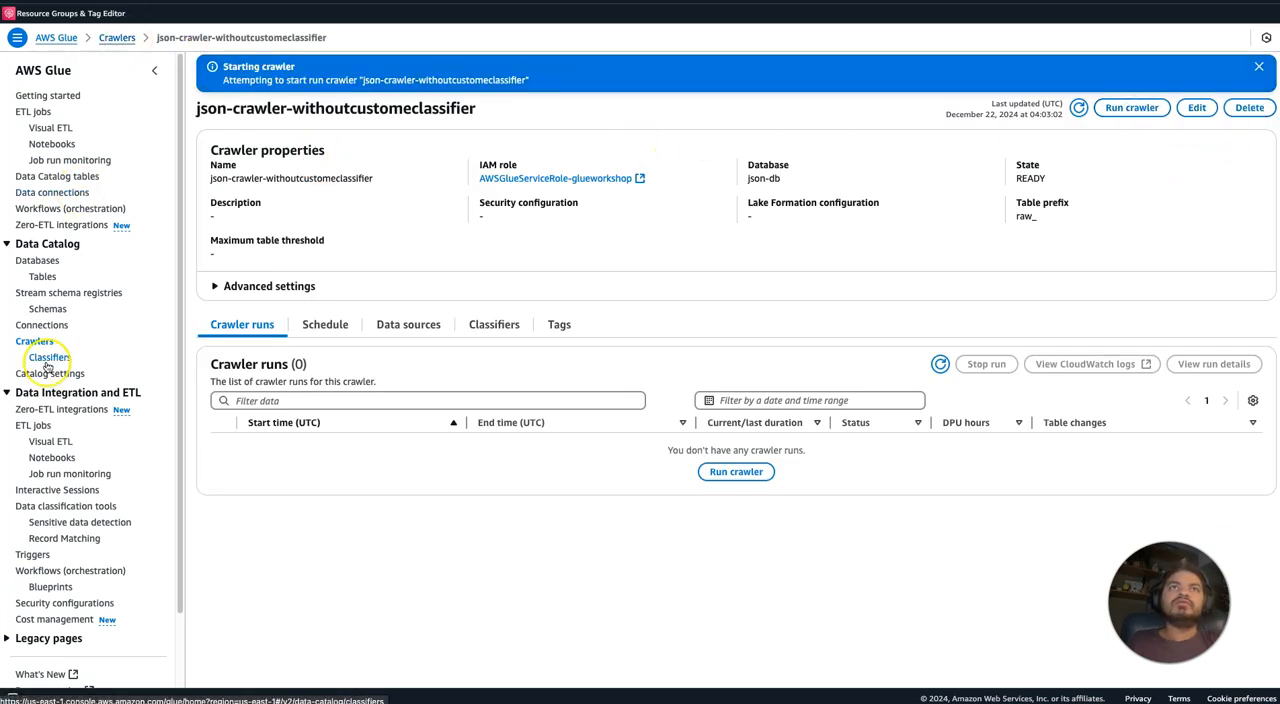
Start creating another crawler named json-crawlerwithclassfier and continue to its data sources and classifiers settings.
click(36, 341)
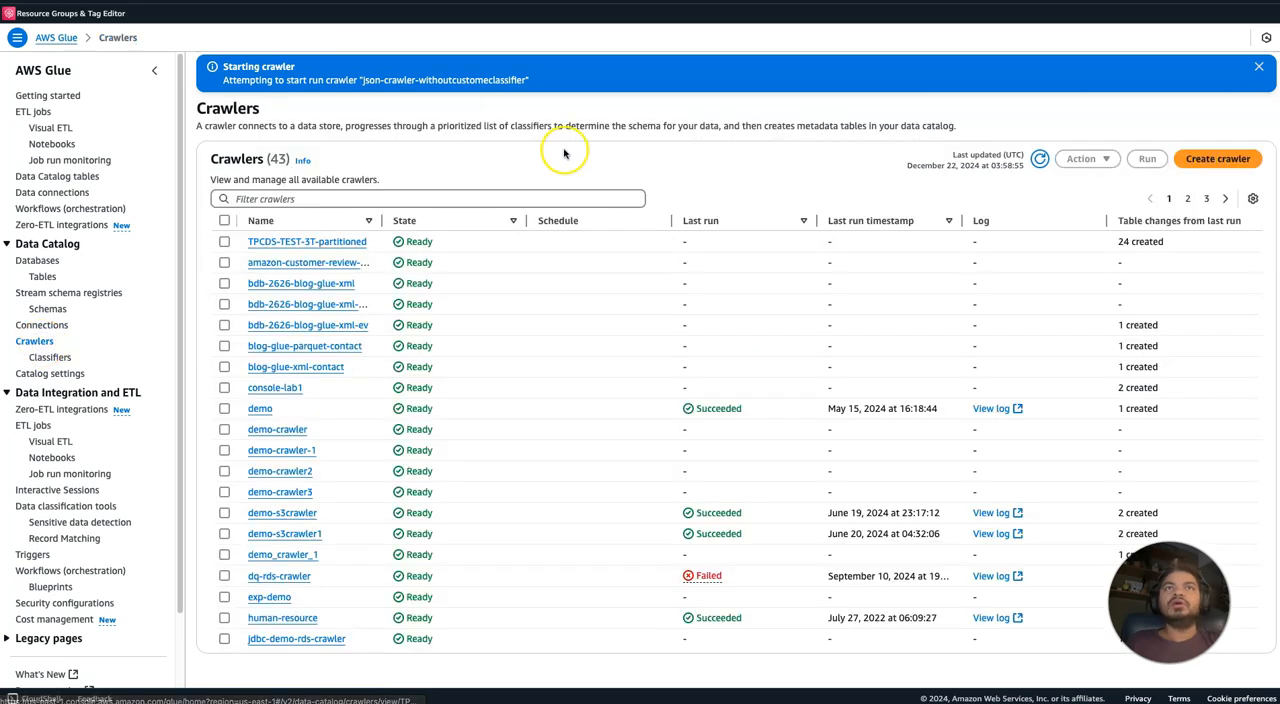
click(1222, 159)
click(574, 203)
text(json-crawler)
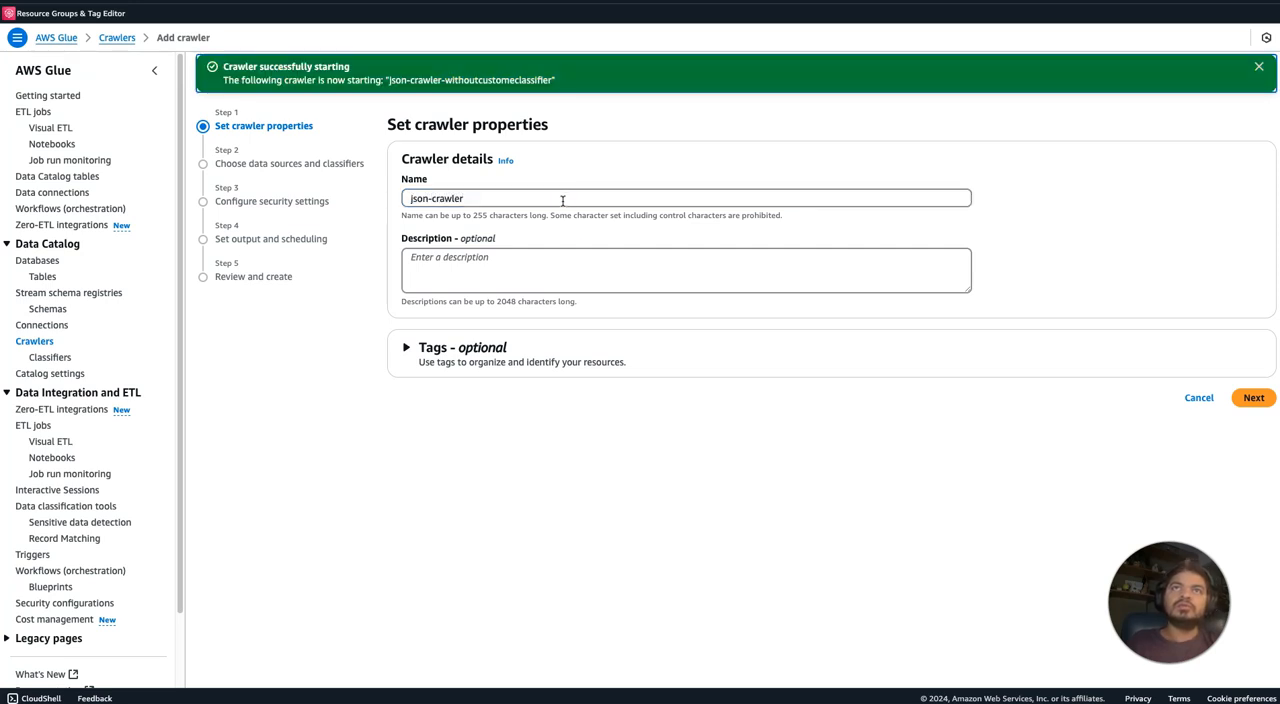
click(555, 201)
text(wlerwithca)
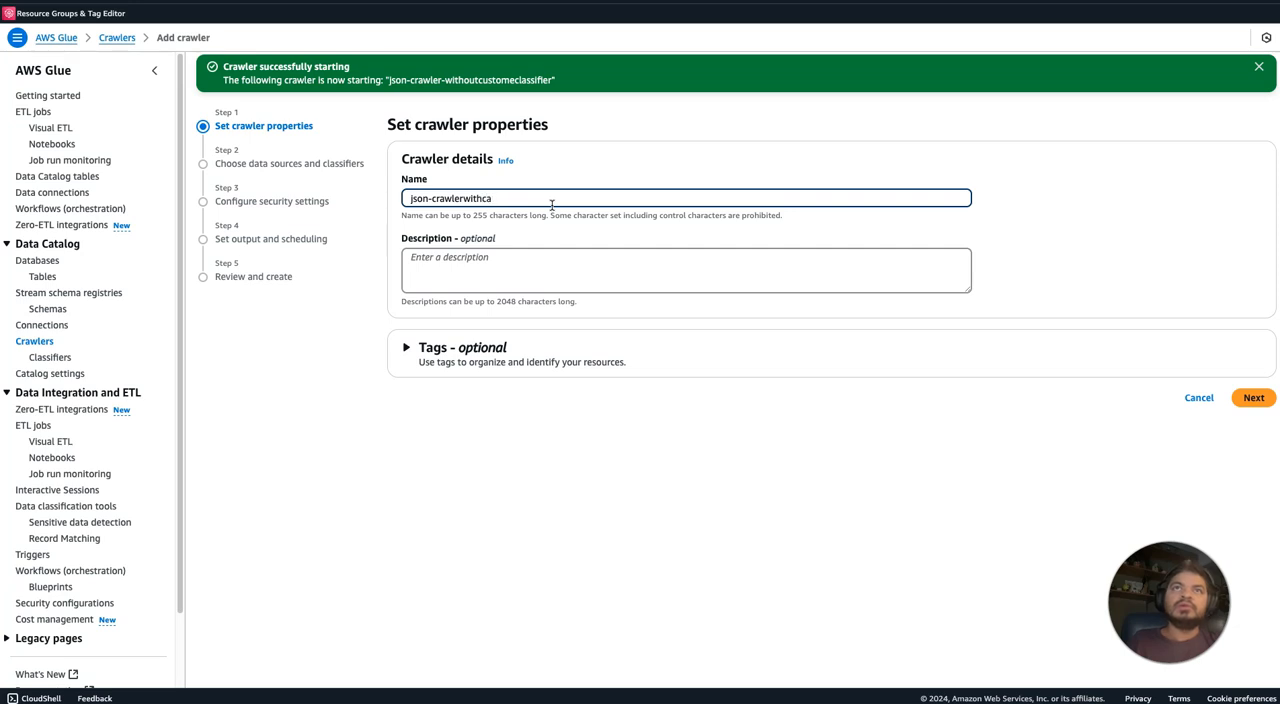
text(ifier)
click(674, 458)
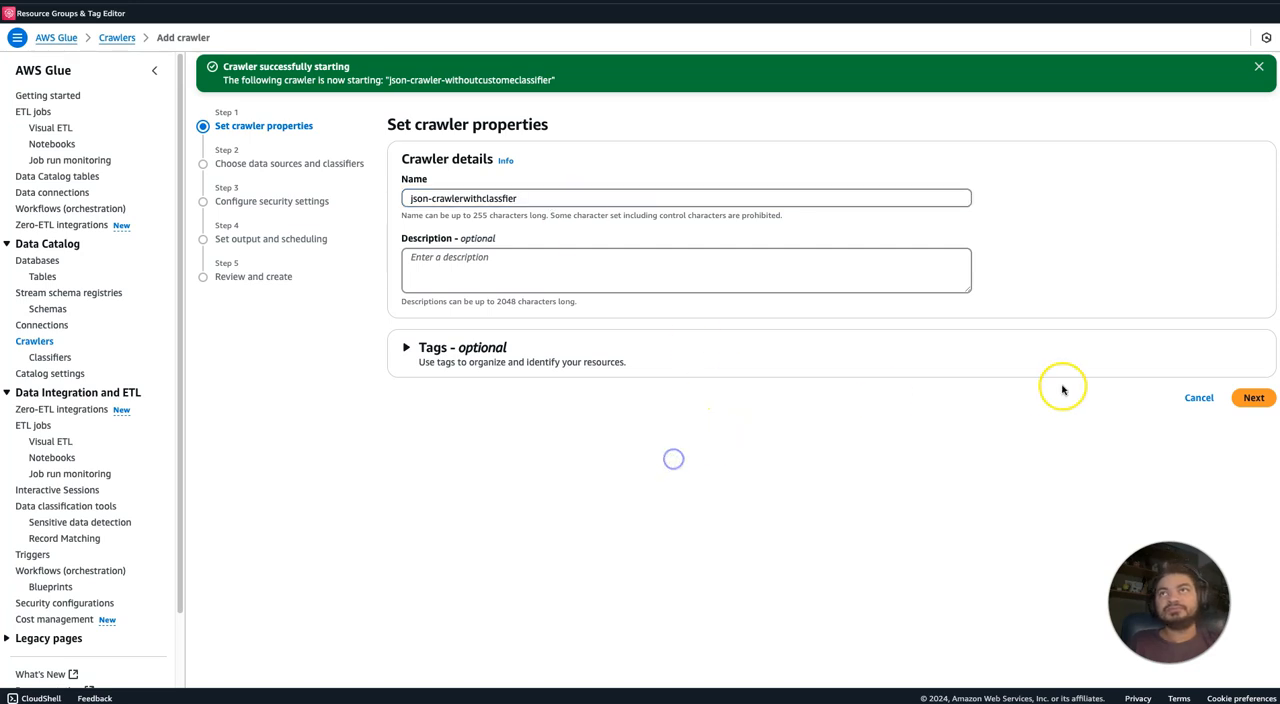
click(1254, 397)
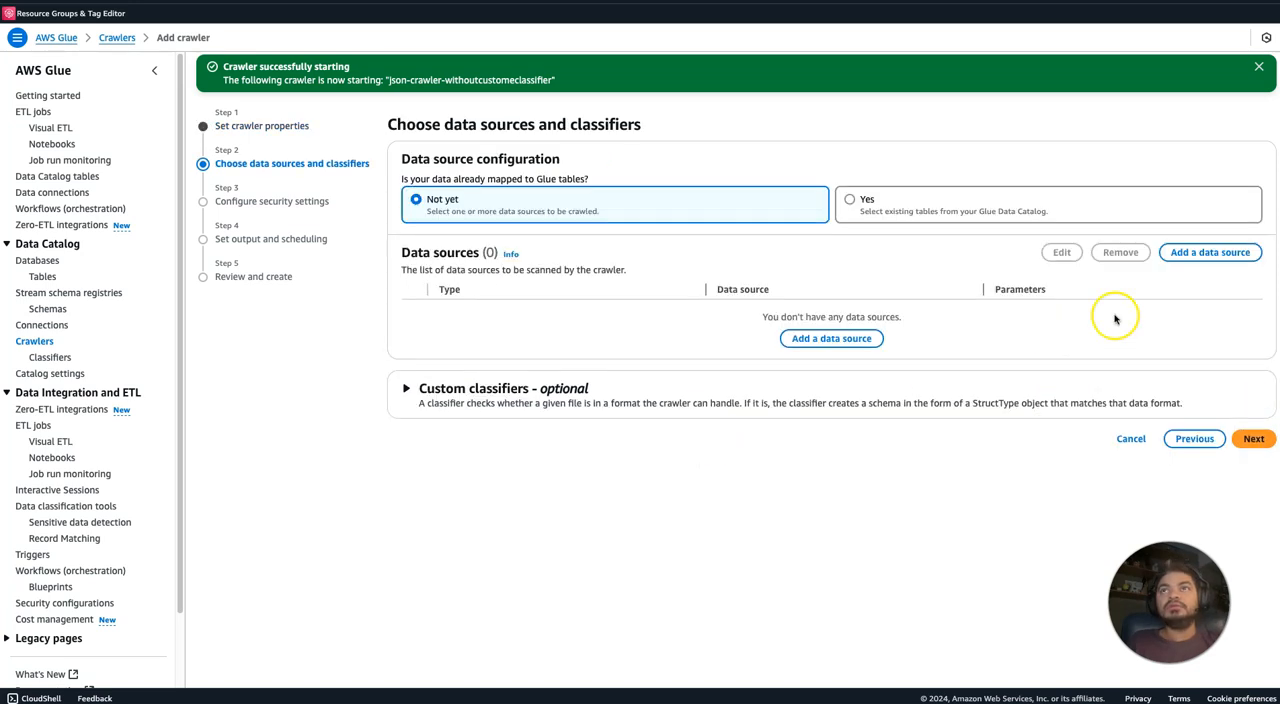
click(1200, 262)
click(548, 369)
click(812, 369)
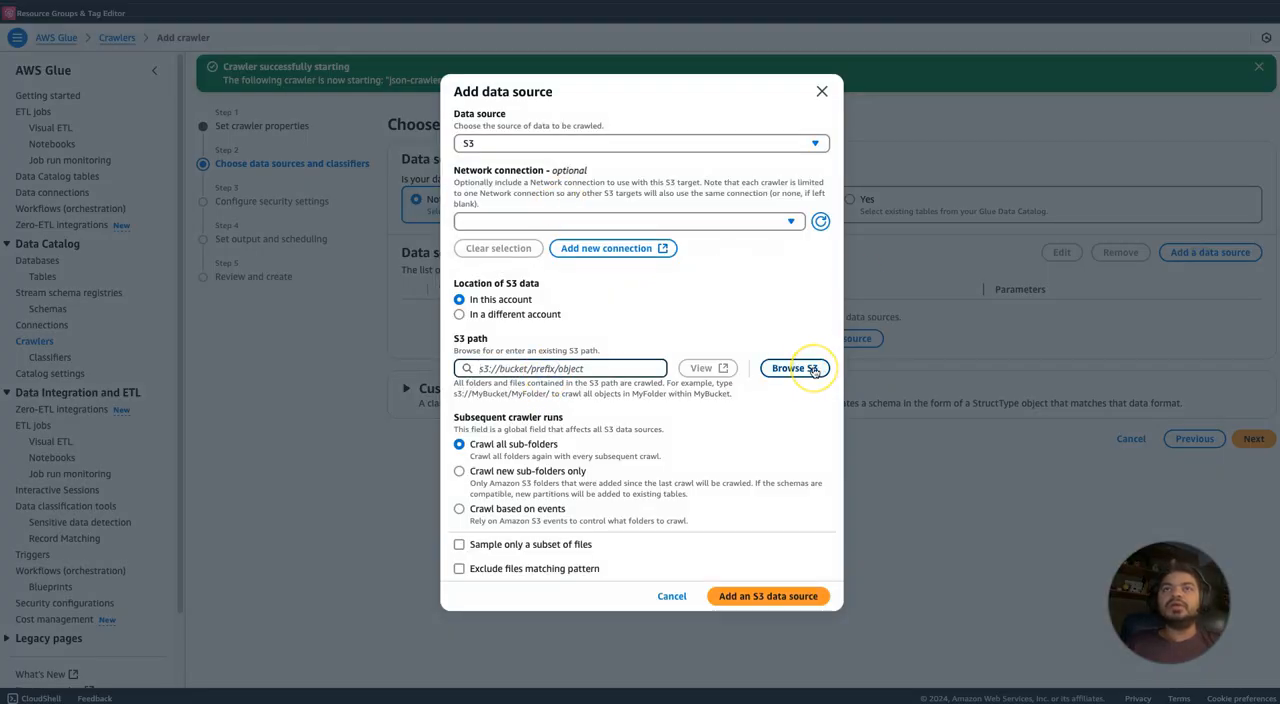
click(824, 96)
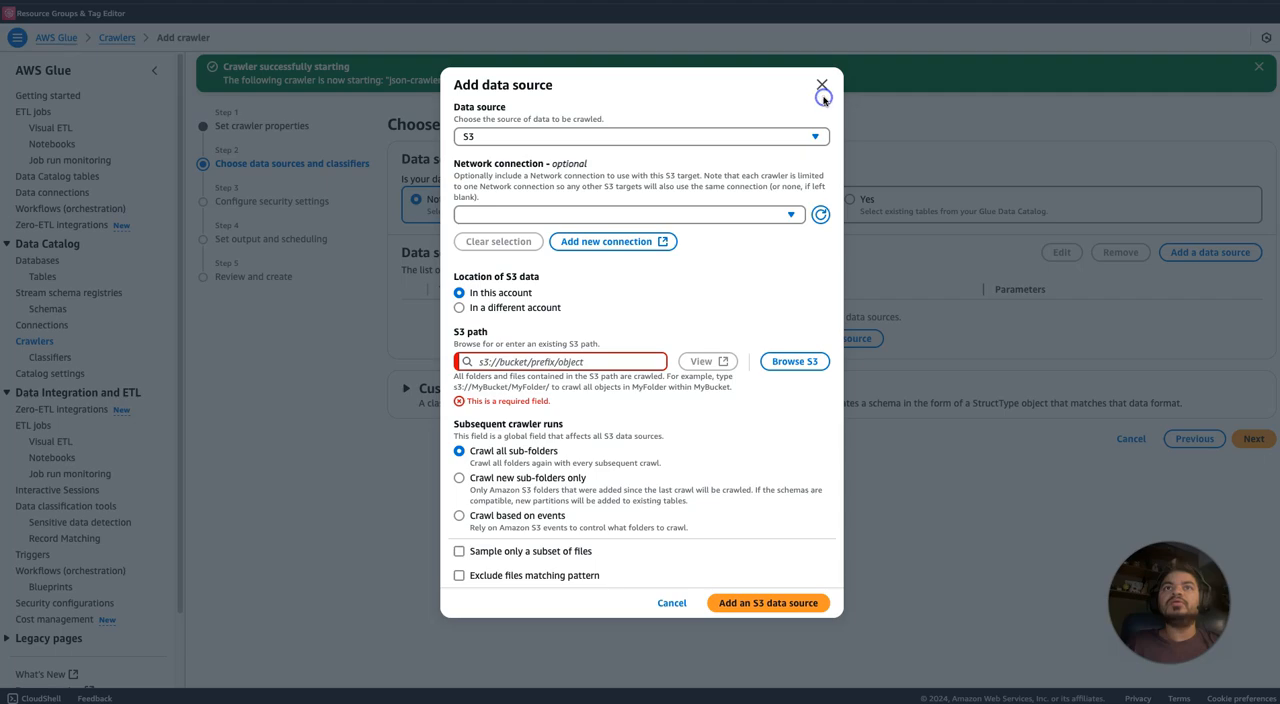
click(819, 88)
Check the custom classifiers available for this crawler and open the form for adding a new classifier.
click(563, 388)
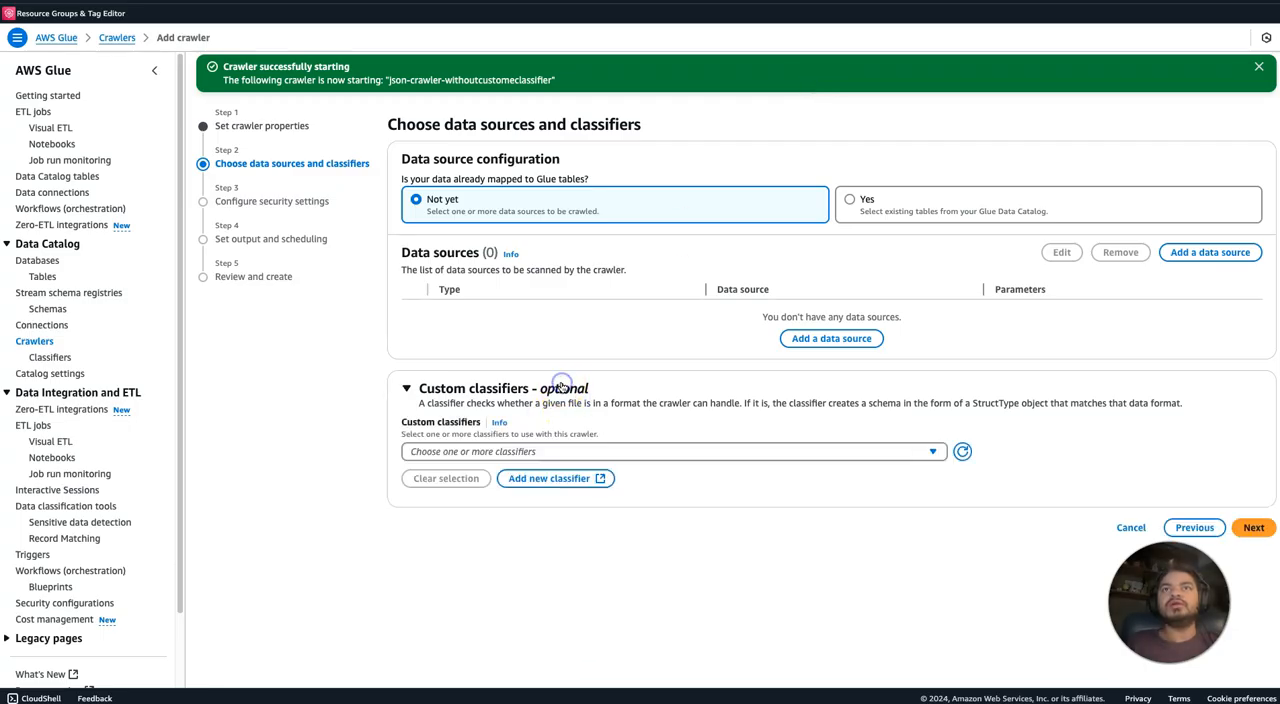
click(537, 451)
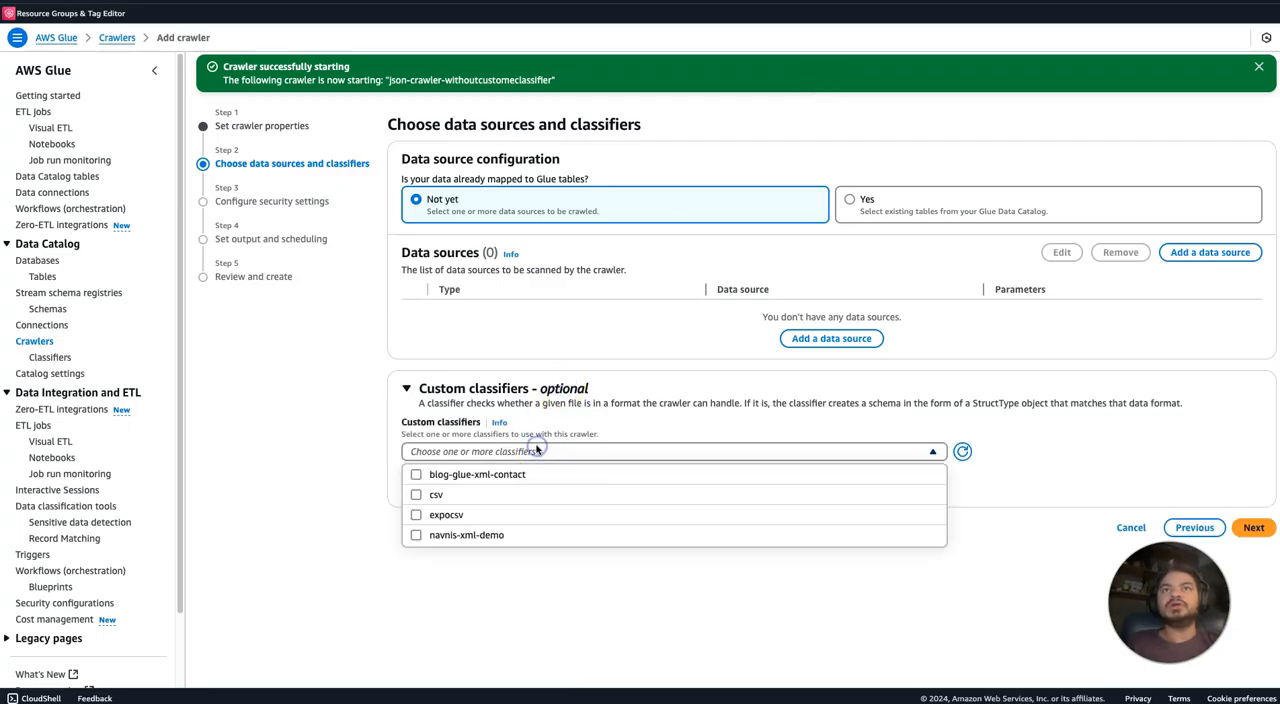
click(500, 621)
click(567, 482)
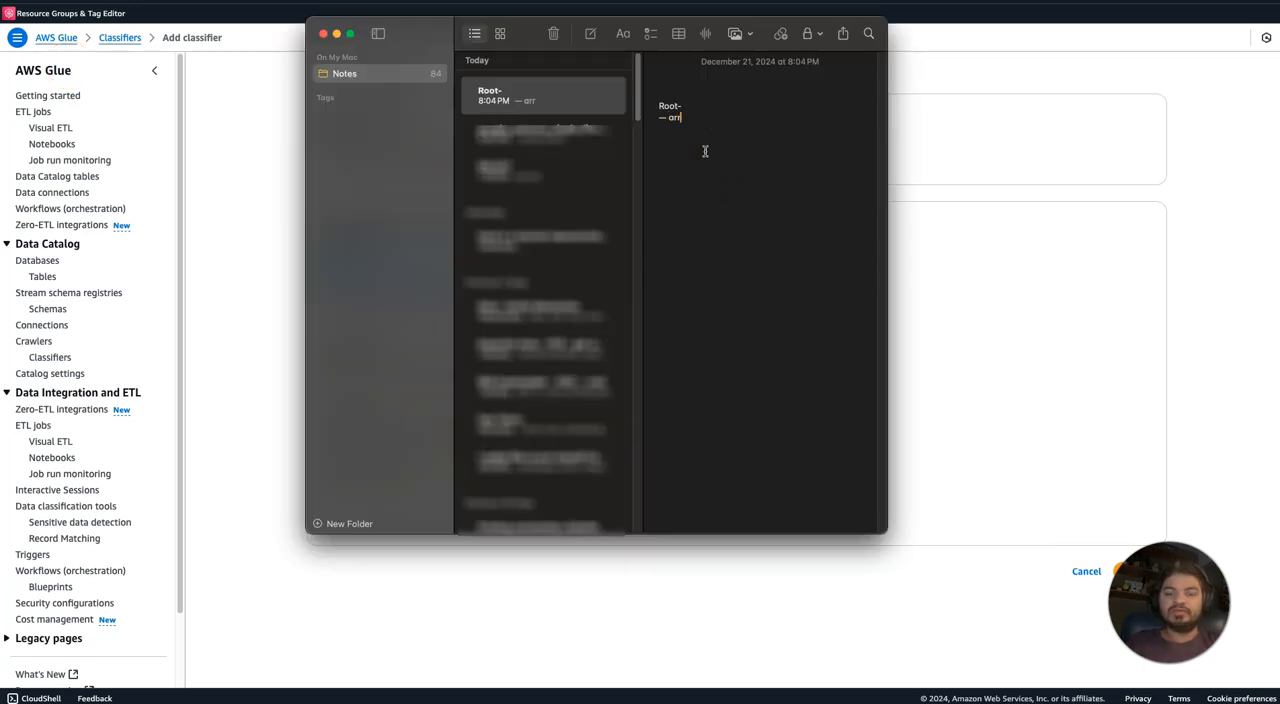
text(y)
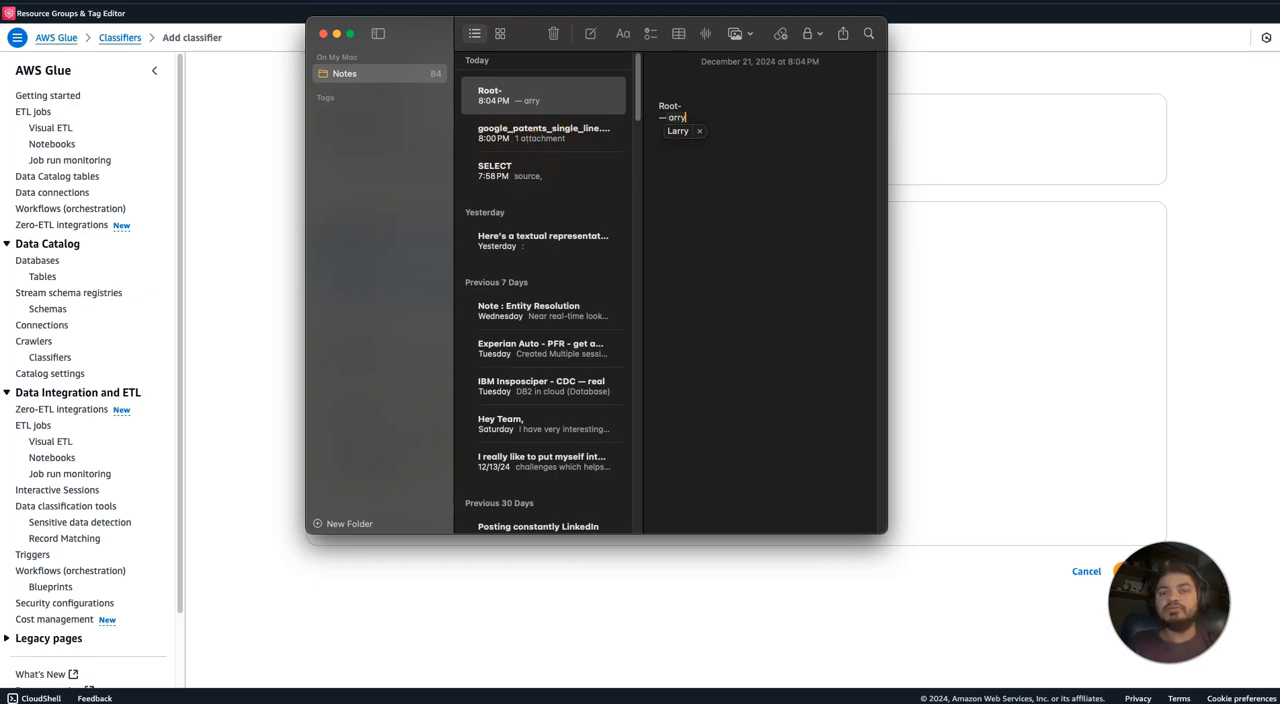
key(super+Tab)
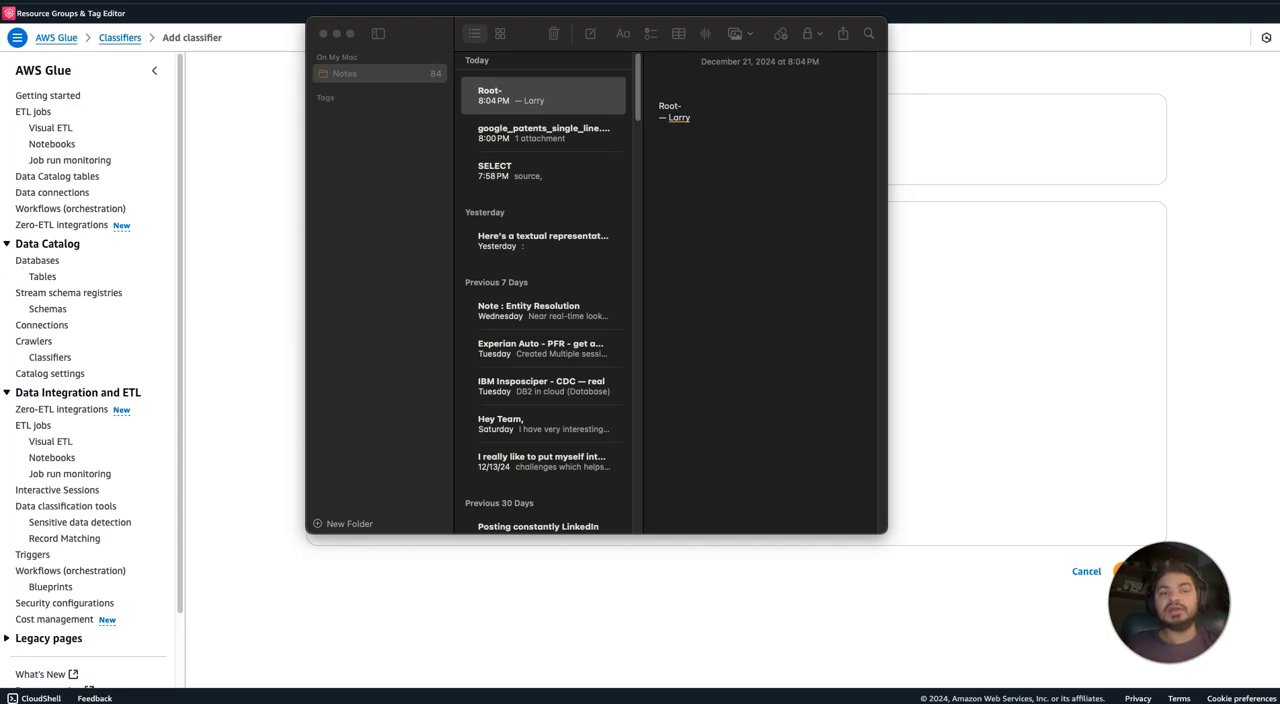
drag(689, 117, 652, 105)
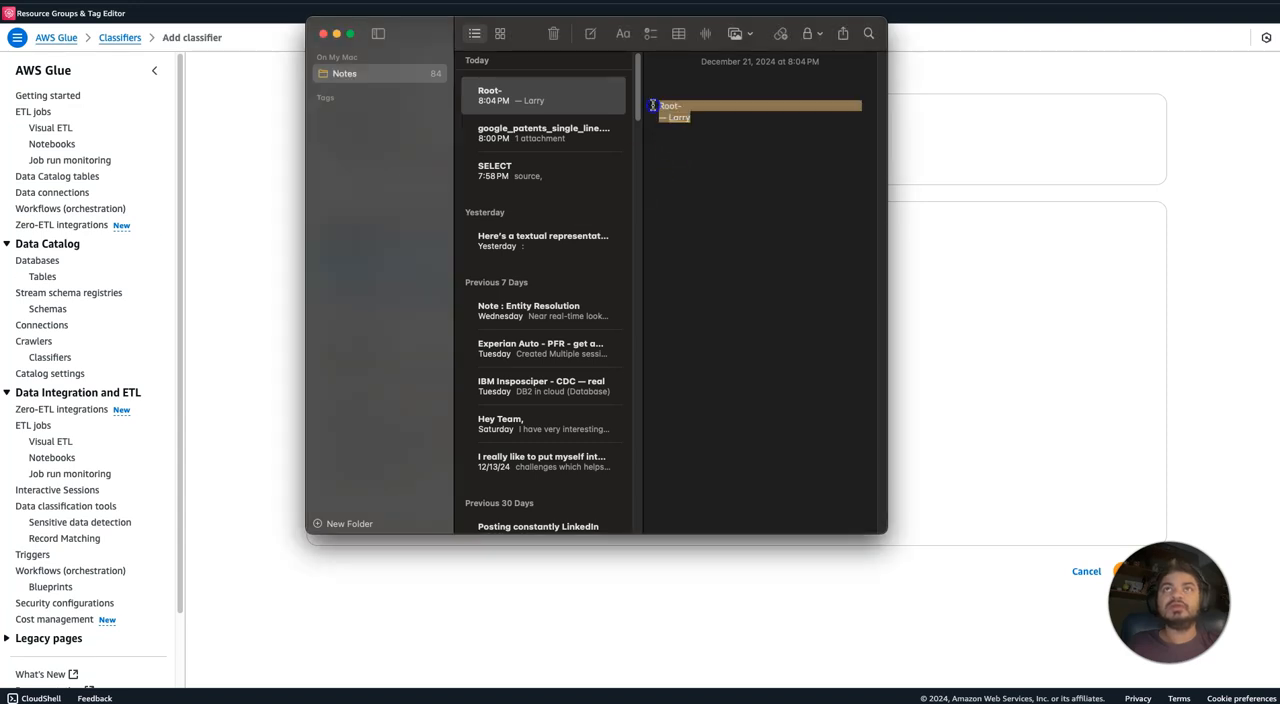
key(BackSpace)
Write a schema outline in the note with Root containing "record : array", followed by the JSON path $[*].
text(root)
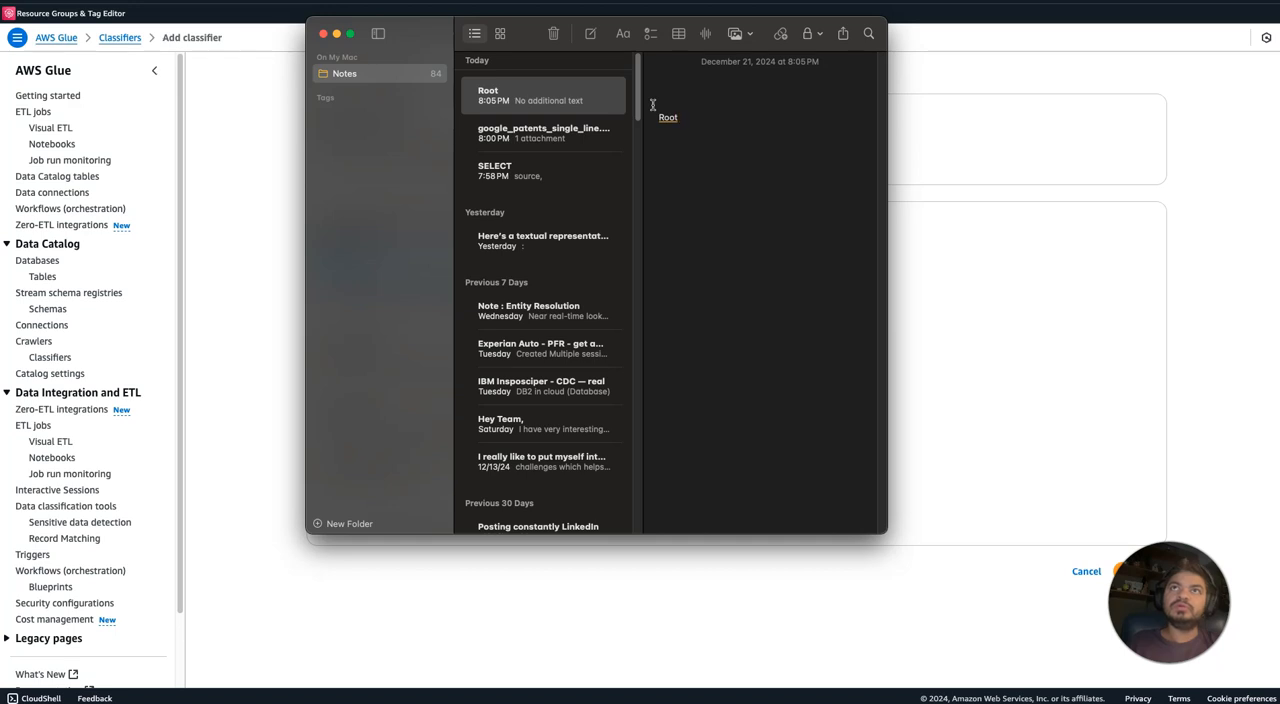
text( -- )
text(|)
text( -- recor)
text(d : arry)
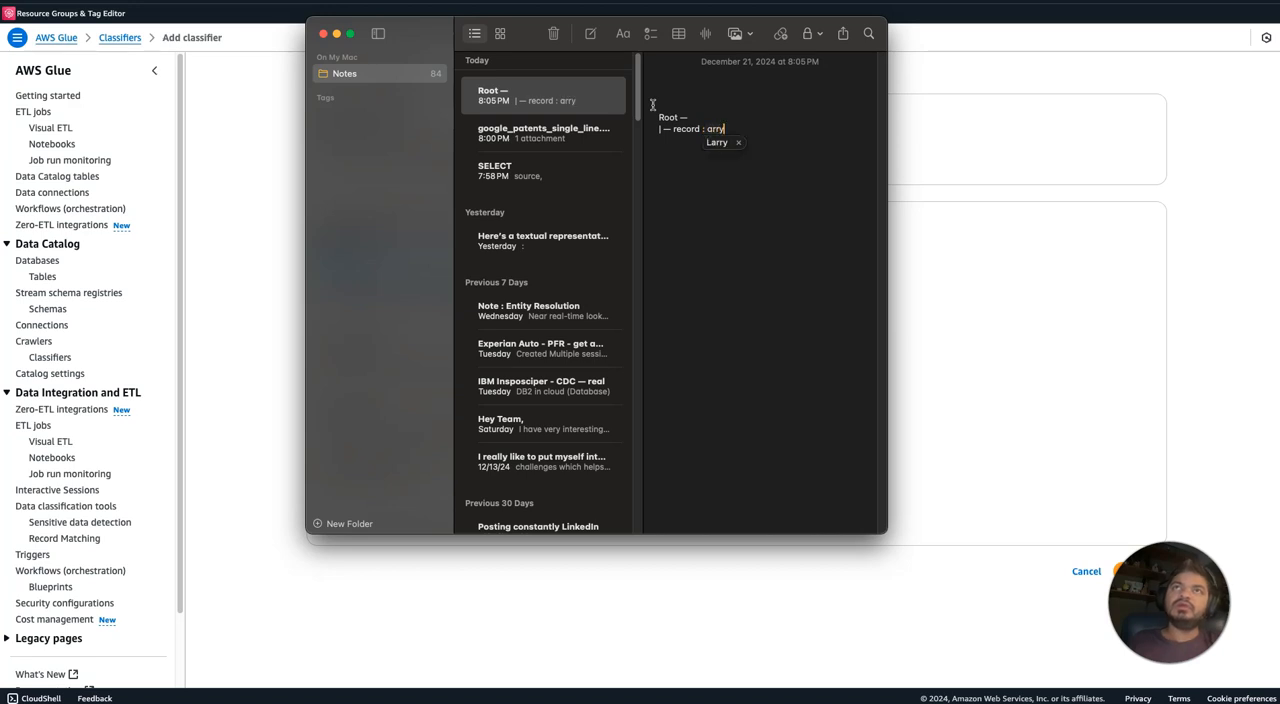
key(BackSpace)
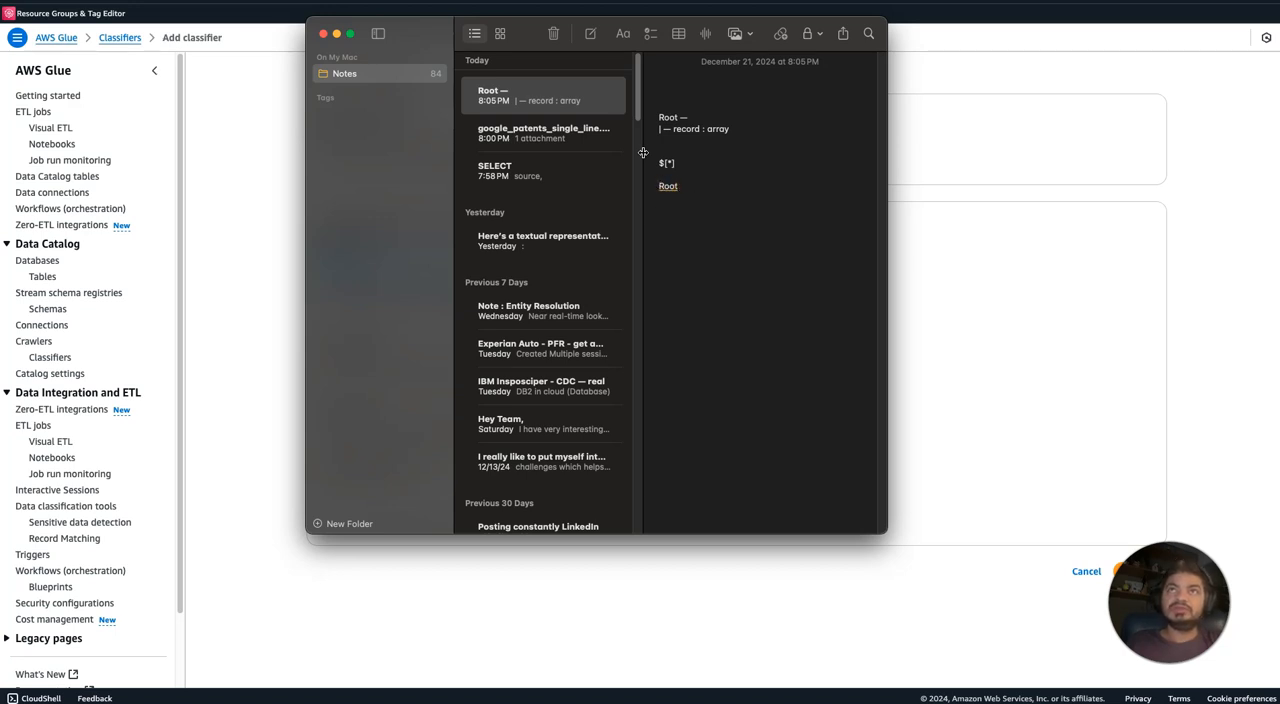
Outline the flattened schema under the second Root in the note with the fields Type: string, id: string and name: string.
key(Return)
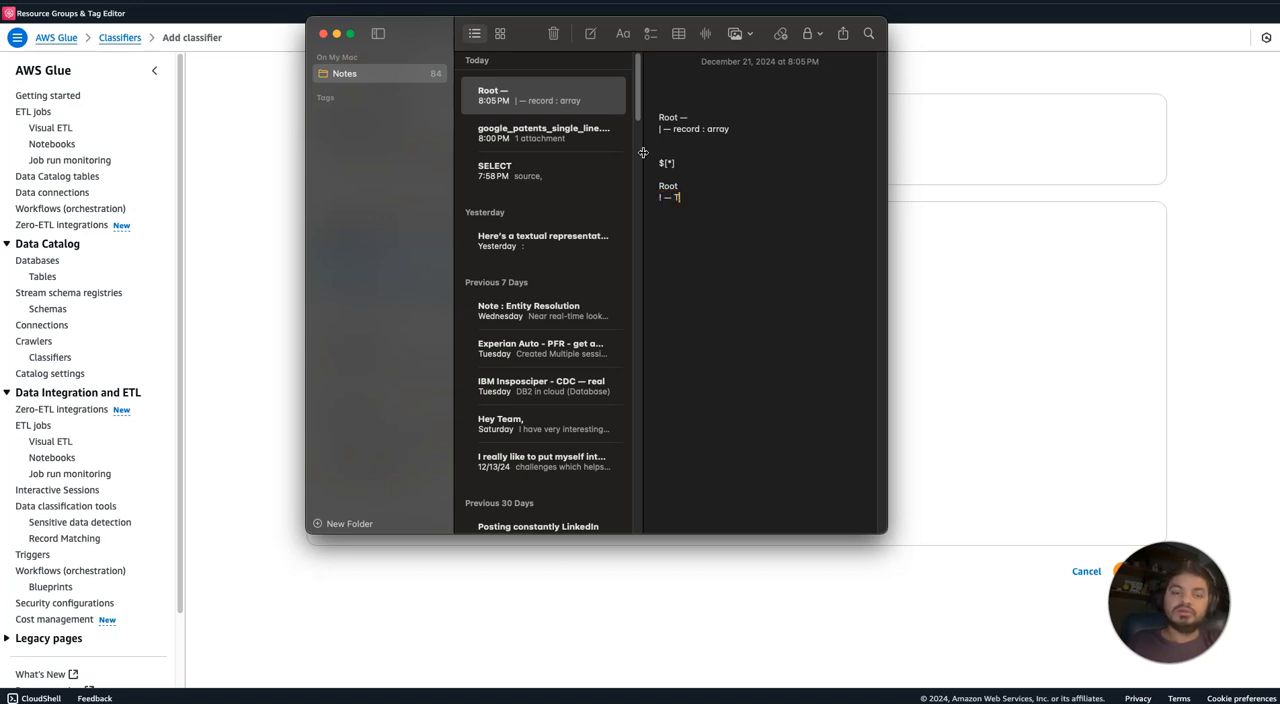
text(| — Typoe)
key(BackSpace)
key(BackSpace)
text(e: string)
text(string)
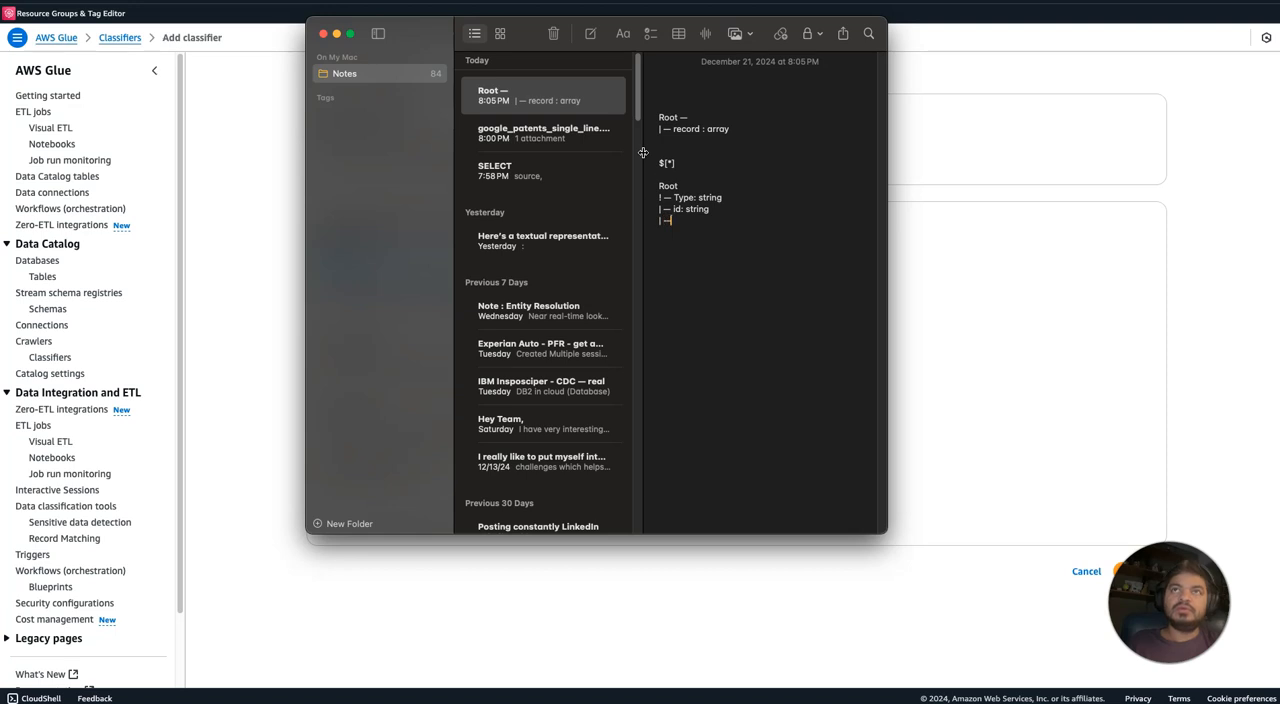
text(name)
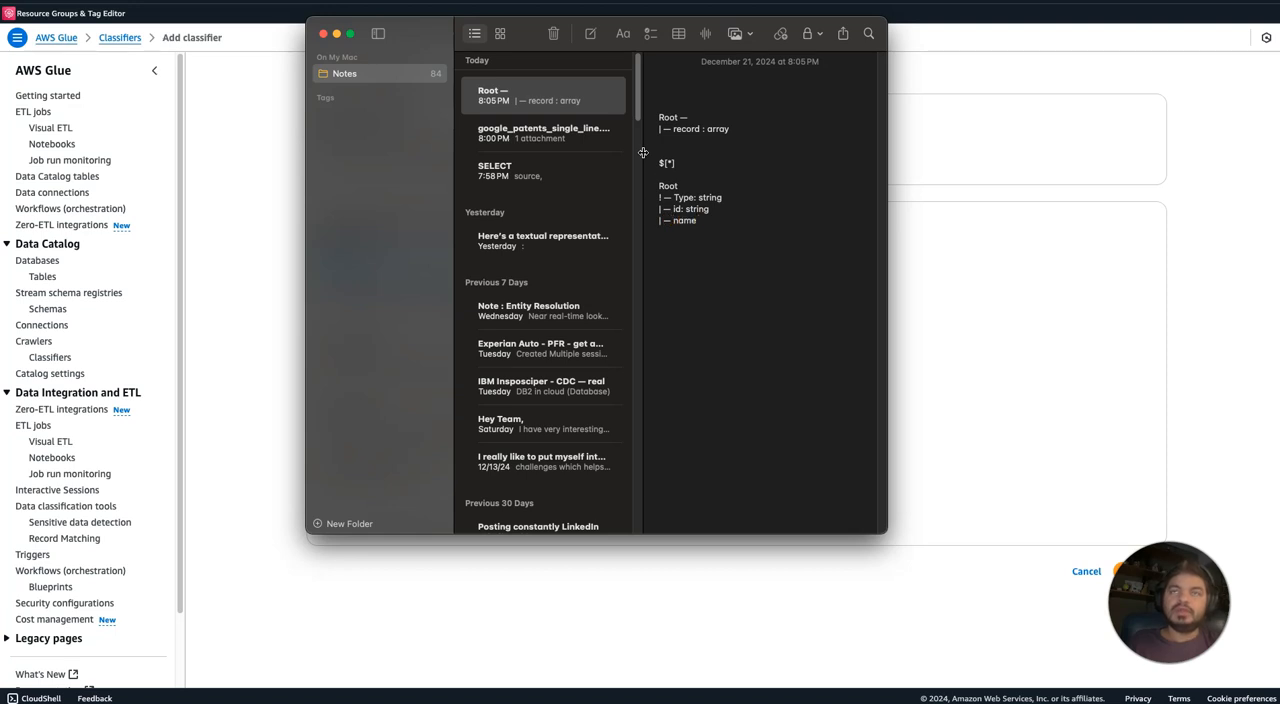
text(: string)
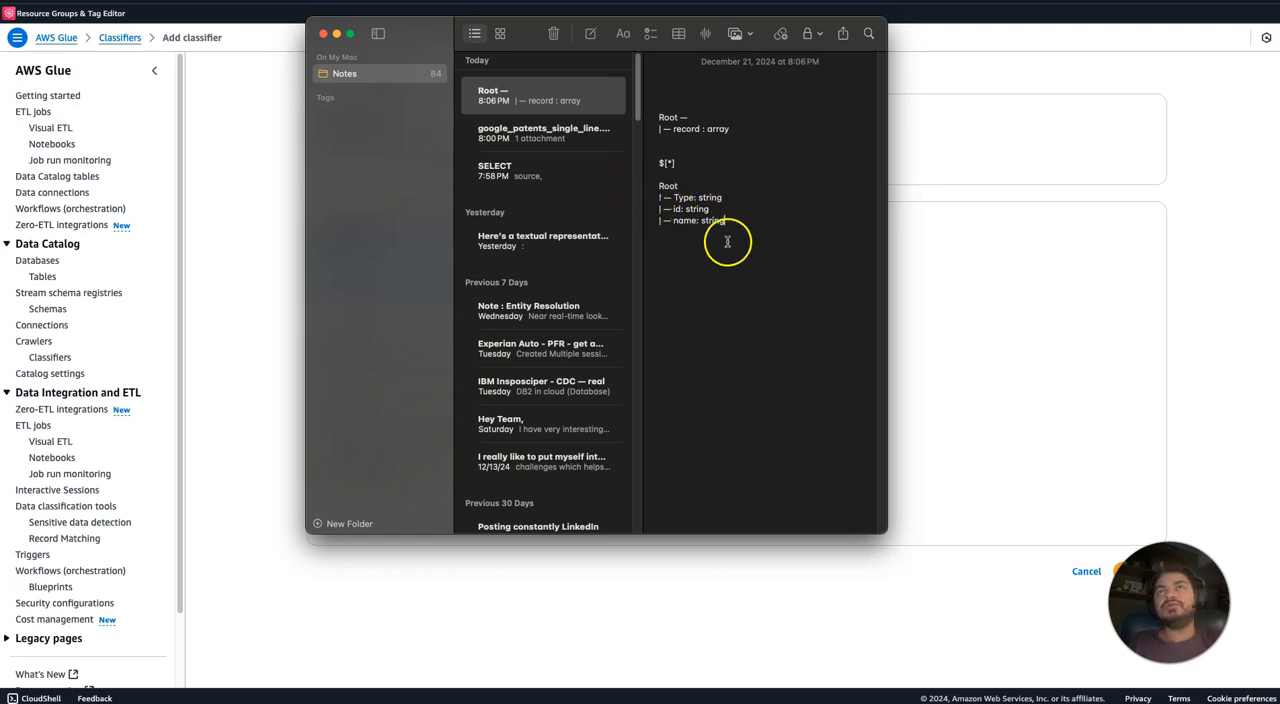
Copy $[*] from the note, then set the AWS Glue classifier type to JSON with $[*] as its JSON path.
mouse_move(678, 170)
mouse_down()
mouse_move(652, 160)
mouse_move(677, 161)
mouse_up()
key(ctrl+c)
click(905, 268)
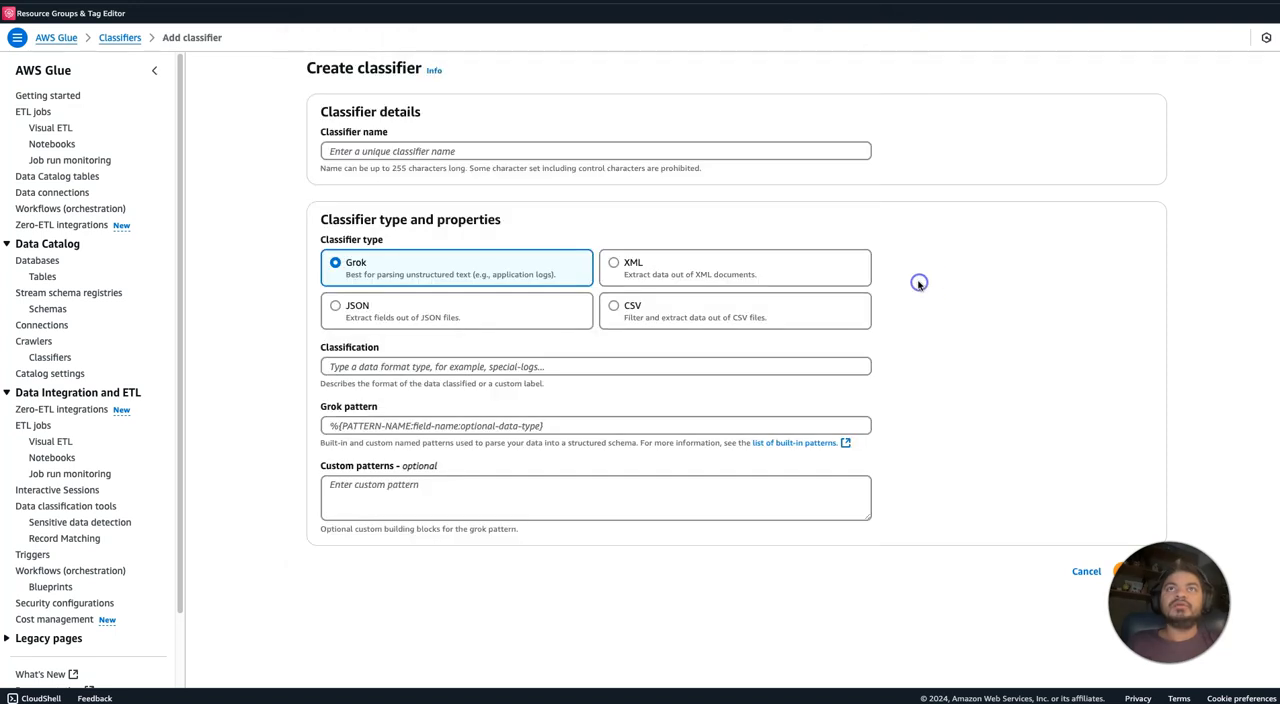
click(521, 319)
click(463, 364)
key(ctrl+v)
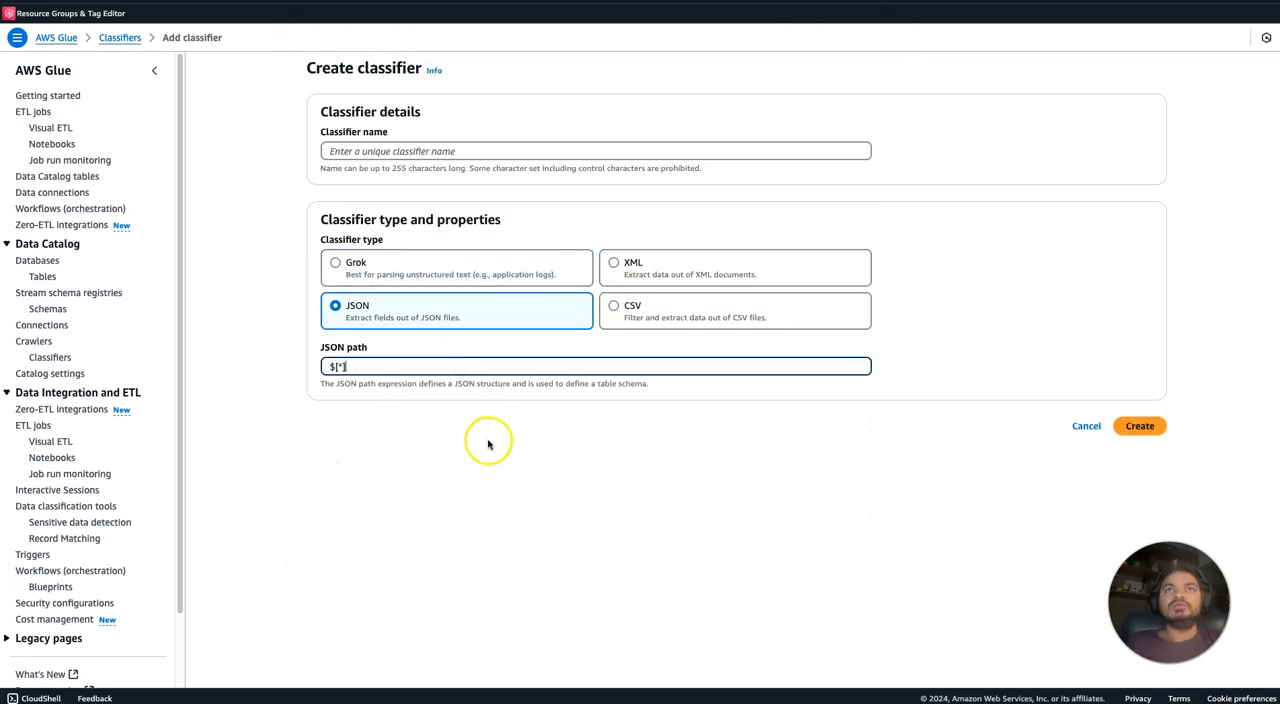
Name the new classifier json and create it.
click(633, 146)
text(json)
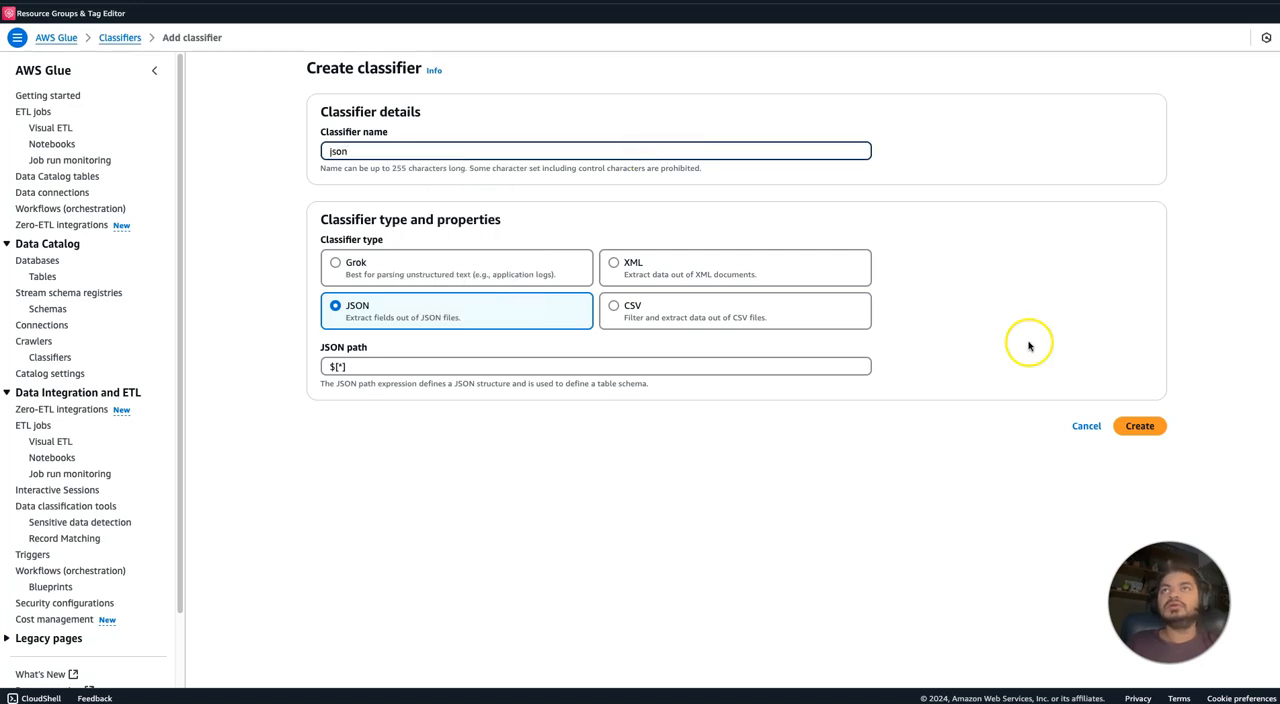
click(1143, 426)
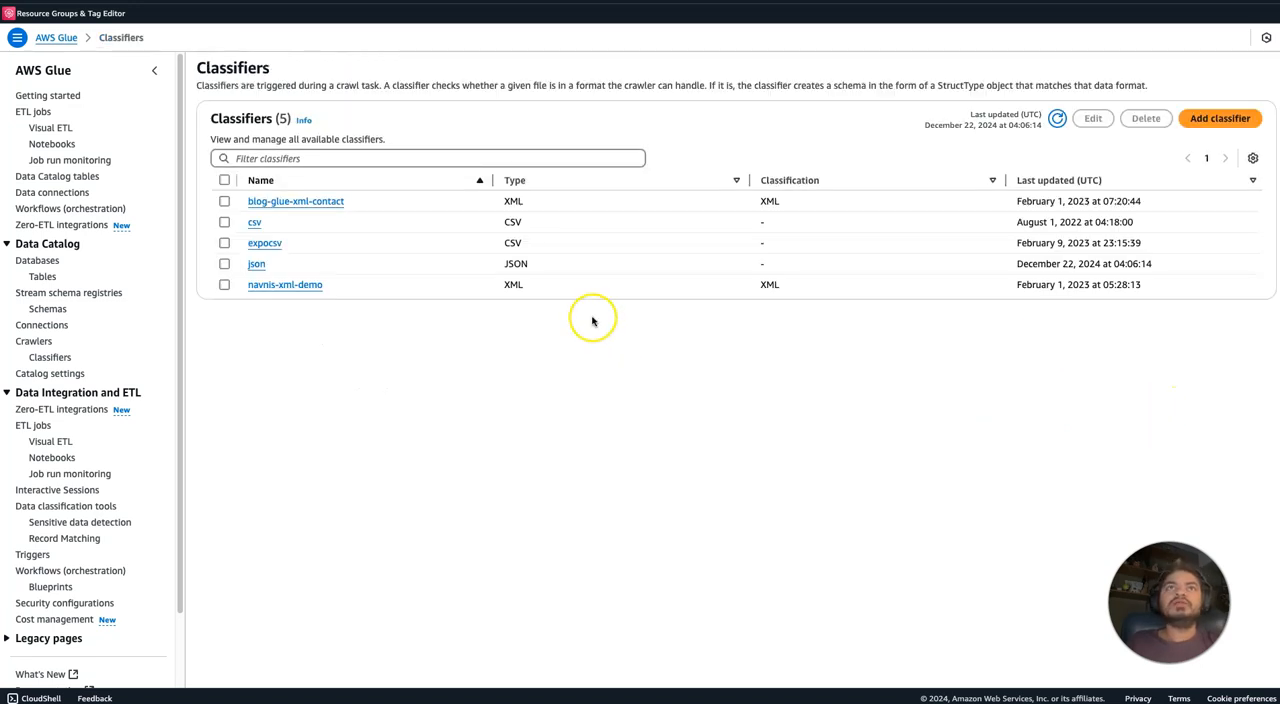
Return to the crawler setup, refresh the custom classifiers list and assign the json classifier.
click(420, 2)
click(966, 453)
click(894, 451)
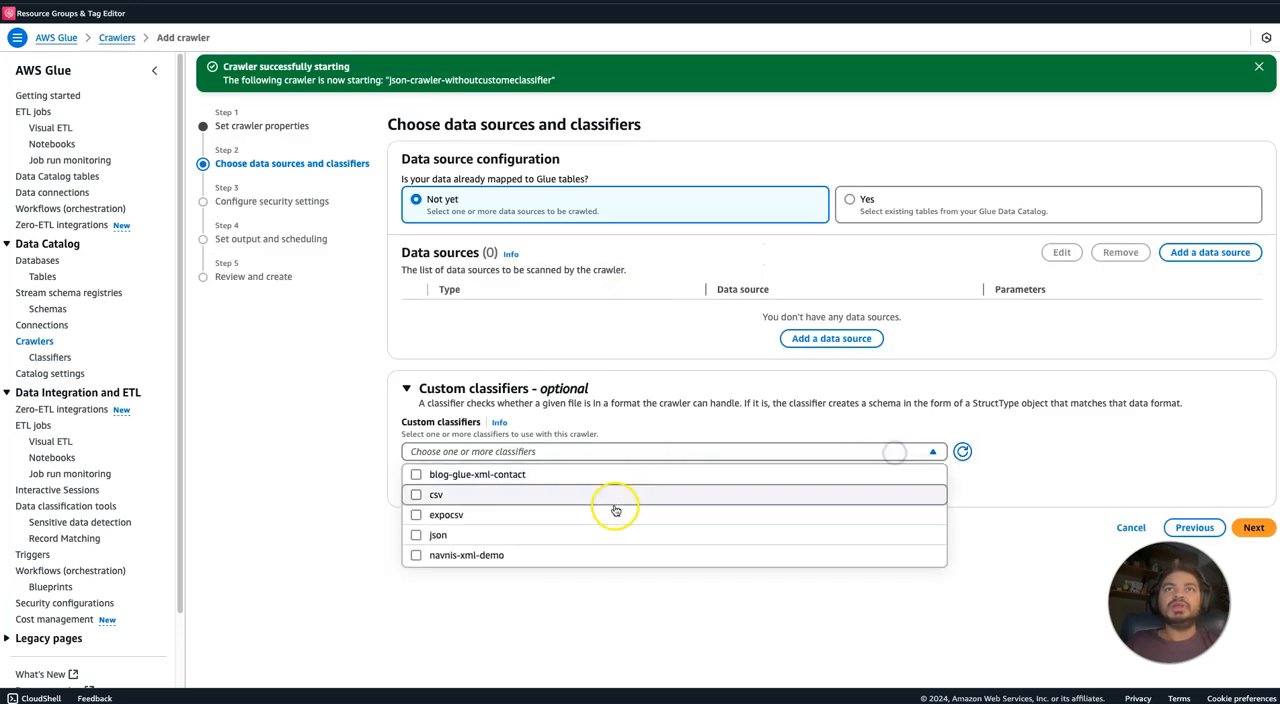
click(592, 542)
click(1194, 430)
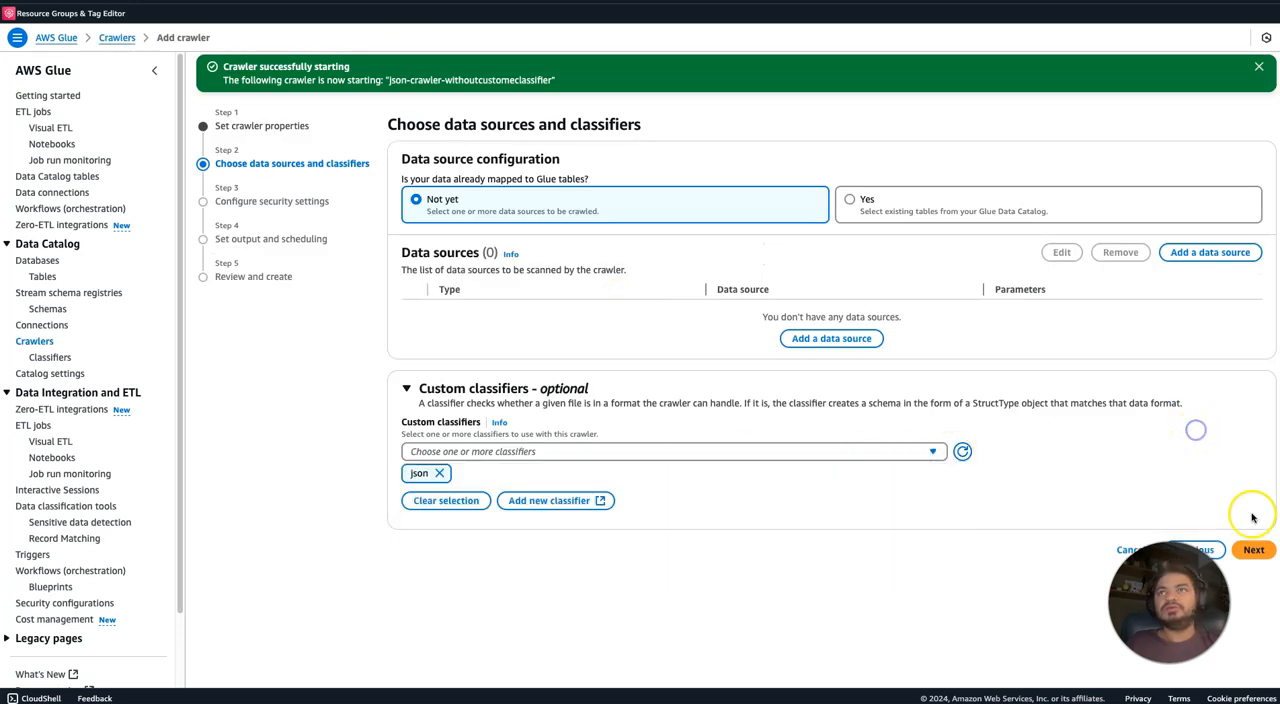
Add the S3 folder s3://navnis-json-nested/jsonsingleline/ as the crawler's data source and continue to the security settings.
click(1207, 251)
click(794, 368)
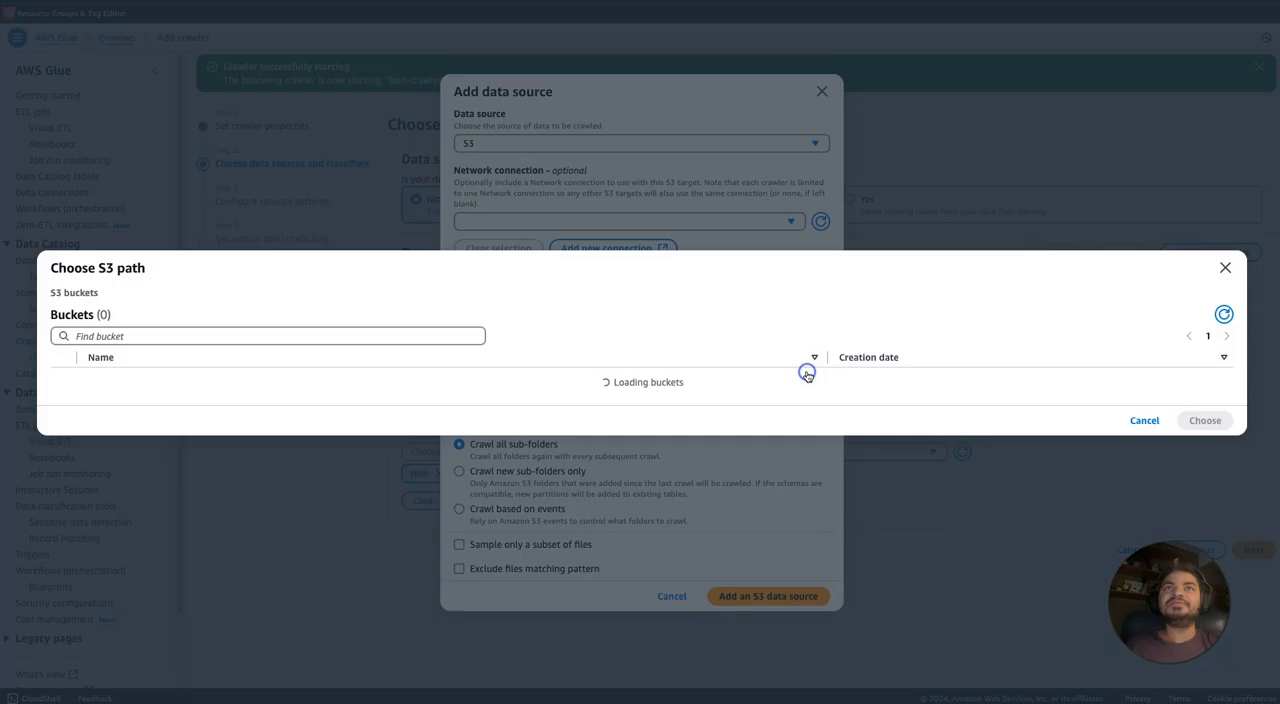
click(202, 246)
text(navnis)
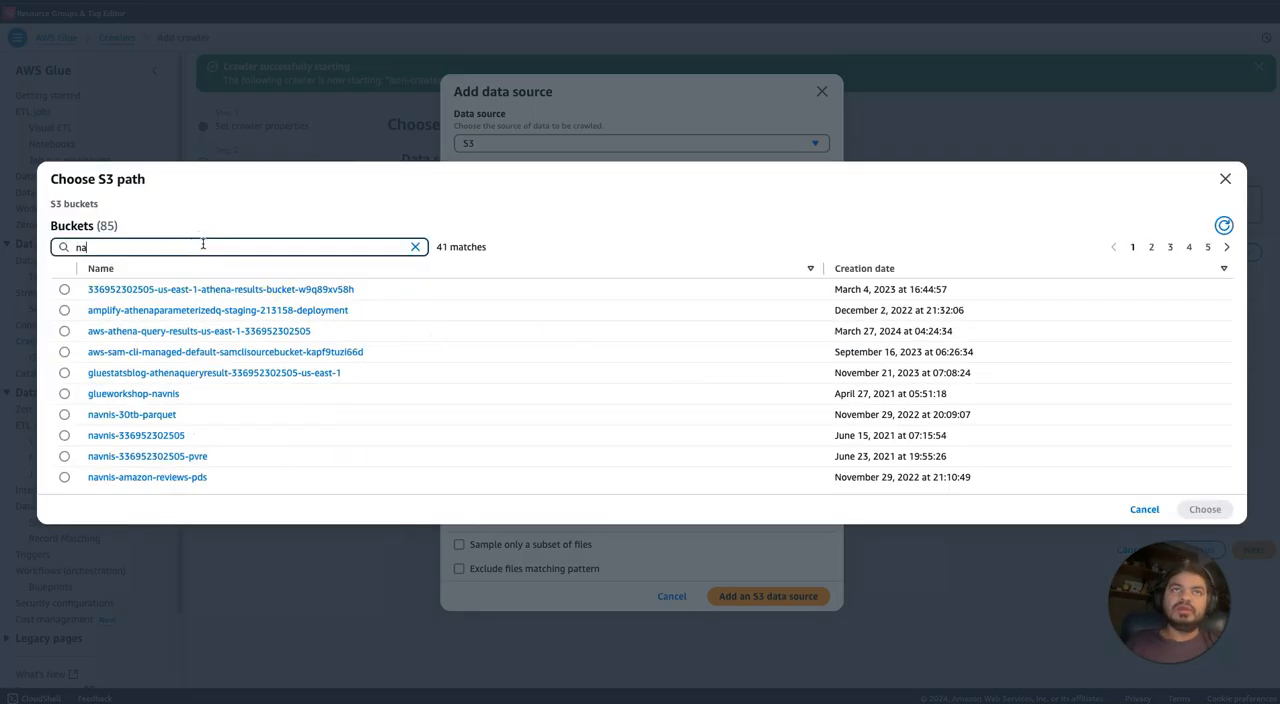
key(BackSpace)
key(BackSpace)
key(BackSpace)
key(BackSpace)
text(json)
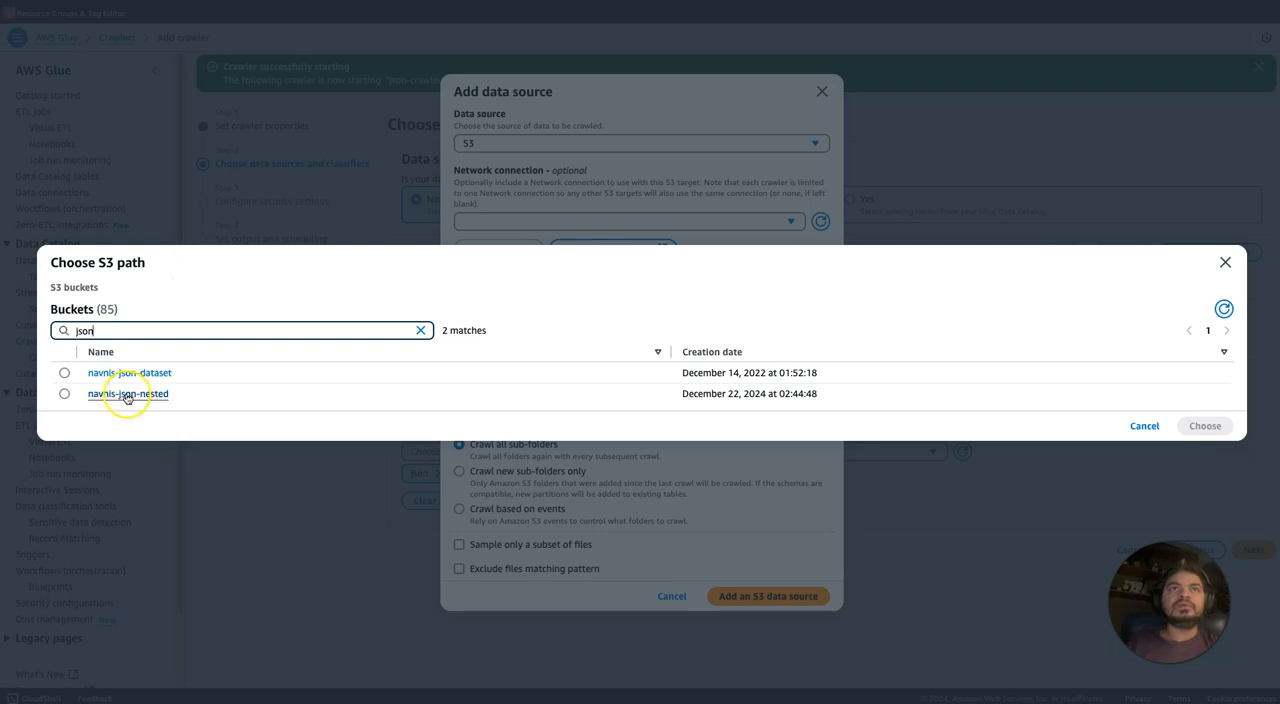
click(127, 395)
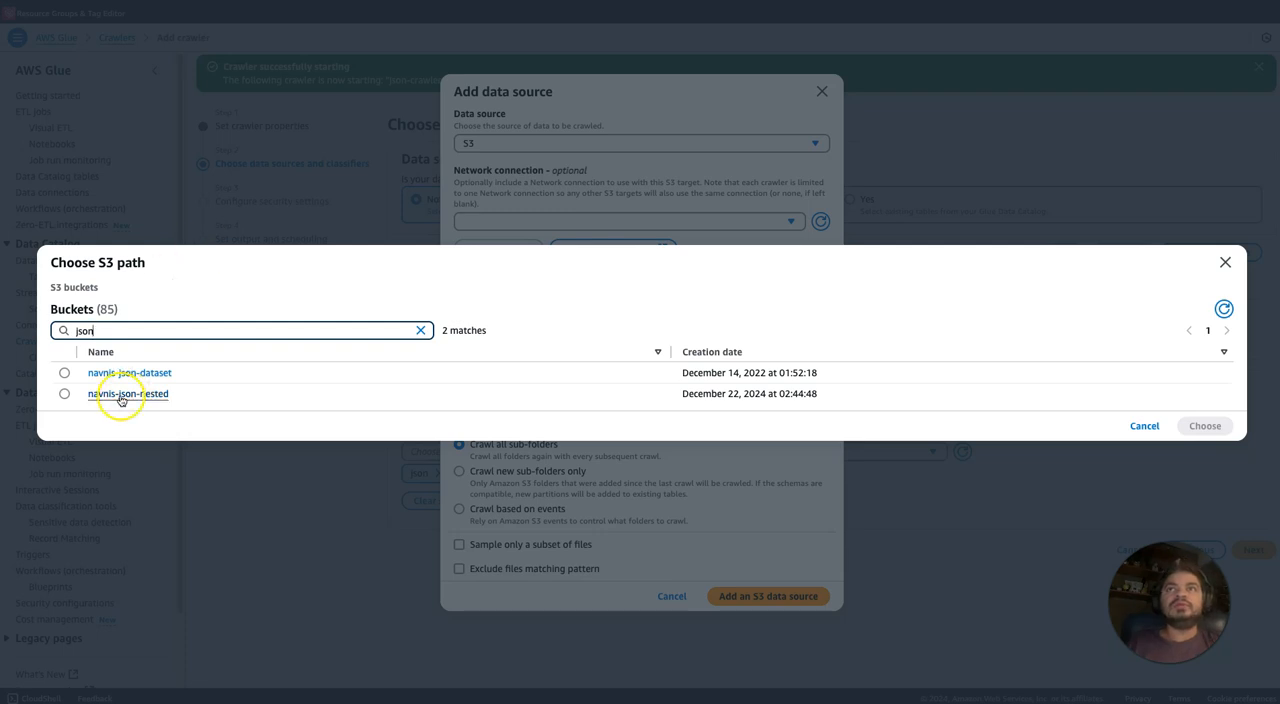
click(66, 385)
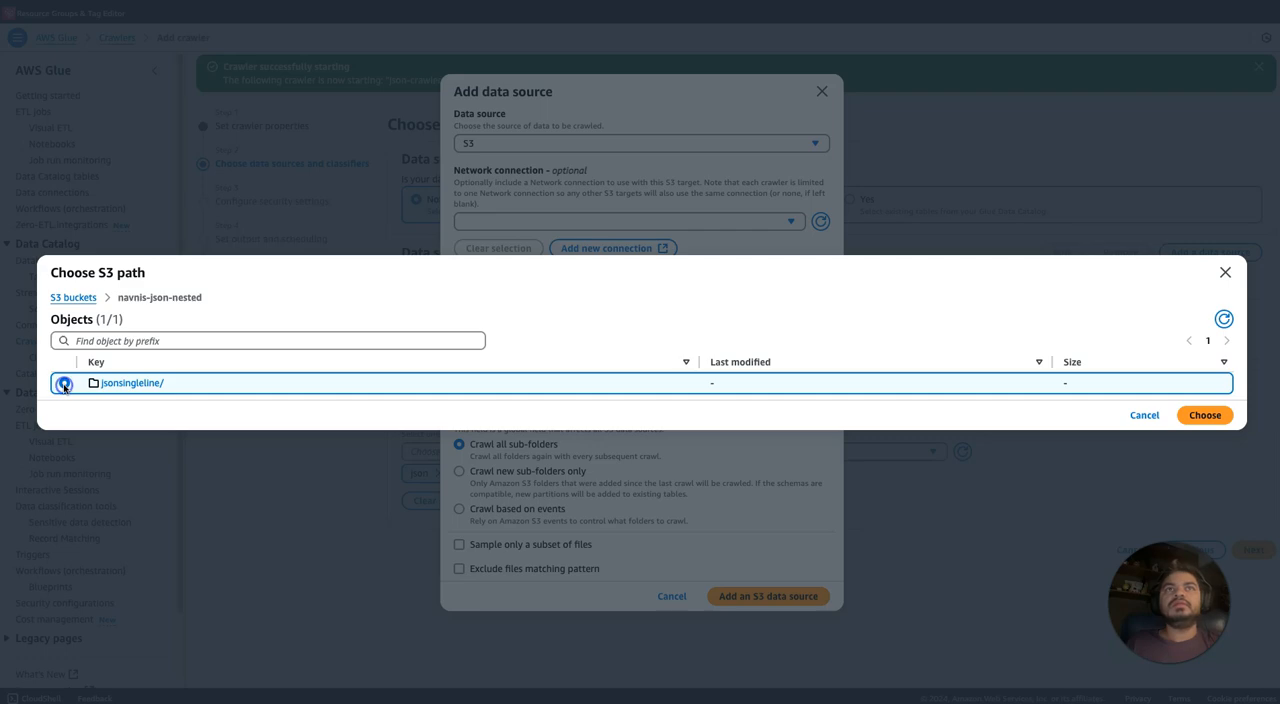
click(1200, 415)
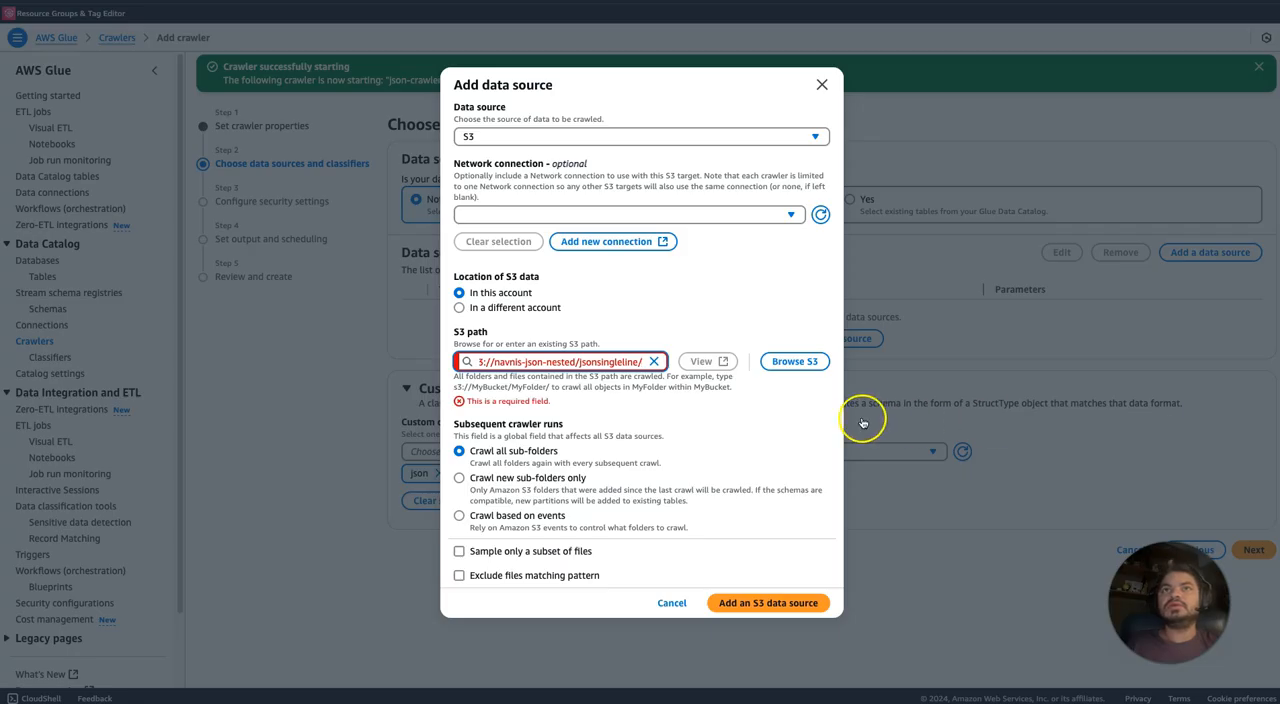
click(793, 597)
click(1252, 512)
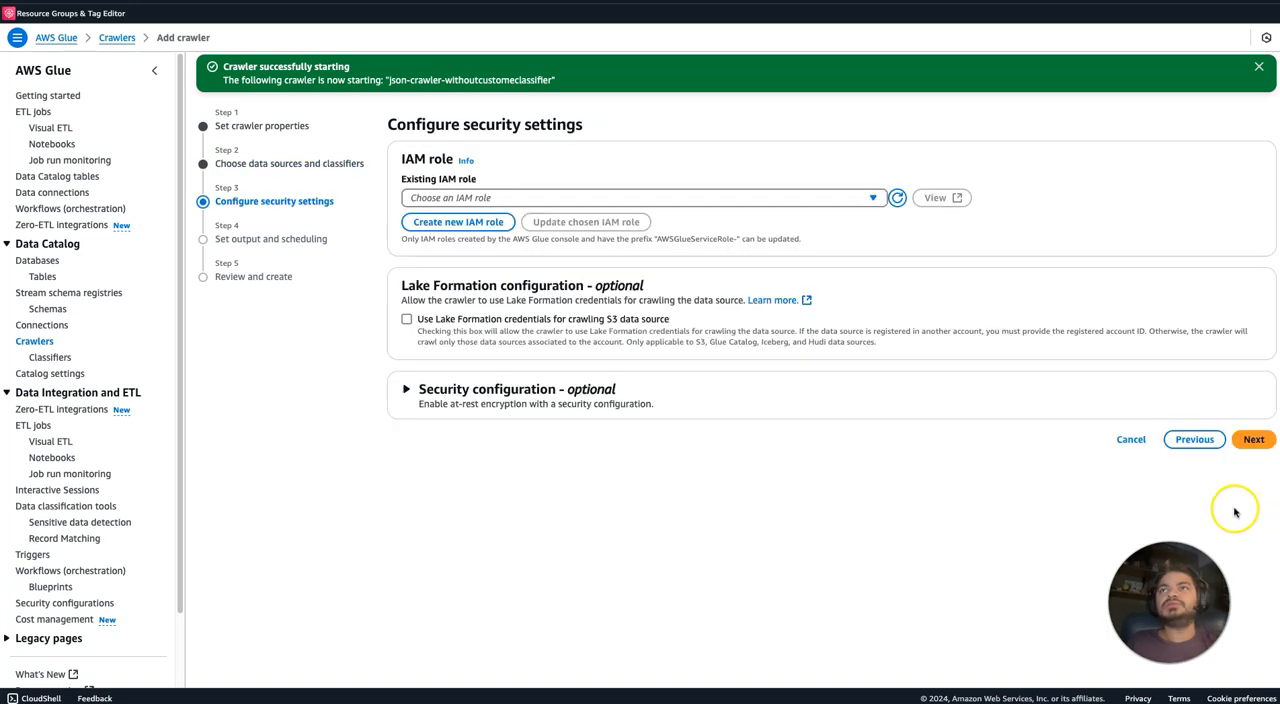
Assign the existing IAM role AWSGlueServiceRole-glueworkshop to the crawler and continue to output and scheduling.
click(800, 198)
text(jso)
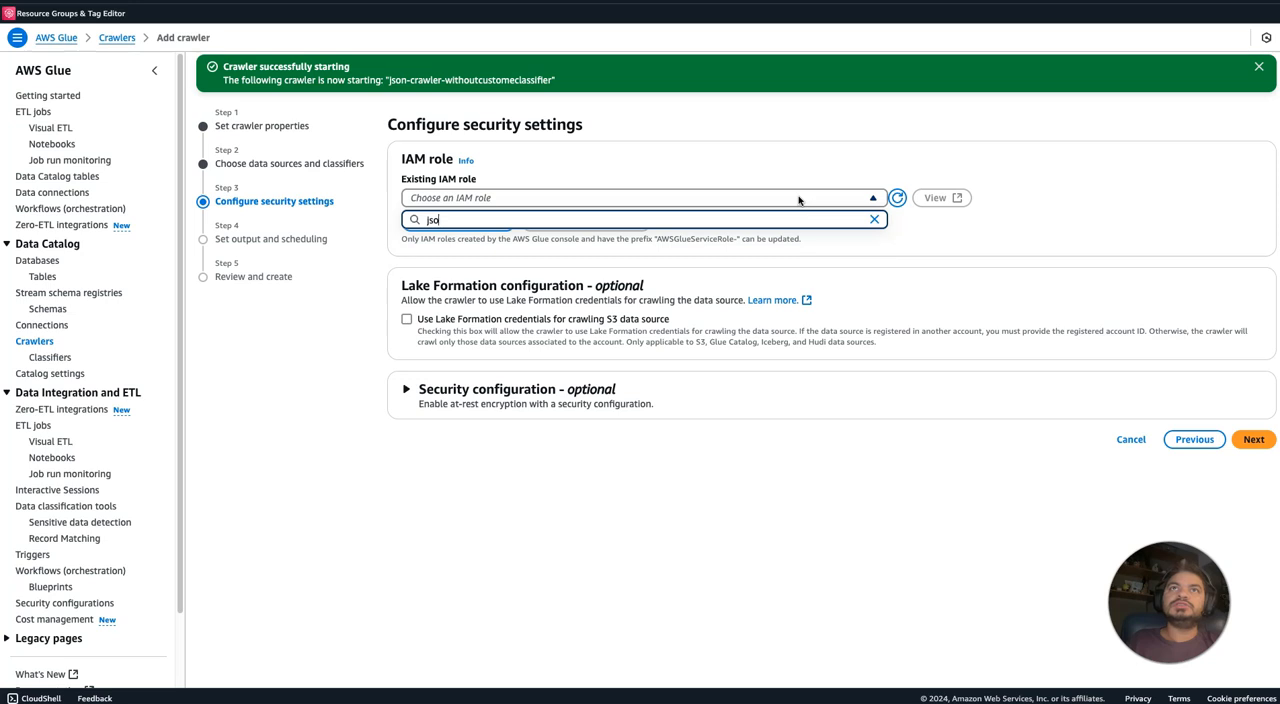
key(BackSpace)
key(BackSpace)
key(BackSpace)
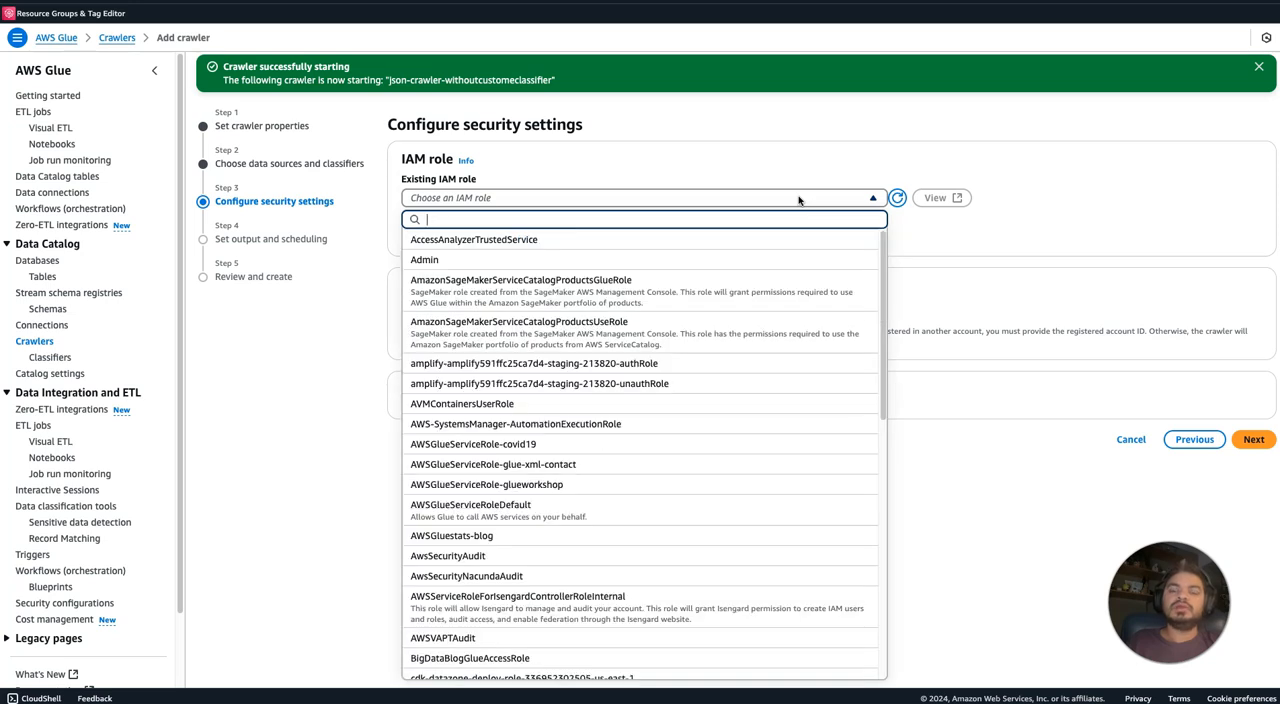
text(glue)
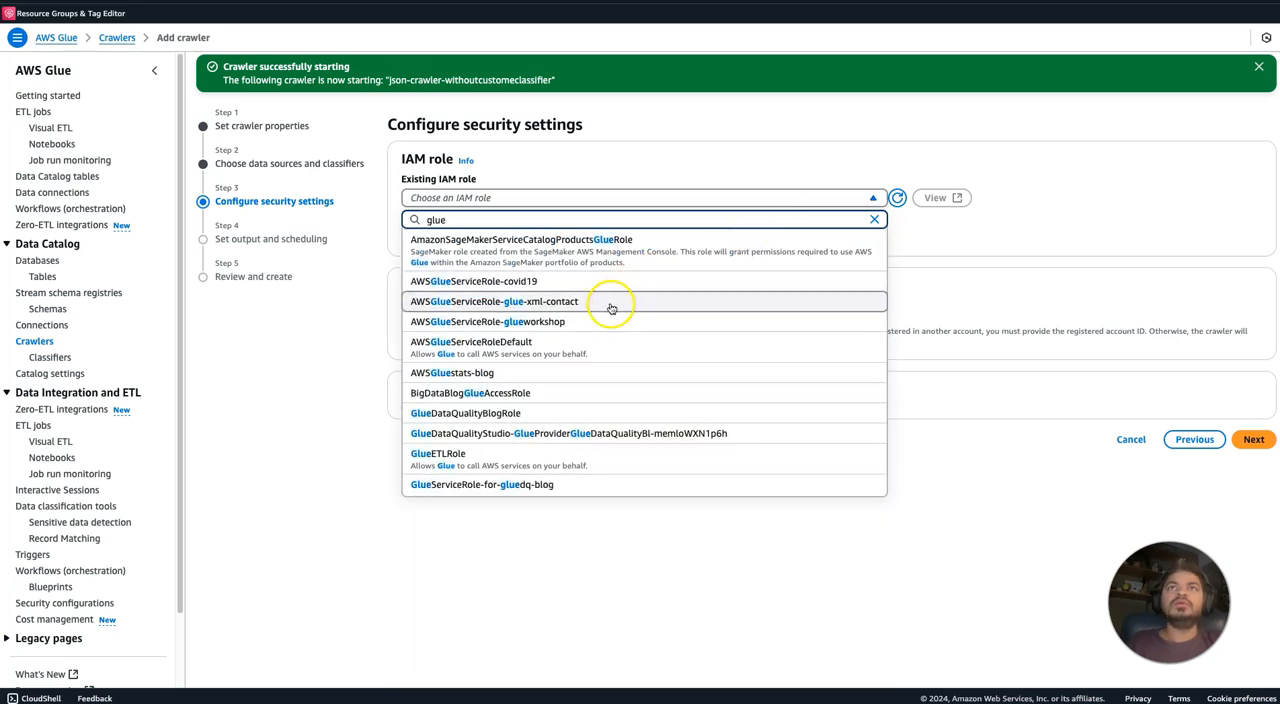
click(597, 320)
click(1253, 439)
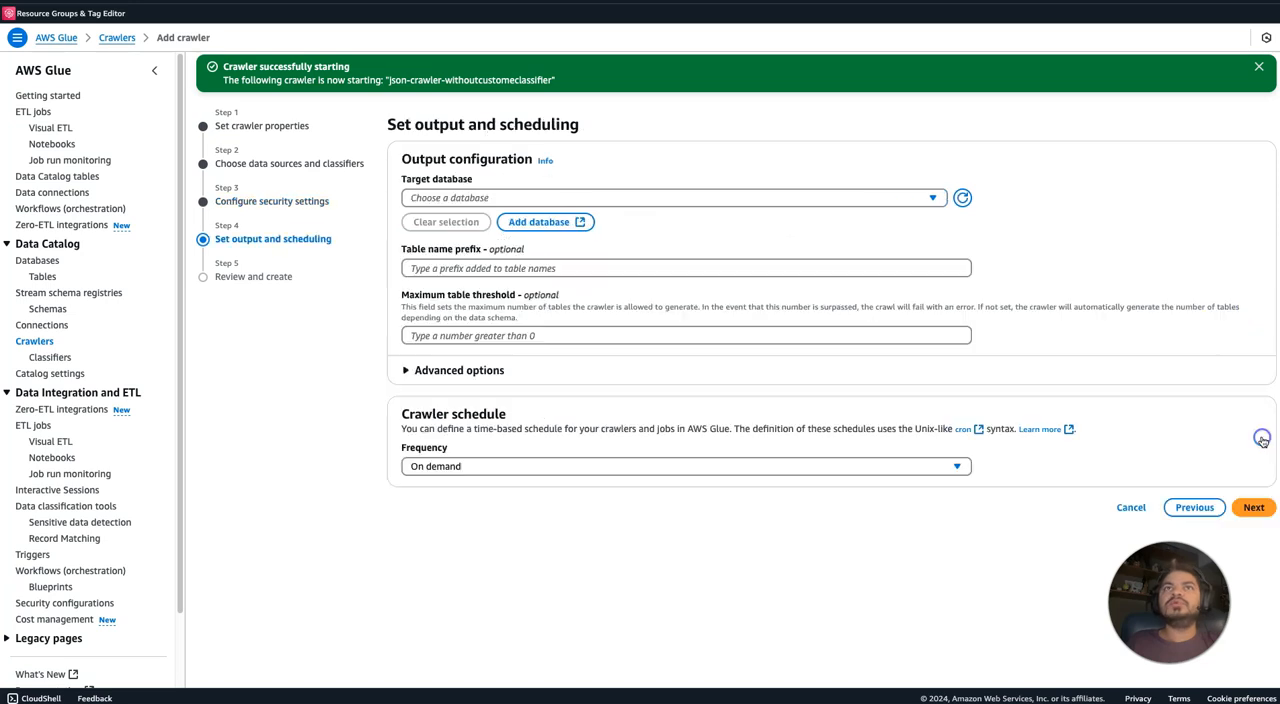
Set the crawler's target database to json-db and its table name prefix to classifier_.
click(517, 199)
text(js)
click(479, 240)
click(463, 268)
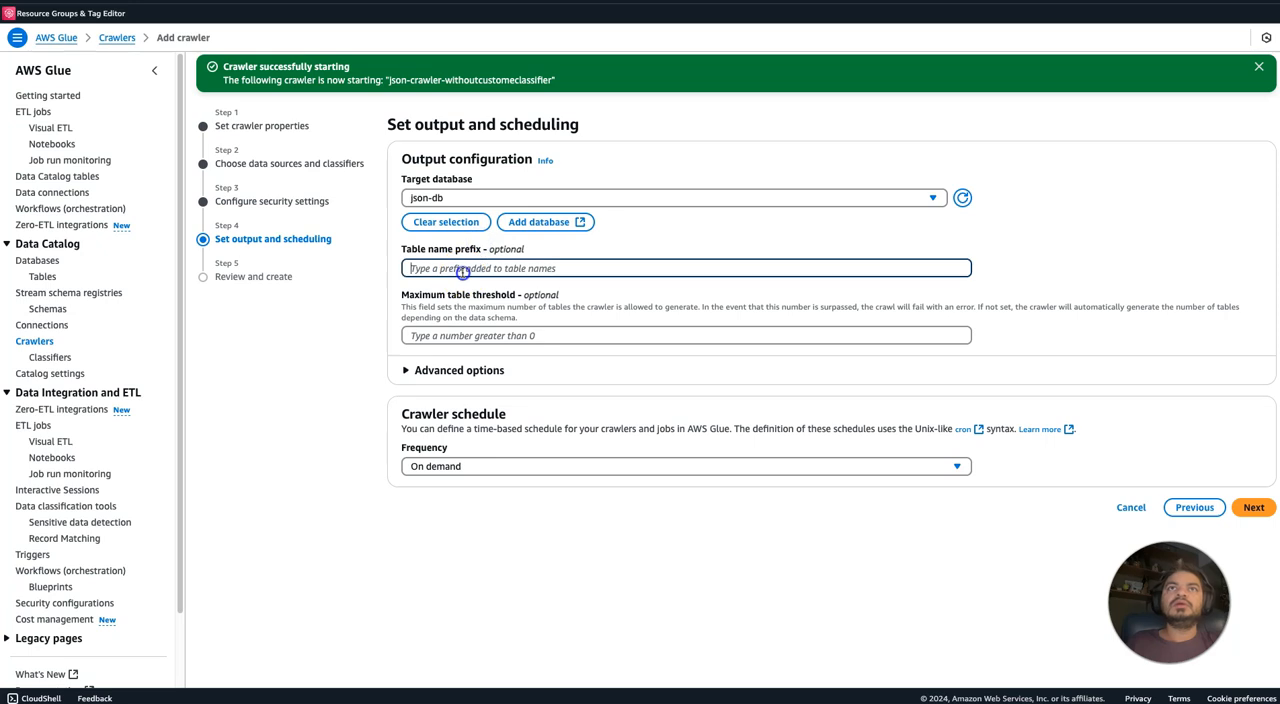
text(c)
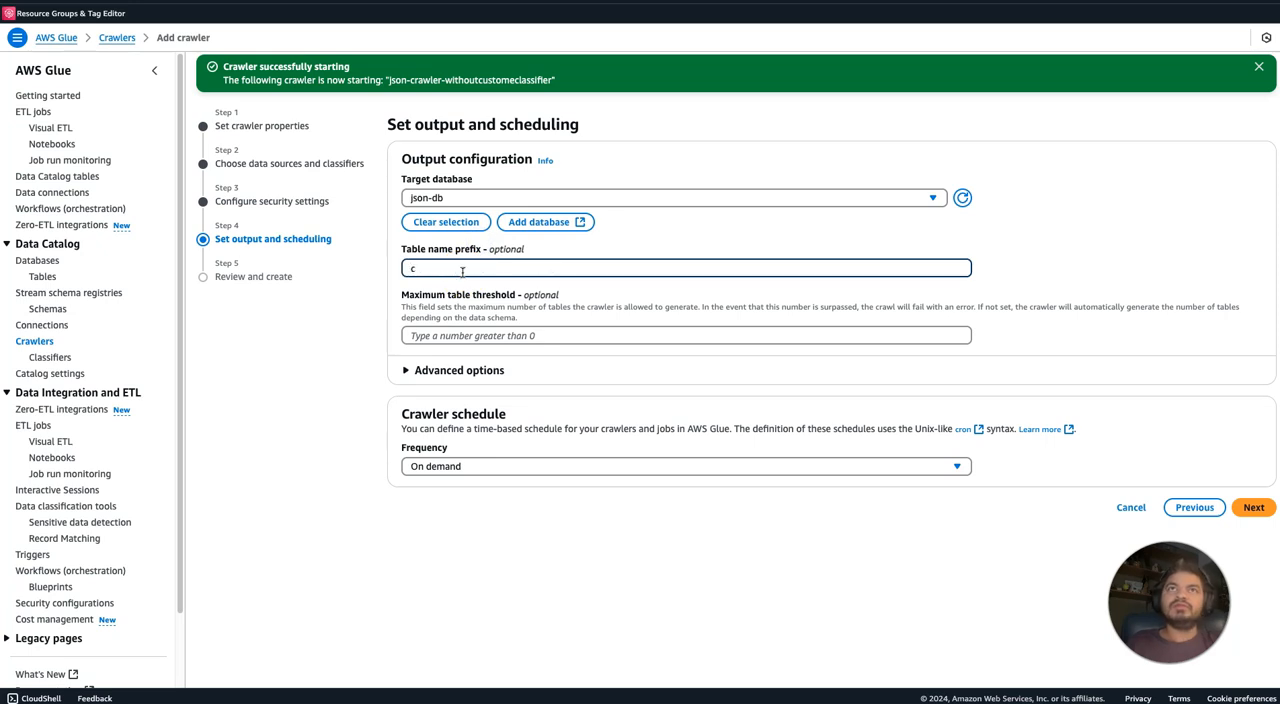
text(rassf)
key(BackSpace)
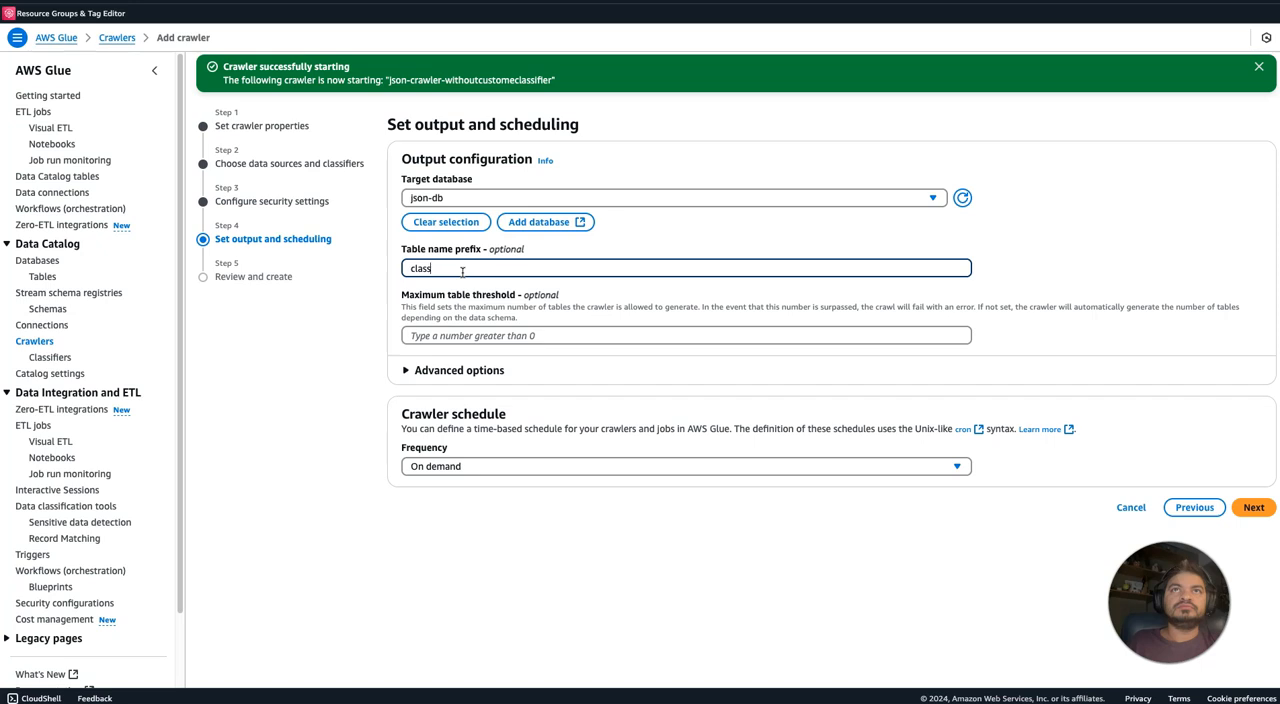
key(BackSpace)
text(fier)
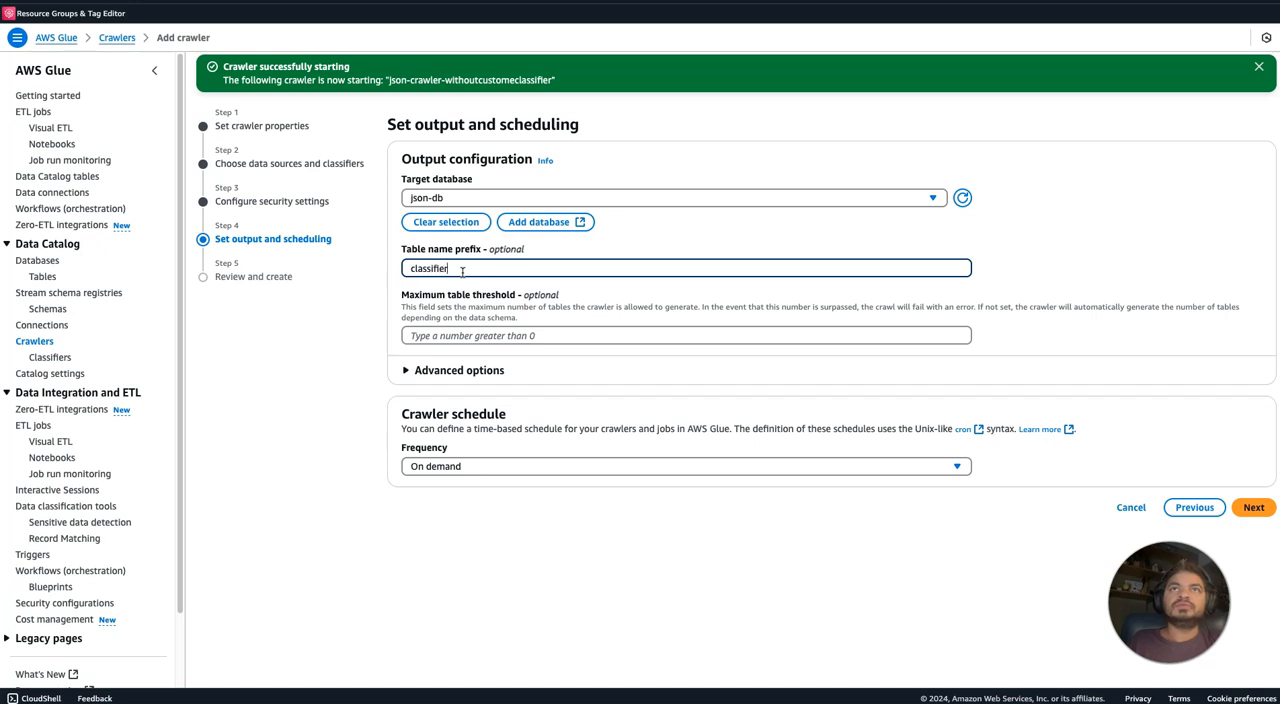
text(_)
click(525, 585)
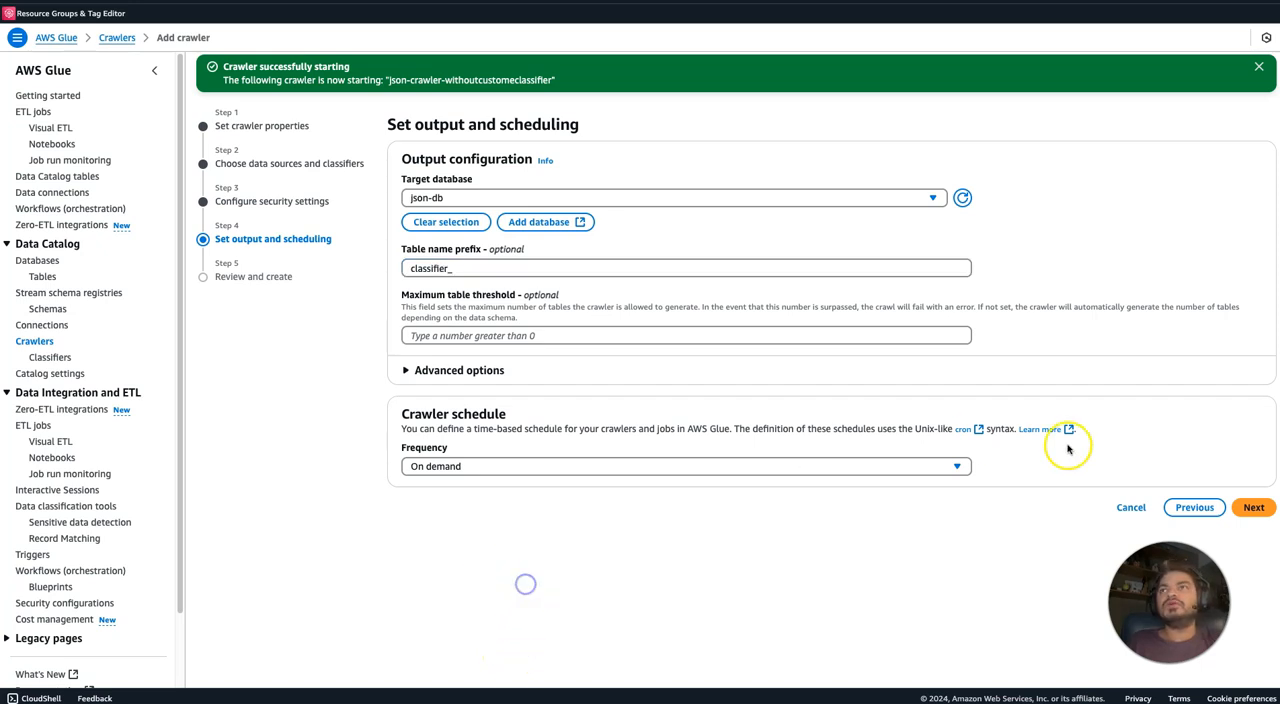
Proceed to the review, create the json-crawlerwithclassfier crawler and run it.
click(1254, 508)
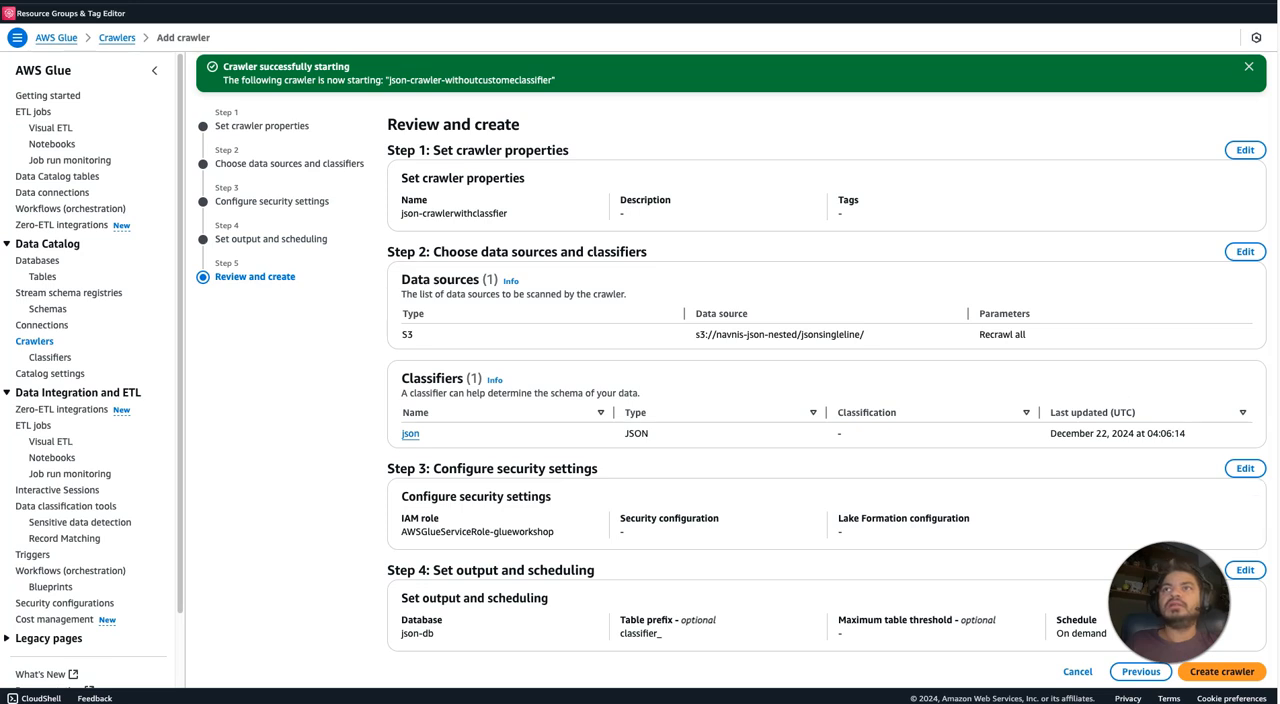
click(1224, 671)
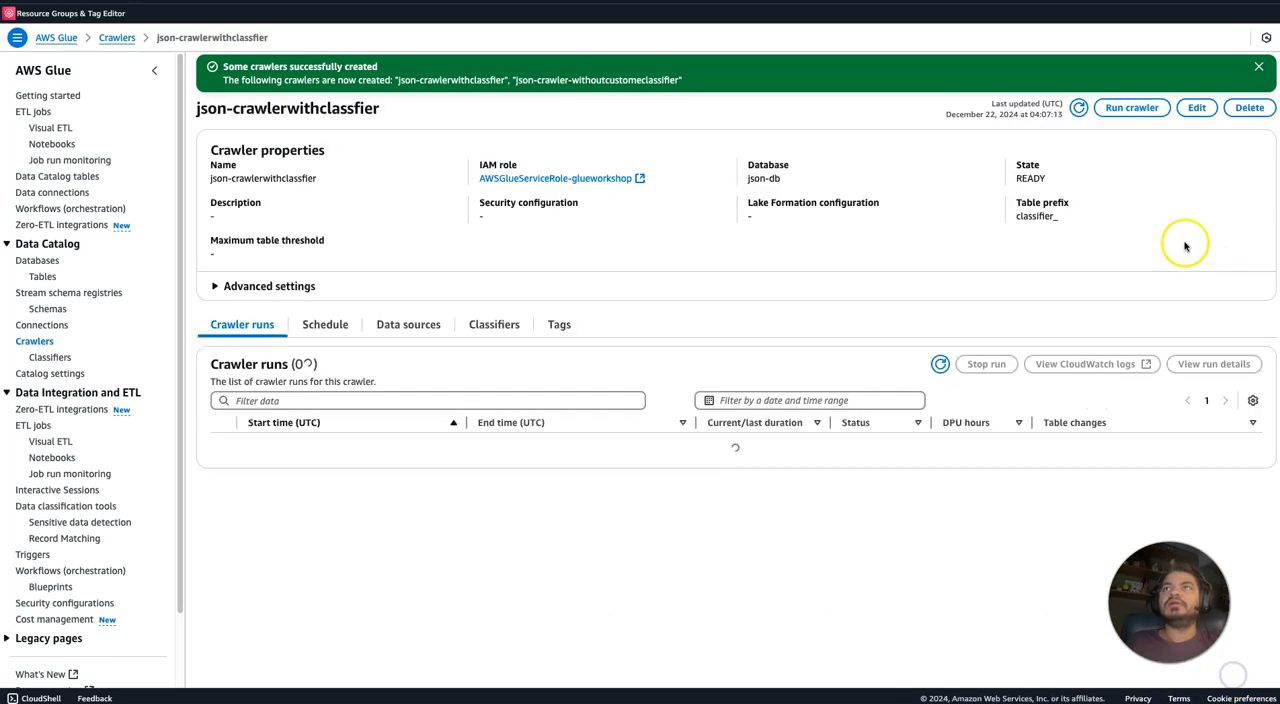
click(1140, 108)
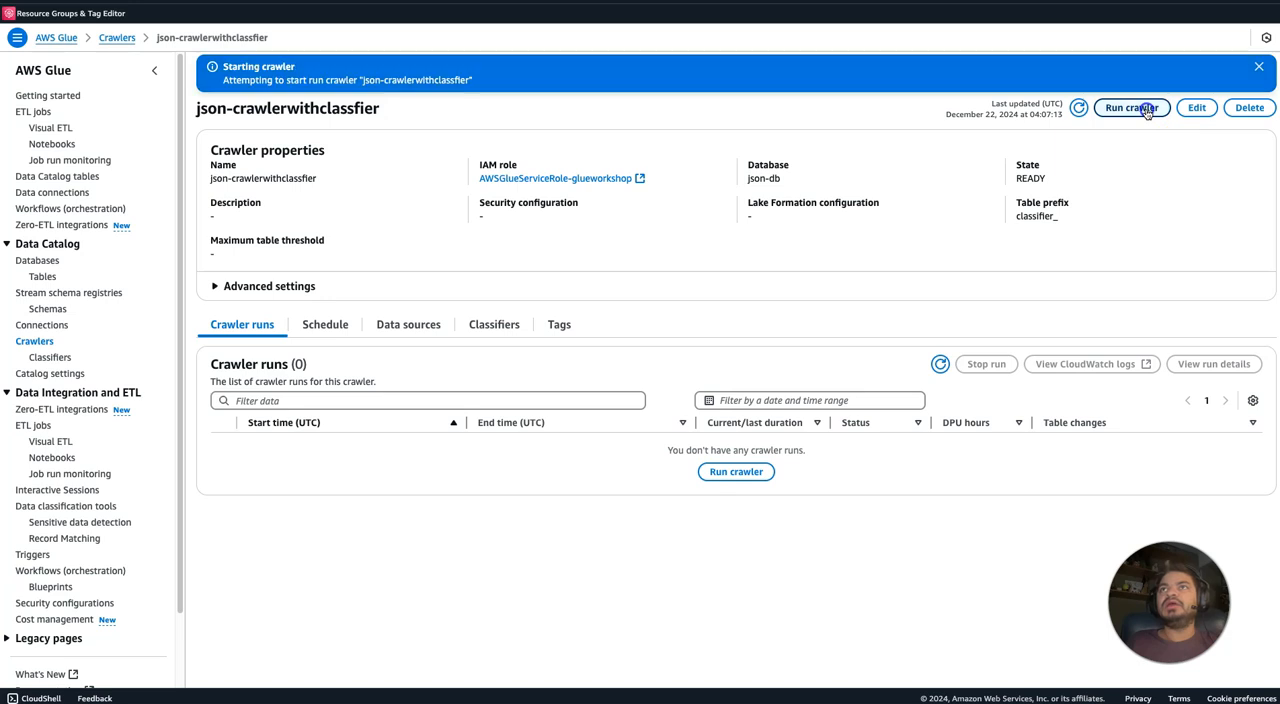
Return to the crawlers list and filter it by json.
click(43, 345)
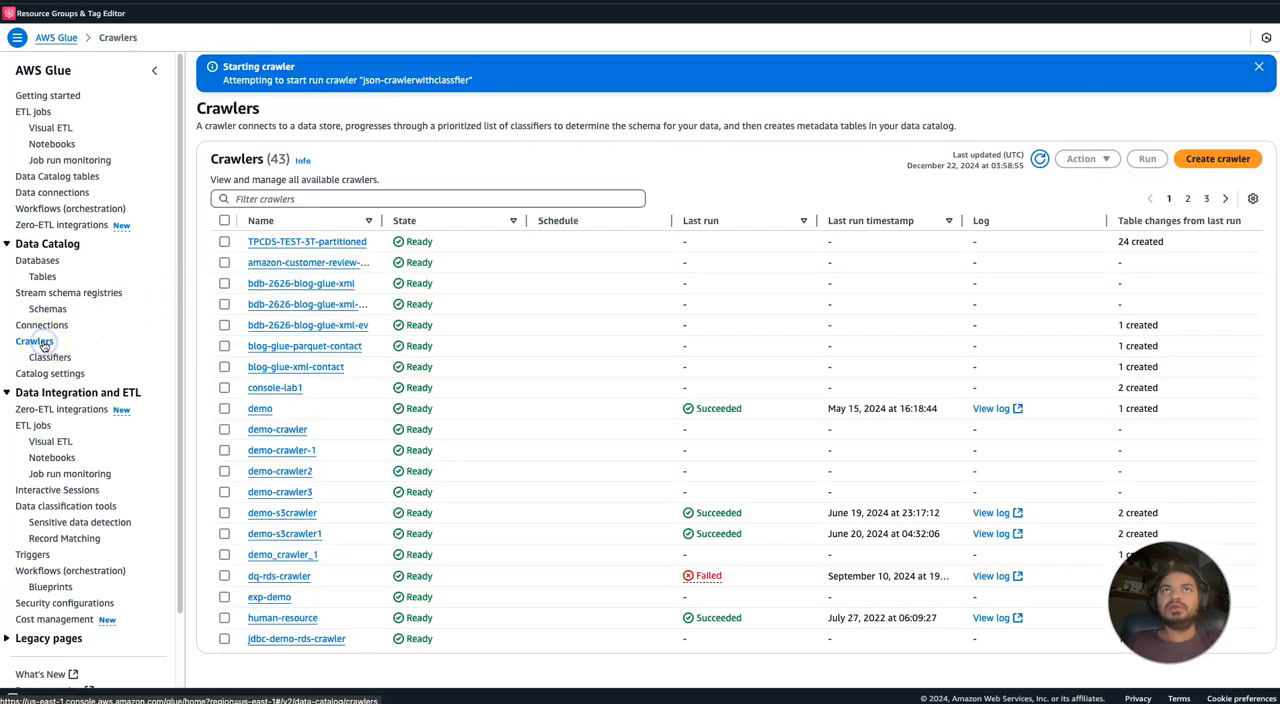
click(288, 198)
text(json)
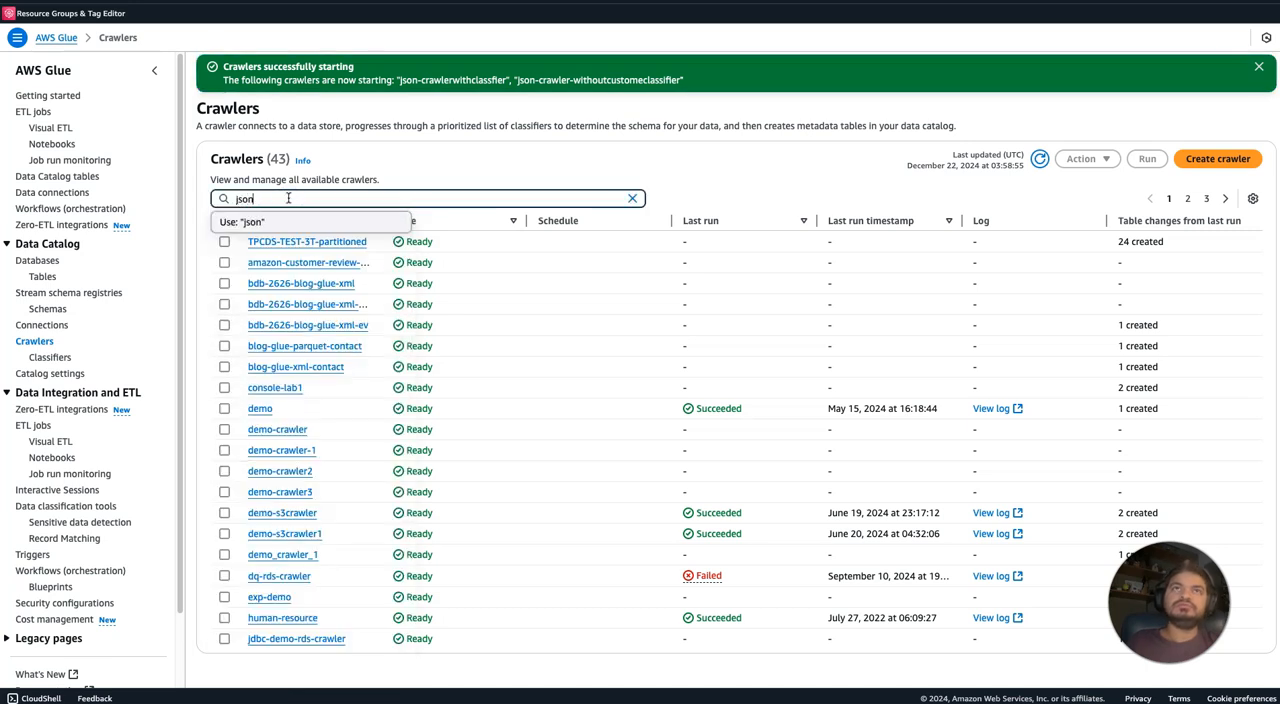
key(Return)
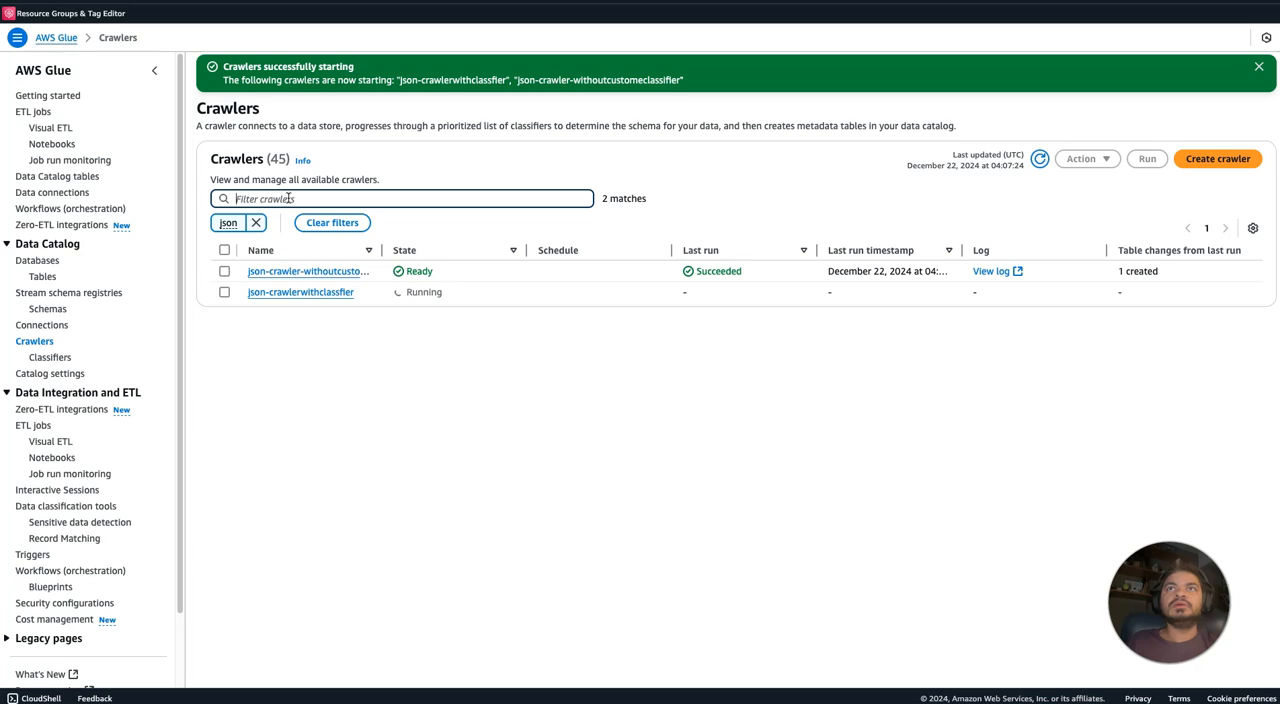
Open json-crawler-withoutcustomeclassifier, dismiss the notification and review the details of its crawler run.
click(295, 273)
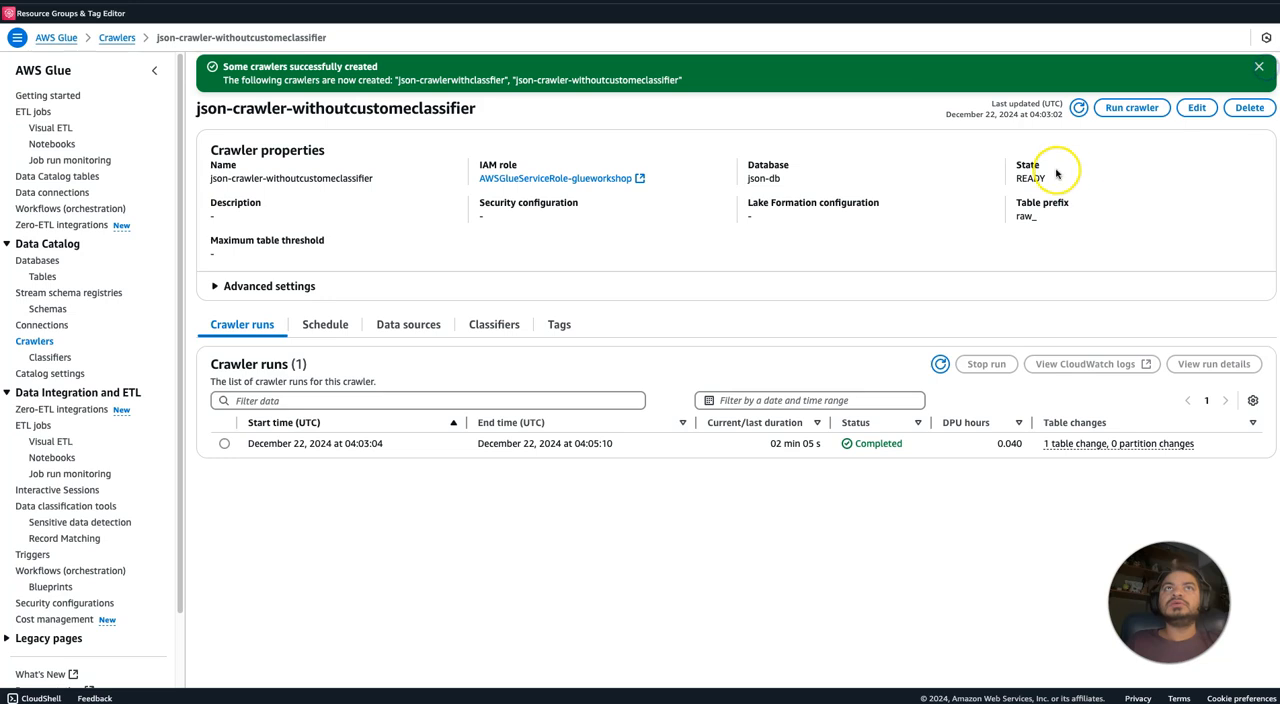
click(1259, 68)
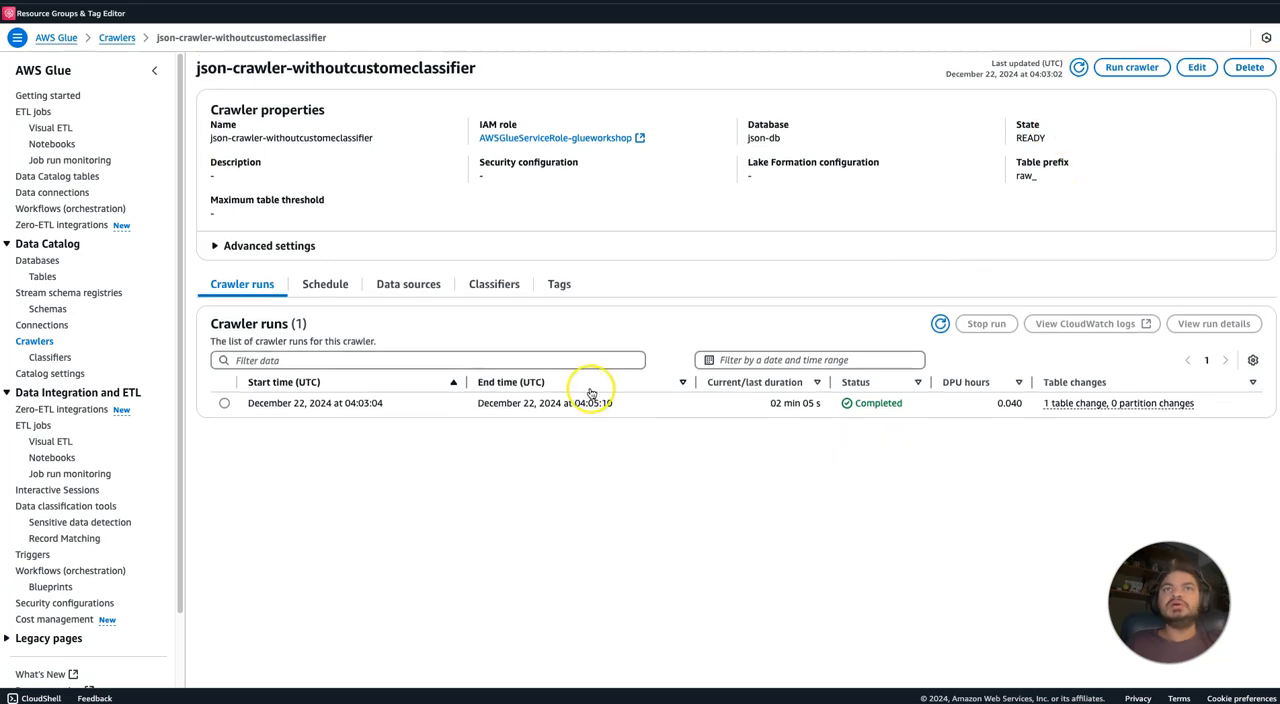
click(224, 404)
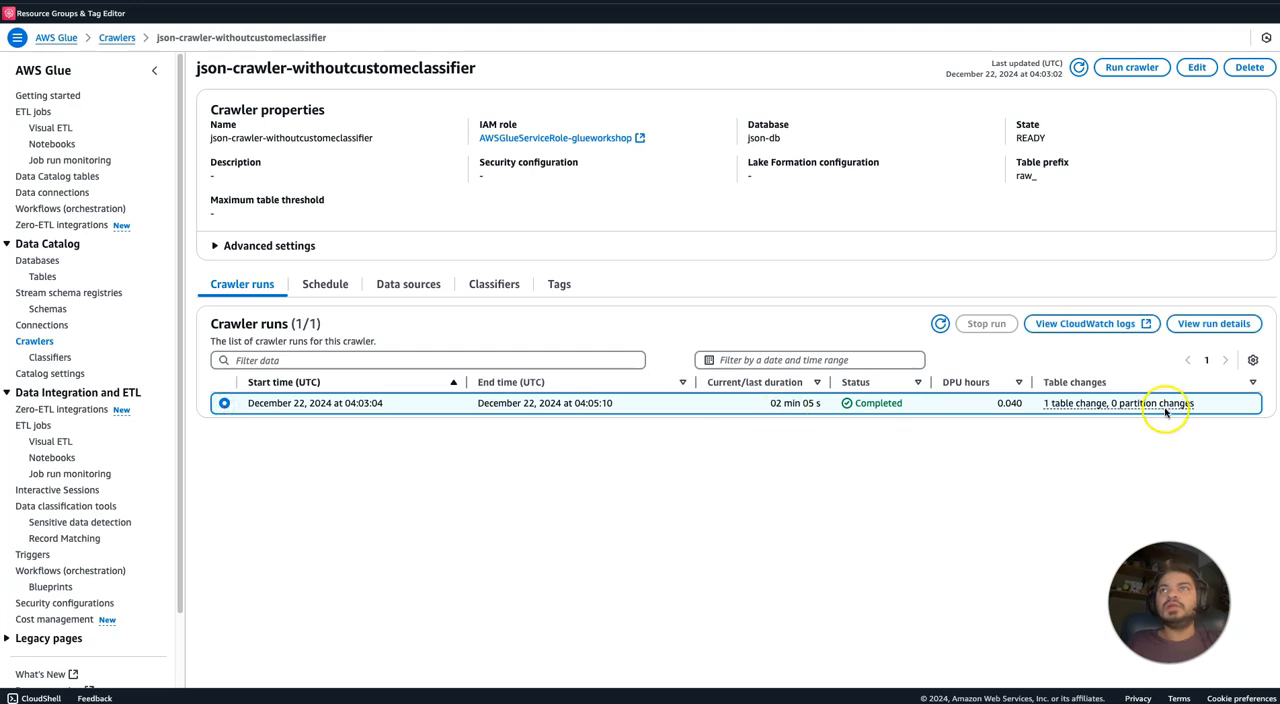
click(1214, 324)
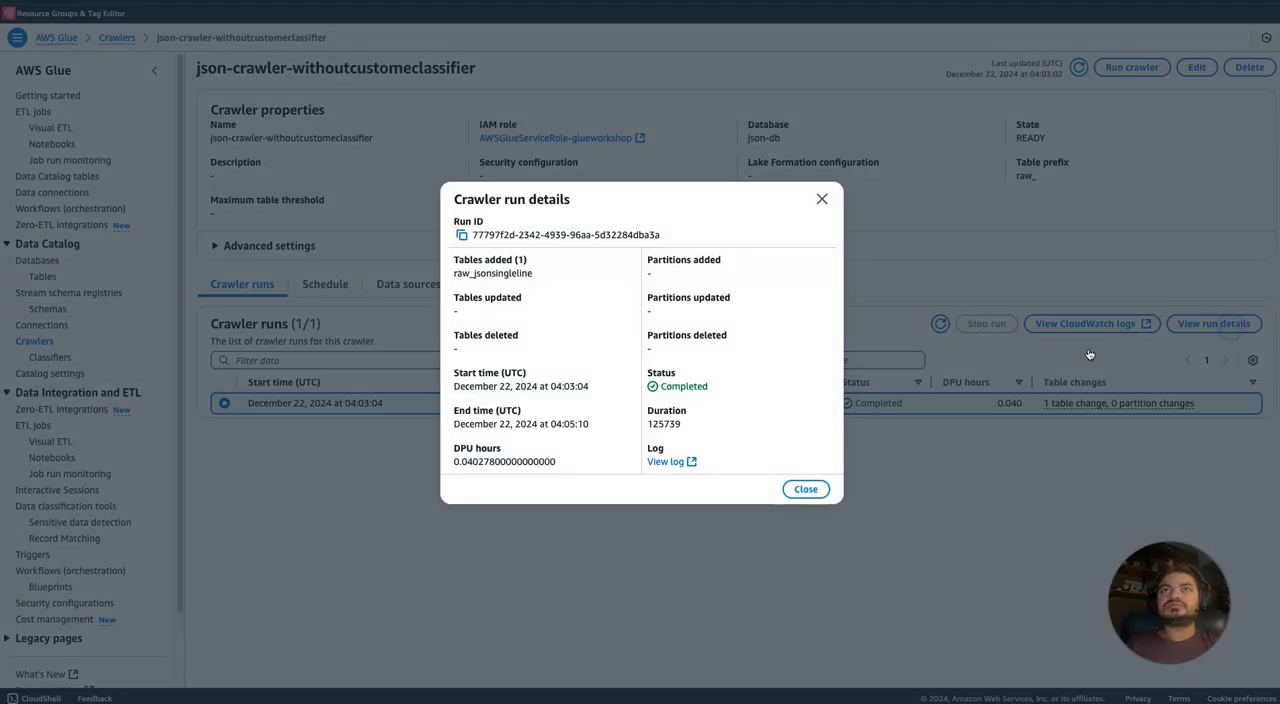
click(821, 199)
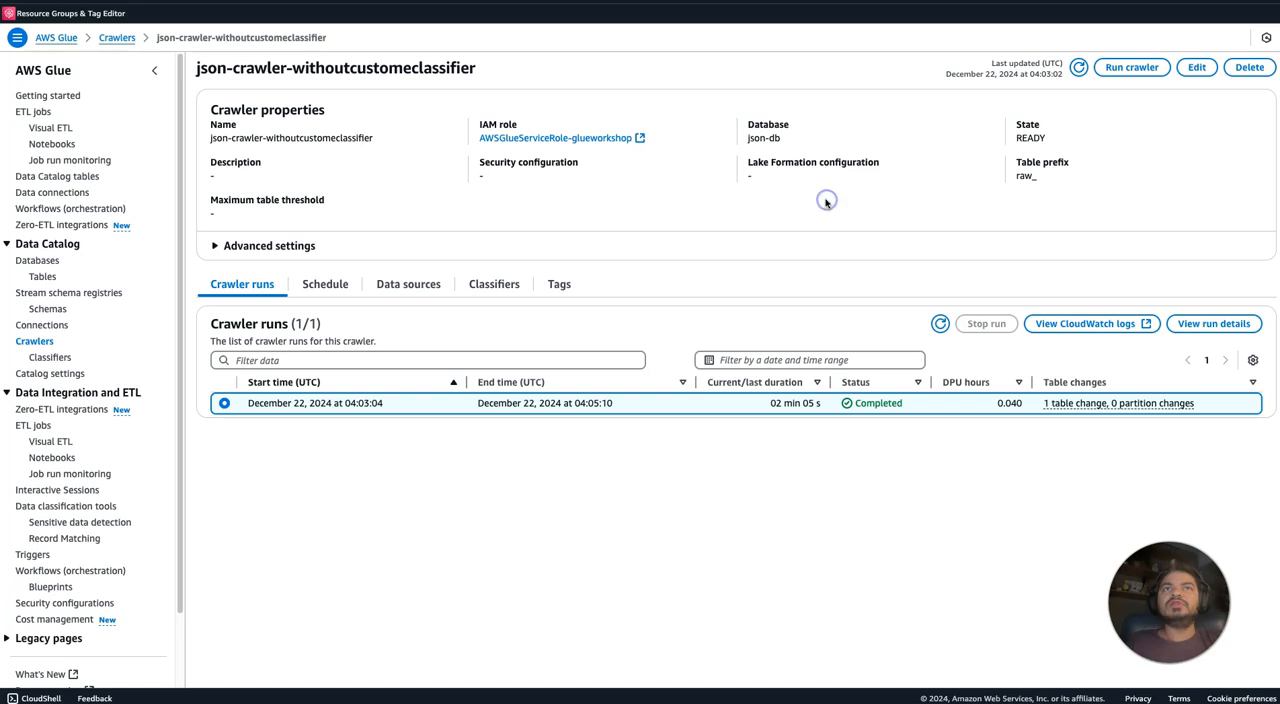
Find the json-db database by searching for json and open its raw_jsonsingleline table.
click(50, 262)
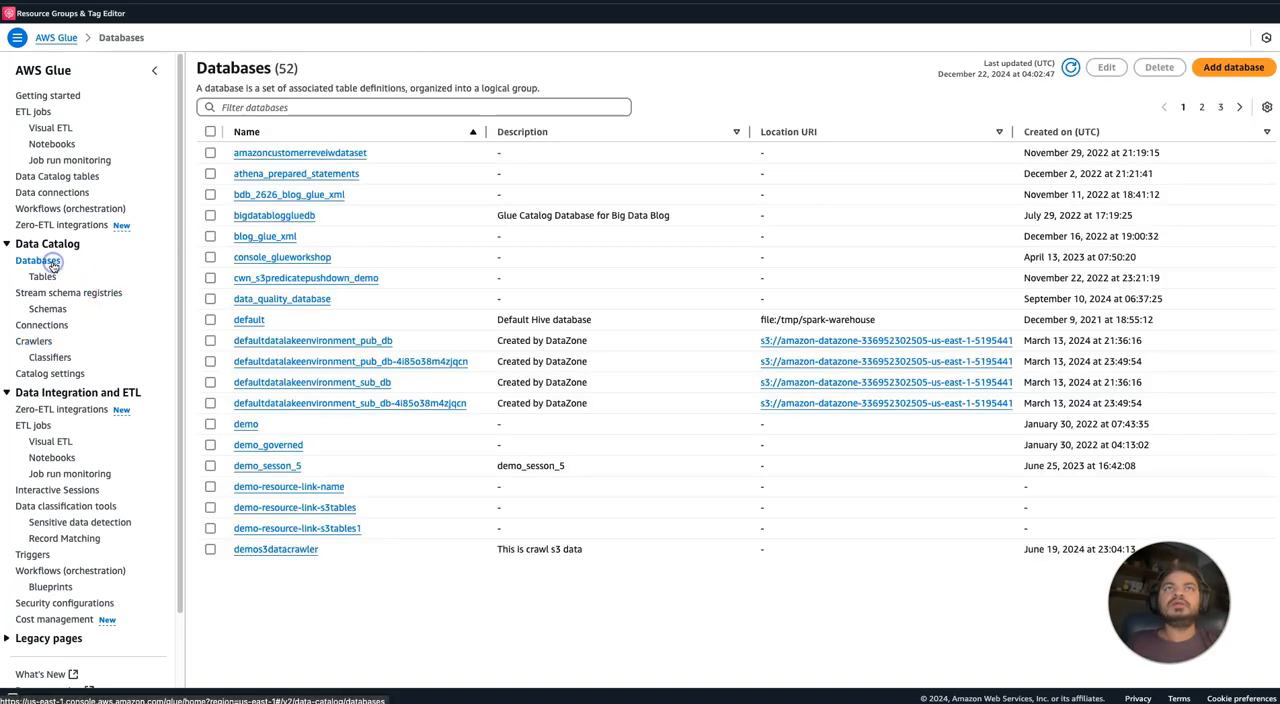
click(251, 107)
text(json)
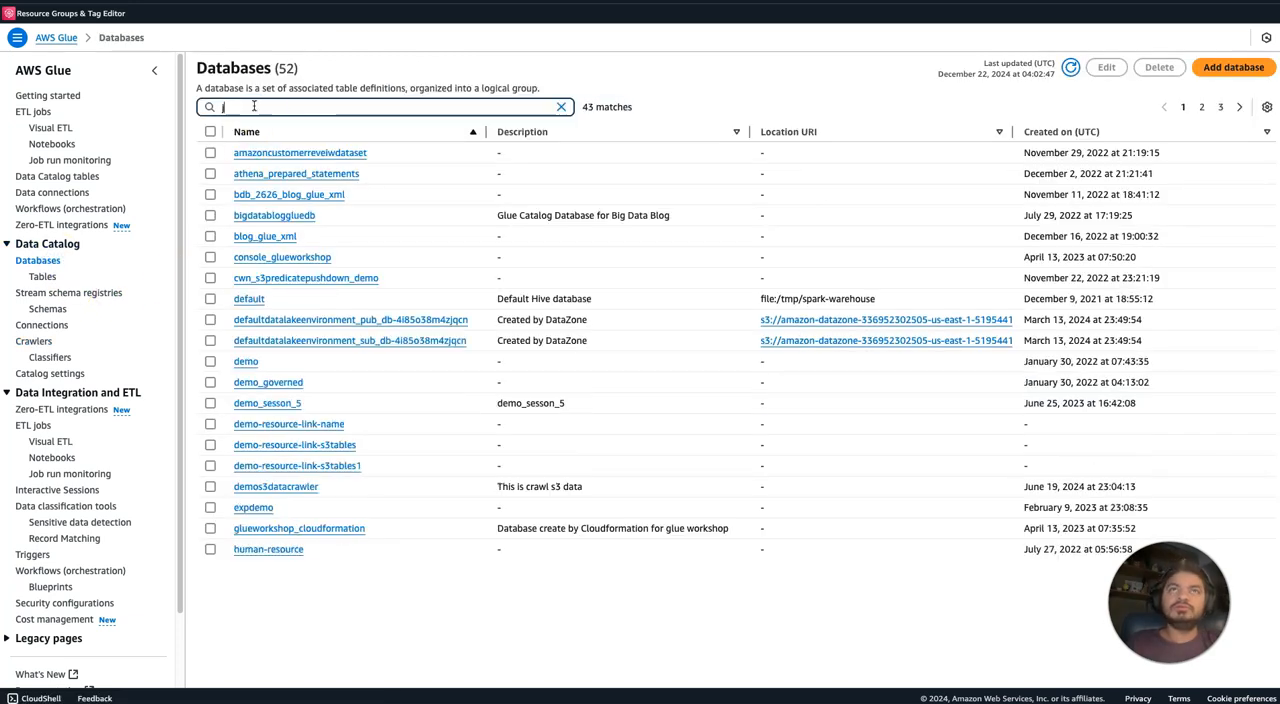
click(254, 155)
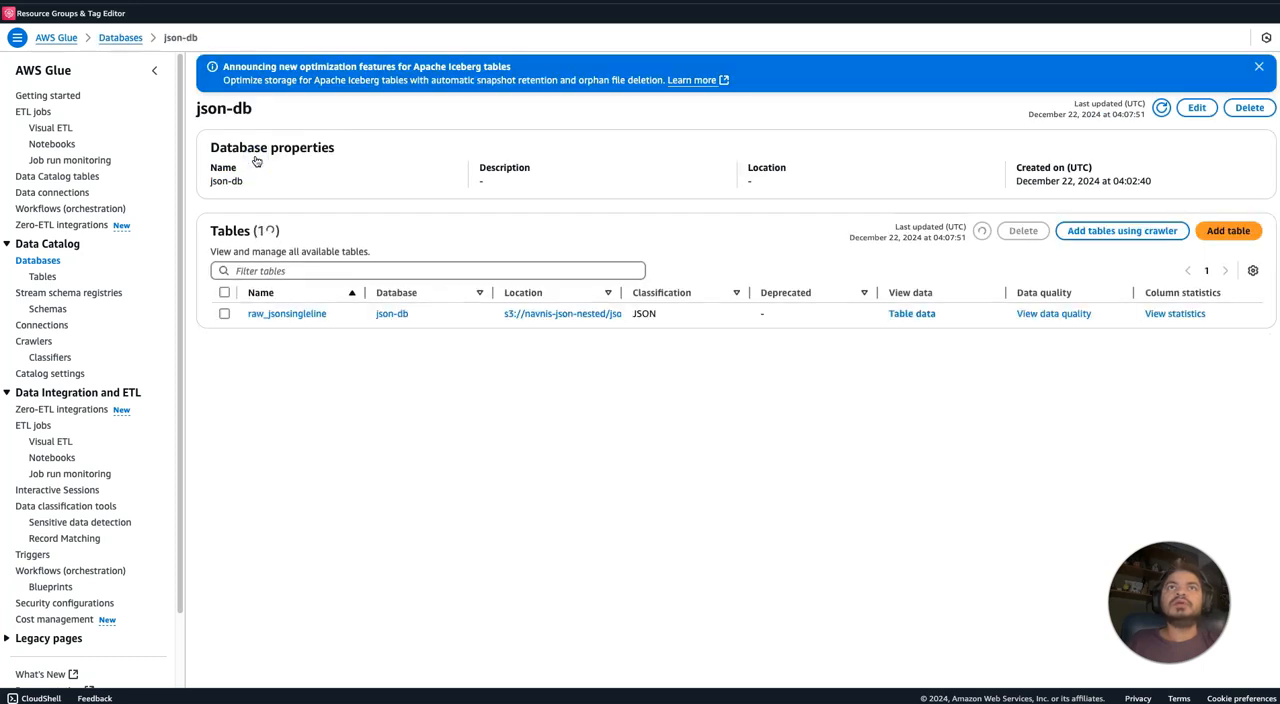
click(308, 314)
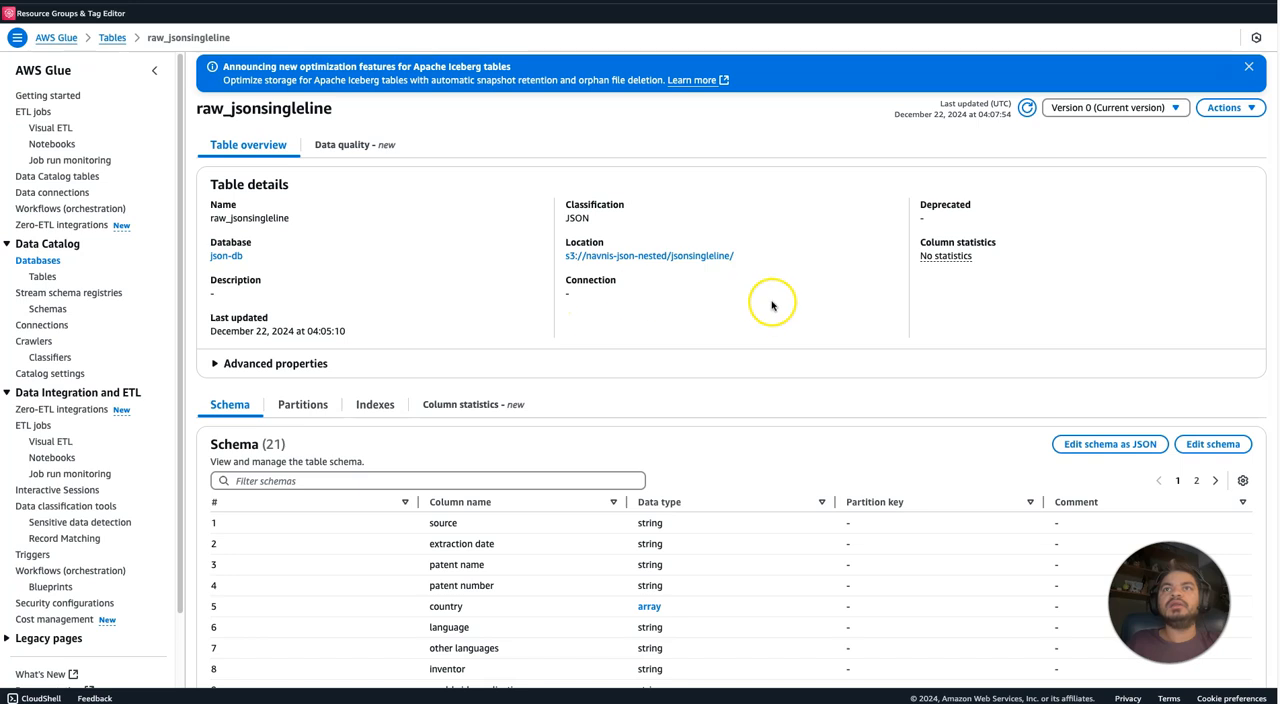
Examine the table's schema and inspect the array data type of the country column.
scroll(732, 370, down, 3)
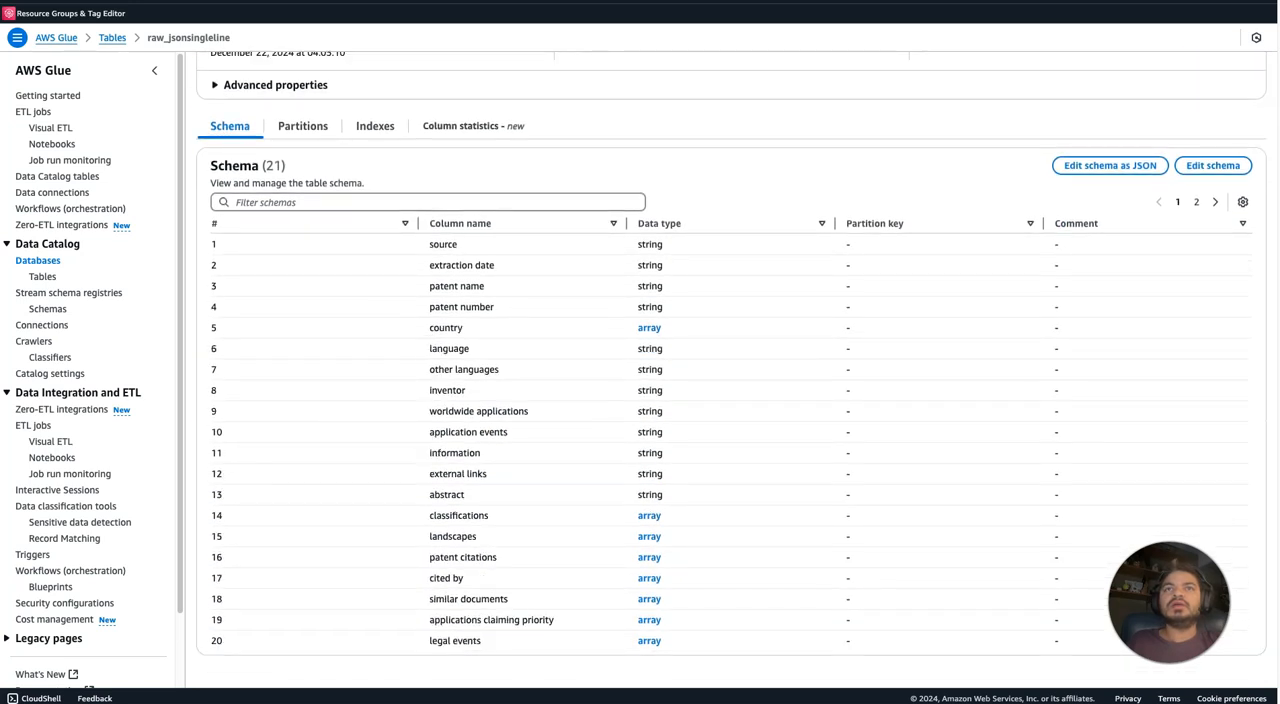
click(650, 328)
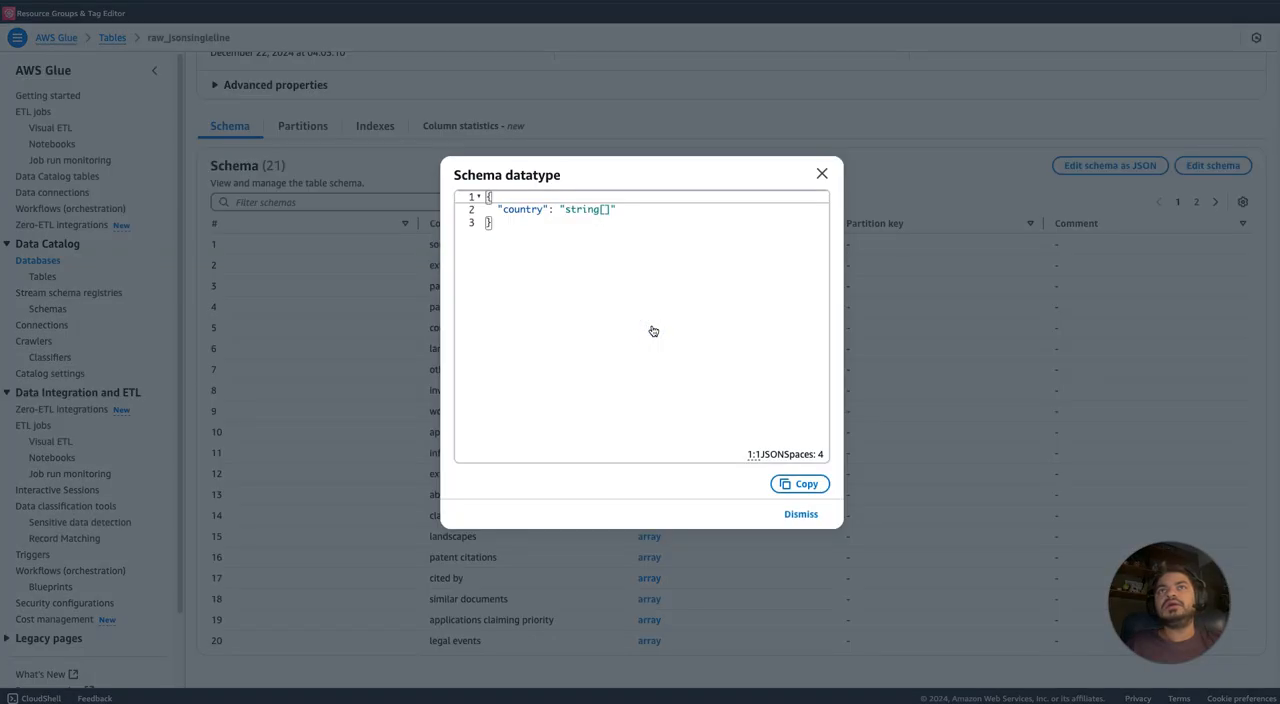
click(829, 172)
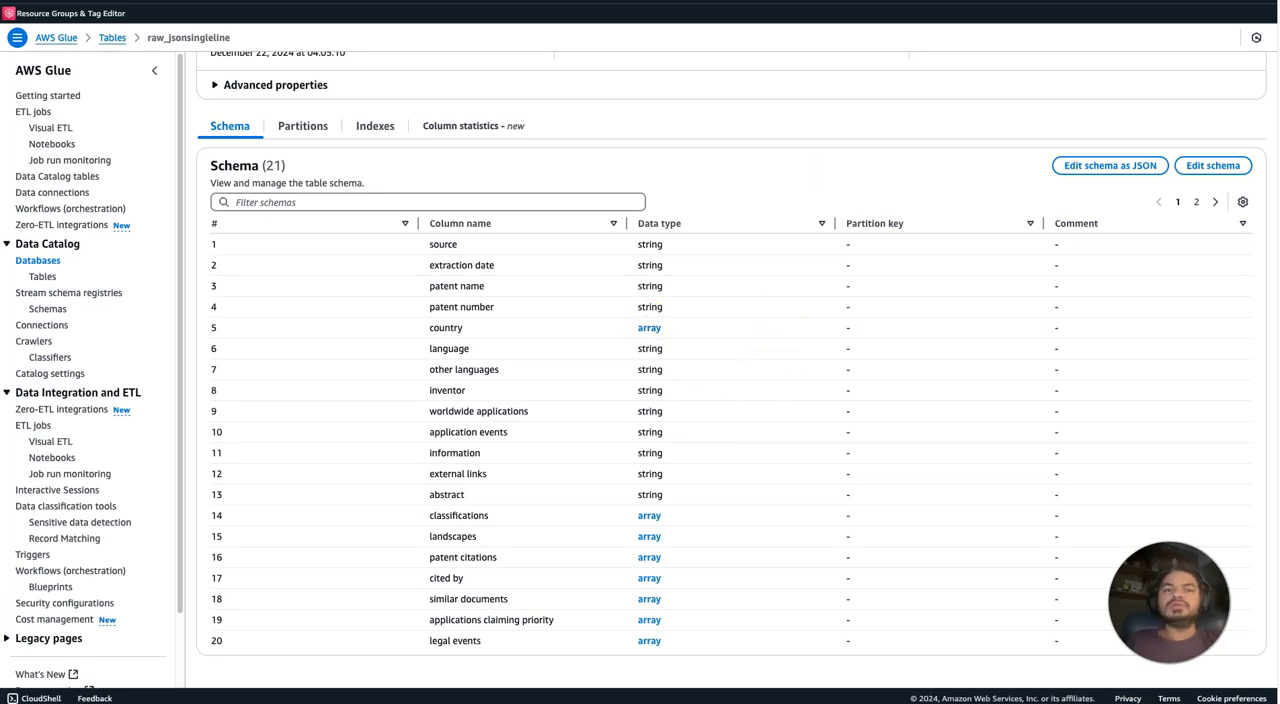
Search the databases for json, open json-db to check its table list, and return to the databases list.
click(39, 261)
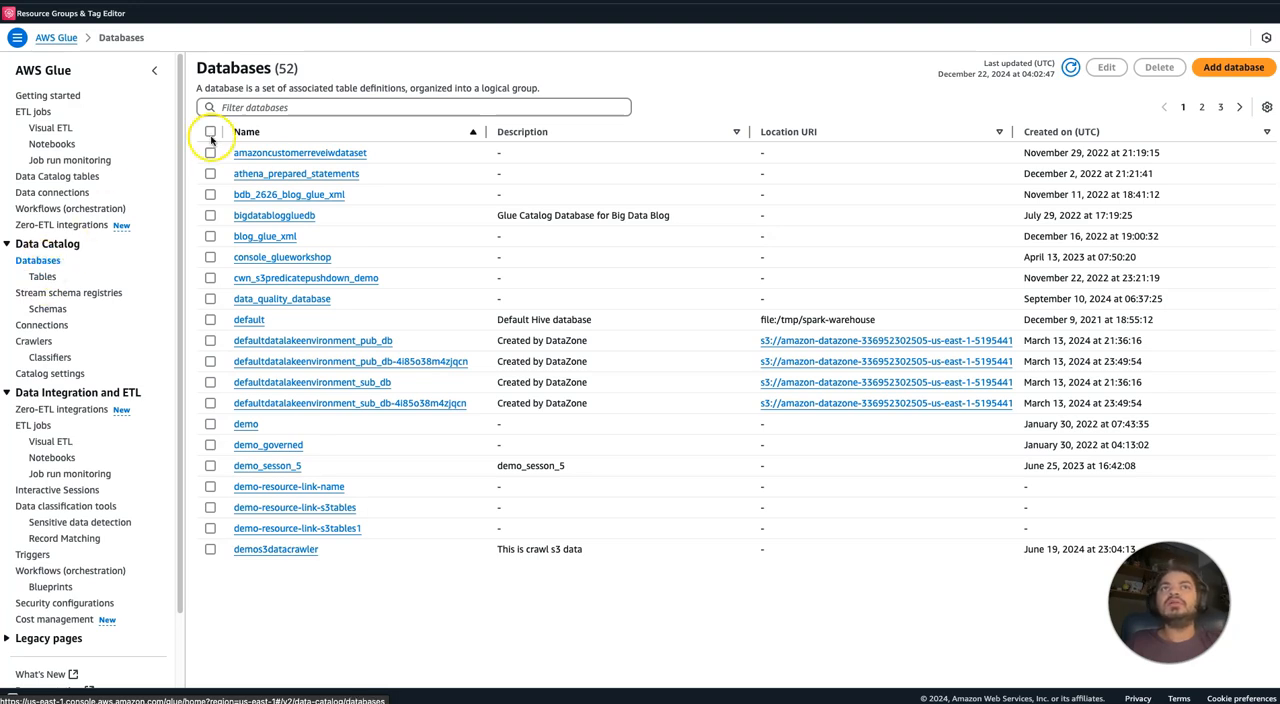
click(240, 108)
text(json)
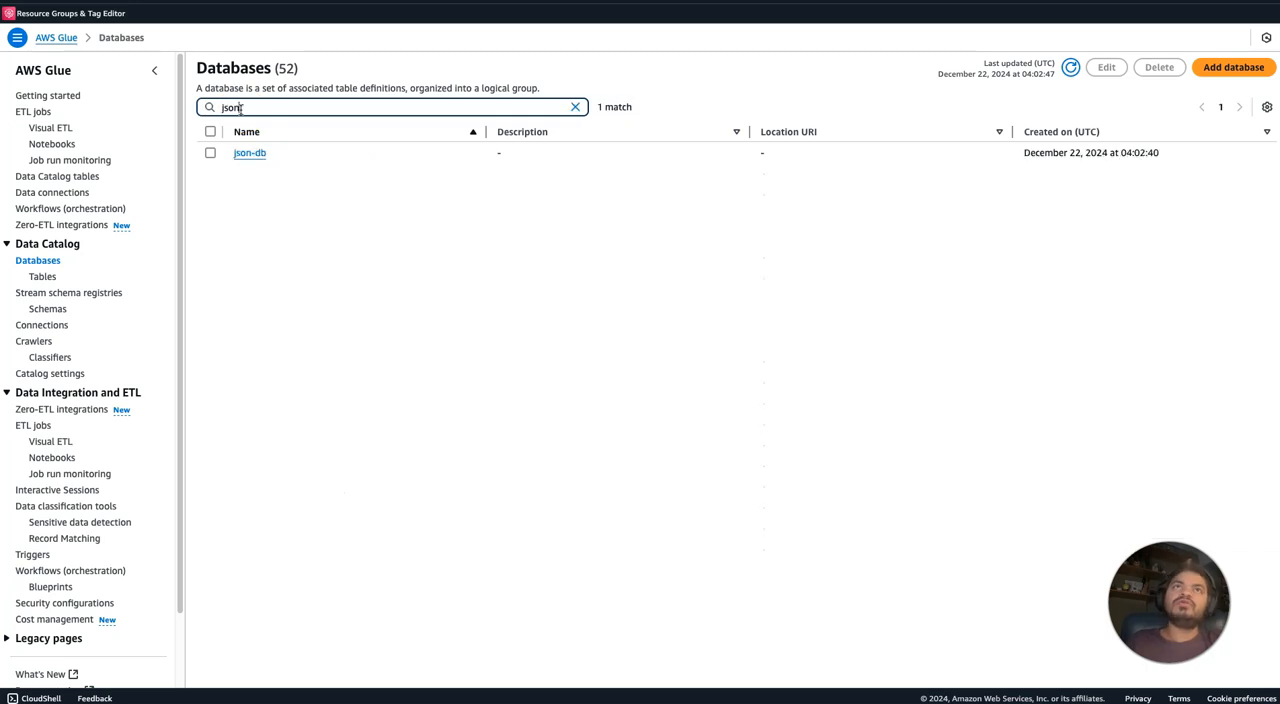
click(246, 153)
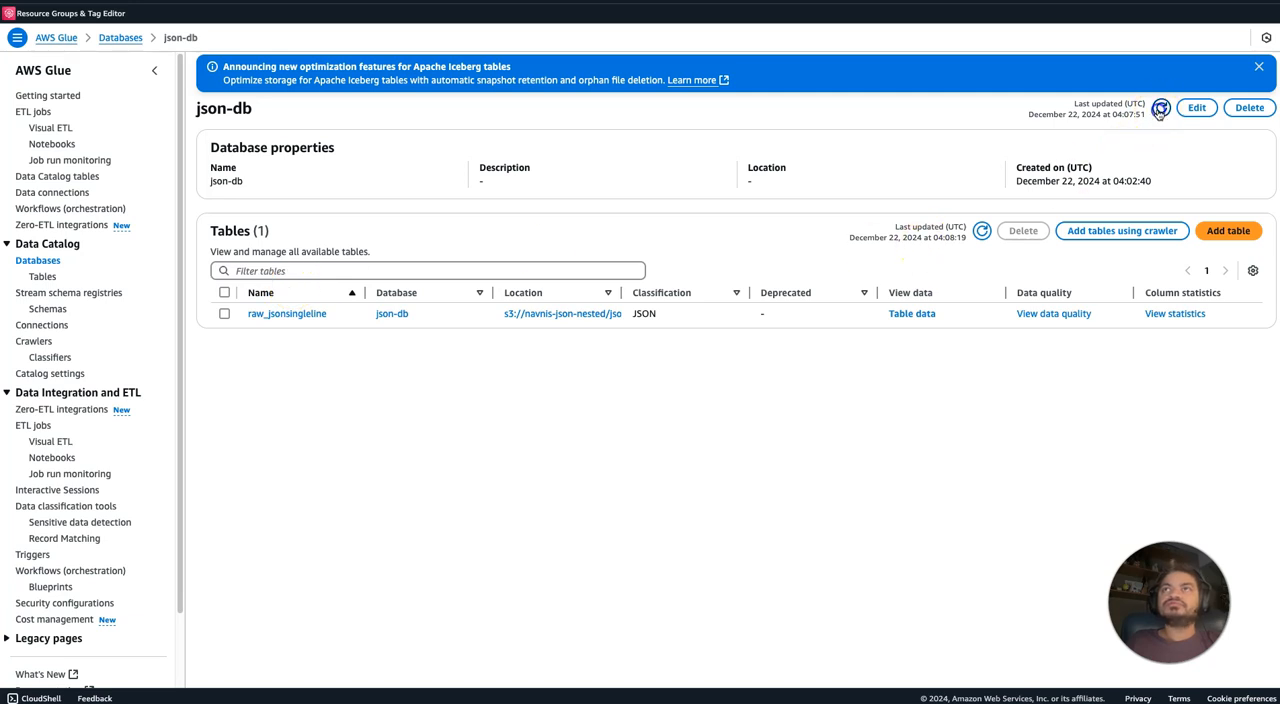
click(48, 261)
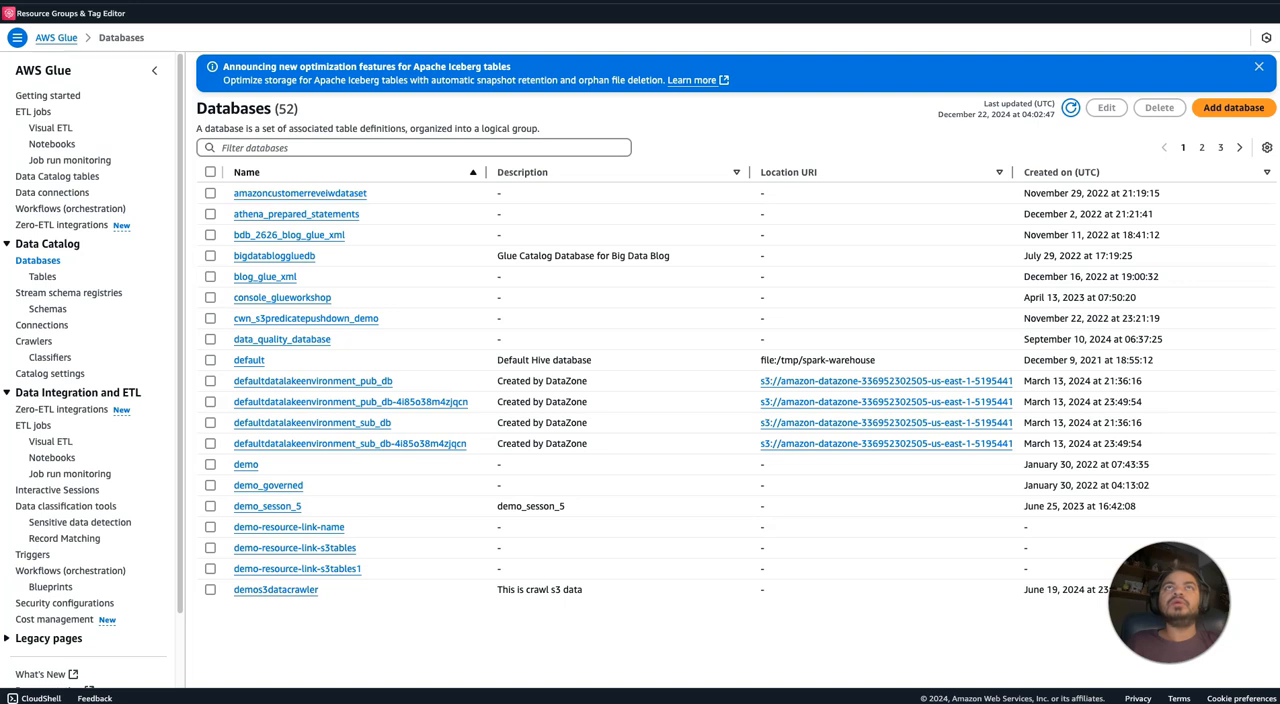
Duplicate the browser tab showing the classifiers list and open the S3 service in the copy.
key(ctrl+Tab)
key(ctrl+Tab)
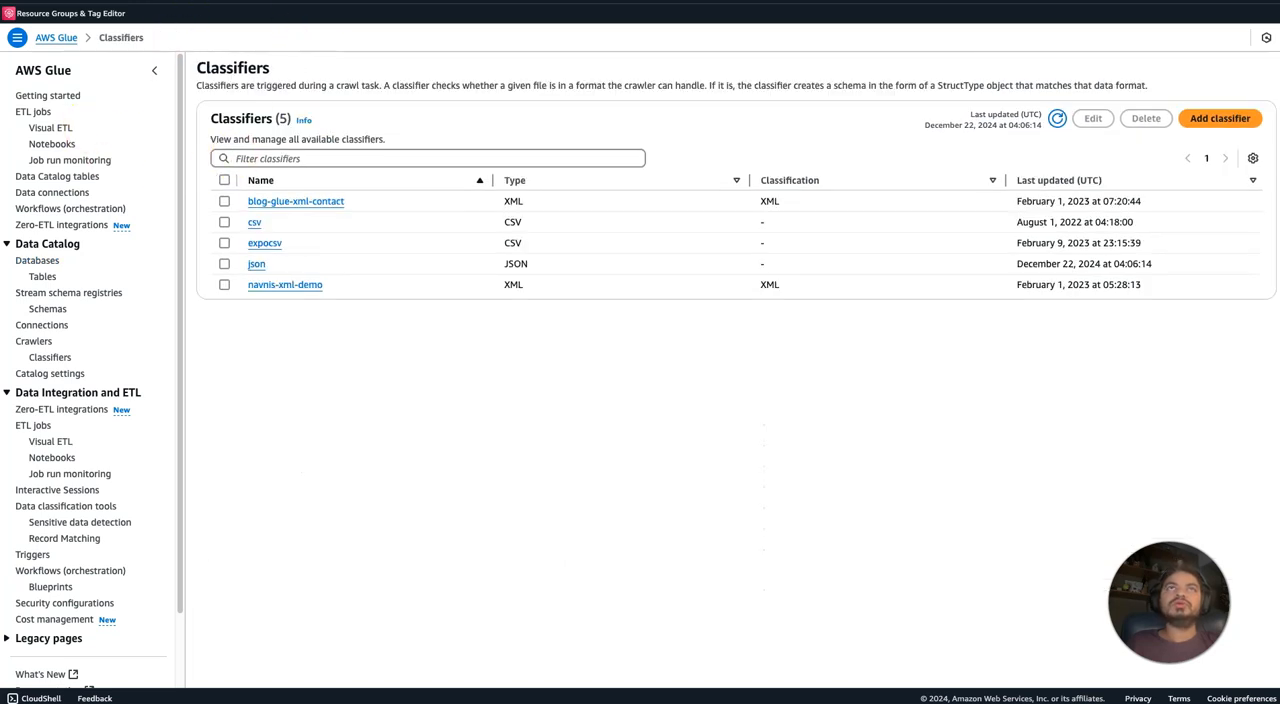
right_click(338, 2)
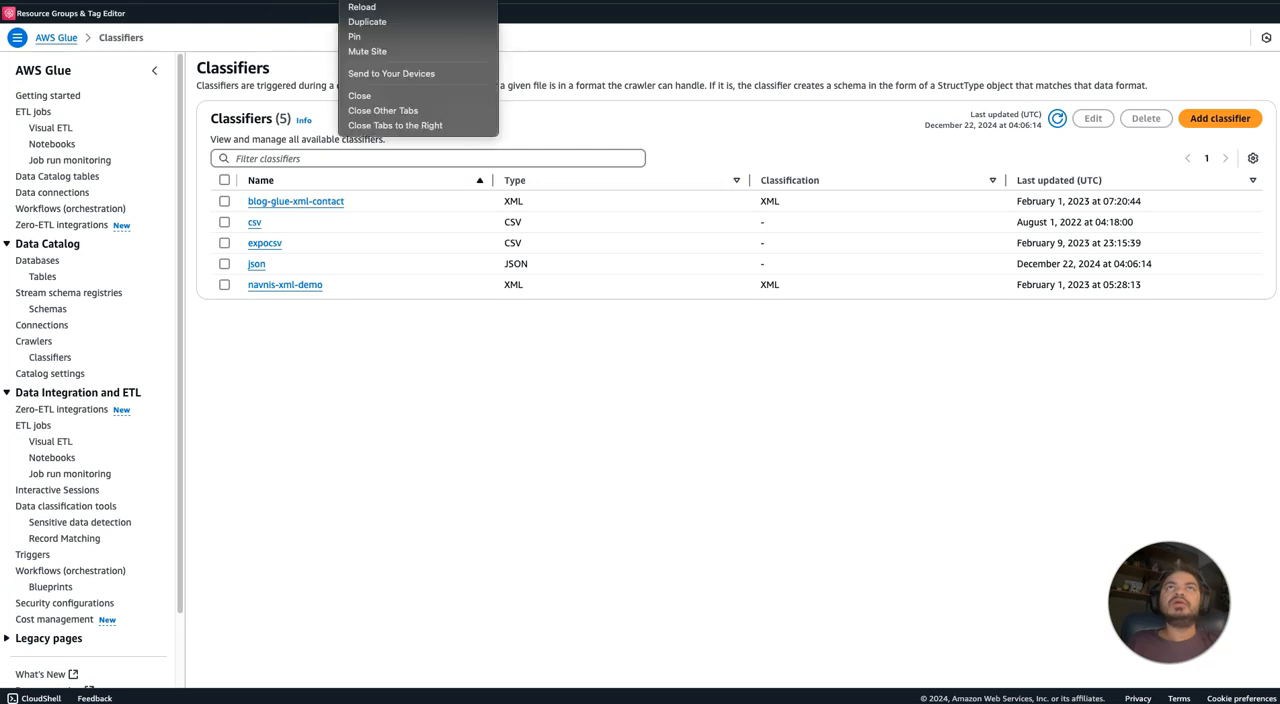
click(383, 21)
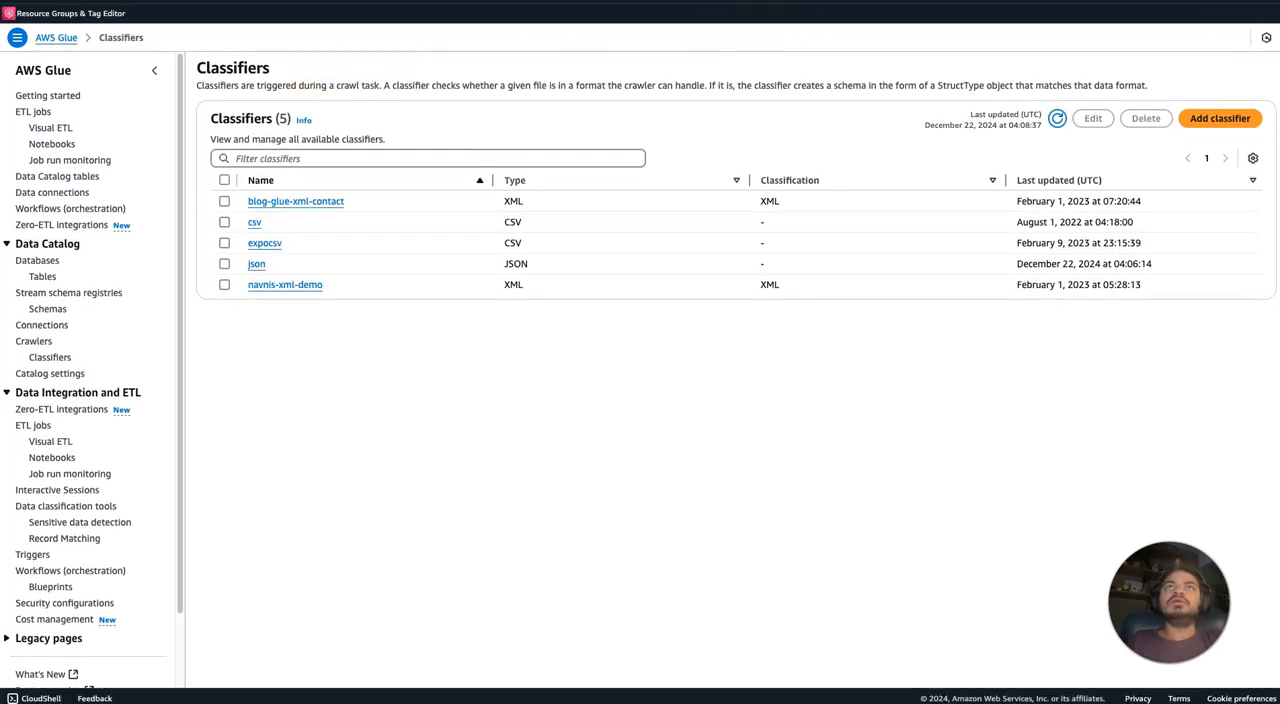
text(s3)
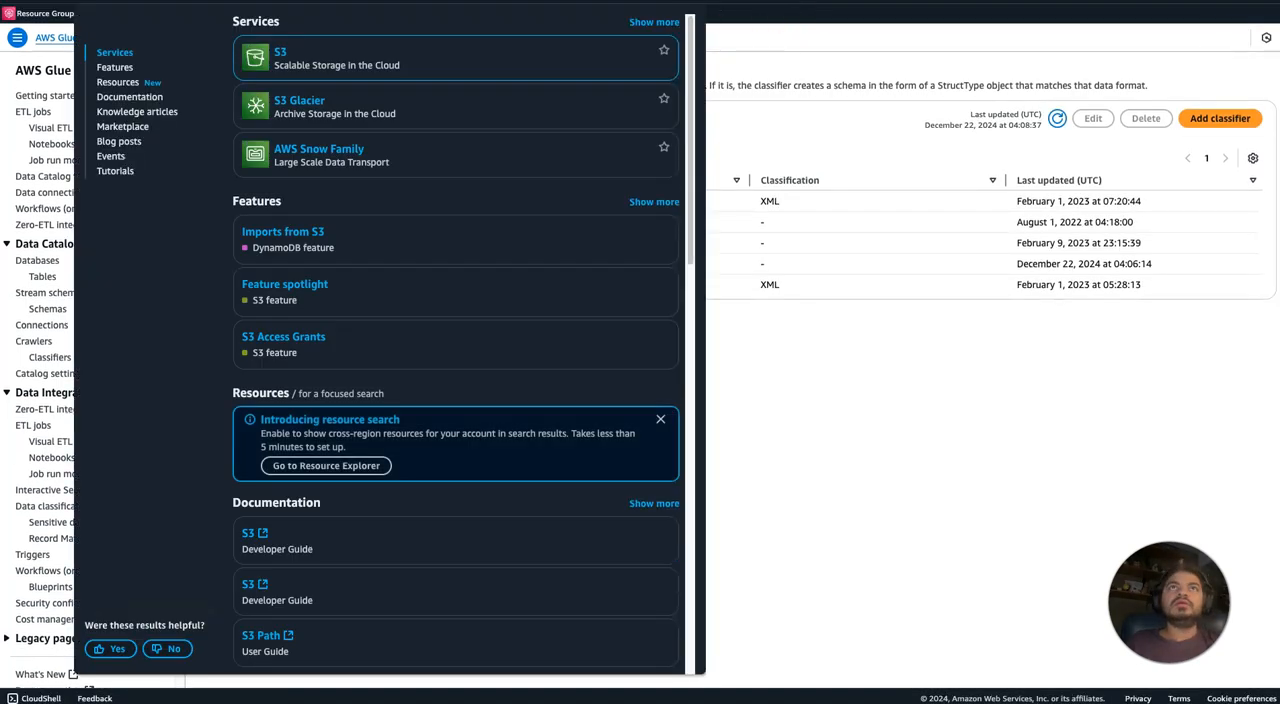
click(280, 55)
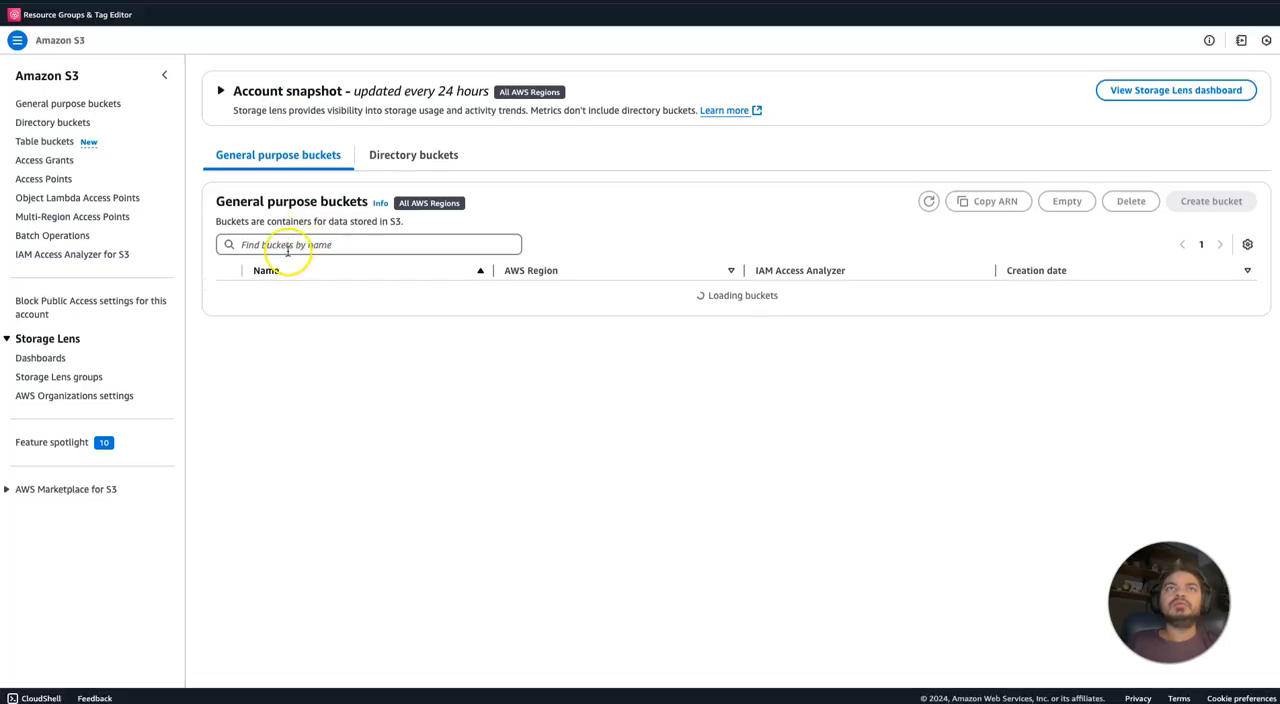
Find the navnis-json-nested bucket by searching for json and open it.
click(287, 246)
text(navn)
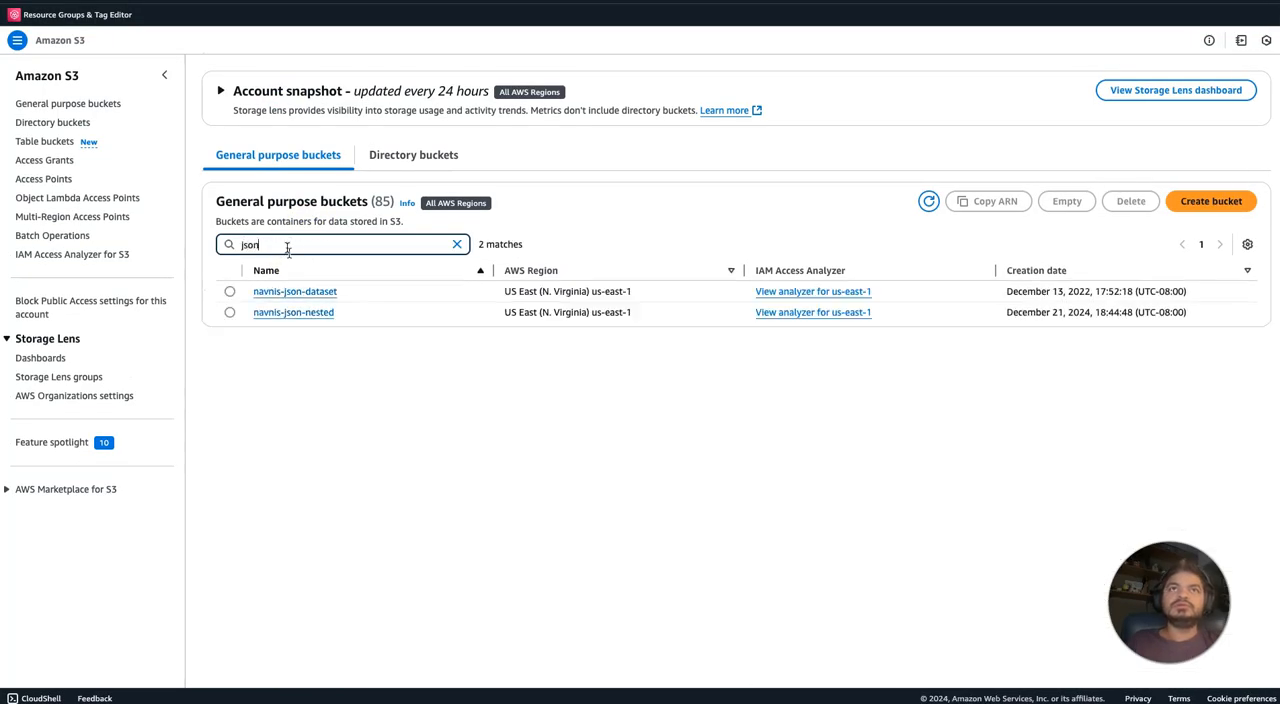
click(287, 314)
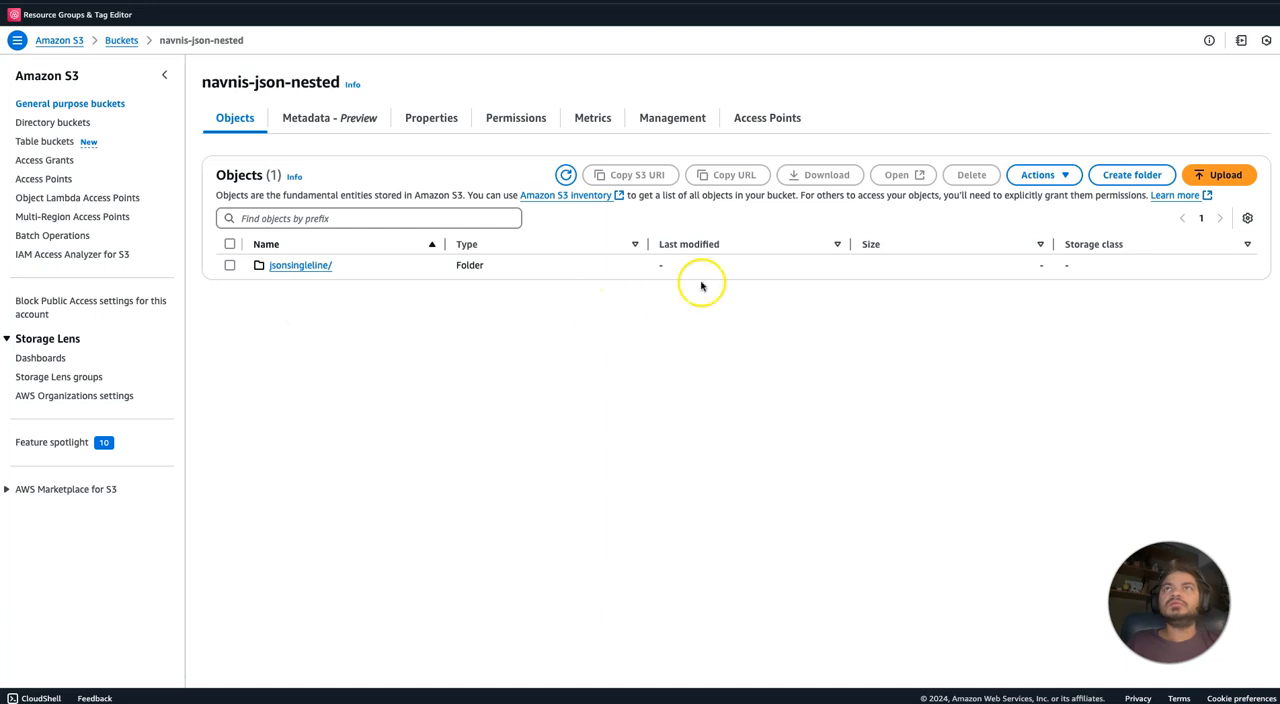
Create a folder named json in the navnis-json-nested bucket and open the new folder.
click(1137, 175)
click(408, 253)
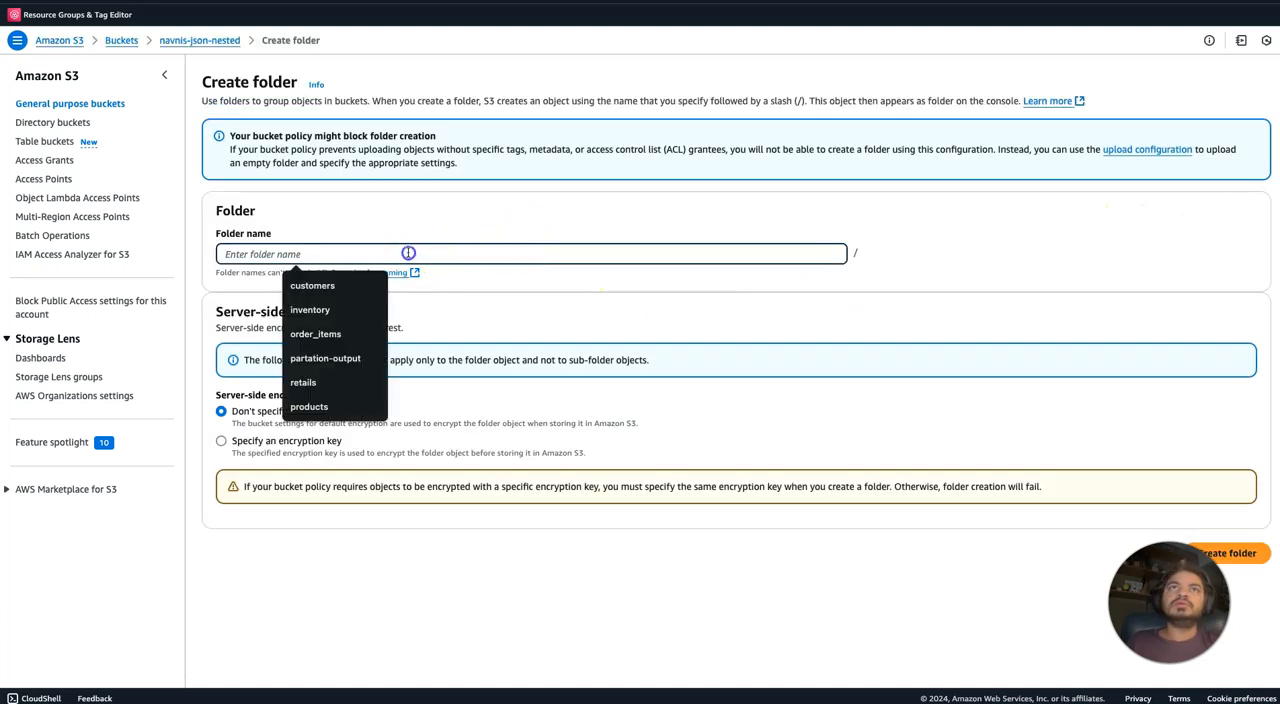
text(json)
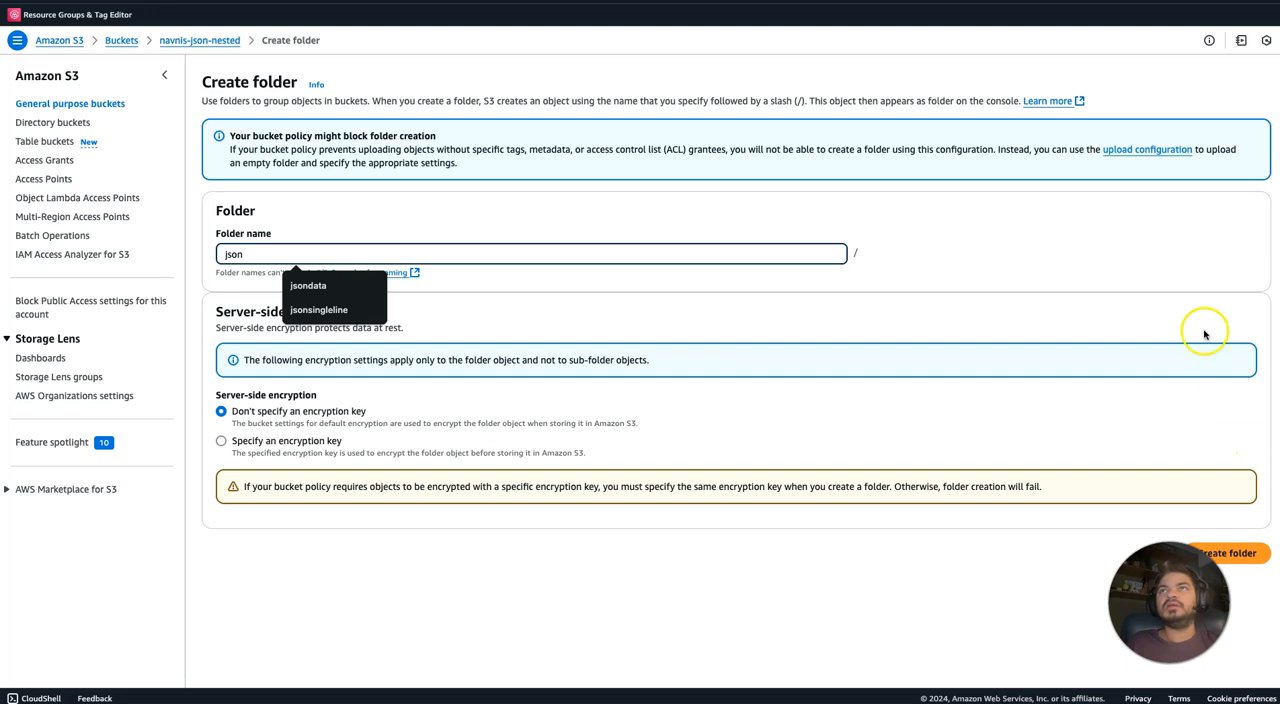
click(1184, 291)
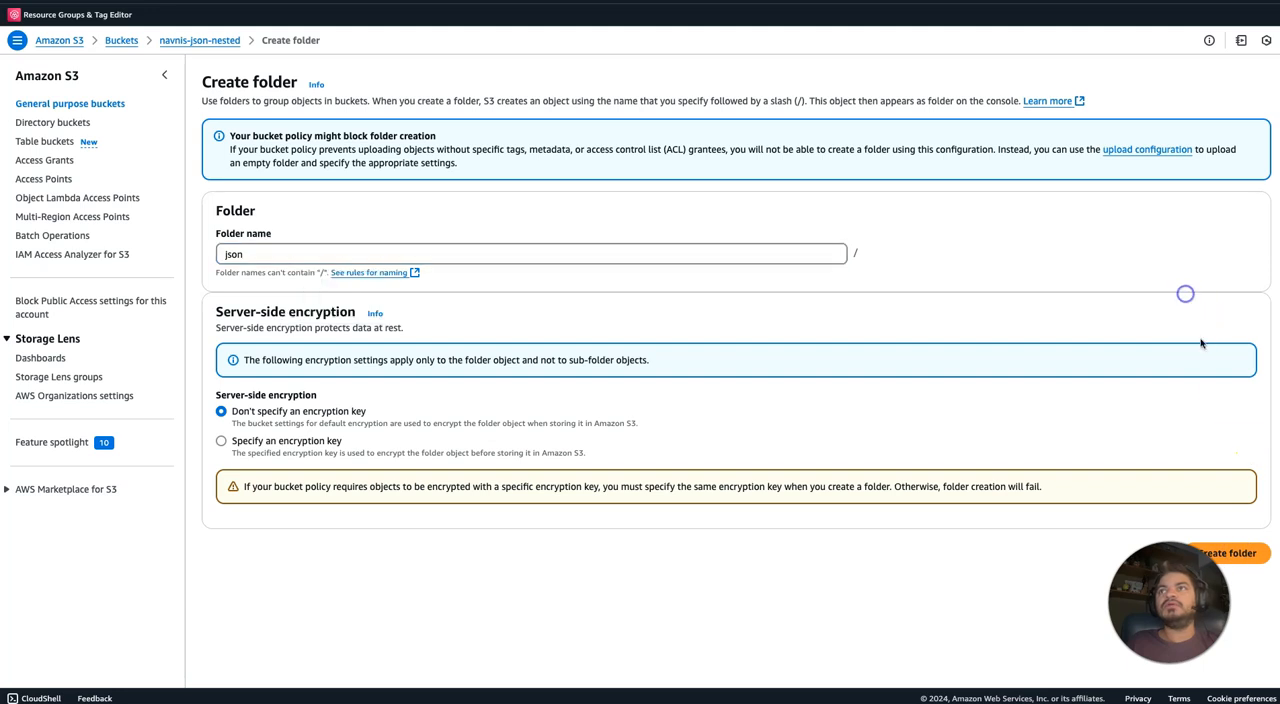
click(1228, 554)
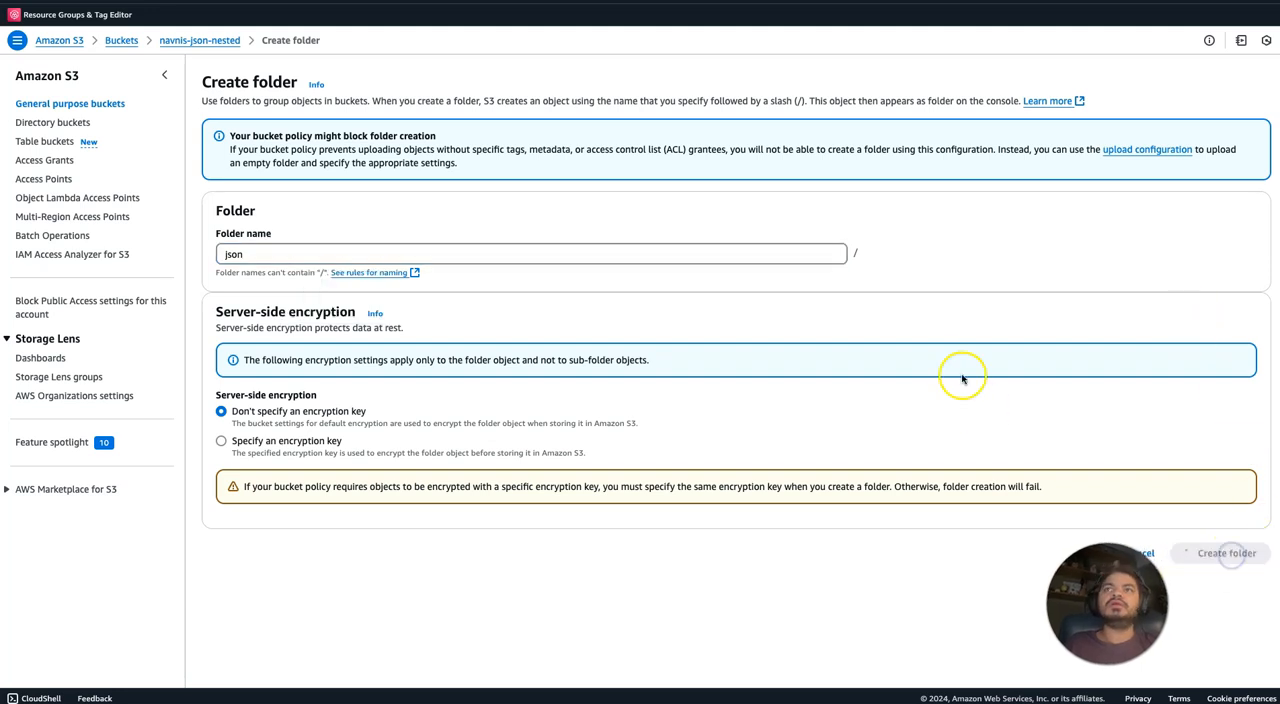
click(277, 303)
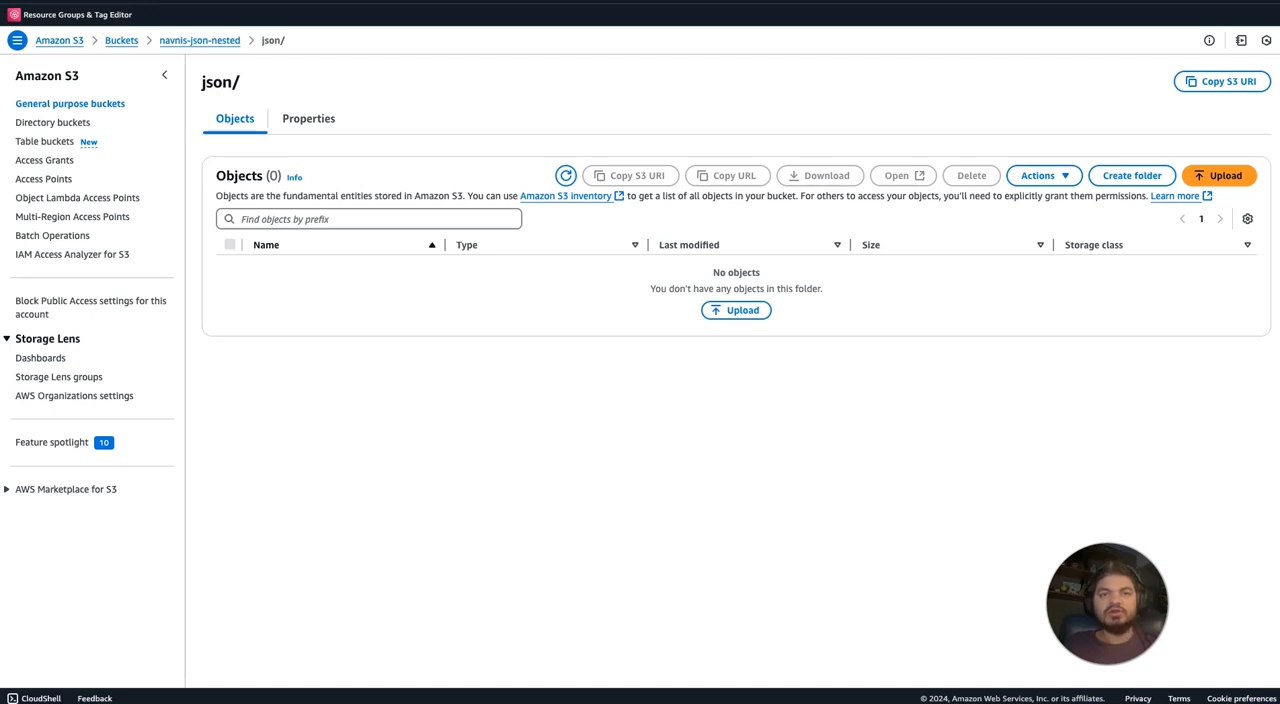
Upload google_patents_raw_20241217.json to the json folder and check the contents of the json and jsonsingleline folders.
drag(366, 251, 597, 331)
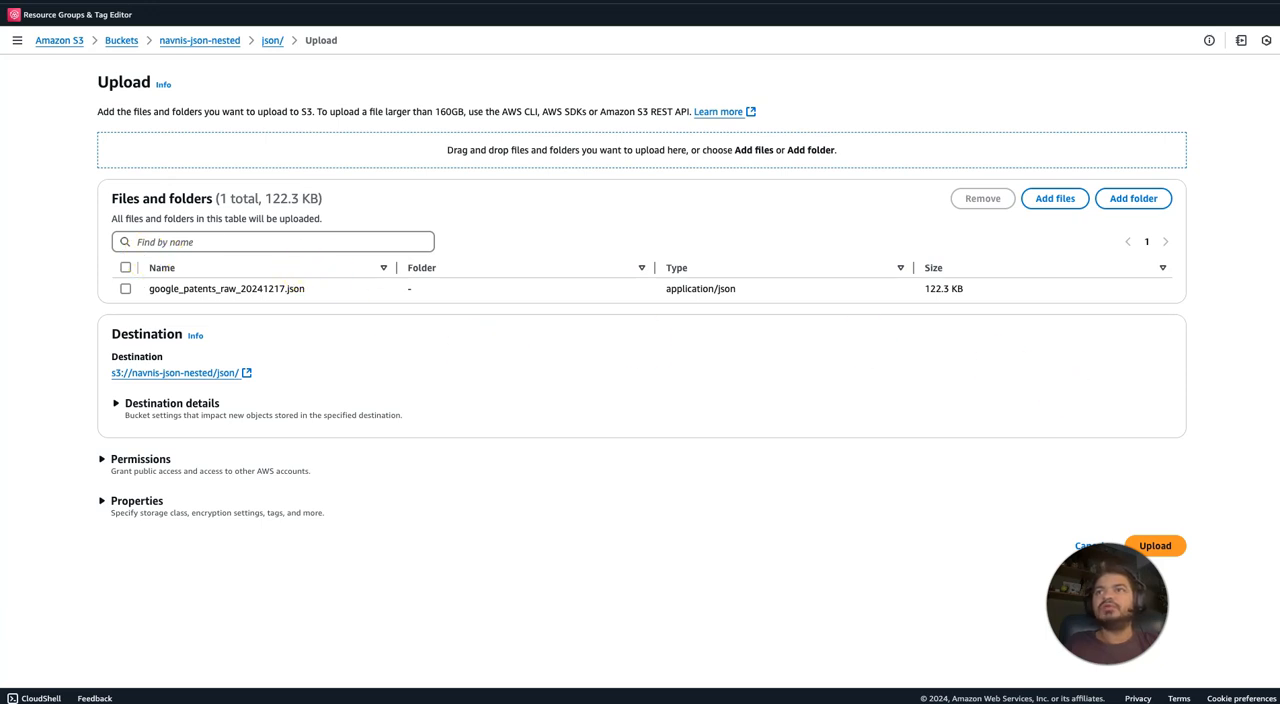
click(1160, 545)
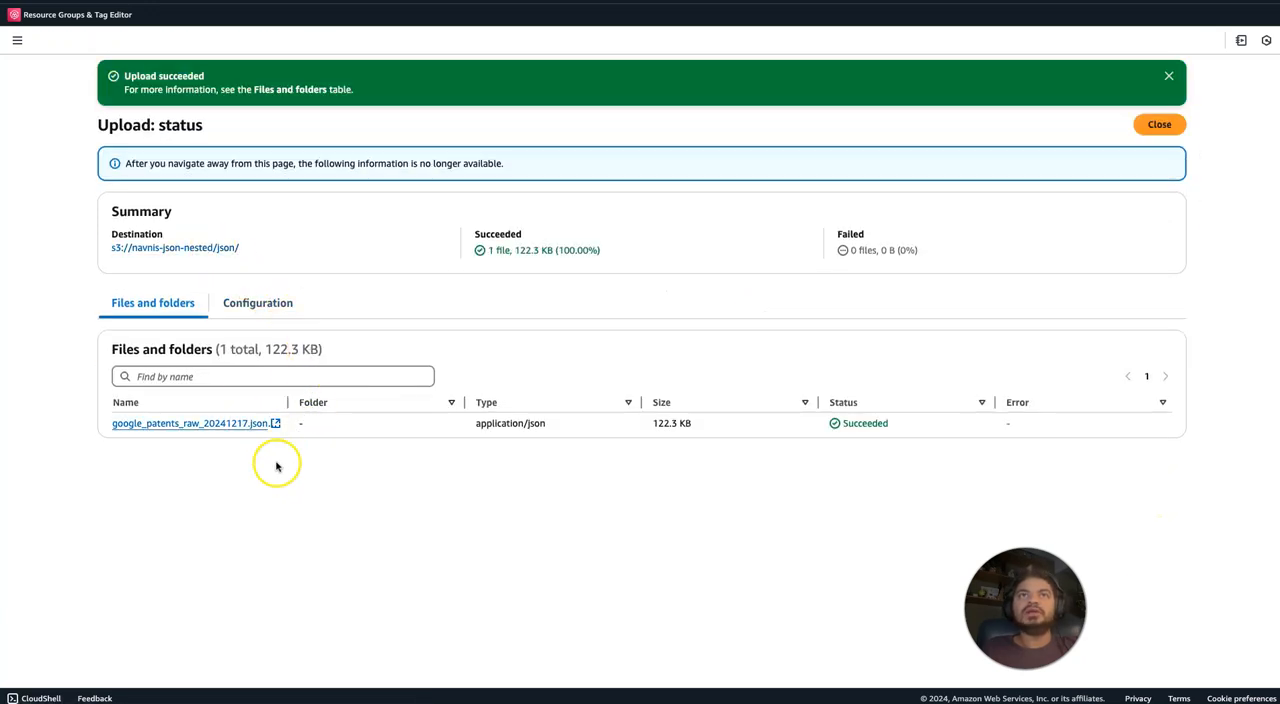
click(206, 247)
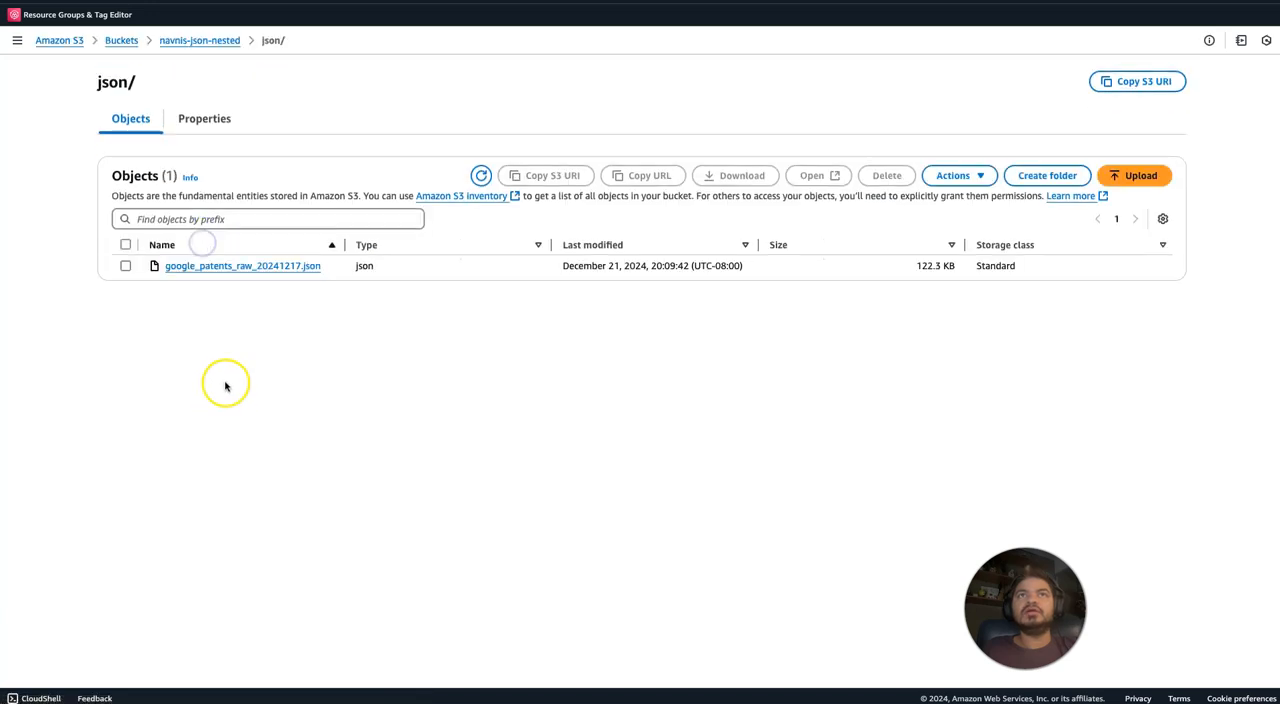
click(219, 42)
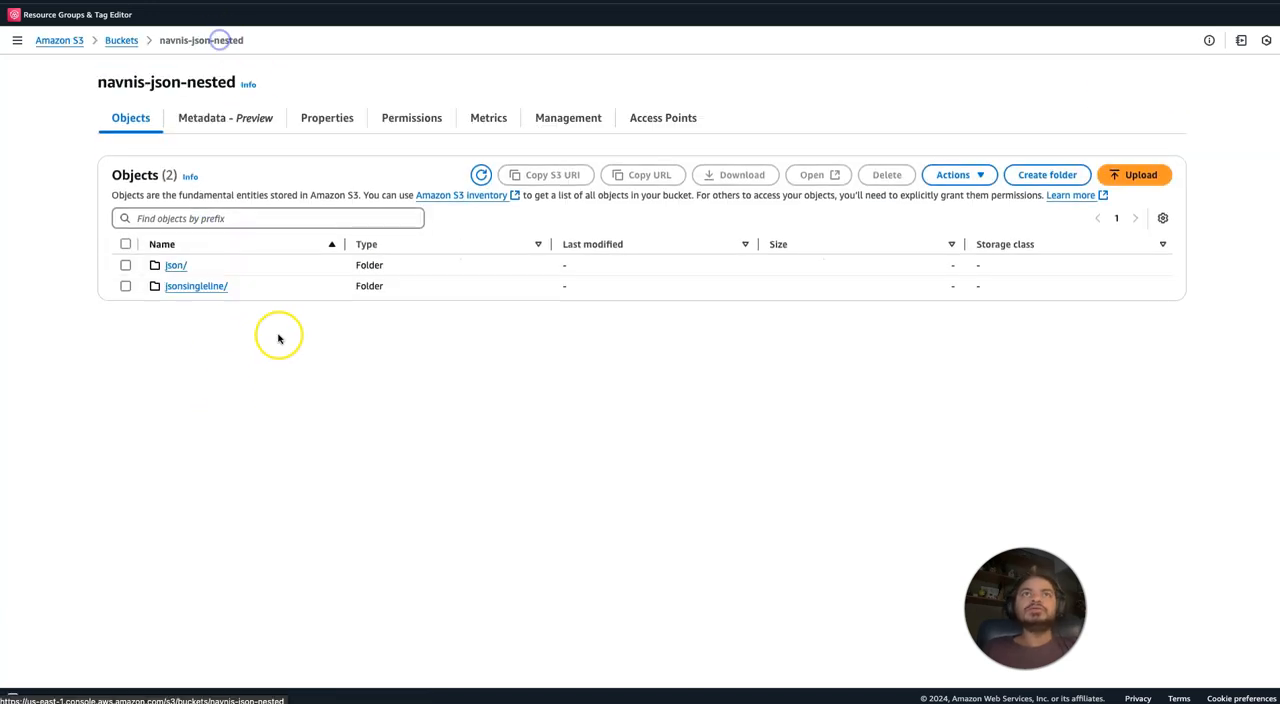
click(187, 288)
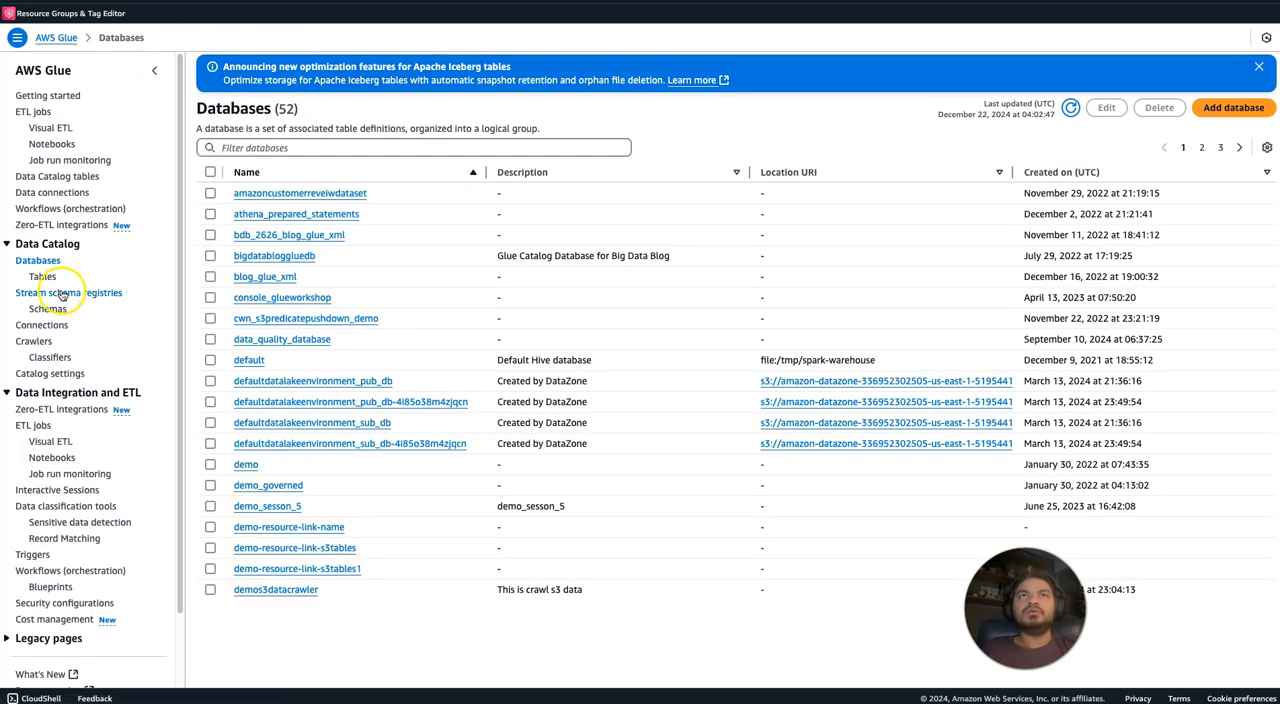
Return to AWS Glue, filter the crawlers list to json-crawler-withoutcustomeclassifier and open that crawler.
click(34, 341)
click(297, 198)
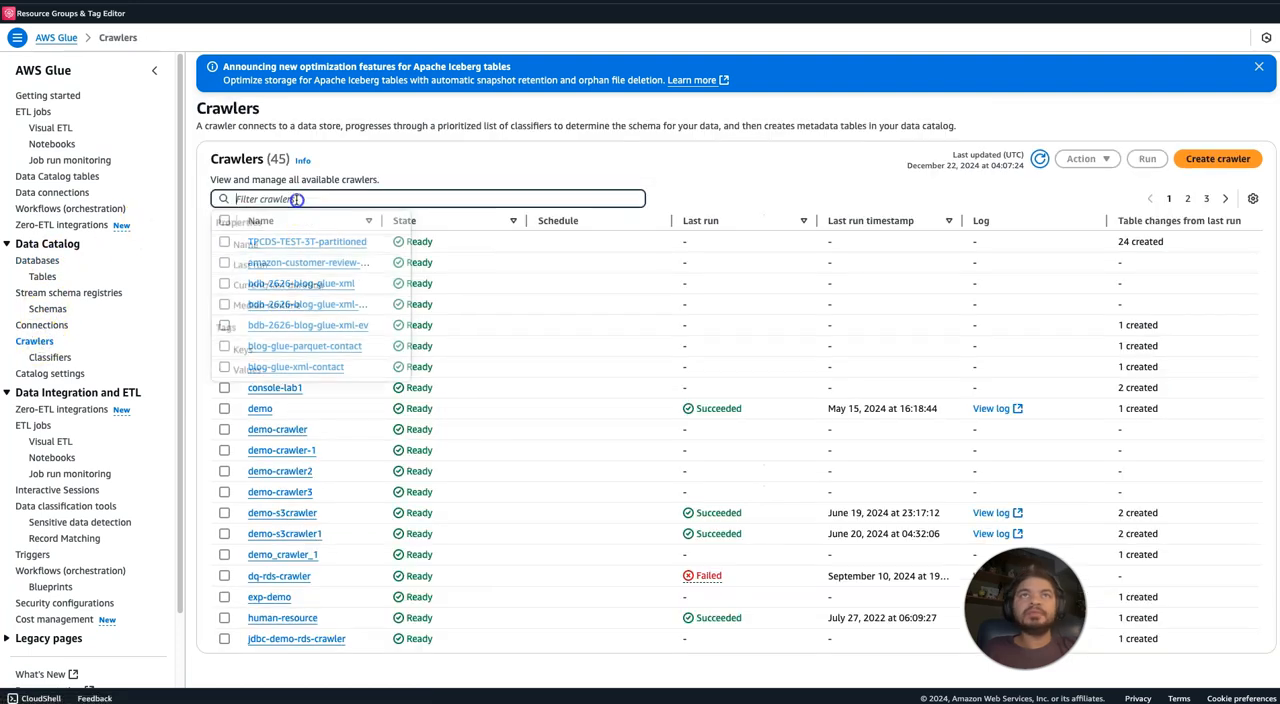
text(json)
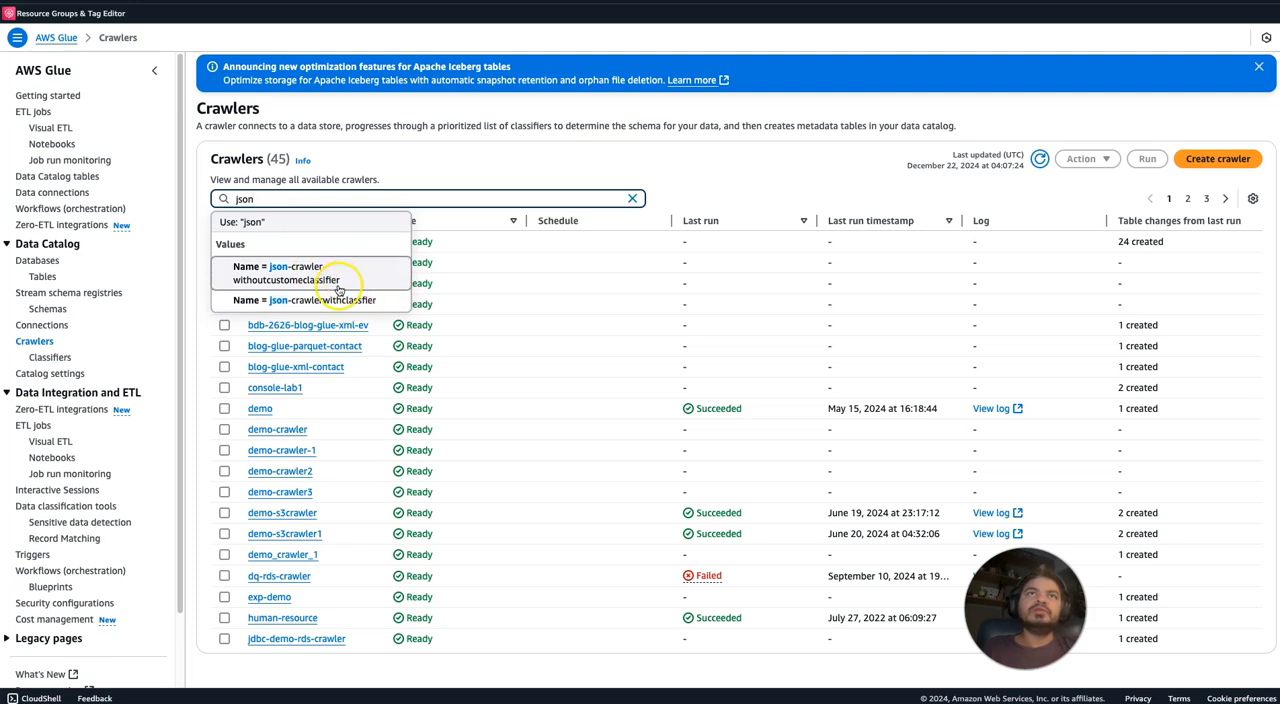
click(338, 288)
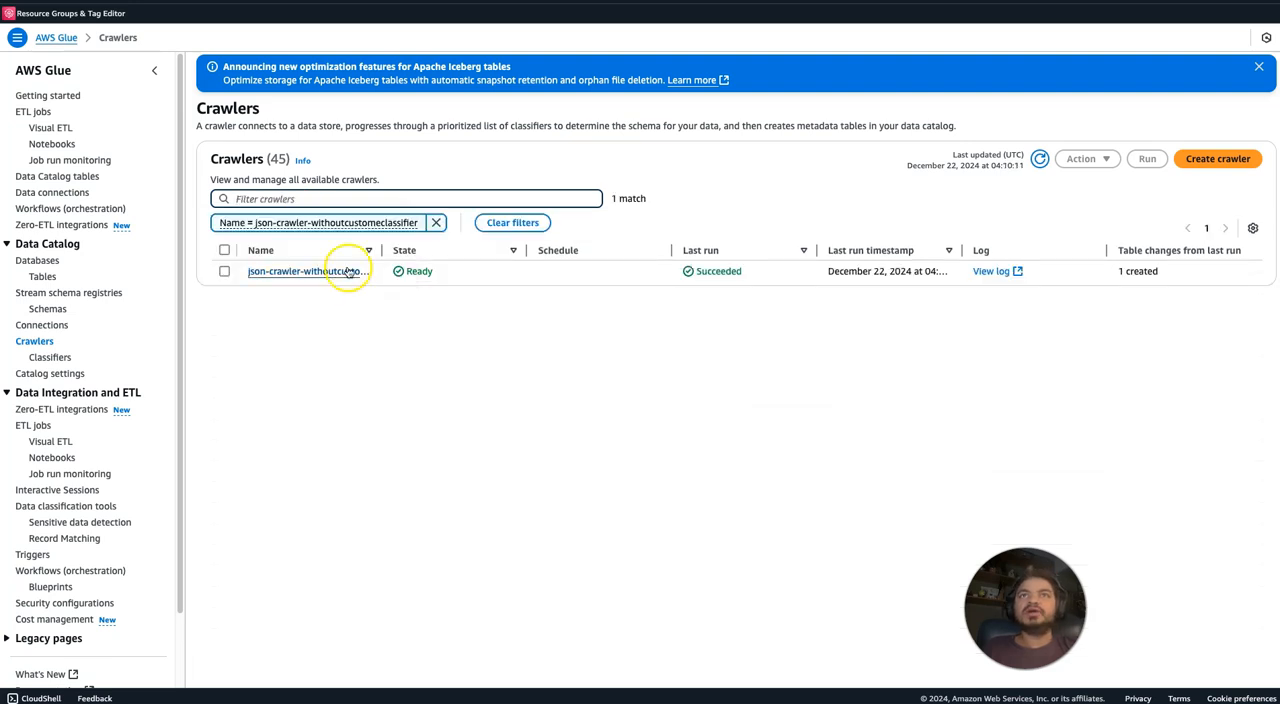
click(338, 274)
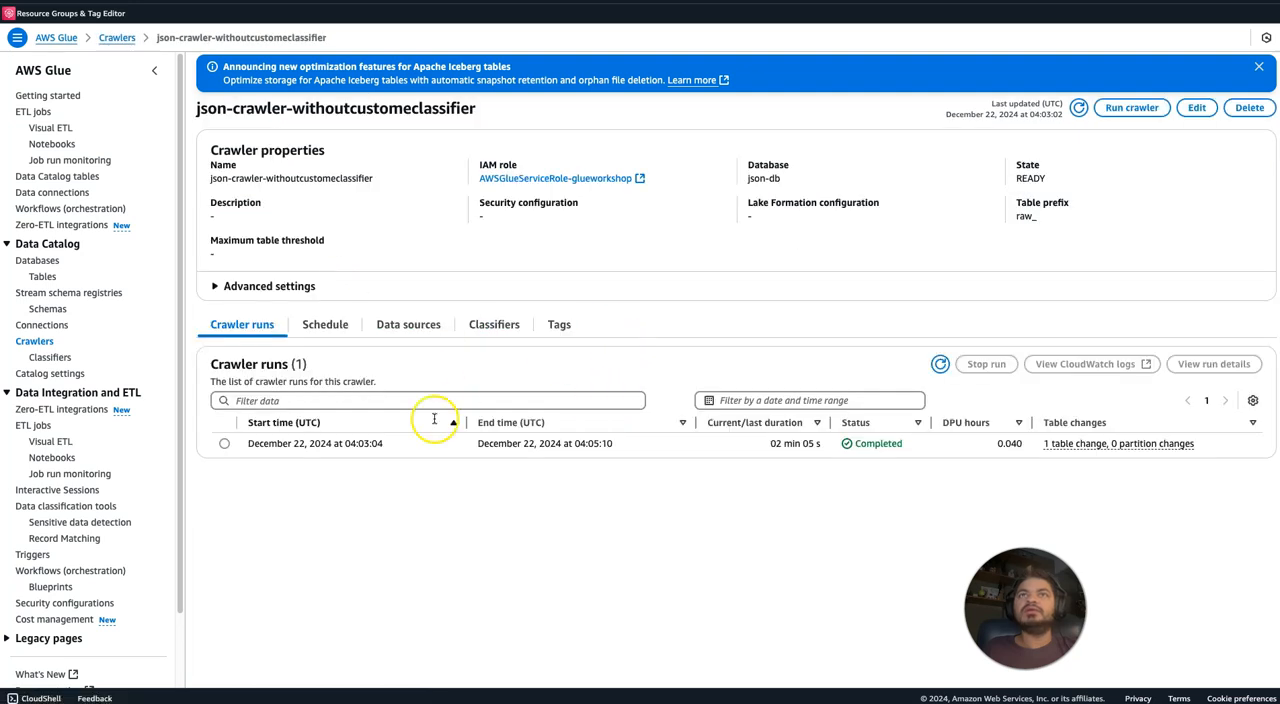
Try to remove the s3://navnis-json-nested/jsonsingleline/ data source from the crawler and cancel the removal dialog.
click(410, 327)
click(224, 422)
click(1144, 370)
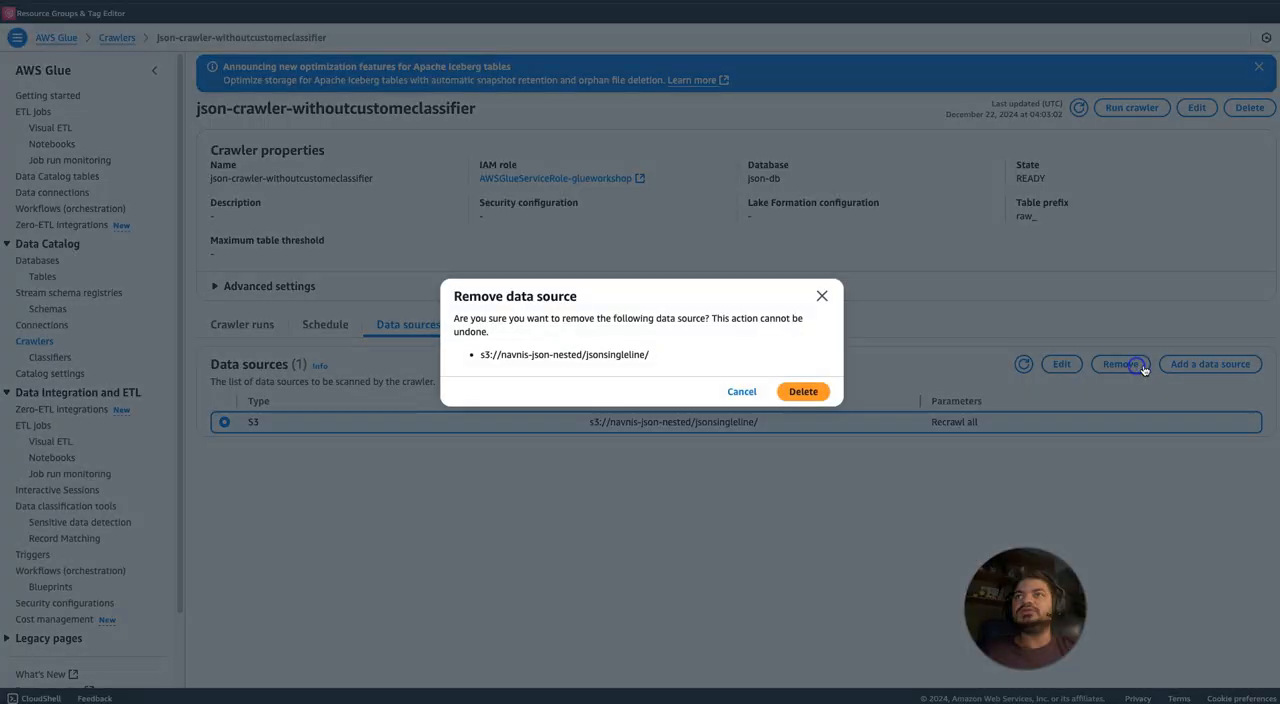
click(803, 406)
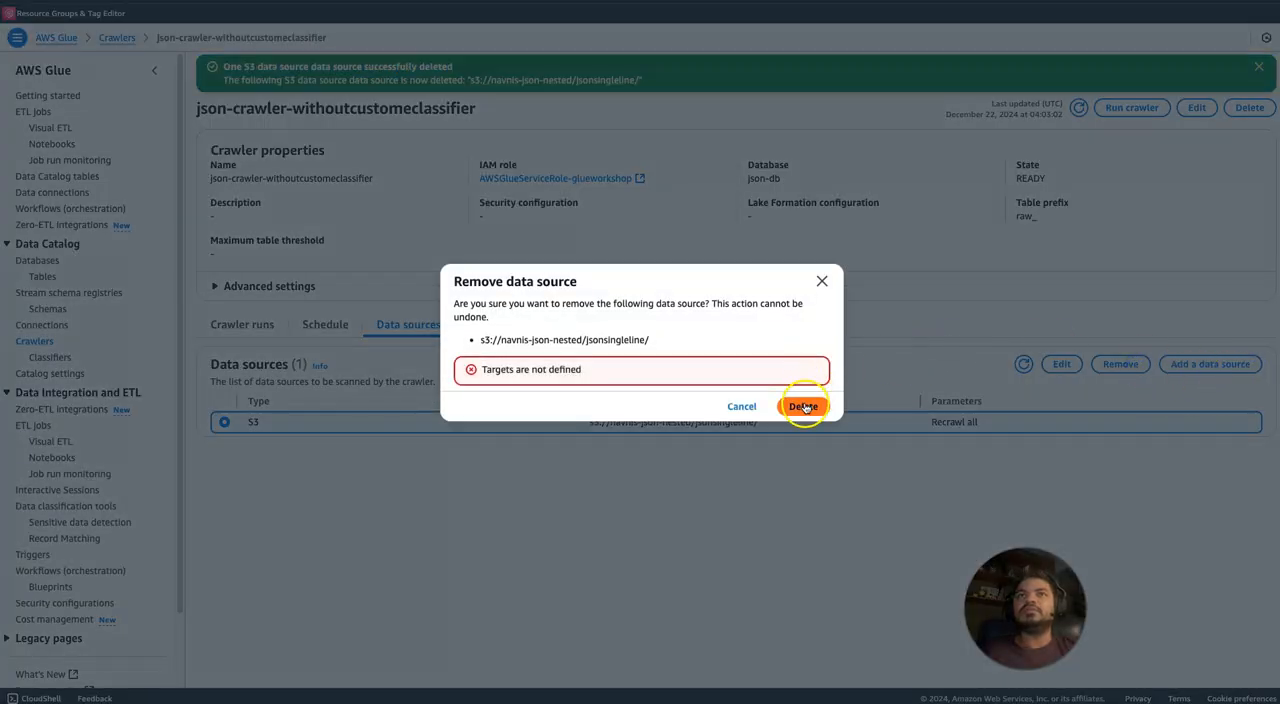
click(805, 408)
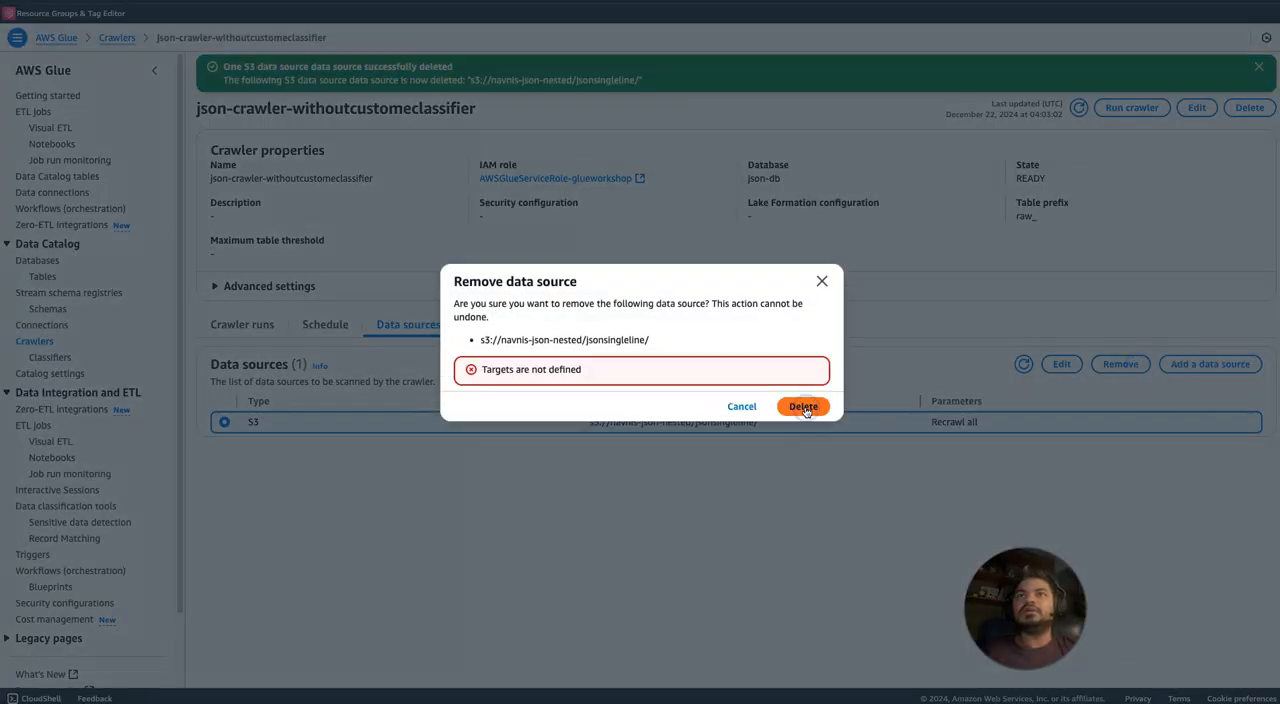
click(745, 406)
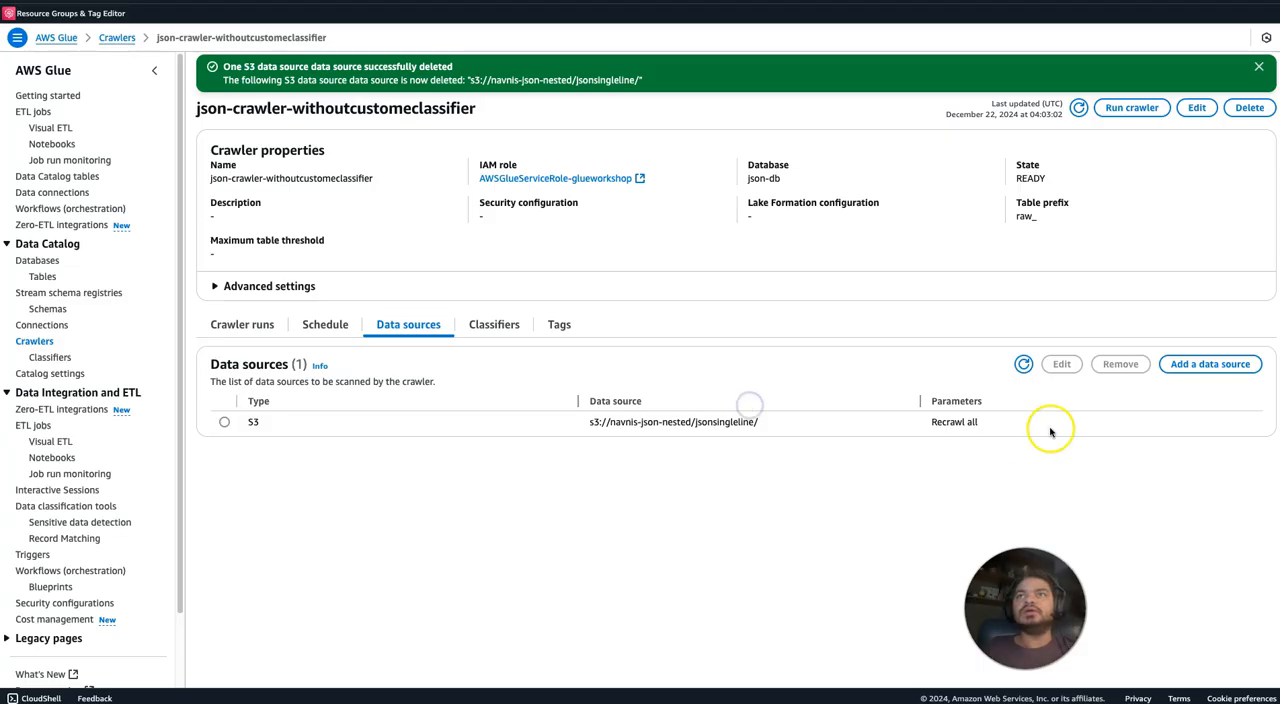
Refresh the data sources, retry removing the jsonsingleline source, cancel the dialog and dismiss the notifications.
click(1023, 364)
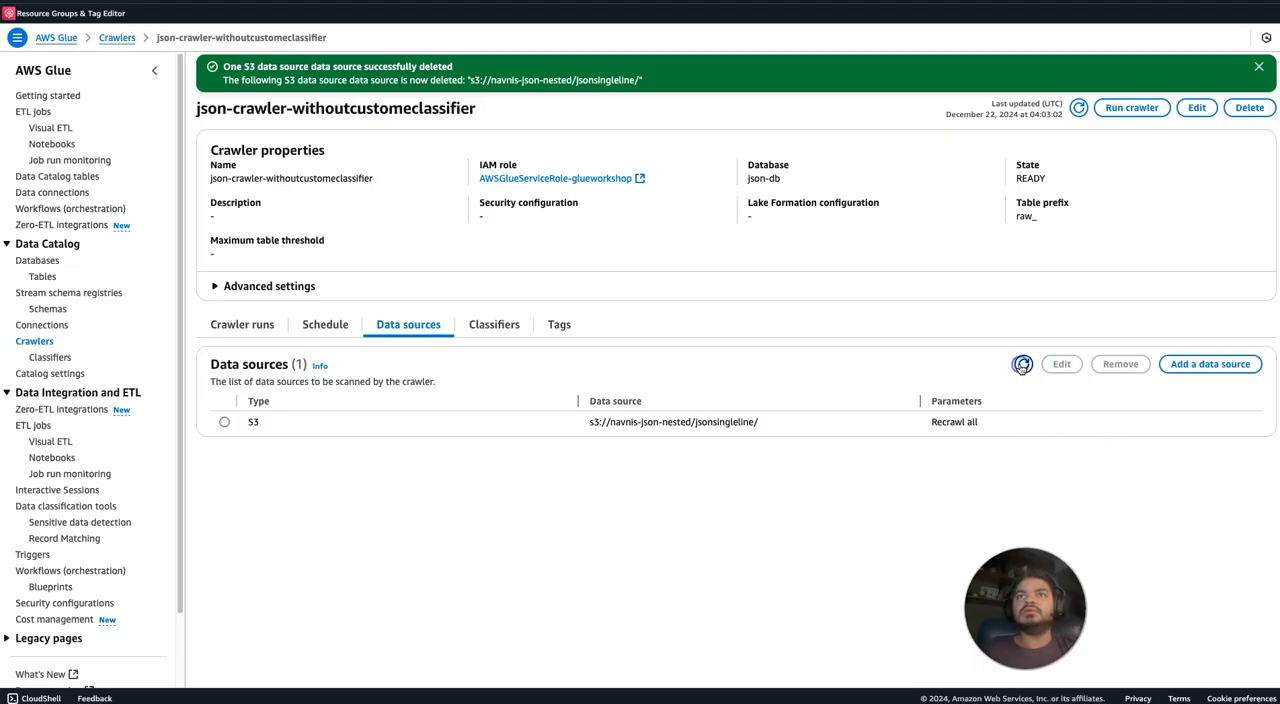
click(224, 422)
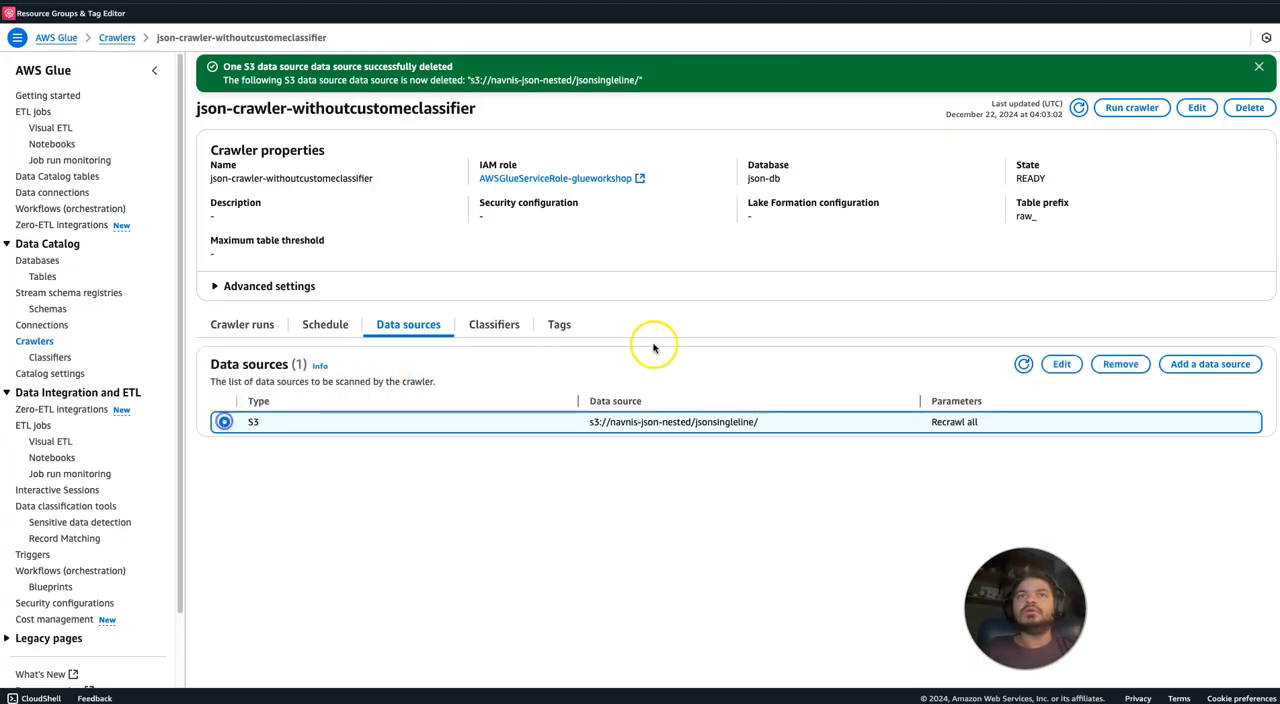
click(1108, 364)
click(803, 403)
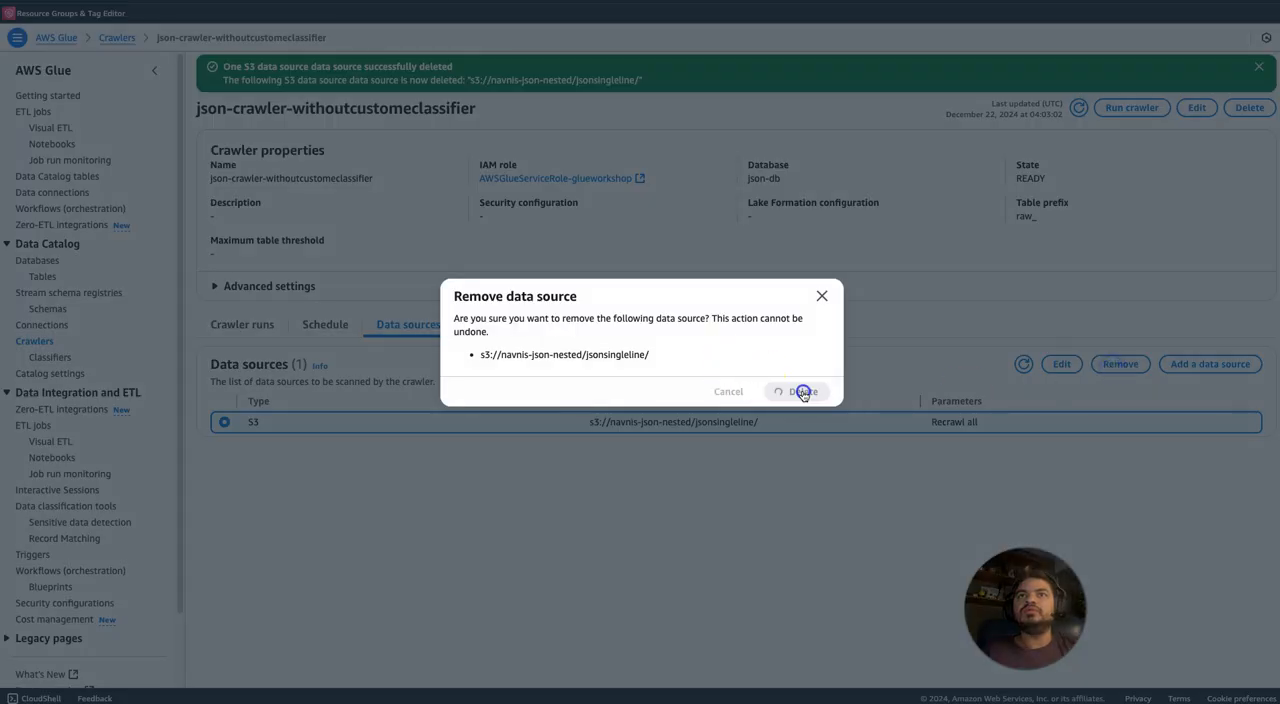
click(748, 407)
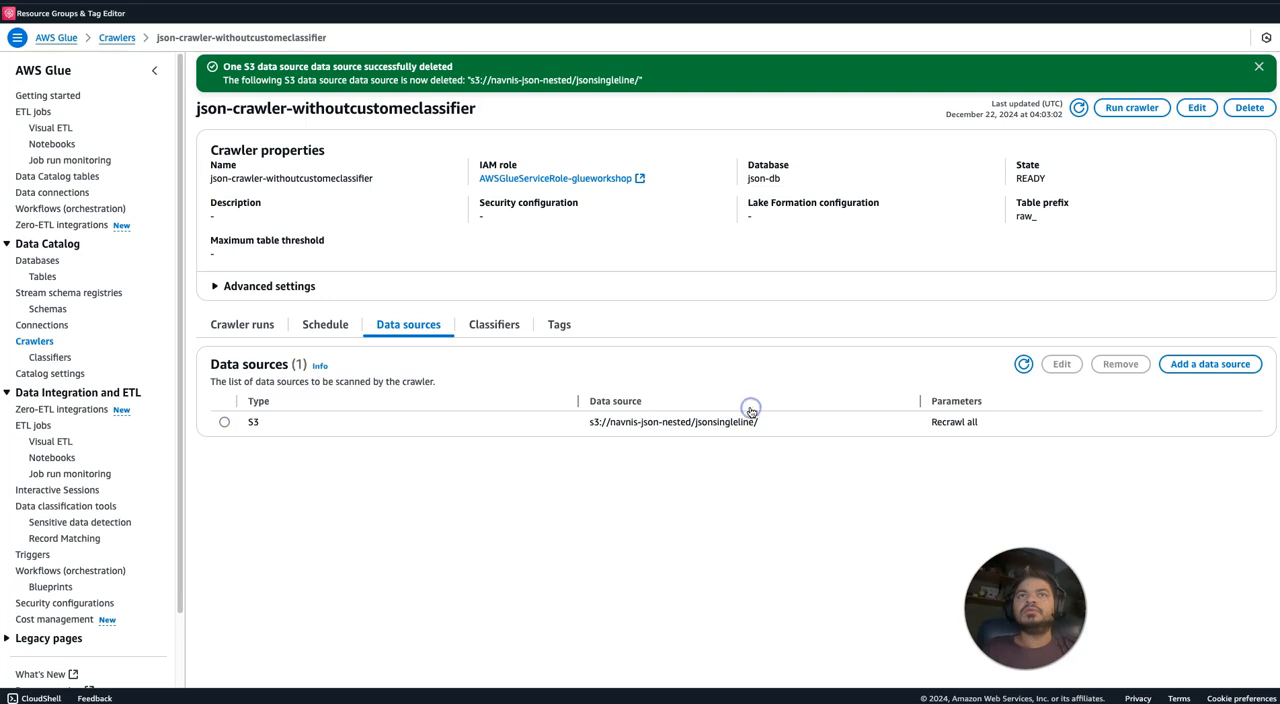
click(1259, 66)
click(1259, 66)
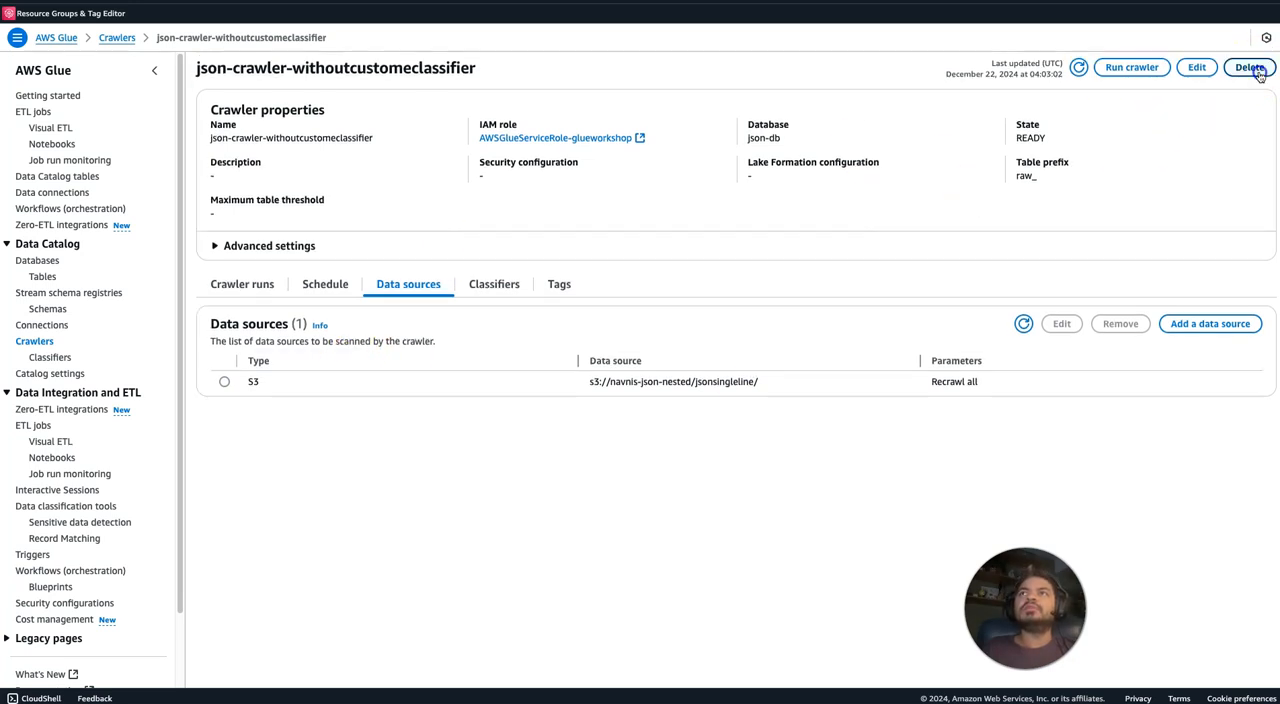
Add s3://navnis-json-nested/json/ as an S3 data source of the crawler, with all sub-folders crawled on subsequent runs.
click(1215, 325)
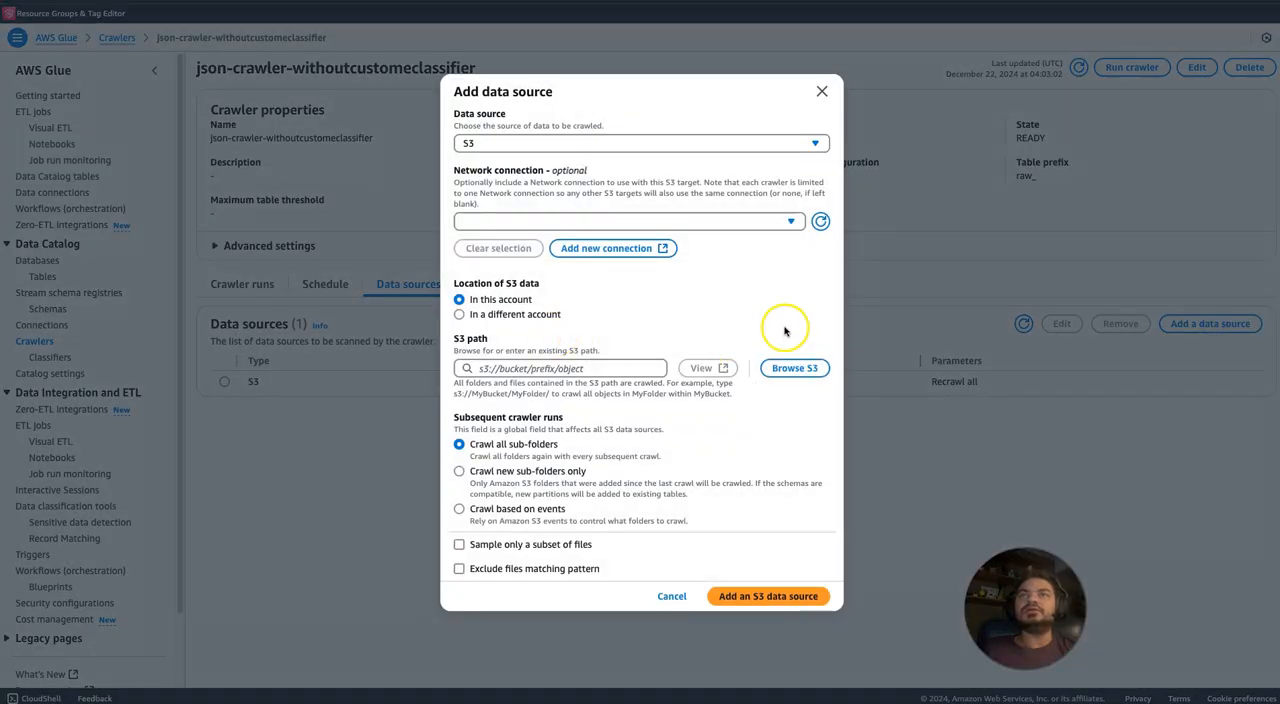
click(785, 369)
click(253, 250)
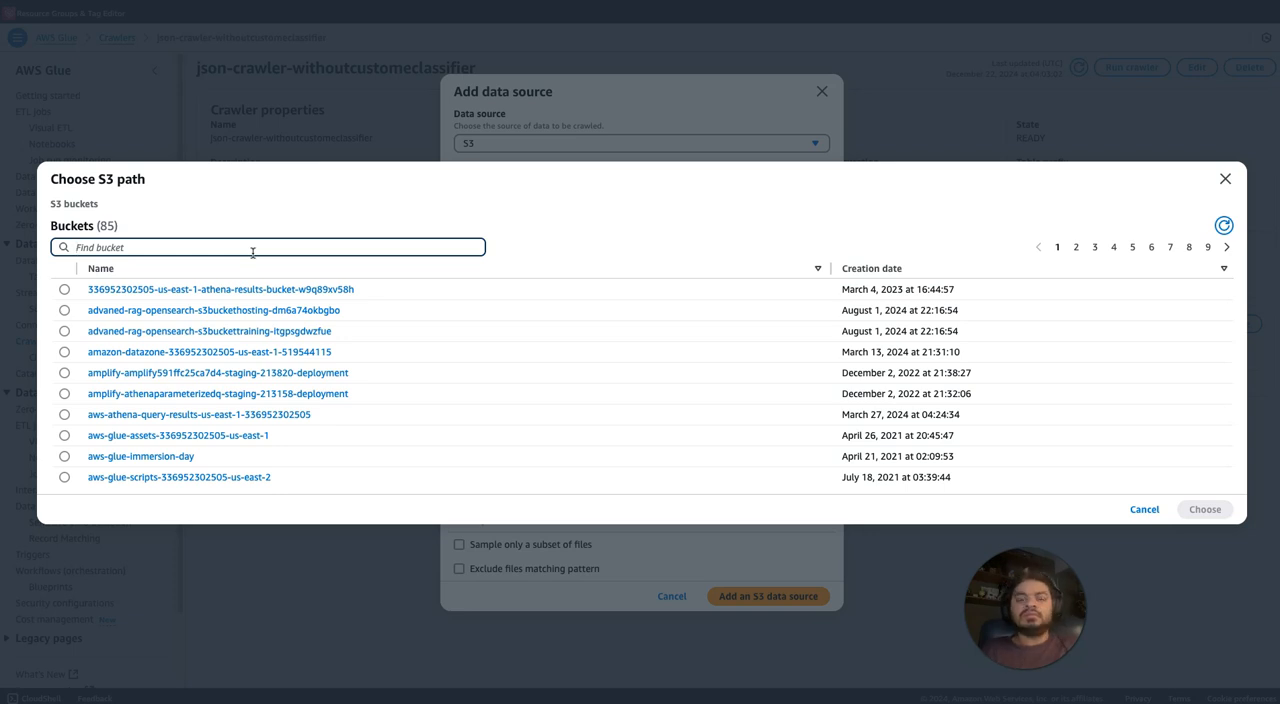
text(navni)
text(s)
key(BackSpace)
key(BackSpace)
key(BackSpace)
key(BackSpace)
key(BackSpace)
key(BackSpace)
text(json)
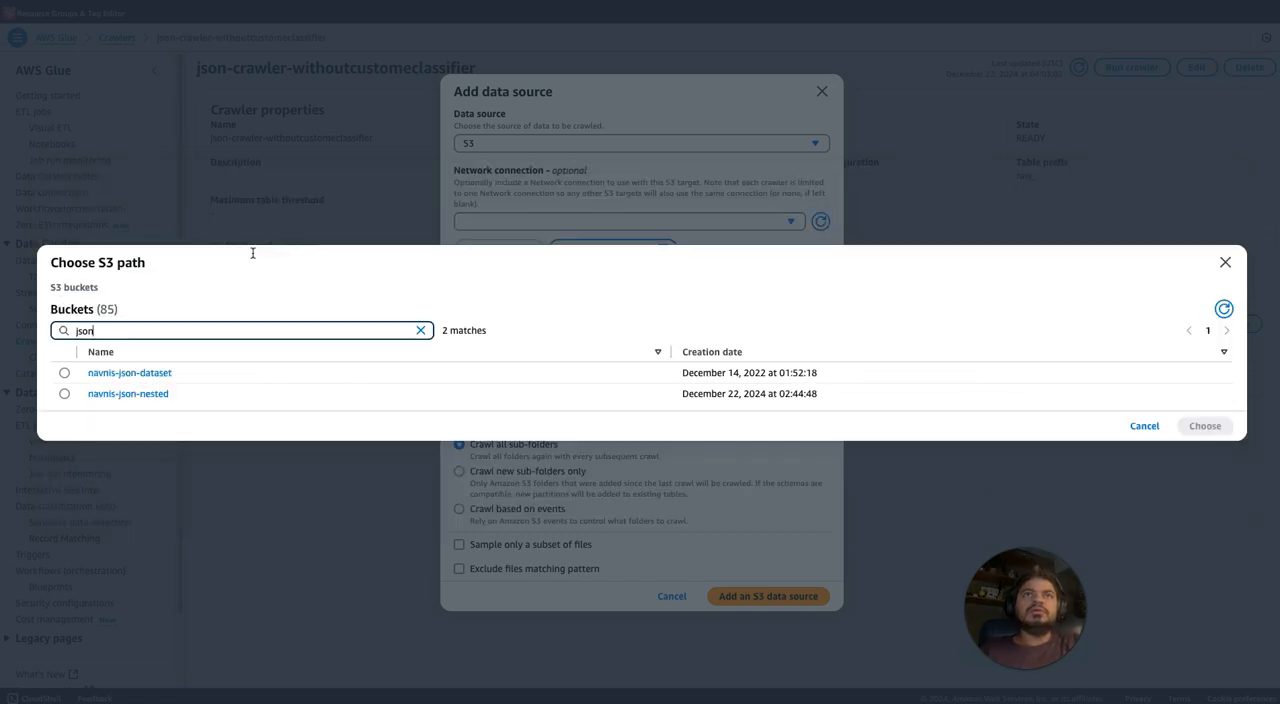
click(157, 391)
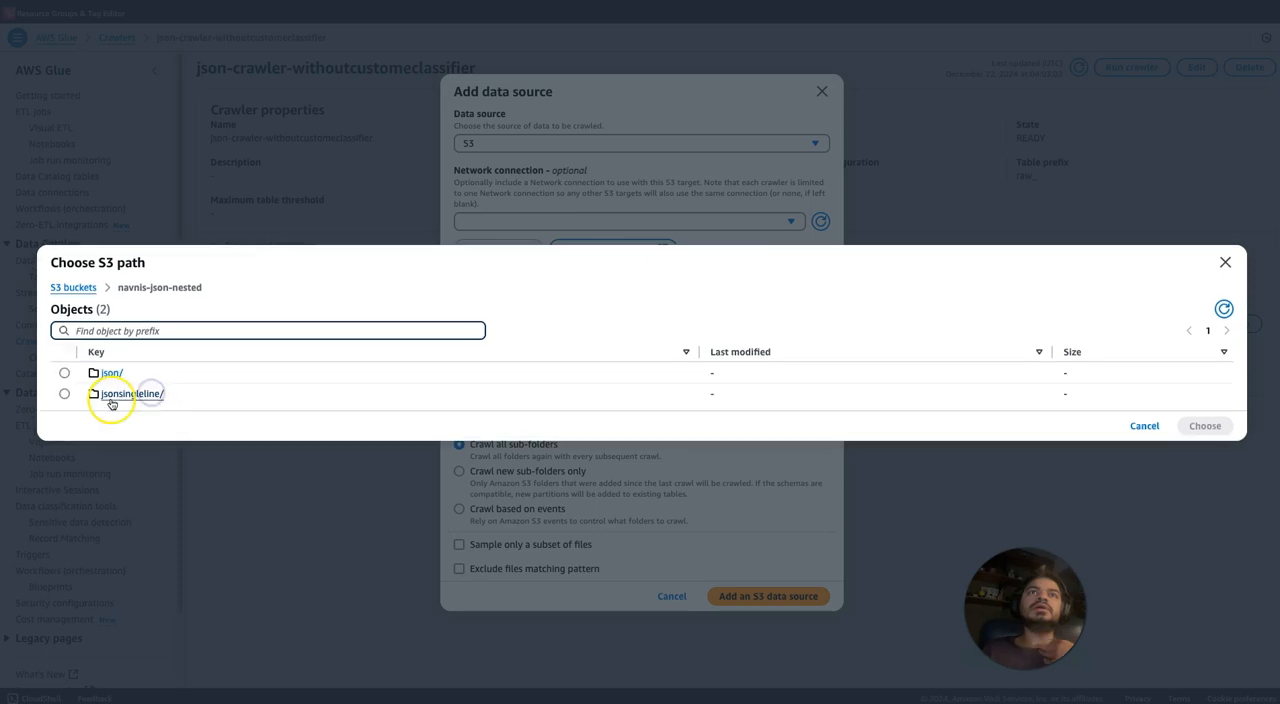
click(64, 373)
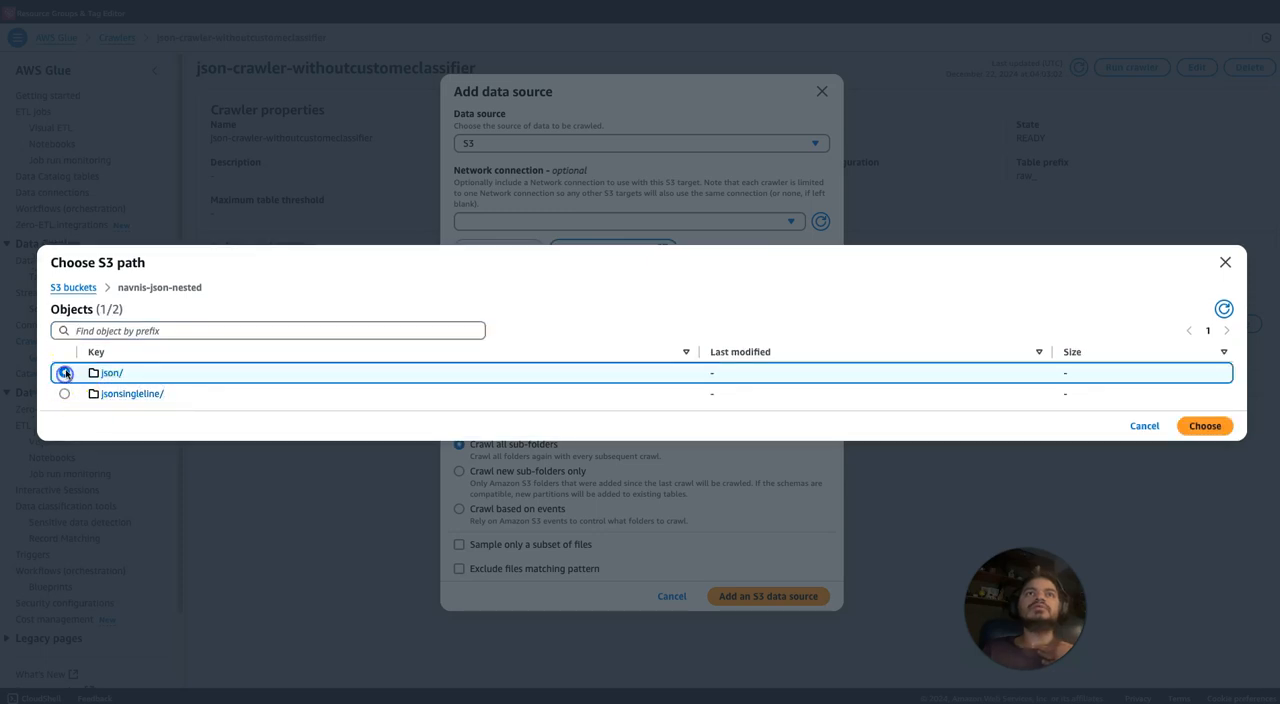
click(1218, 427)
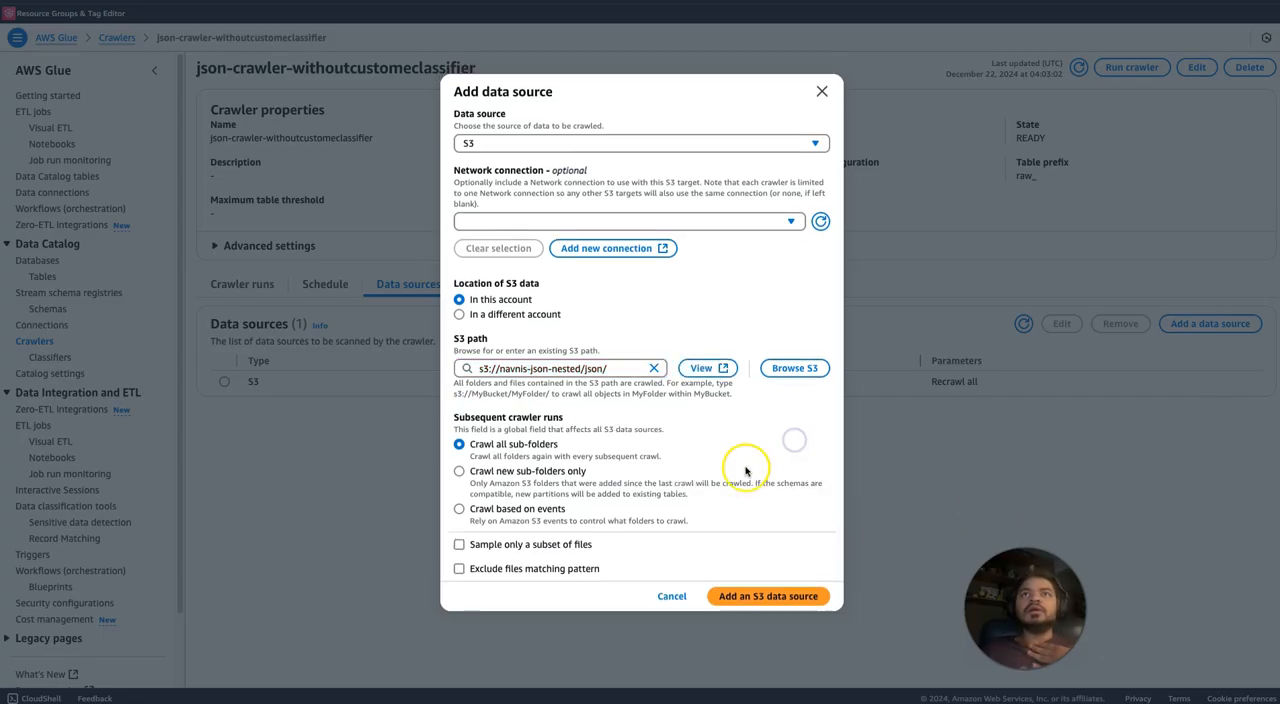
click(745, 596)
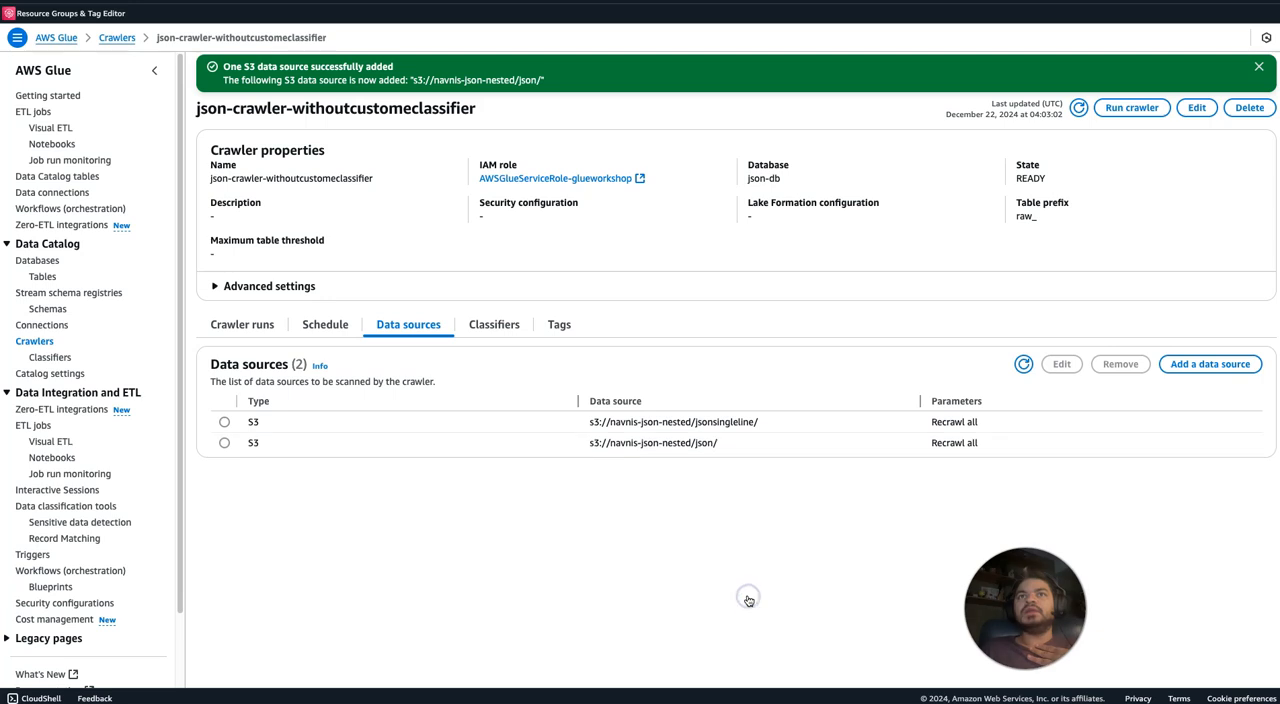
Remove the s3://navnis-json-nested/jsonsingleline/ data source from the crawler and confirm the deletion.
click(224, 422)
click(1140, 364)
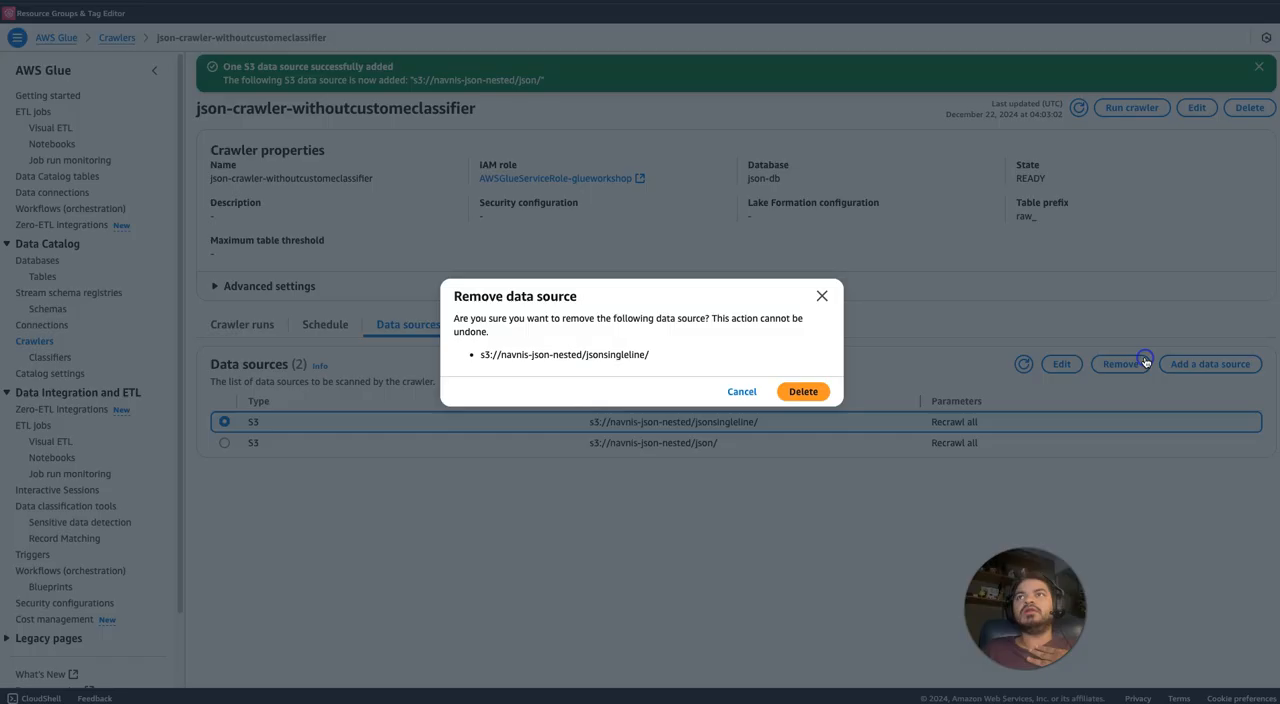
click(805, 392)
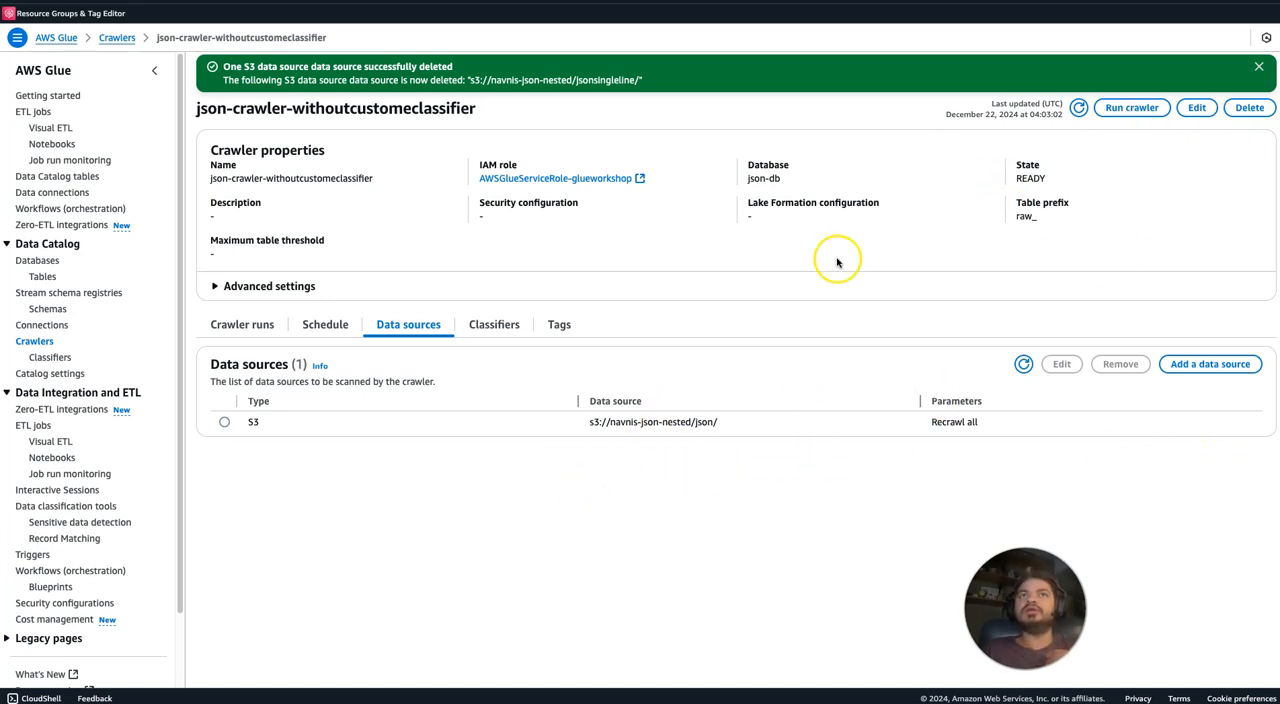
Run json-crawler-withoutcustomeclassifier, check its assigned classifiers and refresh its list of crawler runs.
click(1150, 112)
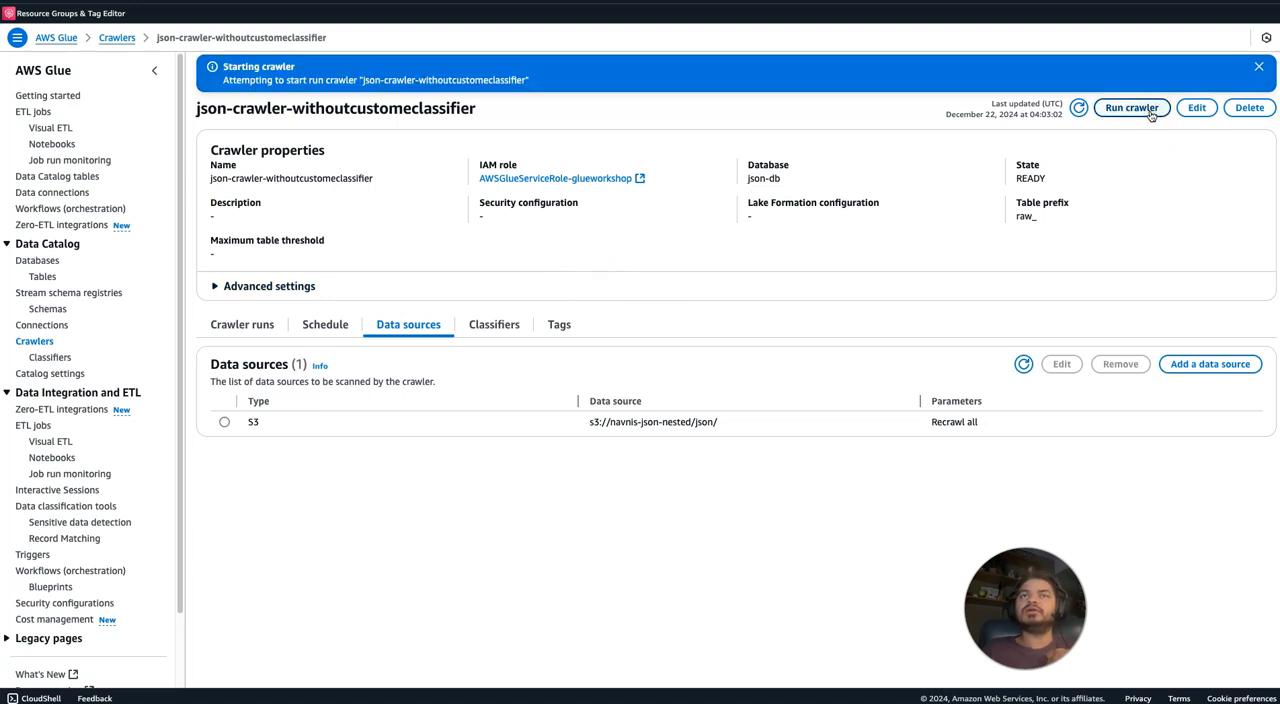
click(494, 322)
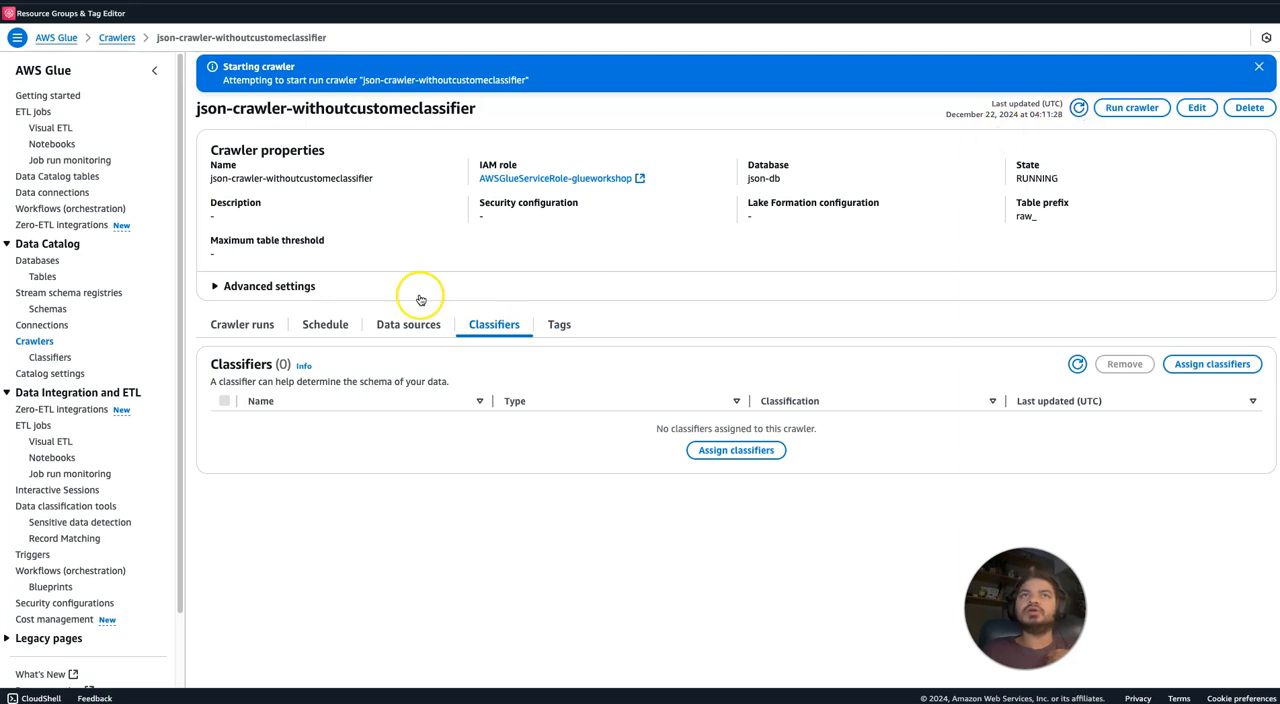
click(254, 326)
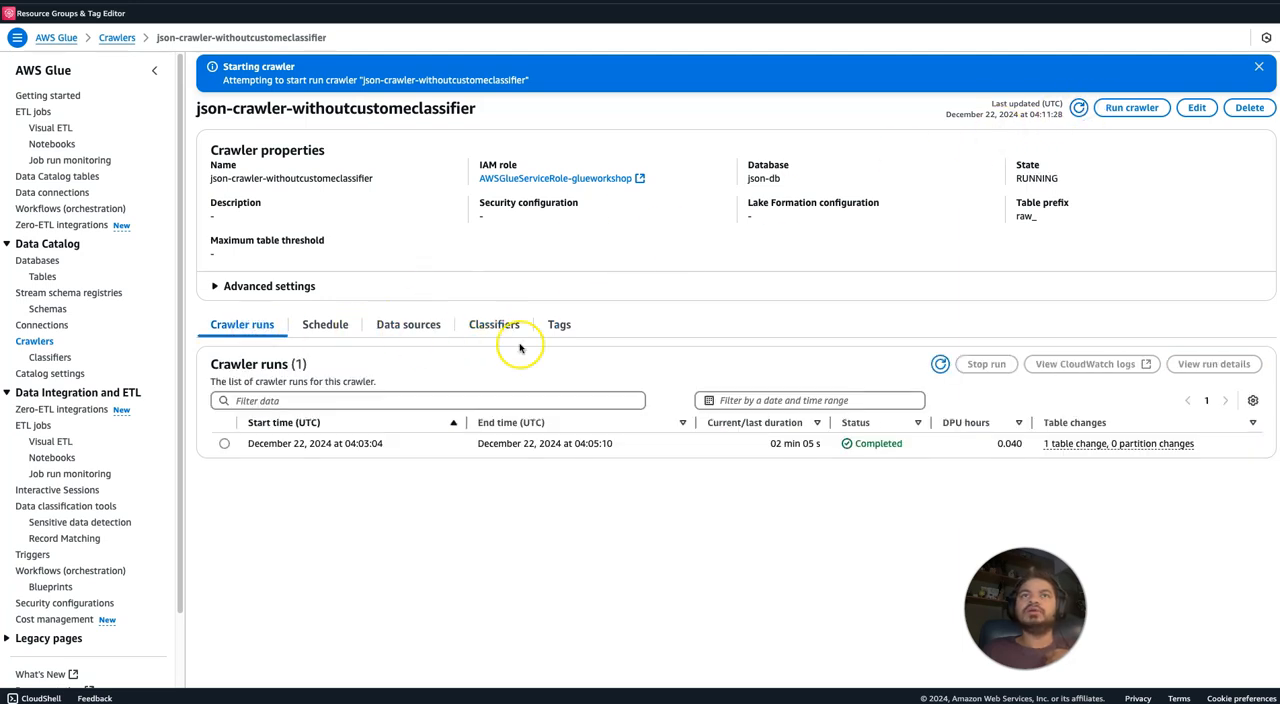
click(940, 364)
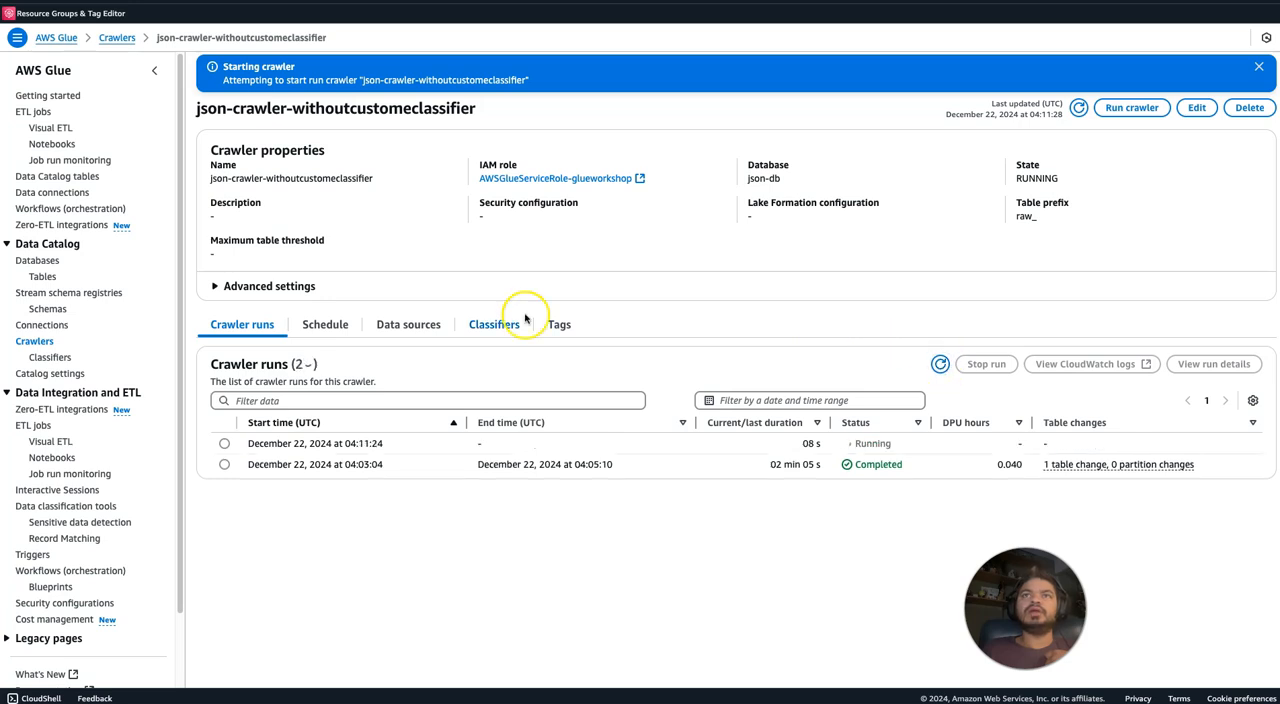
Filter the crawlers list to json-crawlerwithclassfier and open that crawler to check its runs.
click(36, 340)
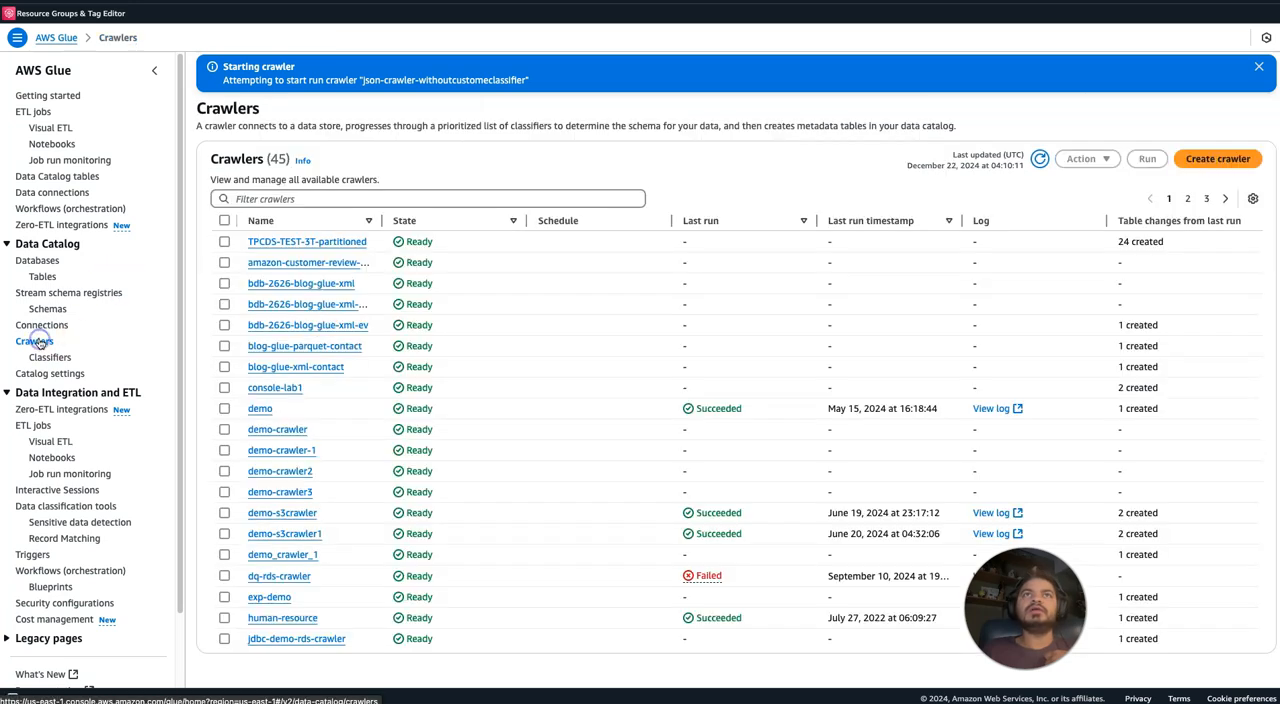
click(303, 197)
text(json)
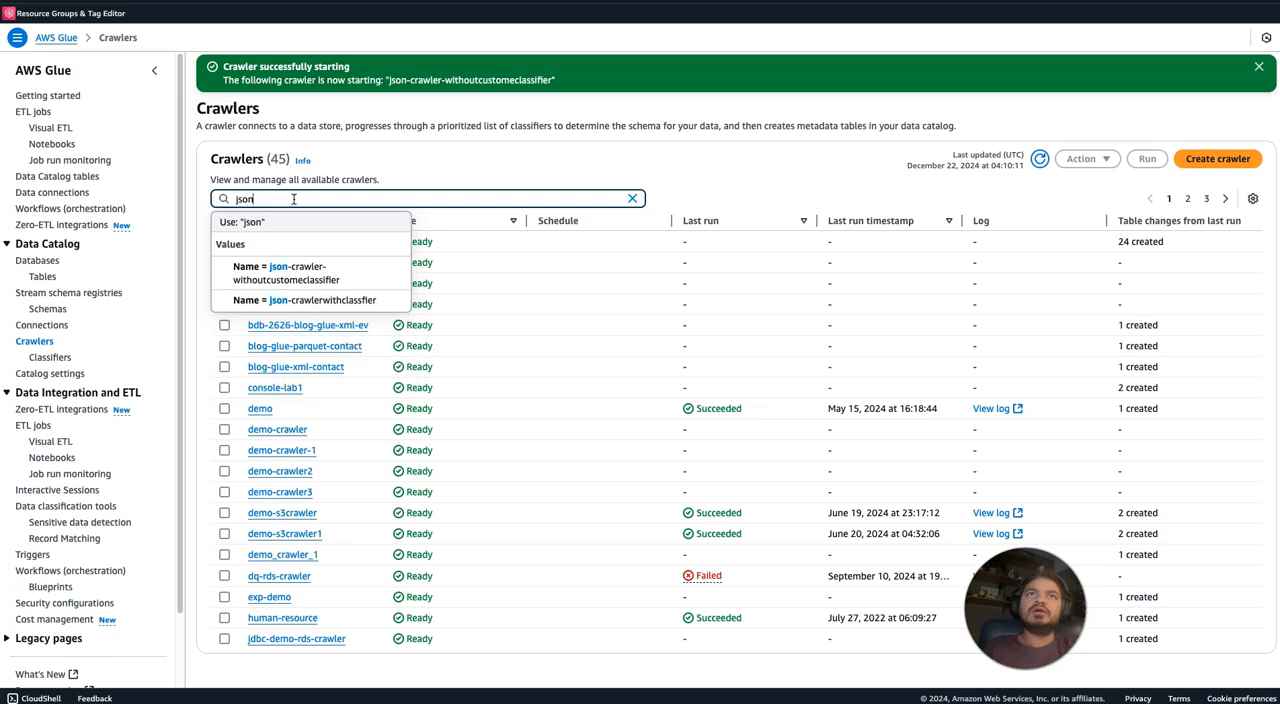
click(350, 299)
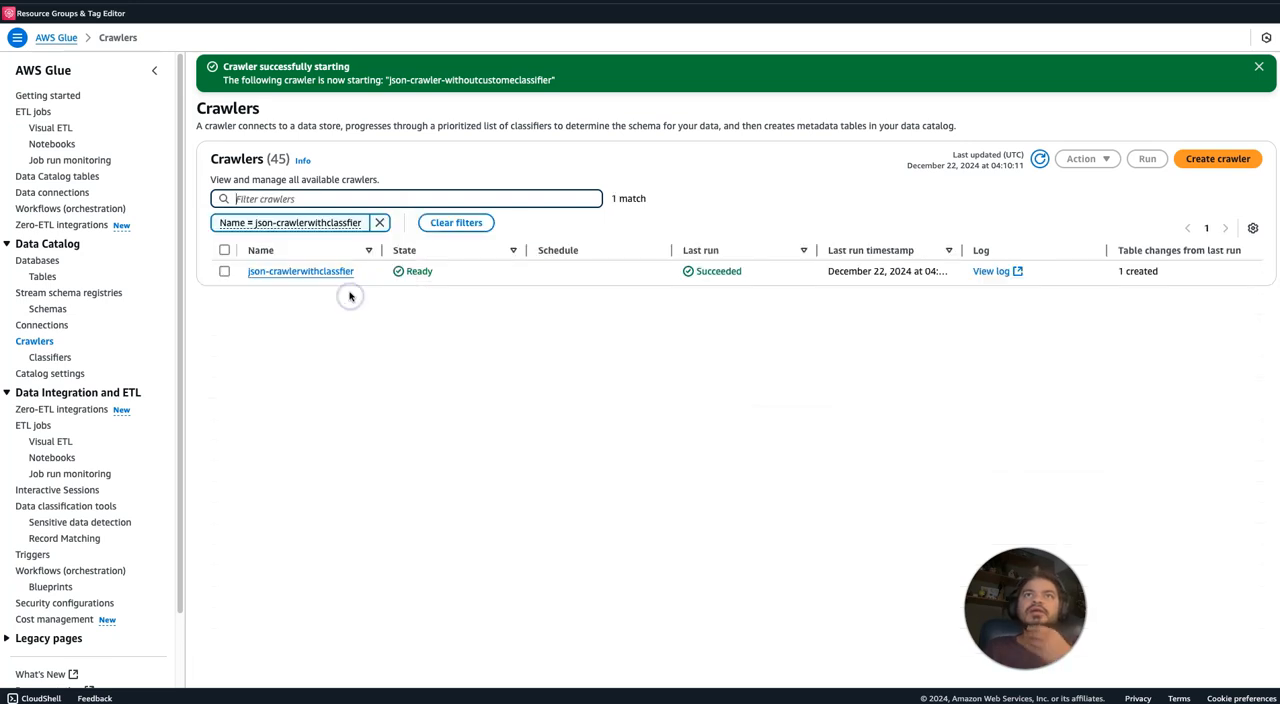
click(329, 271)
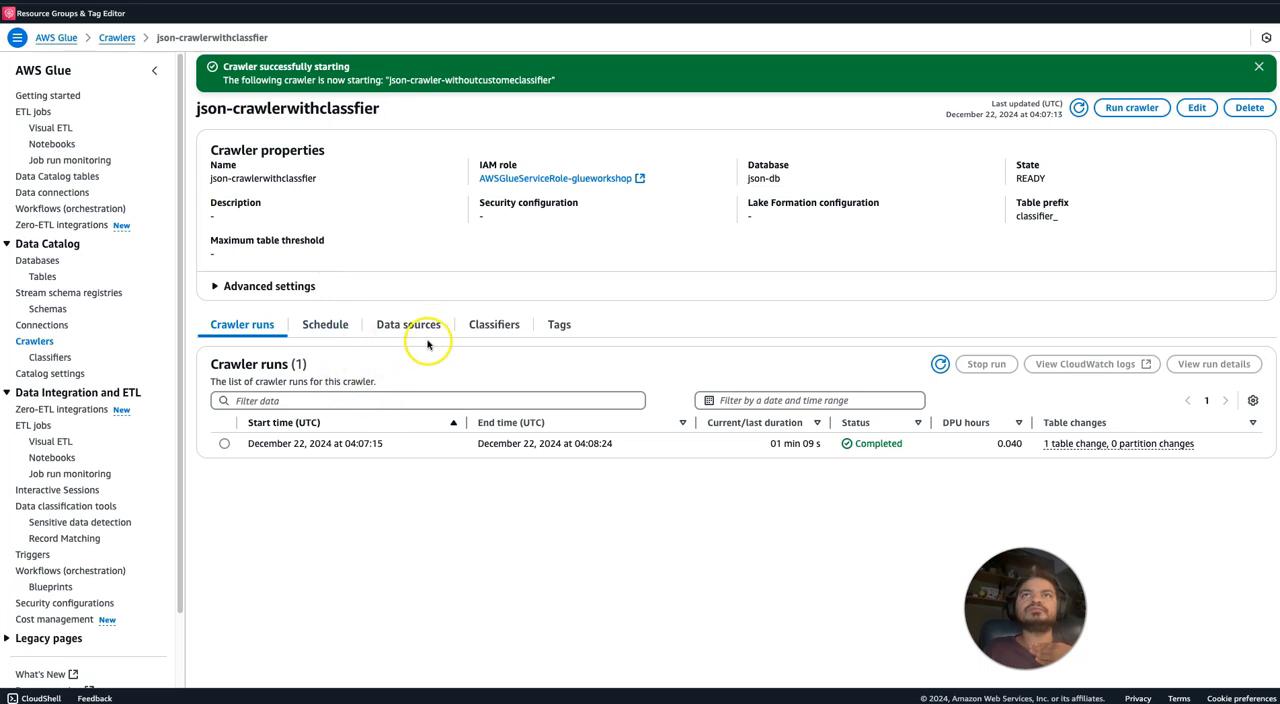
Find the json-db database by filtering for json, open it and refresh its tables list.
click(55, 262)
click(346, 150)
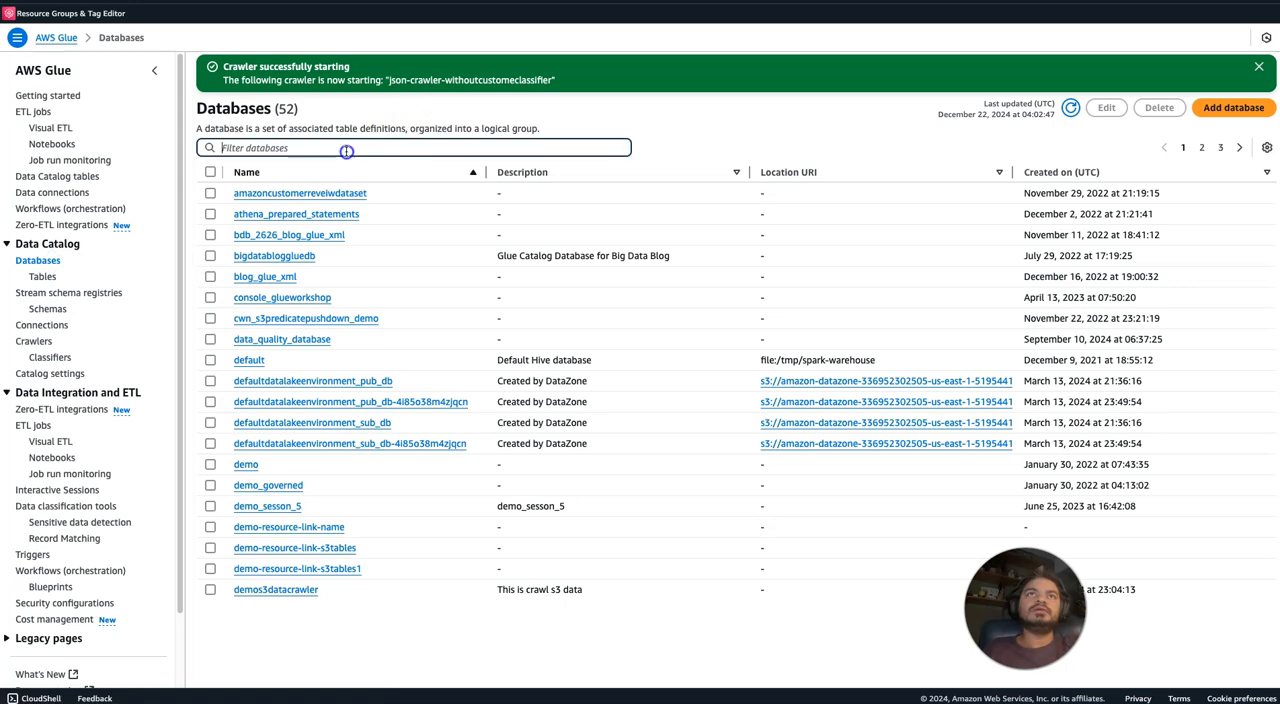
text(json)
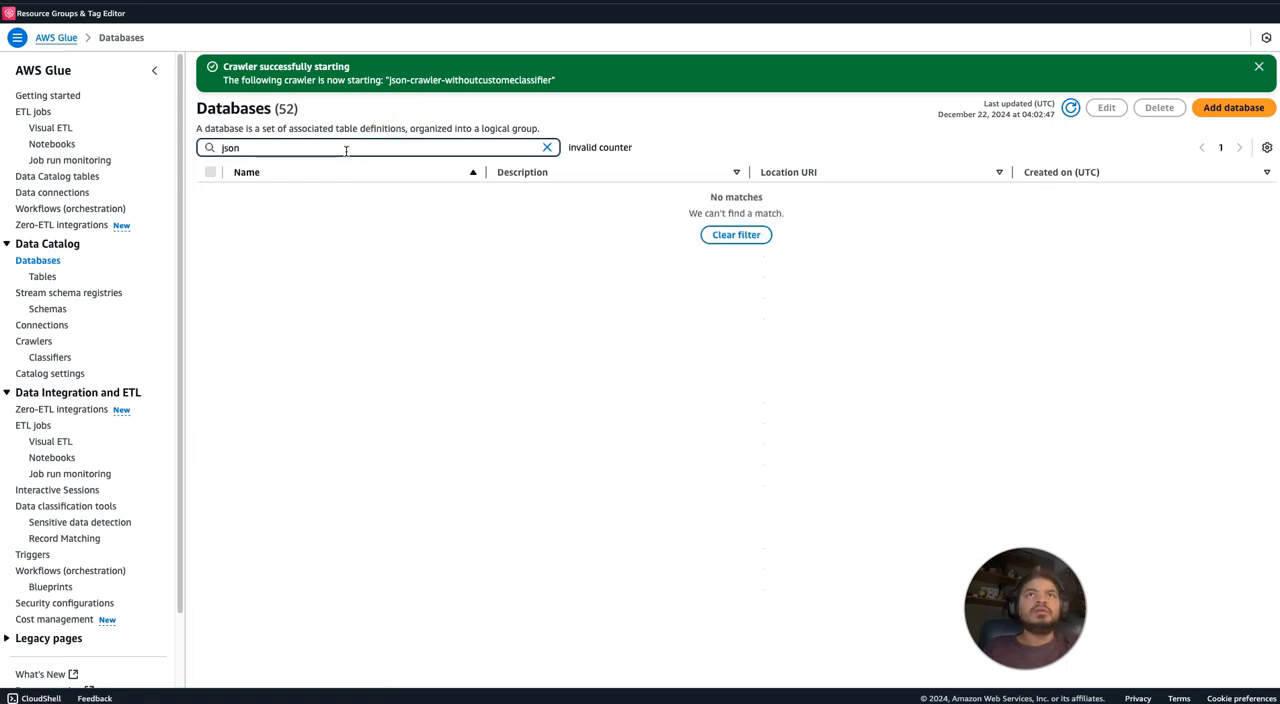
click(245, 192)
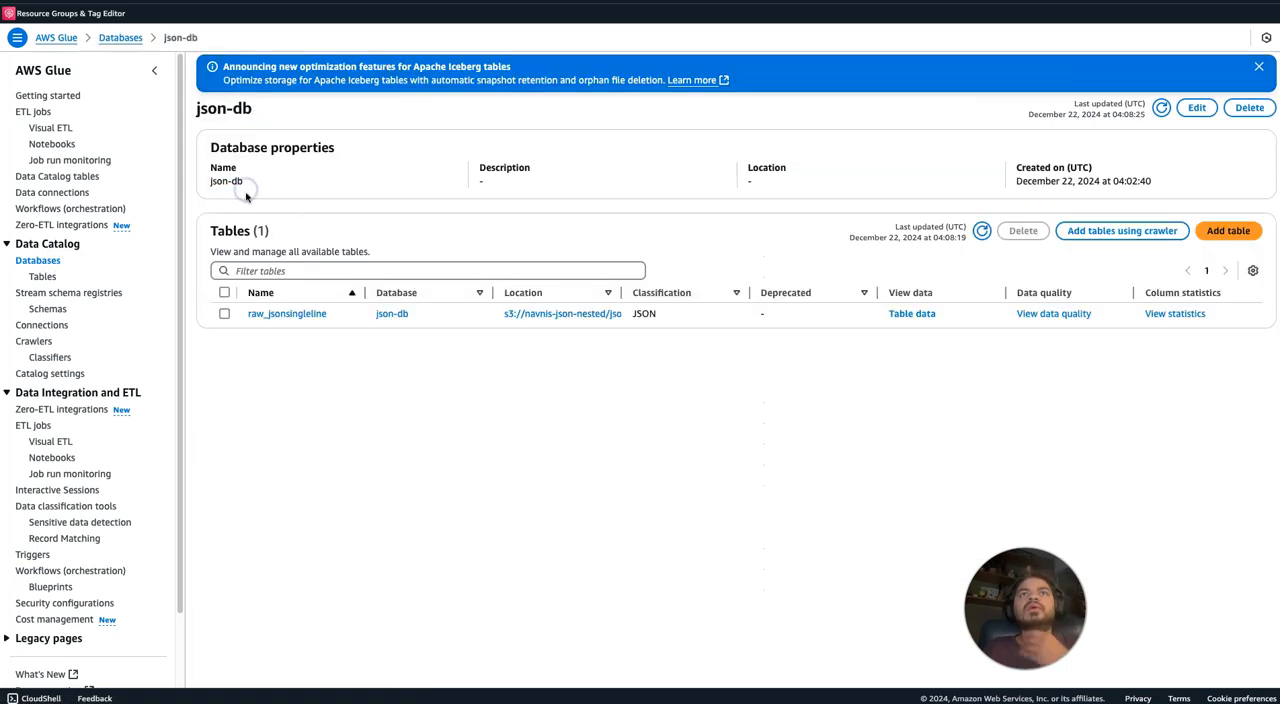
click(979, 234)
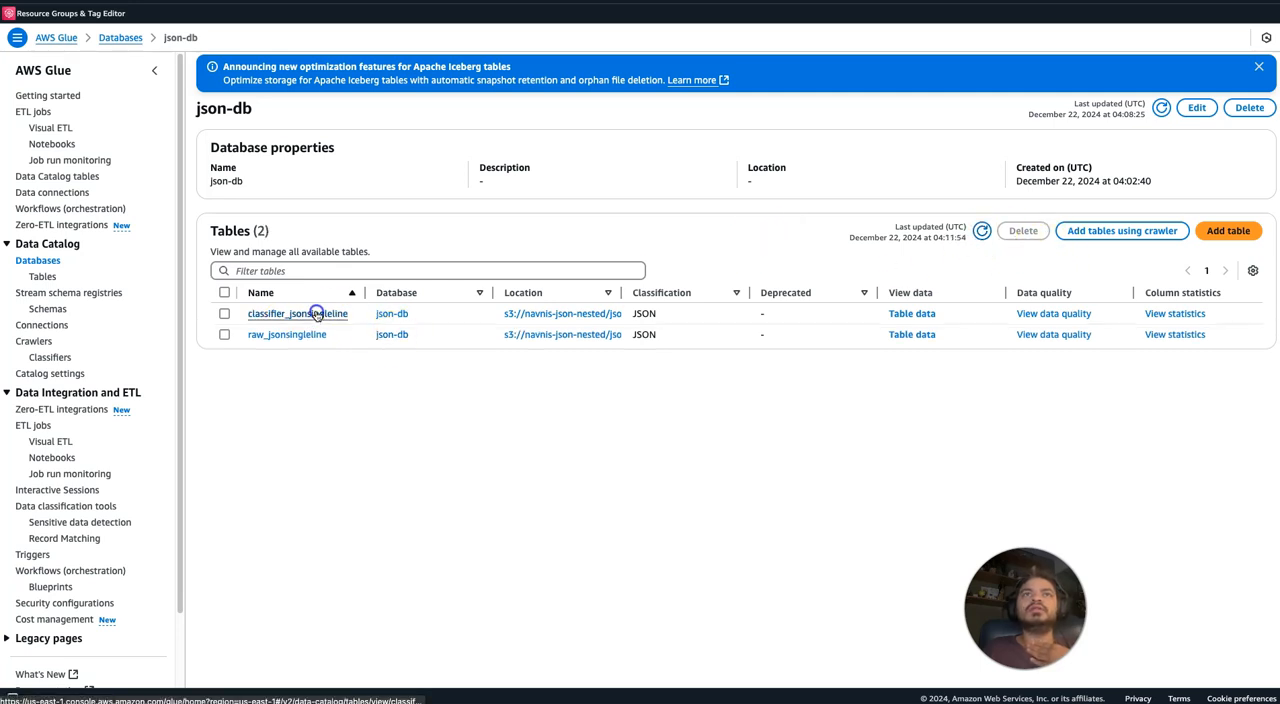
Open the classifier_jsonsingleline table and examine the columns and data types in its schema.
click(316, 313)
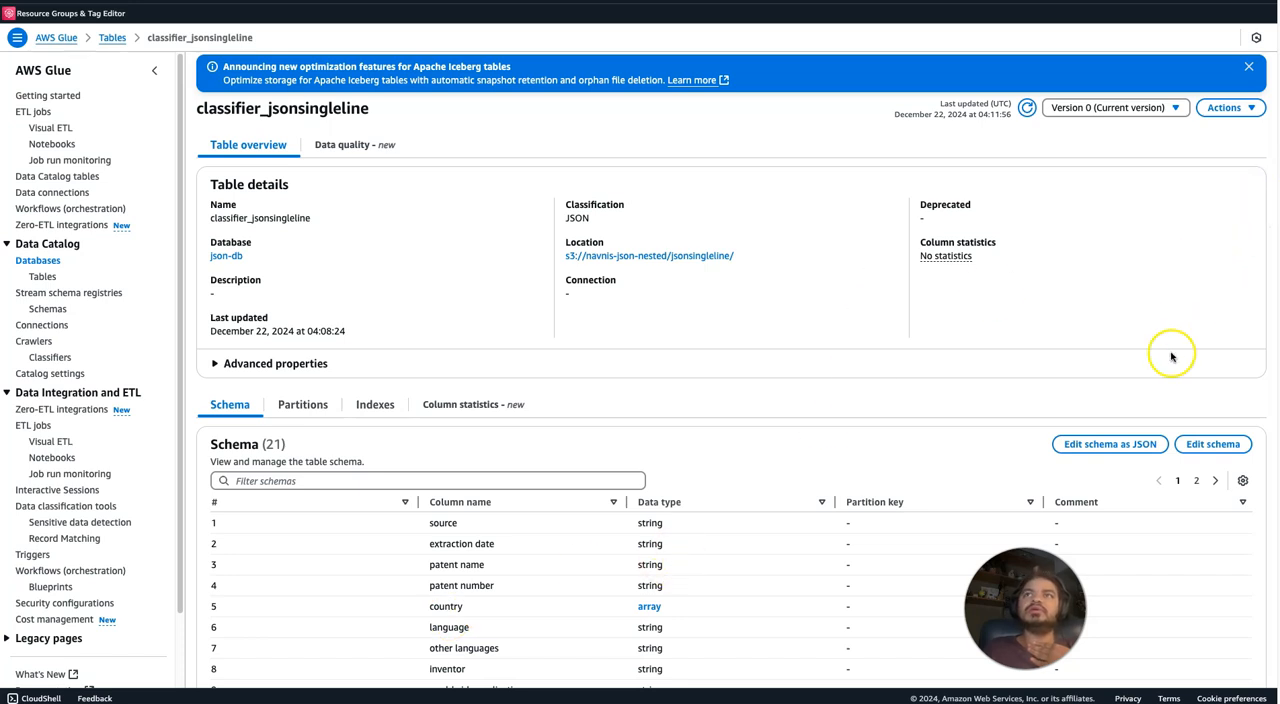
scroll(1171, 357, down, 1)
scroll(1171, 357, down, 4)
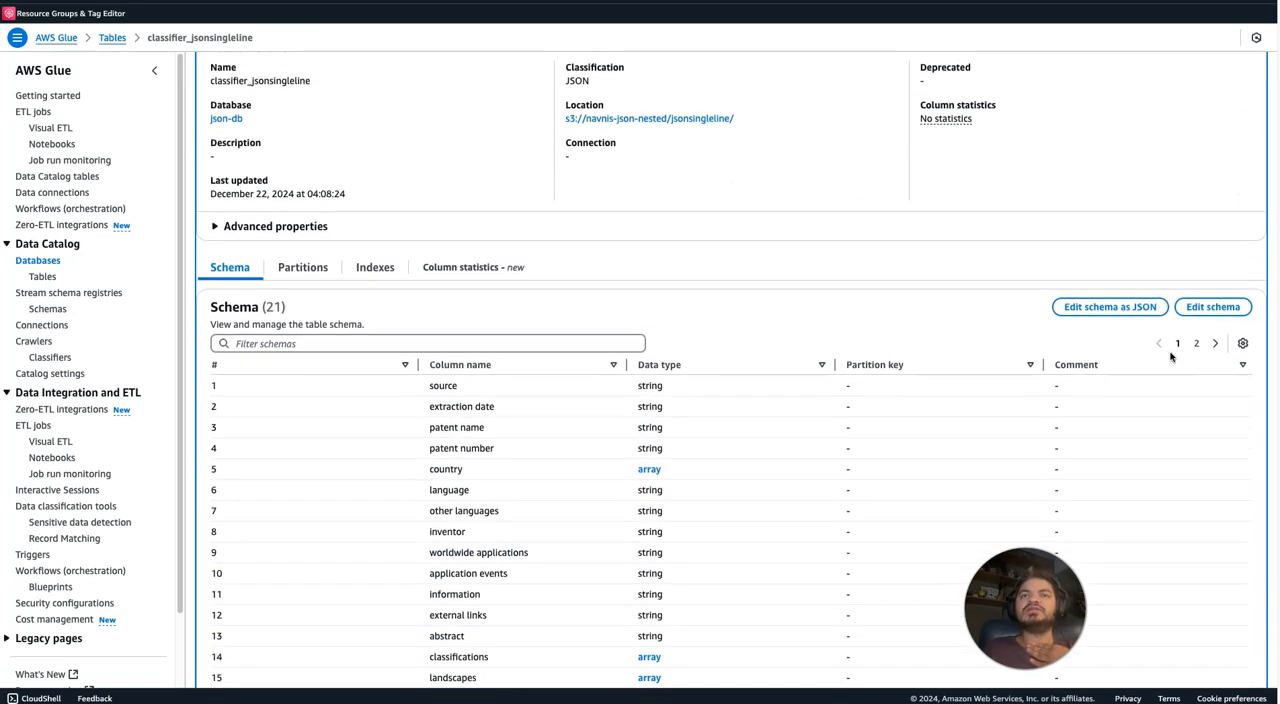
scroll(1171, 357, up, 5)
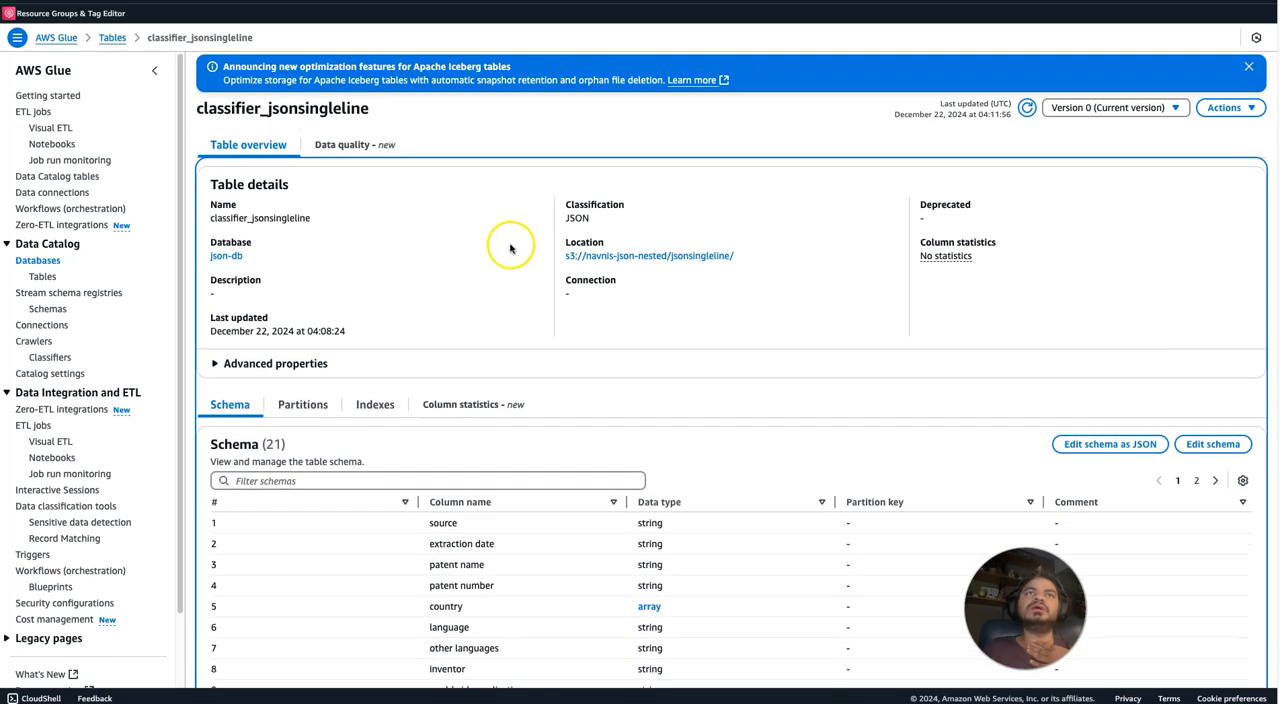
Return to the Data Catalog databases list and dismiss the crawler and data source notifications.
click(40, 262)
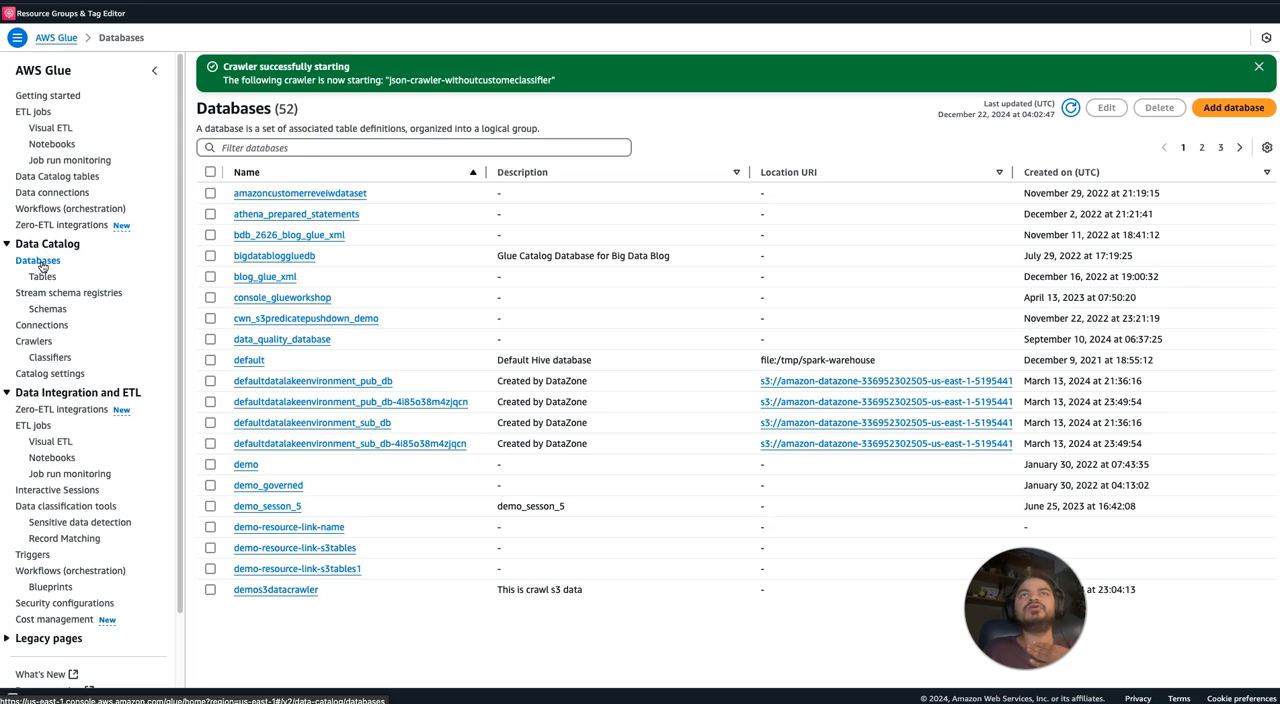
click(1260, 68)
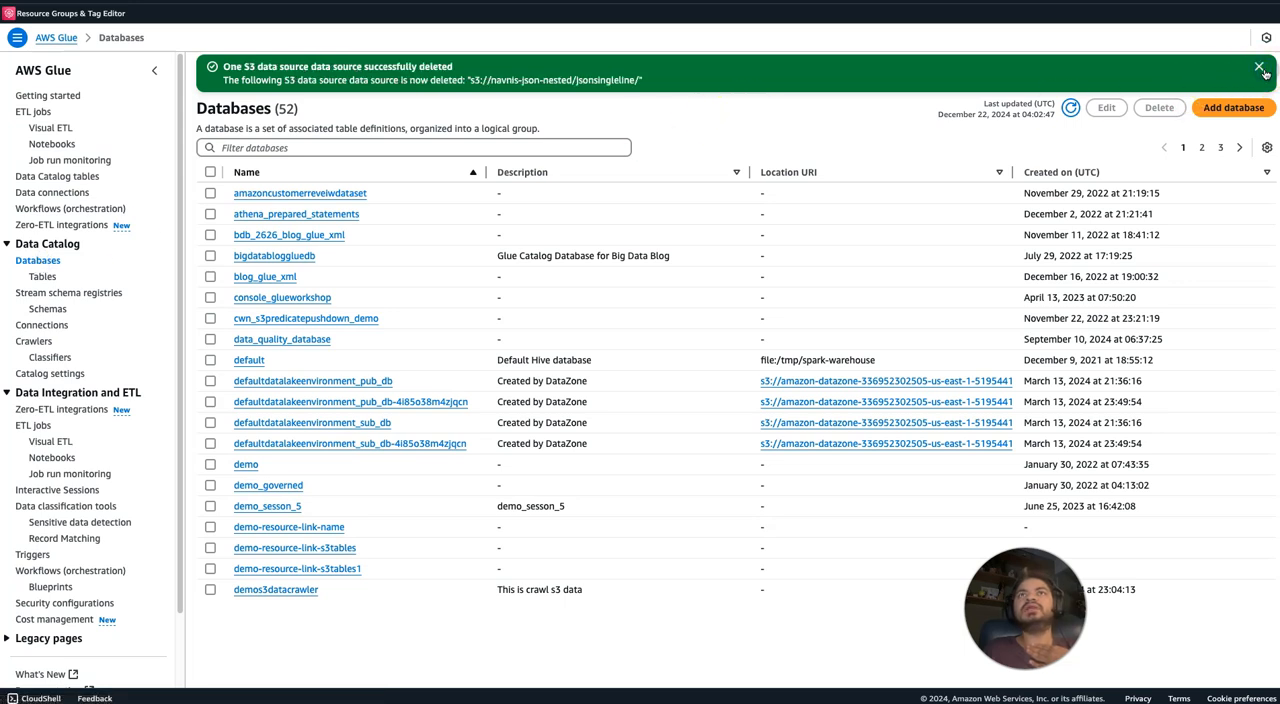
click(1258, 69)
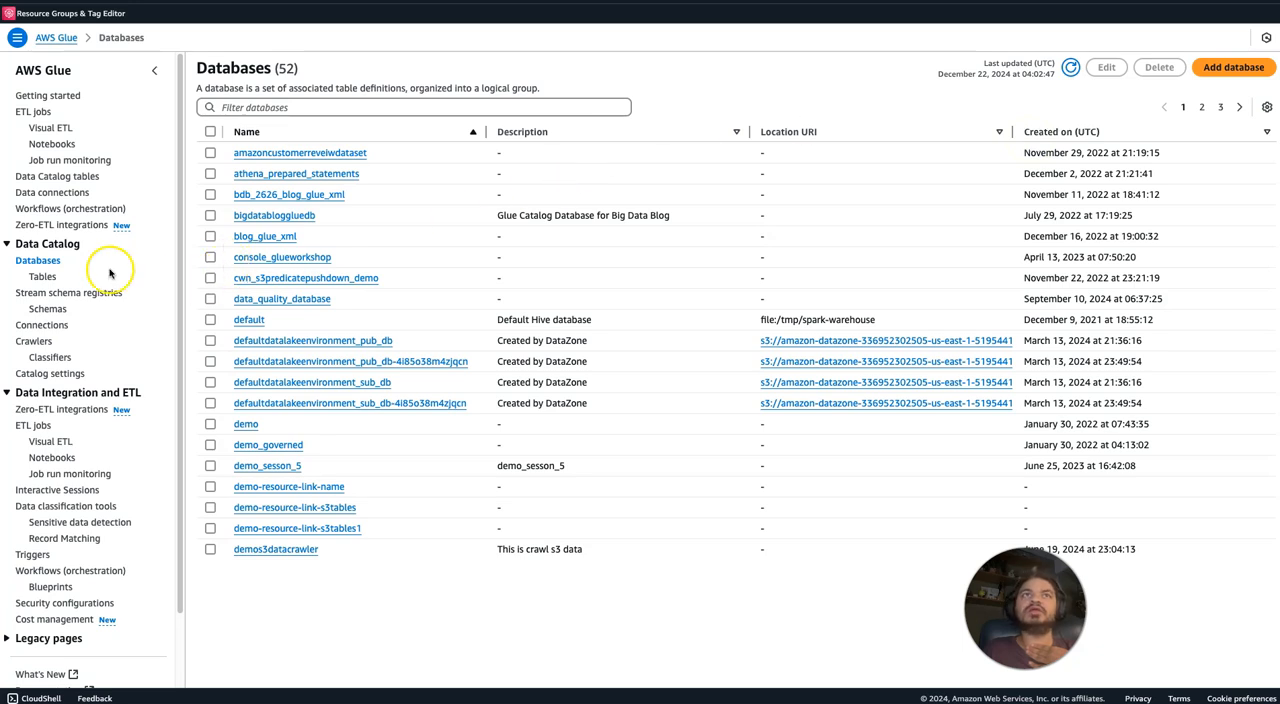
click(49, 264)
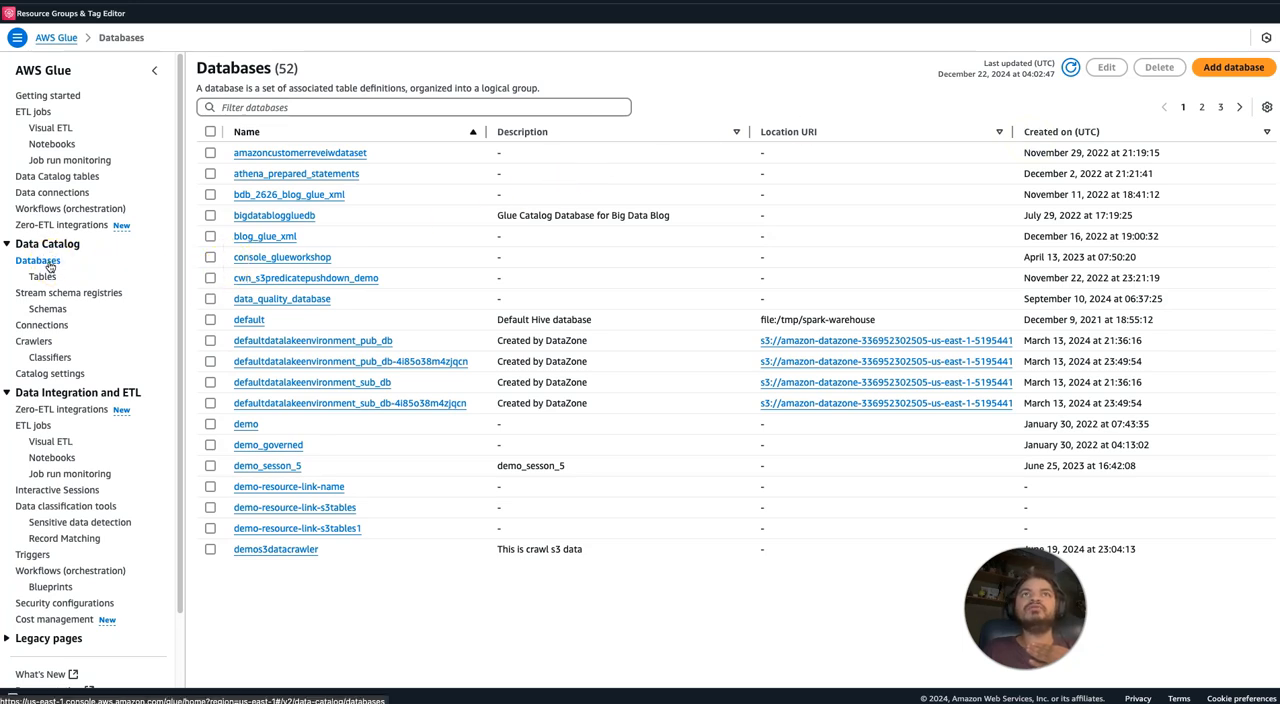
click(295, 107)
text(db)
key(BackSpace)
key(BackSpace)
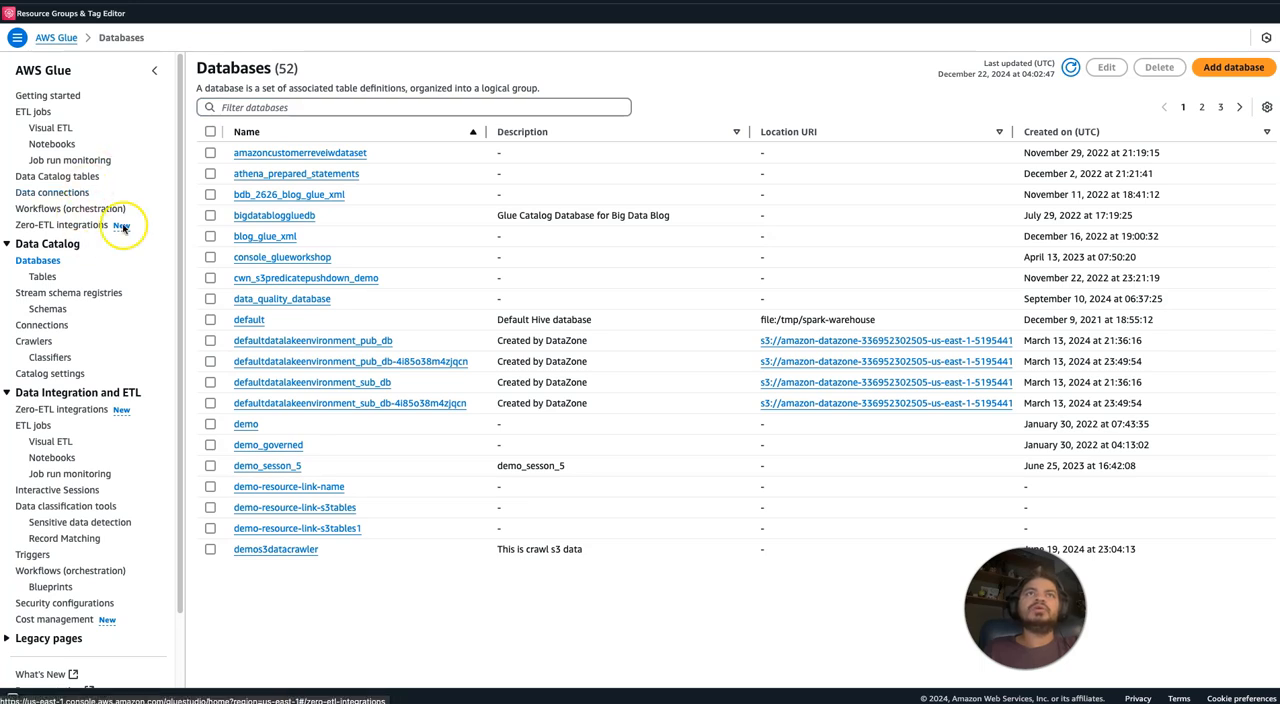
Filter the databases list for js and open the json-db database.
click(273, 107)
text(json)
click(249, 154)
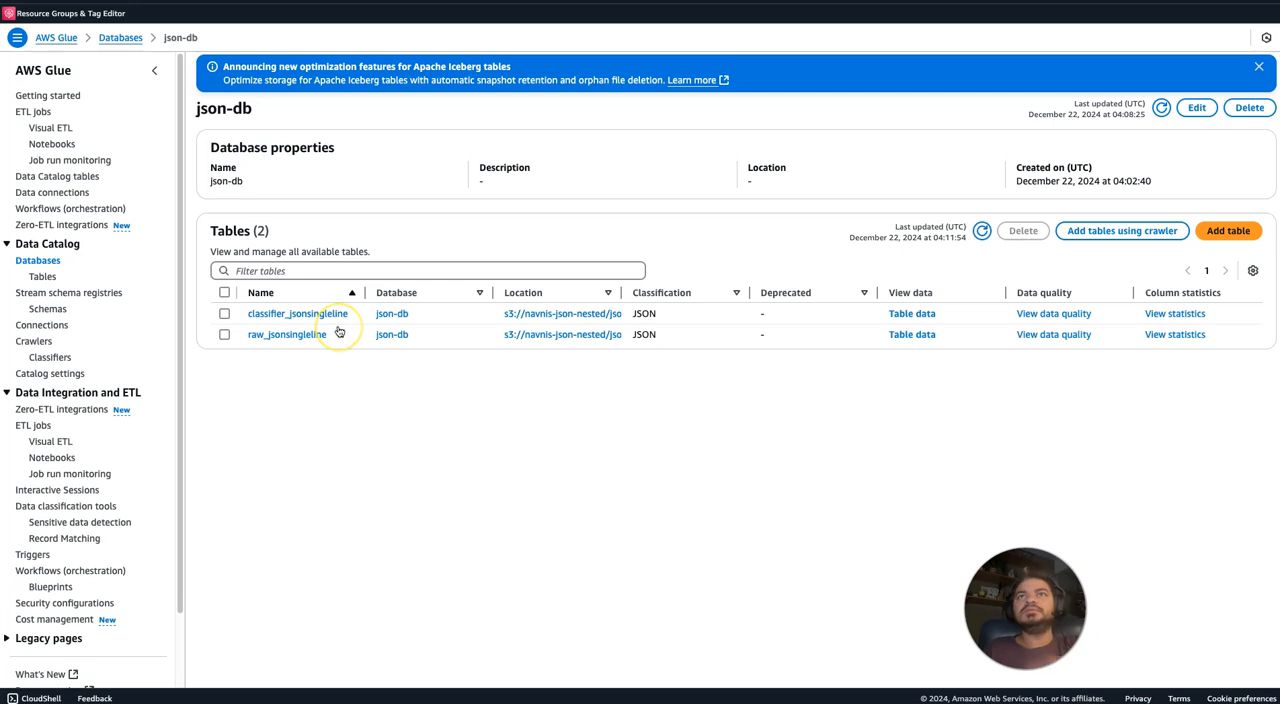
Preview the classifier_jsonsingleline table data in Athena and examine the country values in the query results.
click(930, 314)
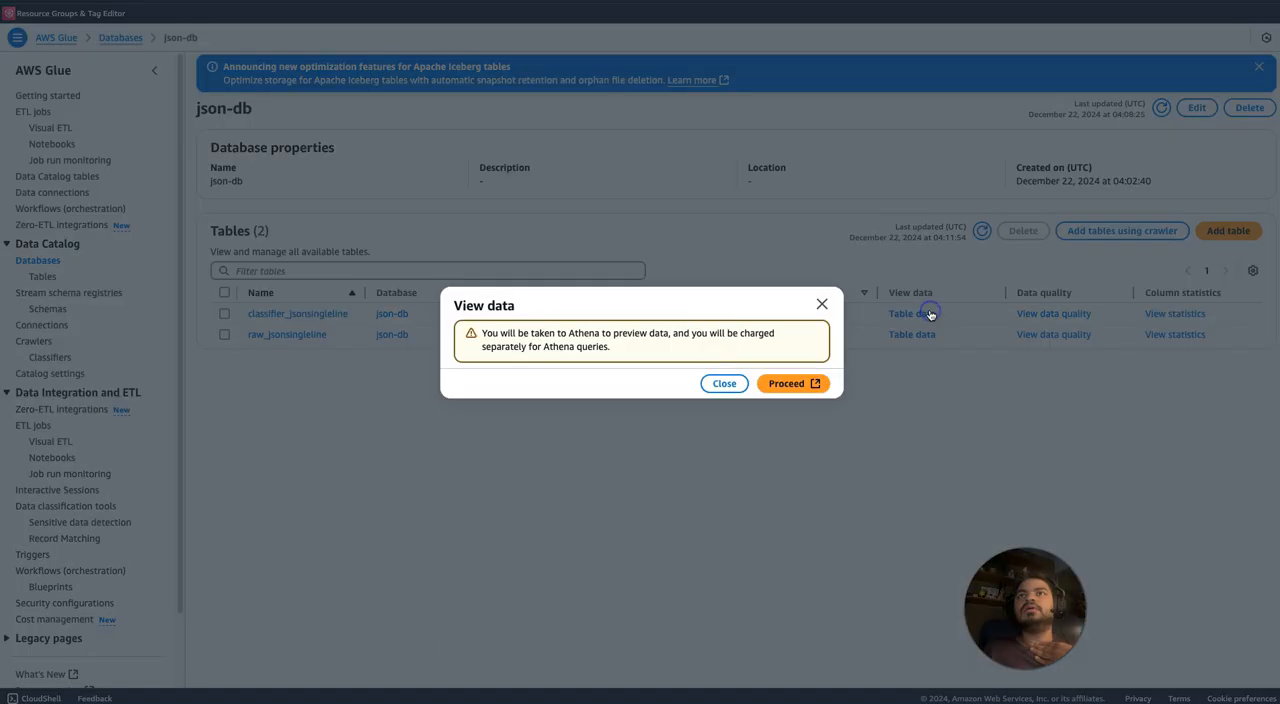
click(778, 382)
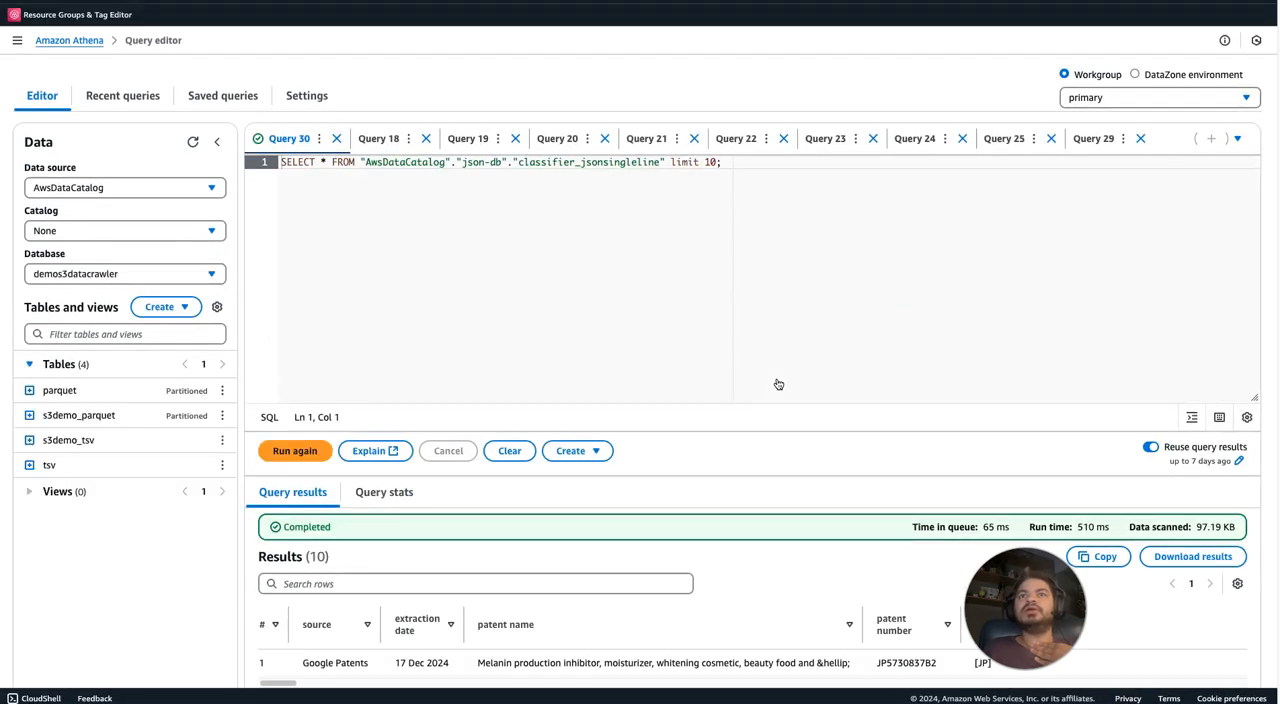
scroll(640, 400, down, 3)
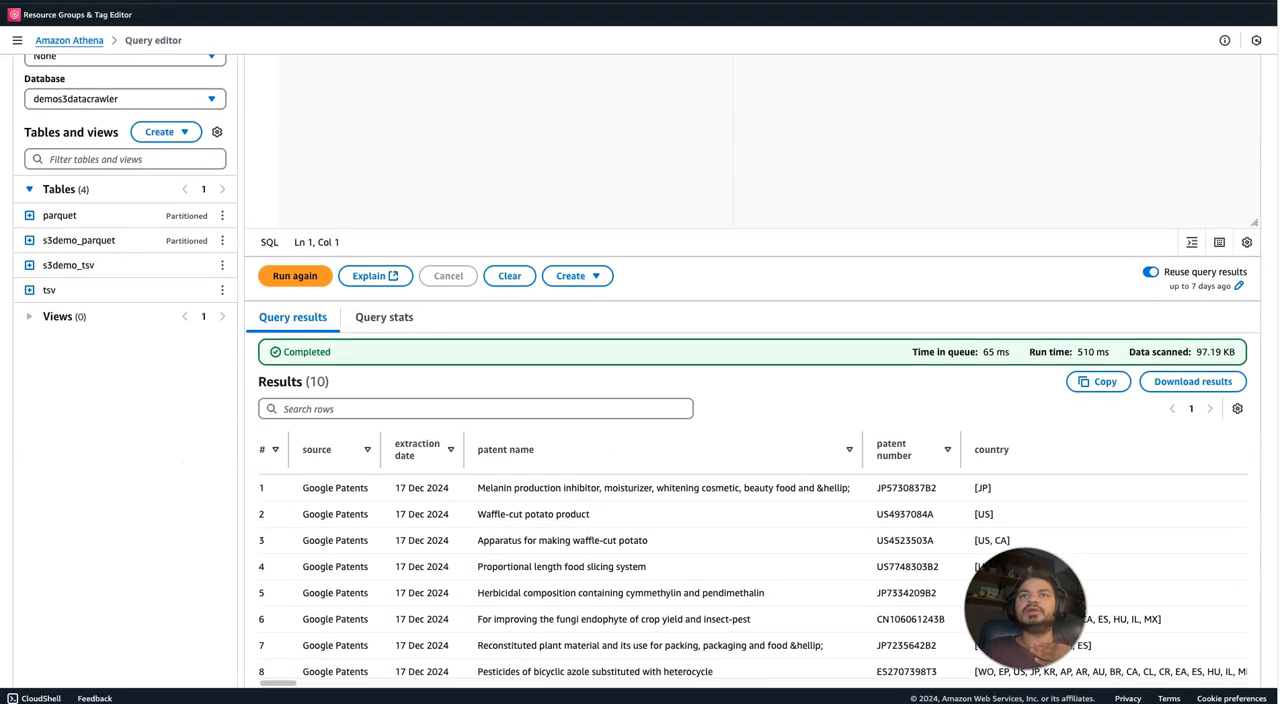
click(974, 390)
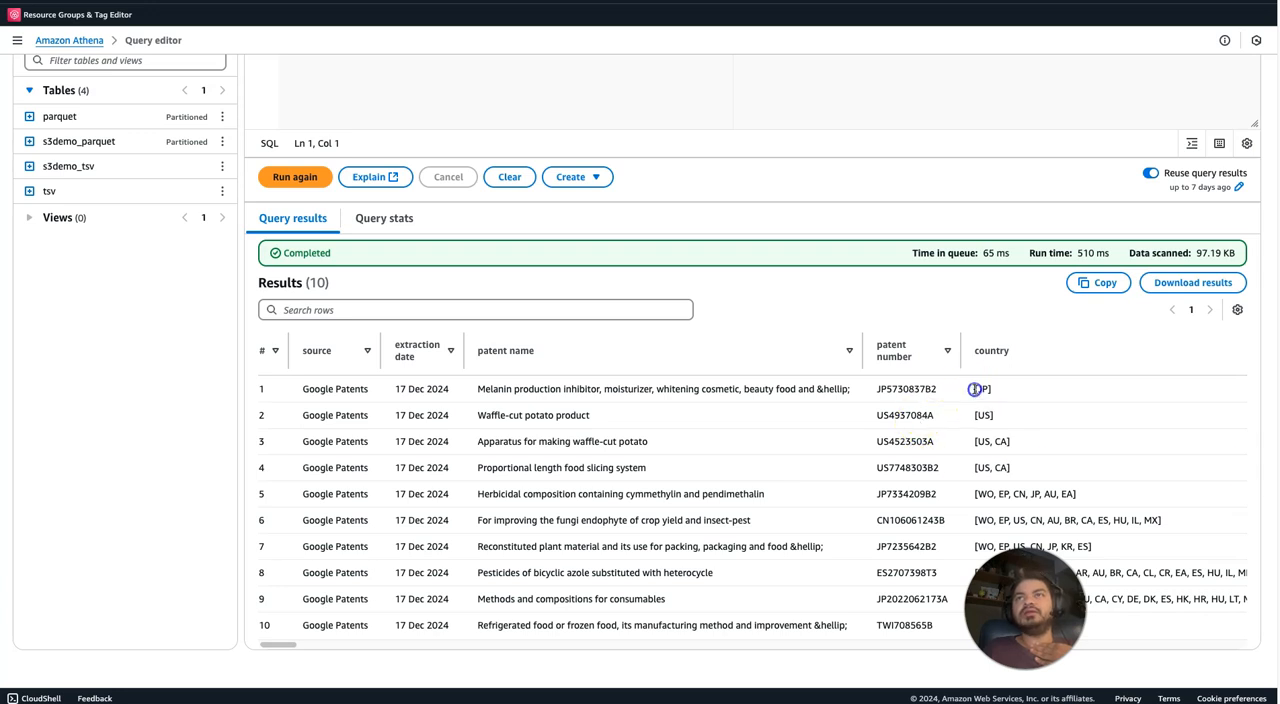
drag(974, 420, 1014, 444)
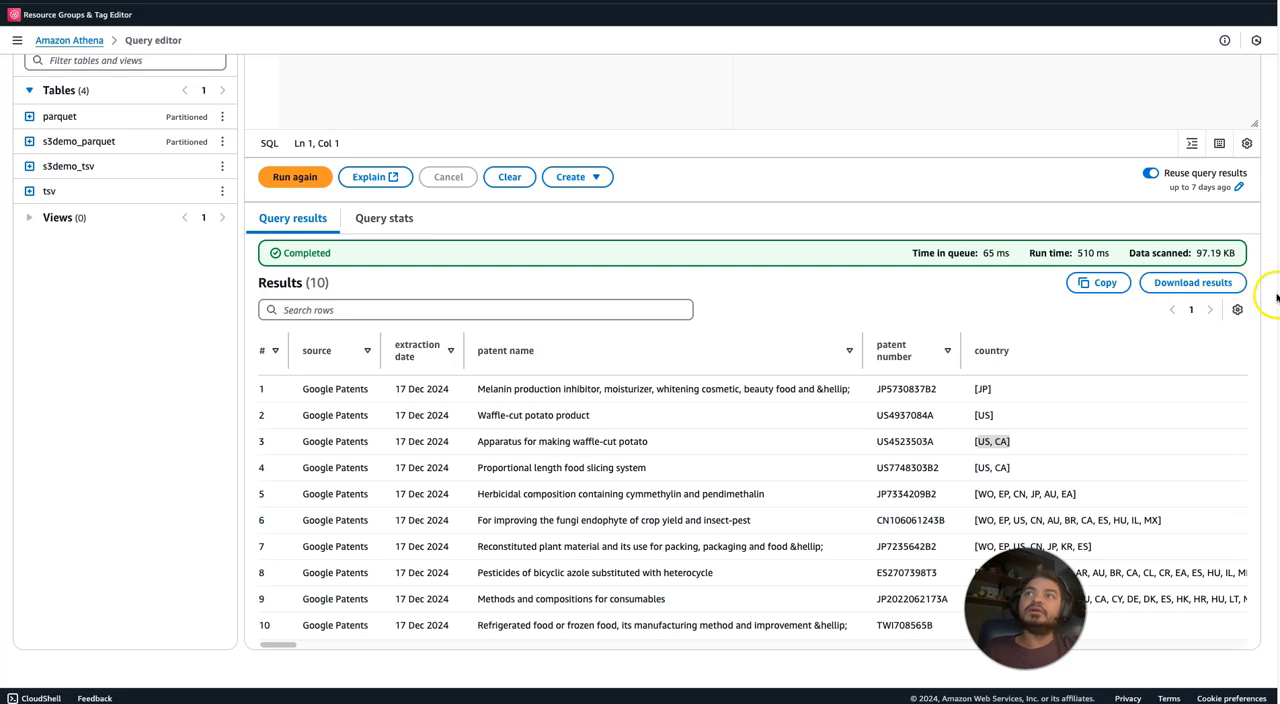
Replace the SELECT query in the editor with the copied query that unnests the patent array columns.
scroll(1276, 297, up, 3)
scroll(1274, 297, up, 3)
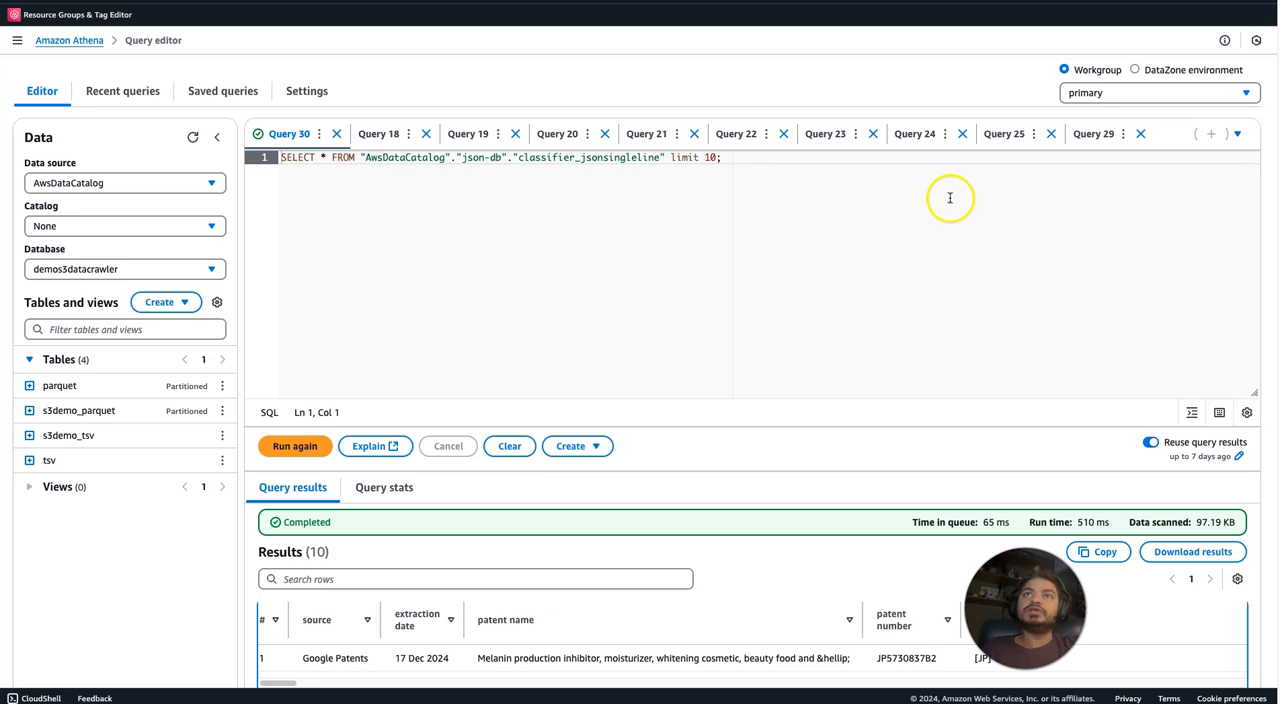
drag(732, 162, 230, 156)
key(ctrl+v)
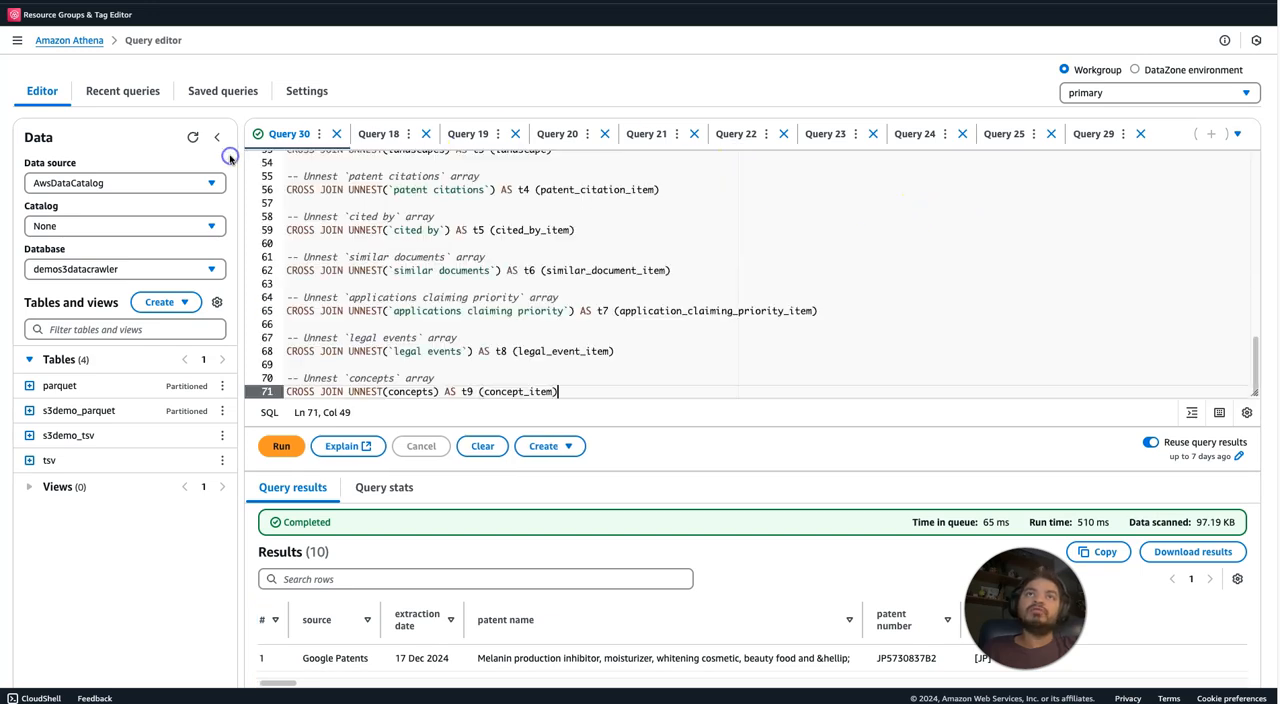
Replace the backticks around extraction date and patent name in the SELECT list with double quotes.
drag(1255, 370, 1227, 171)
click(310, 184)
text("extraction date`,)
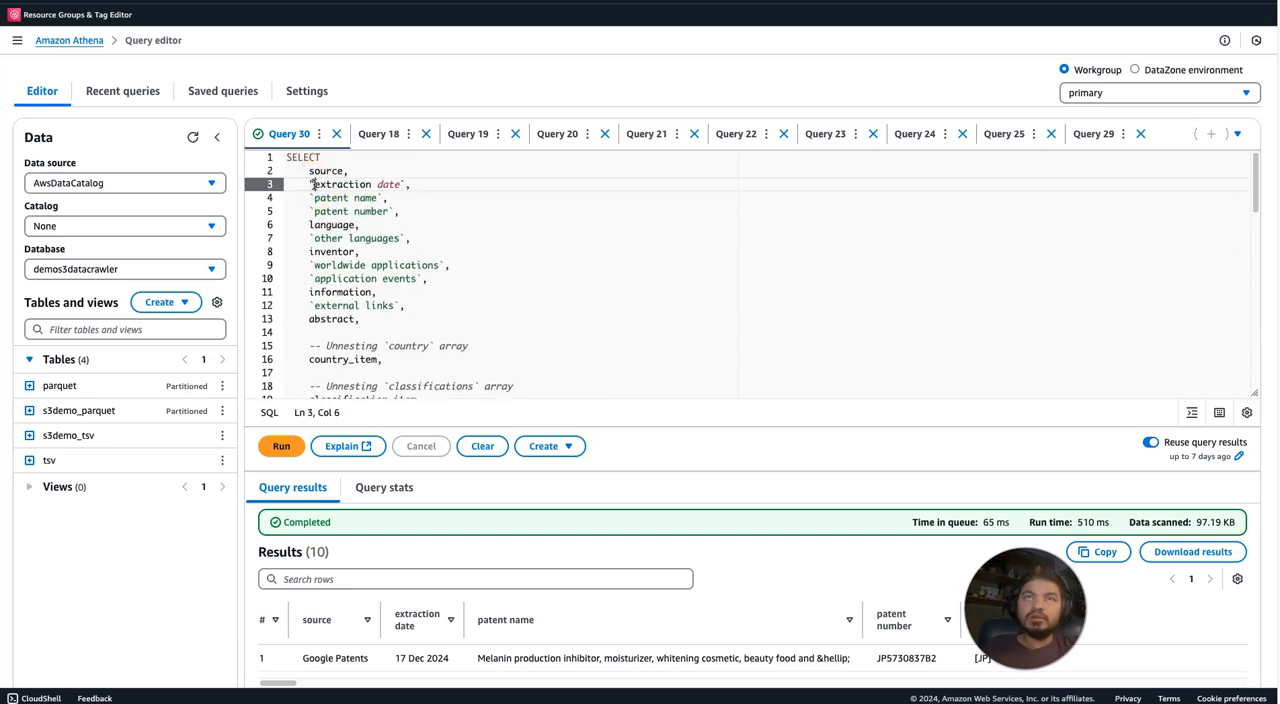
click(404, 186)
key(BackSpace)
text(")
click(310, 198)
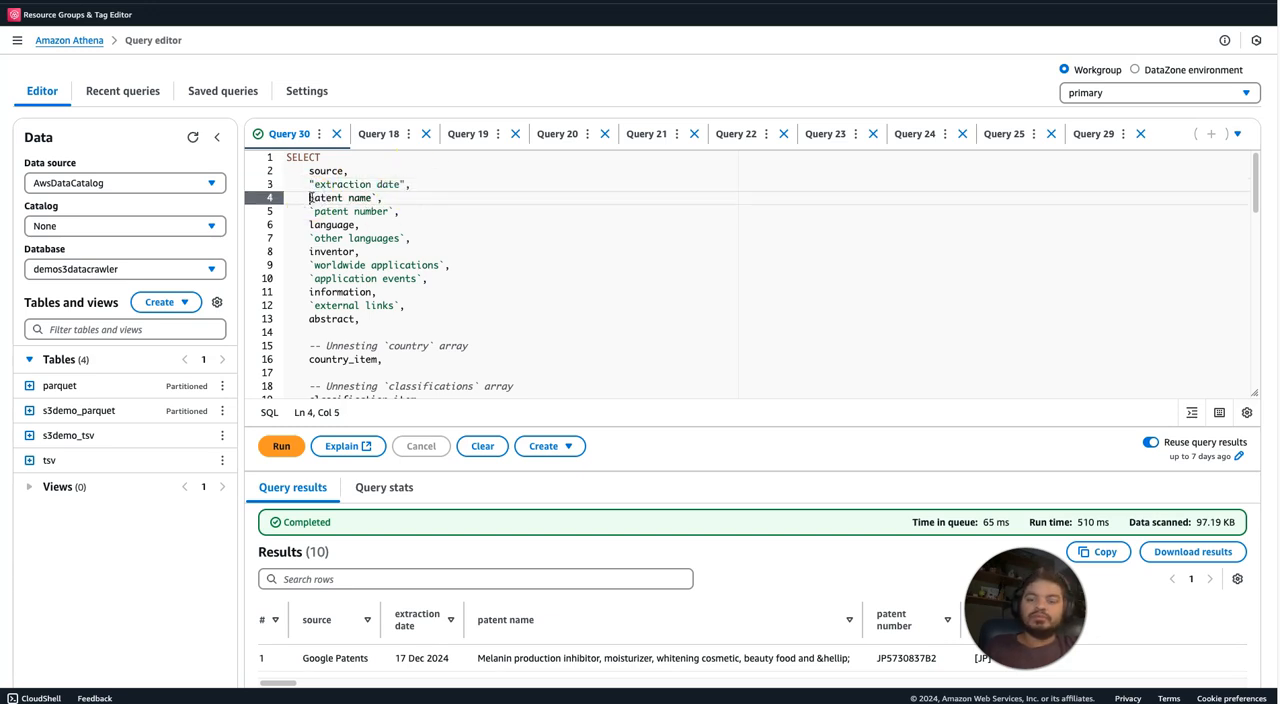
text(")
click(380, 198)
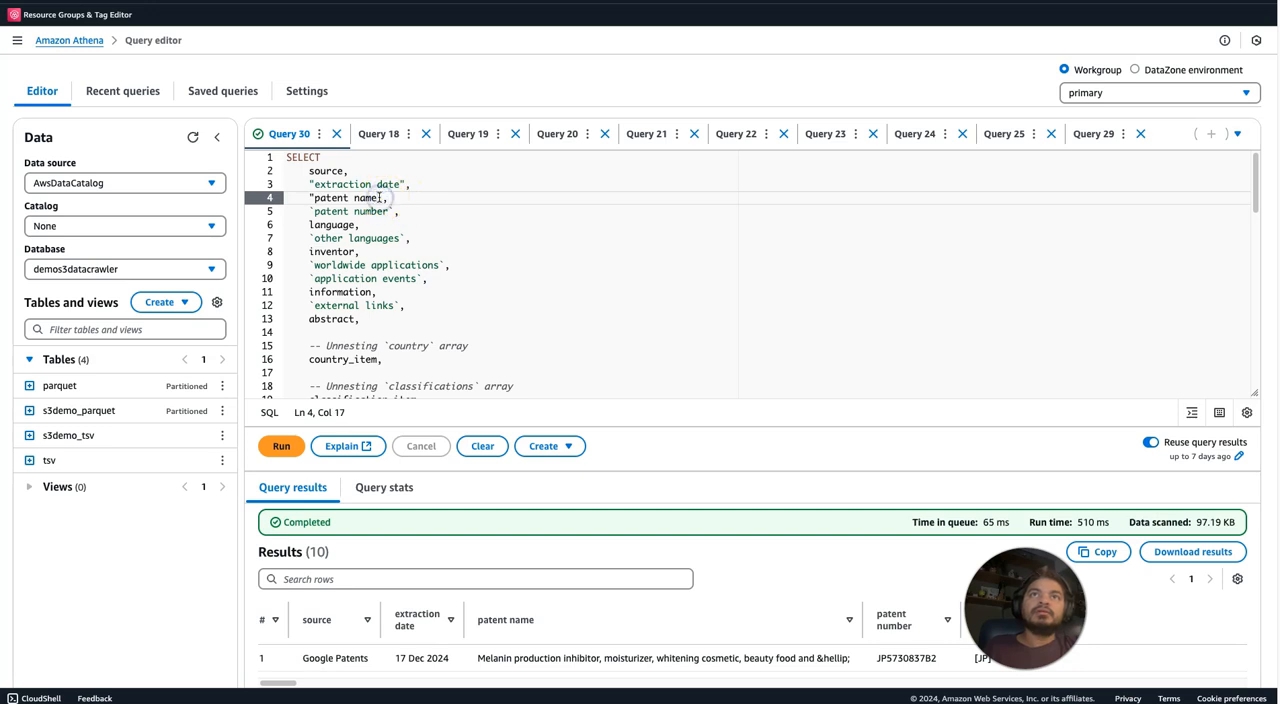
Replace the backticks around patent number and other languages in the SELECT list with double quotes.
click(311, 211)
key(BackSpace)
text(")
click(393, 211)
key(Delete)
text(")
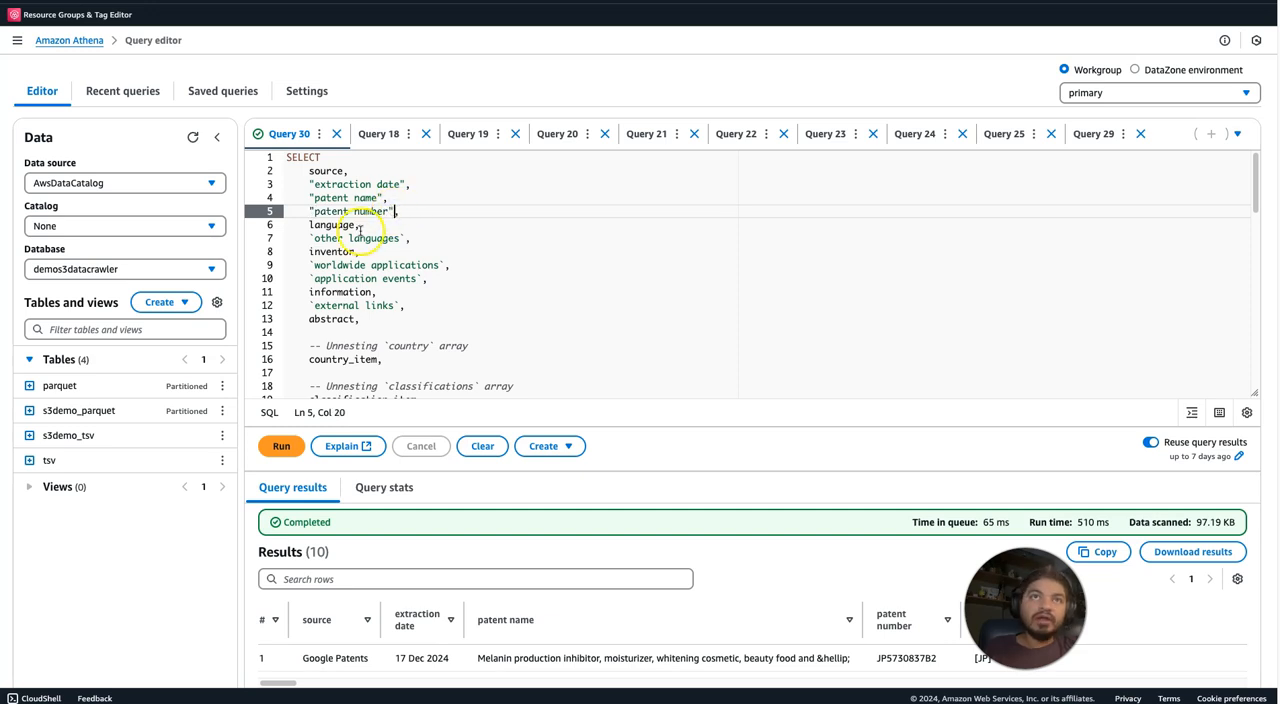
click(311, 238)
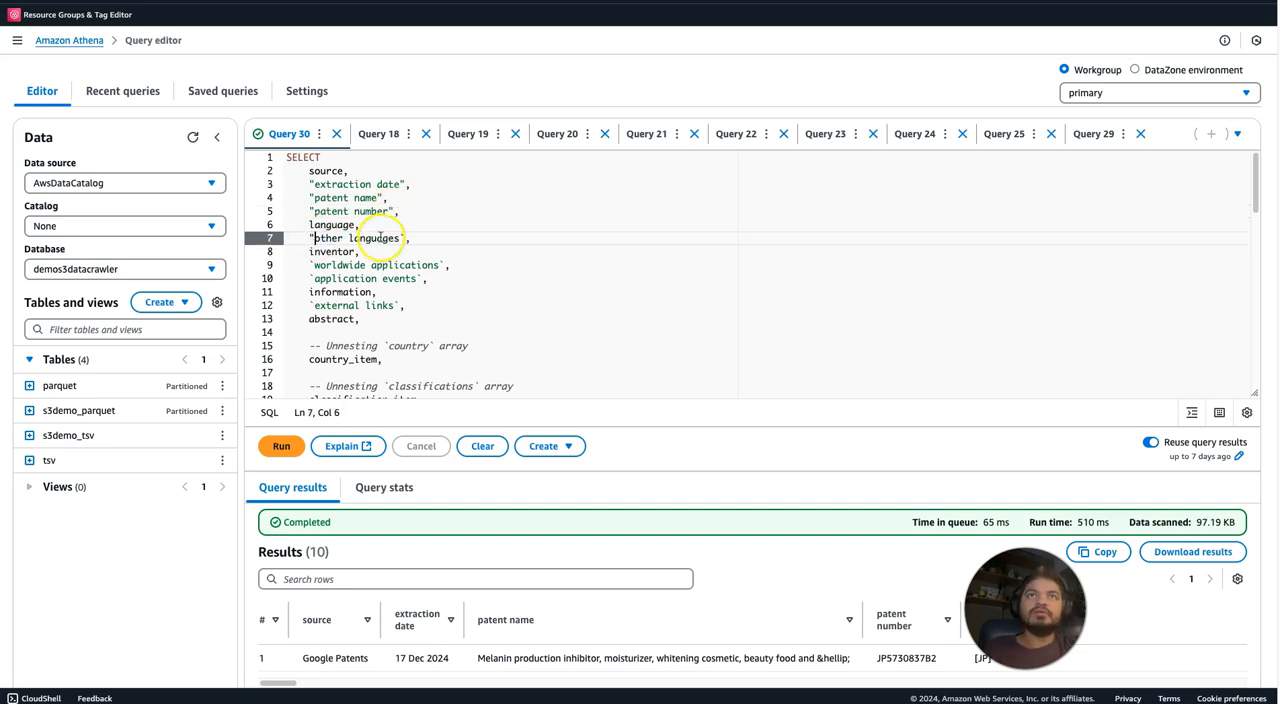
click(404, 237)
text(")
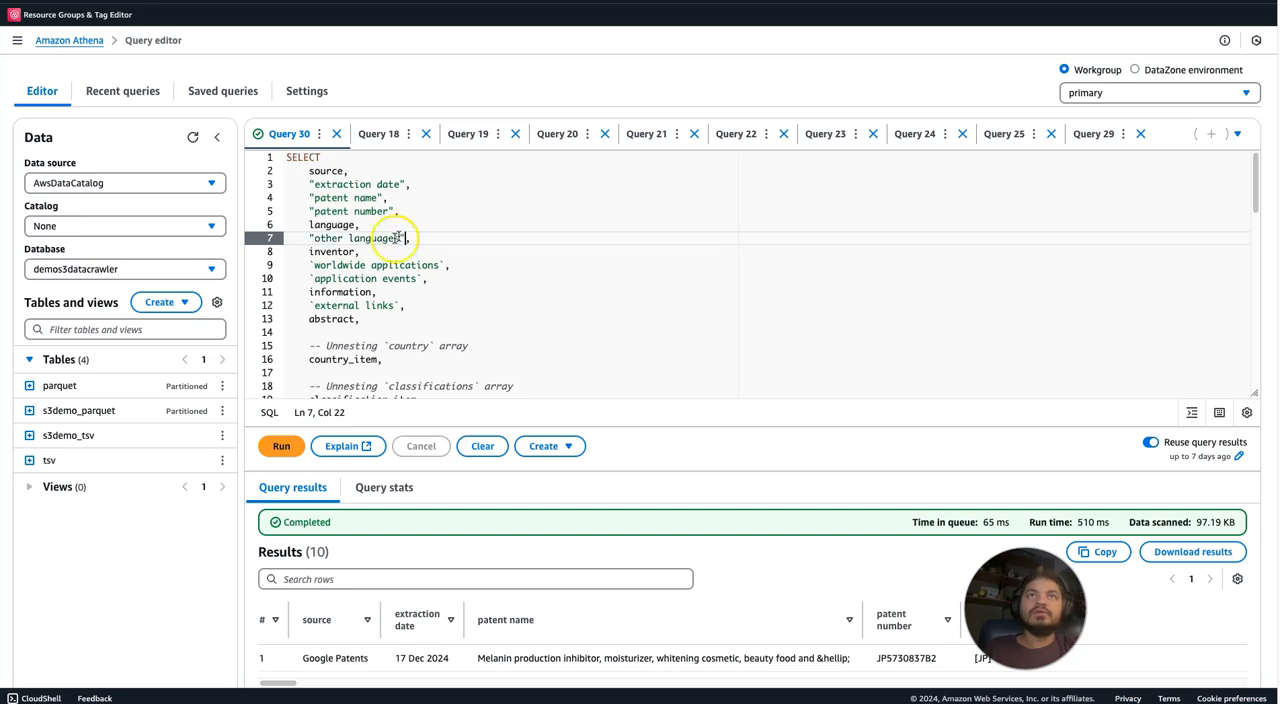
Enclose worldwide applications in double quotes and application events in single quotes instead of backticks.
click(316, 265)
key(BackSpace)
text(")
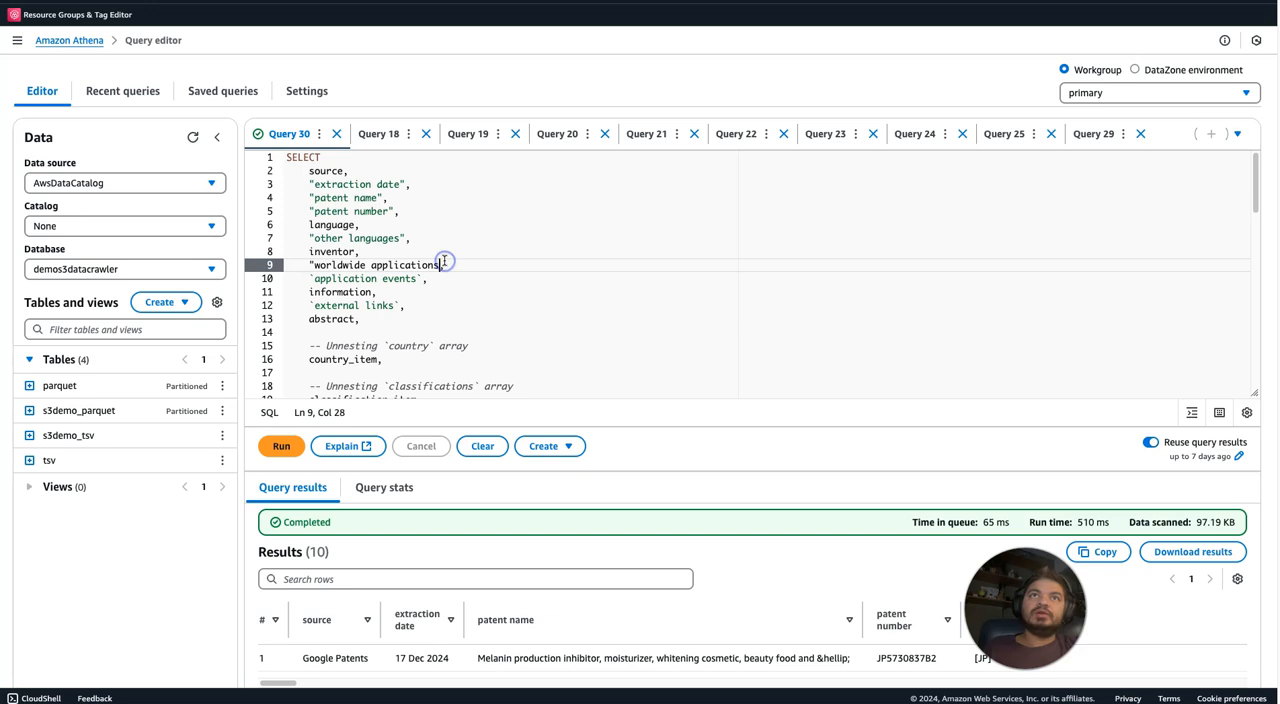
click(313, 278)
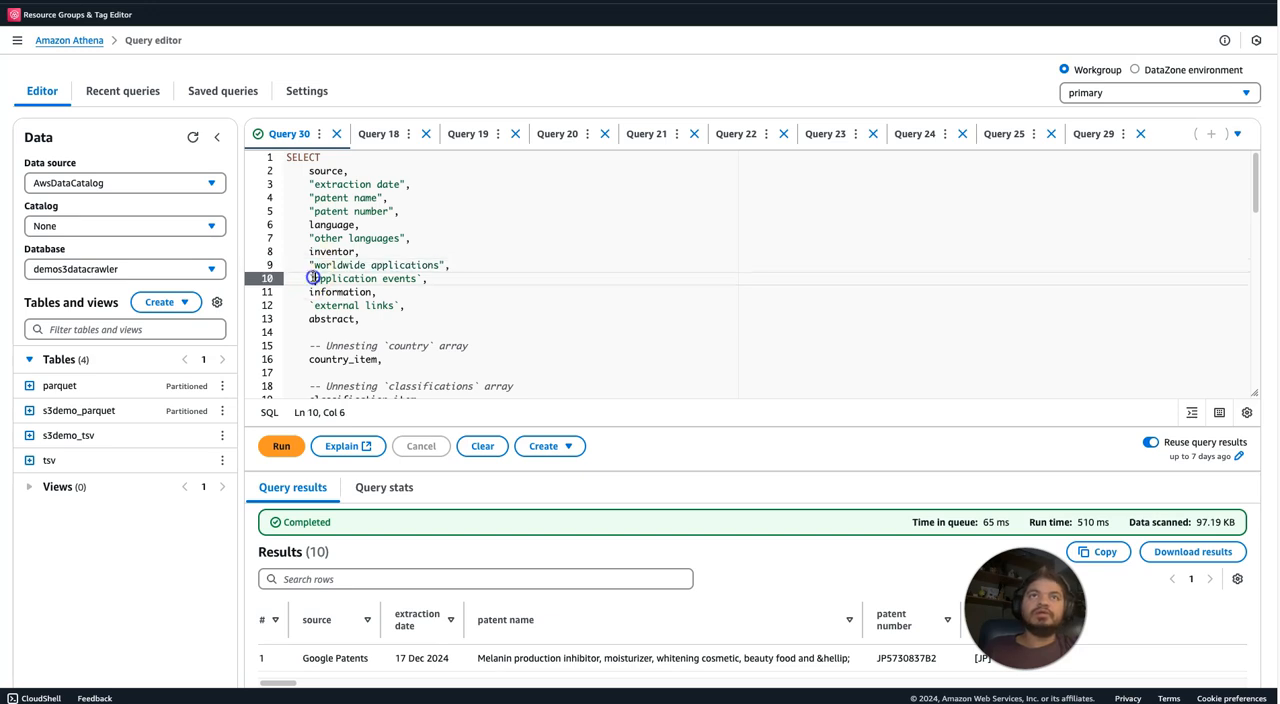
click(421, 279)
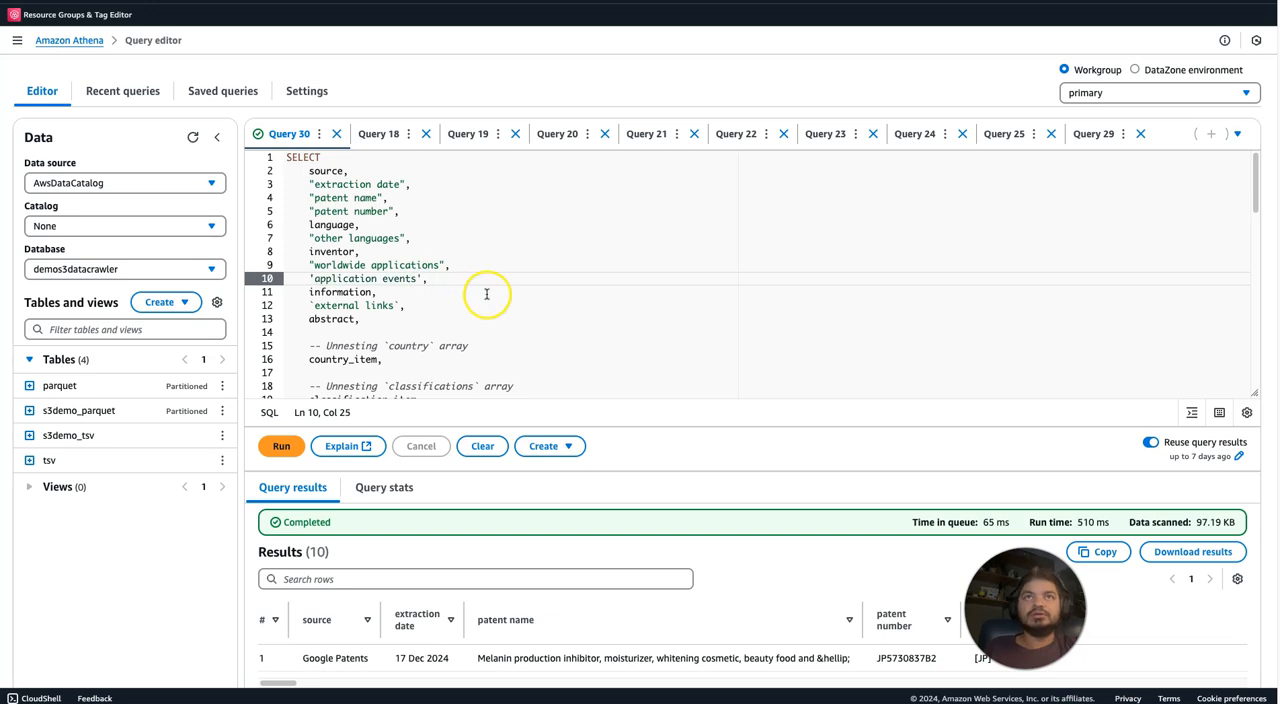
Replace the backticks around external links in the SELECT list with single quotes.
click(487, 294)
click(313, 305)
key(BackSpace)
text(')
click(398, 305)
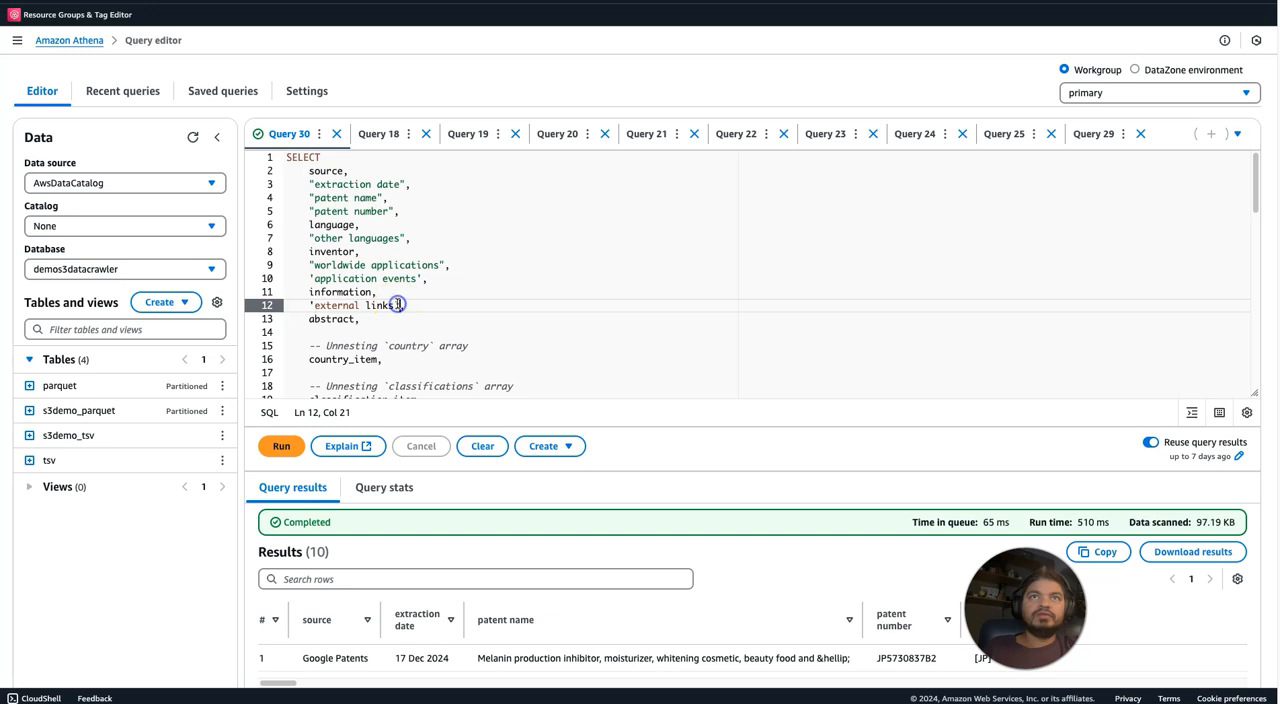
text(')
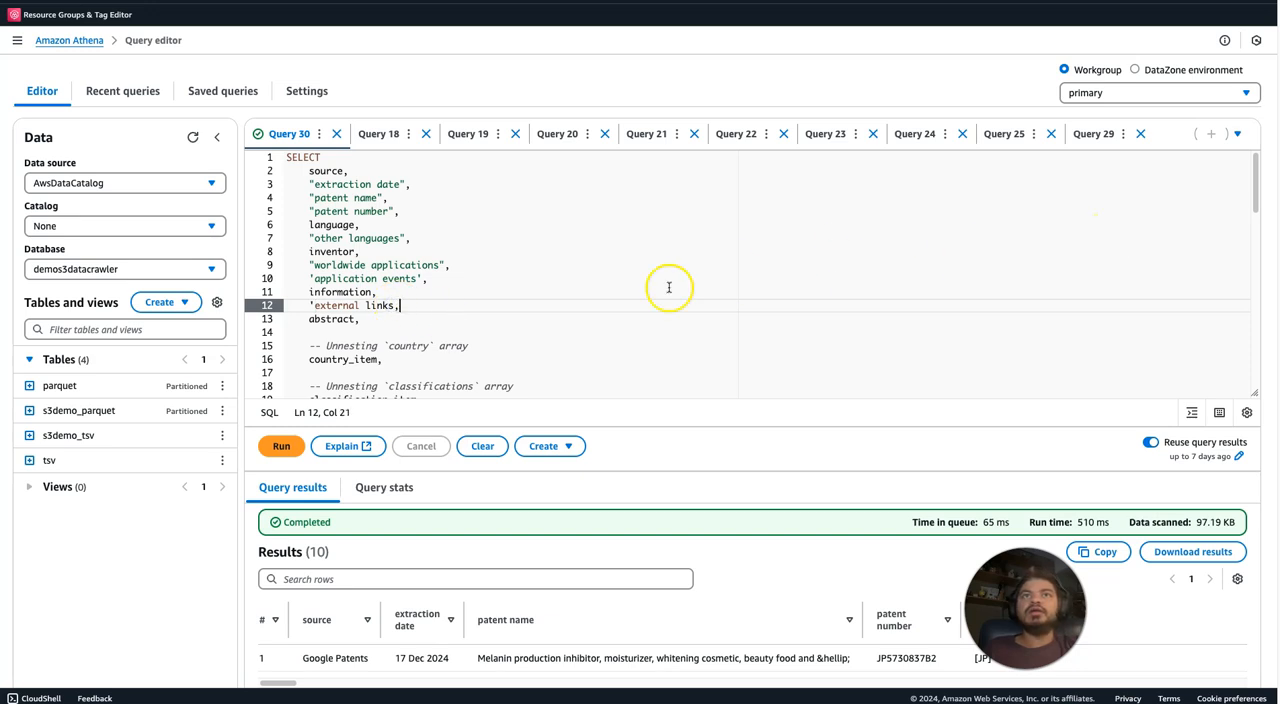
click(393, 305)
text(')
click(480, 303)
Comment out the classification_item, landscape.thumbnail and landscape.full lines in the SELECT list.
drag(1255, 176, 1255, 196)
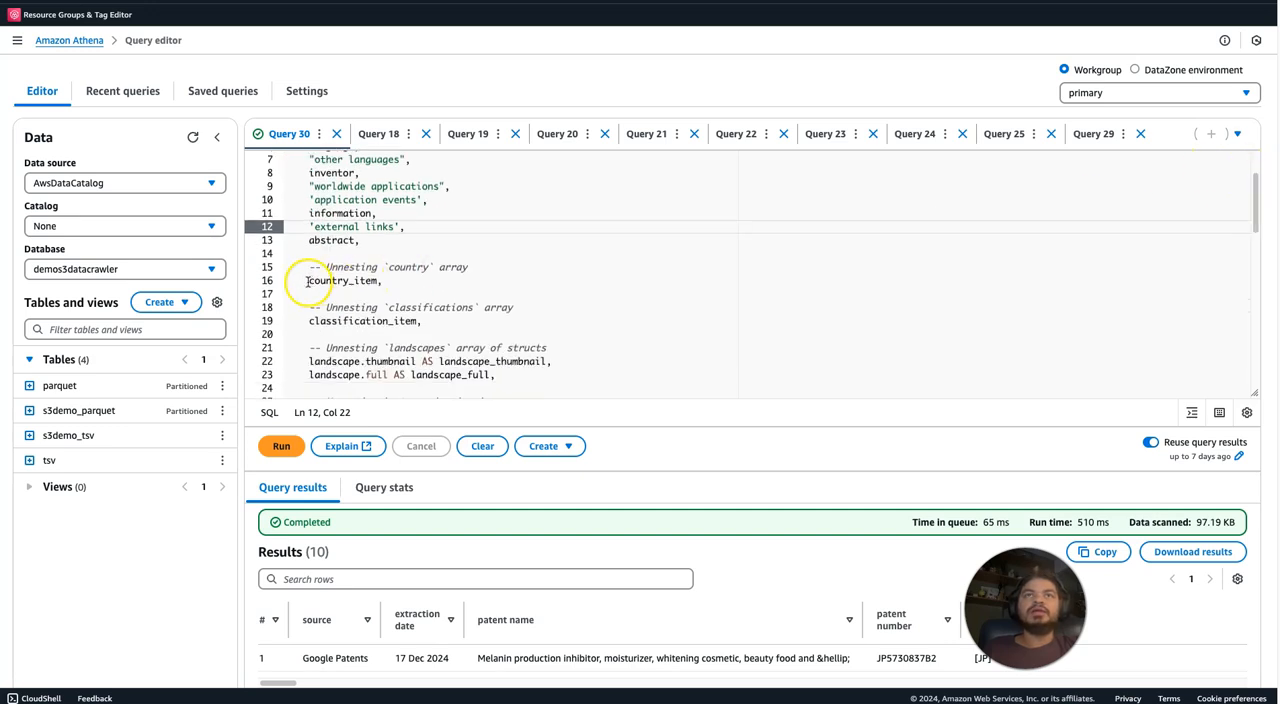
click(309, 322)
text(--)
click(307, 362)
text(--)
click(309, 375)
text(--)
Comment out the patent_citation_item, cited_by_item, similar_document_item and application_claiming_priority_item lines in the SELECT list.
drag(1254, 205, 1252, 247)
click(305, 243)
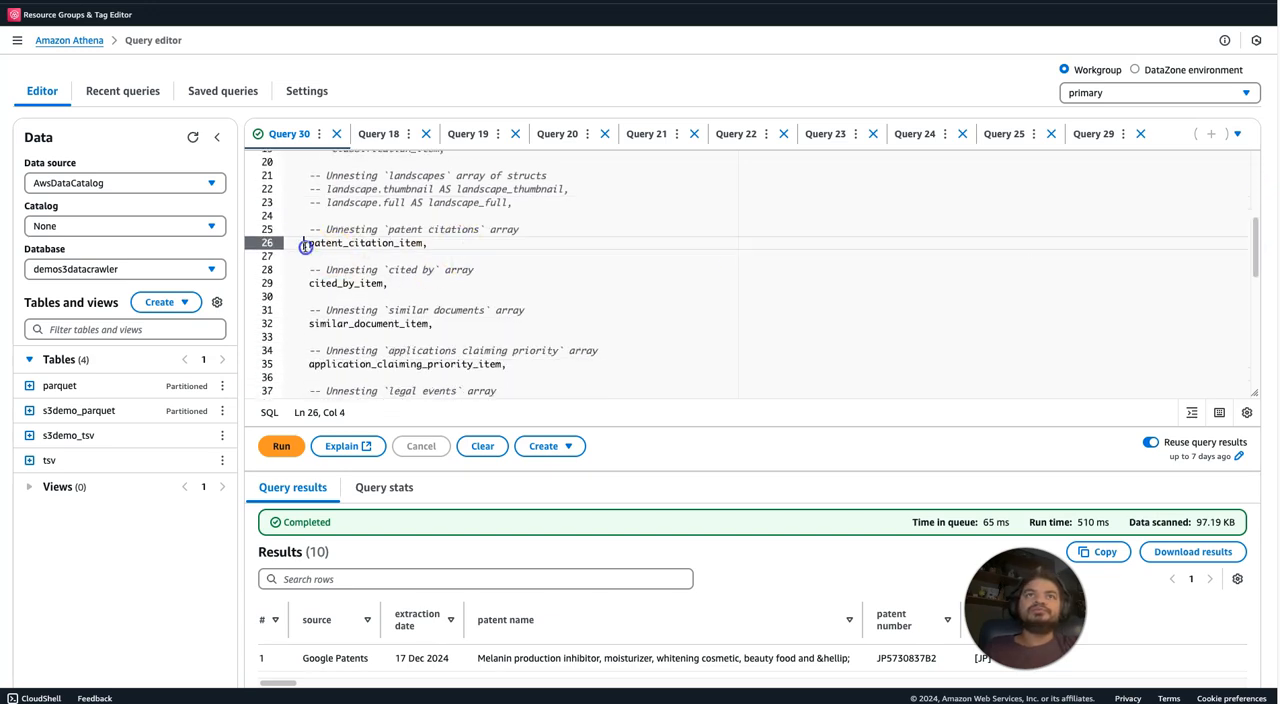
text(--)
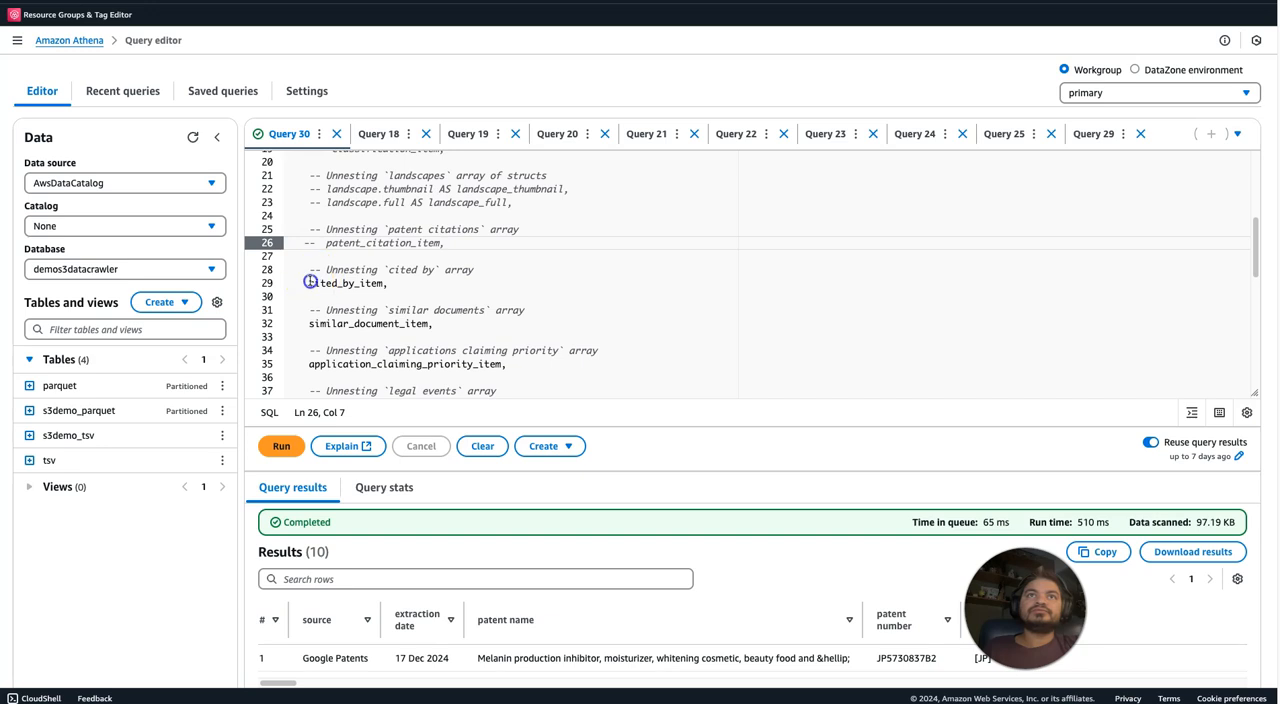
click(310, 283)
text(--)
click(311, 322)
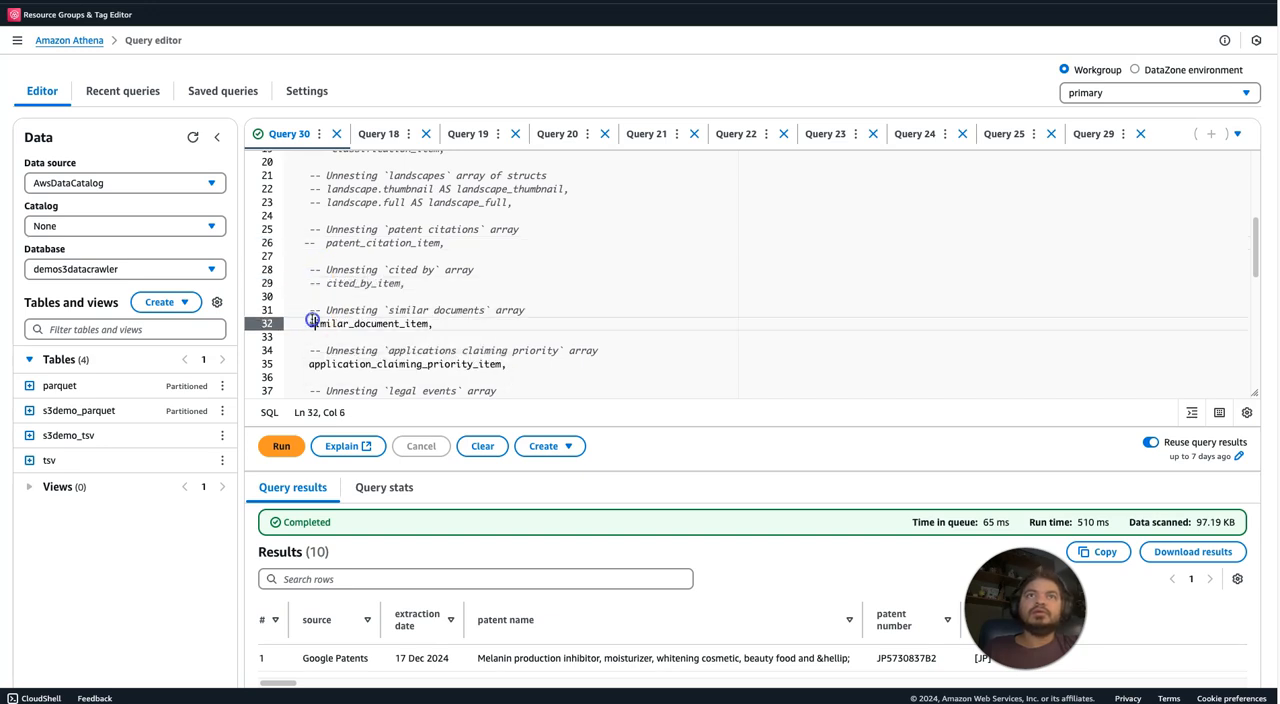
text(--)
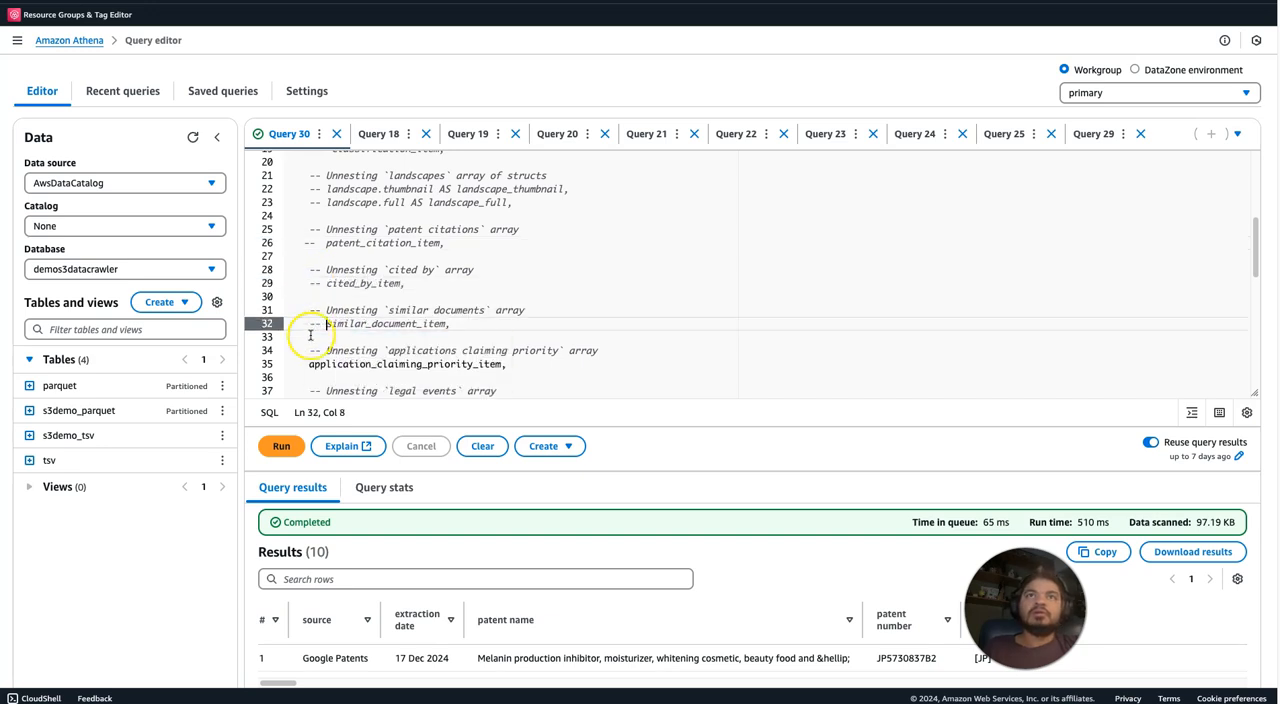
click(307, 363)
text(--)
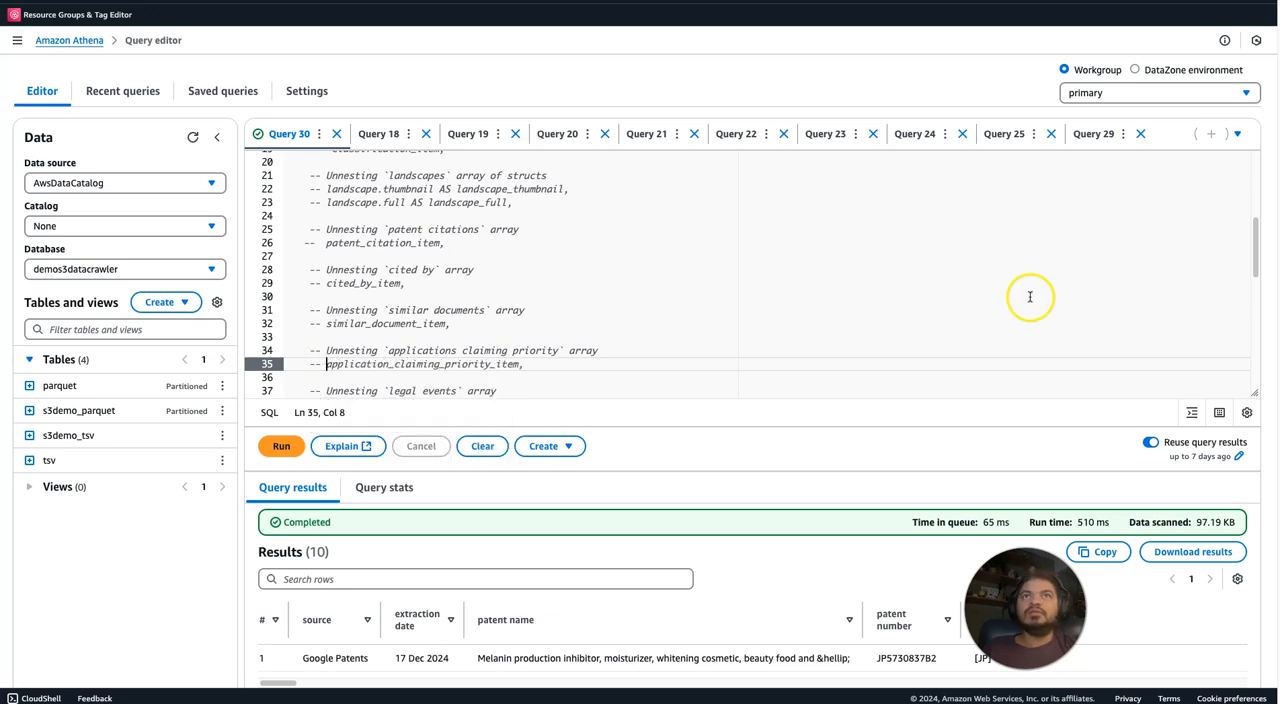
Comment out the legal_event_item and concept_item lines in the SELECT list.
drag(1251, 257, 1250, 303)
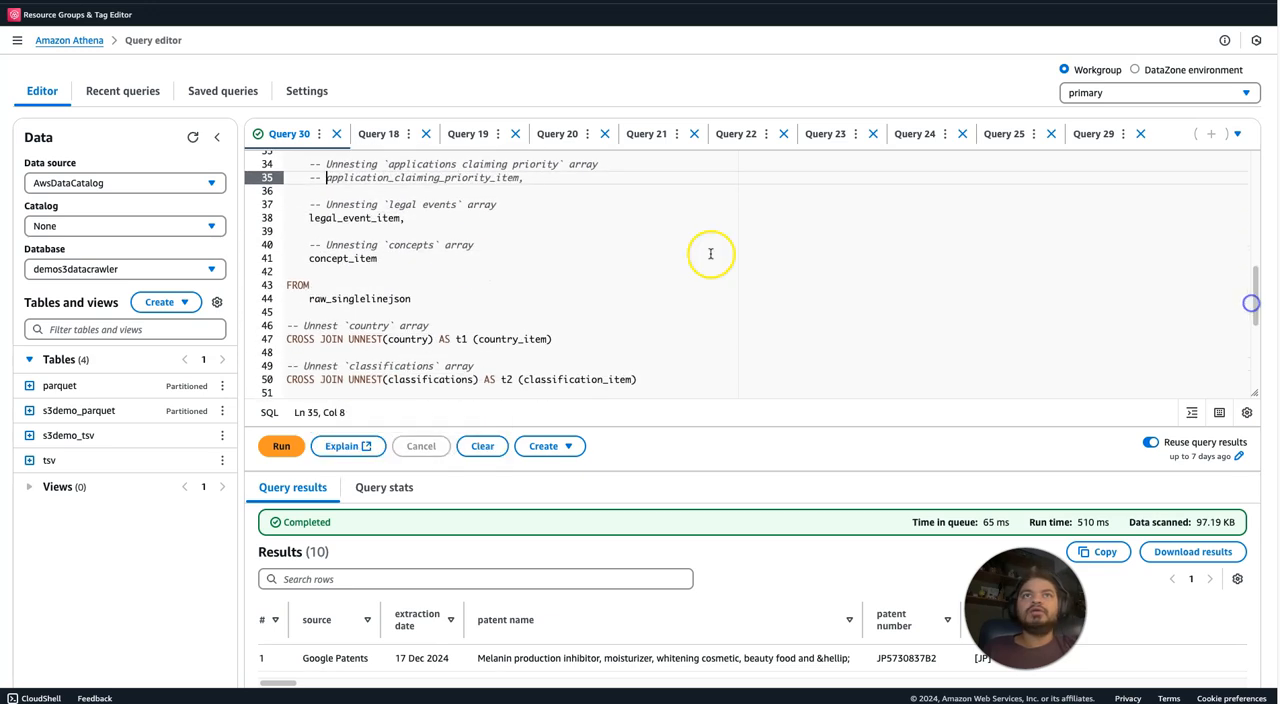
click(305, 218)
text(--)
click(308, 256)
text(--)
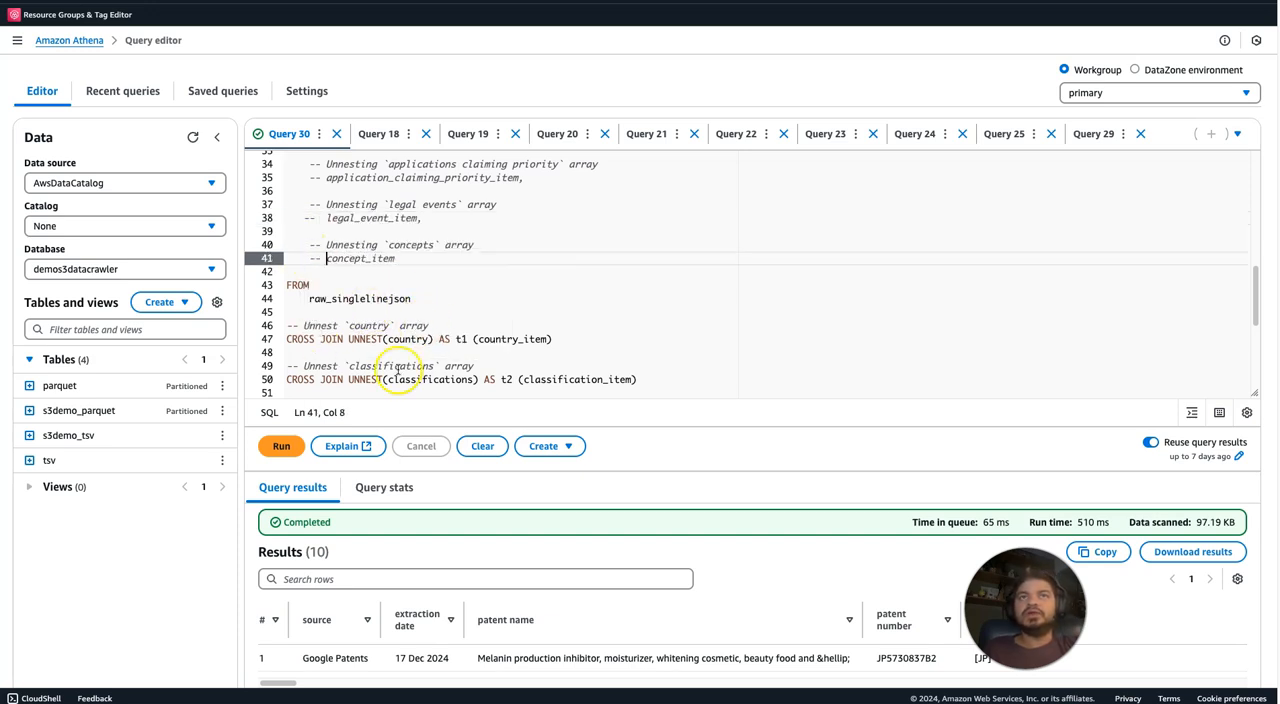
Comment out the CROSS JOIN UNNEST lines for classifications, landscapes, patent citations, cited by and similar documents.
click(285, 380)
text(--)
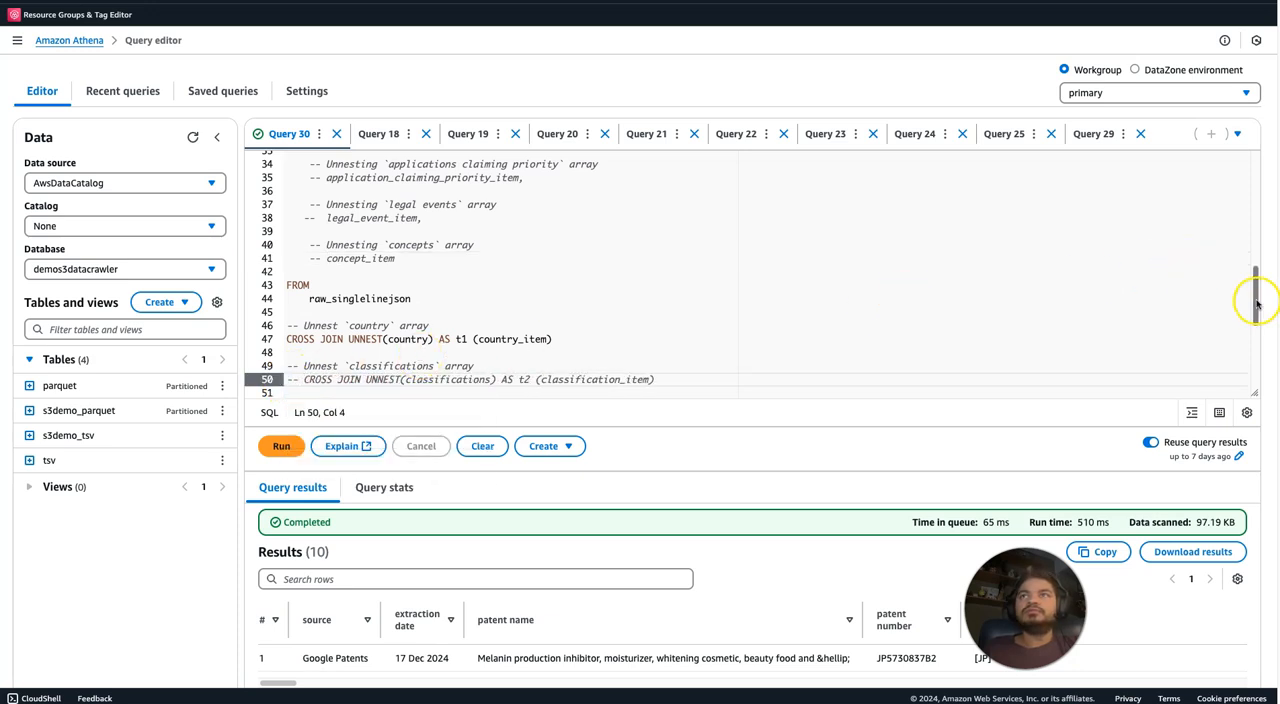
scroll(1257, 304, down, 3)
click(287, 266)
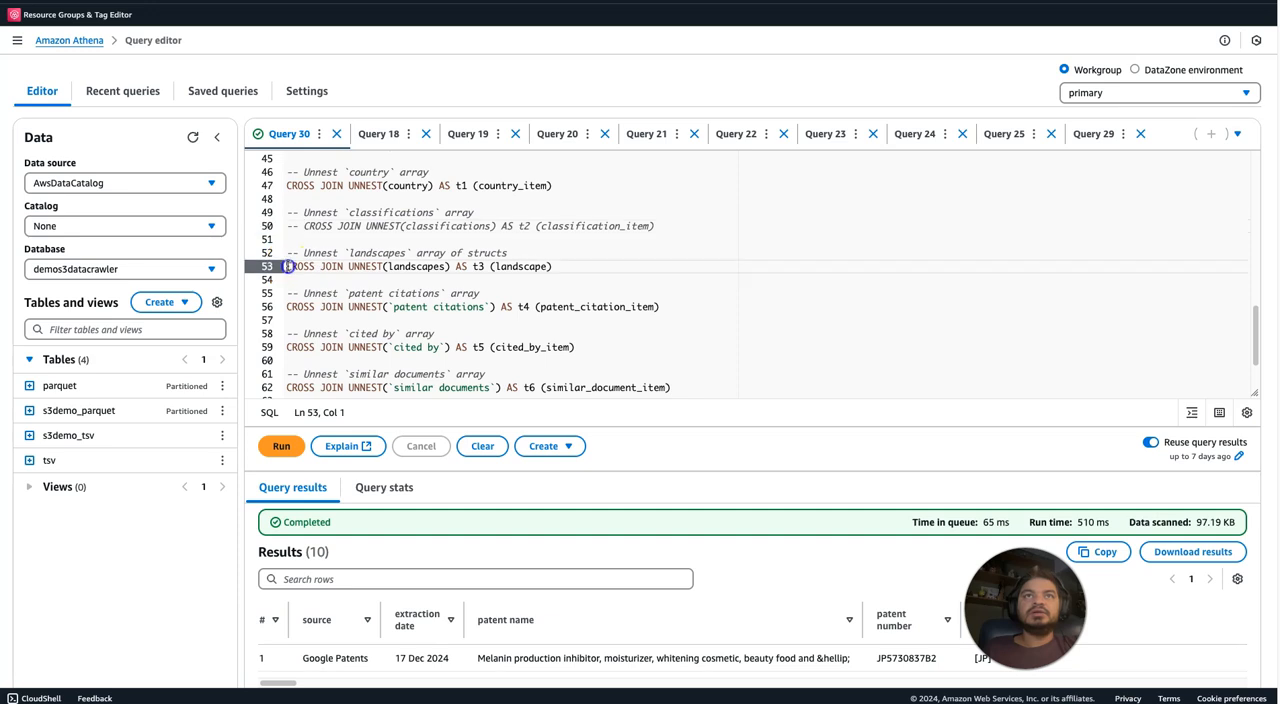
text(--)
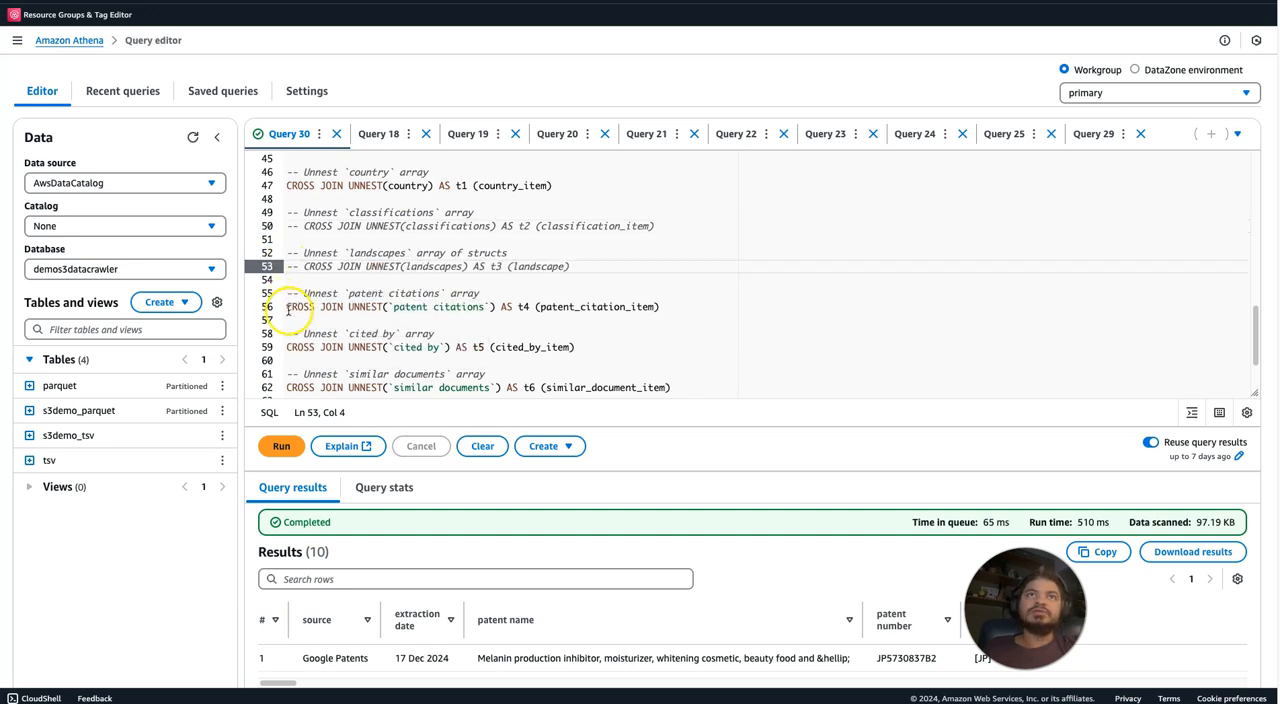
click(287, 307)
text(--)
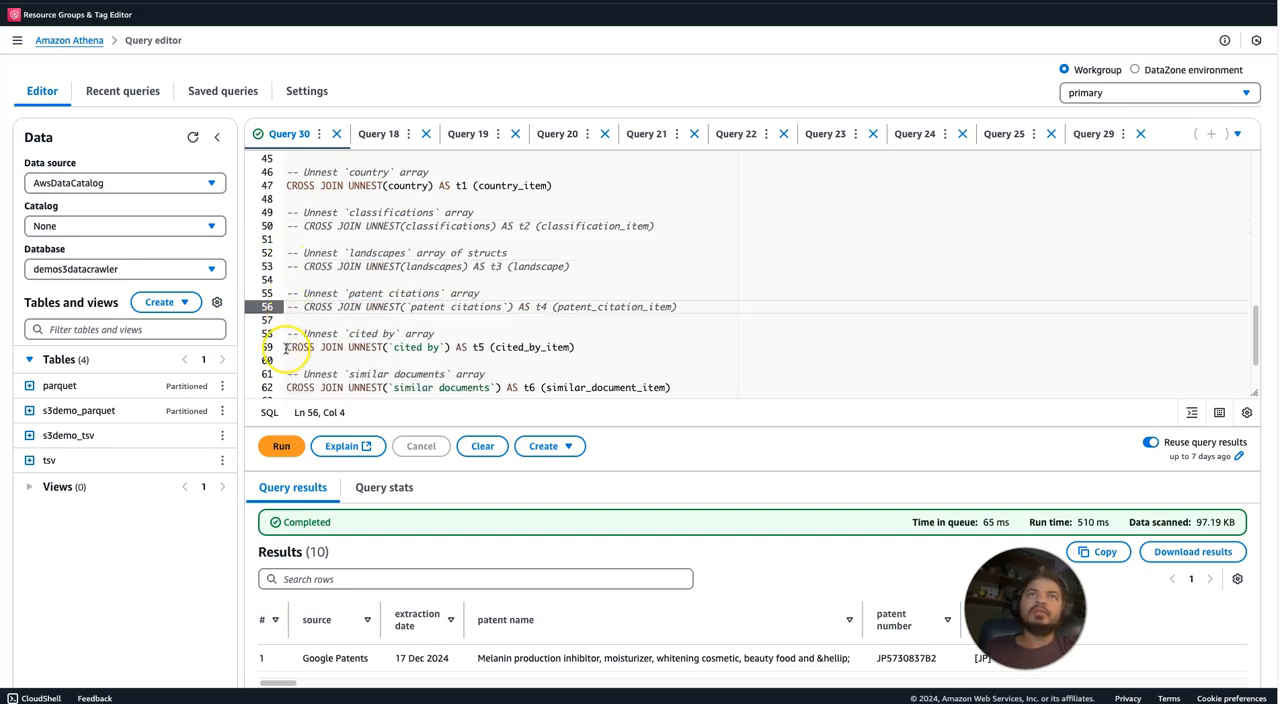
click(285, 347)
text(--)
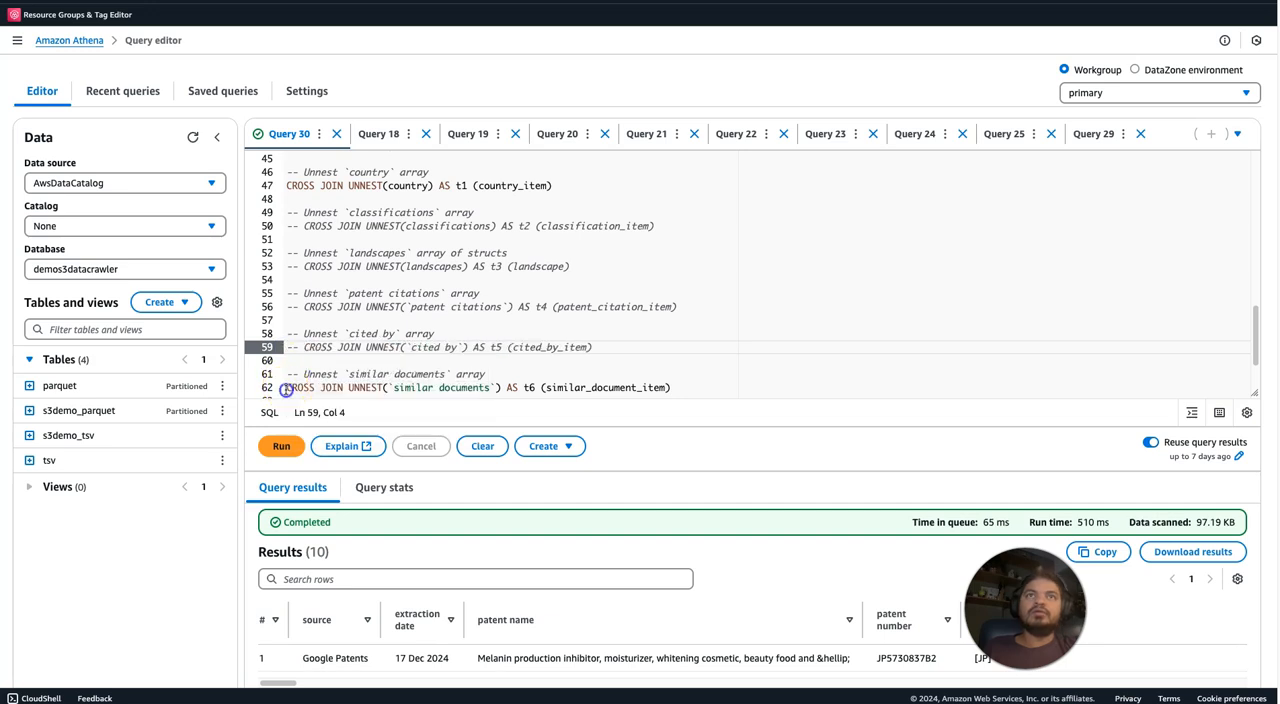
click(286, 389)
text(--)
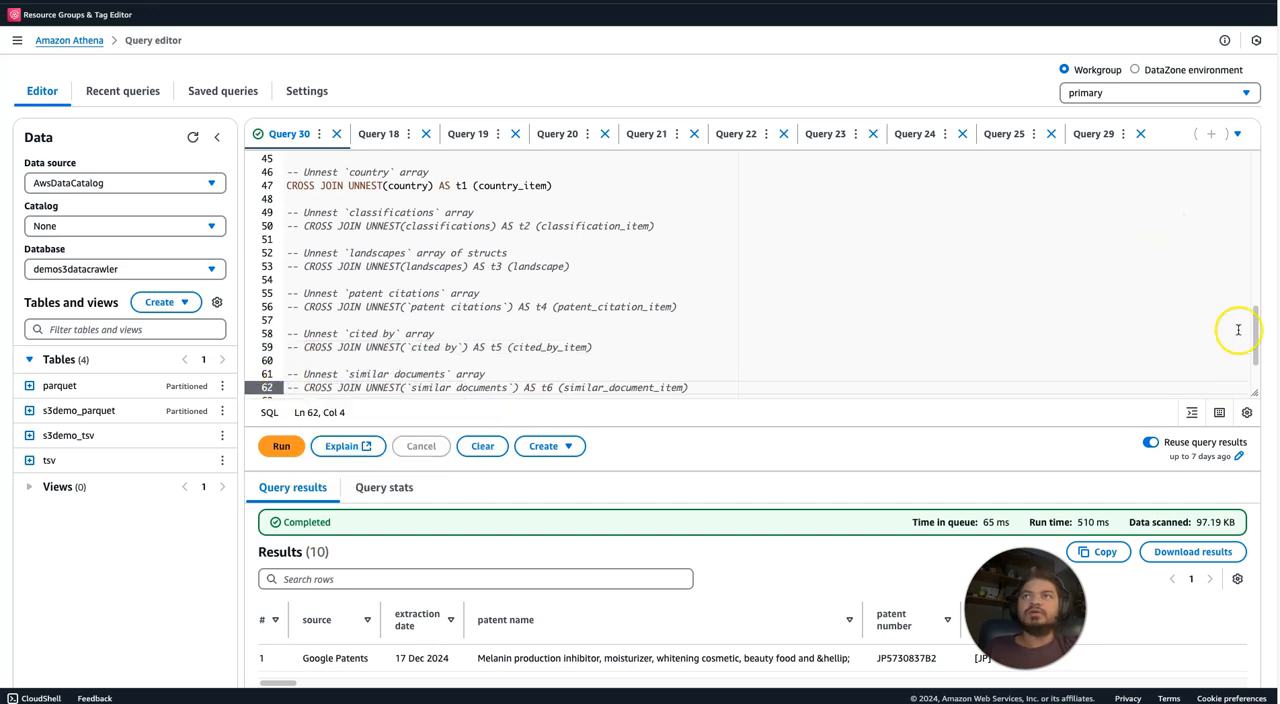
Comment out the CROSS JOIN UNNEST lines for applications claiming priority, legal events and concepts, and run the query.
scroll(1238, 329, down, 3)
click(286, 320)
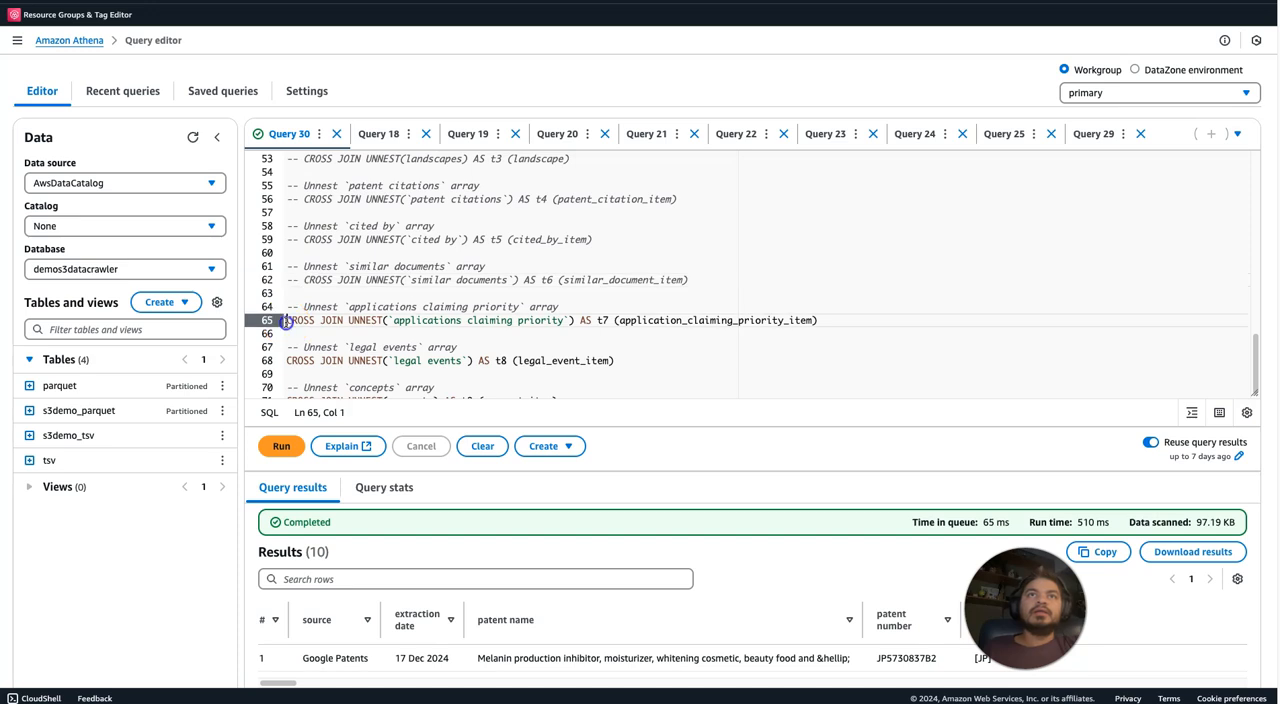
text(--)
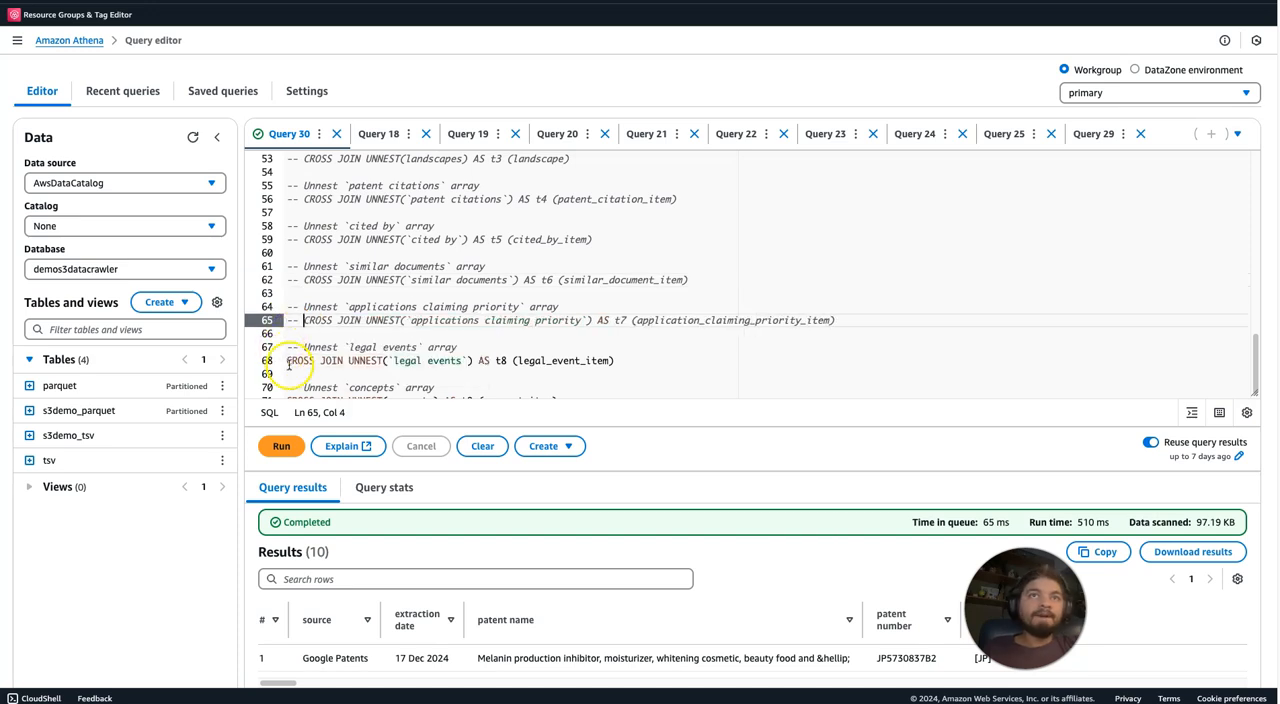
click(287, 362)
text(--)
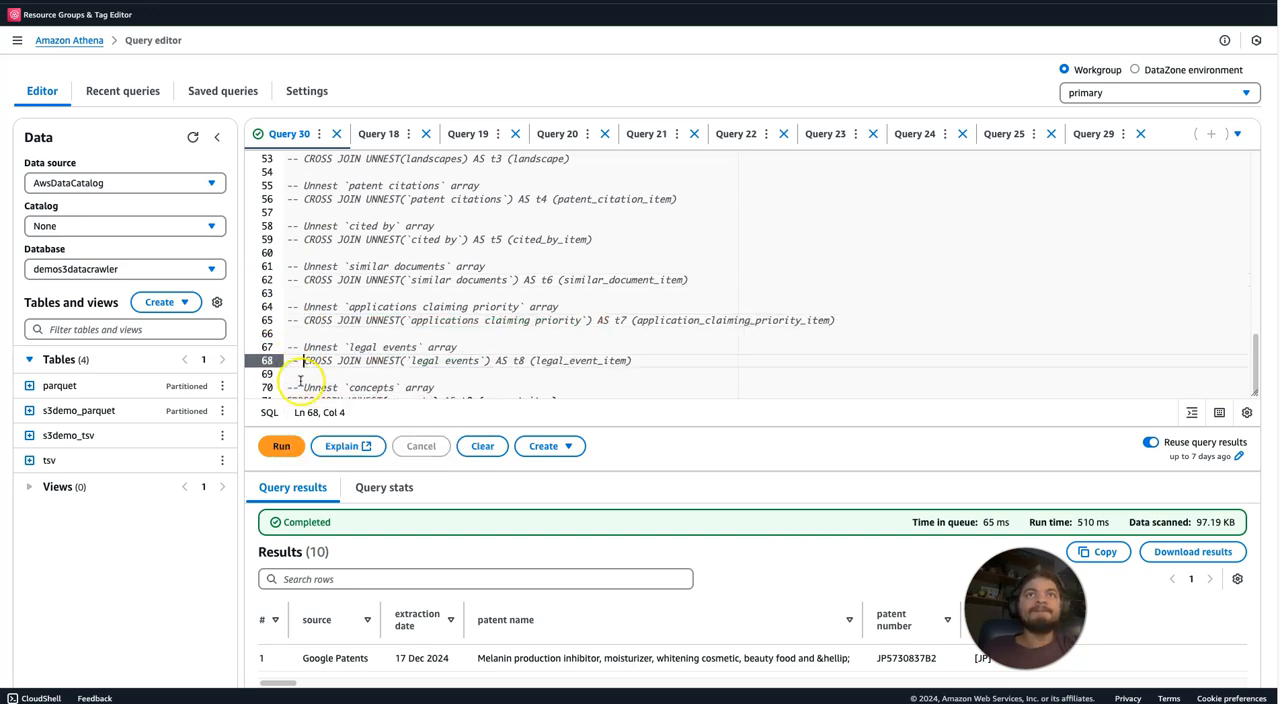
click(420, 395)
click(305, 391)
click(287, 392)
text(--)
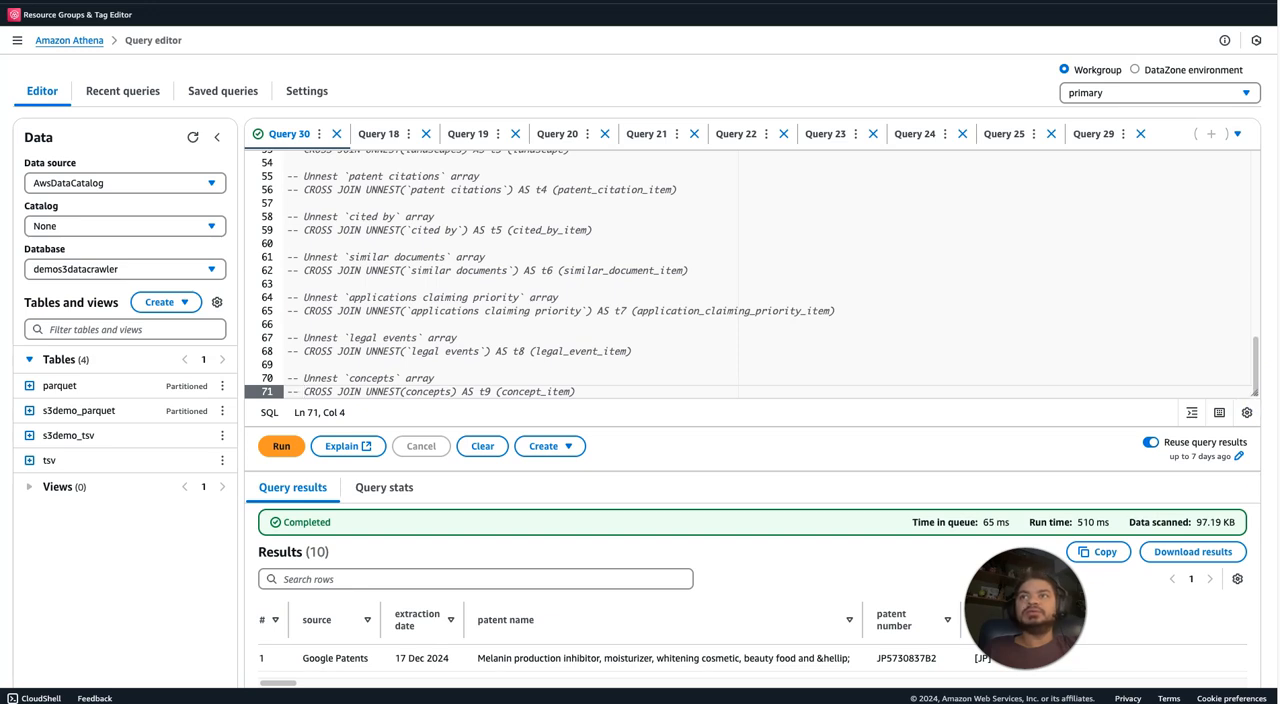
scroll(975, 456, down, 3)
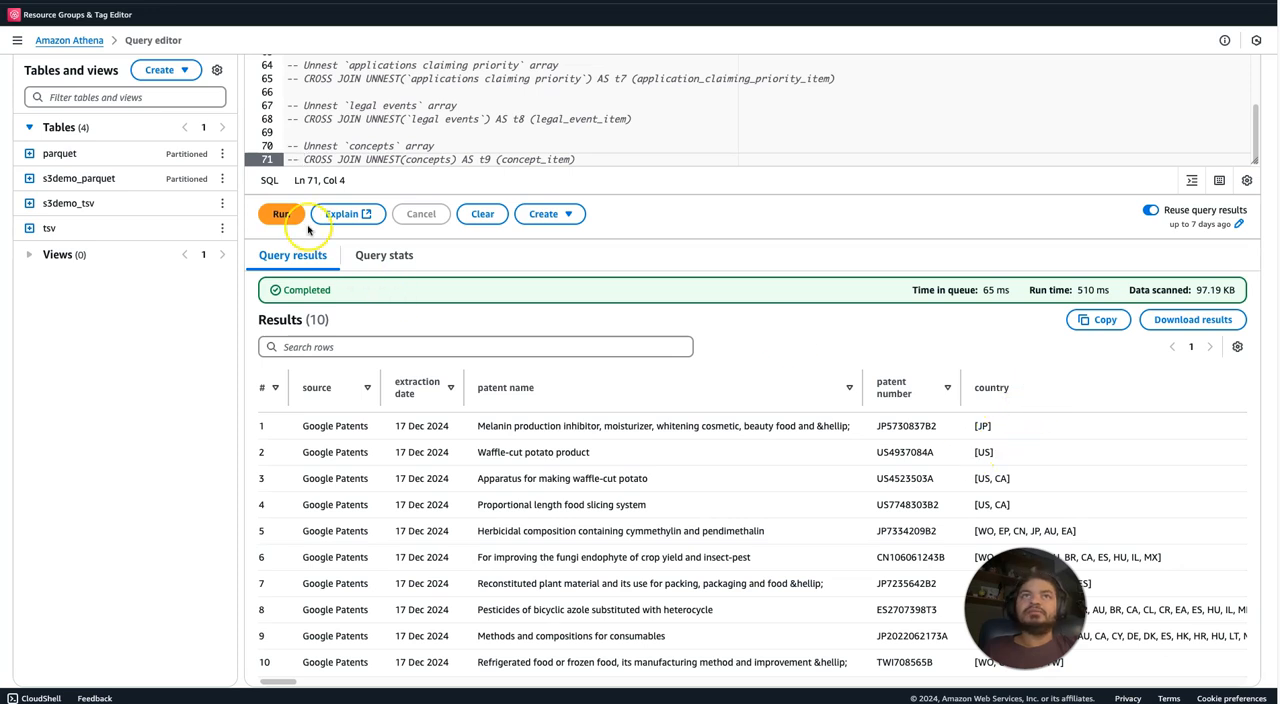
click(281, 213)
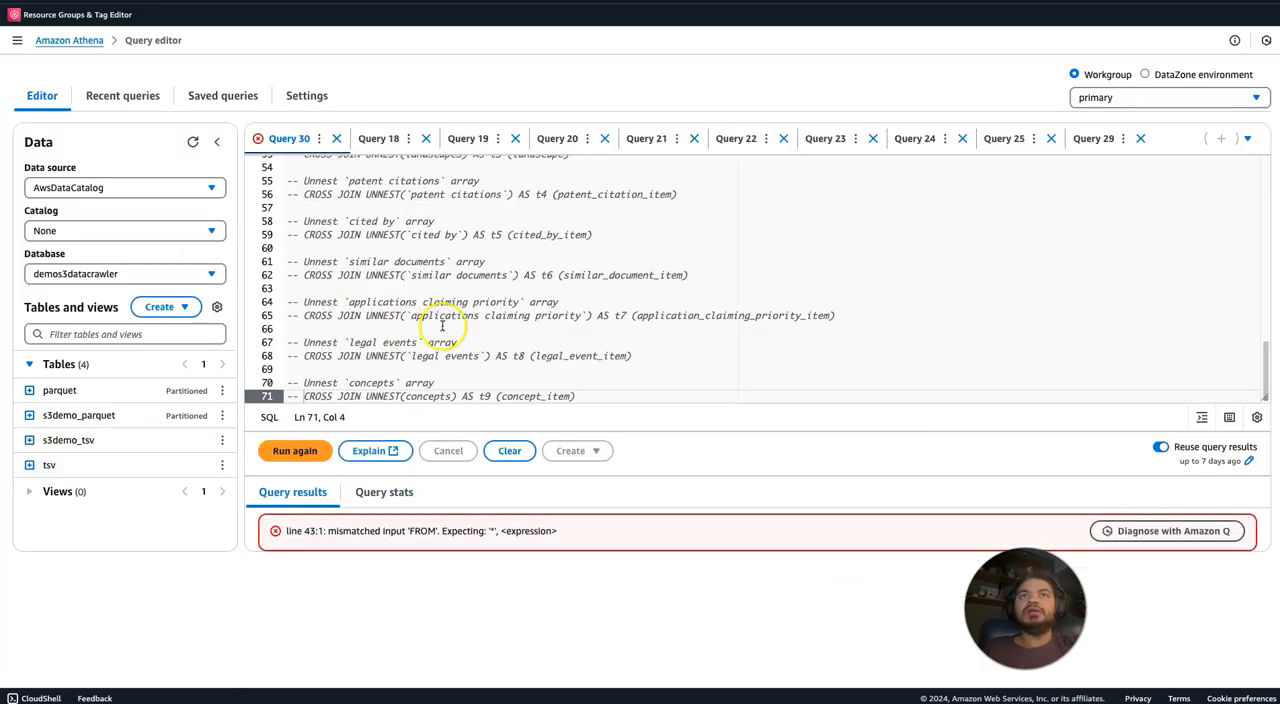
Remove the trailing comma after country_item in the SELECT list and rerun the query.
click(643, 300)
drag(1262, 362, 1235, 222)
click(395, 243)
click(386, 231)
key(BackSpace)
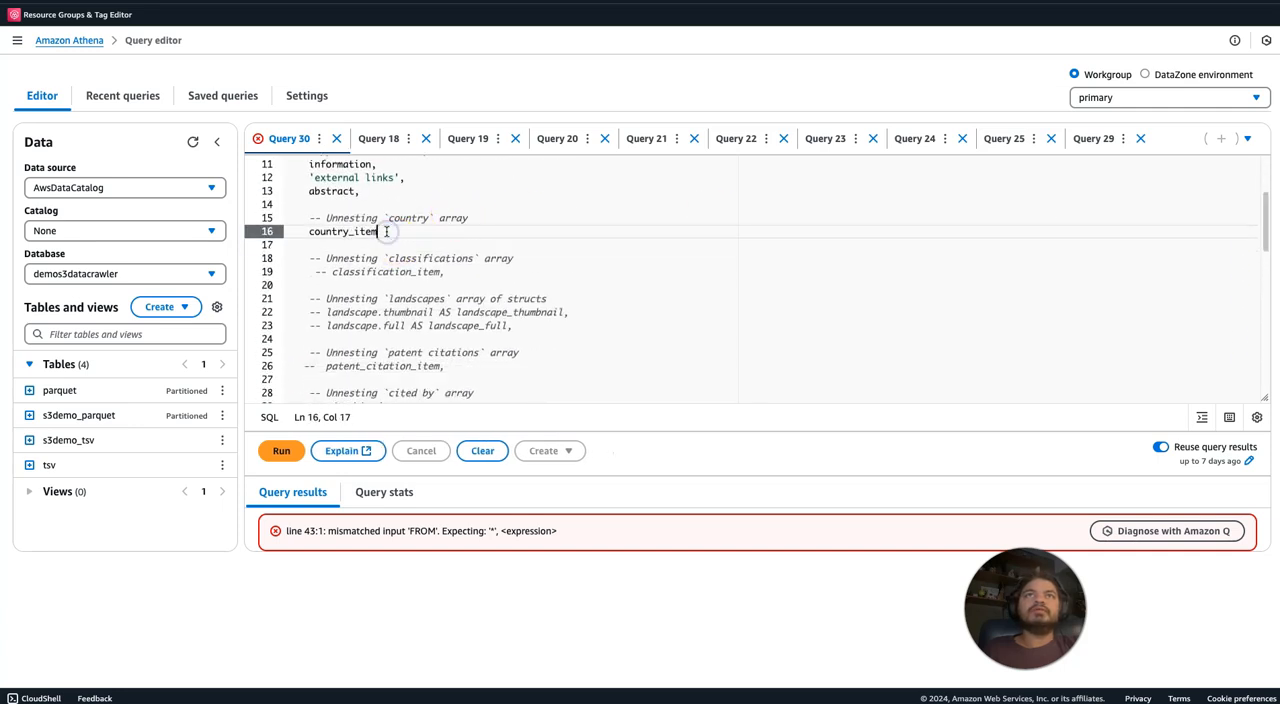
click(281, 451)
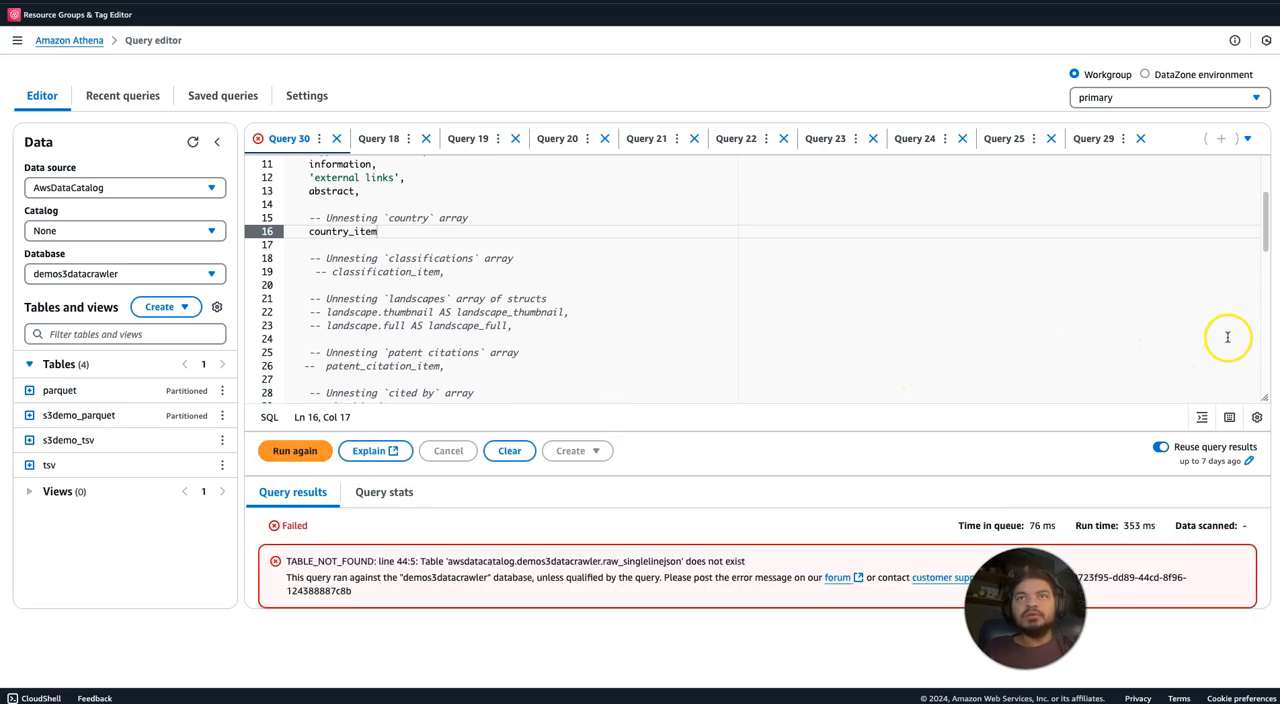
Switch the database from which tables are listed to json-db.
drag(1266, 240, 1275, 326)
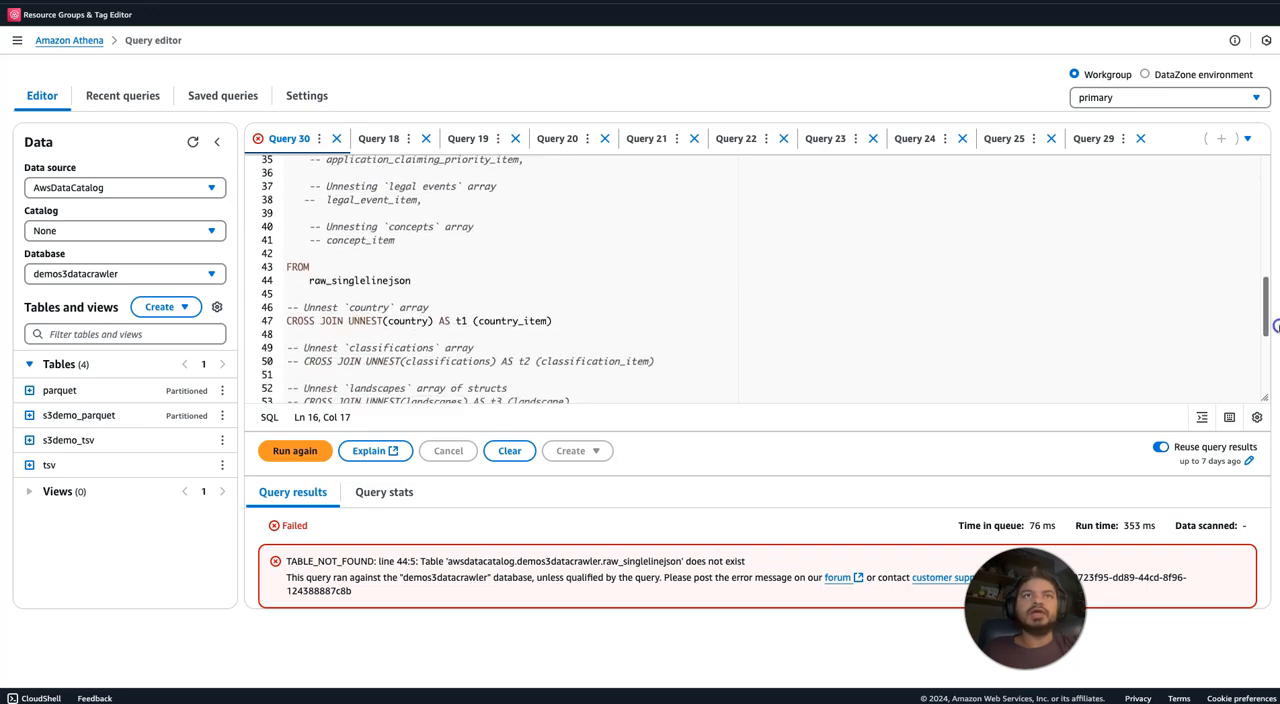
click(178, 275)
text(jso)
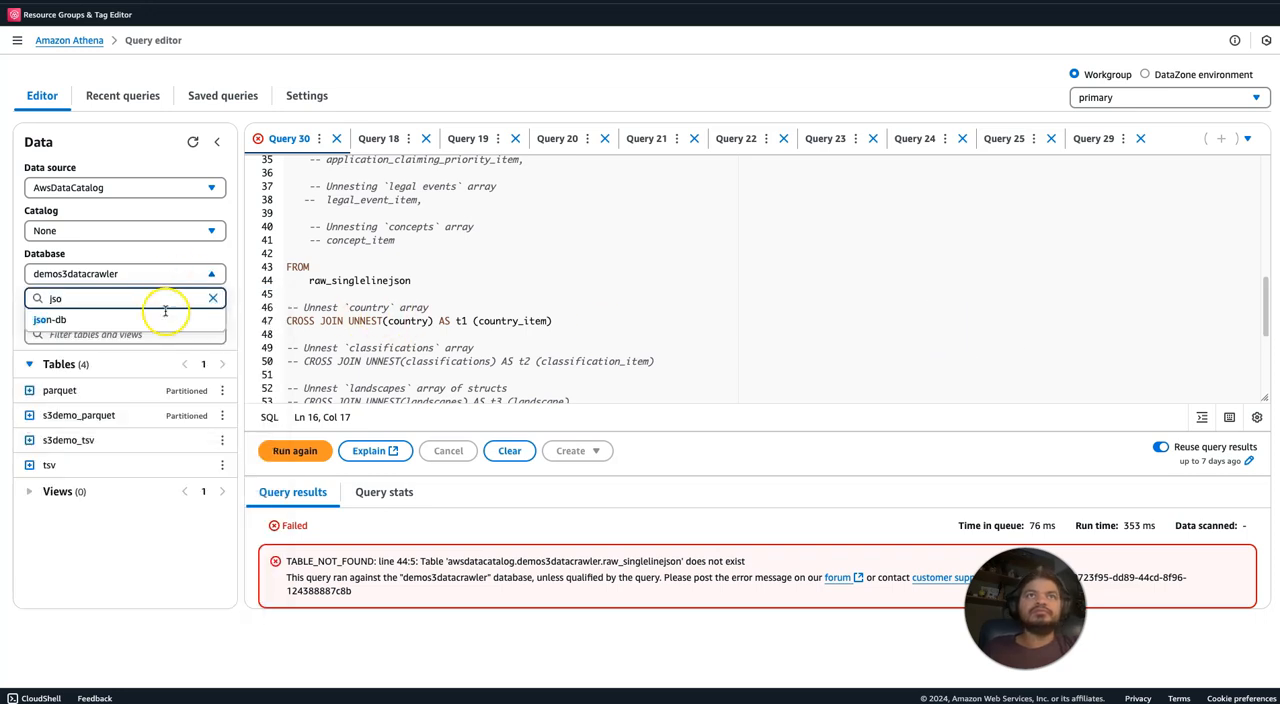
click(158, 319)
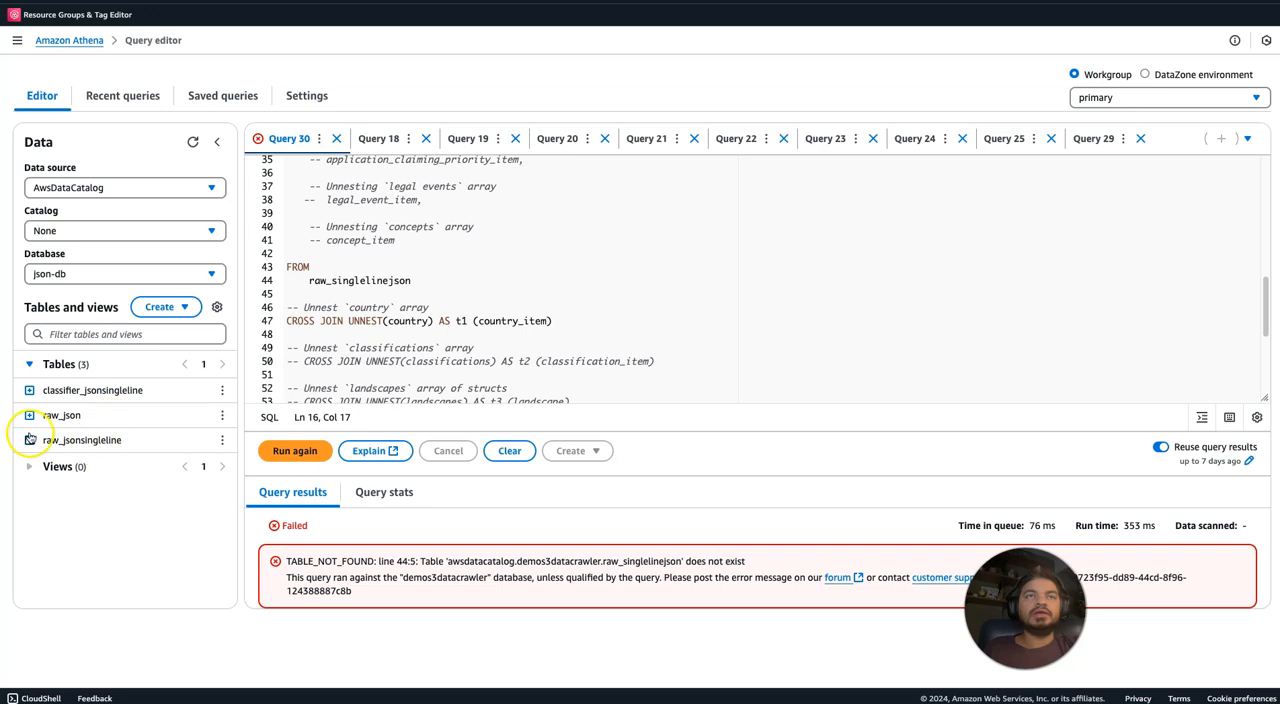
Expand the columns of the raw_jsonsingleline table and preview the table with a 10-row query.
click(28, 440)
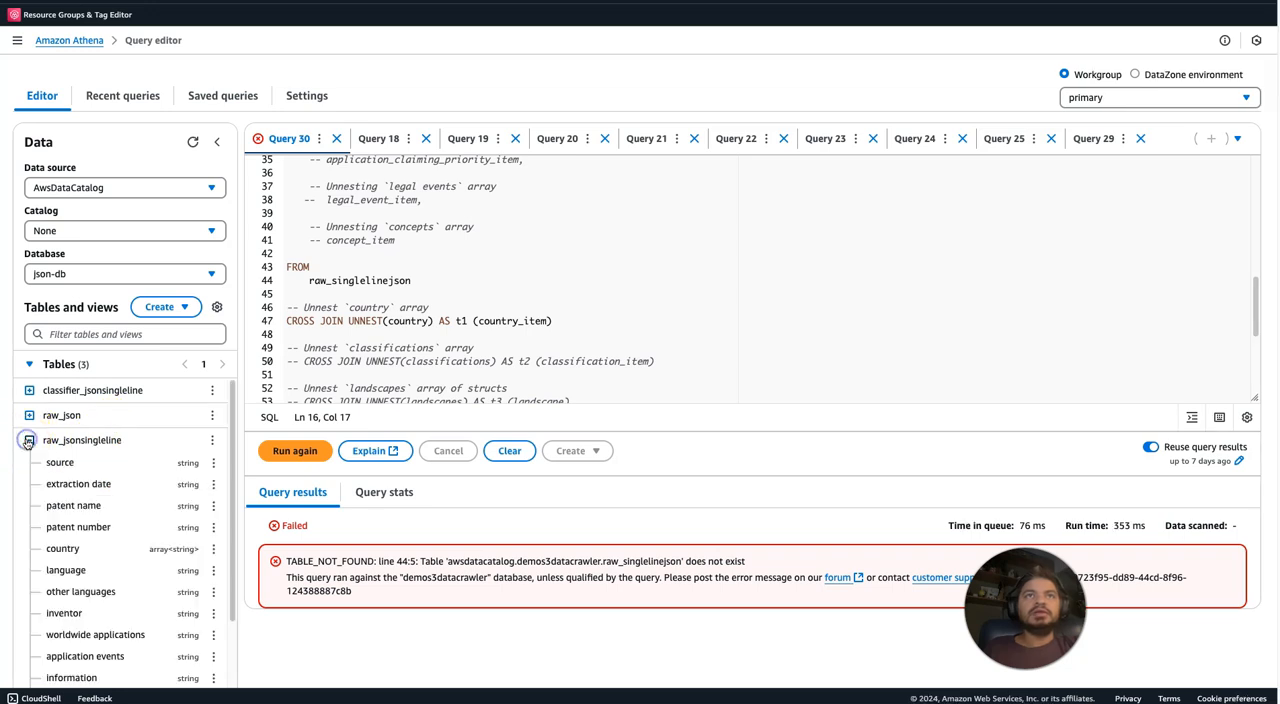
click(212, 440)
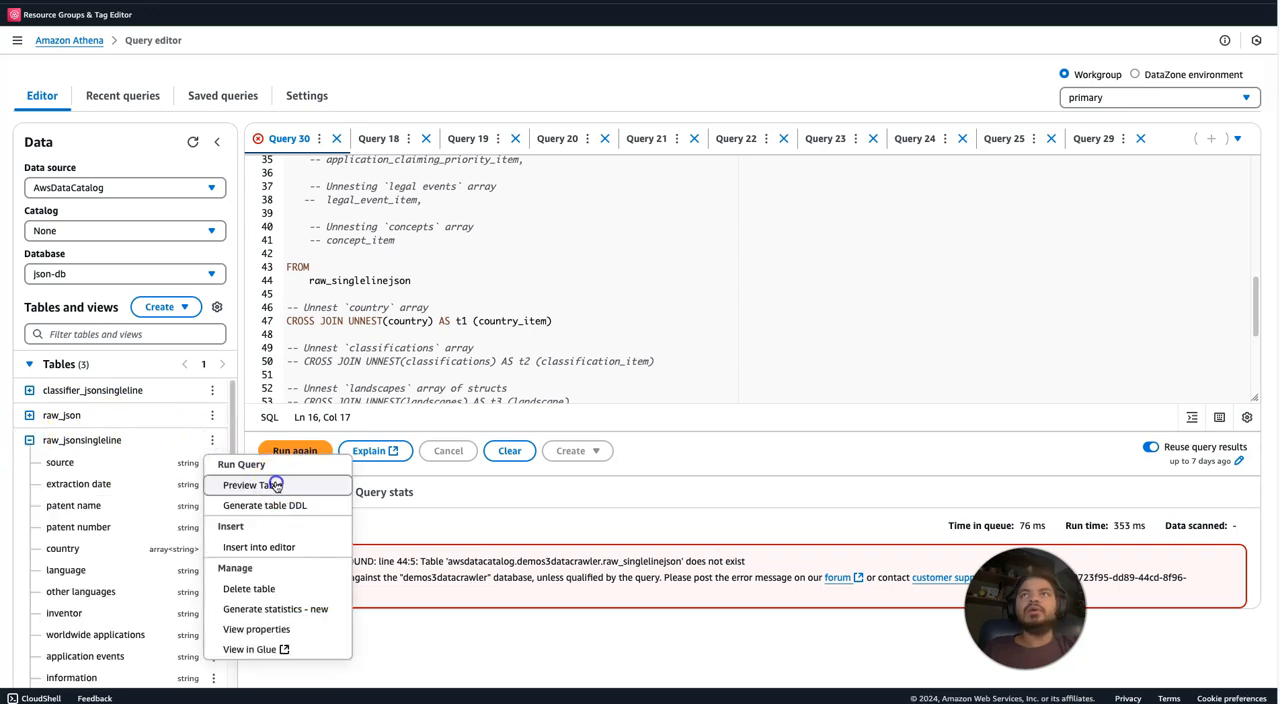
click(275, 485)
click(782, 383)
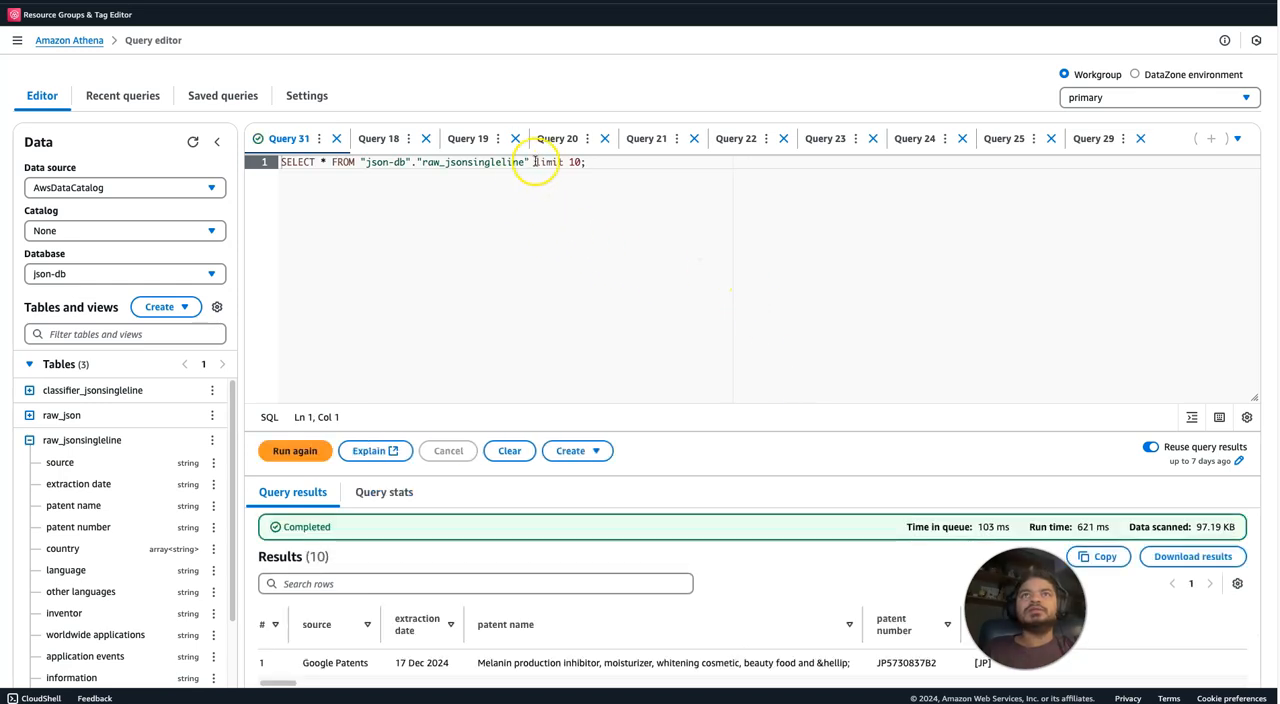
Copy the qualified table name "json-db"."raw_jsonsingleline" from the preview query.
drag(526, 162, 377, 165)
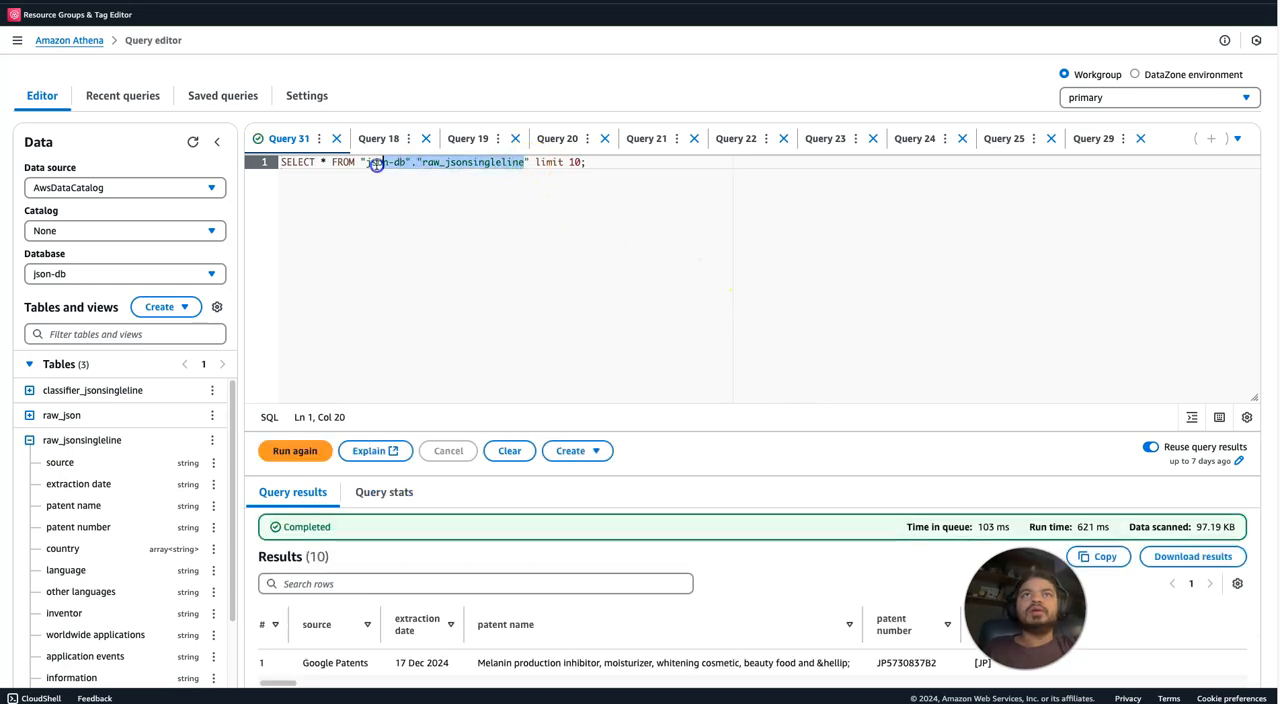
click(515, 174)
drag(526, 162, 445, 163)
drag(528, 162, 352, 157)
key(ctrl+c)
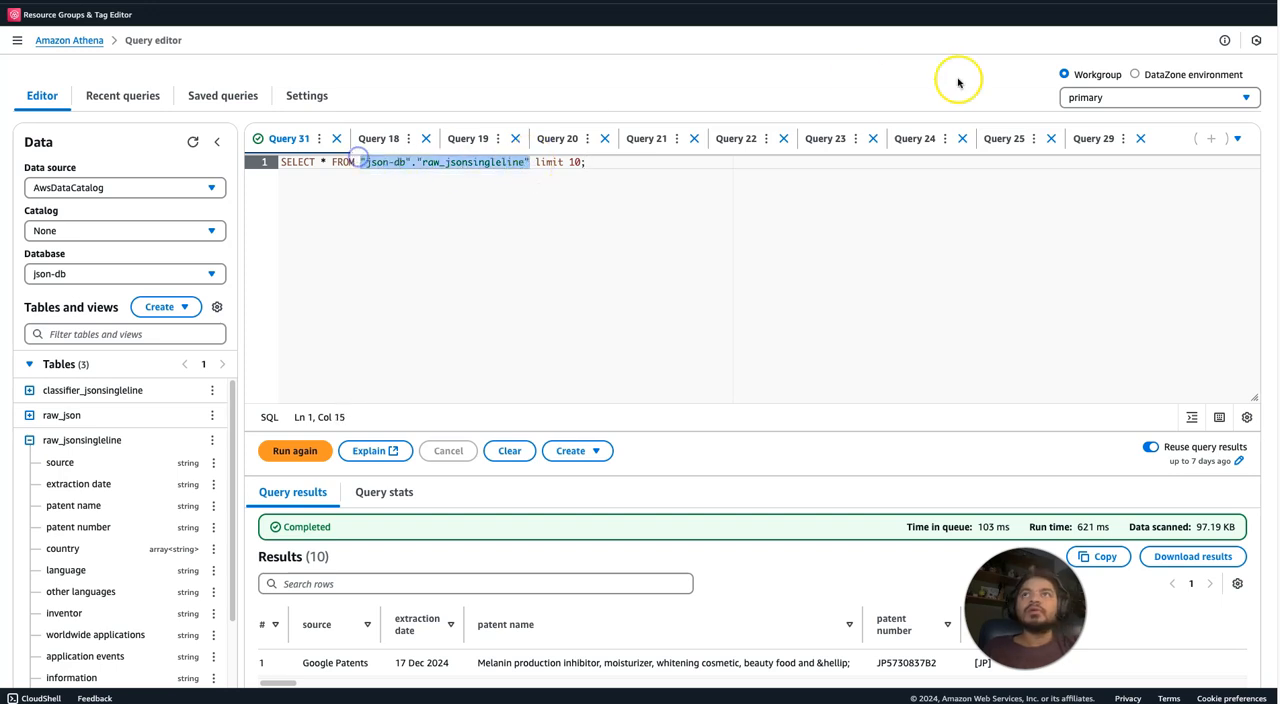
Look through the open queries for the unnest query, closing Query 22 and Query 31.
click(995, 138)
click(910, 138)
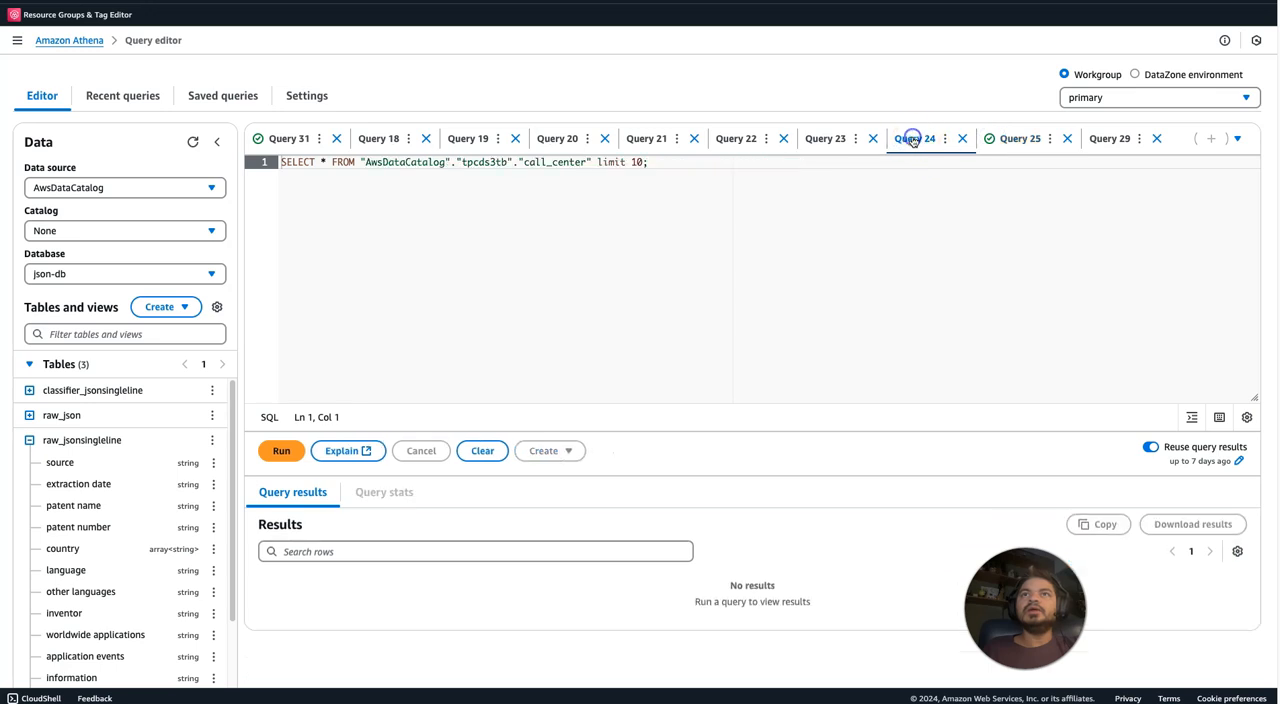
click(818, 141)
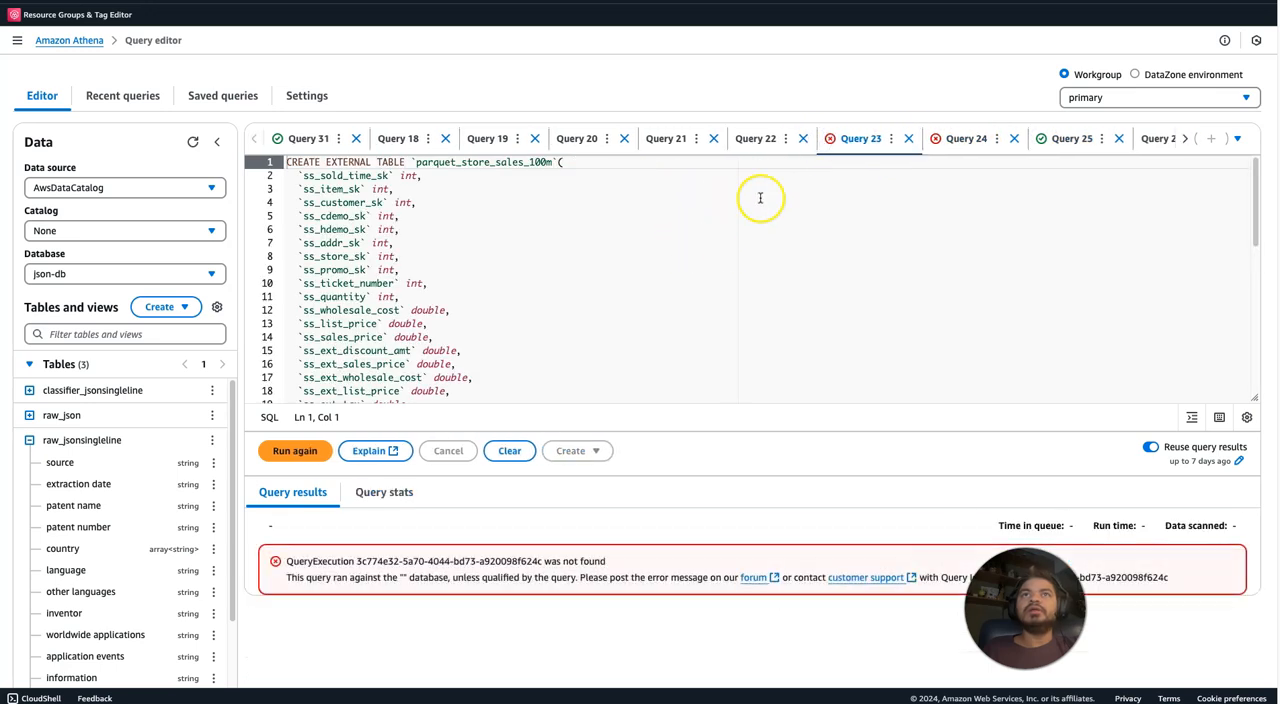
click(758, 138)
click(819, 138)
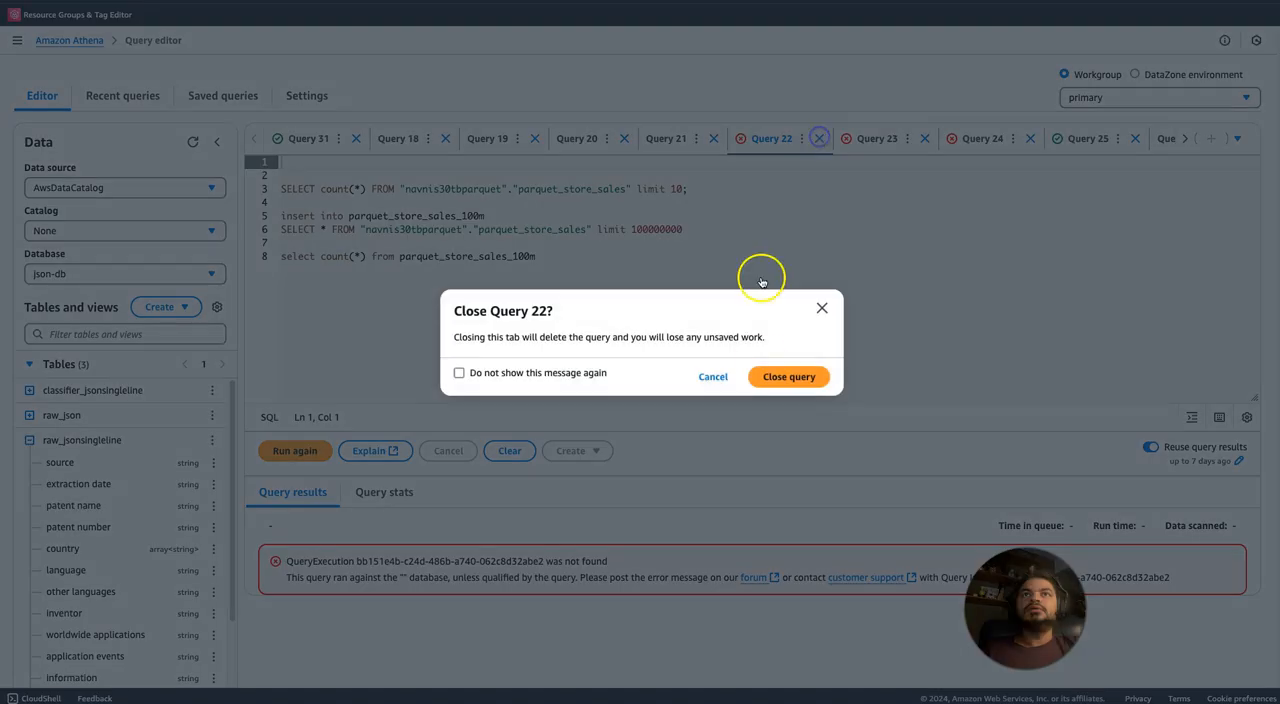
click(775, 372)
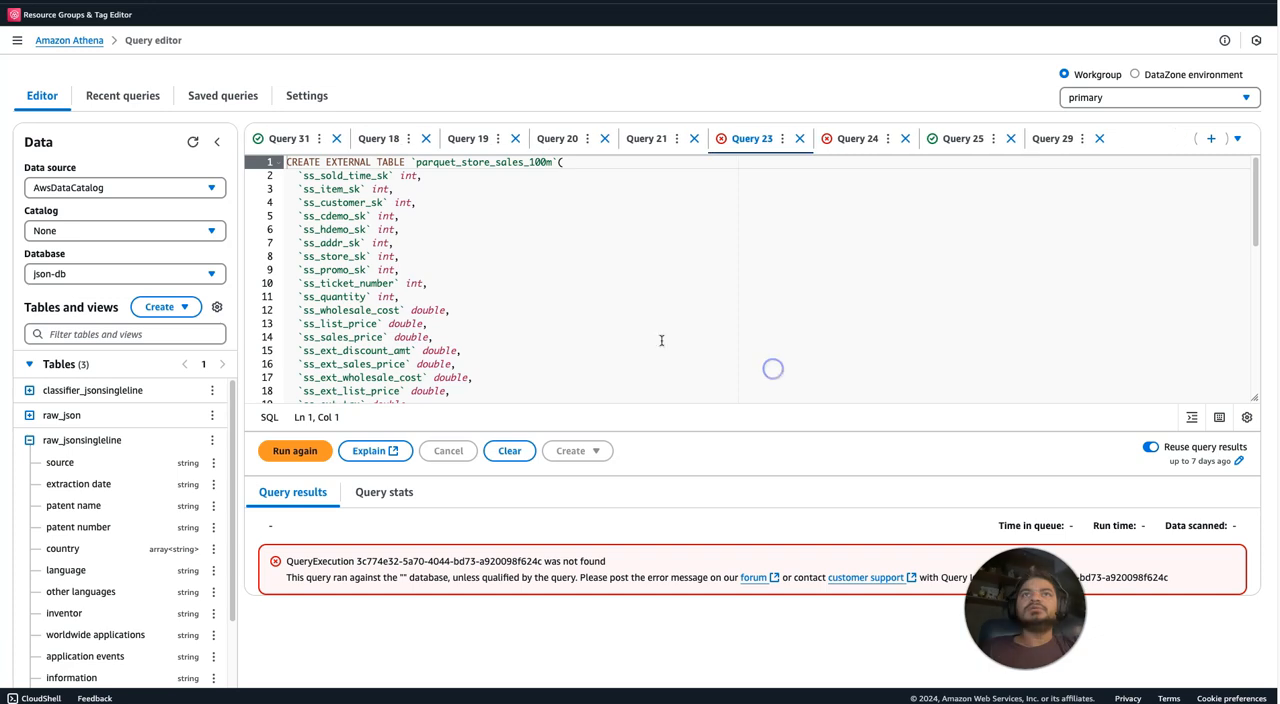
click(290, 139)
click(337, 138)
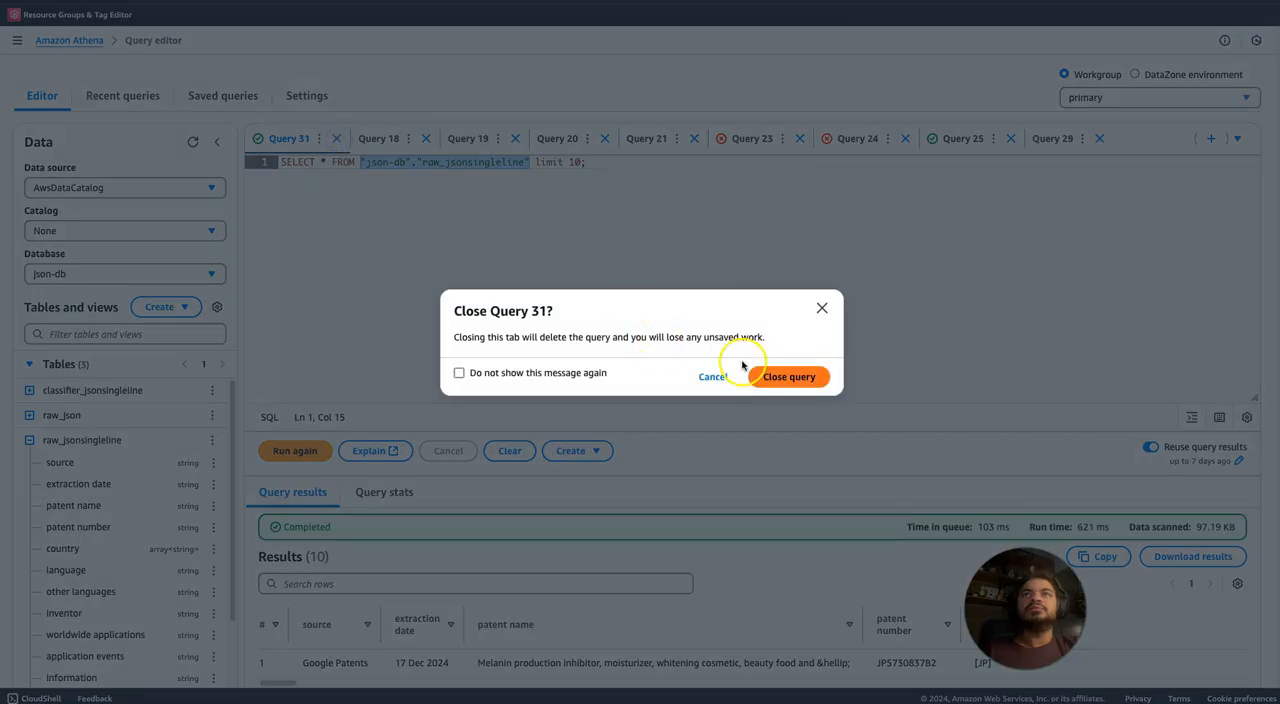
click(778, 373)
Close the unneeded Query 18, Query 23, Query 24 and Query 25.
click(465, 141)
click(592, 141)
click(685, 141)
click(598, 141)
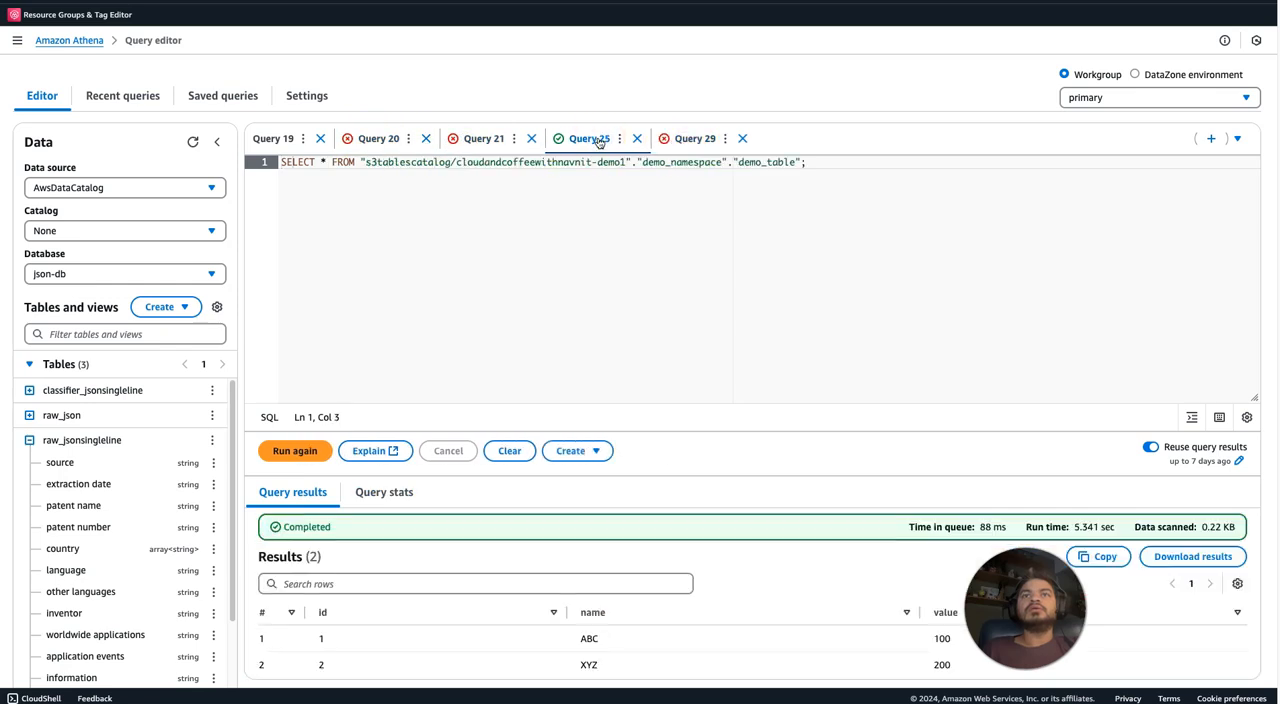
click(637, 138)
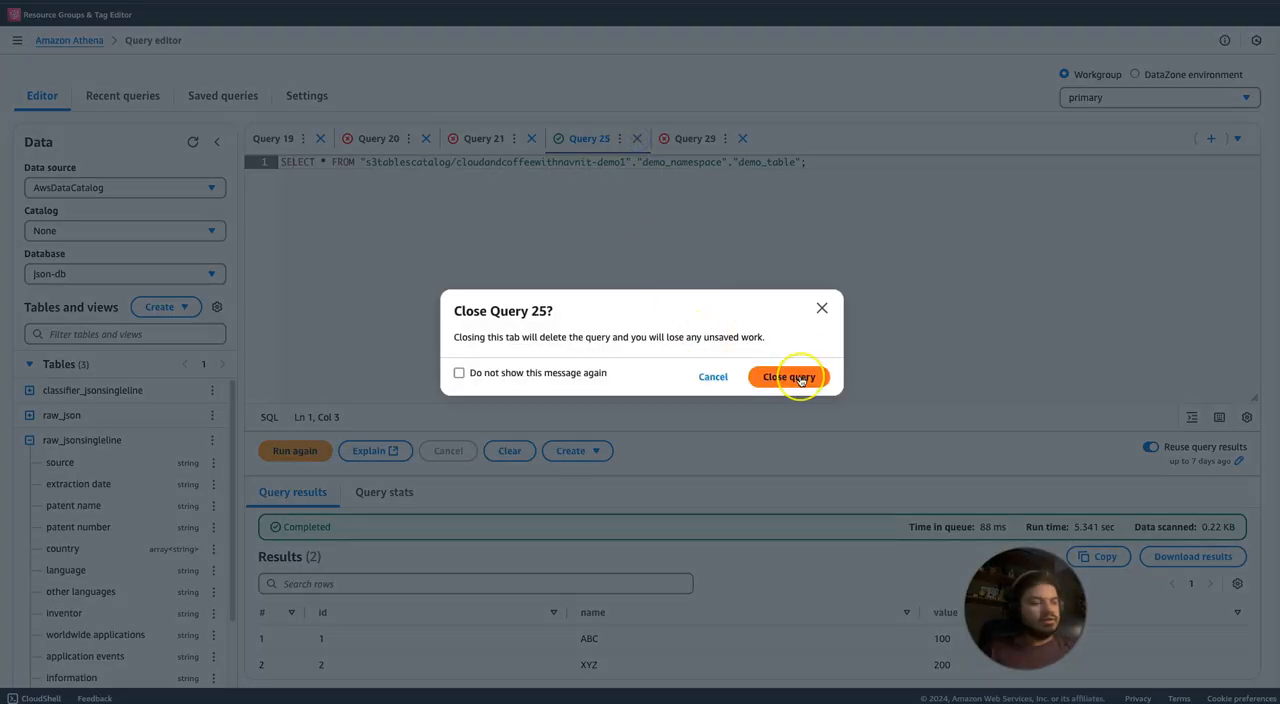
click(789, 377)
Close Query 21 and Query 20.
click(465, 138)
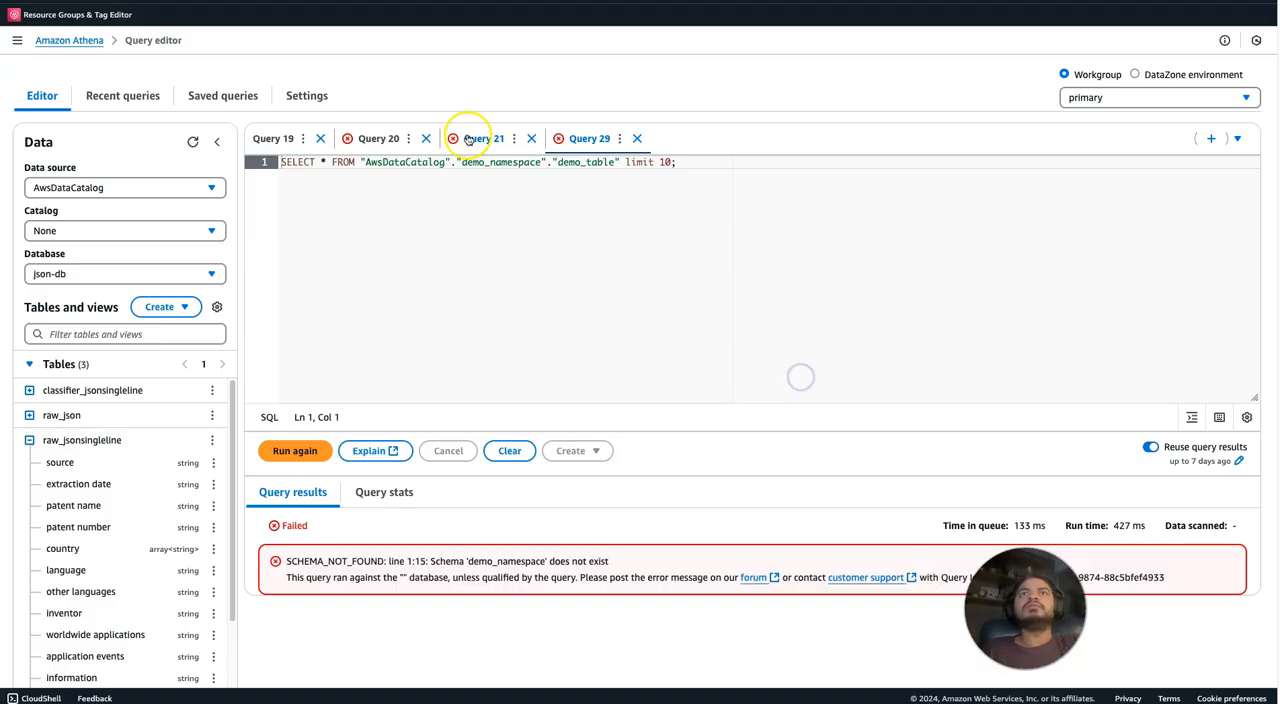
click(531, 139)
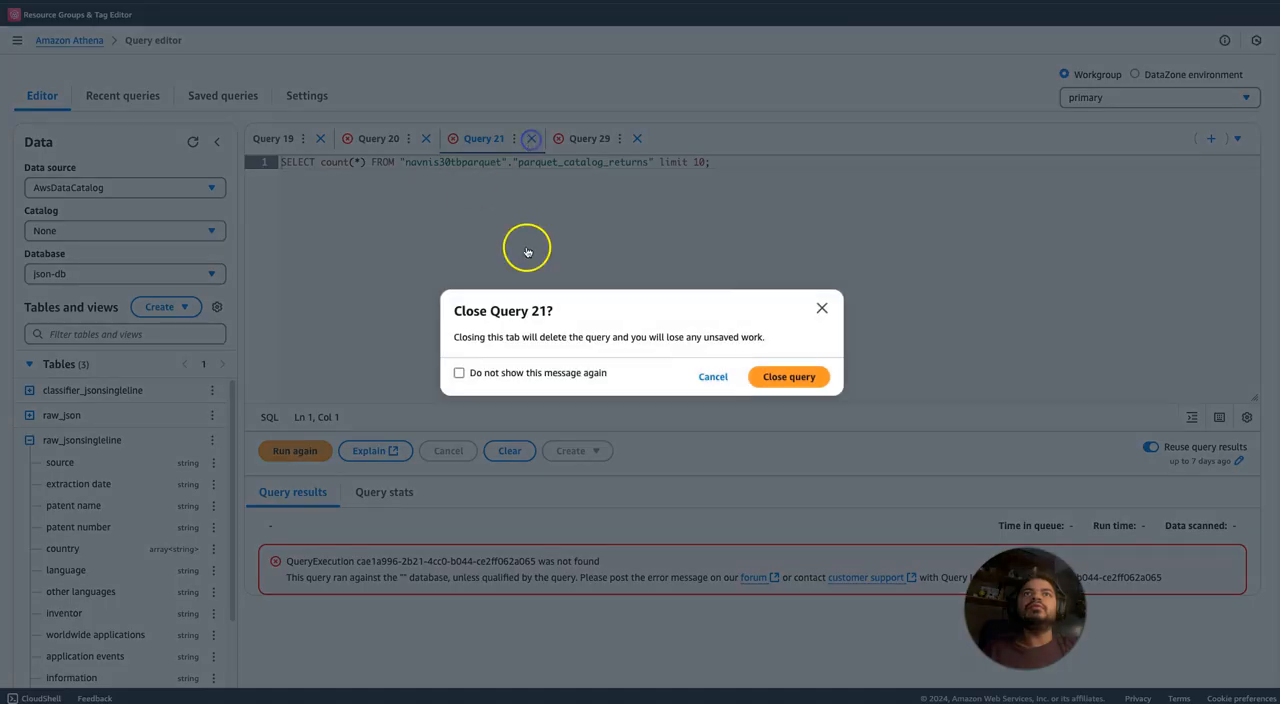
click(789, 377)
click(383, 138)
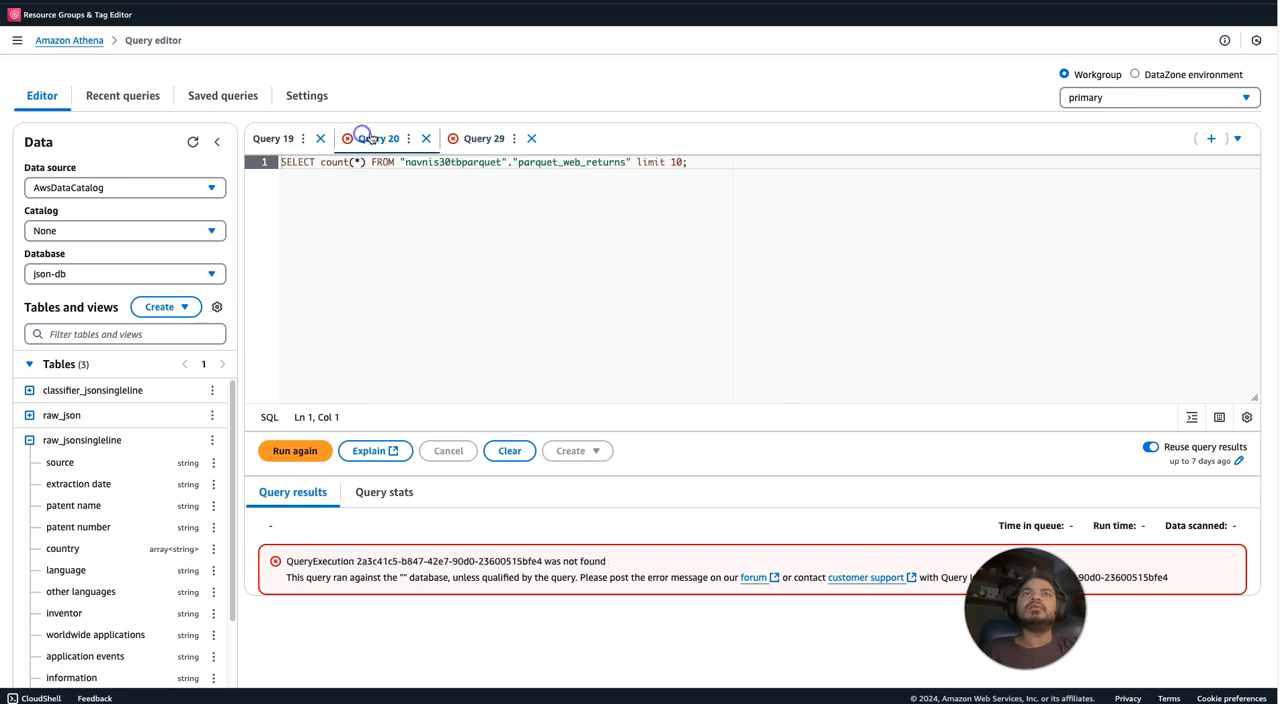
click(431, 140)
click(789, 376)
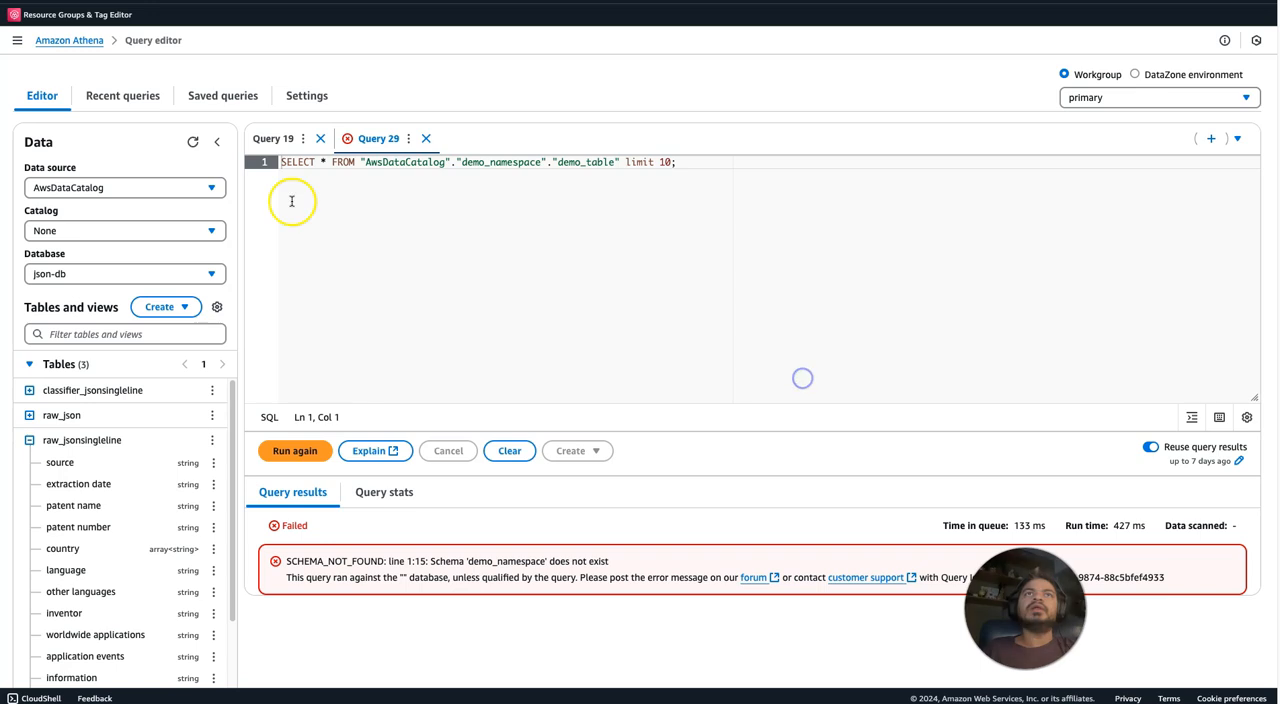
Reopen the failed SELECT source, "extraction date" unnest query from the recent queries history.
click(126, 98)
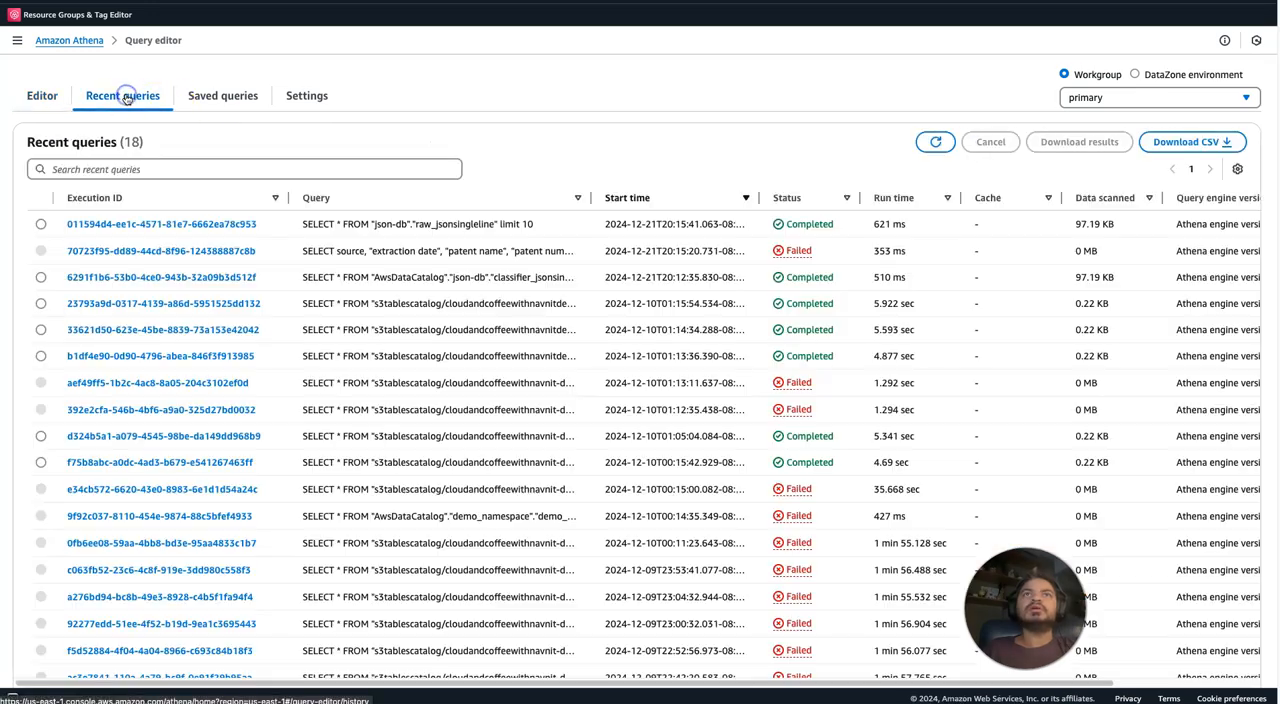
click(176, 251)
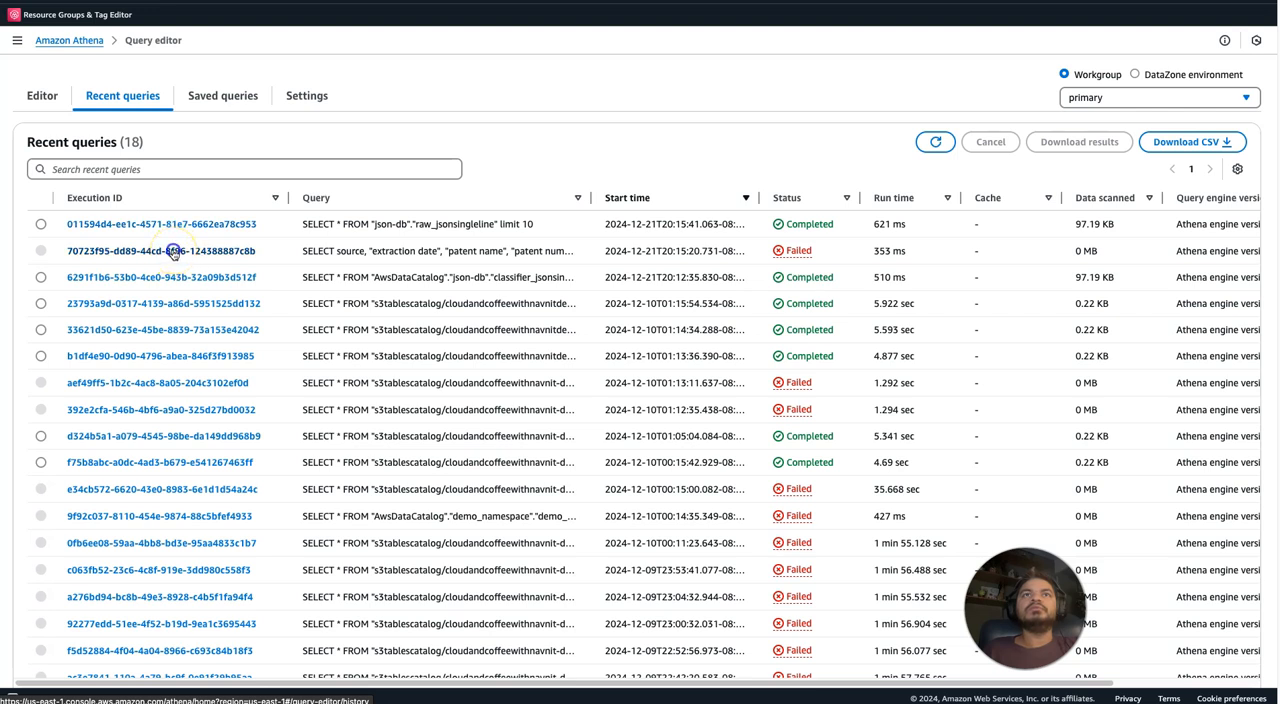
click(173, 253)
Replace raw_singlelinejson in the FROM clause with "json-db"."raw_jsonsingleline" and run the query.
drag(1257, 215, 1273, 366)
scroll(571, 266, up, 3)
click(392, 244)
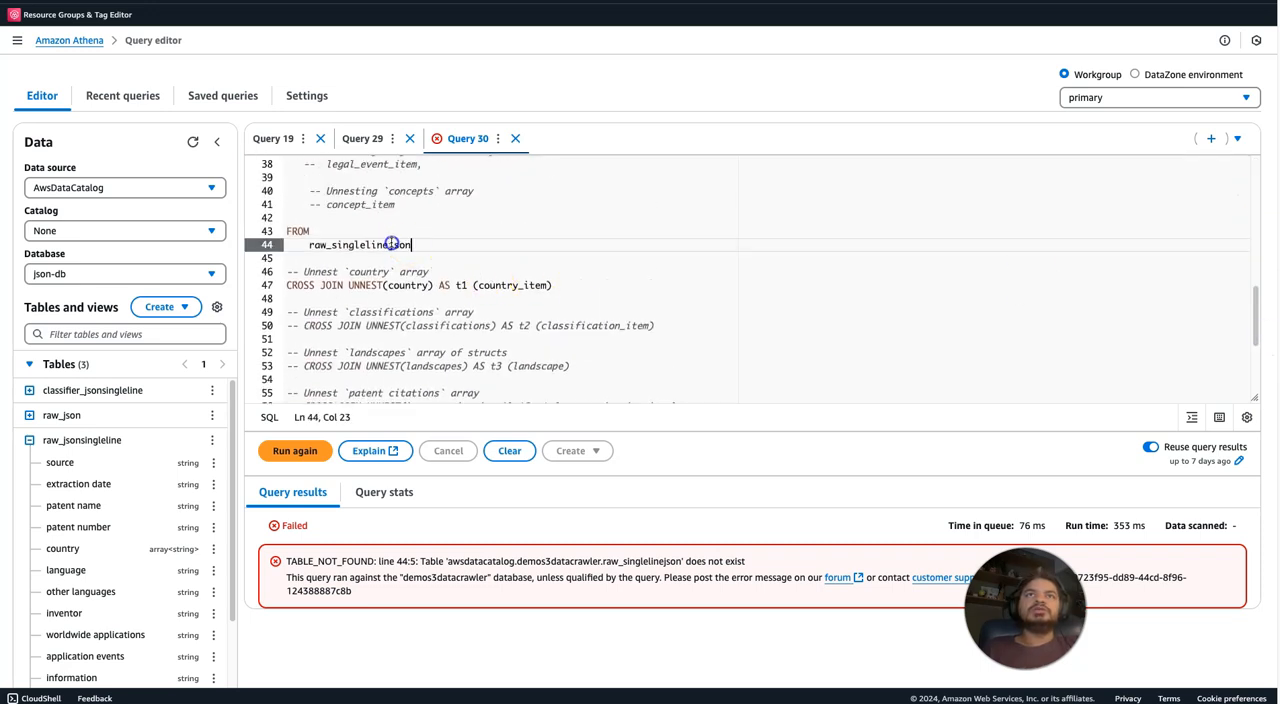
shift+click(301, 245)
key(ctrl+v)
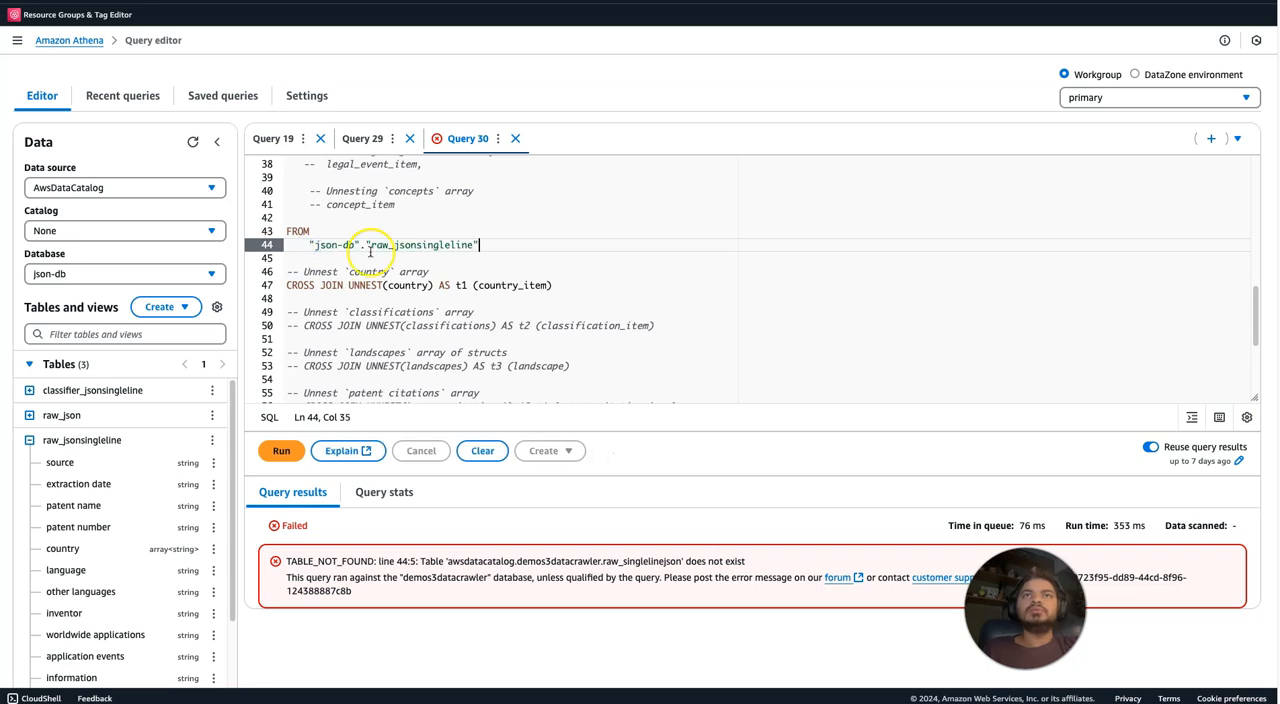
click(503, 259)
key(ctrl+Return)
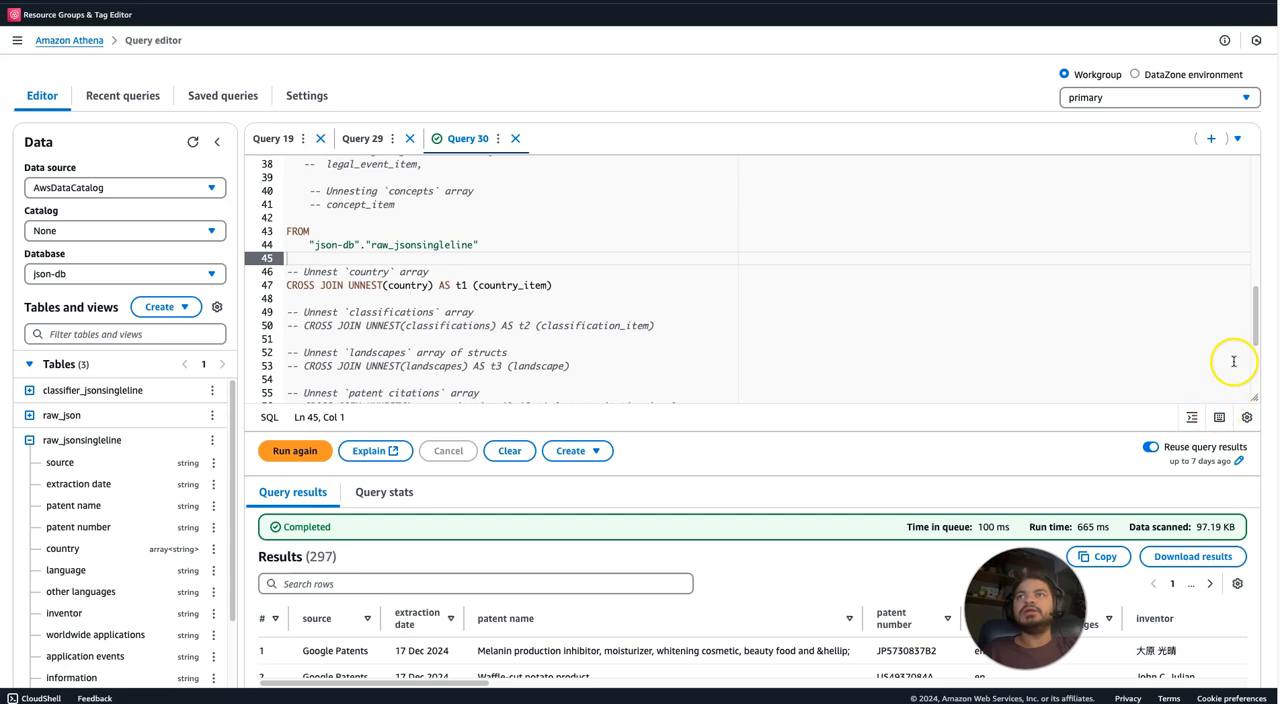
Examine the unnested country_item values in the last column of the query results.
mouse_move(1256, 314)
mouse_down()
mouse_move(1257, 366)
mouse_move(1254, 336)
mouse_up()
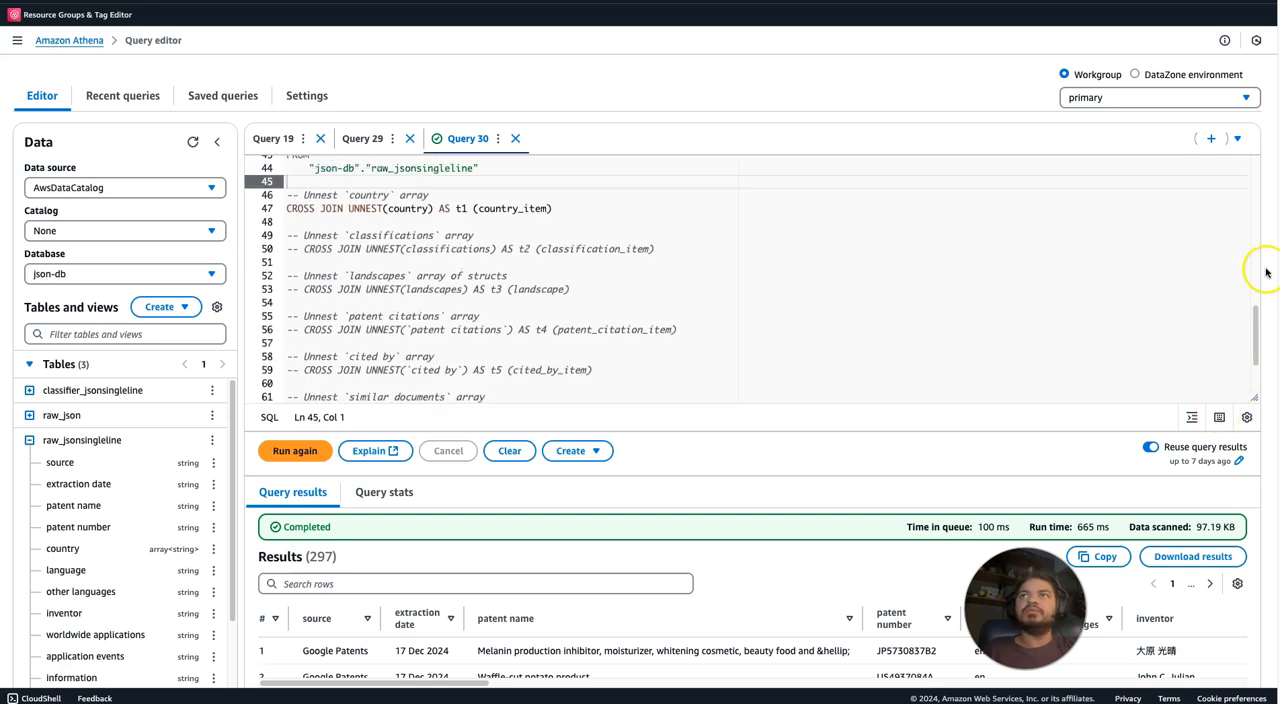
scroll(1212, 233, down, 3)
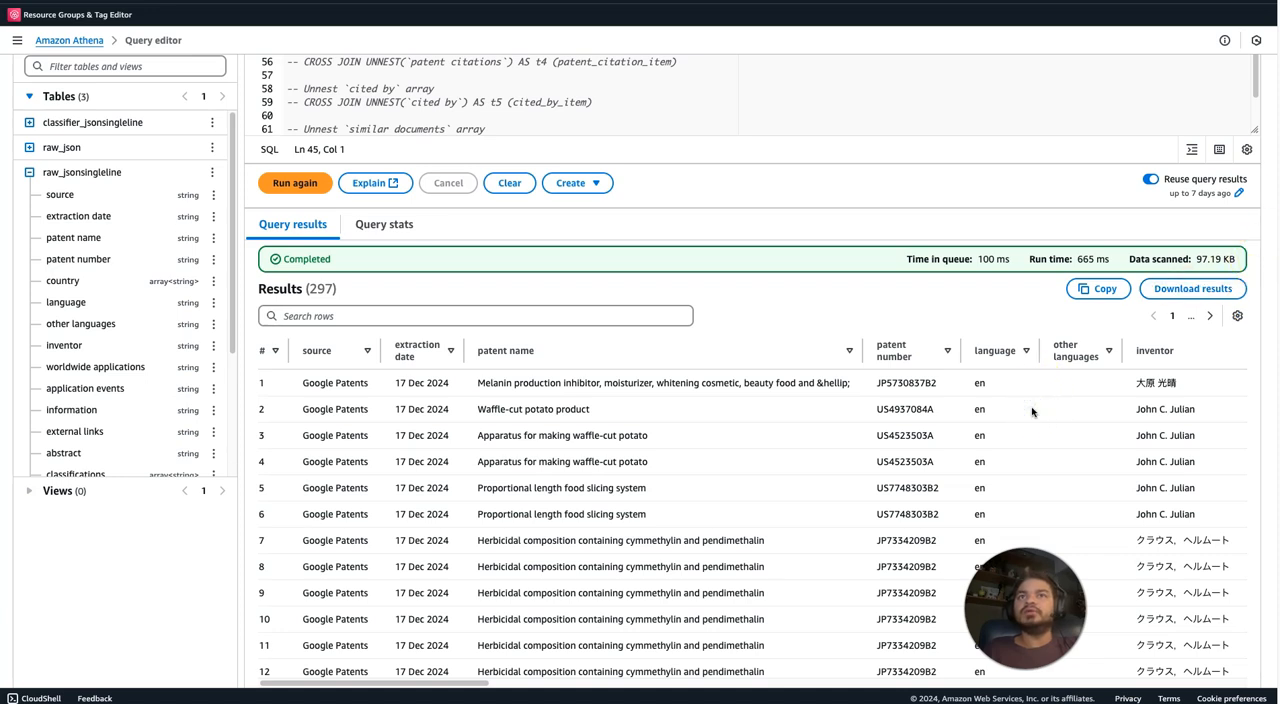
drag(360, 683, 1141, 693)
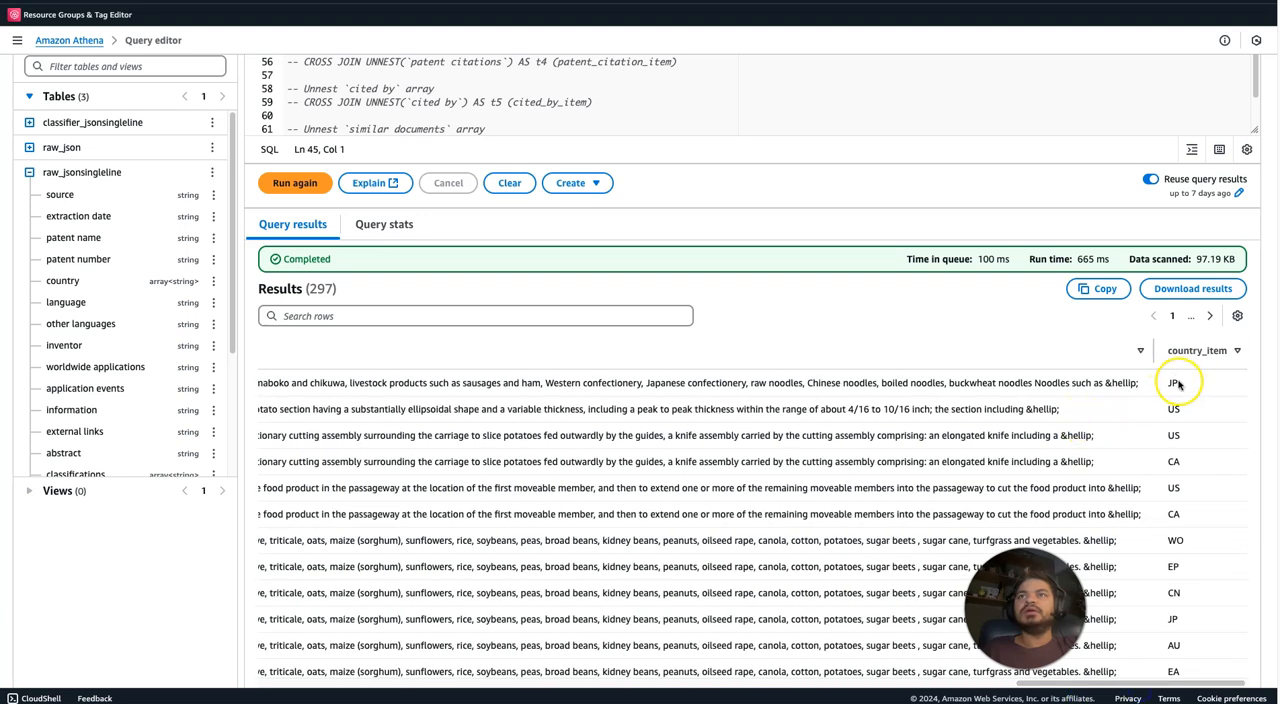
drag(1173, 383, 1172, 460)
click(1176, 424)
click(1175, 468)
double_click(1170, 460)
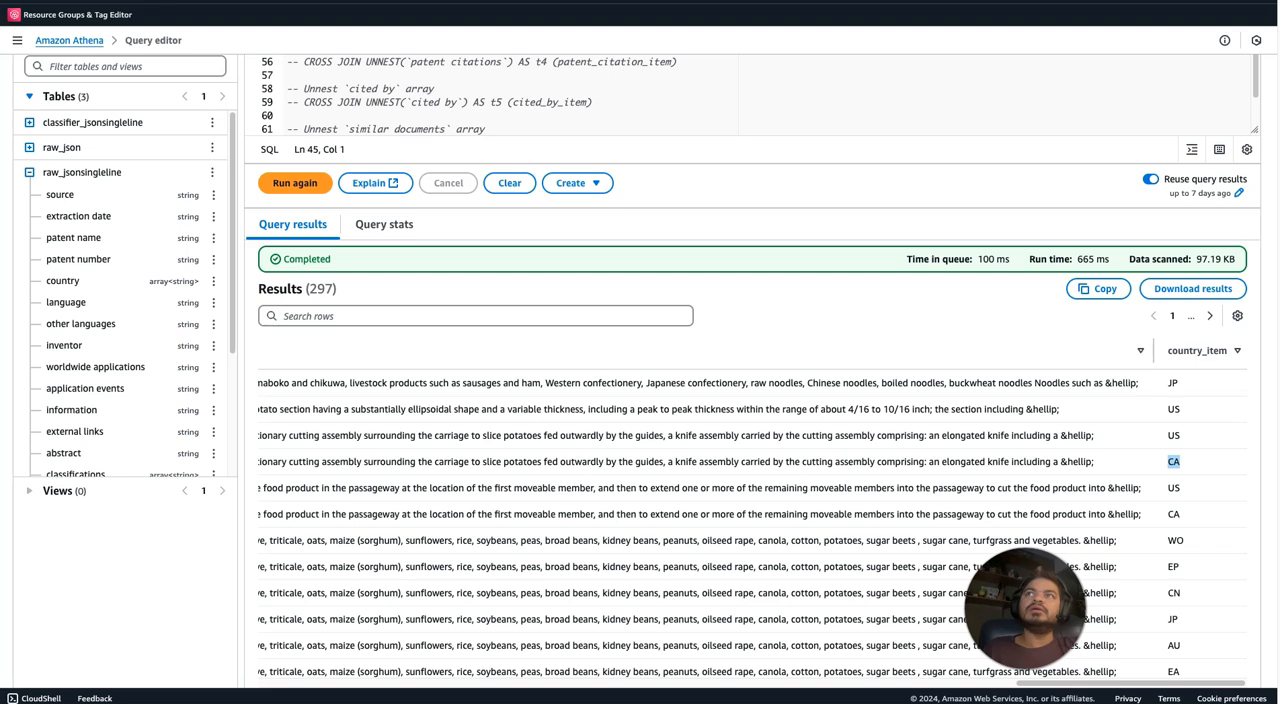
Close the leftover Query 29 and Query 19, keeping only the unnest query open.
scroll(1274, 17, up, 5)
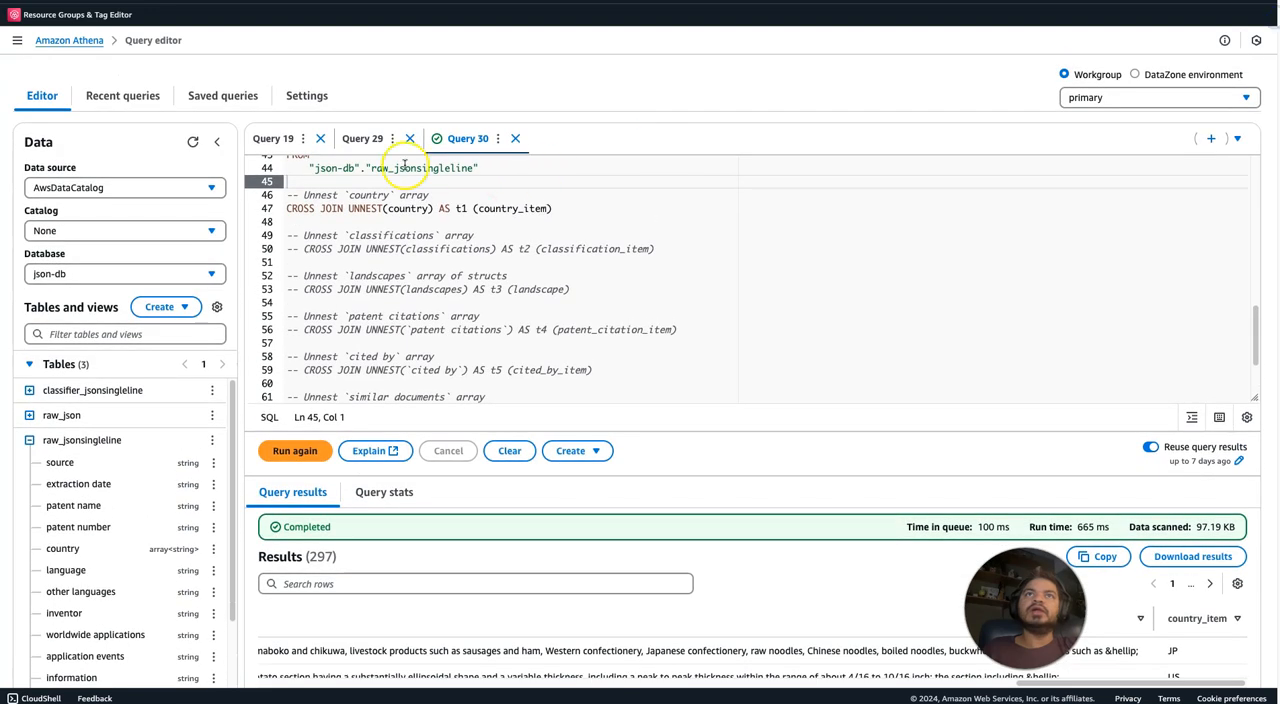
click(372, 140)
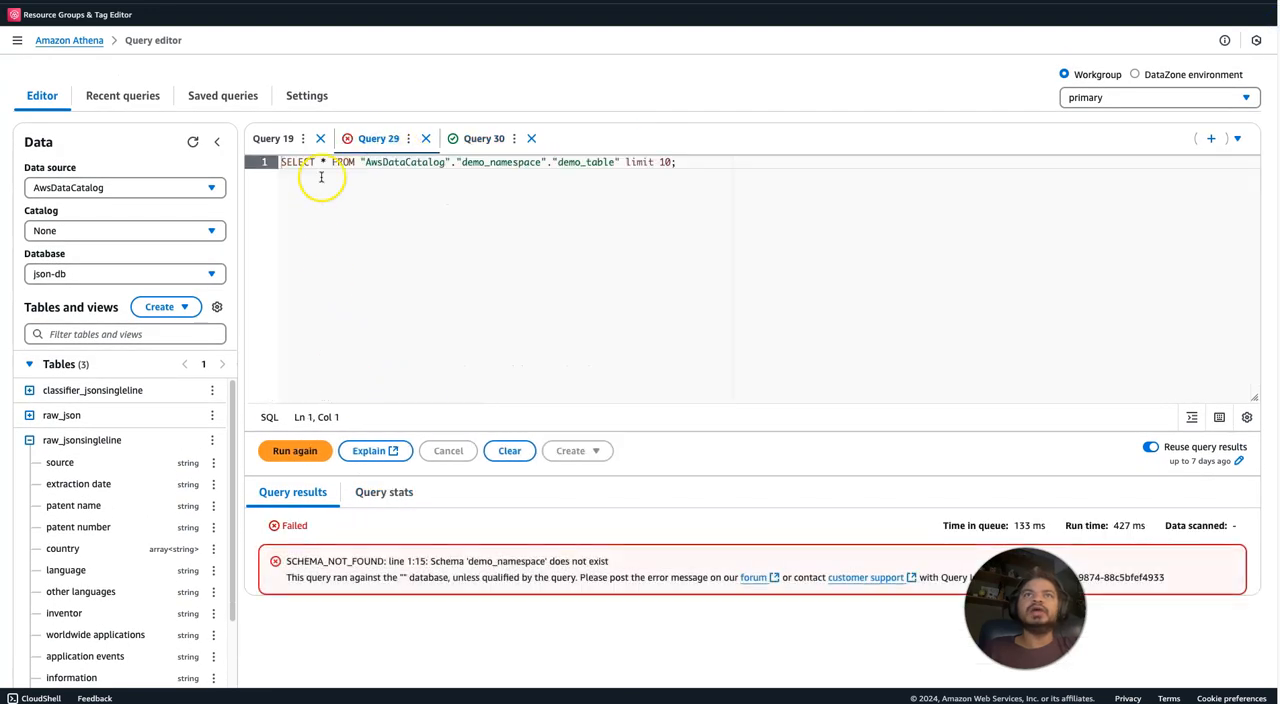
click(273, 142)
click(406, 188)
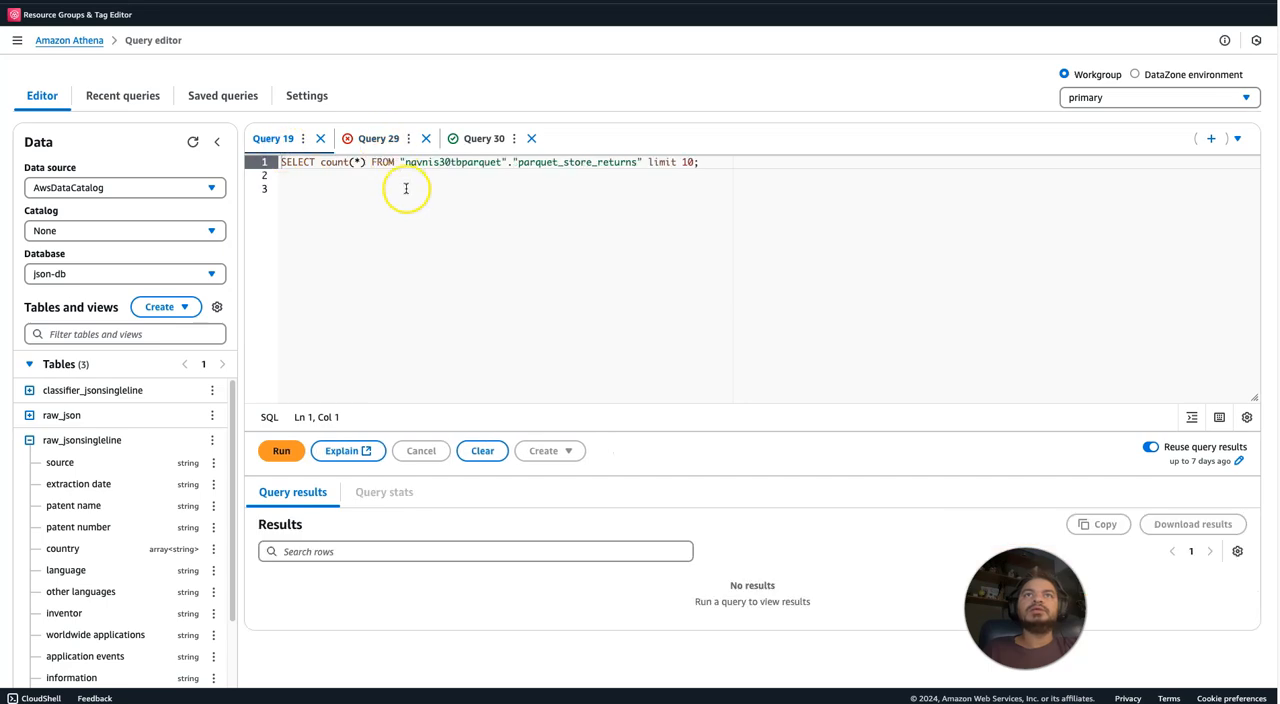
click(426, 138)
click(810, 379)
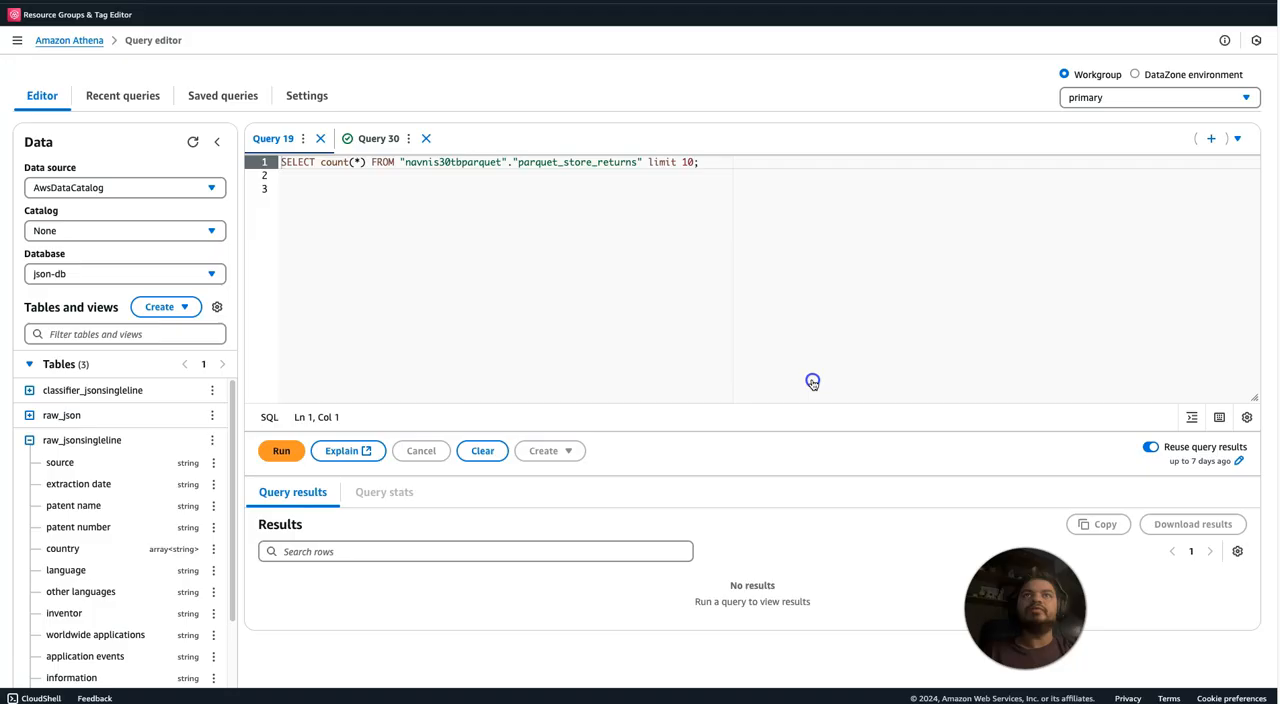
click(319, 139)
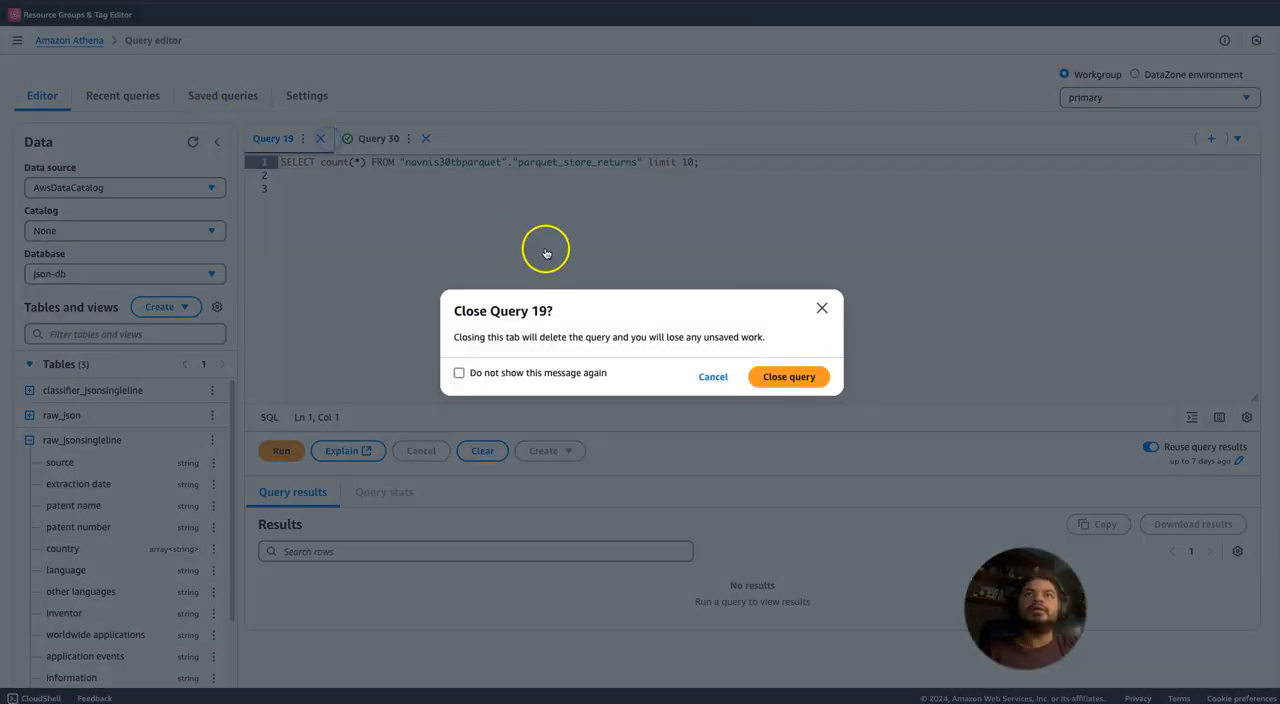
click(806, 388)
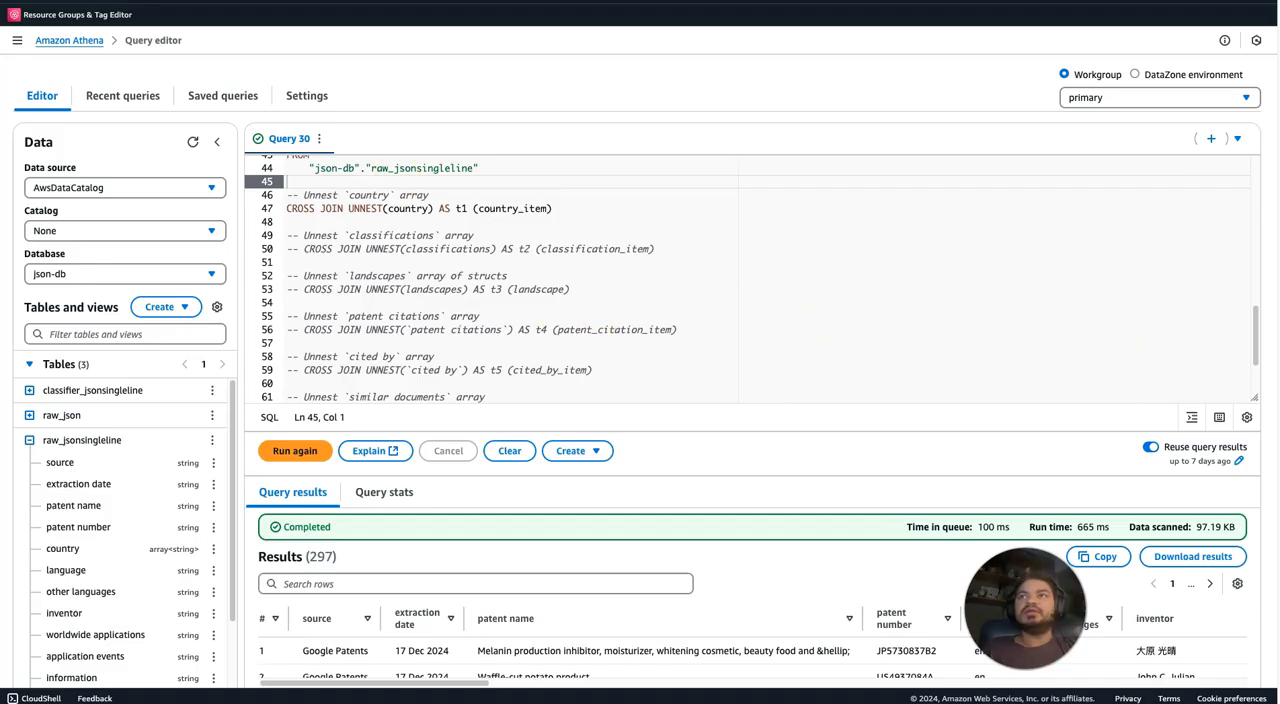
Review the unnest query and open the history of recent queries.
drag(1258, 348, 1249, 272)
click(133, 95)
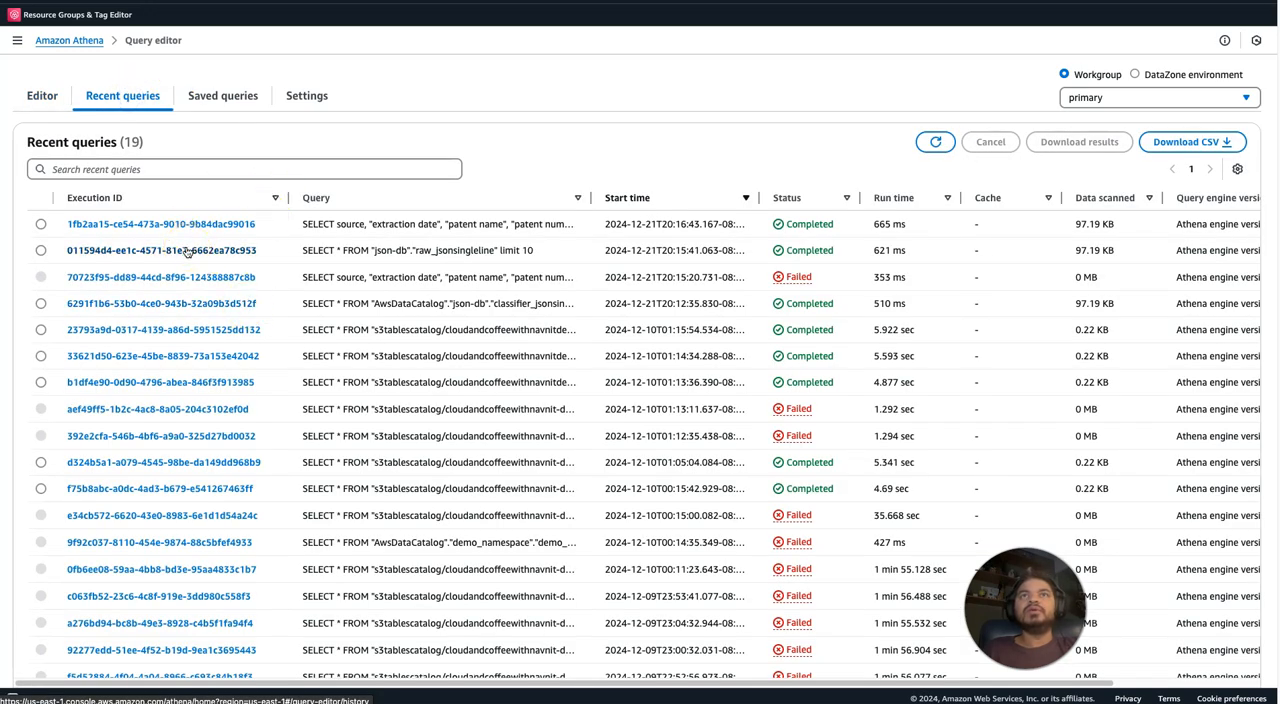
Reopen the past SELECT * query on "json-db"."raw_jsonsingleline" with limit 10 and view the country arrays in its results.
click(186, 250)
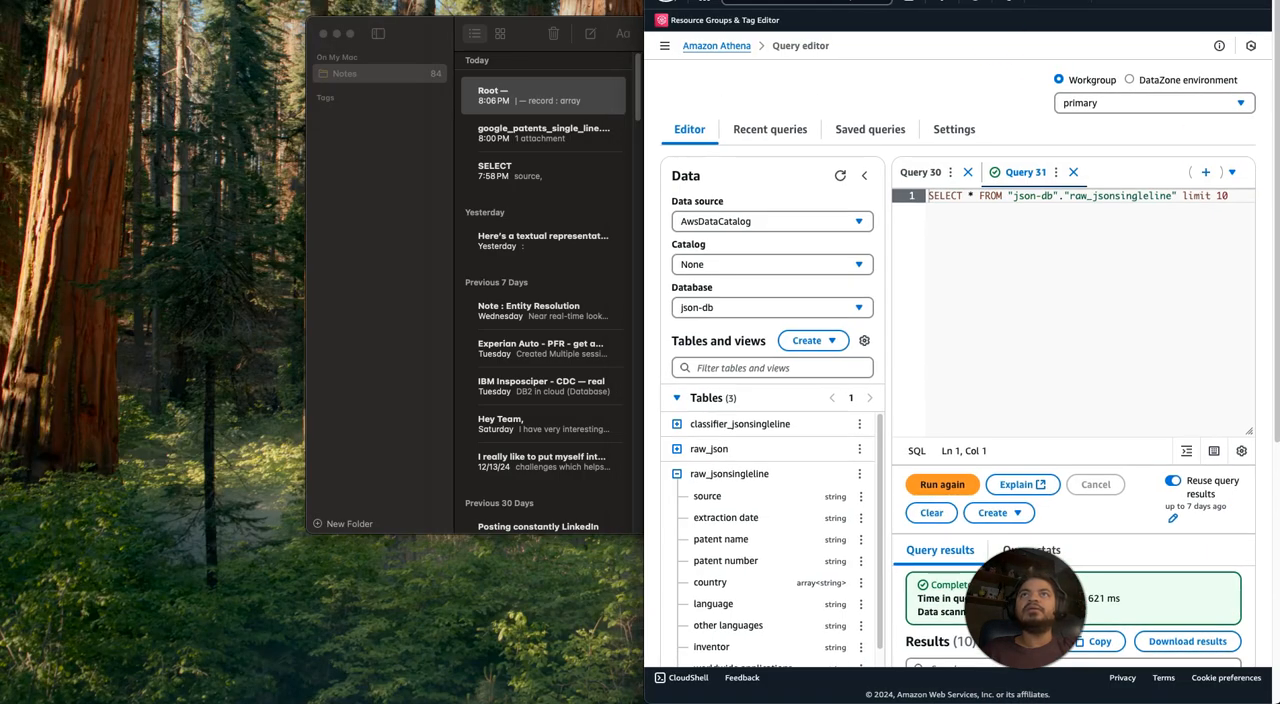
click(690, 1)
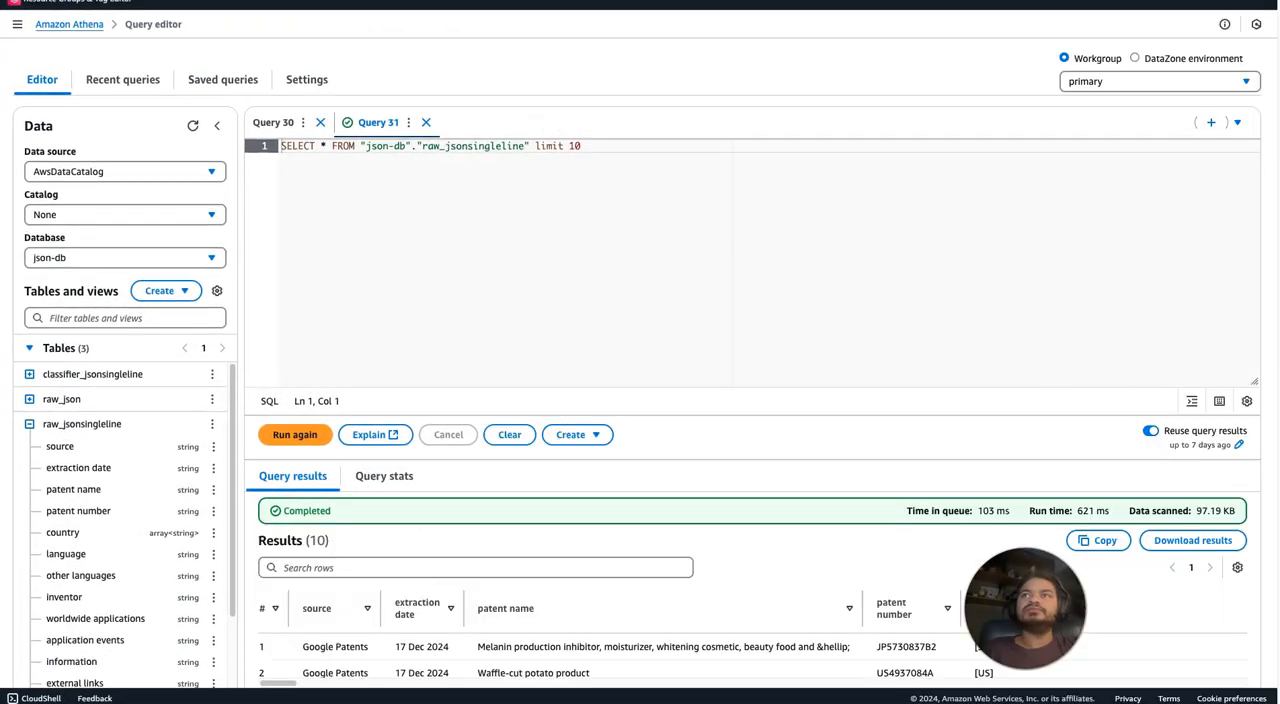
scroll(970, 460, down, 2)
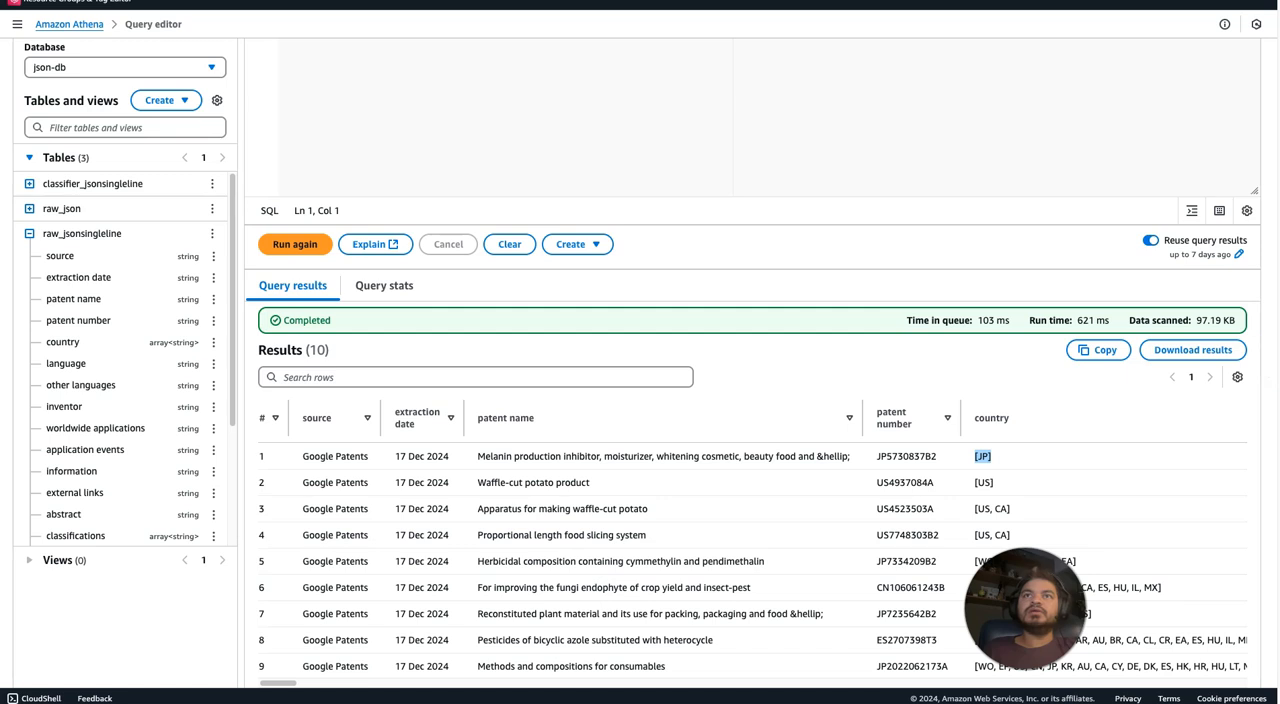
scroll(1268, 230, up, 2)
Compare the unnest query in Query 30 with the plain SELECT * query in Query 31.
click(275, 122)
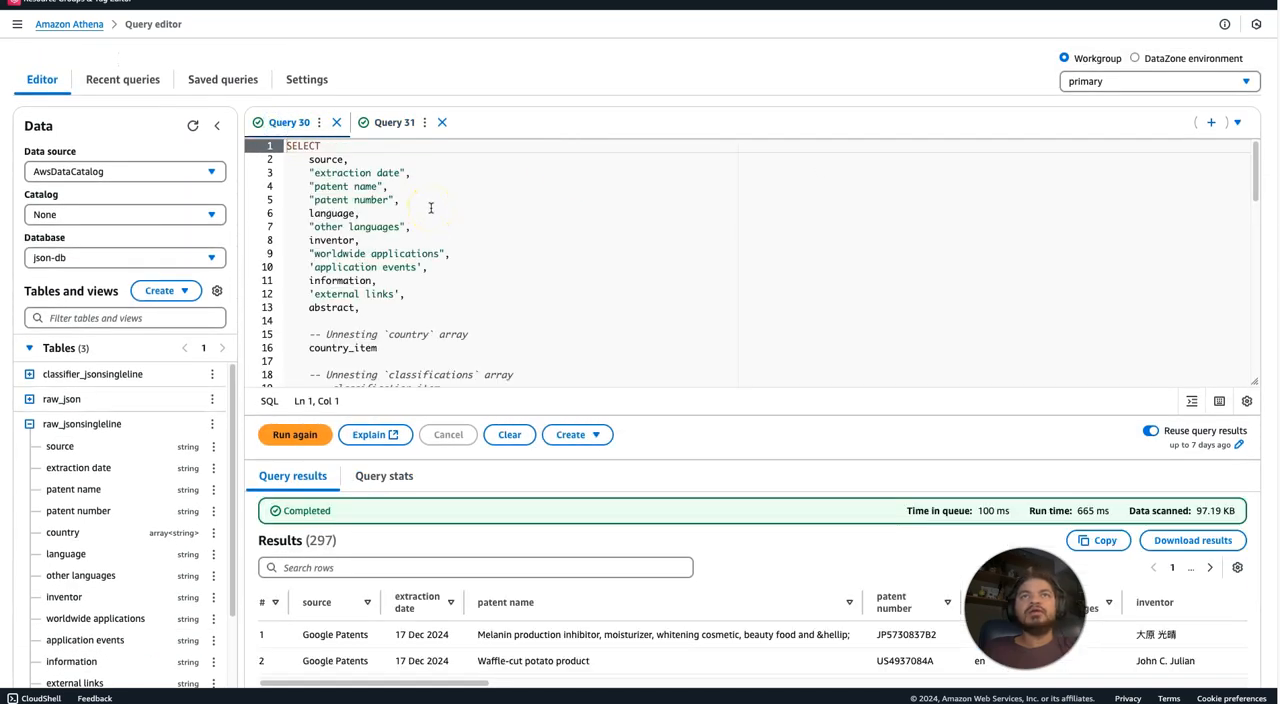
mouse_move(1258, 176)
mouse_down()
mouse_move(1268, 229)
mouse_move(1257, 174)
mouse_up()
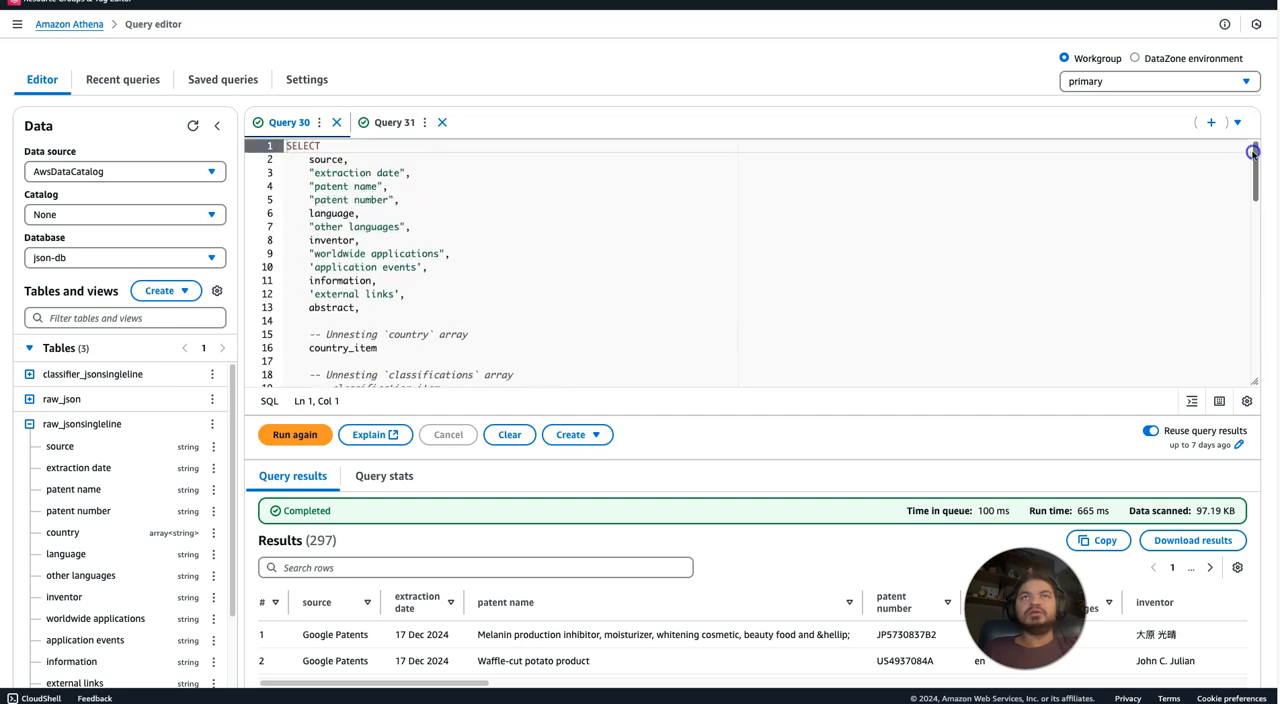
click(380, 122)
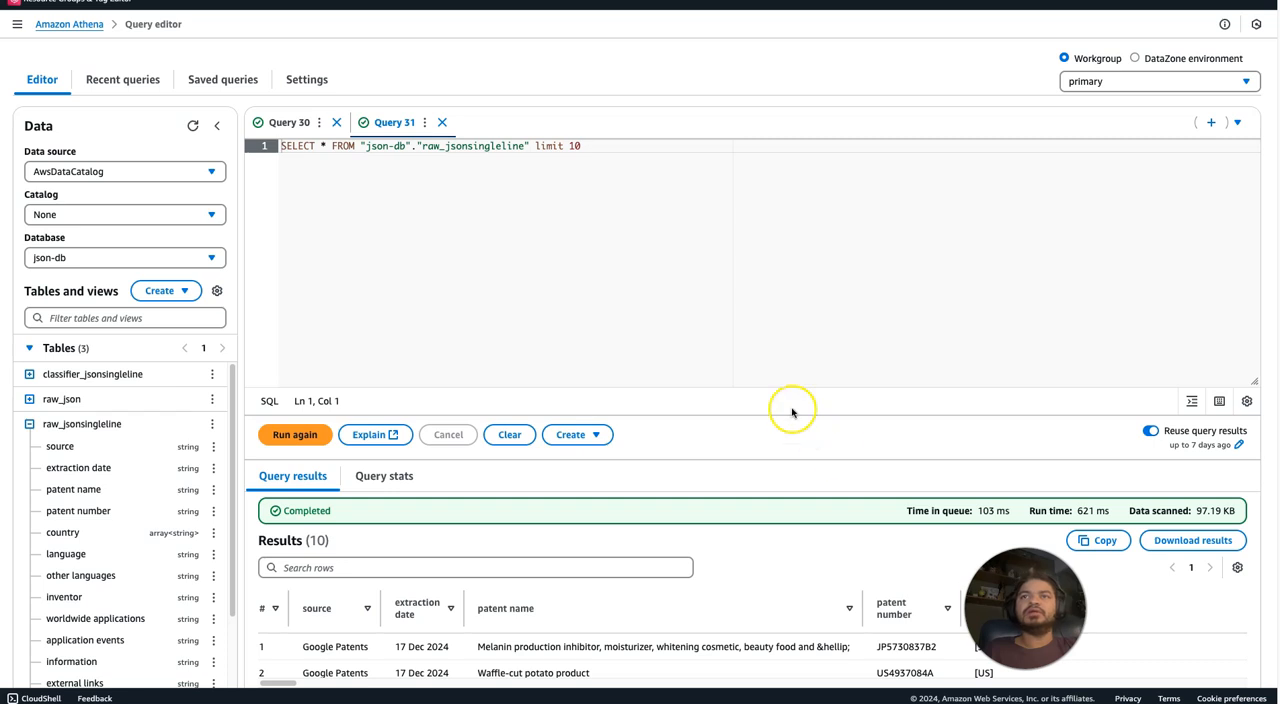
click(292, 122)
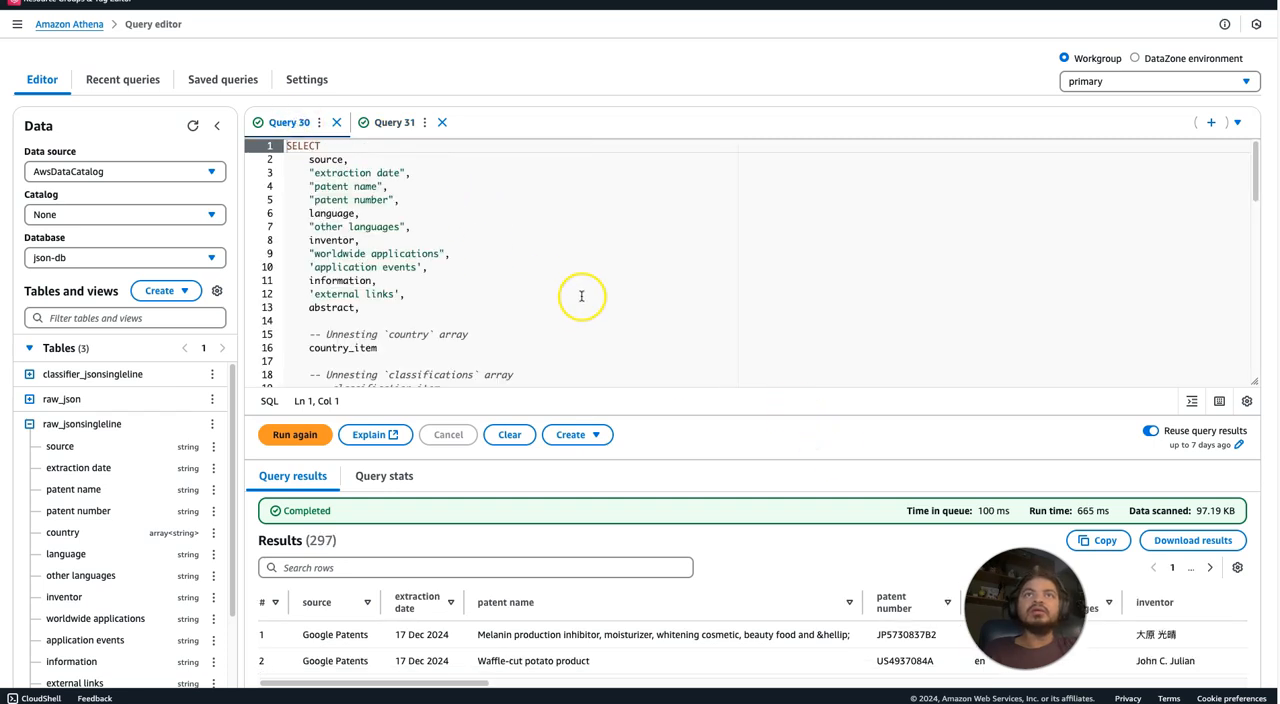
click(362, 122)
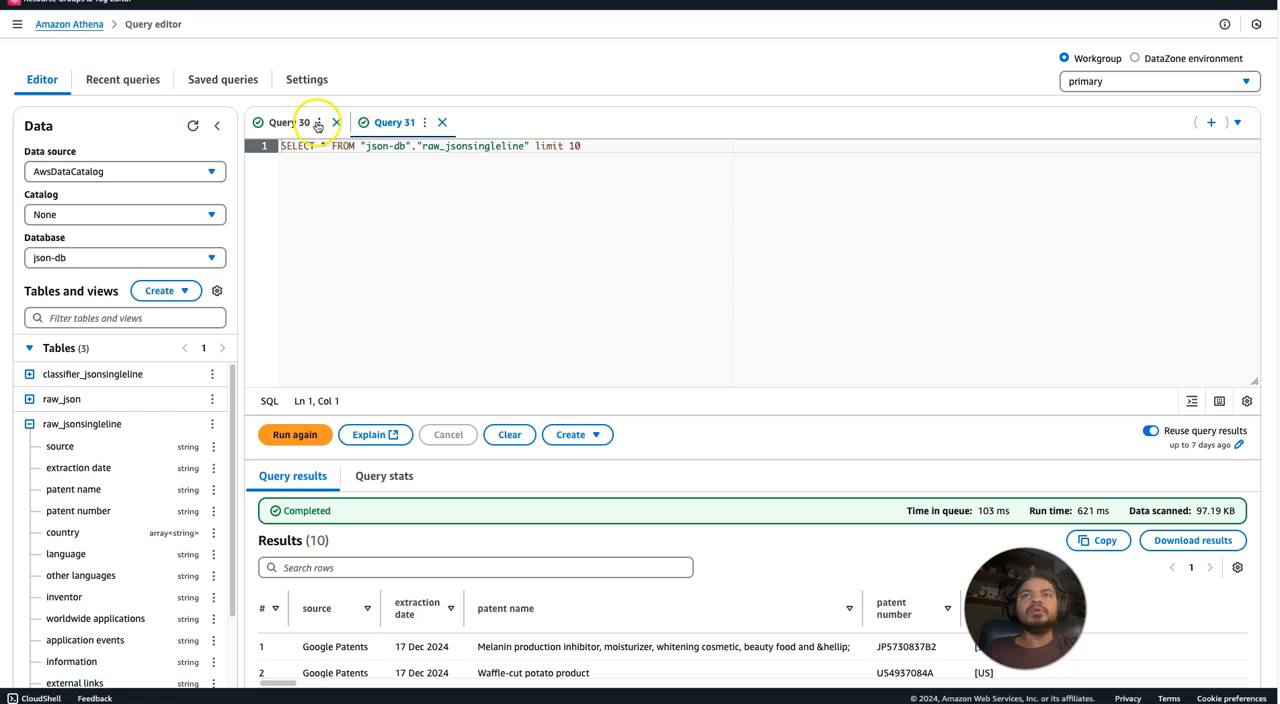
Move country_item in Query 30 to its own line right after "patent number" in the SELECT list, followed by a comma, and run the query.
click(316, 122)
click(284, 121)
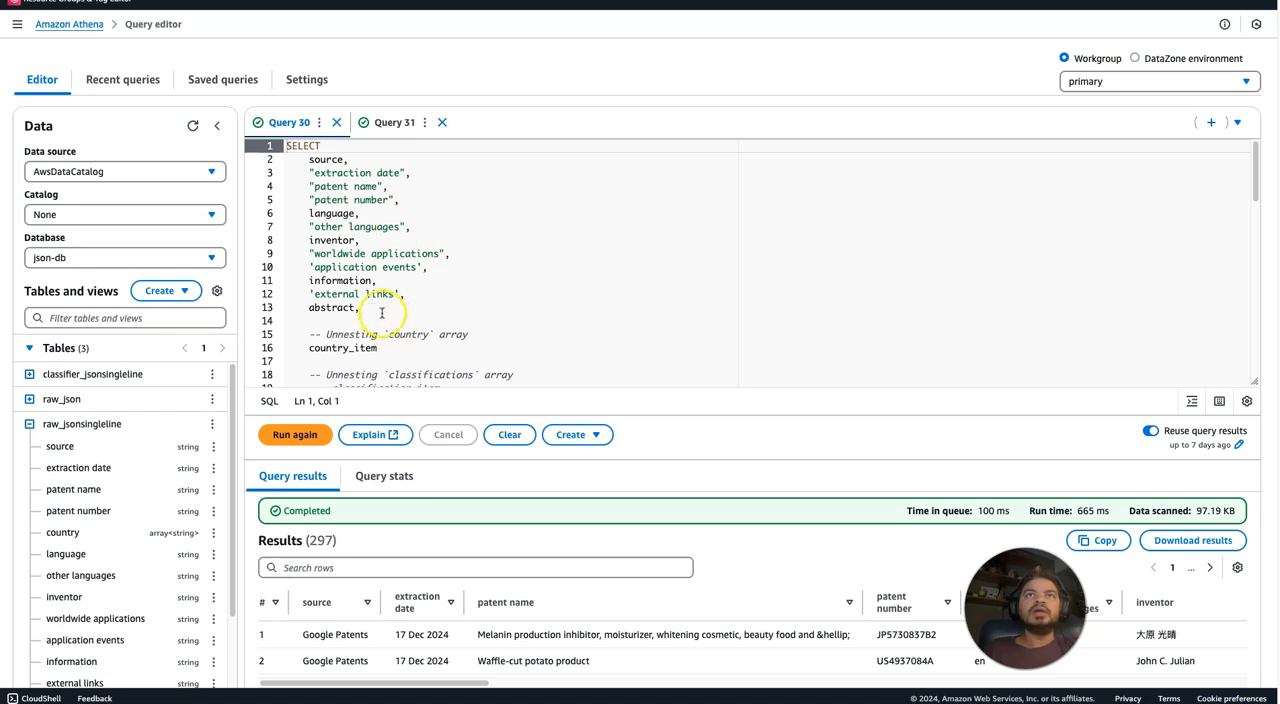
click(345, 308)
drag(378, 348, 296, 348)
key(ctrl+c)
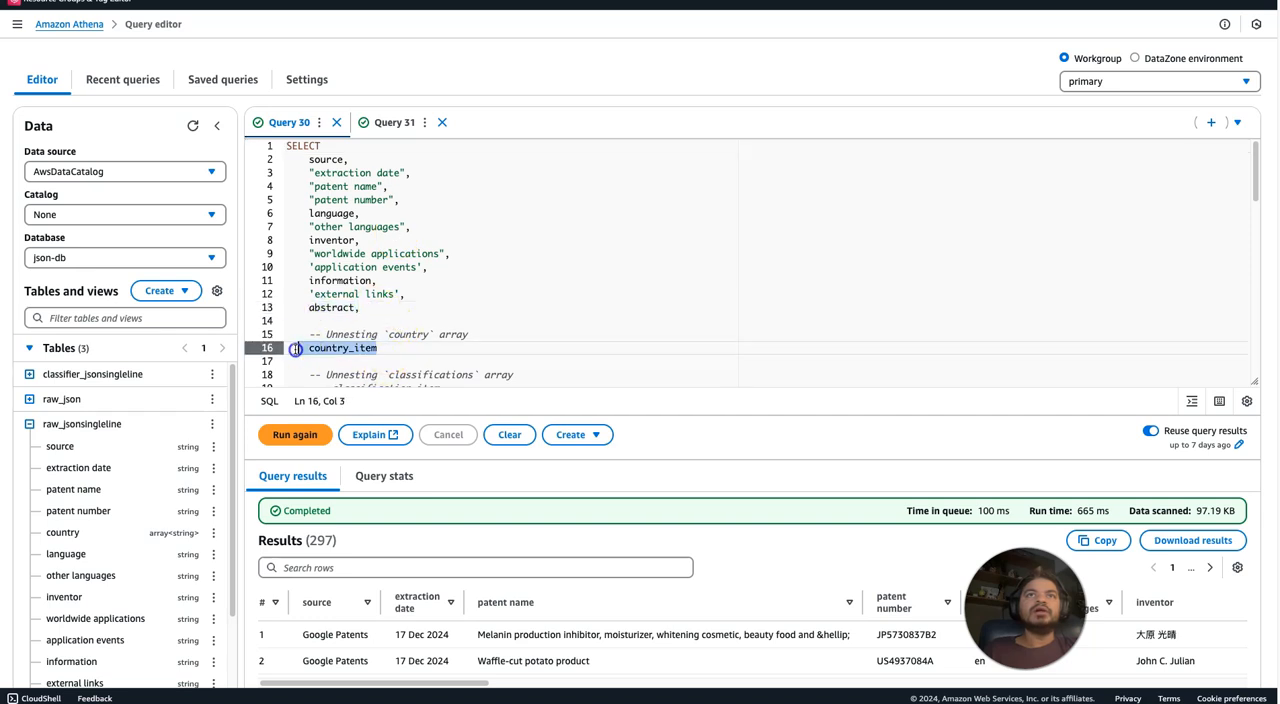
key(BackSpace)
click(427, 201)
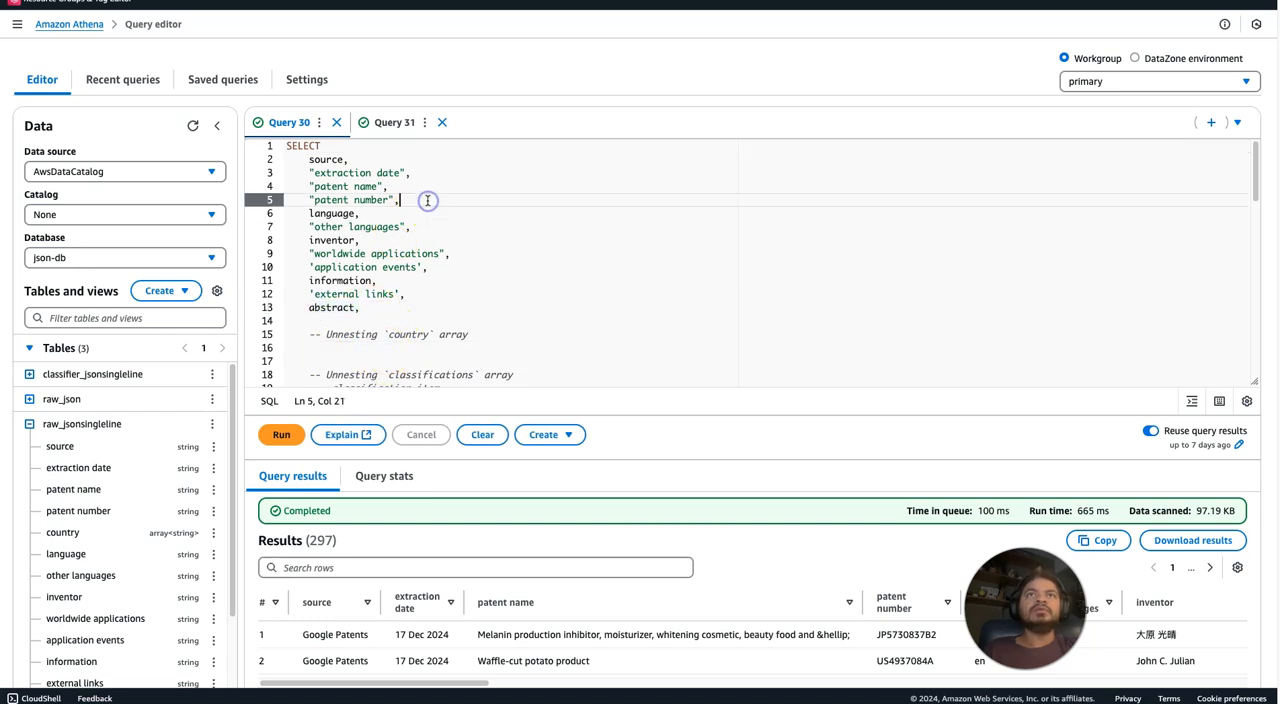
key(Return)
key(ctrl+v)
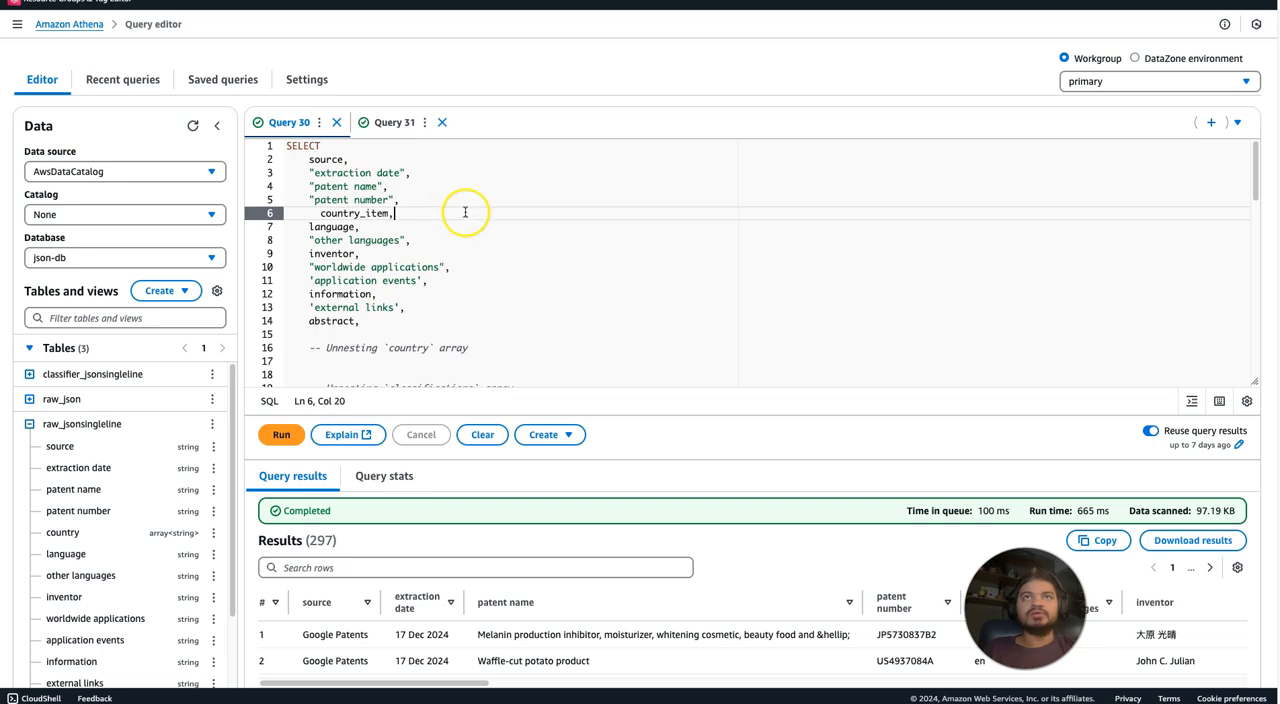
click(508, 222)
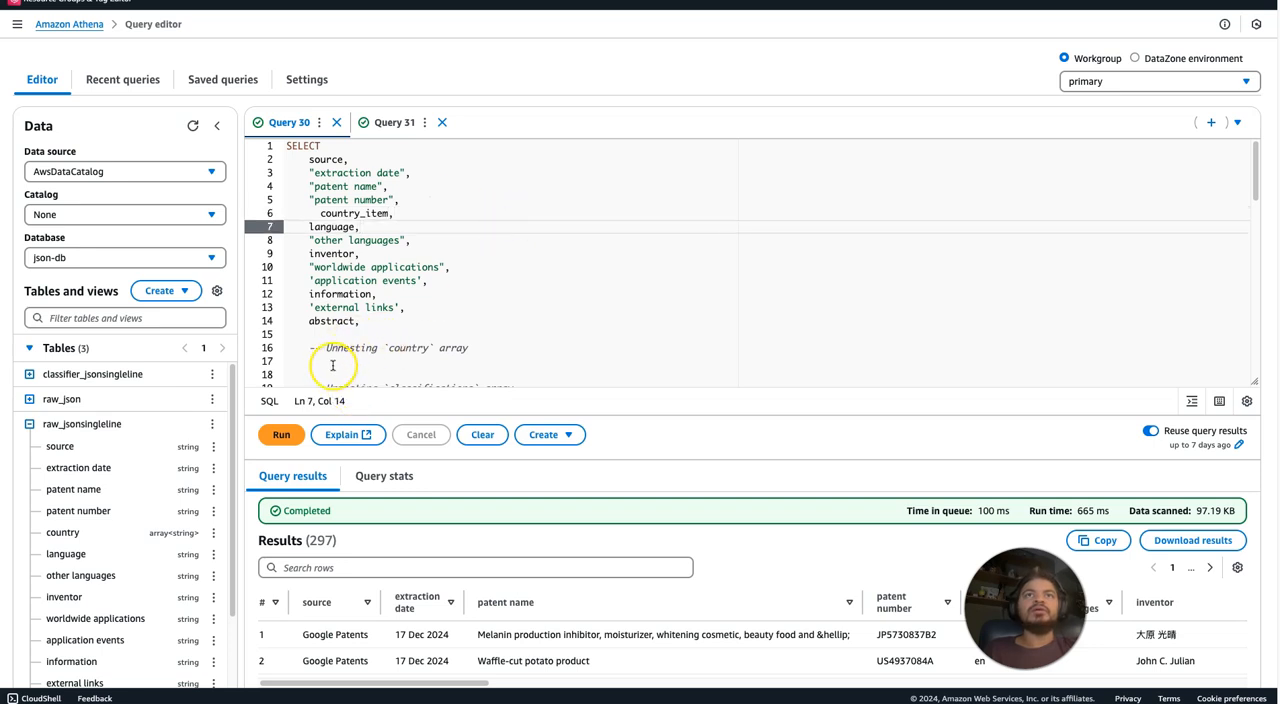
click(281, 436)
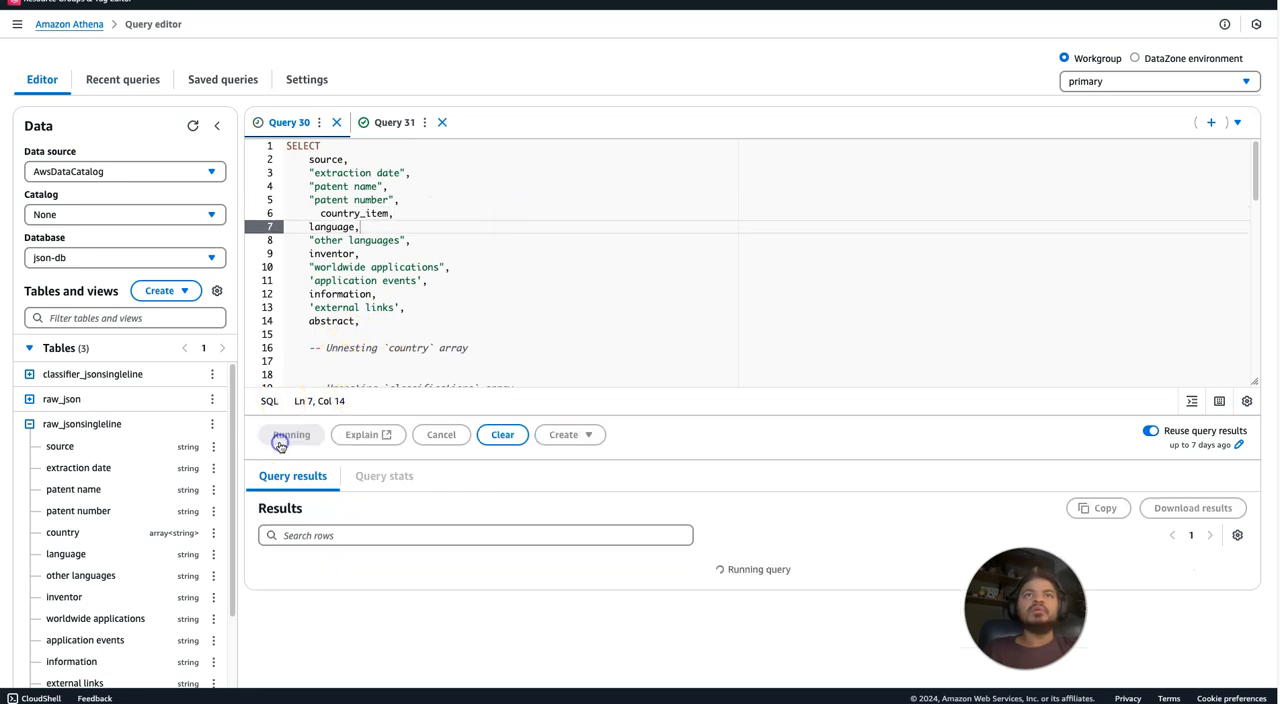
Align country_item with the other columns, remove the trailing comma after abstract, and rerun the query.
click(449, 331)
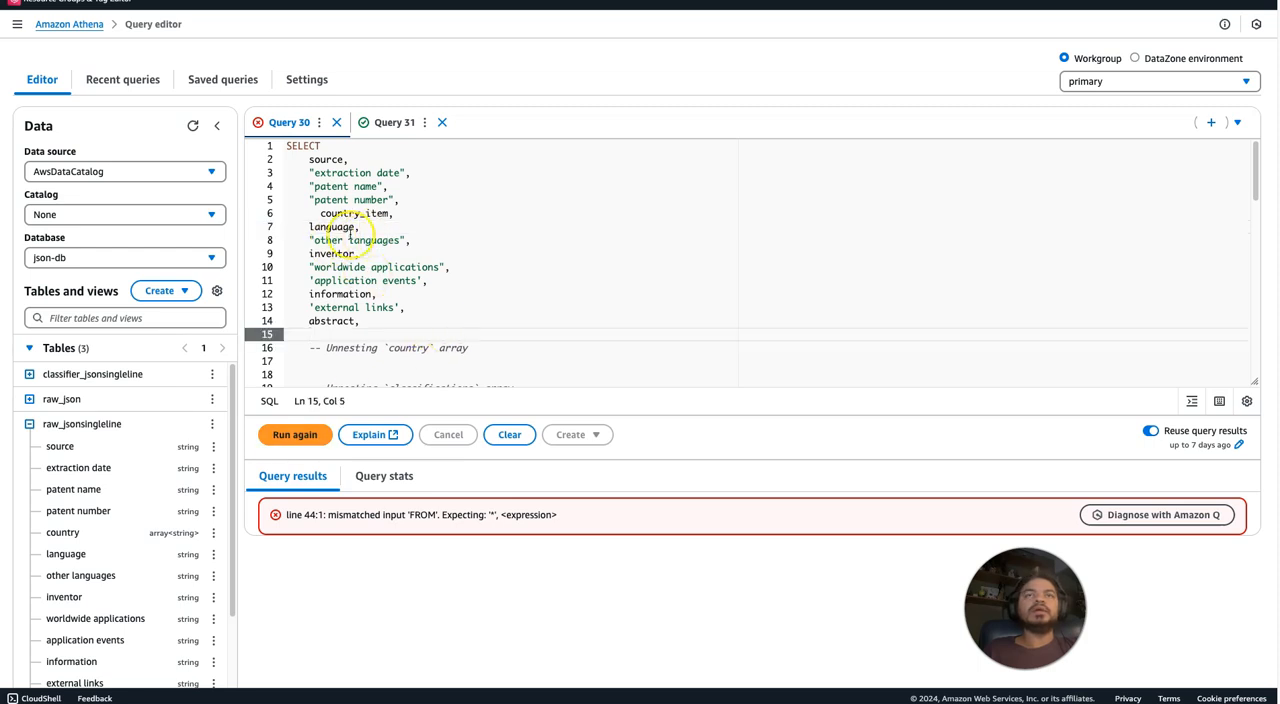
click(320, 213)
key(BackSpace)
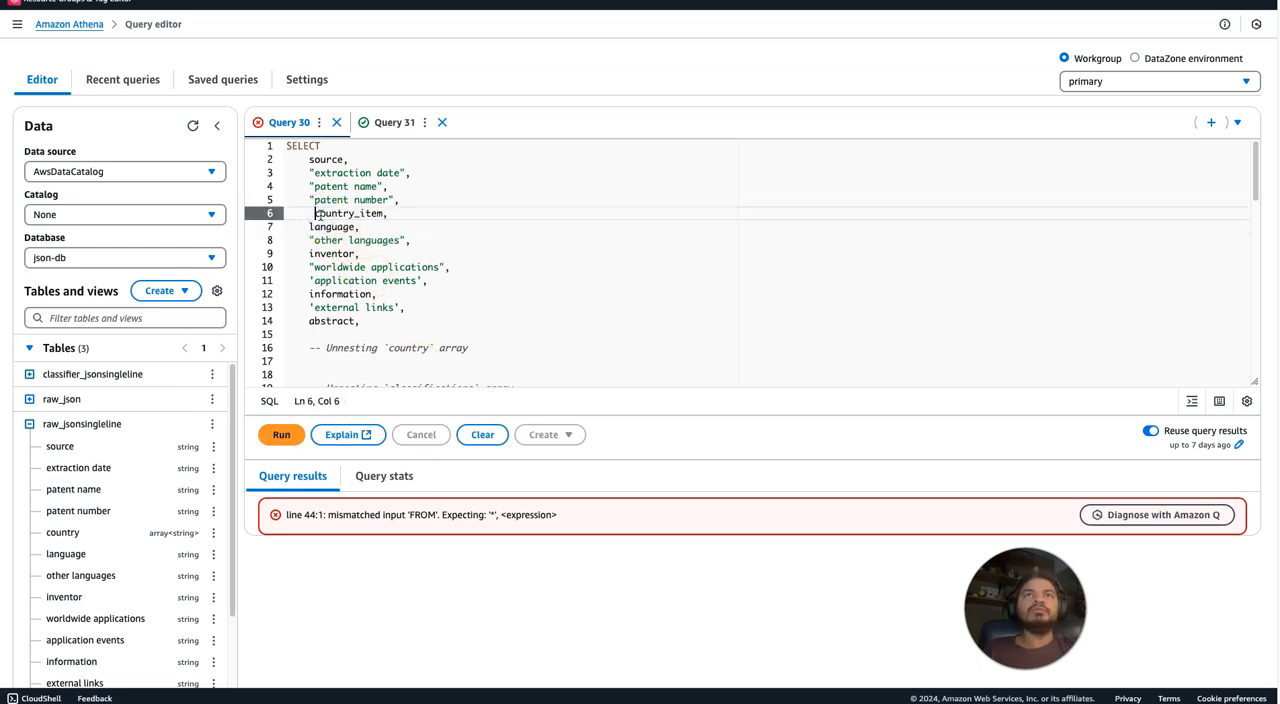
click(366, 323)
key(BackSpace)
click(288, 436)
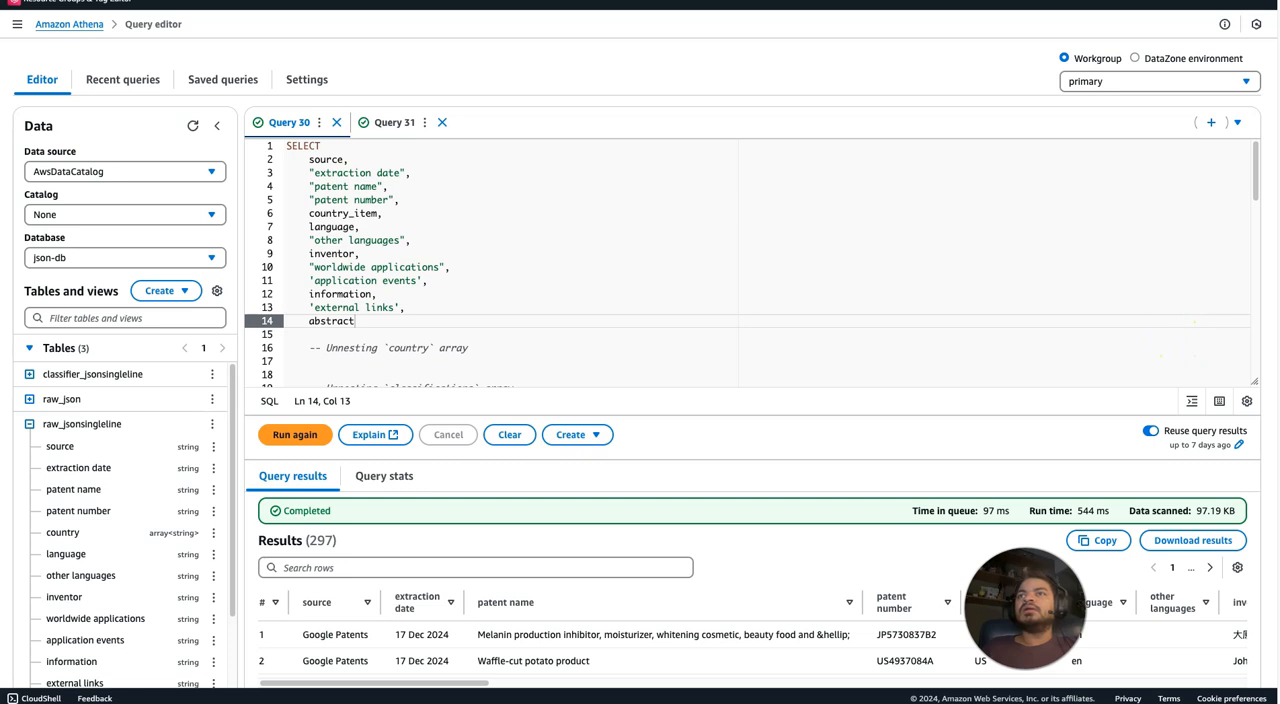
Examine the country_item values beside the patent numbers in the new query results.
drag(1257, 172, 1257, 172)
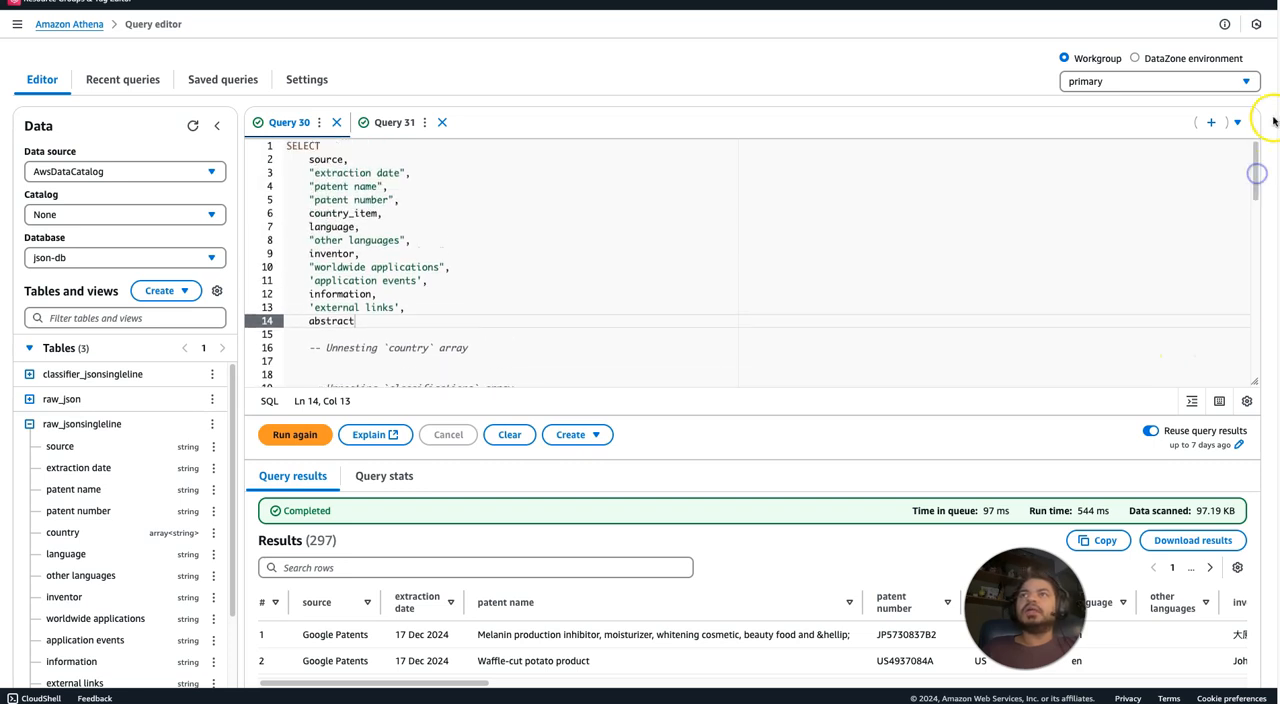
scroll(1249, 177, down, 3)
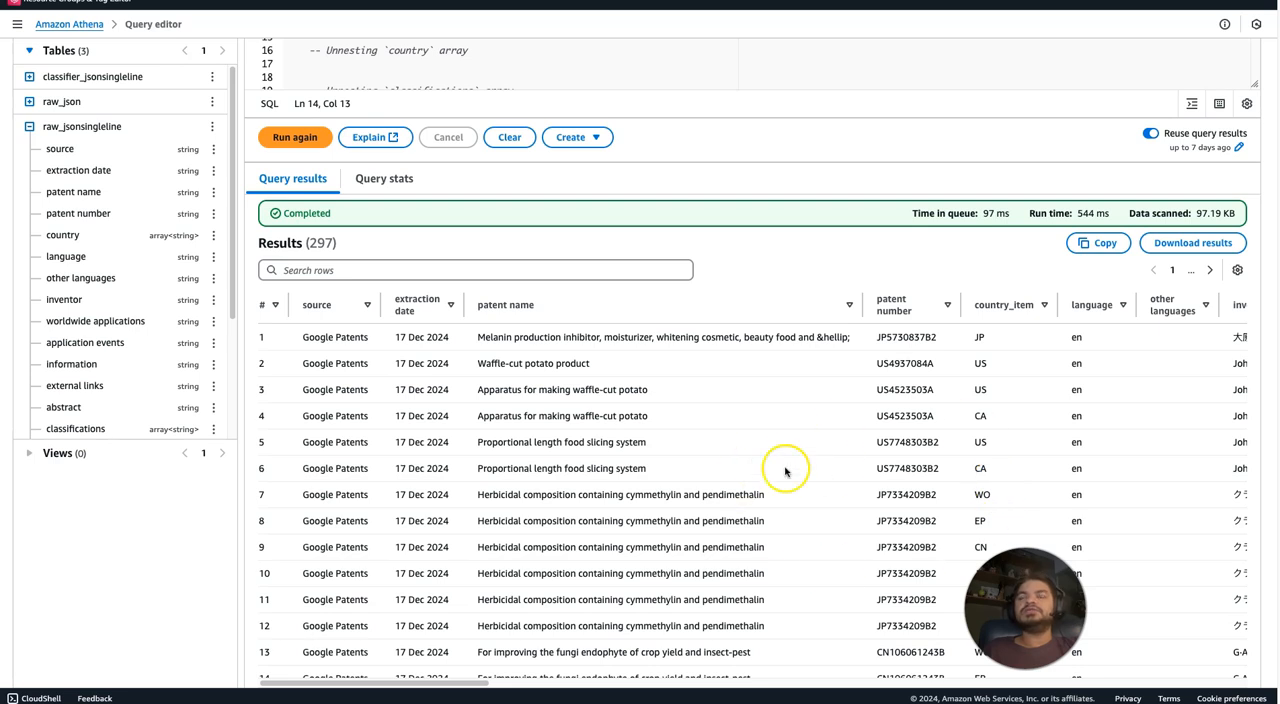
scroll(700, 350, up, 3)
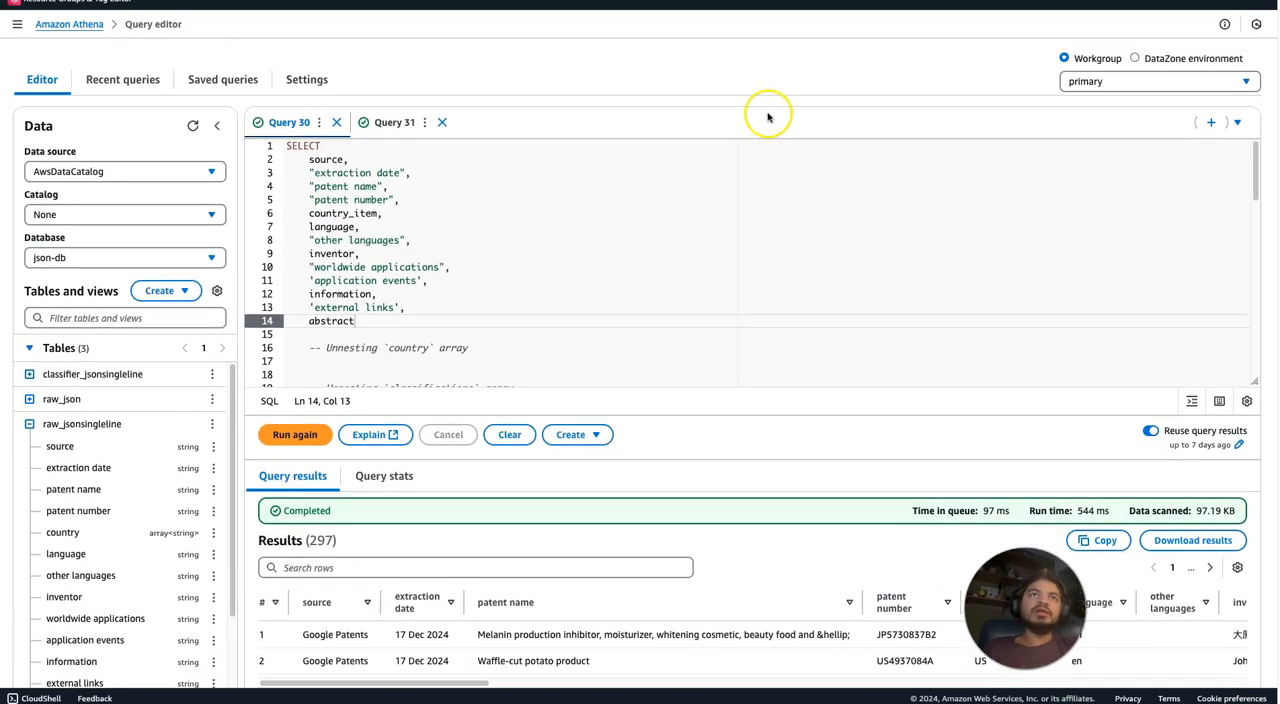
Collapse the columns of raw_jsonsingleline and refresh the list of tables in json-db.
click(29, 424)
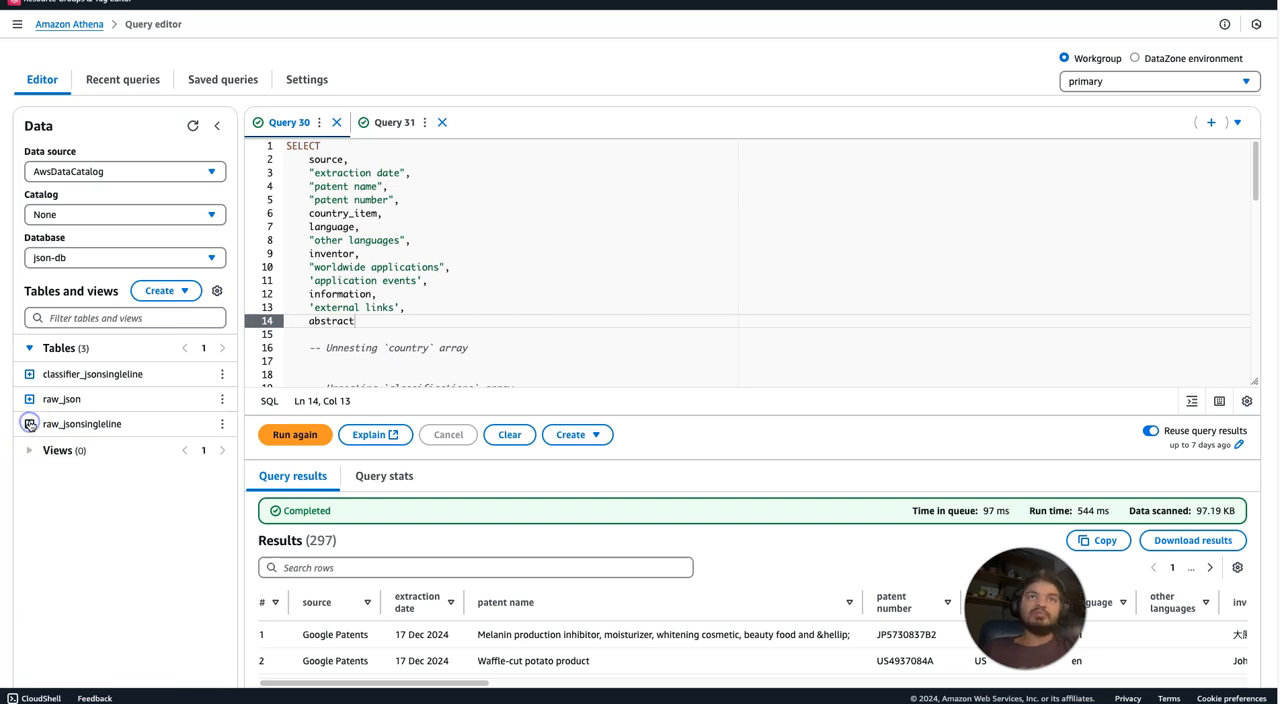
click(193, 126)
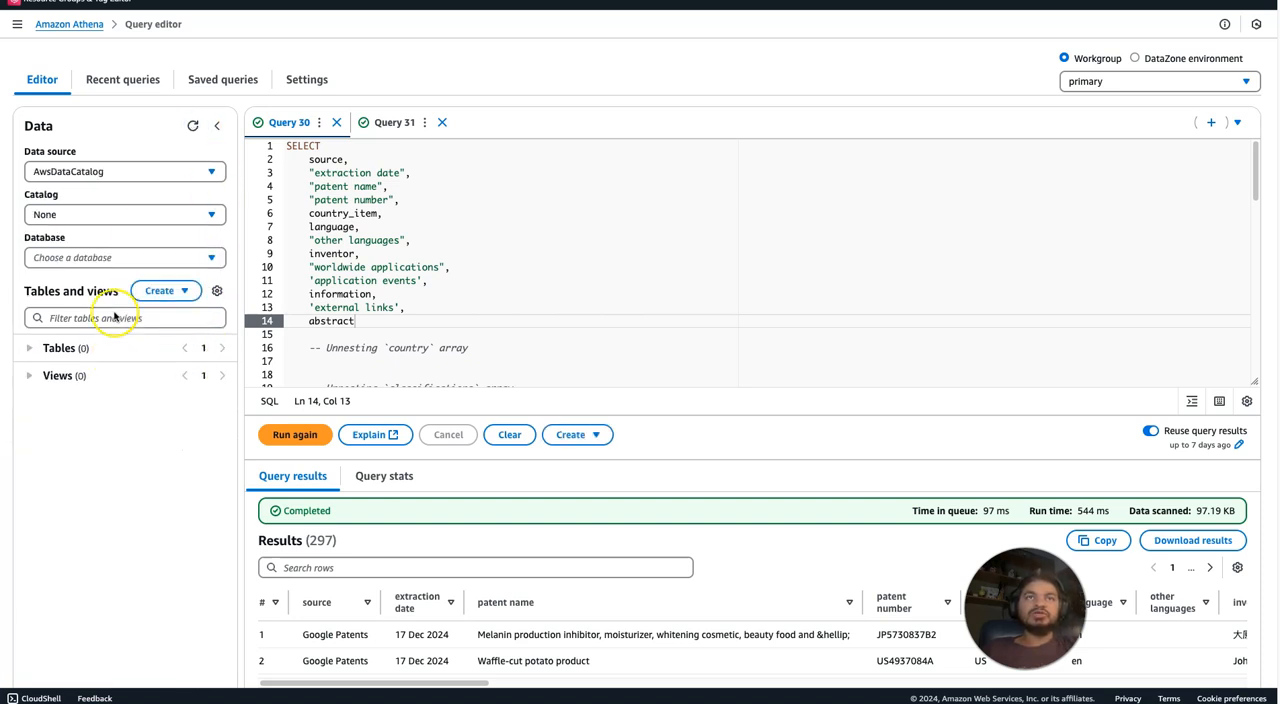
click(29, 348)
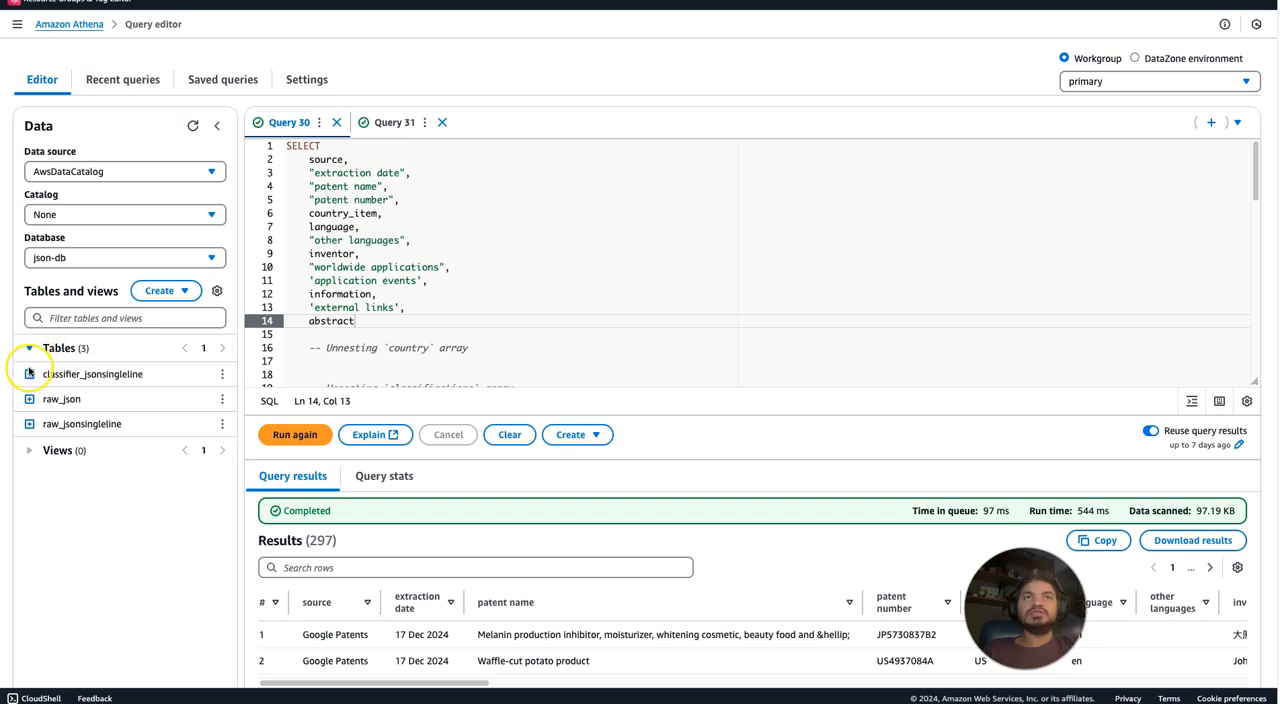
Expand raw_json, widen the data pane to read its nested array type, and compare it with the columns of classifier_jsonsingleline.
click(29, 399)
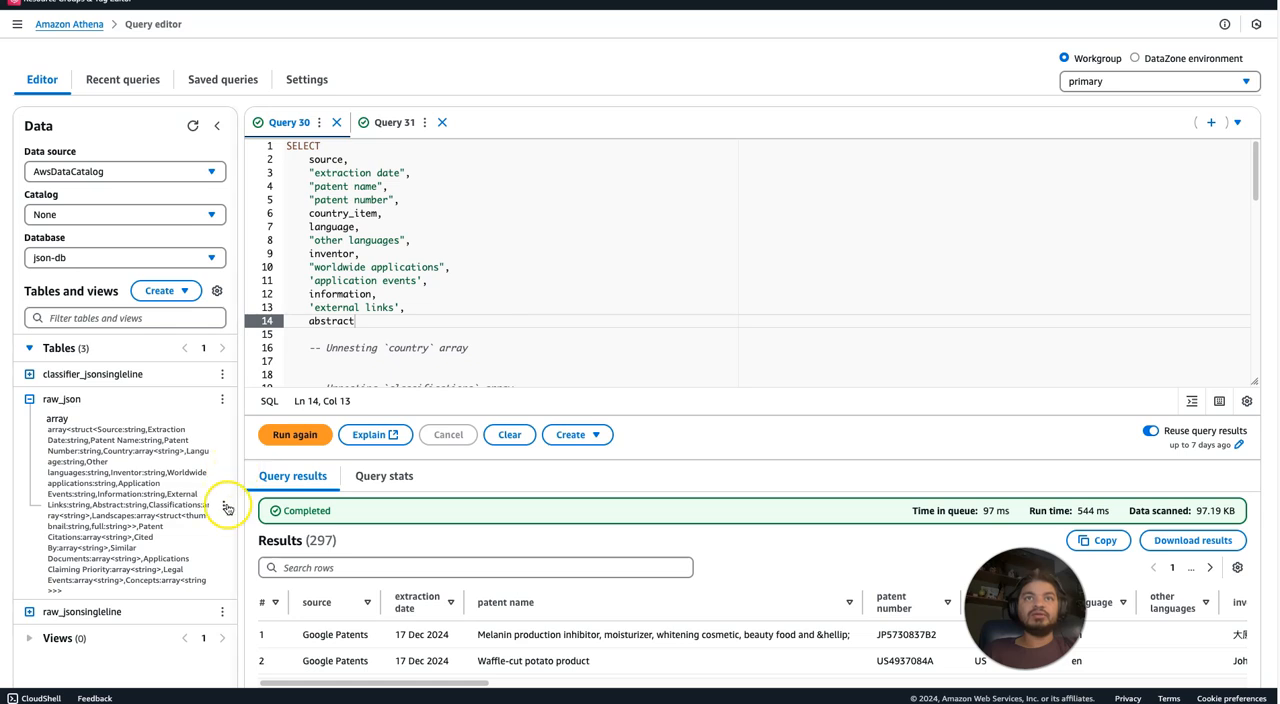
drag(233, 497, 418, 468)
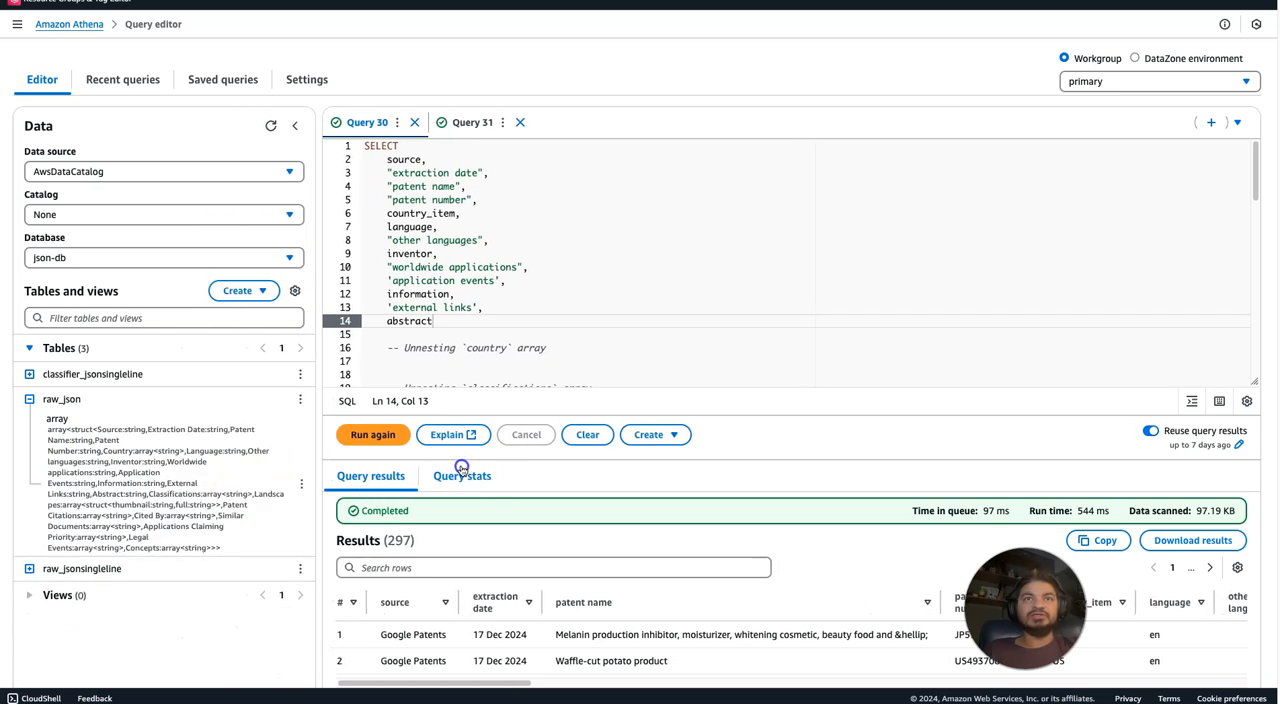
drag(694, 512, 737, 523)
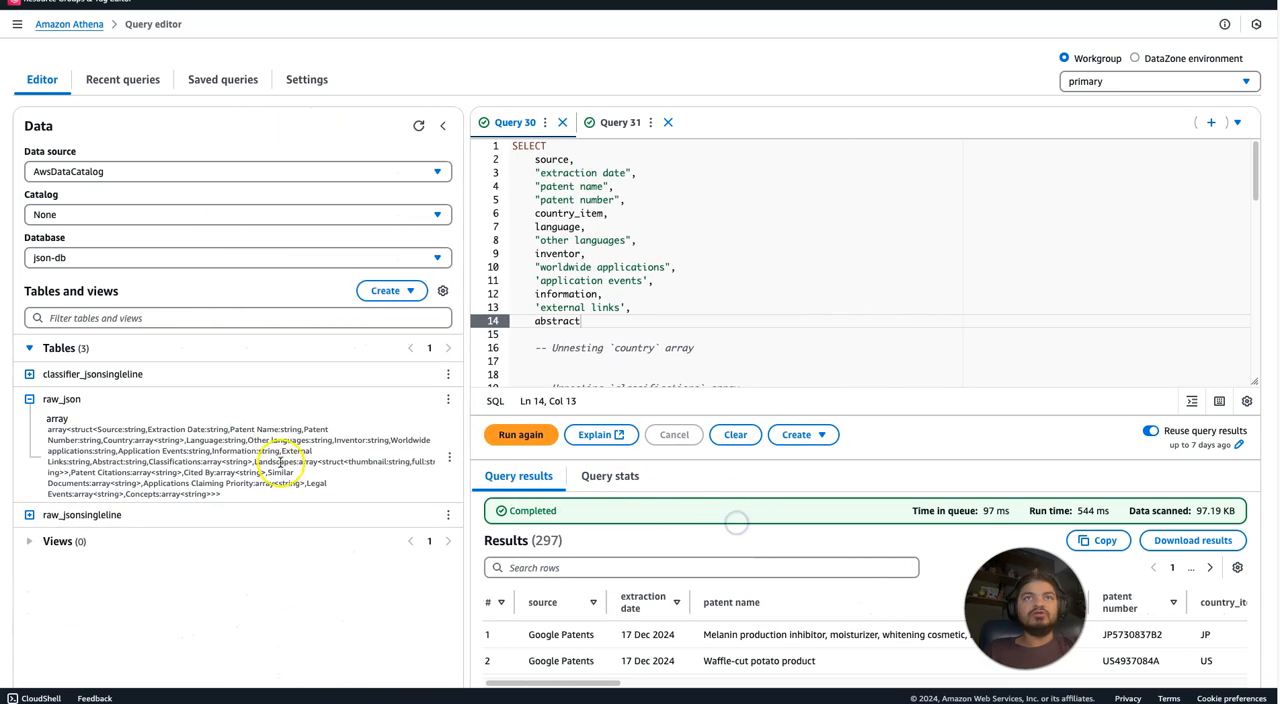
click(30, 375)
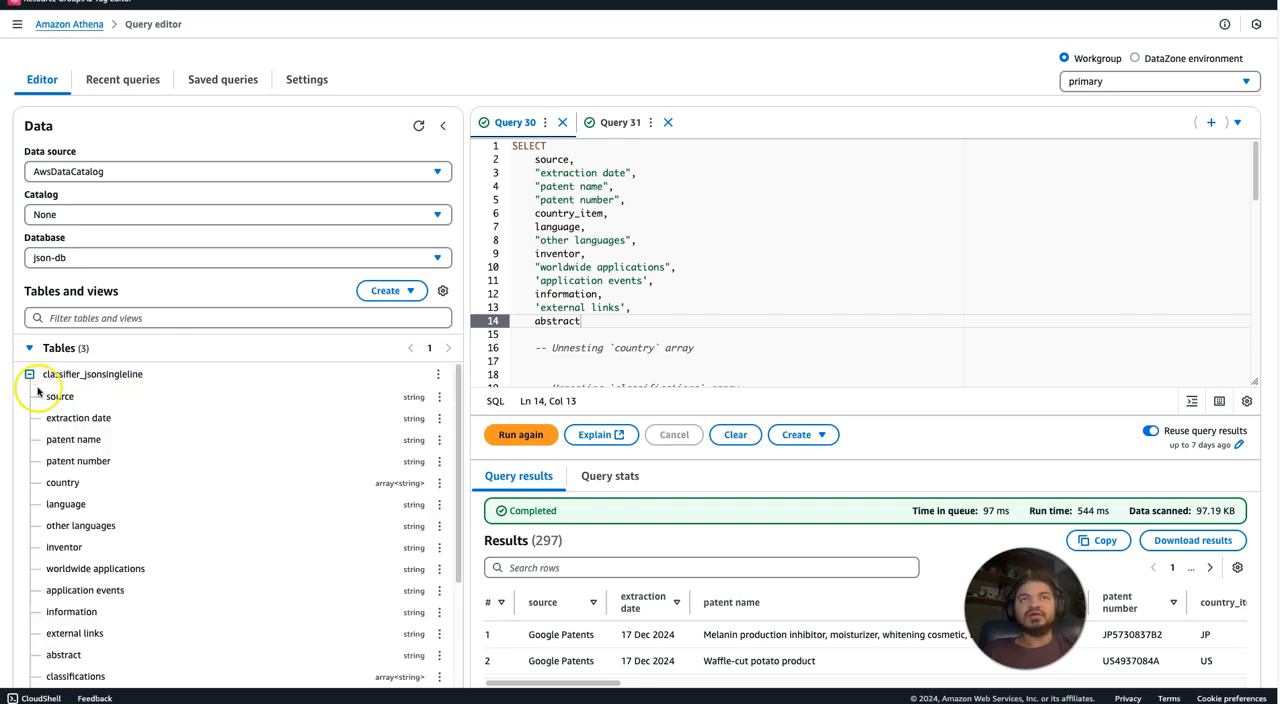
click(30, 375)
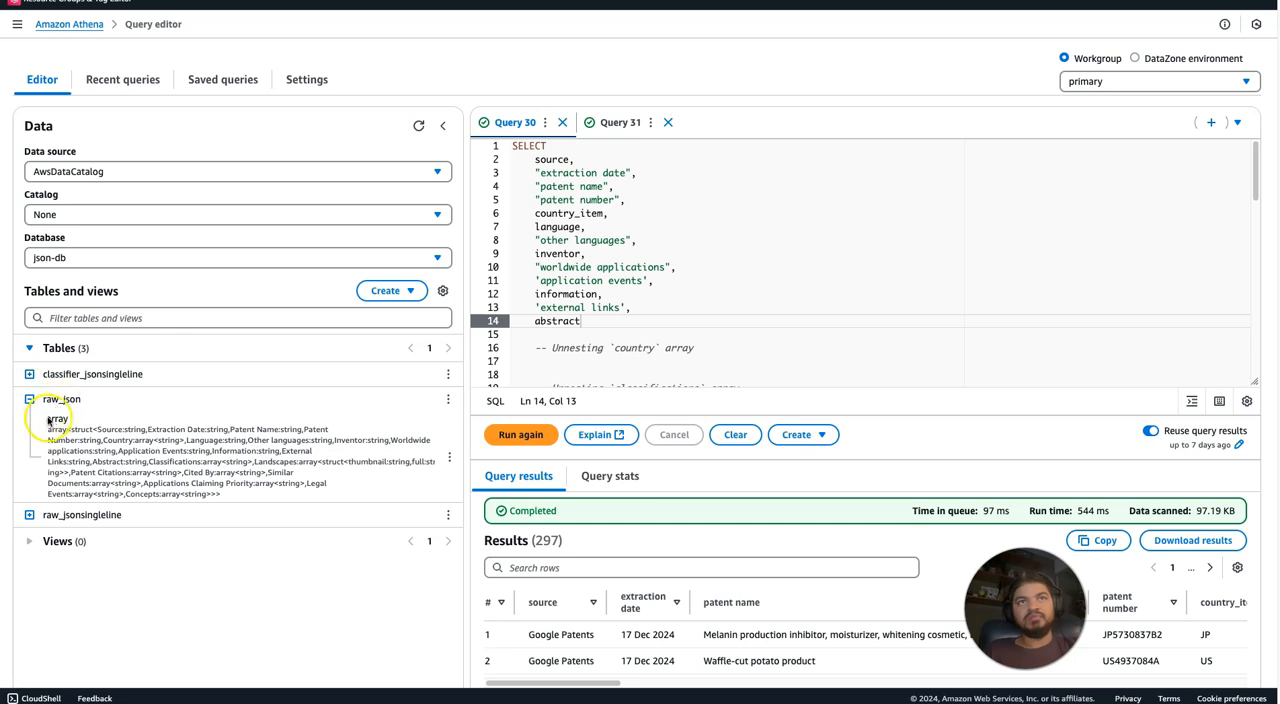
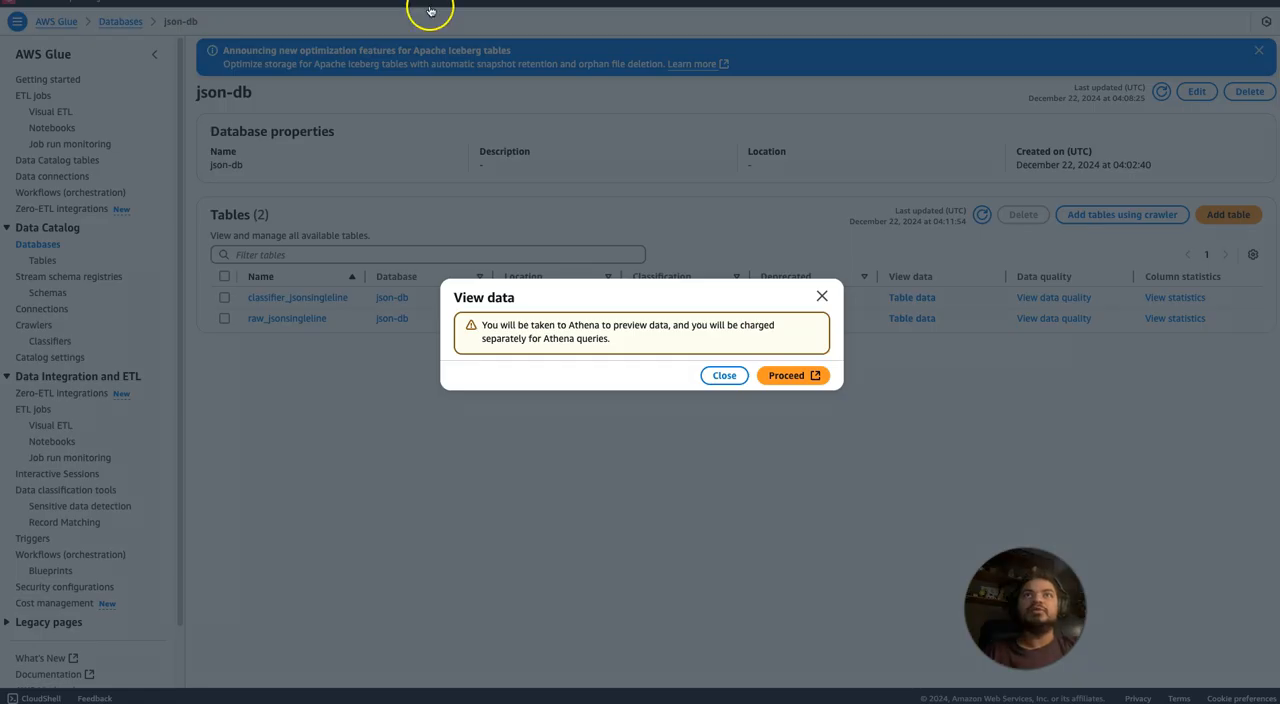
Dismiss the Athena preview notice, filter the Glue crawlers by json, and open json-crawler-withoutcustomeclassifier.
click(724, 377)
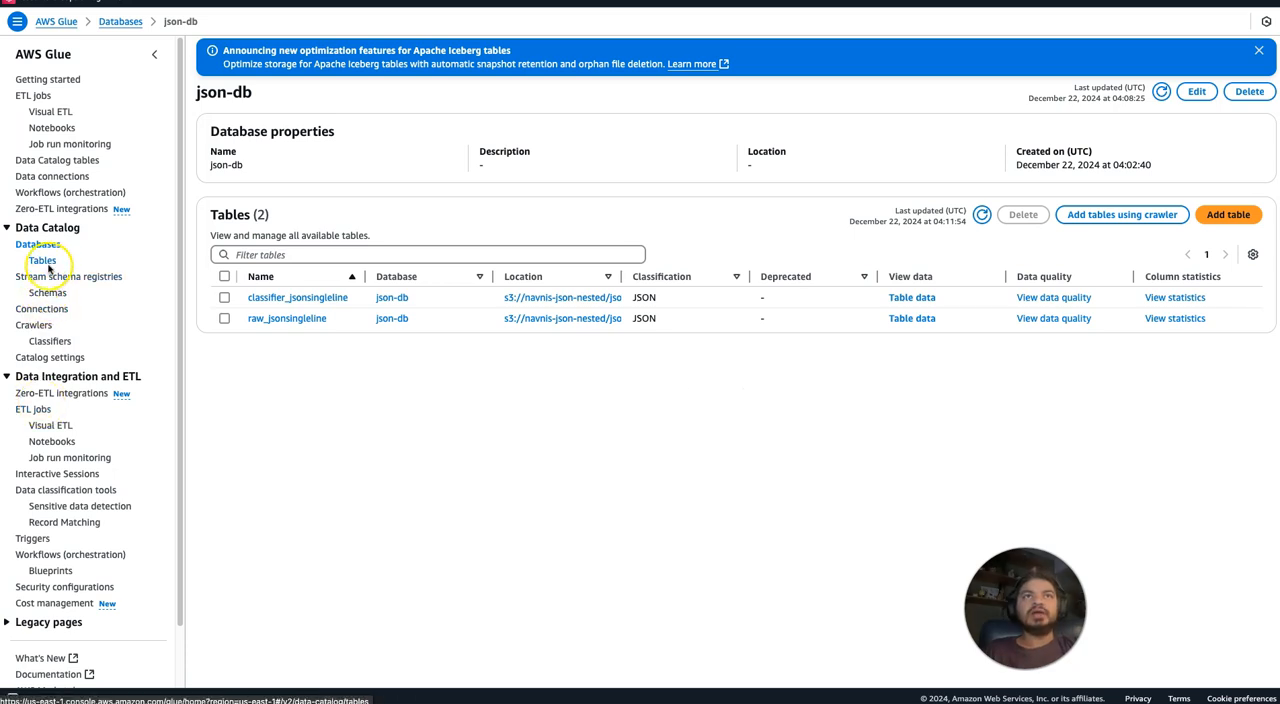
click(36, 325)
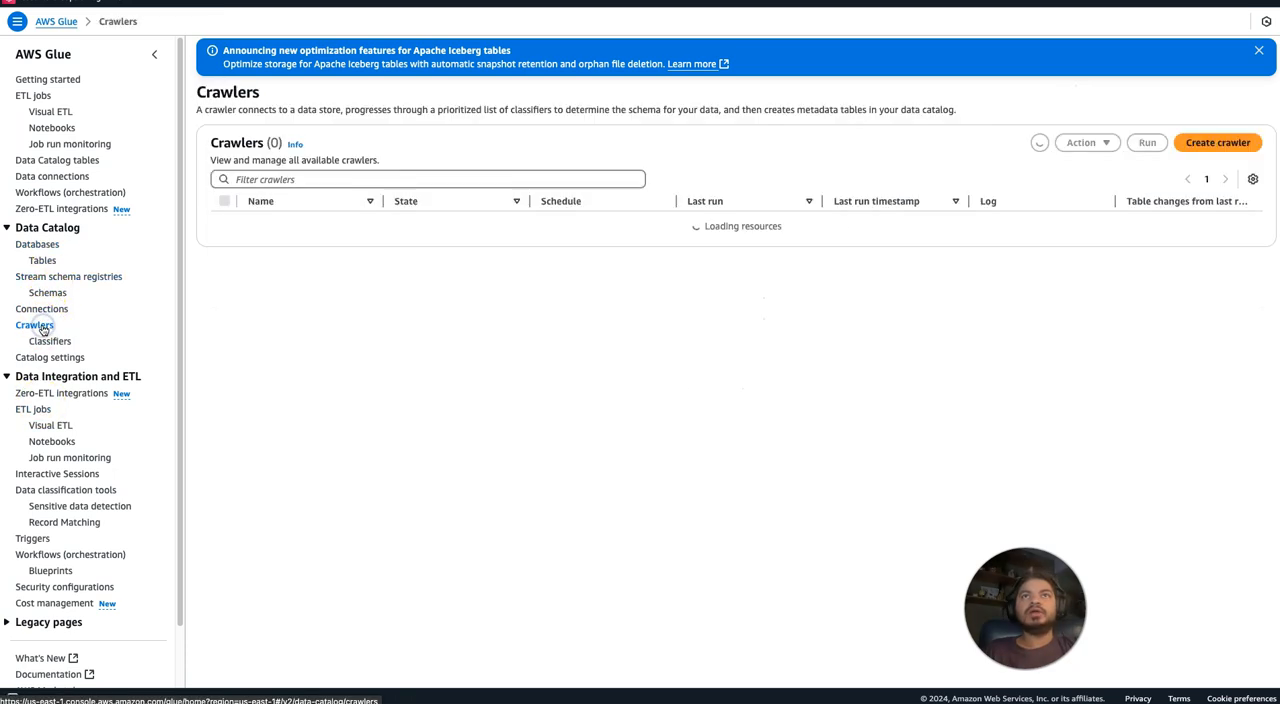
click(296, 182)
text(json)
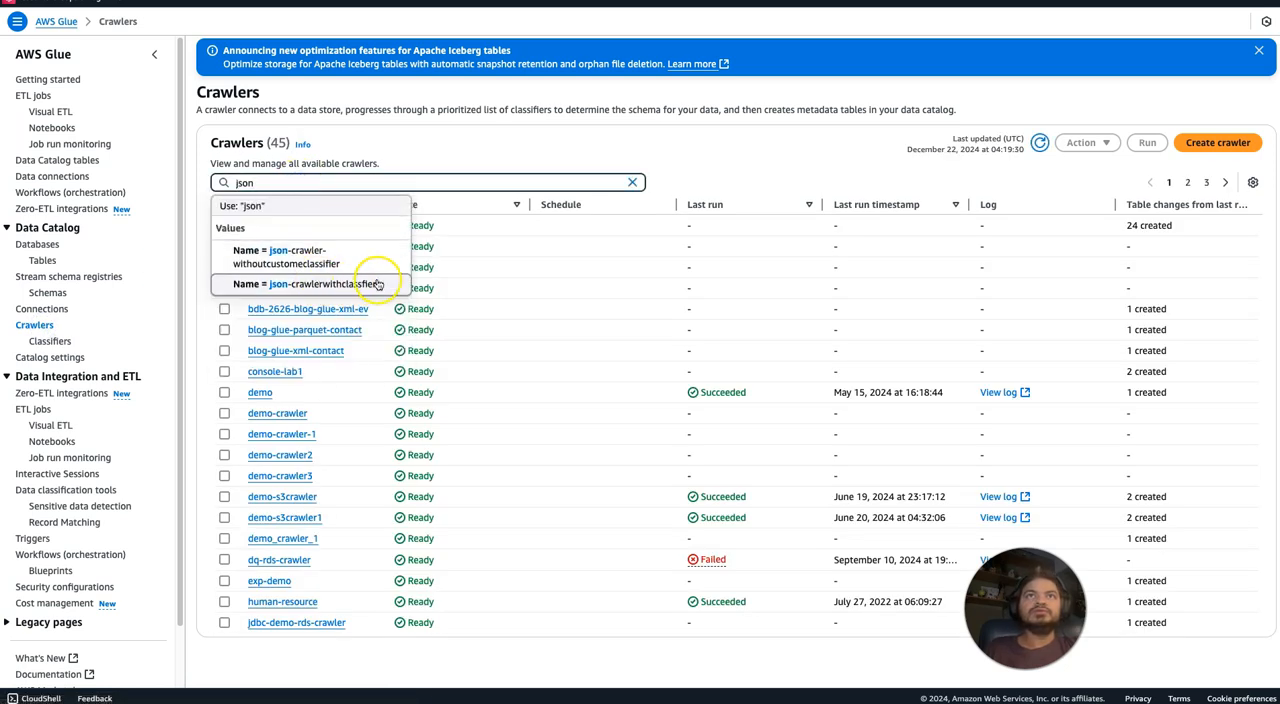
click(345, 262)
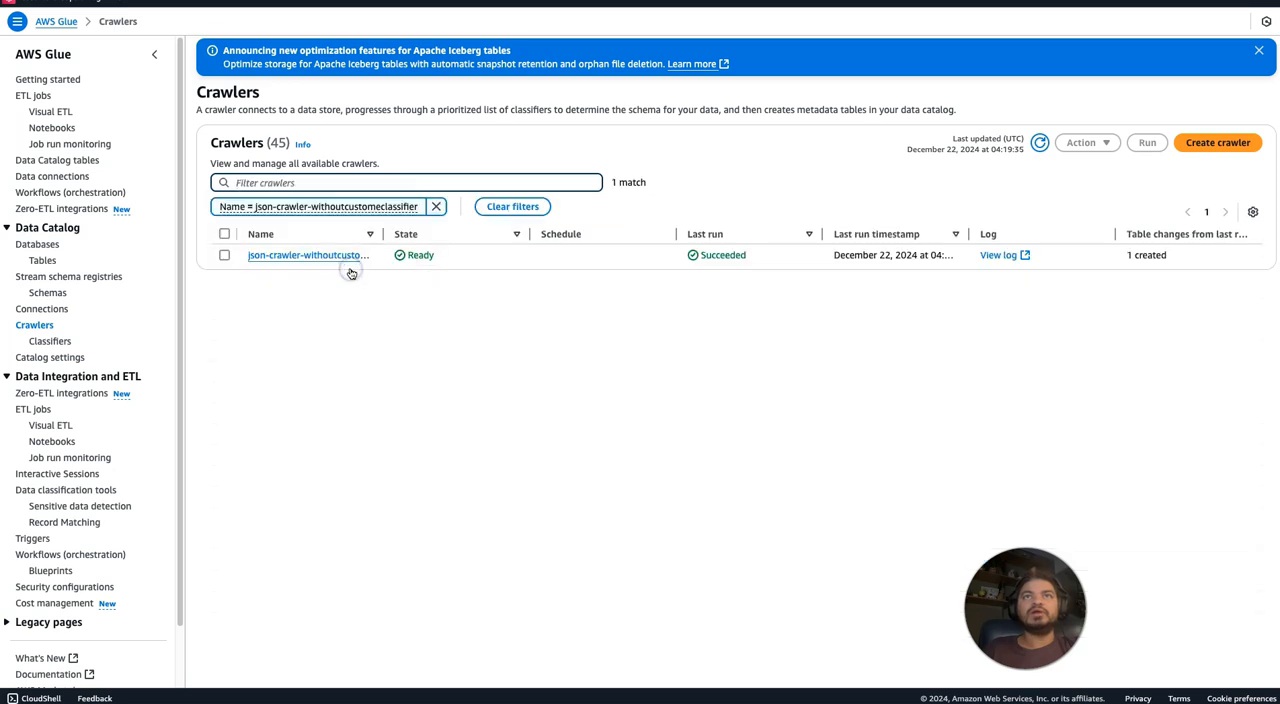
click(320, 257)
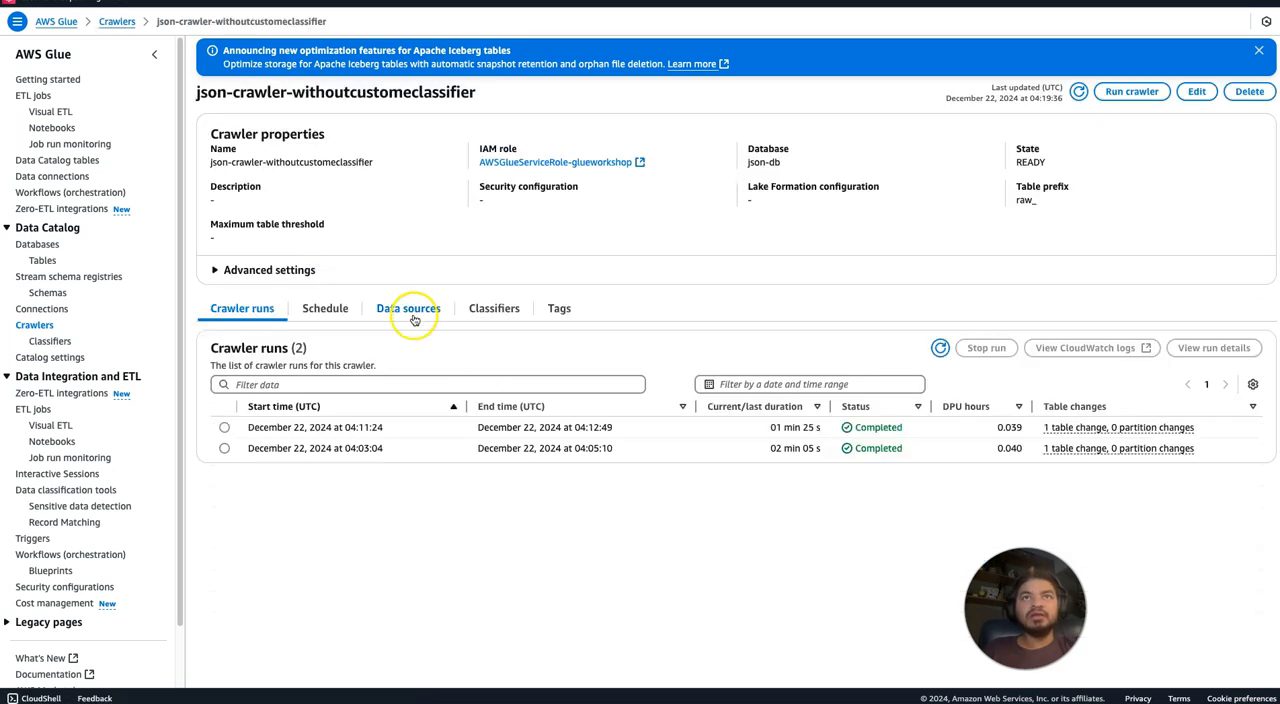
Assign the custom classifier json to json-crawler-withoutcustomeclassifier.
click(497, 309)
click(740, 434)
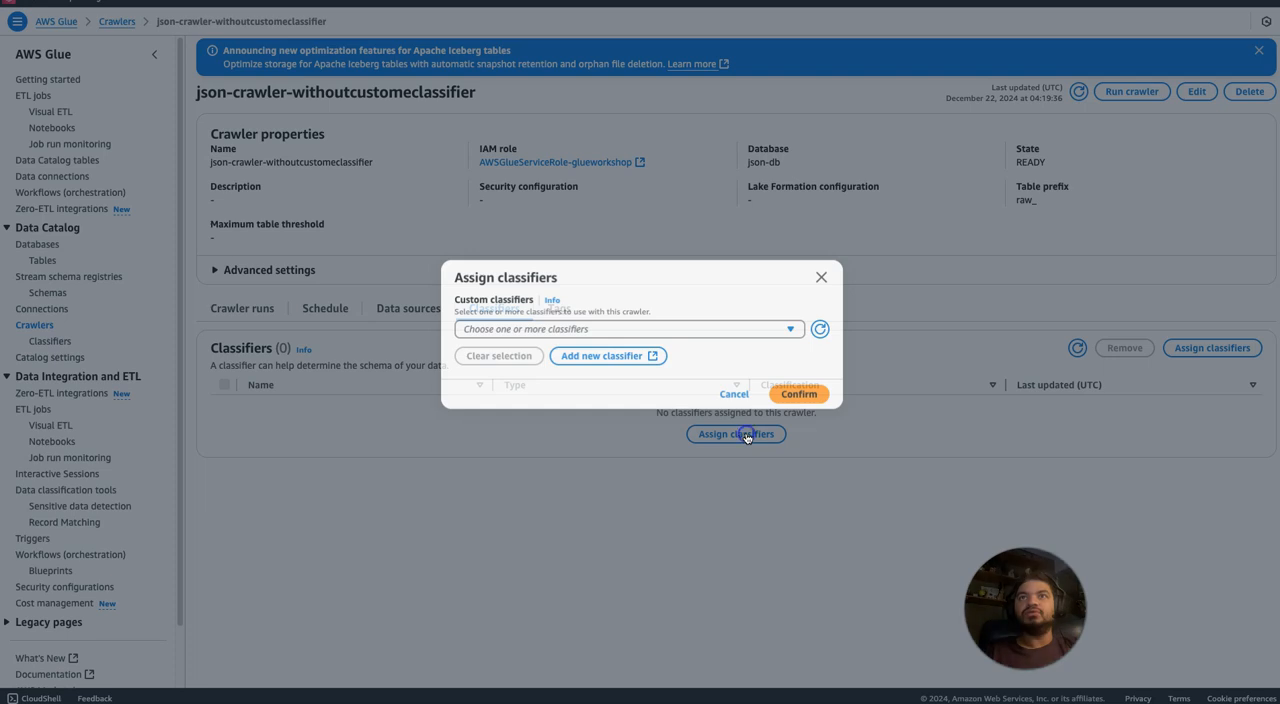
click(716, 333)
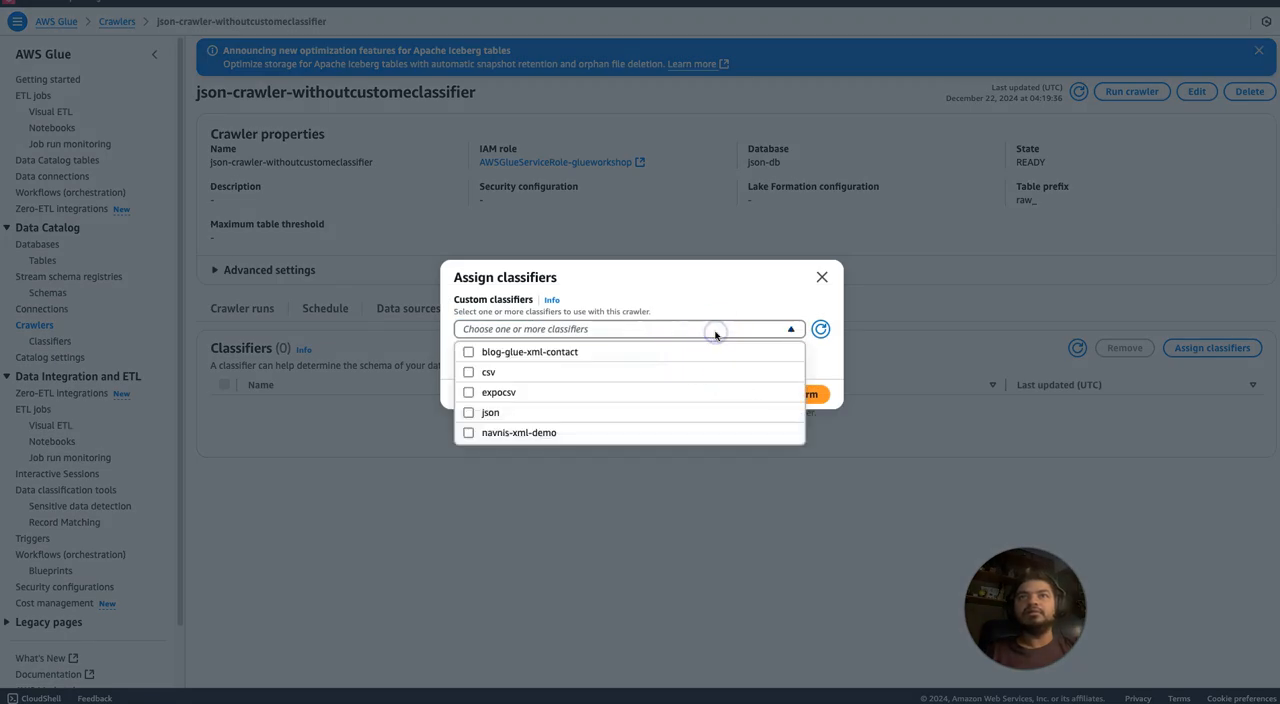
click(631, 412)
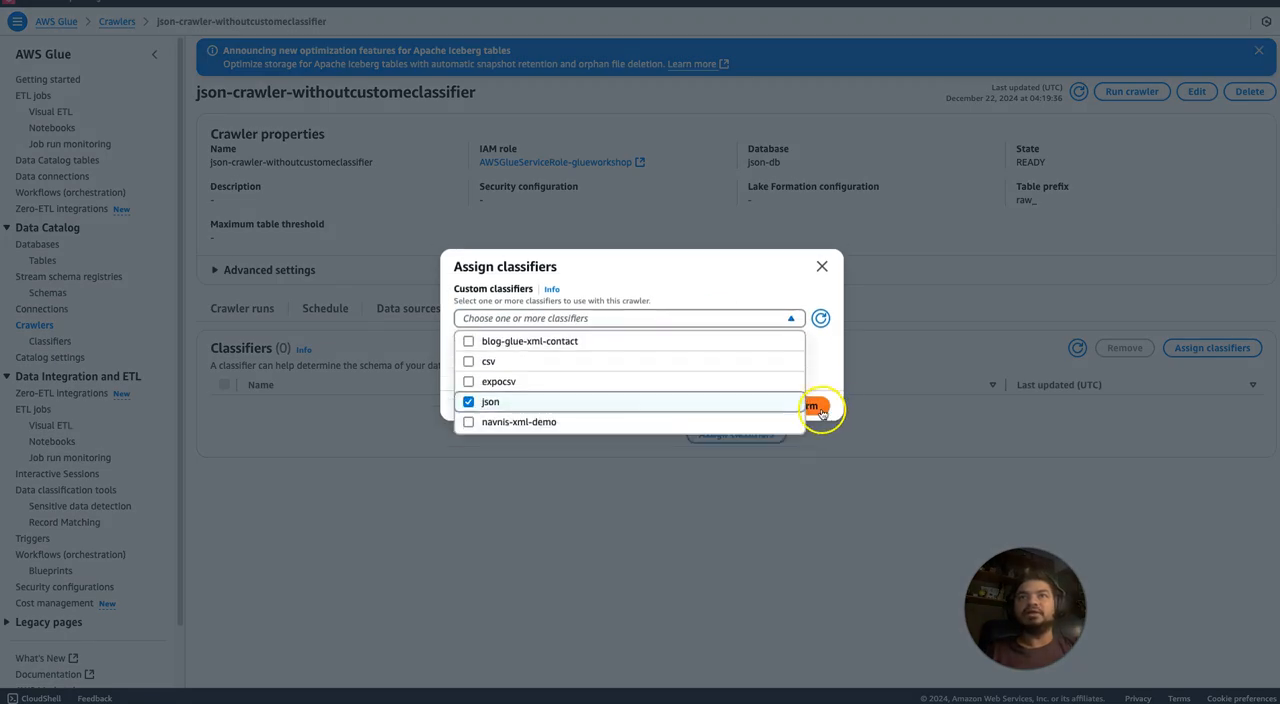
click(820, 410)
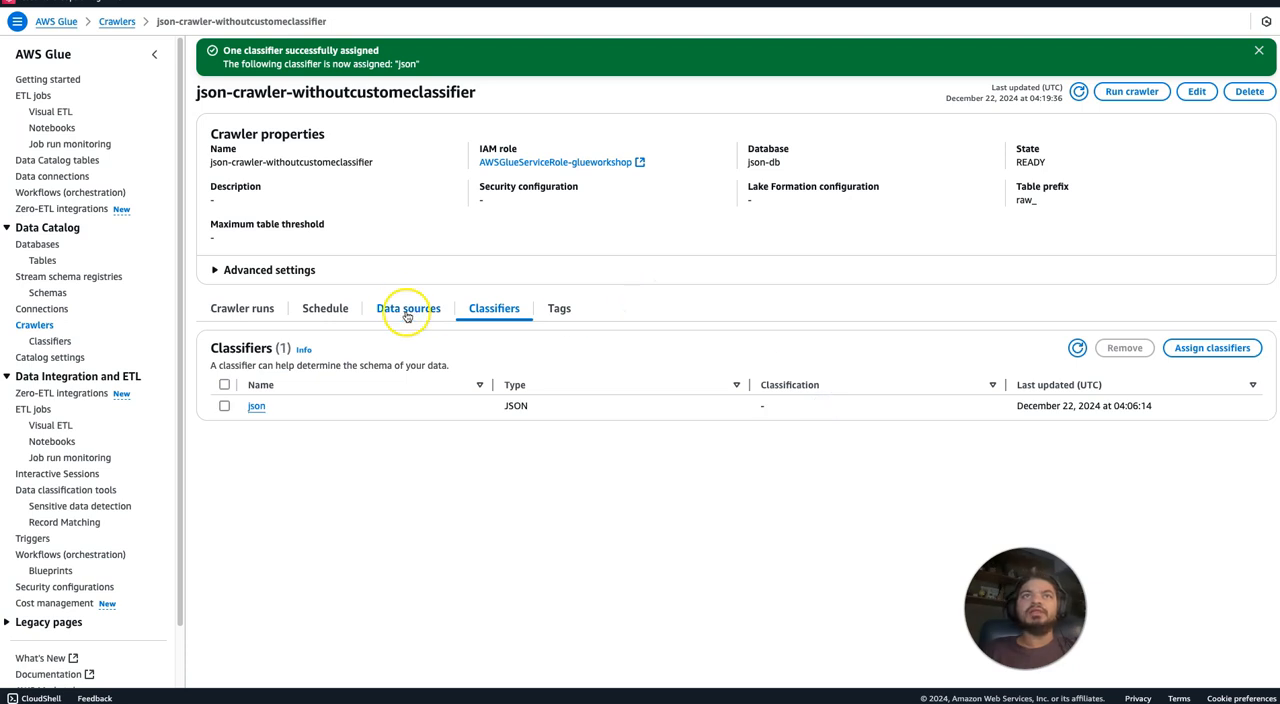
Edit the crawler's output configuration to use the table name prefix class_ and save the update.
click(330, 309)
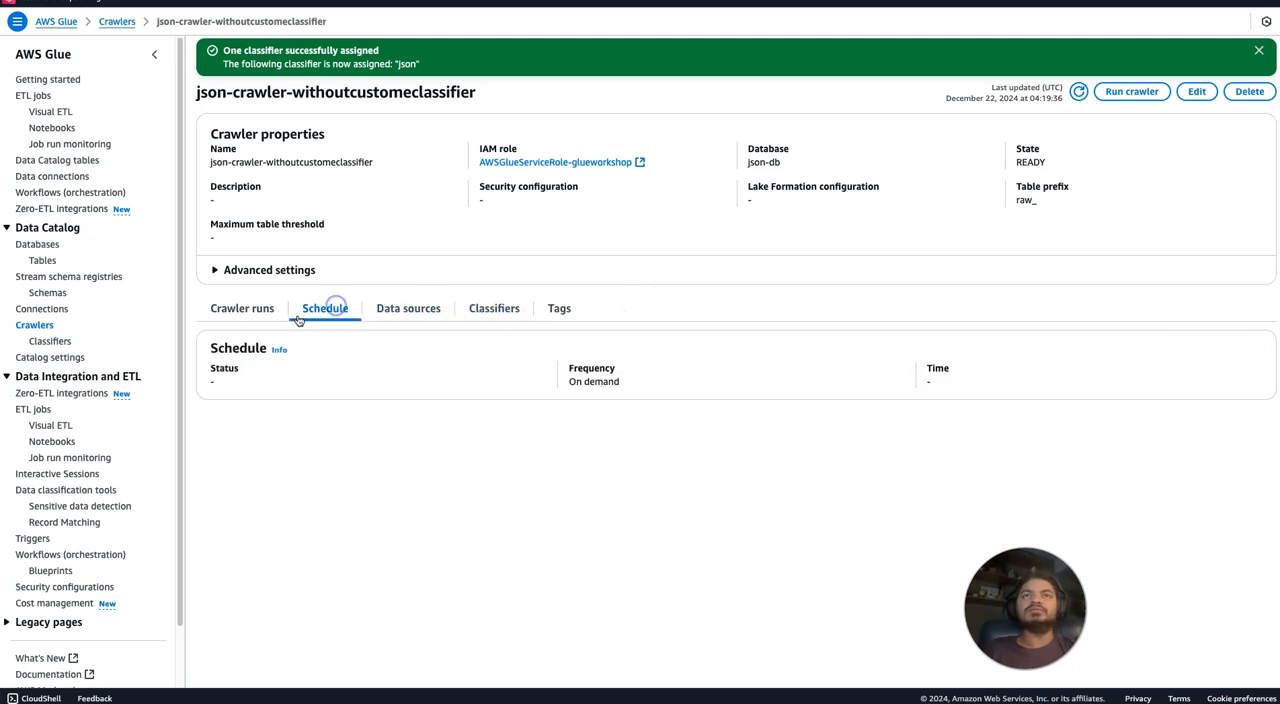
click(258, 309)
click(408, 311)
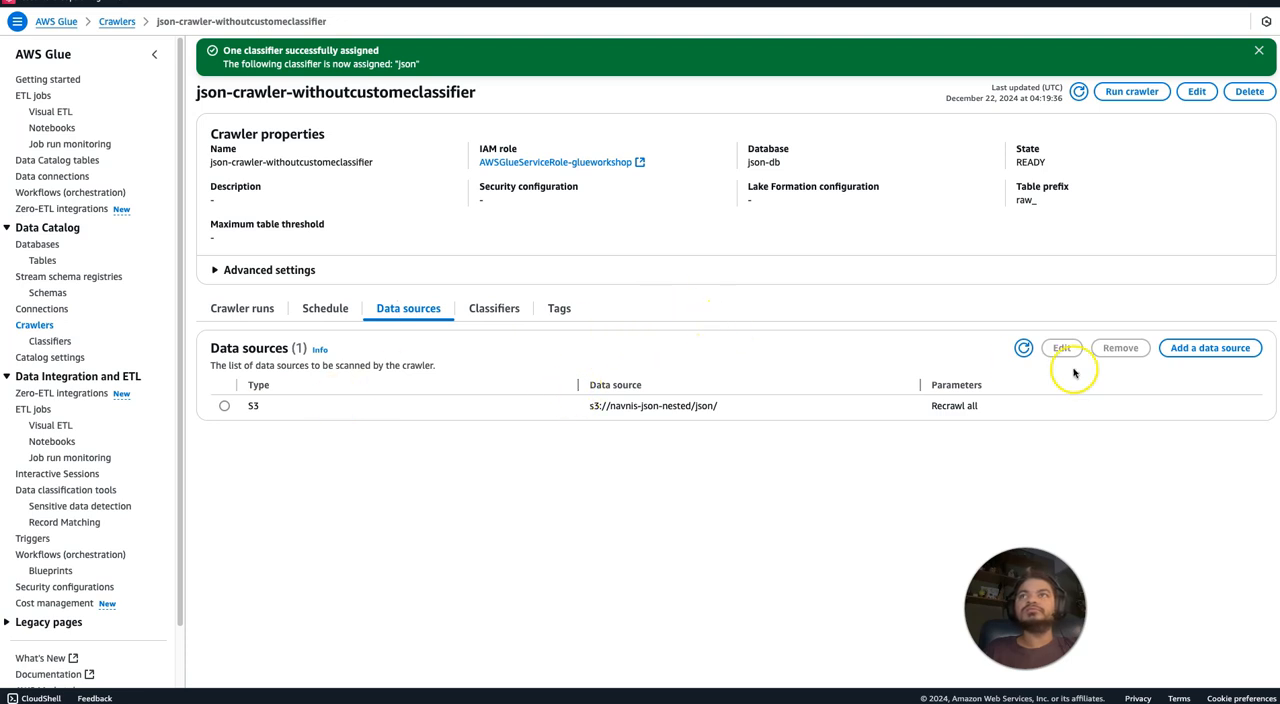
click(1196, 91)
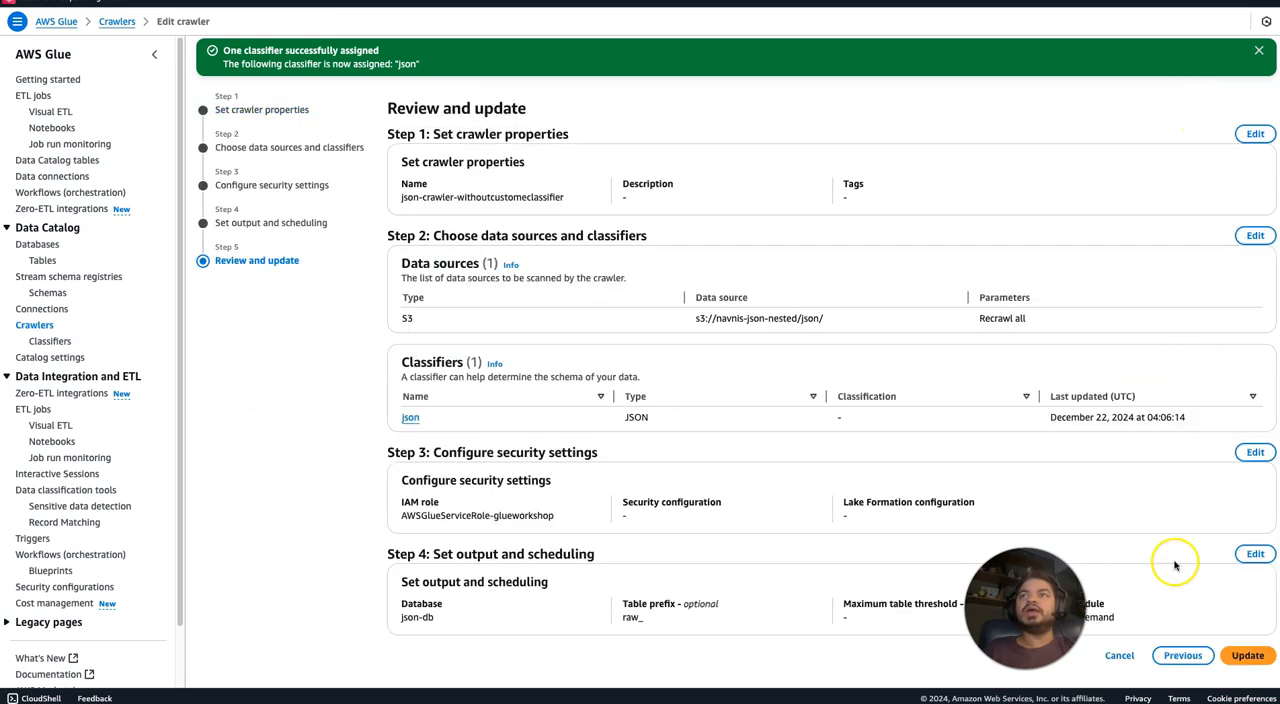
click(1255, 555)
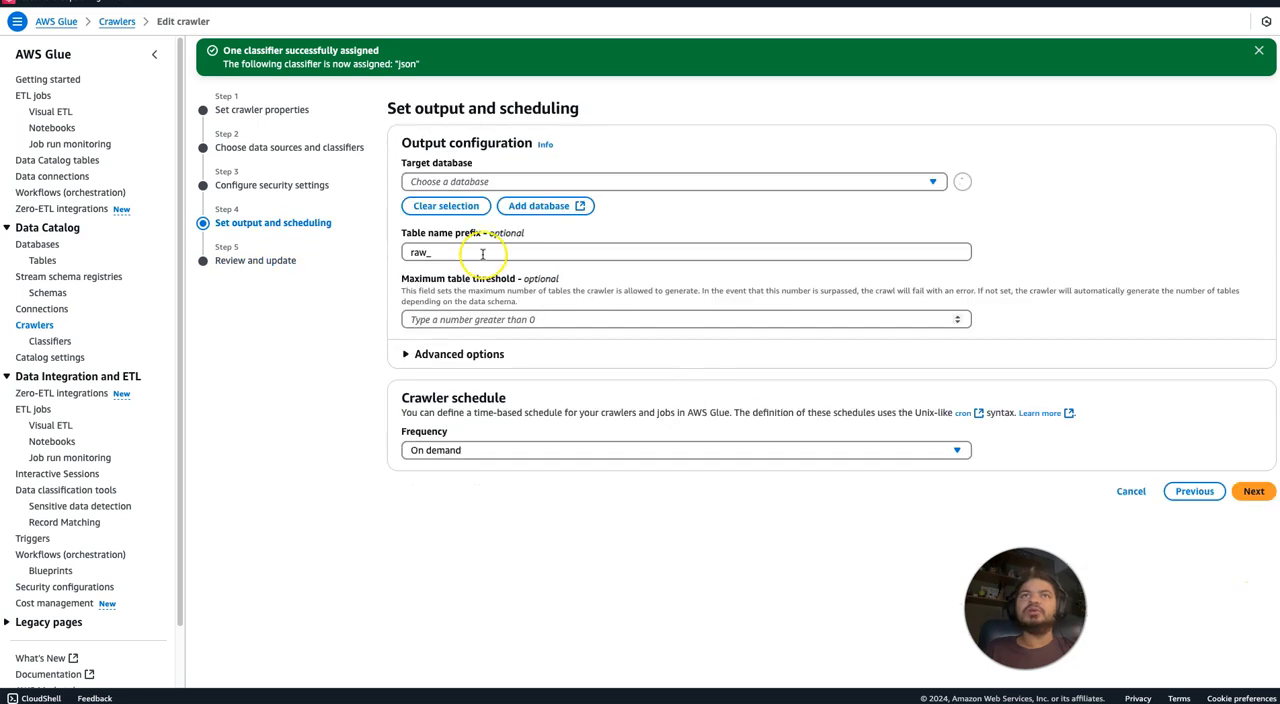
click(419, 253)
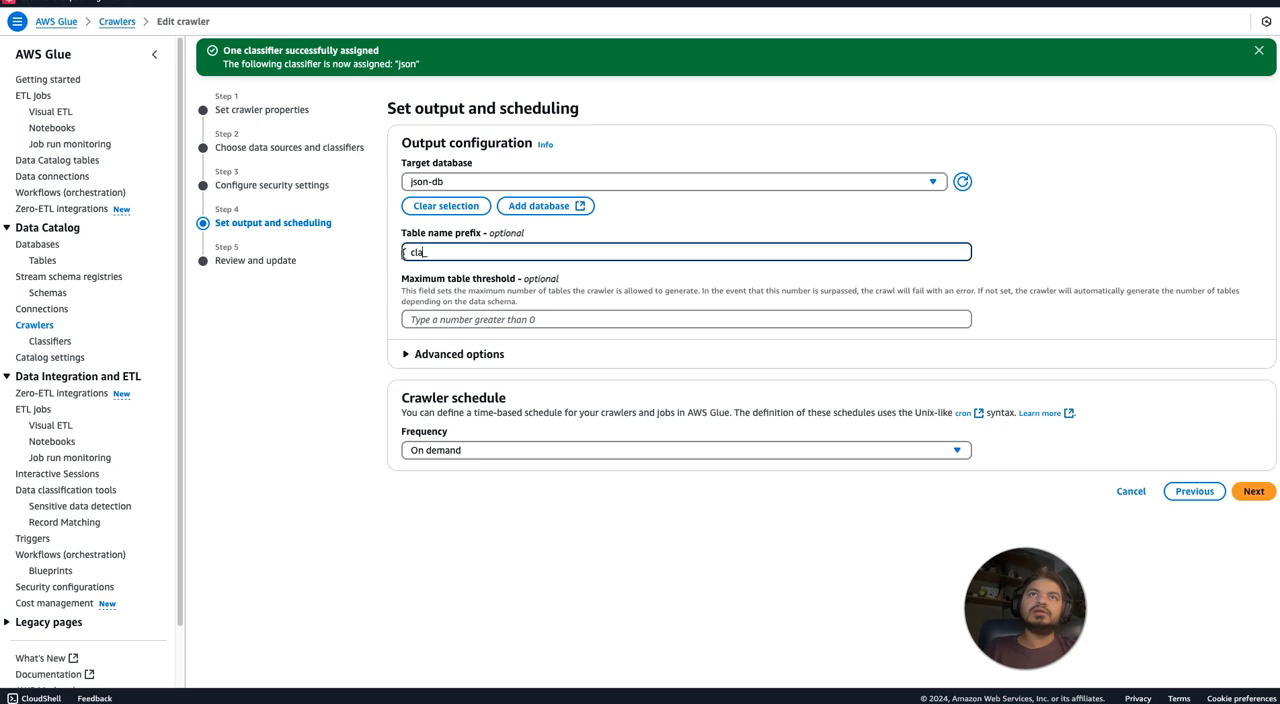
click(1253, 491)
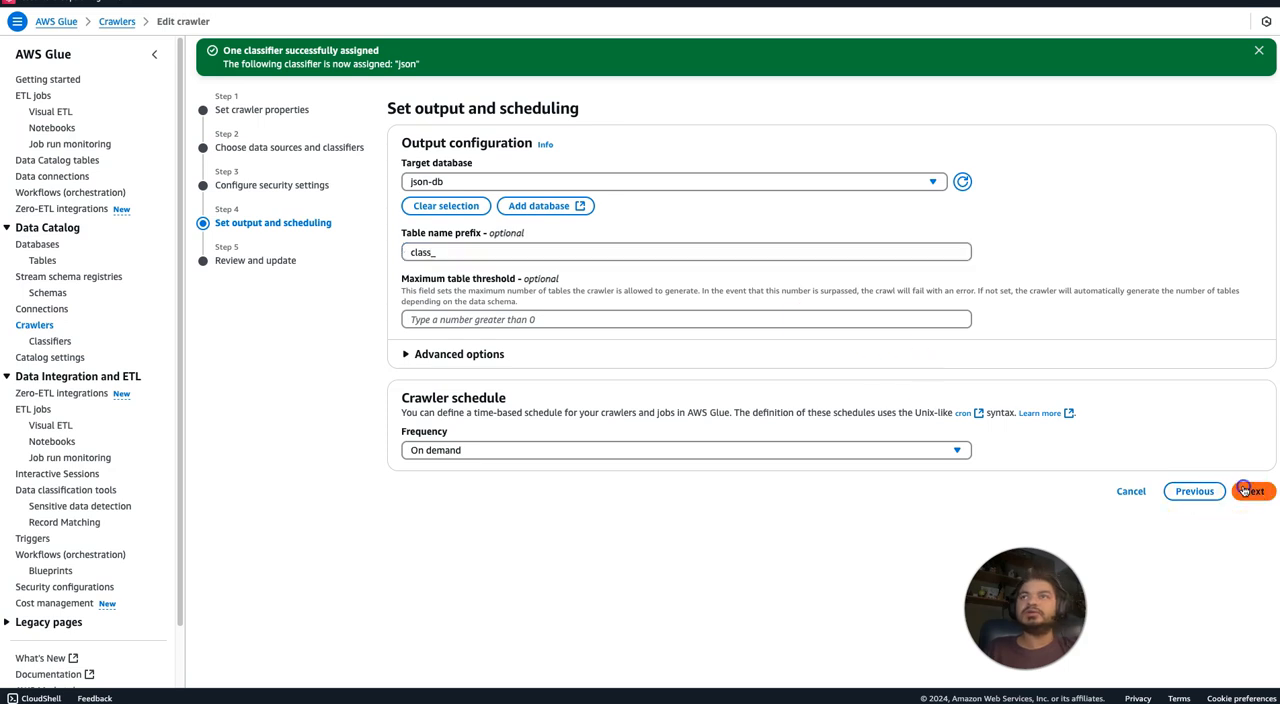
click(1242, 657)
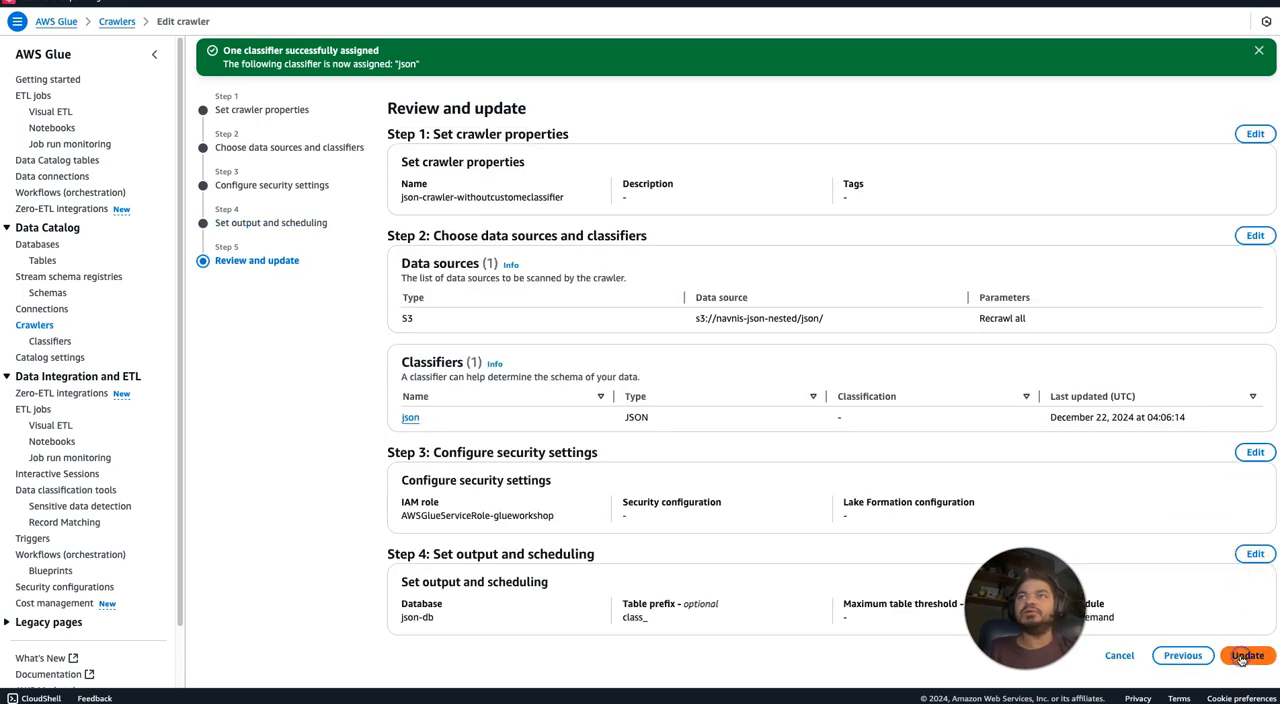
Check the S3 data source path of the updated crawler and run the crawler.
click(325, 309)
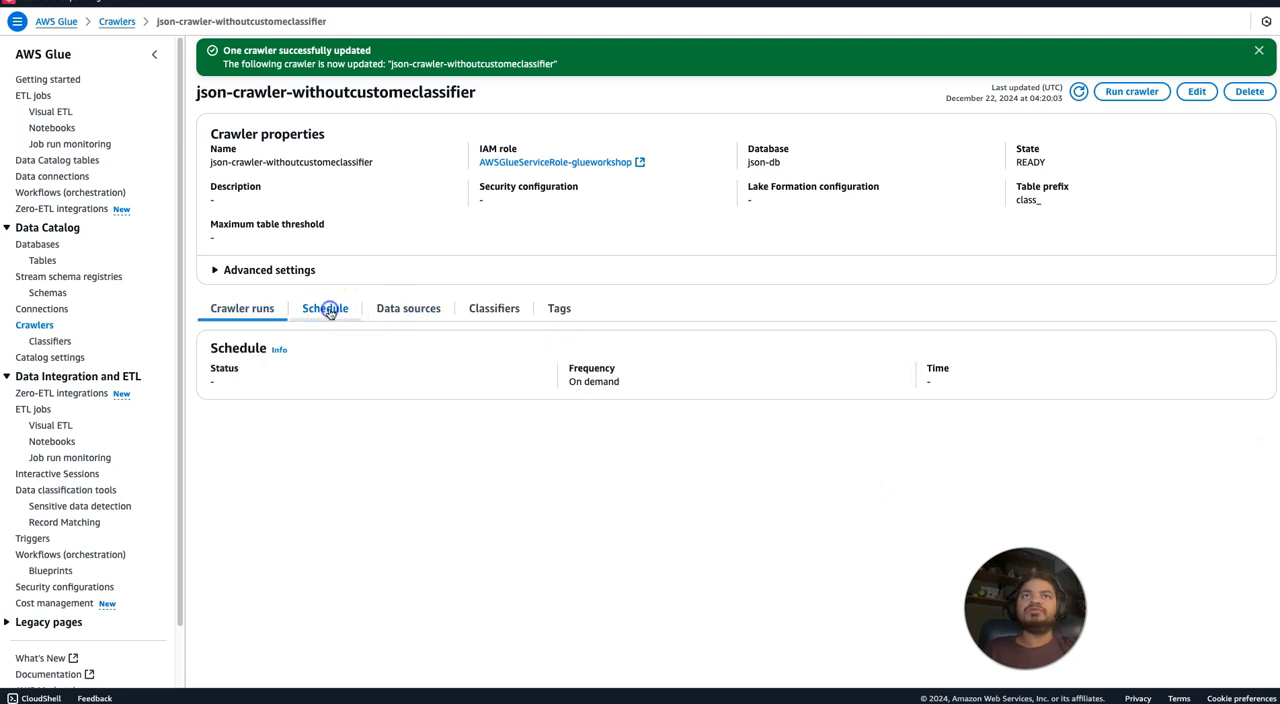
click(405, 309)
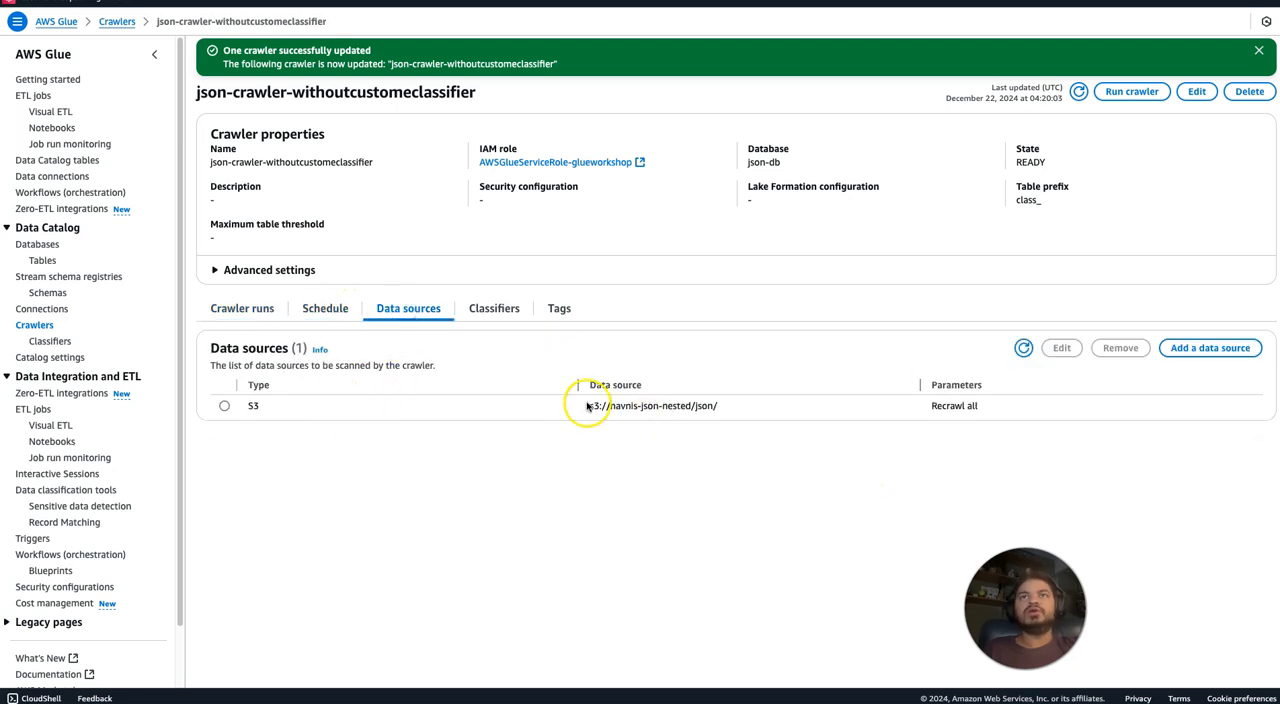
drag(587, 405, 733, 404)
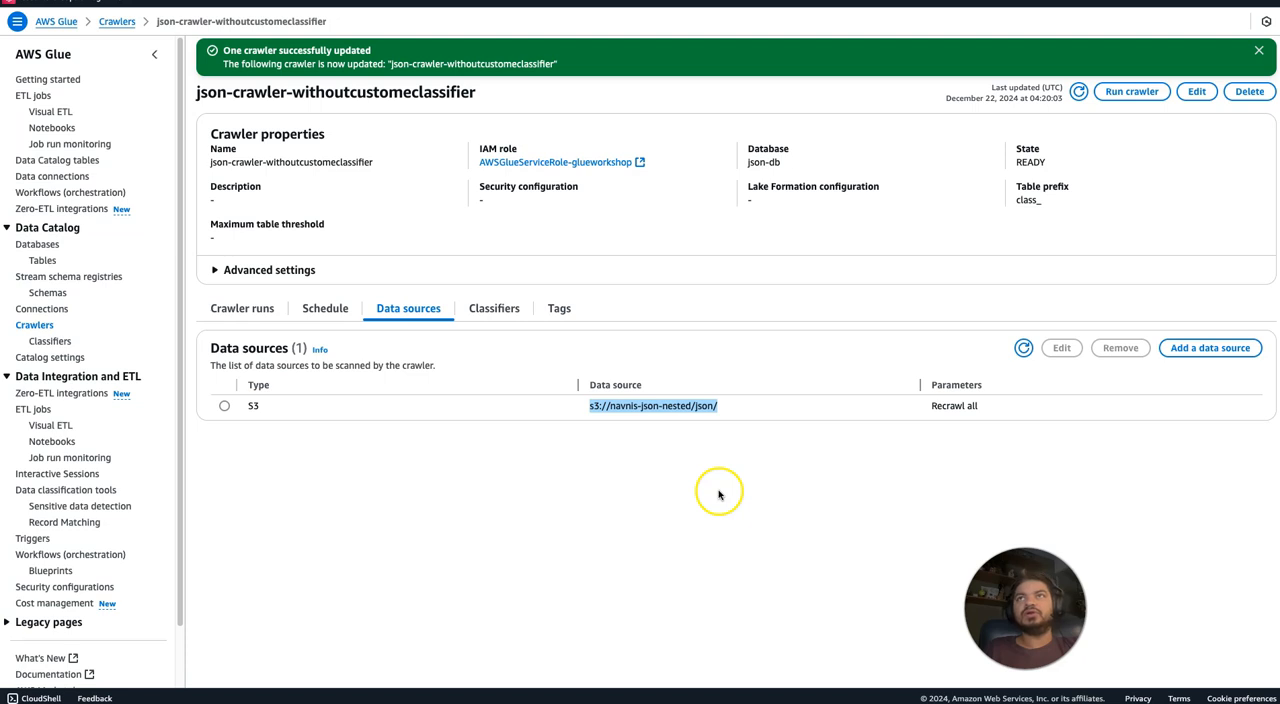
click(1131, 91)
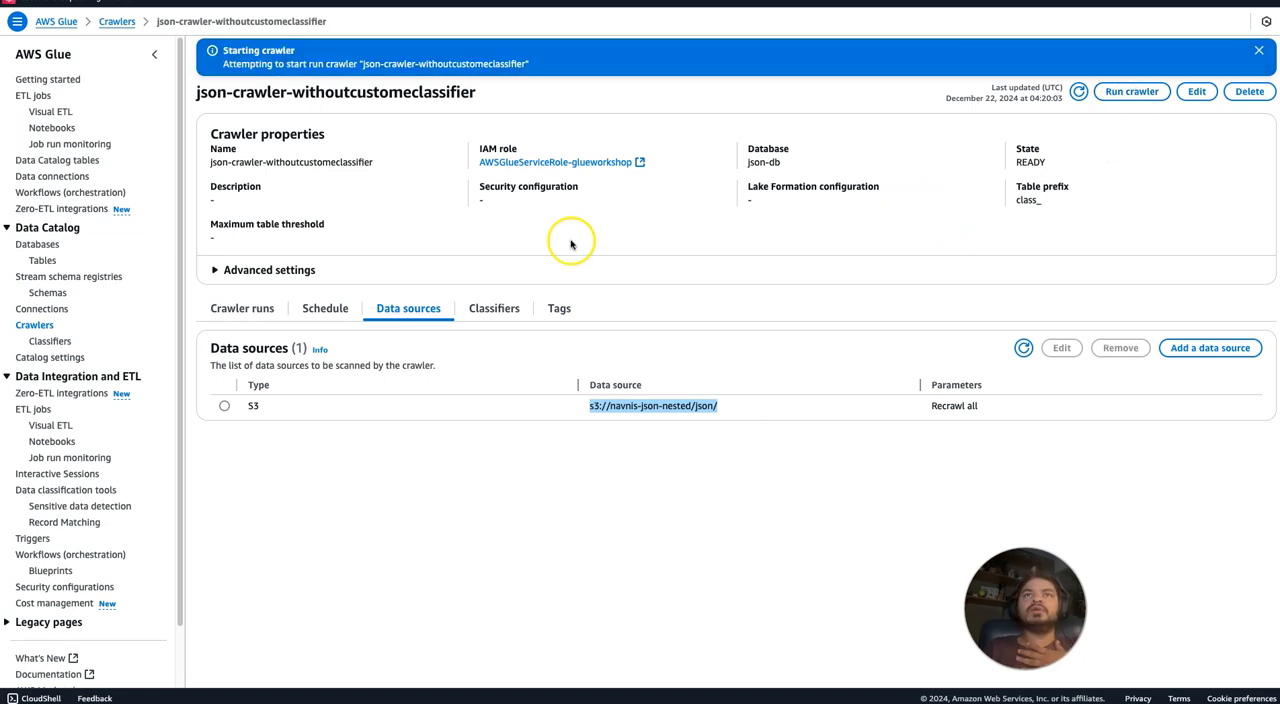
Review the crawler's classifiers, data sources, schedule and run list, and dismiss the status notifications.
click(508, 311)
click(411, 312)
click(324, 312)
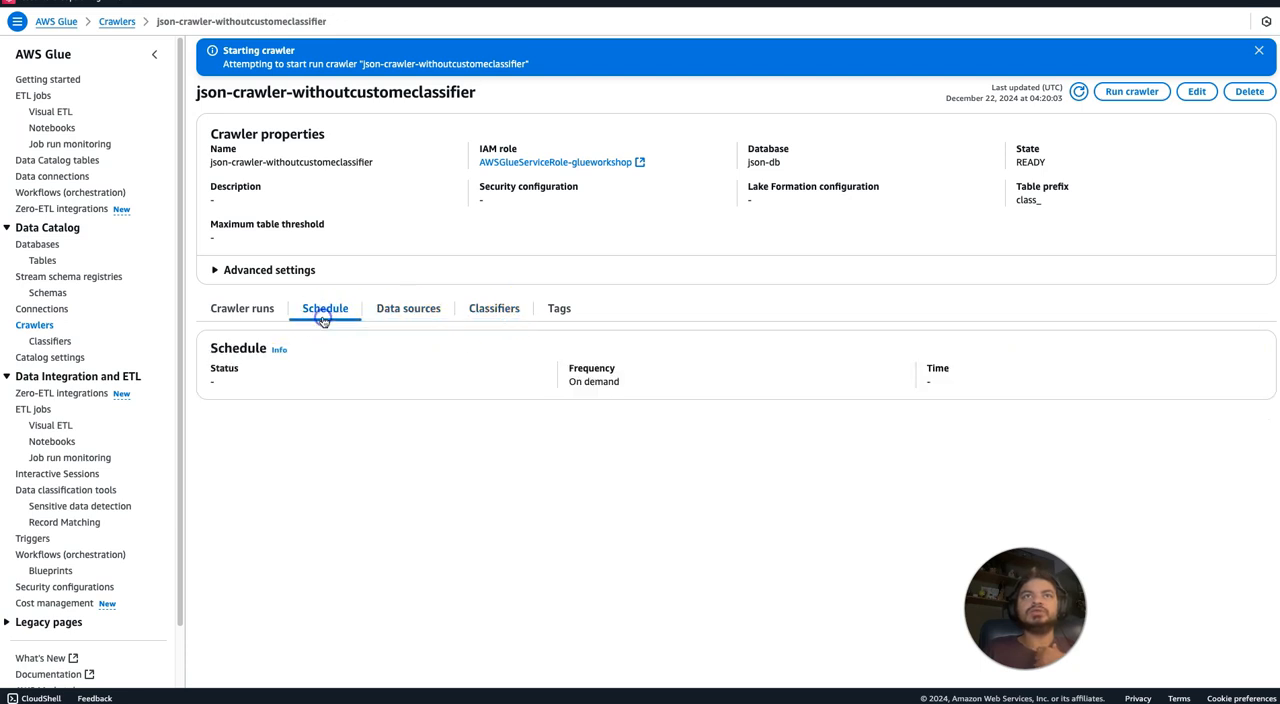
click(410, 310)
click(496, 311)
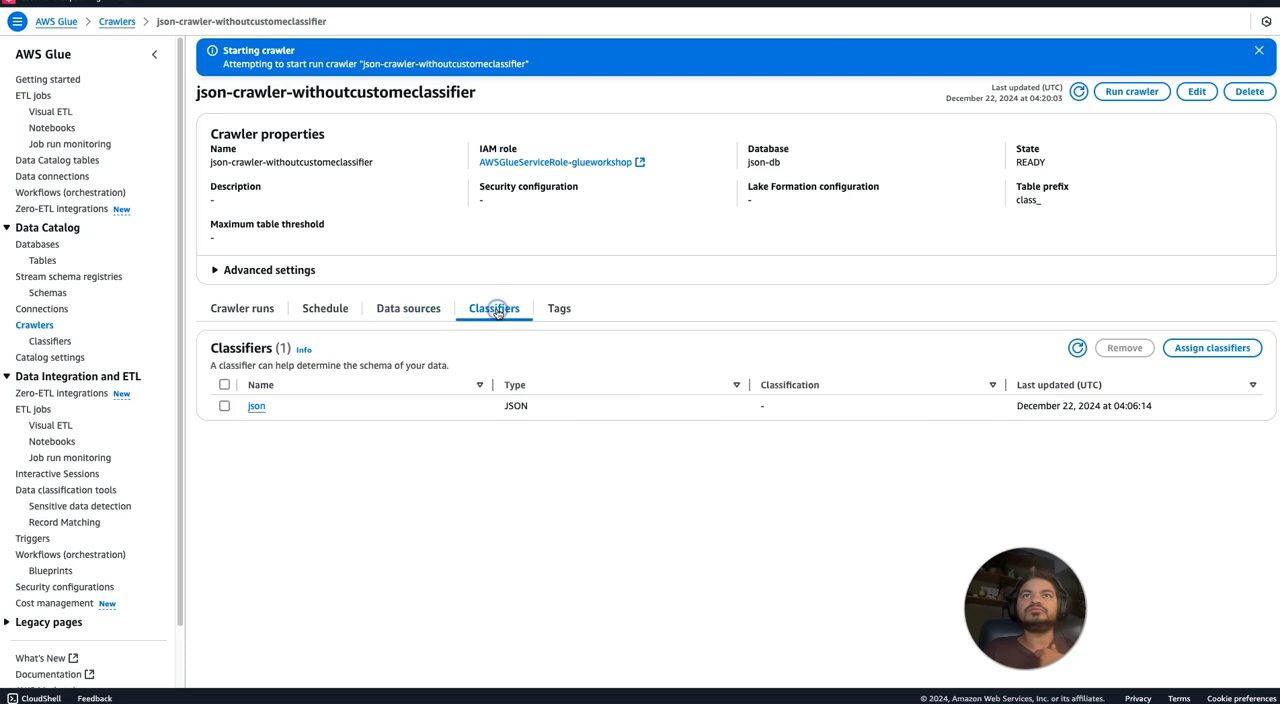
click(1077, 347)
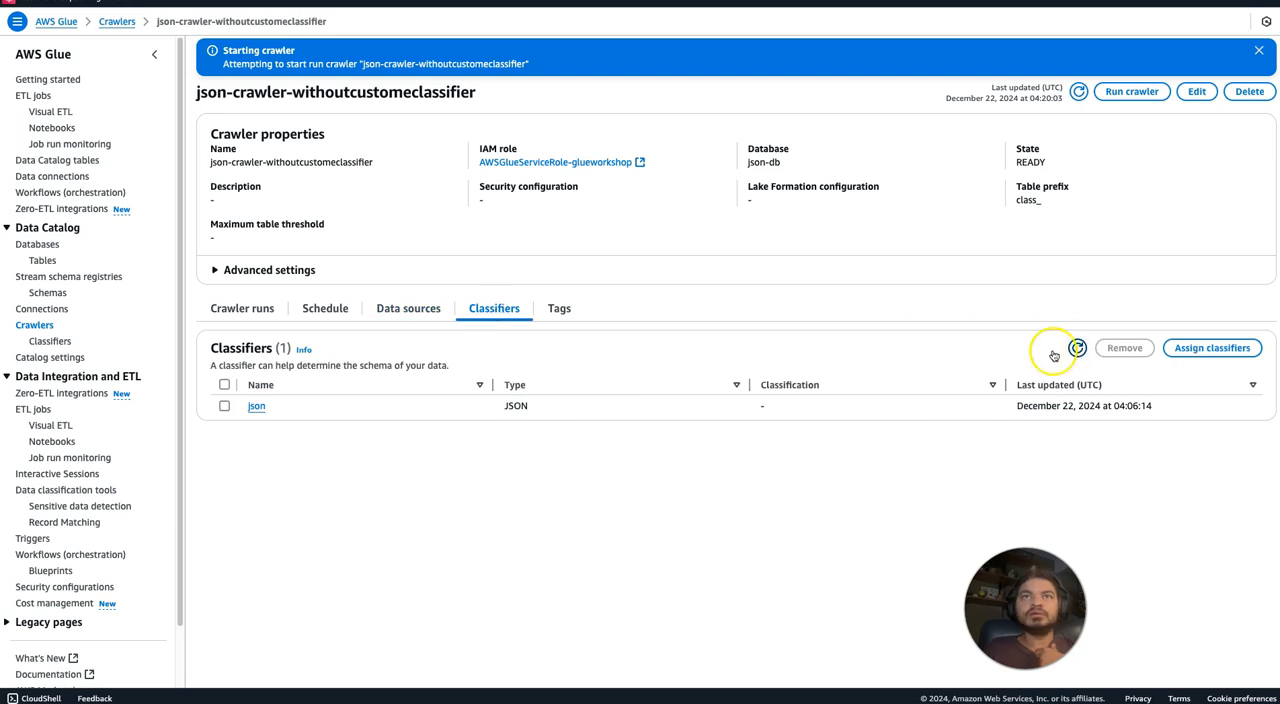
click(248, 310)
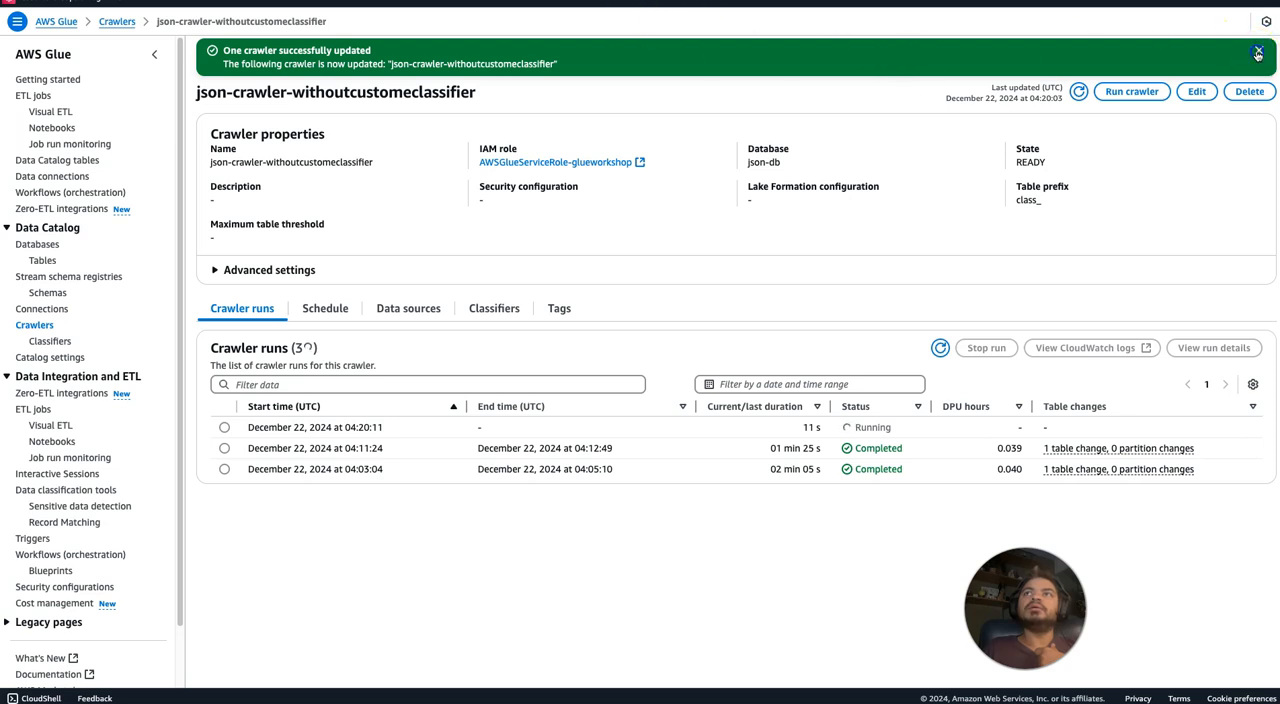
click(1258, 54)
click(1258, 52)
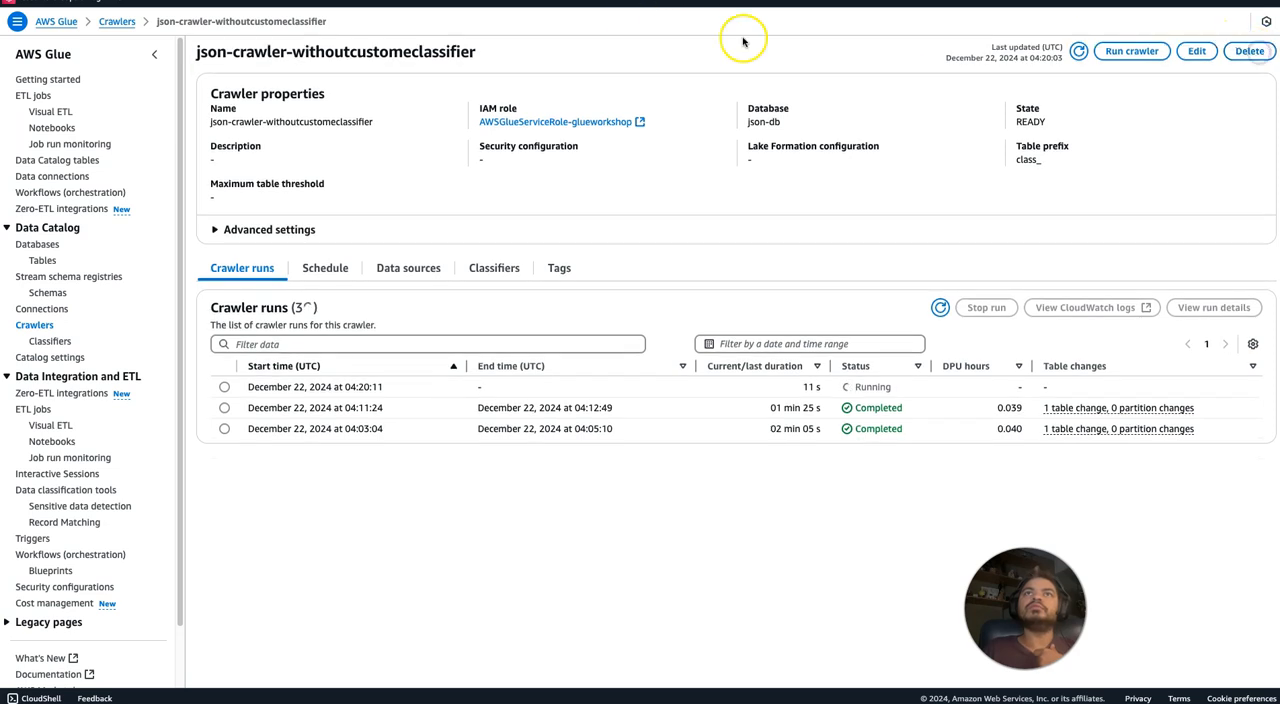
Refresh the crawler list, find the json-db database with the filter json, open it, and refresh its tables.
click(34, 325)
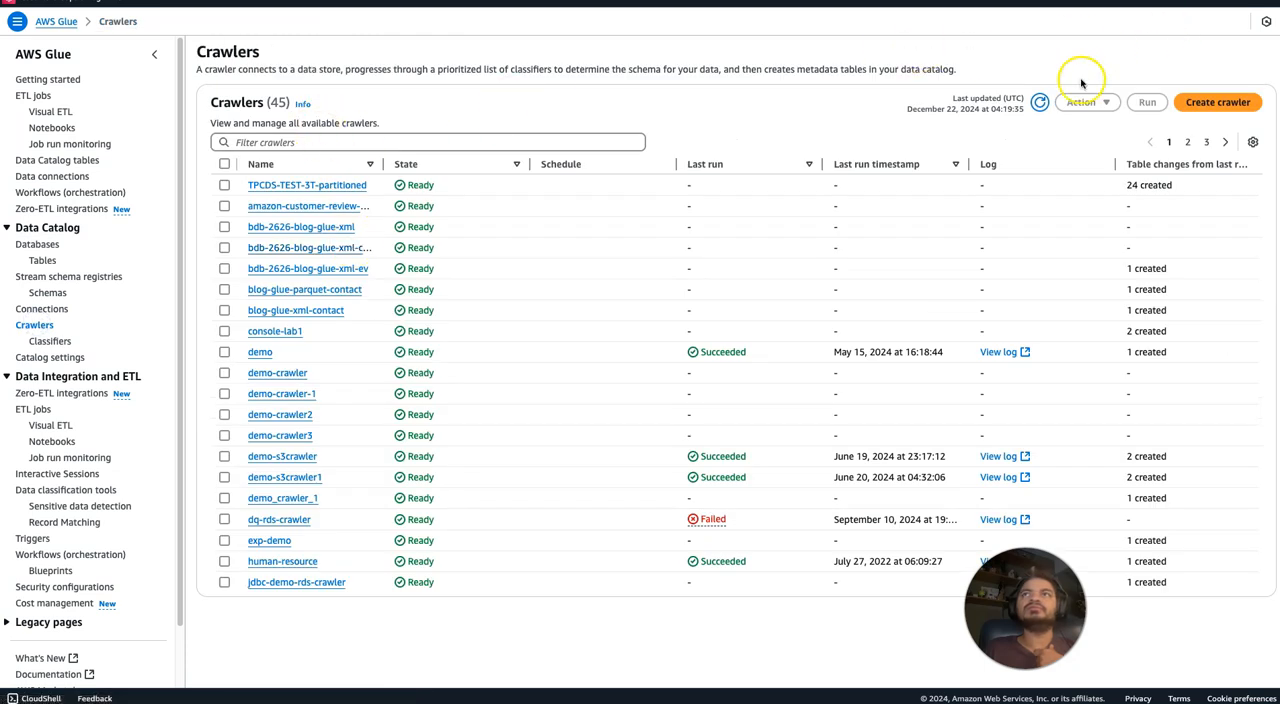
click(1040, 103)
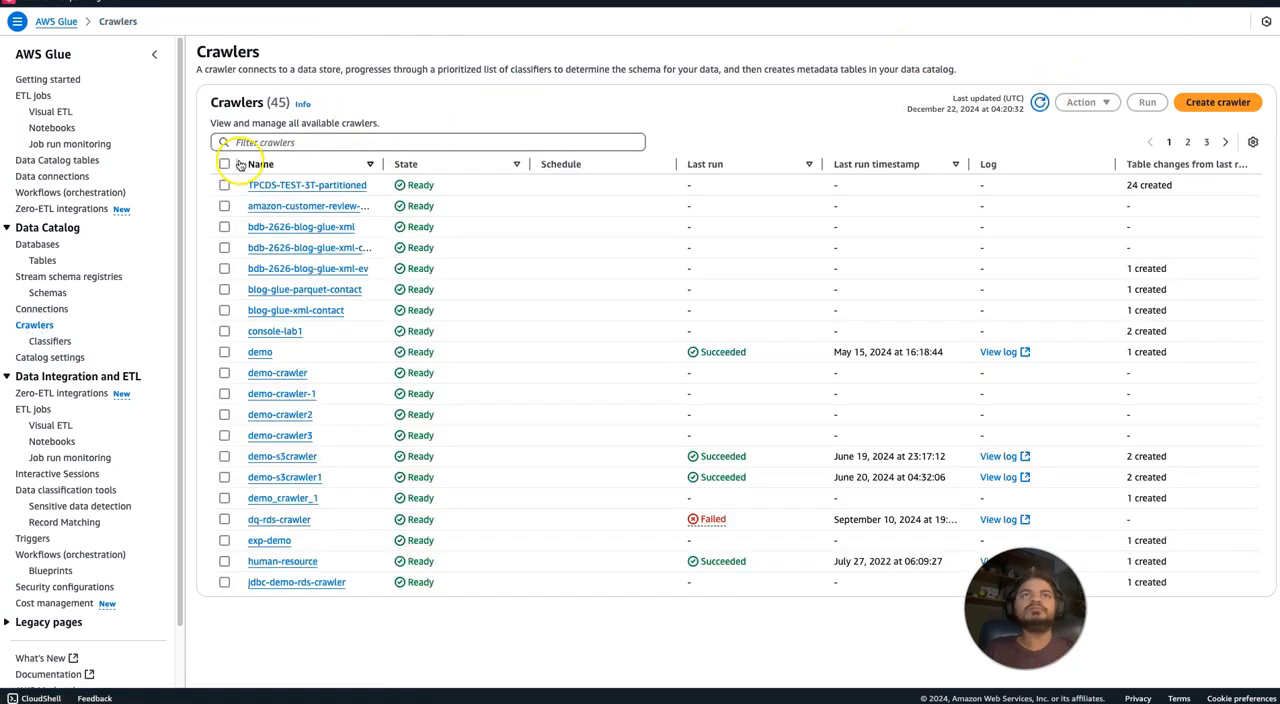
click(38, 244)
click(302, 92)
text(json)
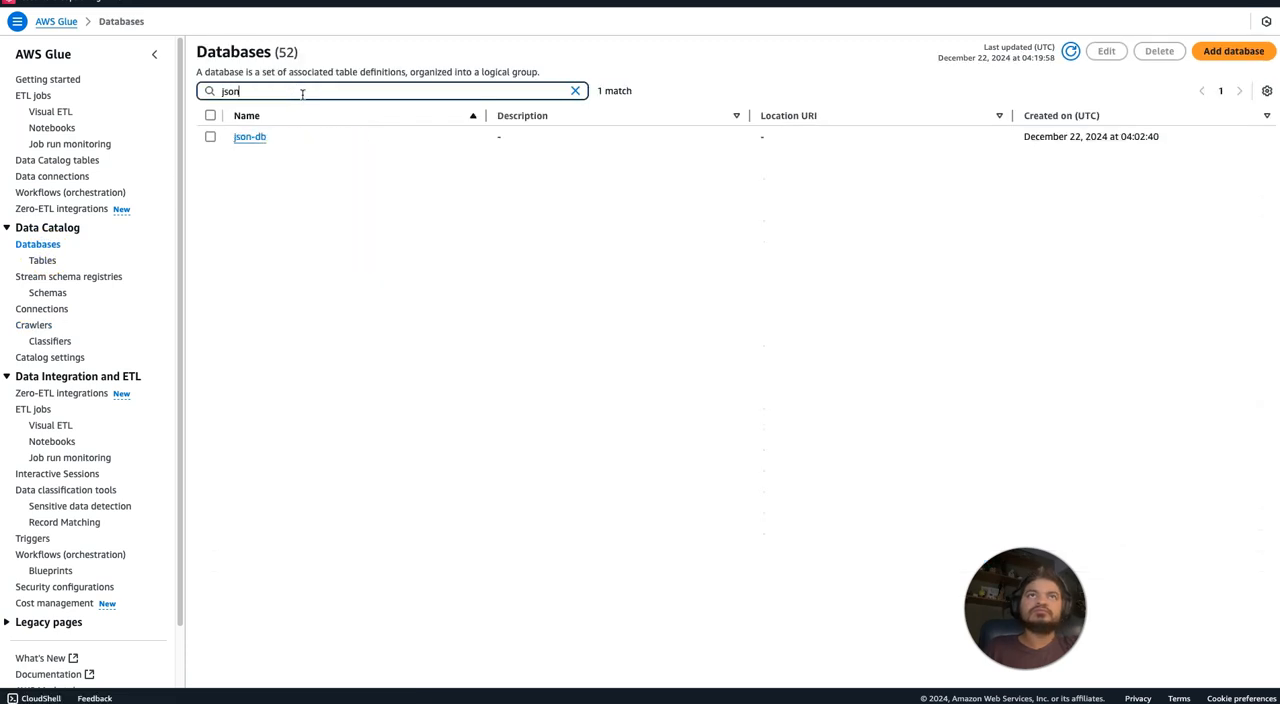
click(249, 137)
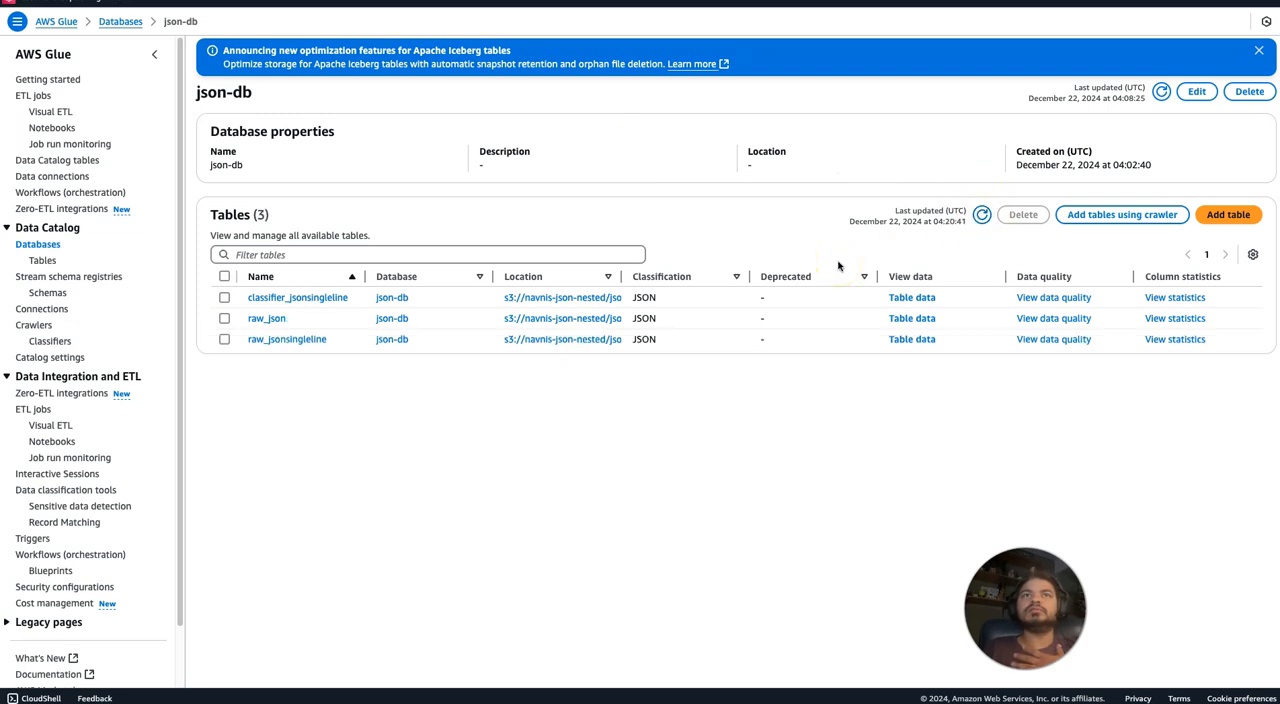
click(985, 216)
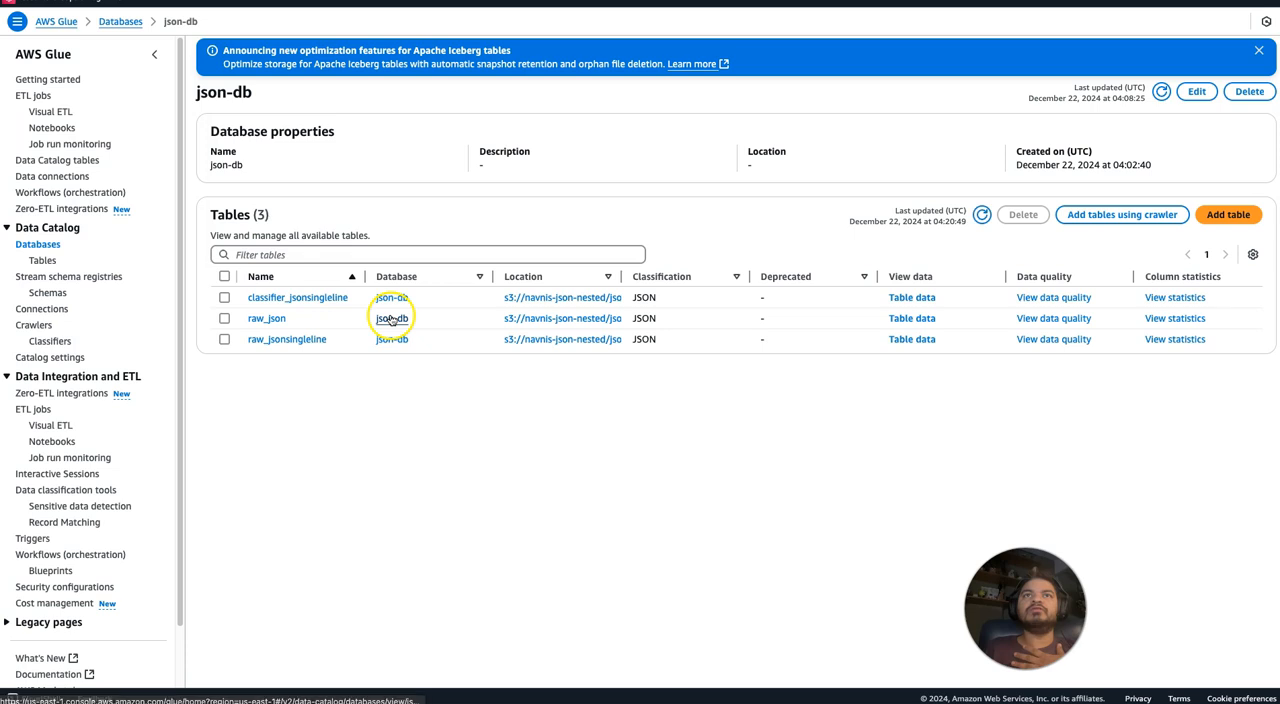
Open the raw_json table and inspect the nested data type of its array column.
click(265, 320)
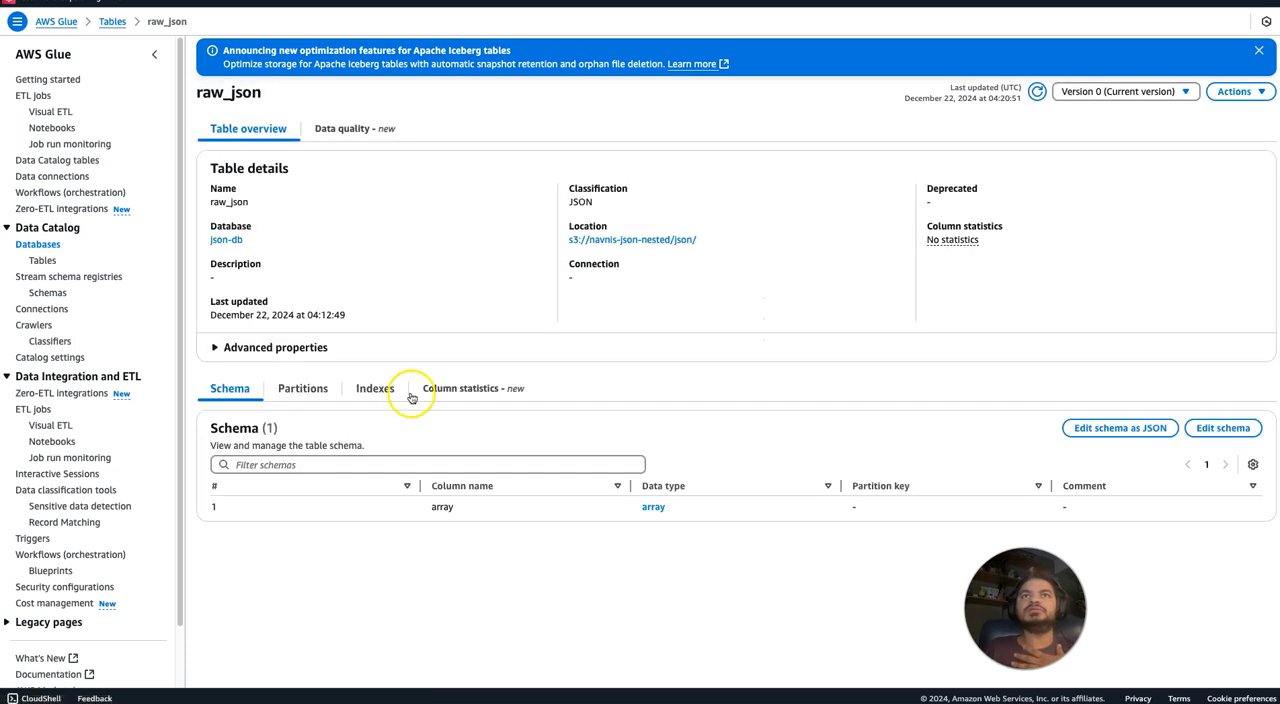
click(653, 508)
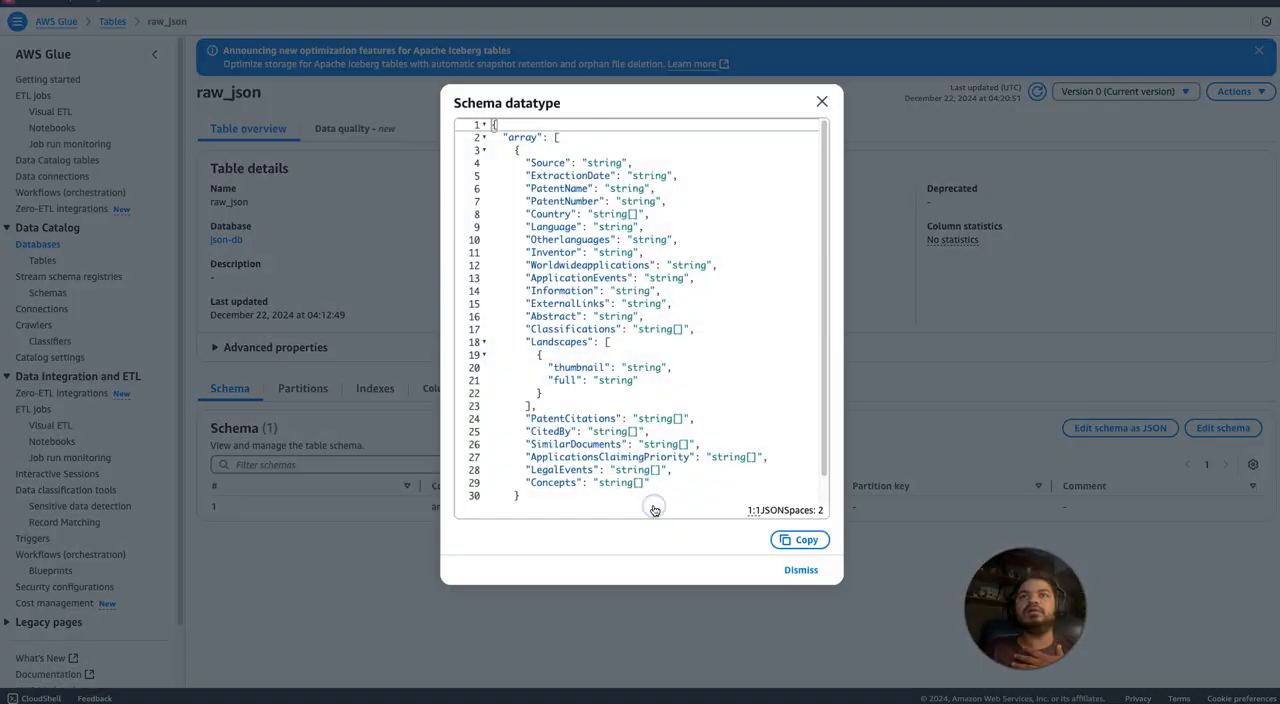
click(822, 100)
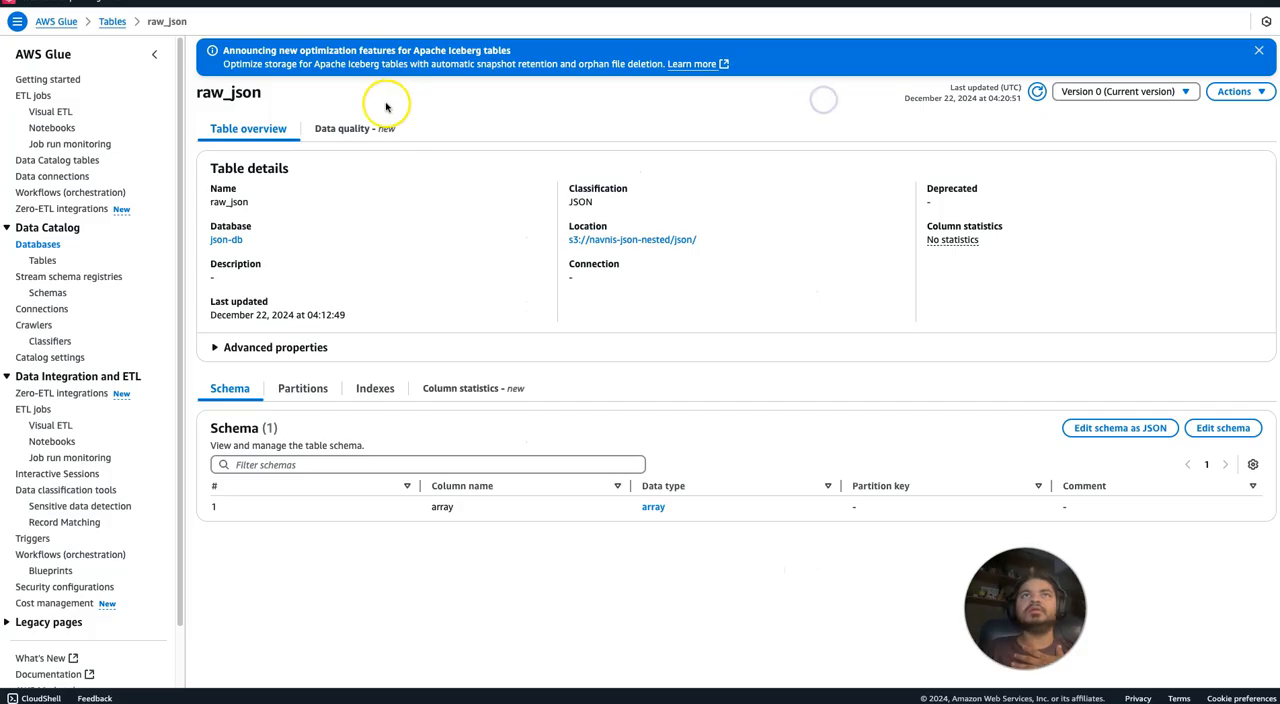
Filter the Data Catalog databases by jso and open the json-db database.
click(40, 246)
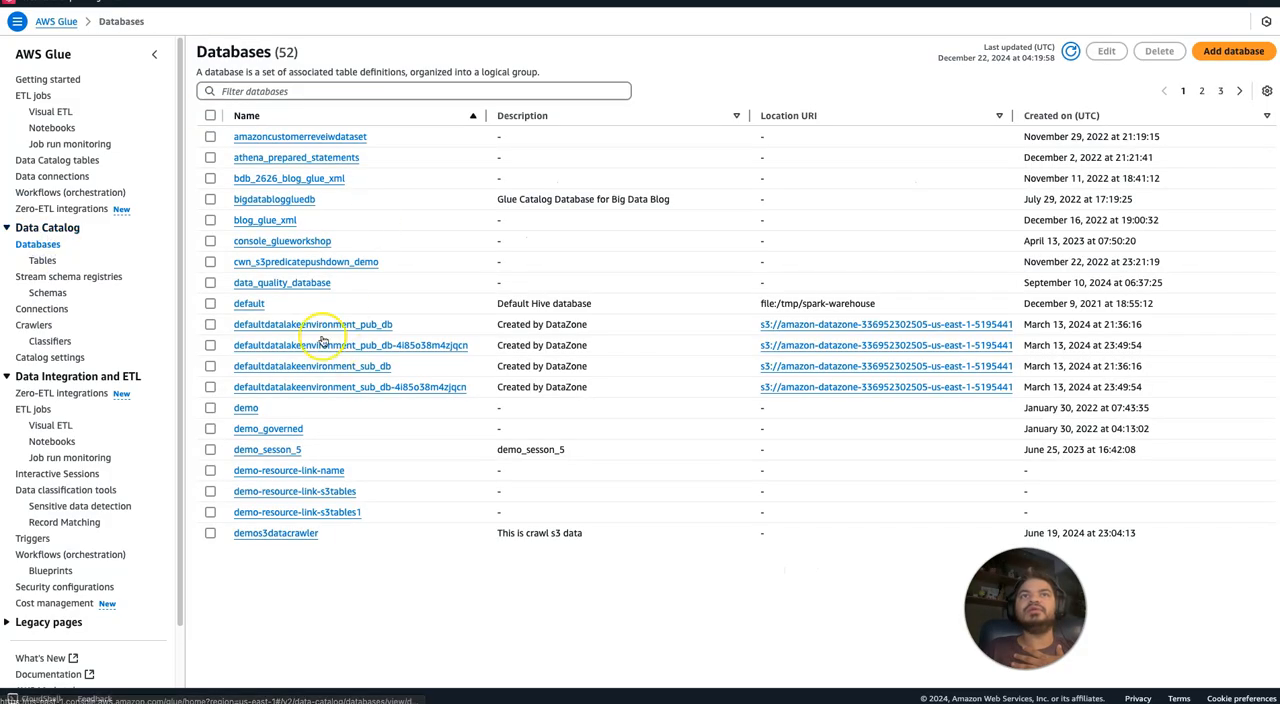
click(283, 90)
text(json)
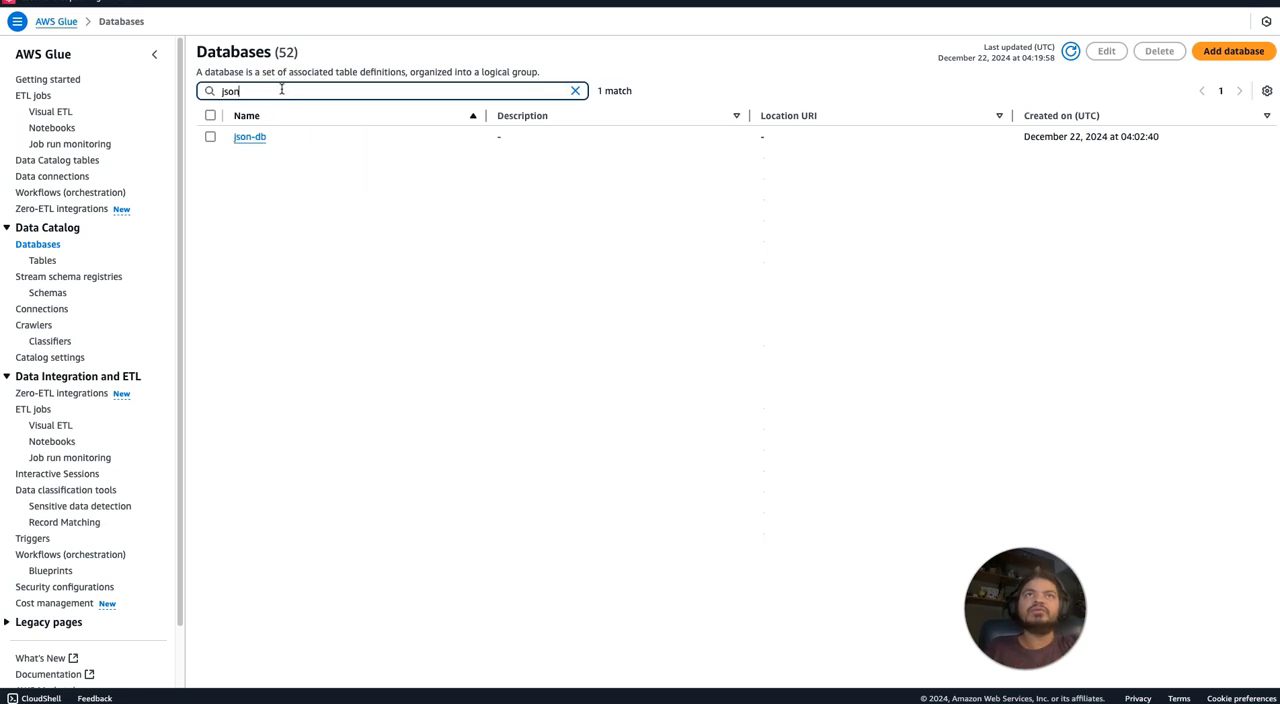
click(250, 137)
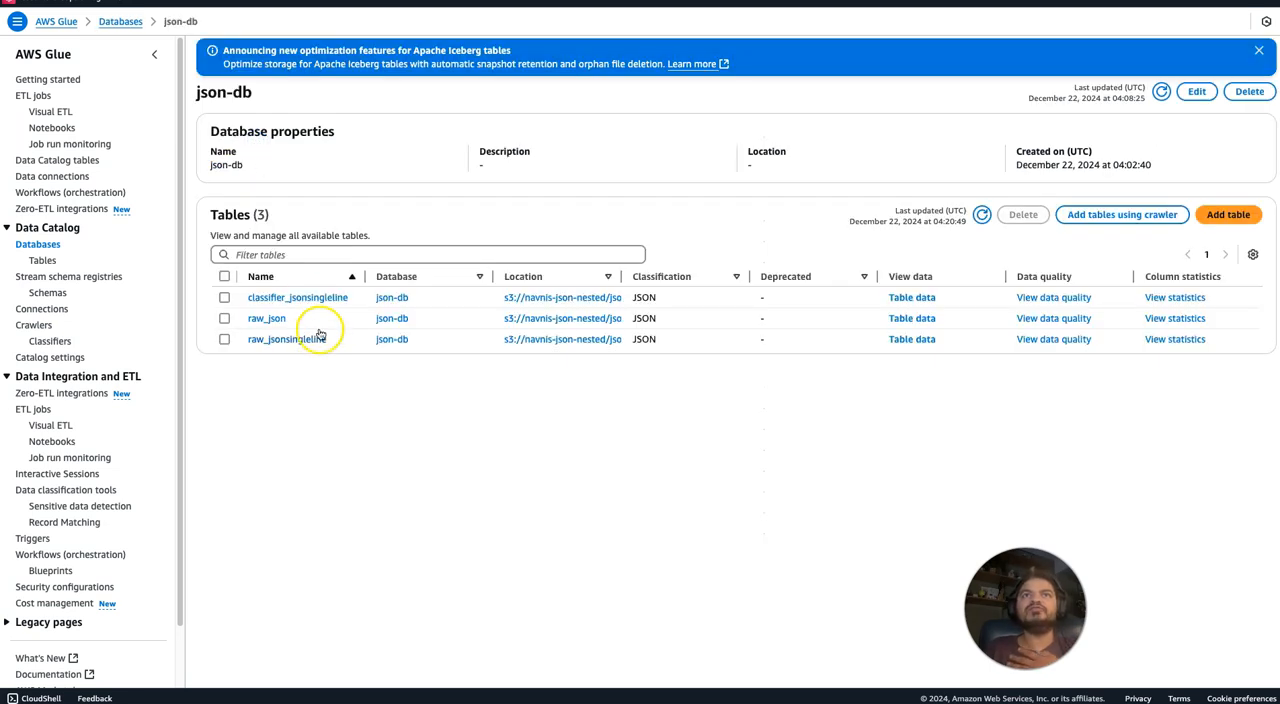
Open the classifier_jsonsingleline table and review the columns and data types in its schema.
click(306, 298)
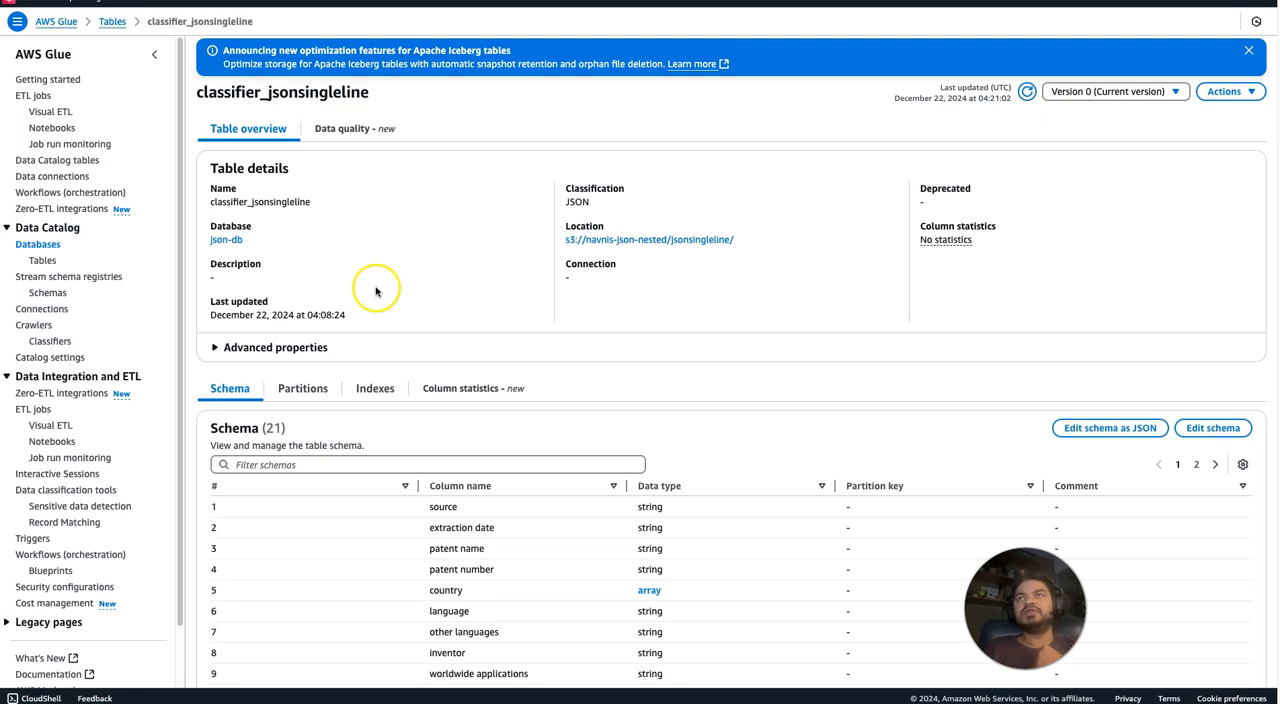
scroll(732, 400, down, 2)
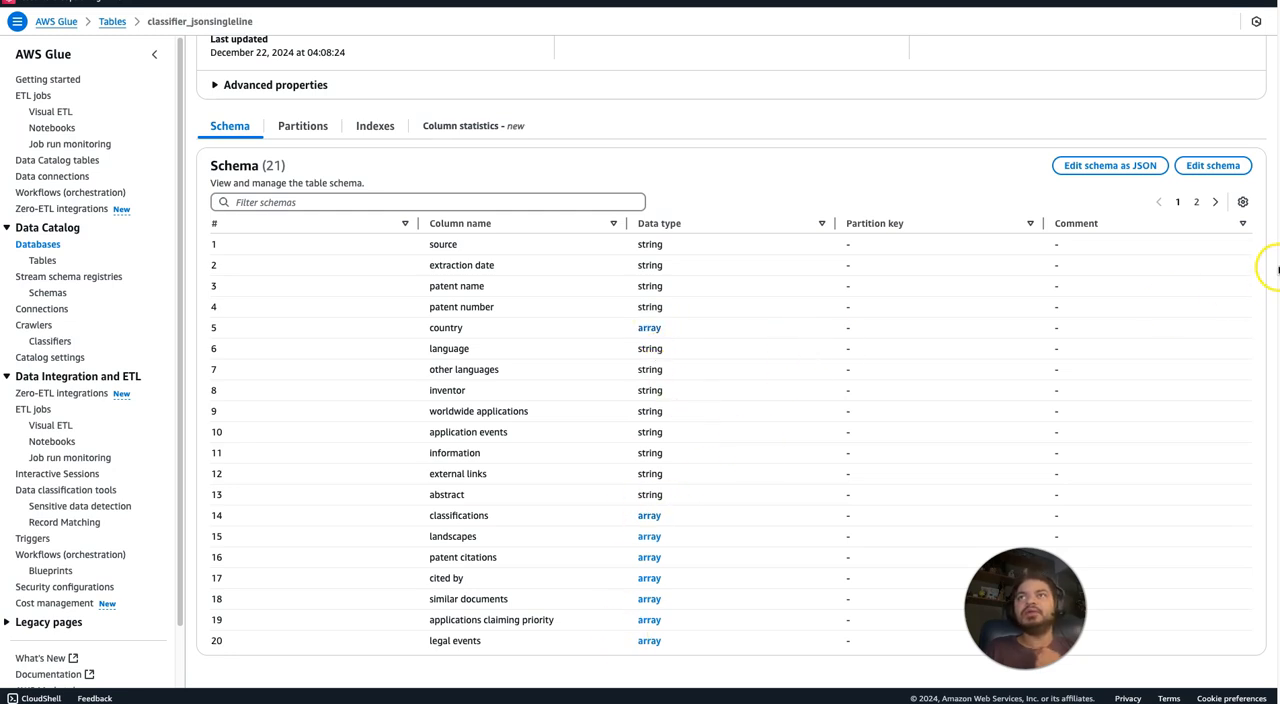
scroll(1263, 112, up, 4)
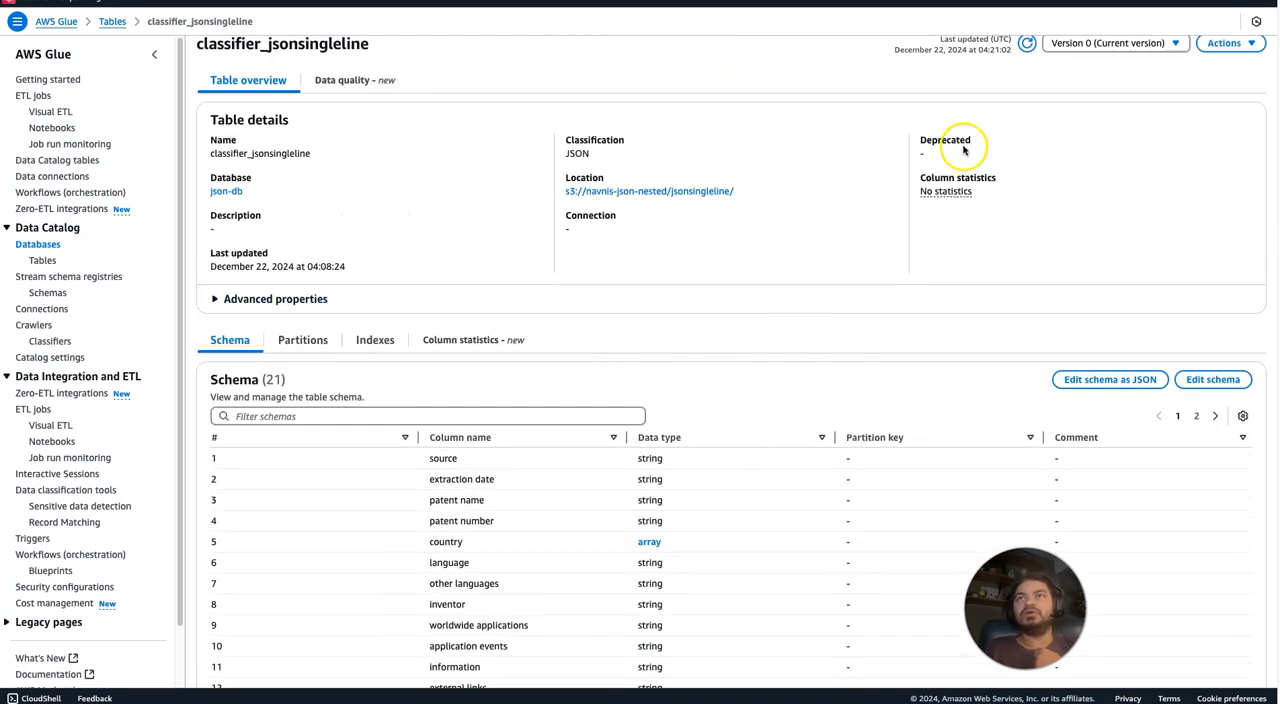
scroll(732, 360, down, 3)
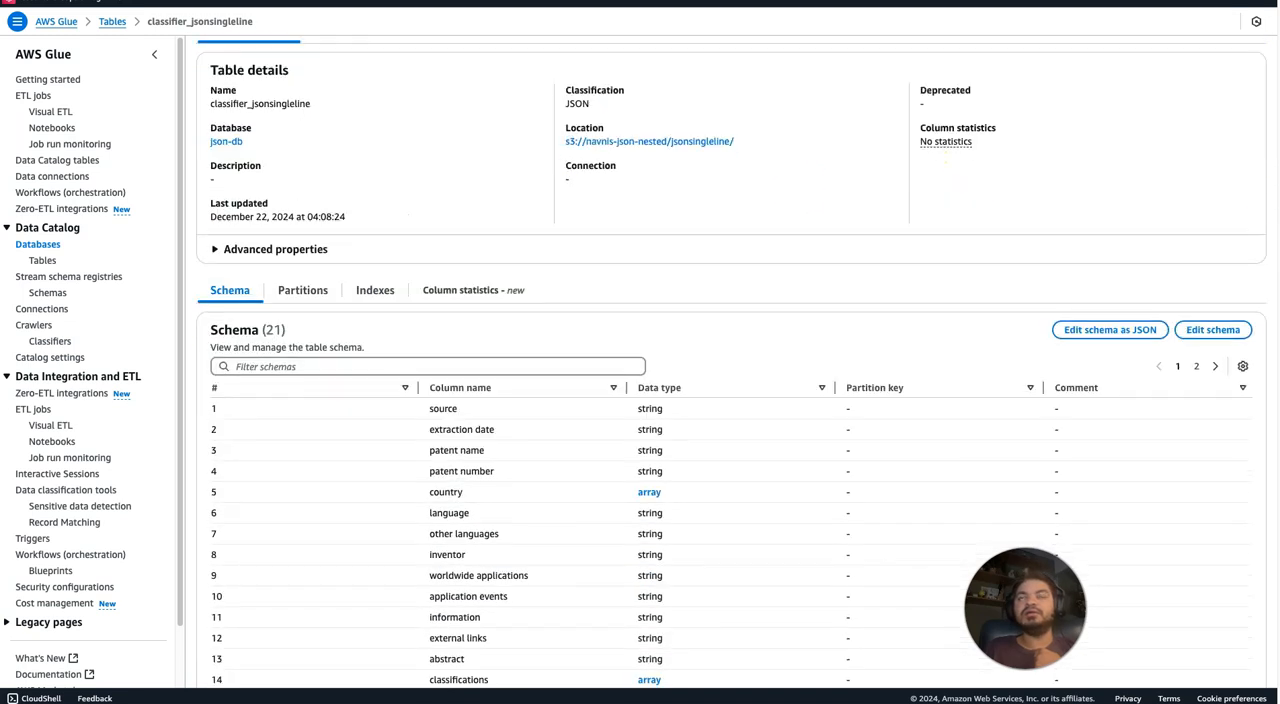
scroll(732, 360, down, 1)
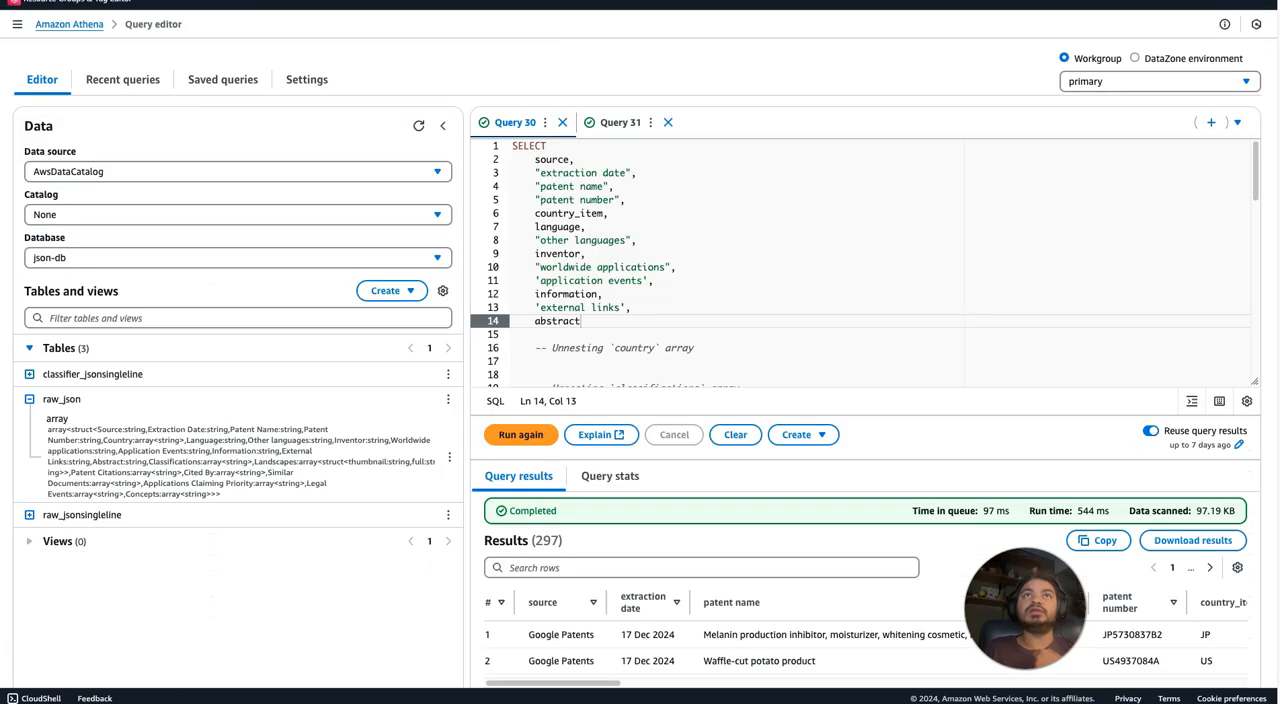
In the Amazon Athena query editor, preview the raw_json table of json-db and examine the query's output message.
click(448, 399)
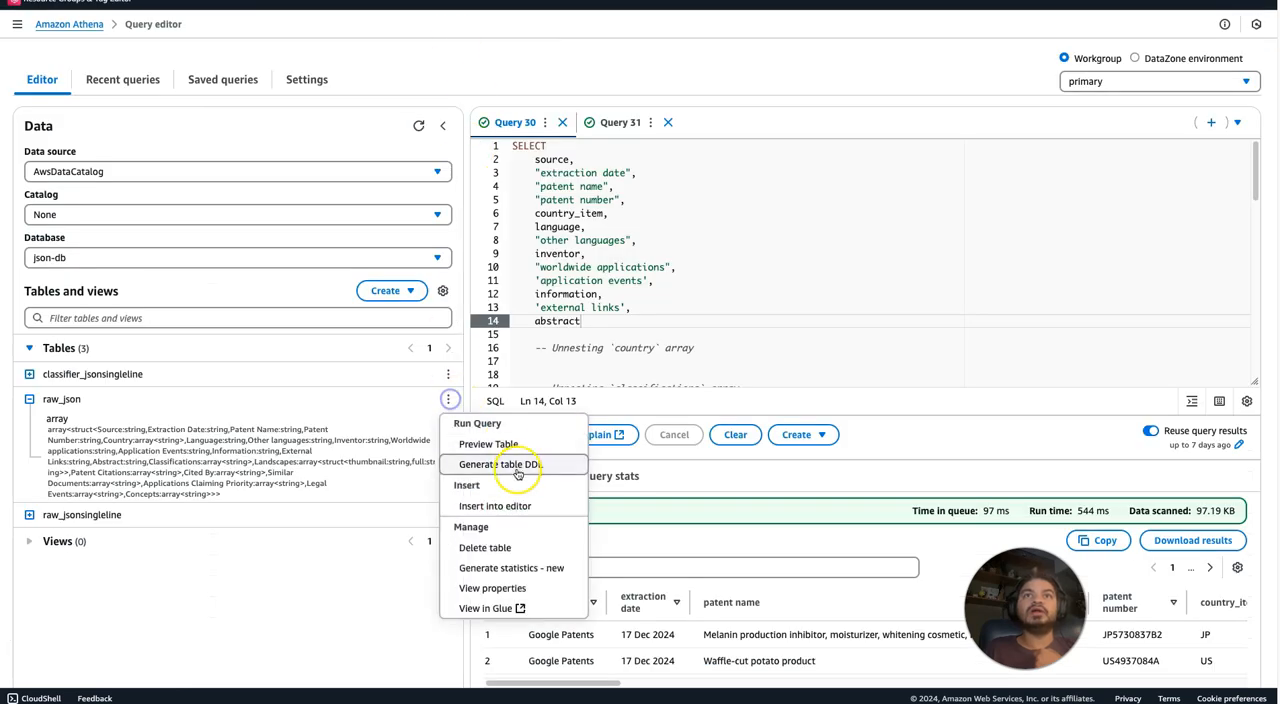
click(489, 444)
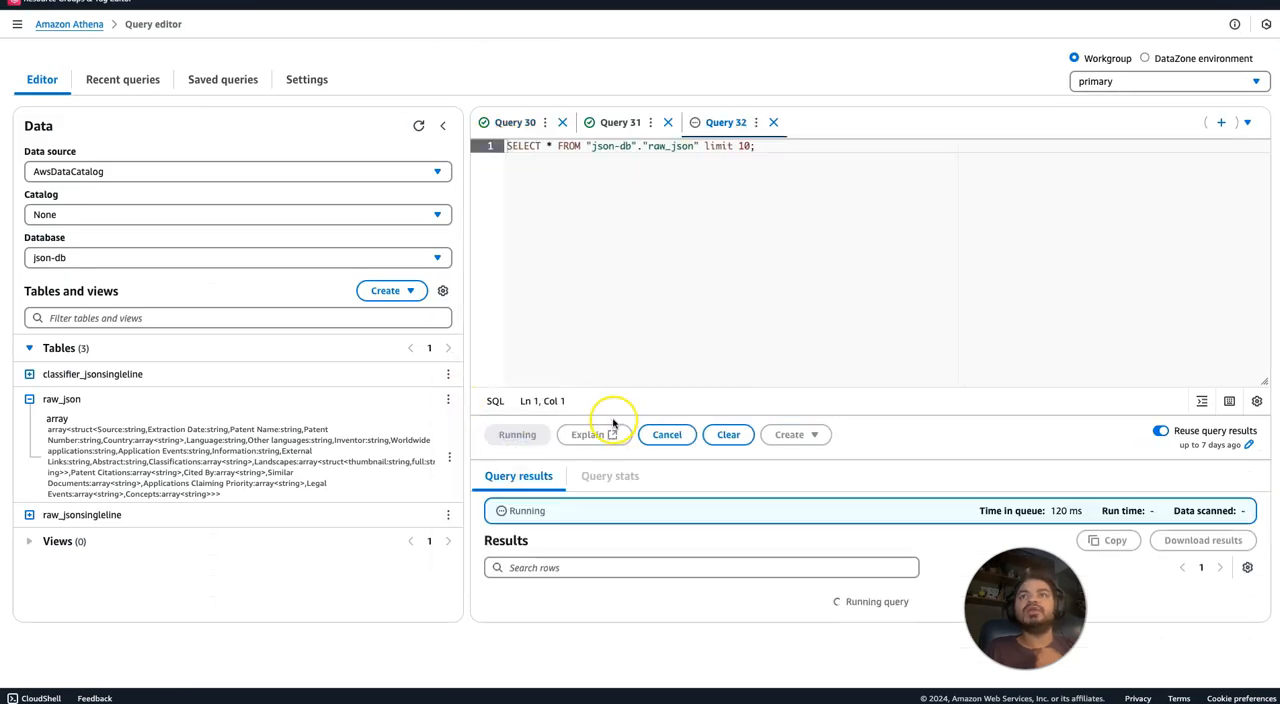
drag(613, 545, 777, 563)
click(697, 562)
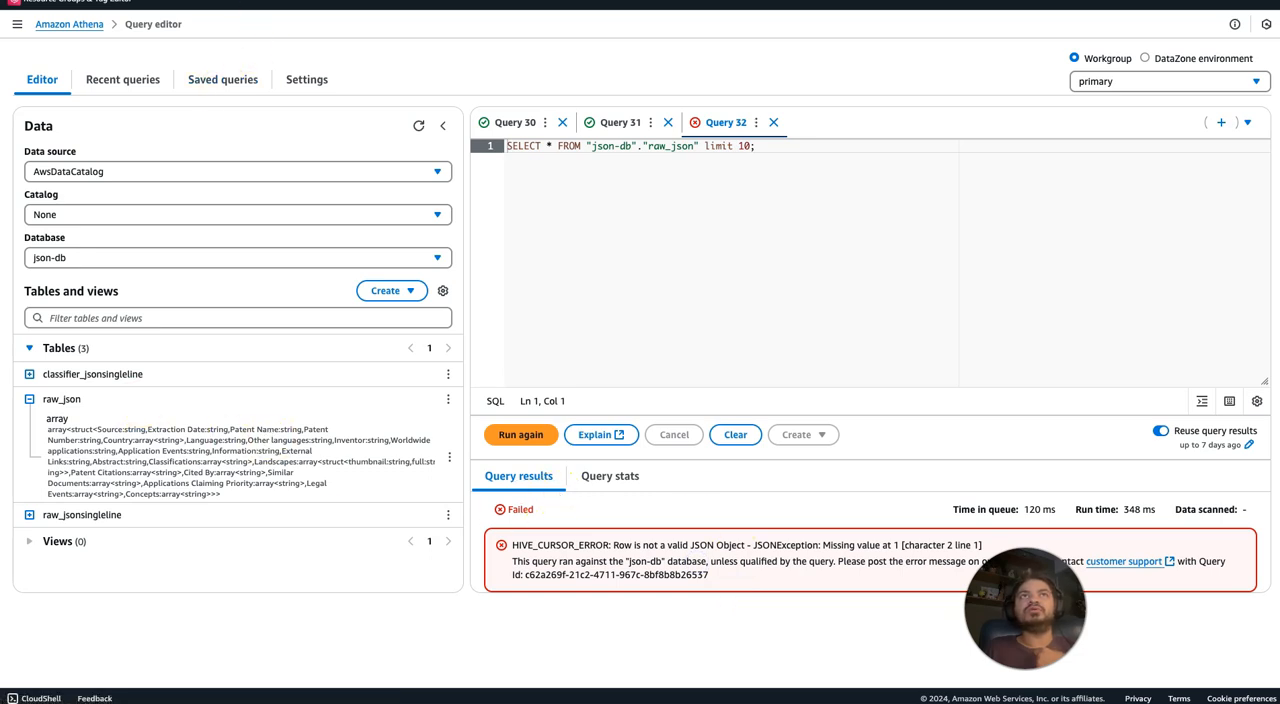
Back in AWS Glue, find json-db with the database filter json, refresh its tables, and open the class_json table.
click(288, 2)
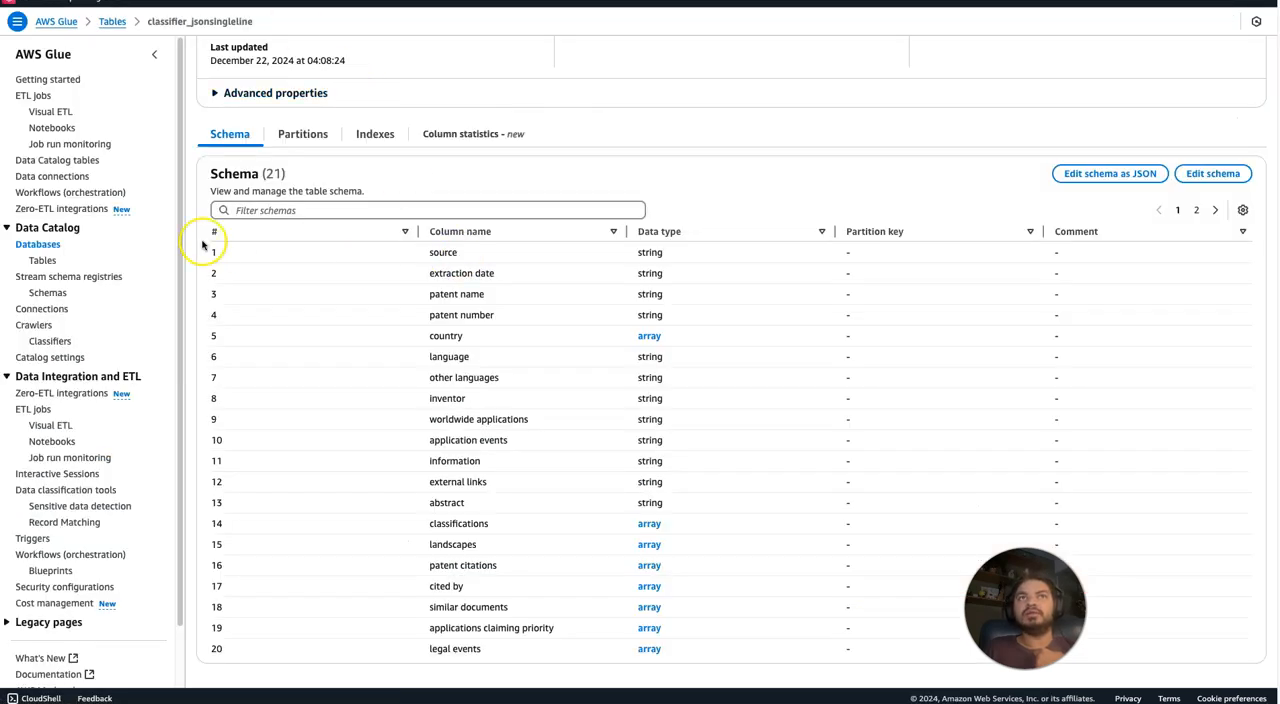
click(28, 246)
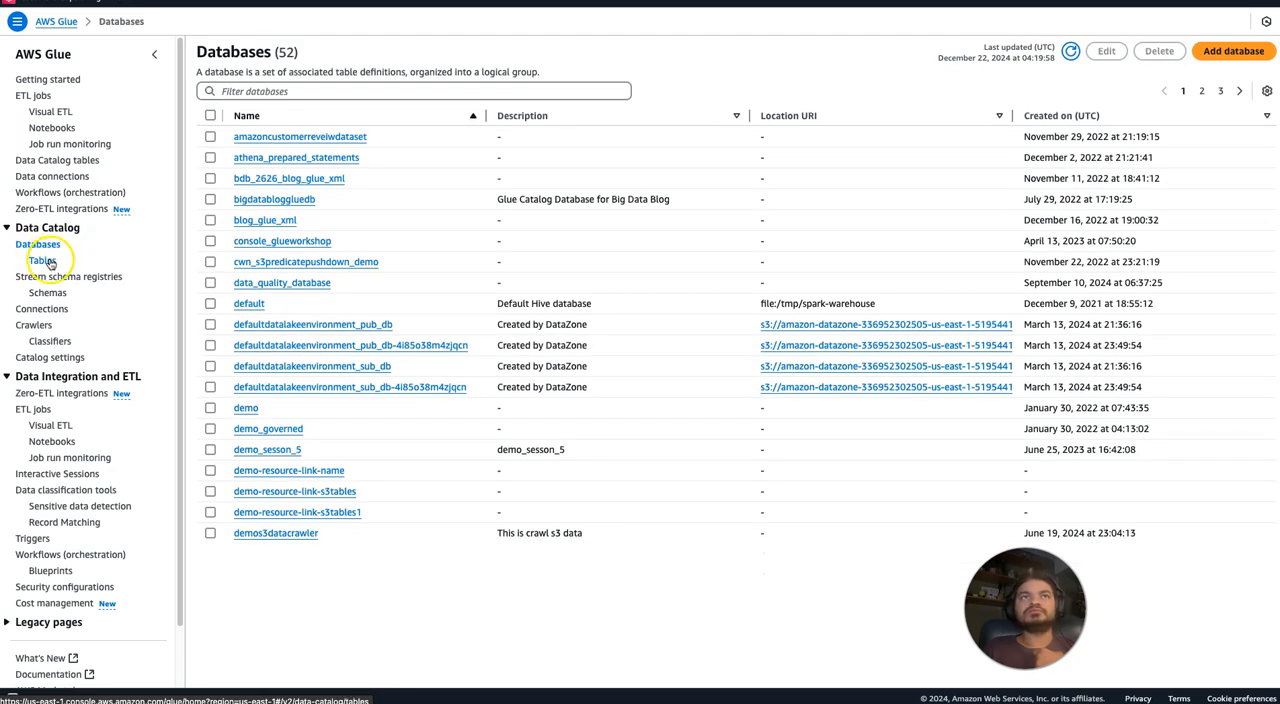
click(245, 91)
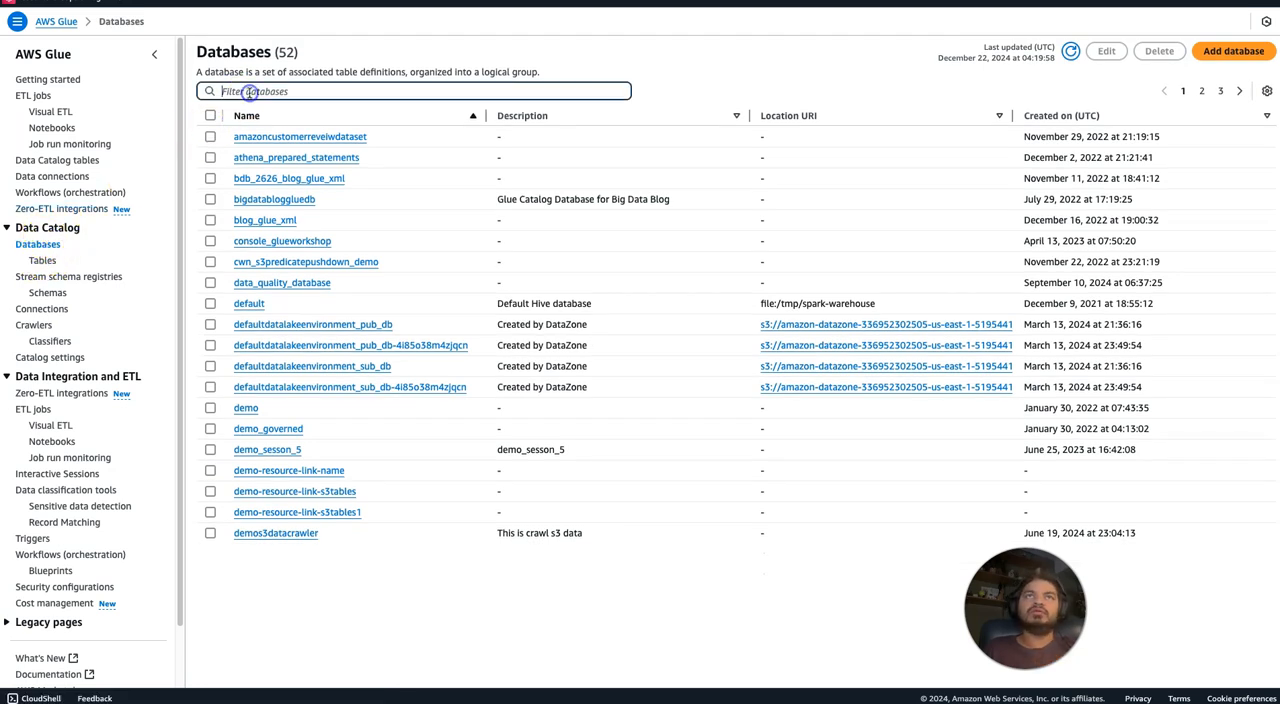
text(ison)
click(245, 136)
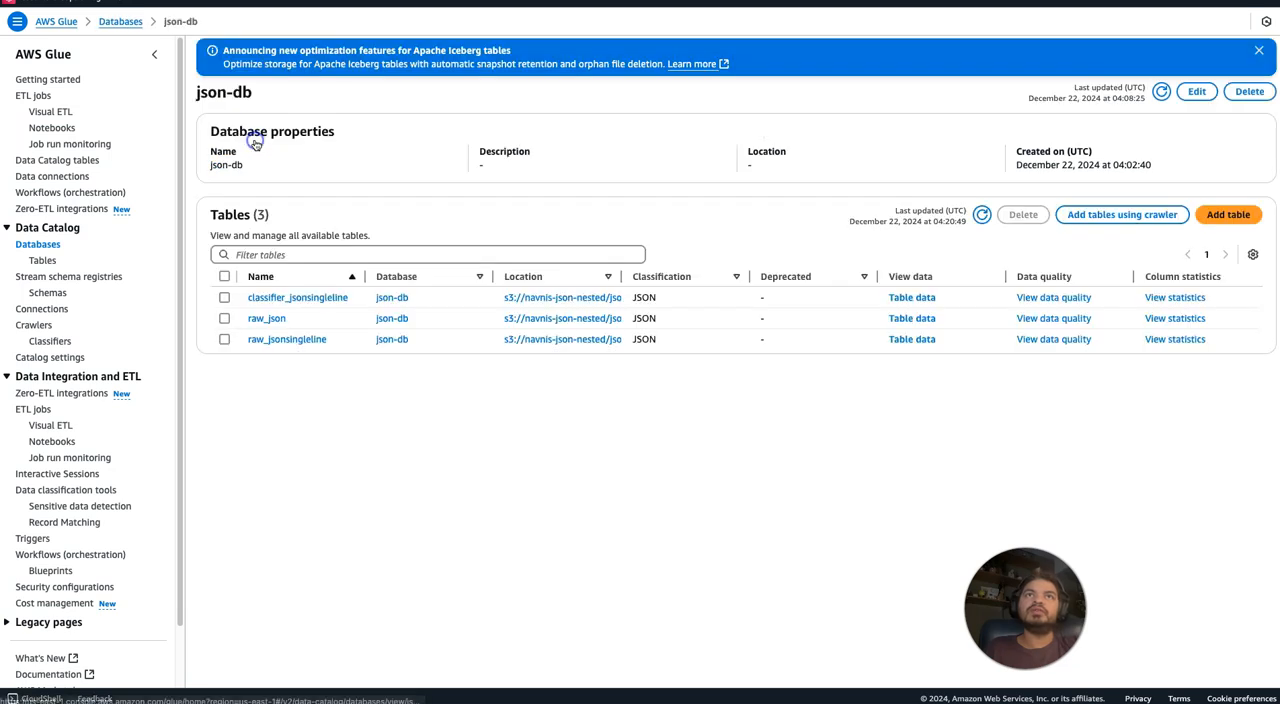
click(981, 214)
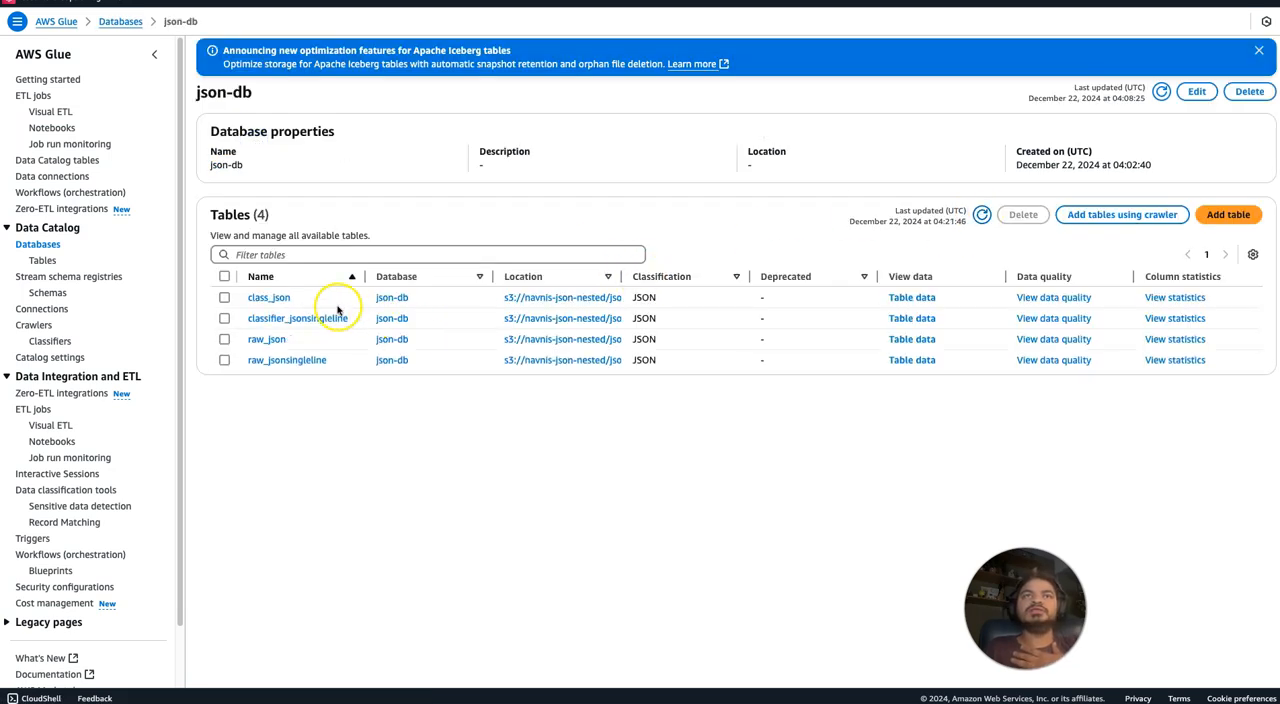
click(270, 298)
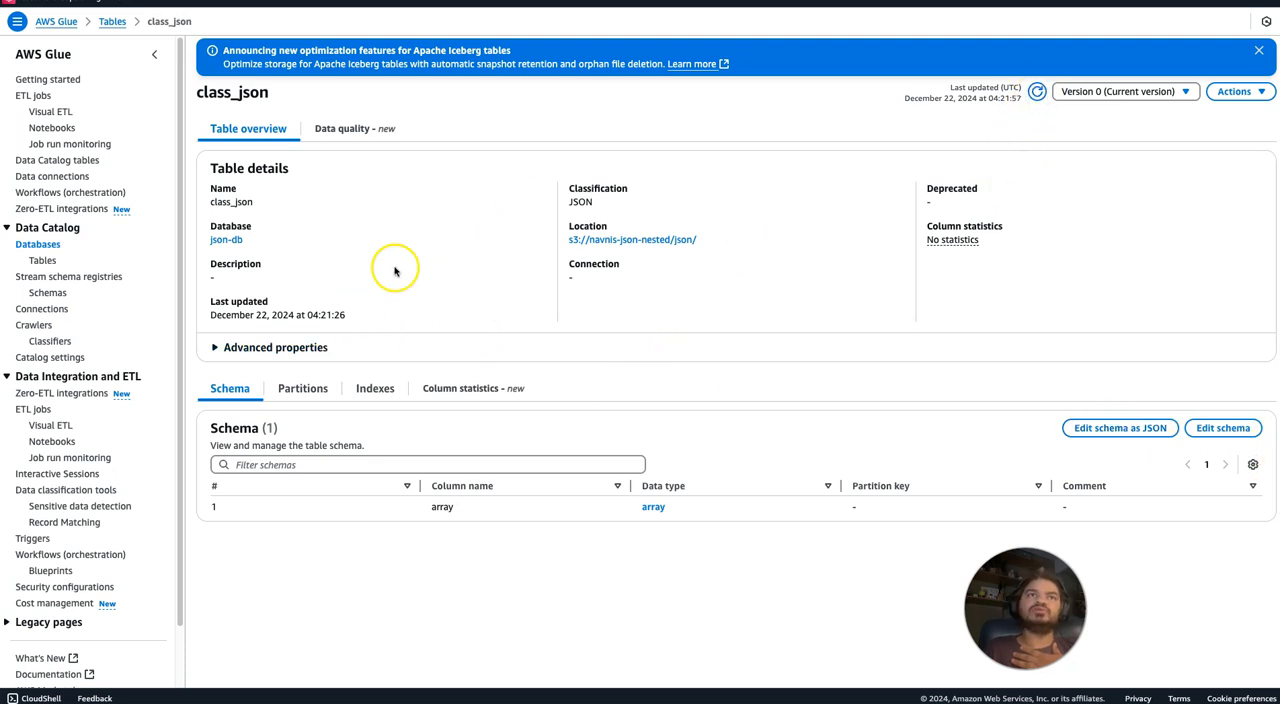
Filter the crawler list to json-crawler-withoutcustomeclassifier and refresh its state.
click(34, 325)
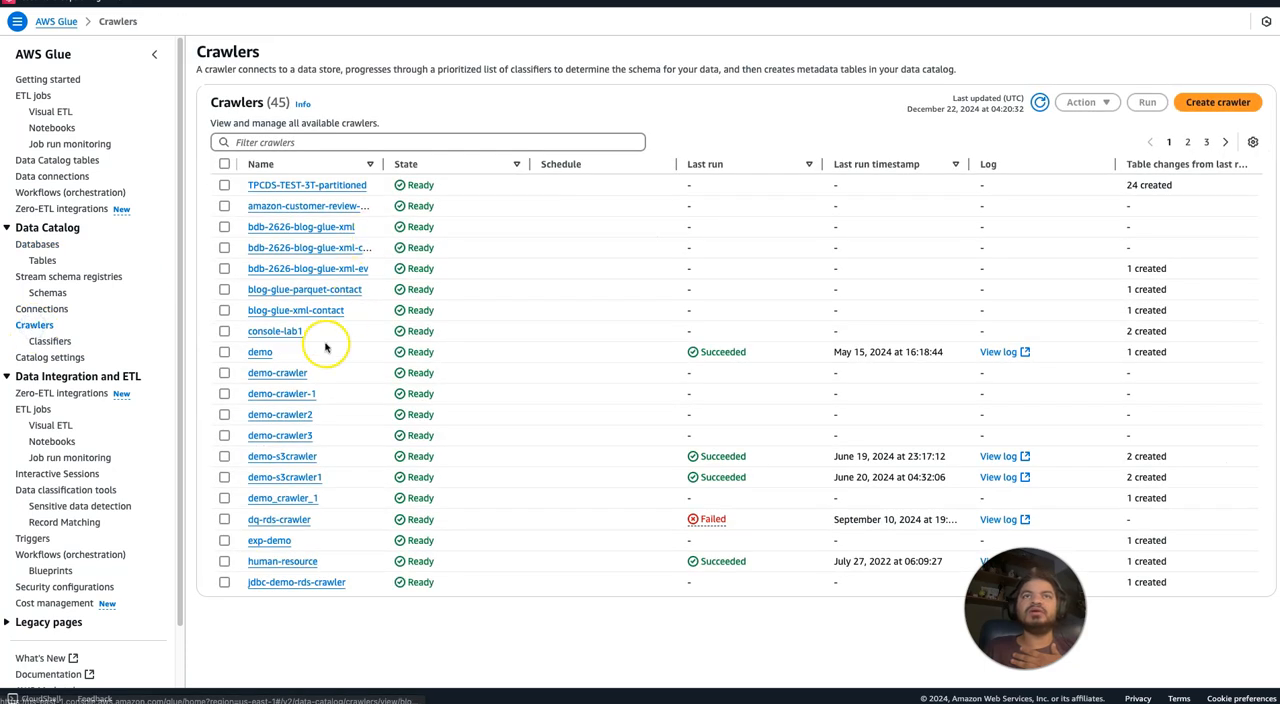
click(296, 142)
text(jso)
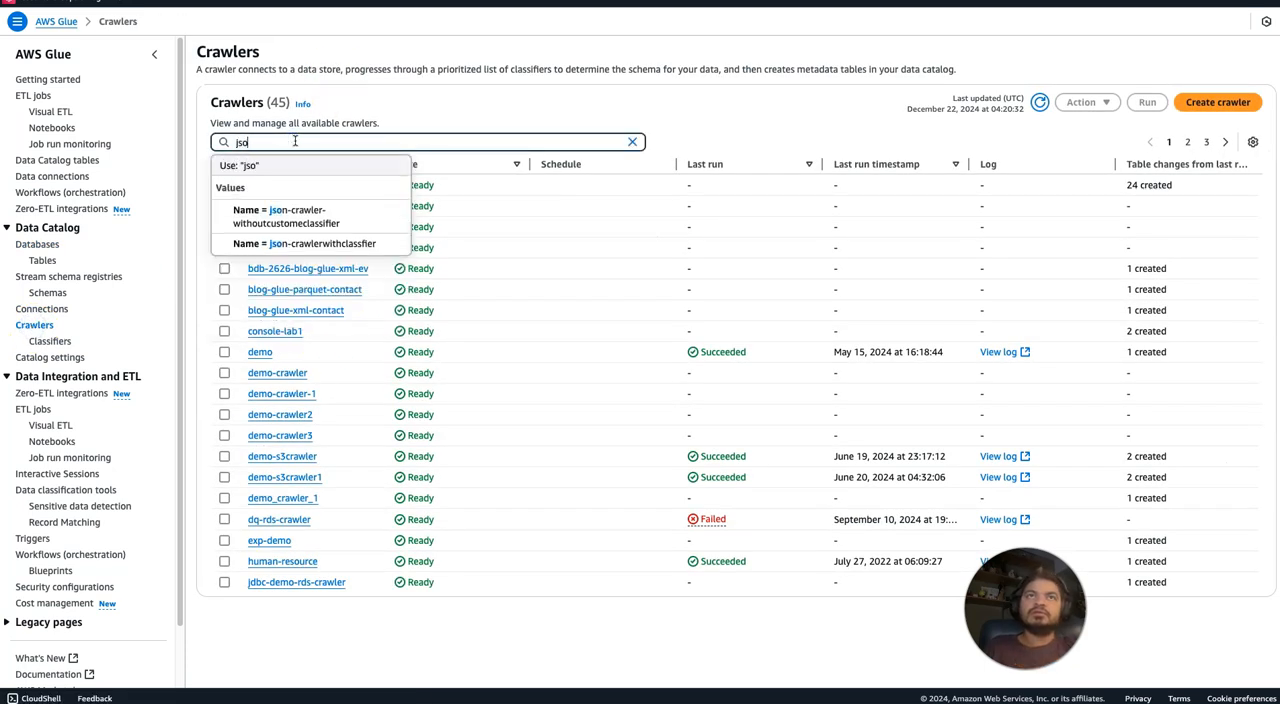
click(297, 217)
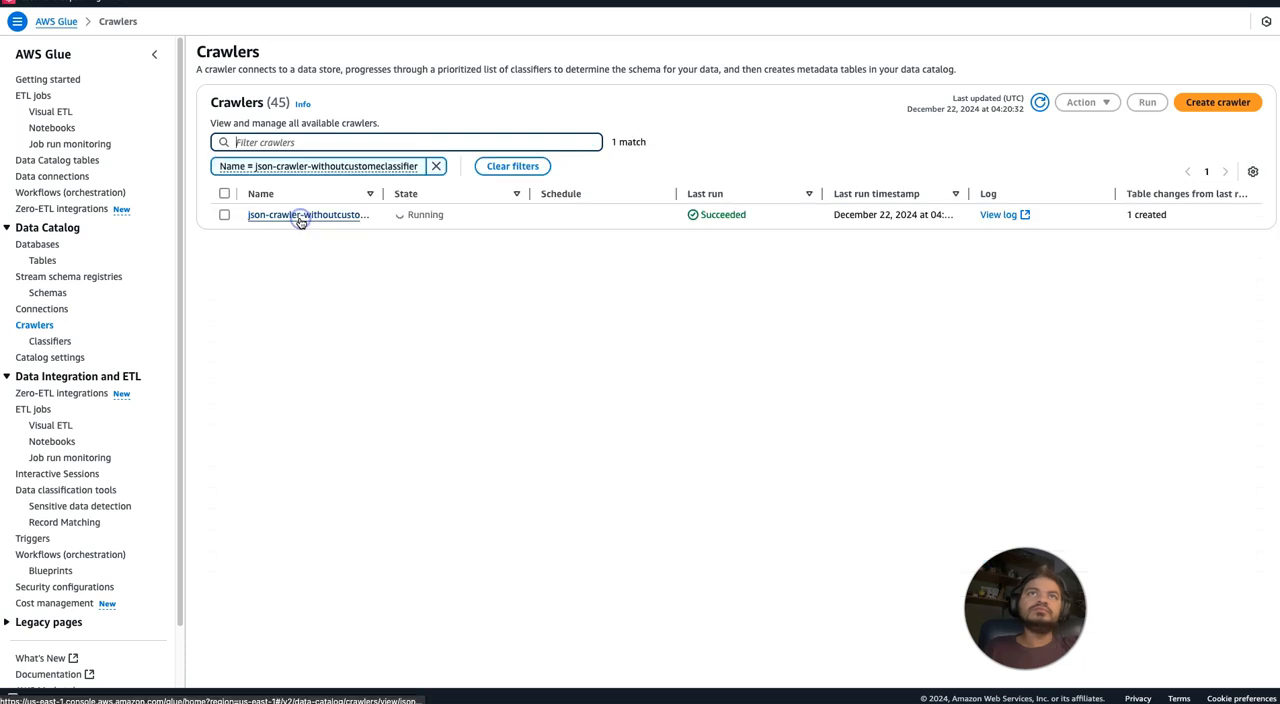
click(1041, 103)
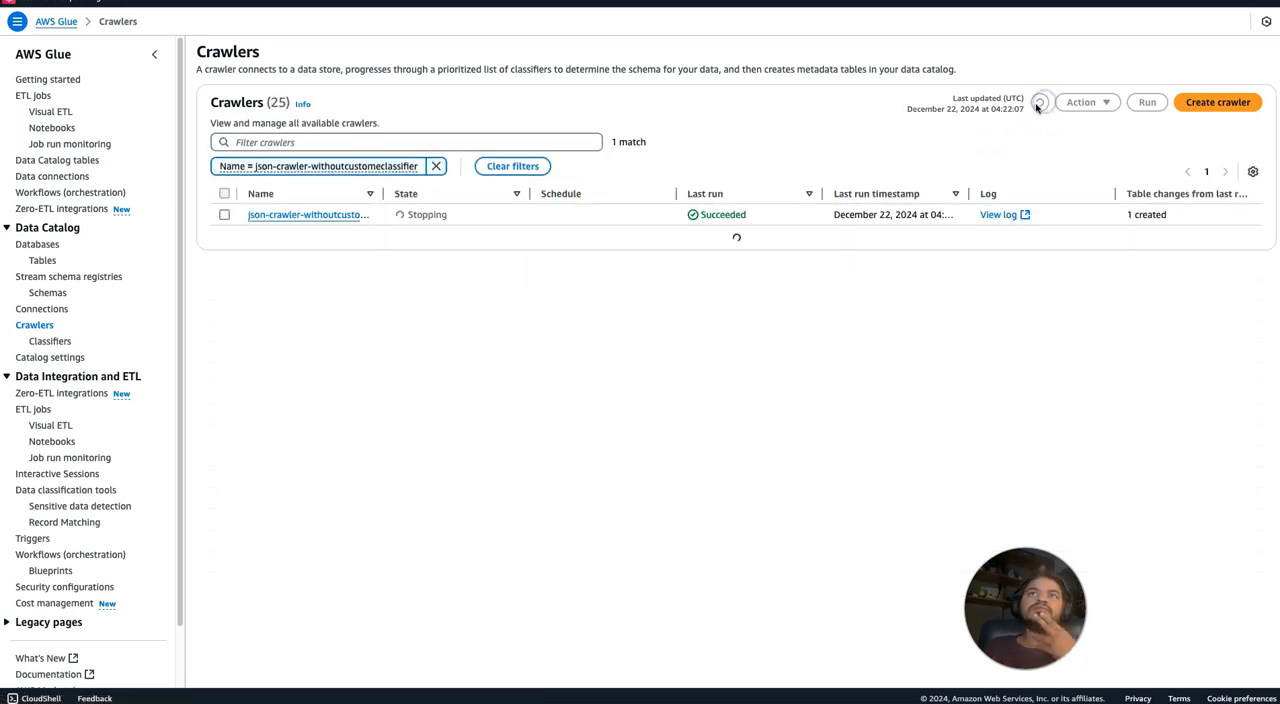
Open the json-crawler-withoutcustomeclassifier crawler, check its classifiers and schedule, and refresh its run list.
click(332, 215)
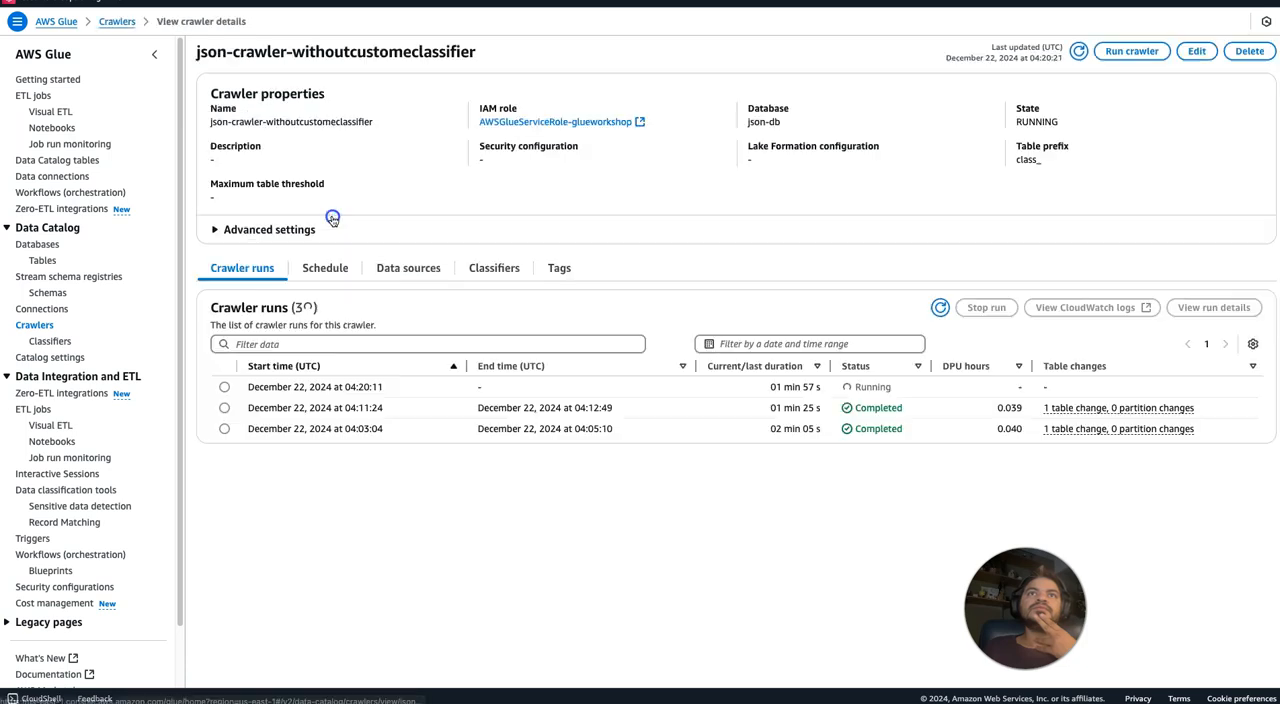
click(480, 272)
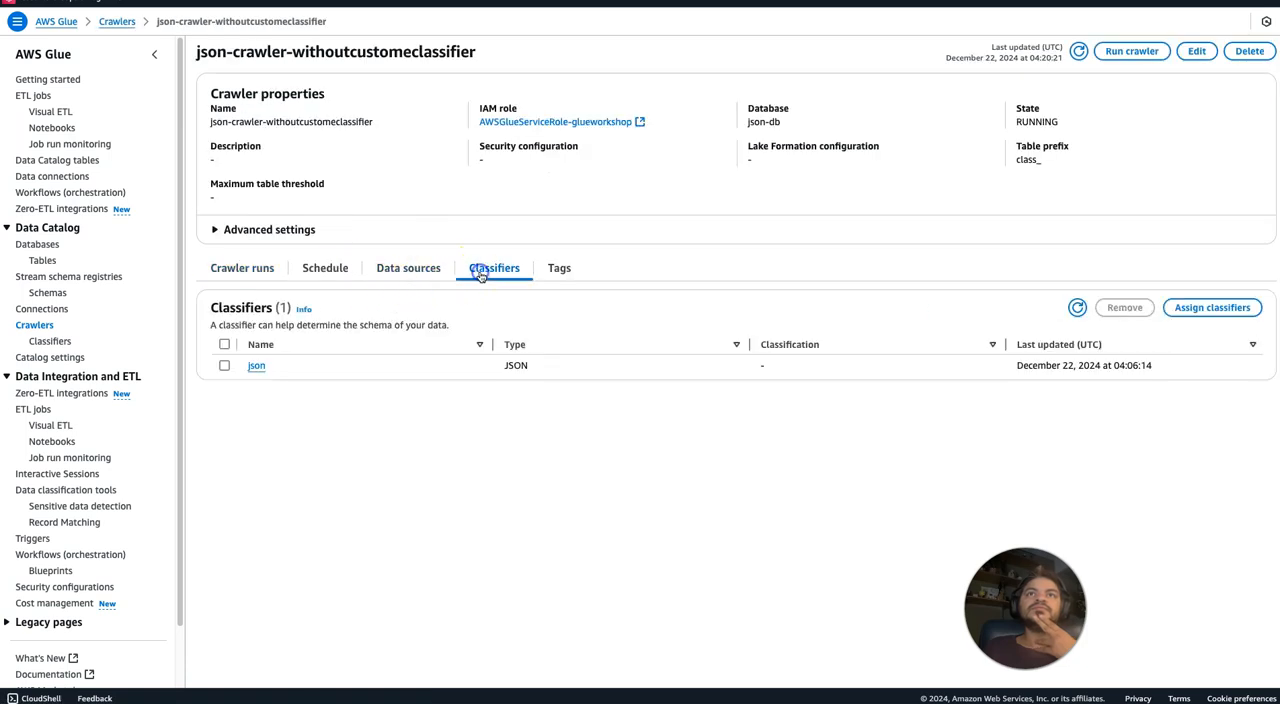
click(335, 270)
click(268, 272)
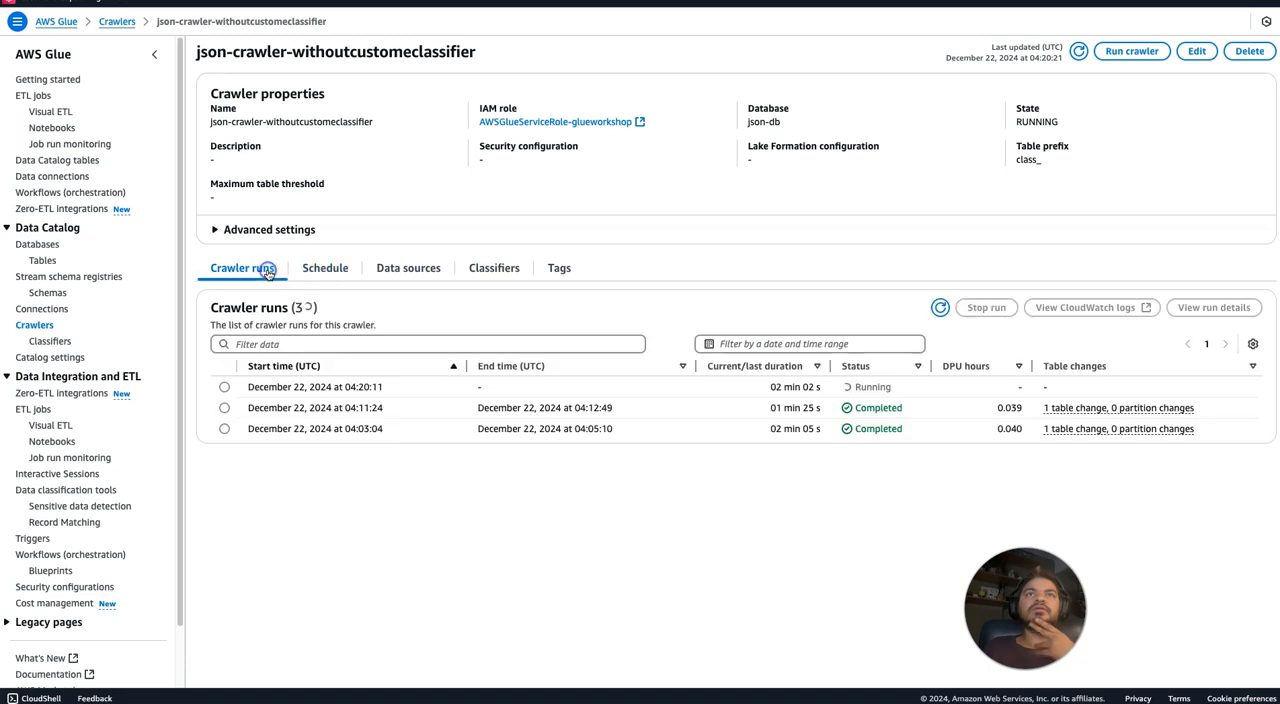
click(940, 308)
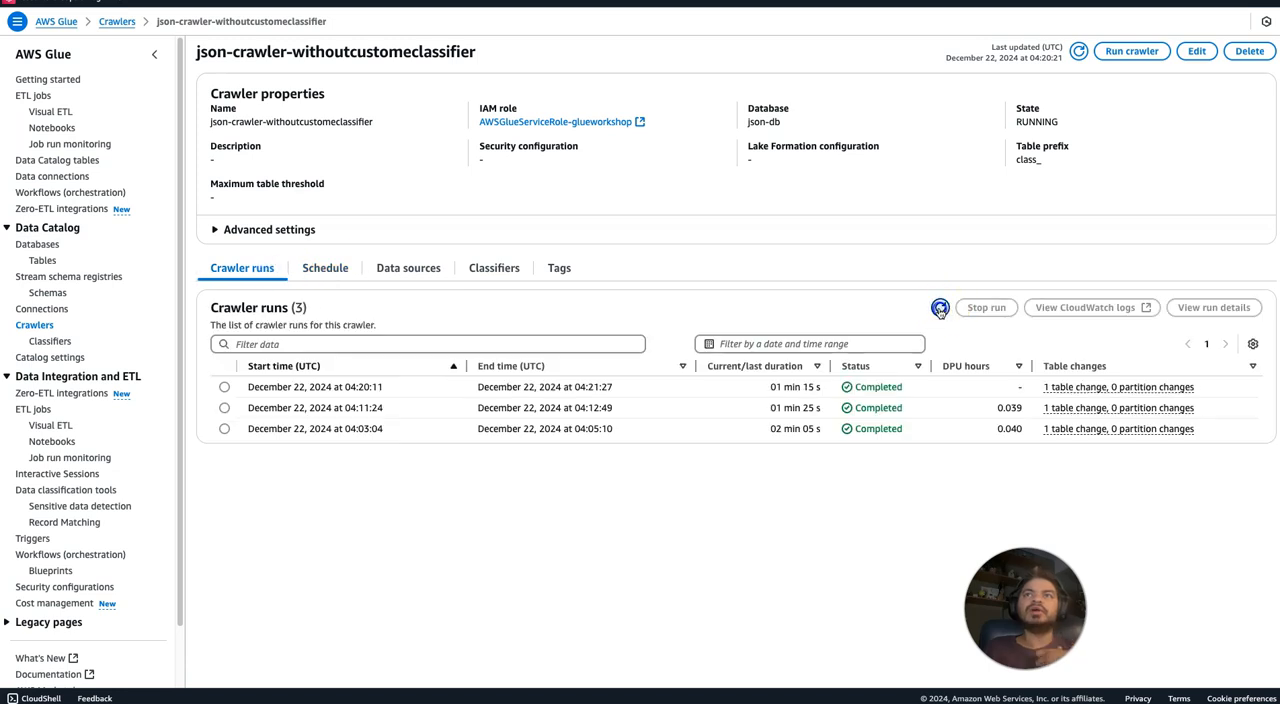
Find the json-db database again with the filter json and reopen its class_json table.
click(37, 244)
click(291, 90)
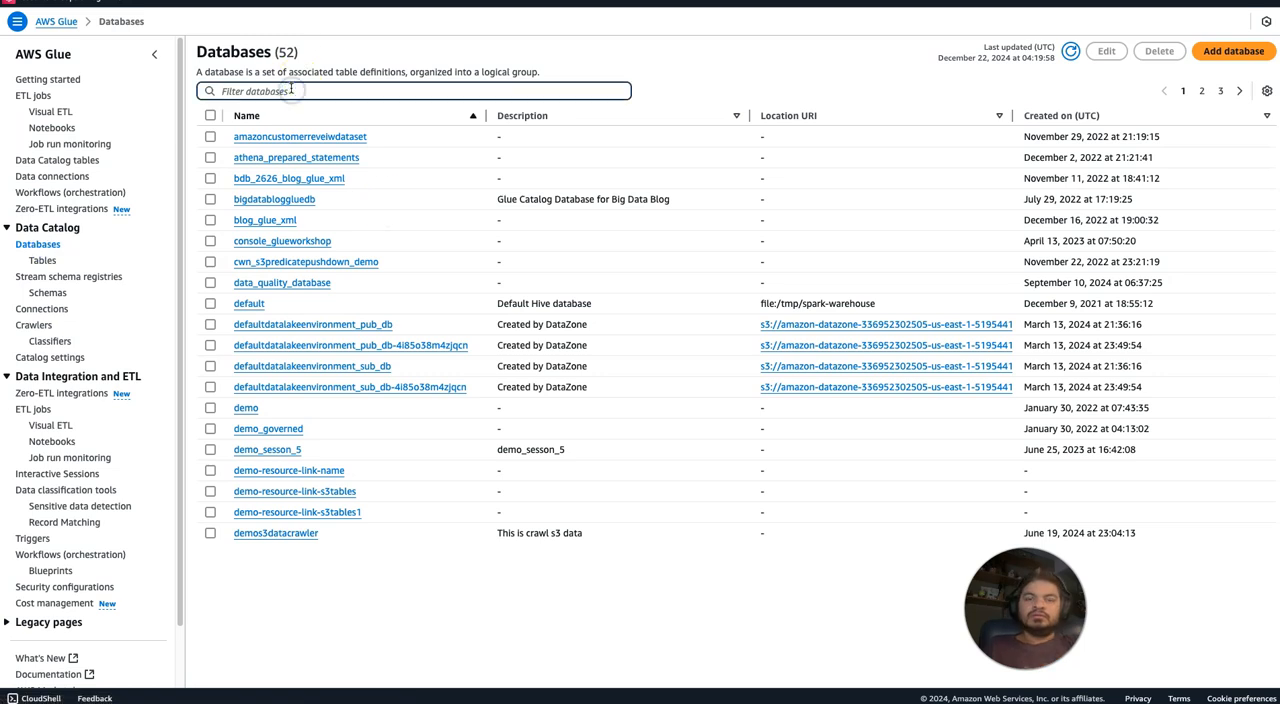
text(json)
click(250, 135)
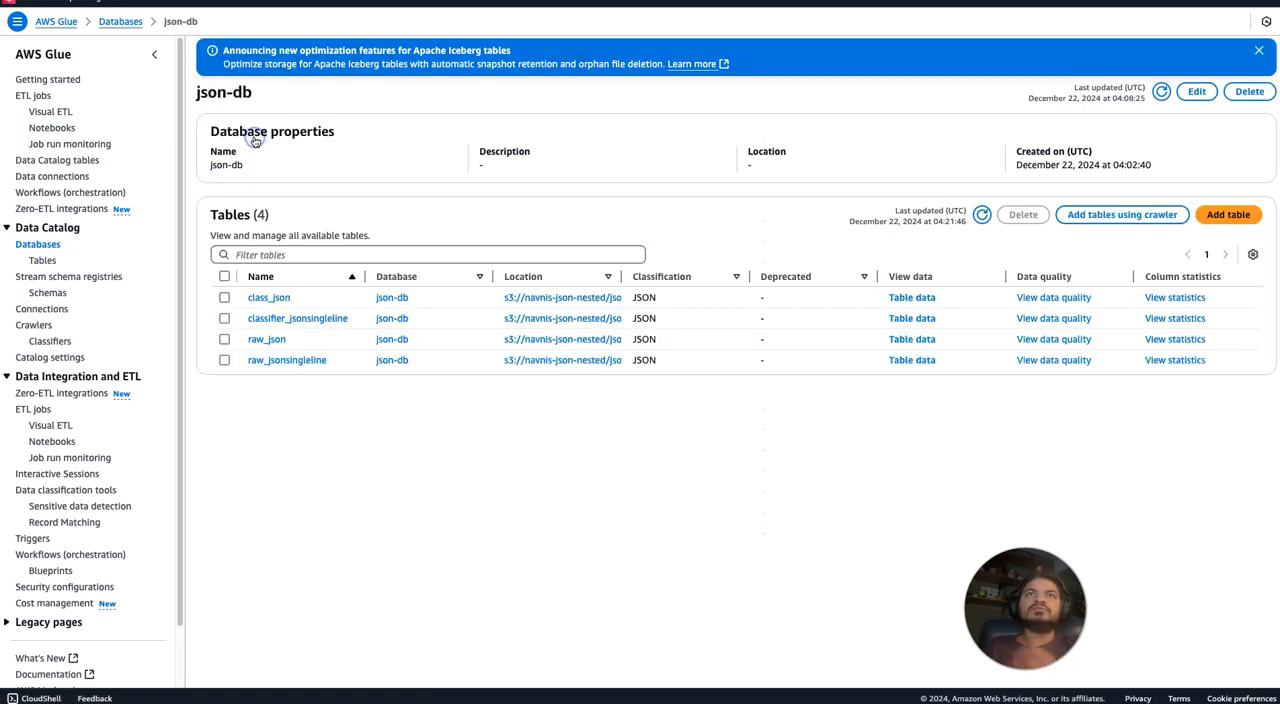
click(275, 297)
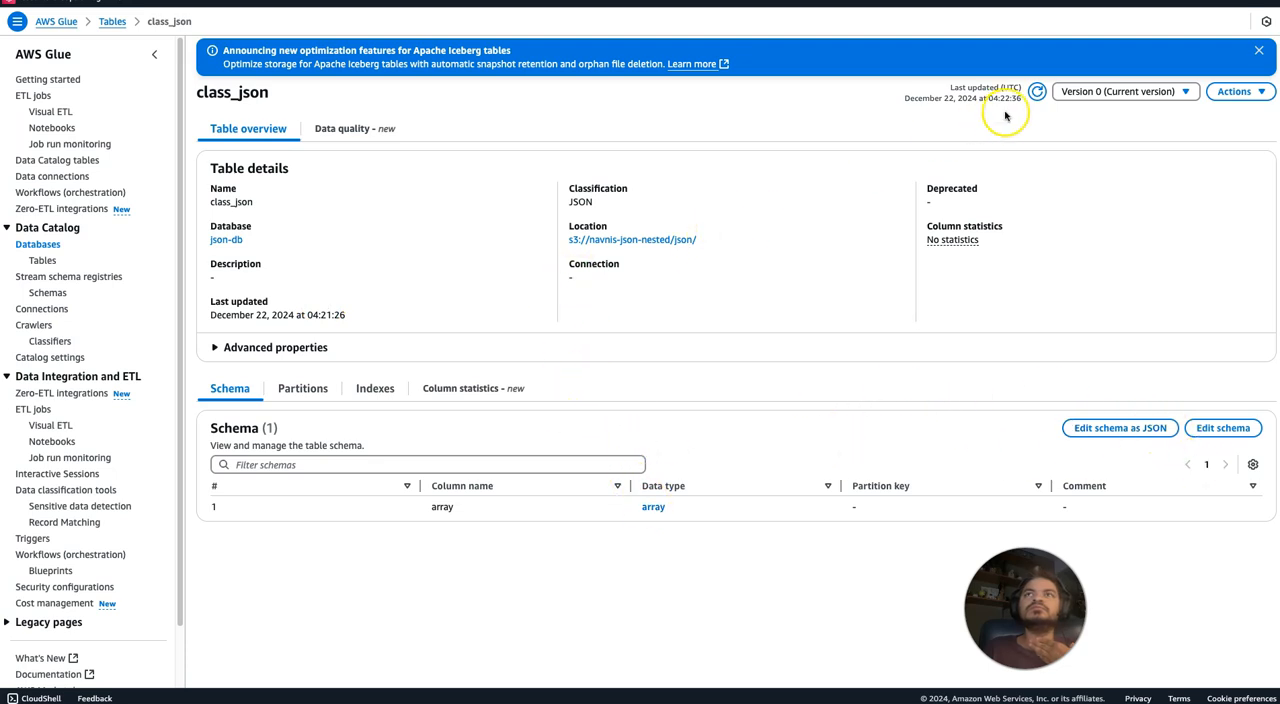
Refresh the class_json table details, inspect the nested data type of its array column, and highlight its S3 location.
click(1038, 95)
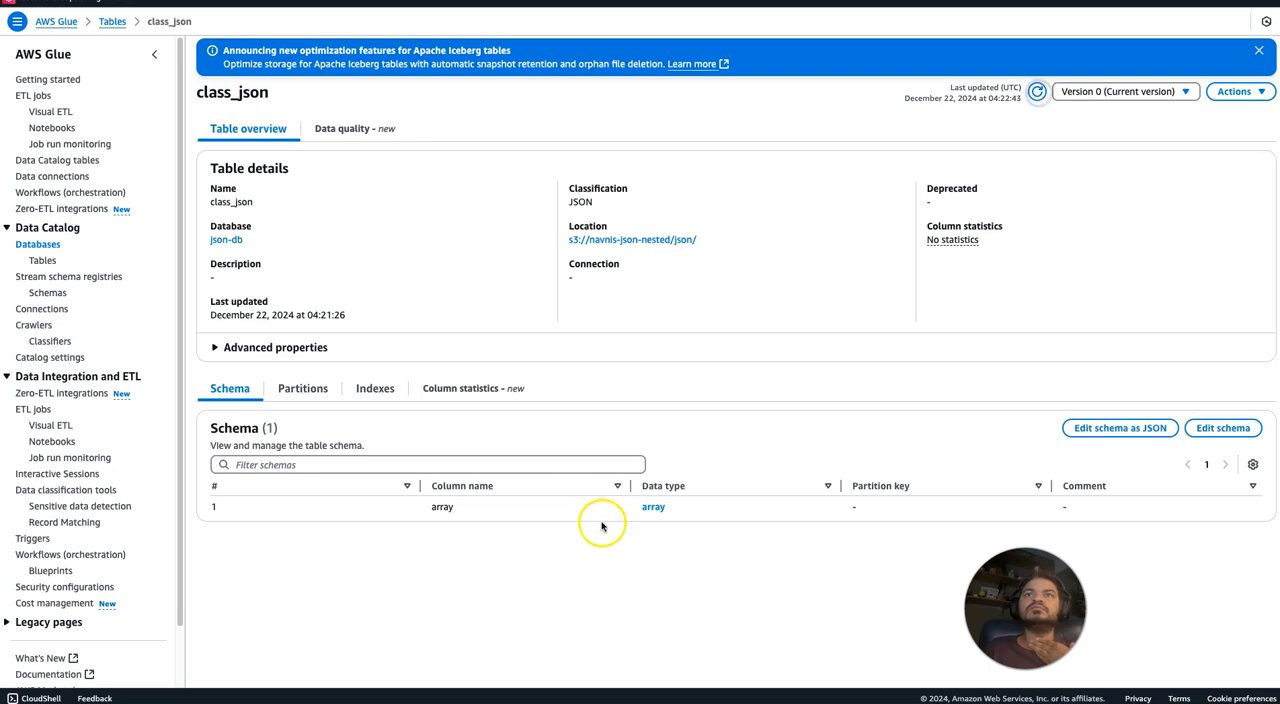
click(653, 507)
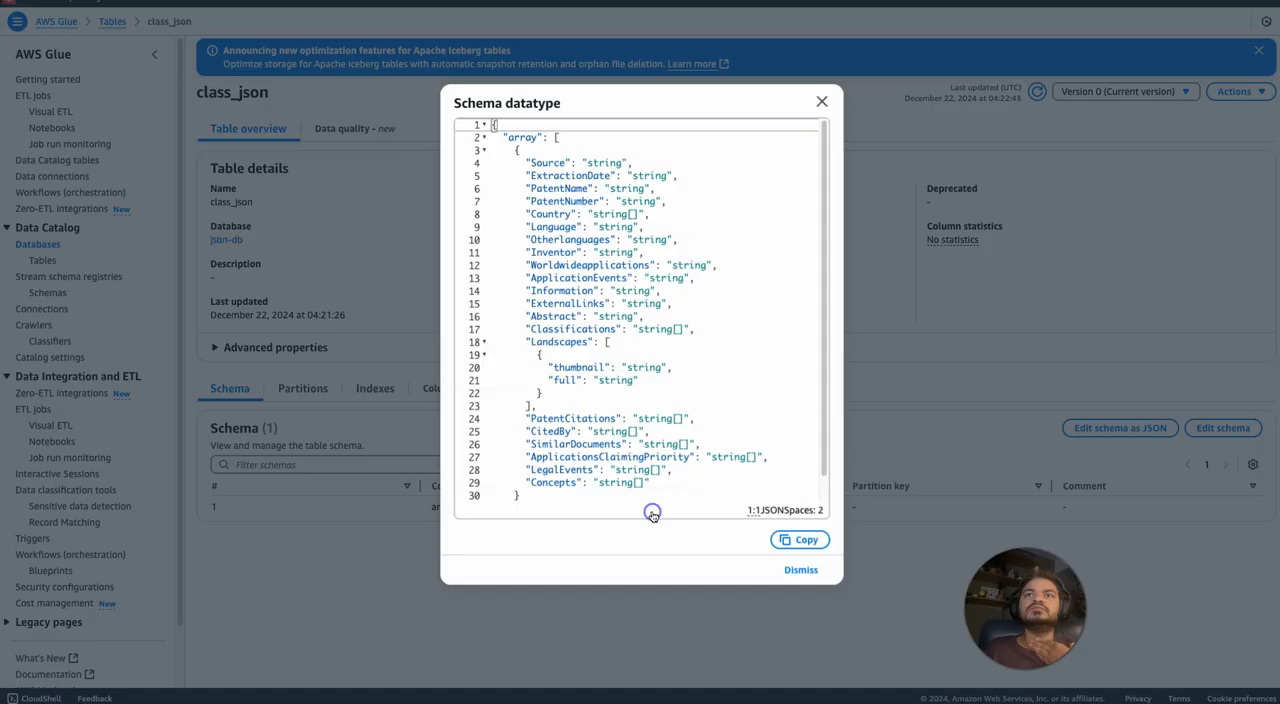
click(821, 101)
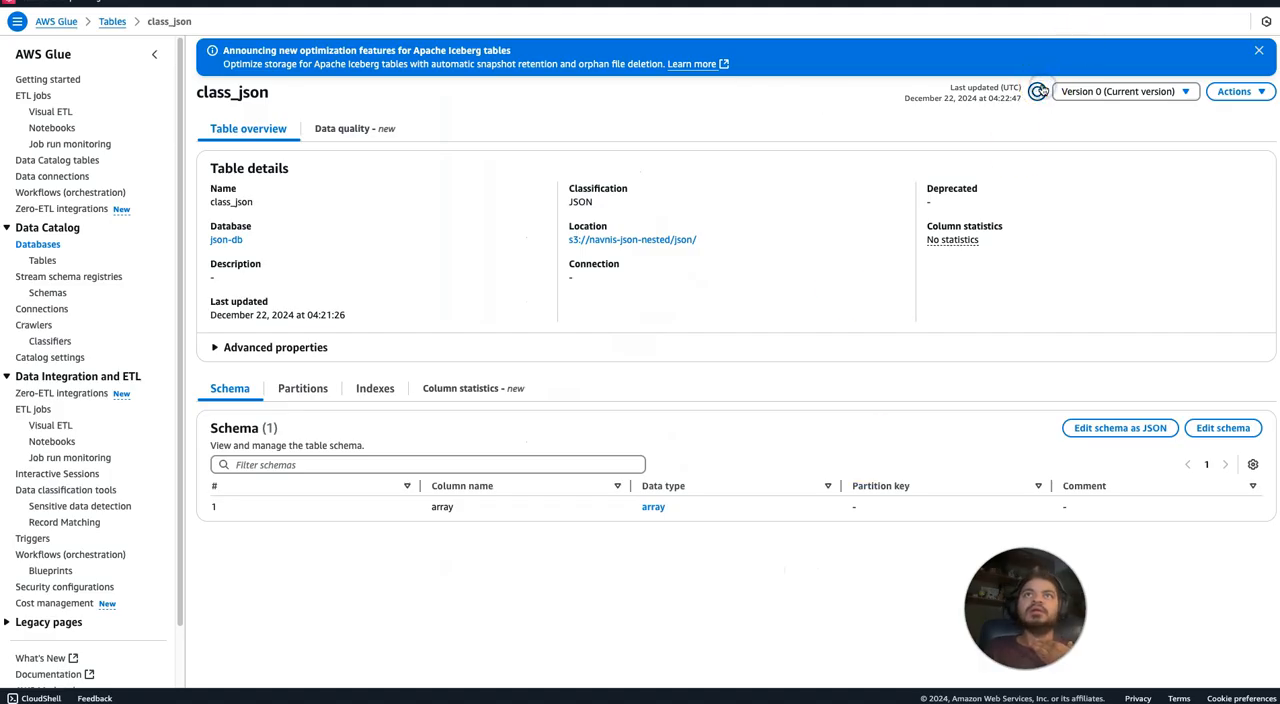
drag(700, 240, 565, 242)
key(ctrl+c)
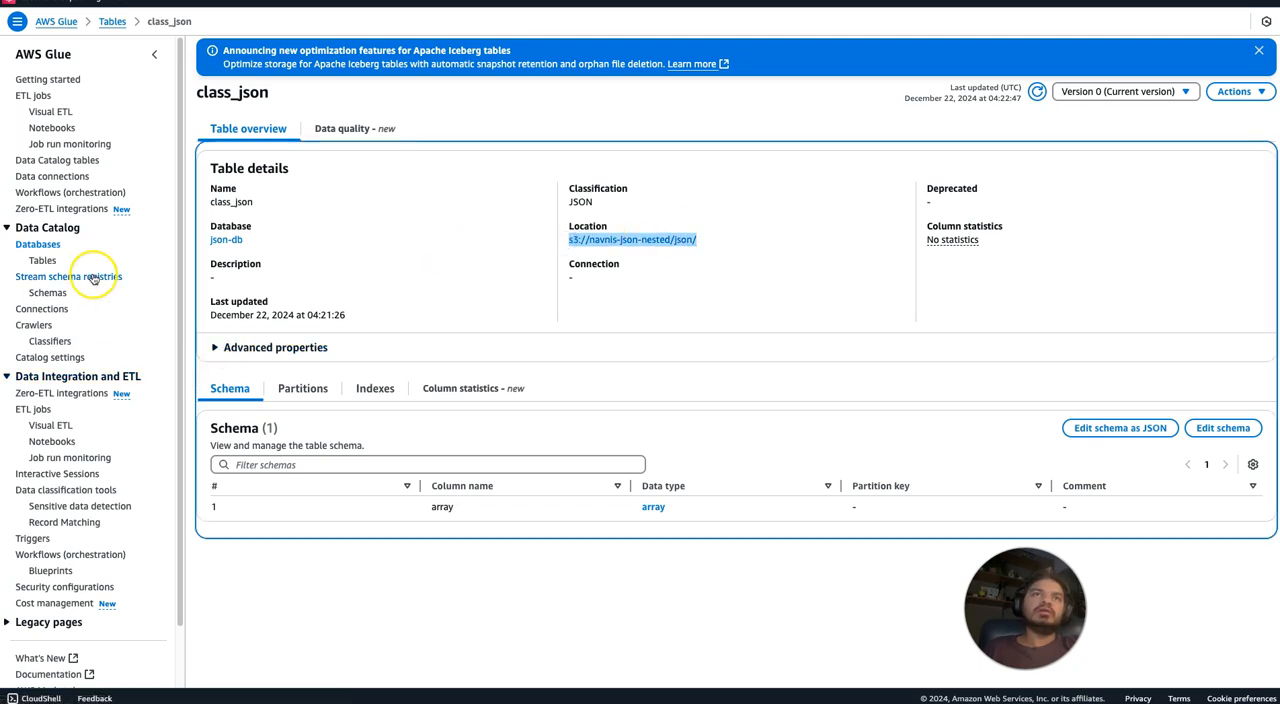
Start creating a new crawler and name it json-withclassifier.
click(34, 327)
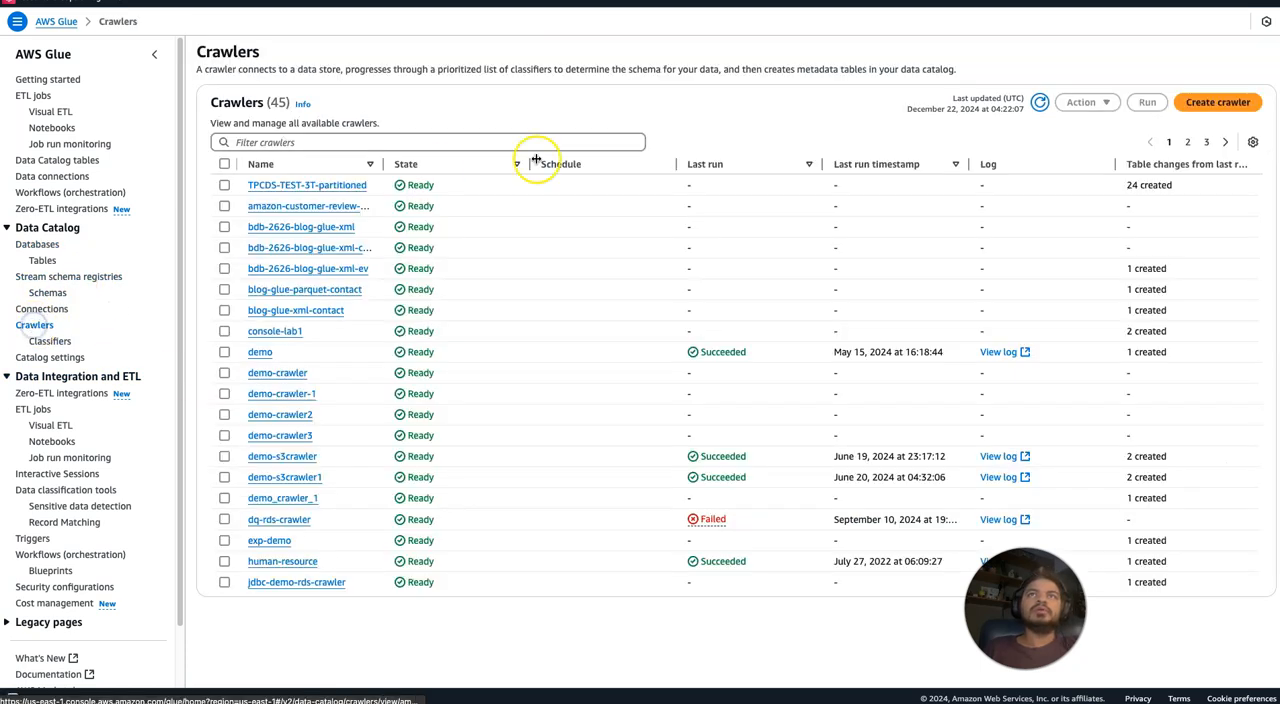
click(1226, 110)
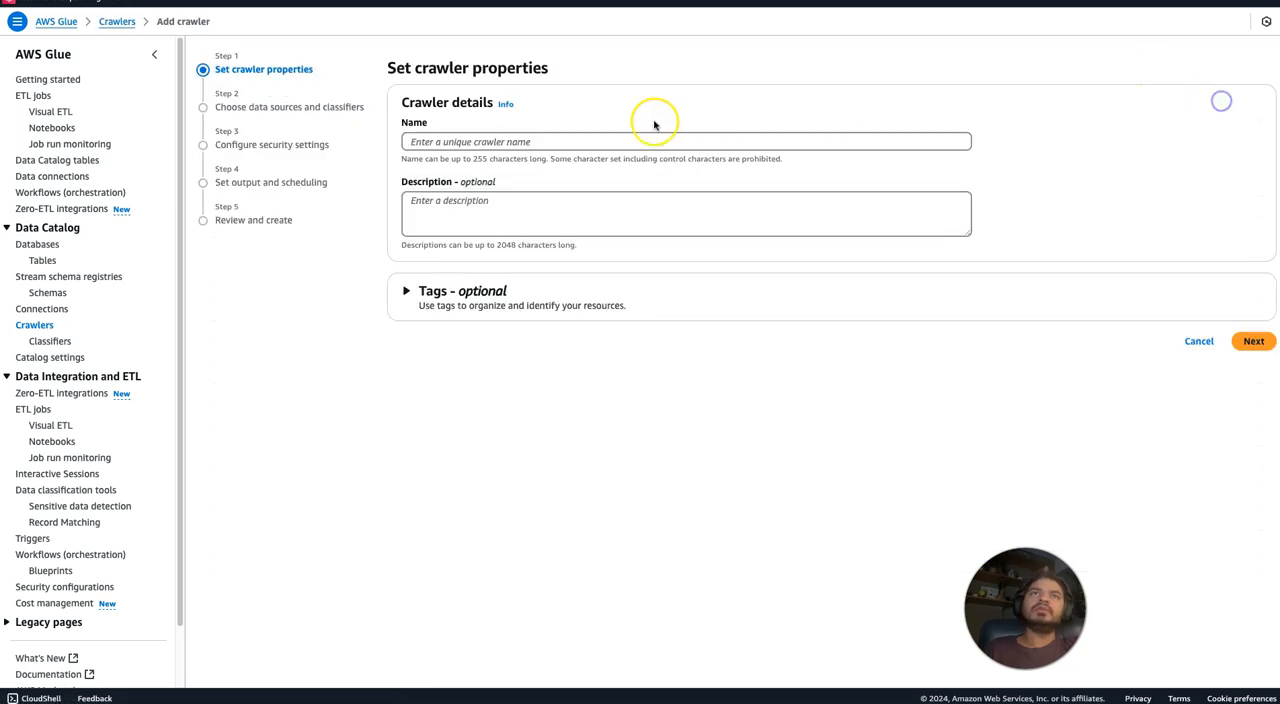
click(538, 144)
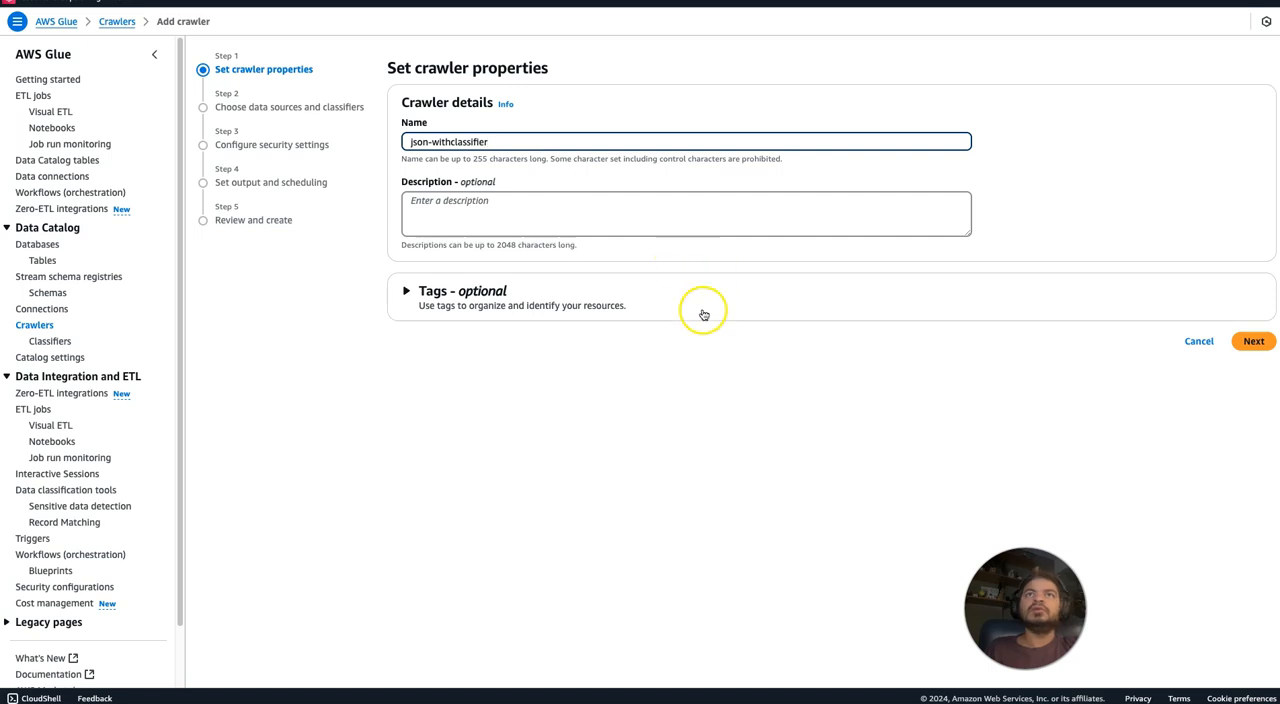
Add the S3 path s3://navnis-json-nested/json/ as the crawler's data source and proceed to the security settings.
click(1250, 340)
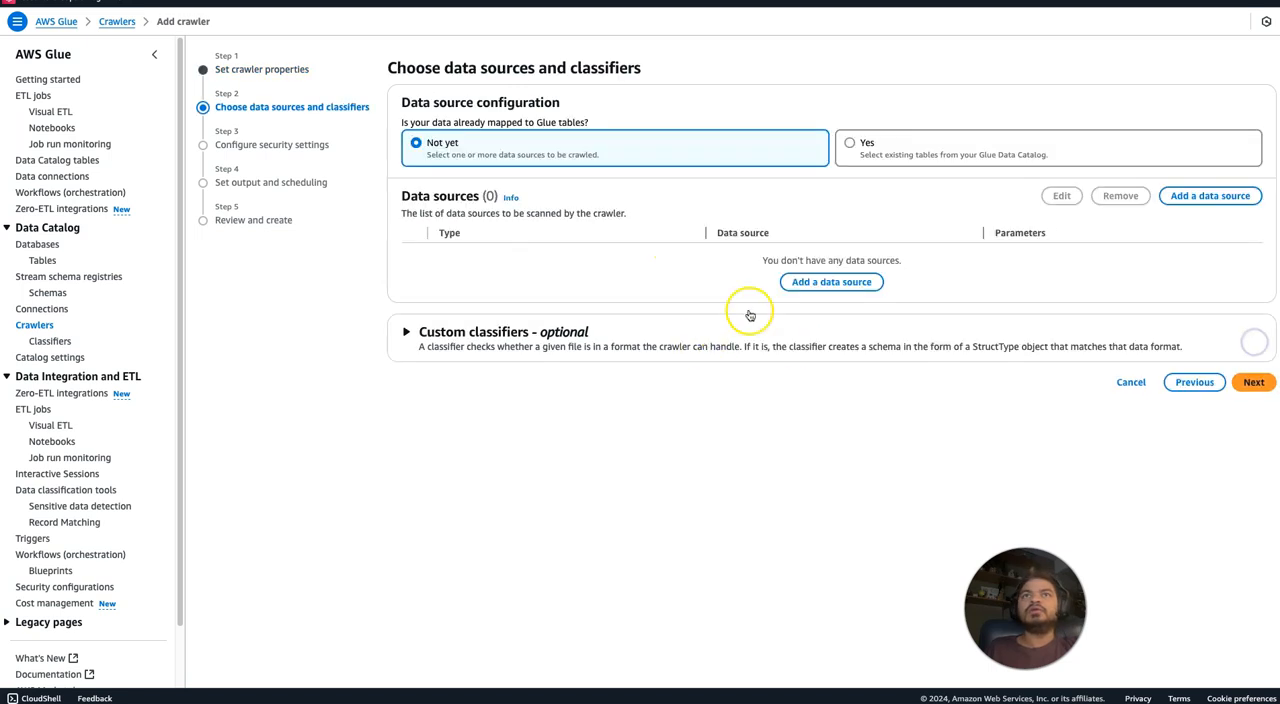
click(829, 282)
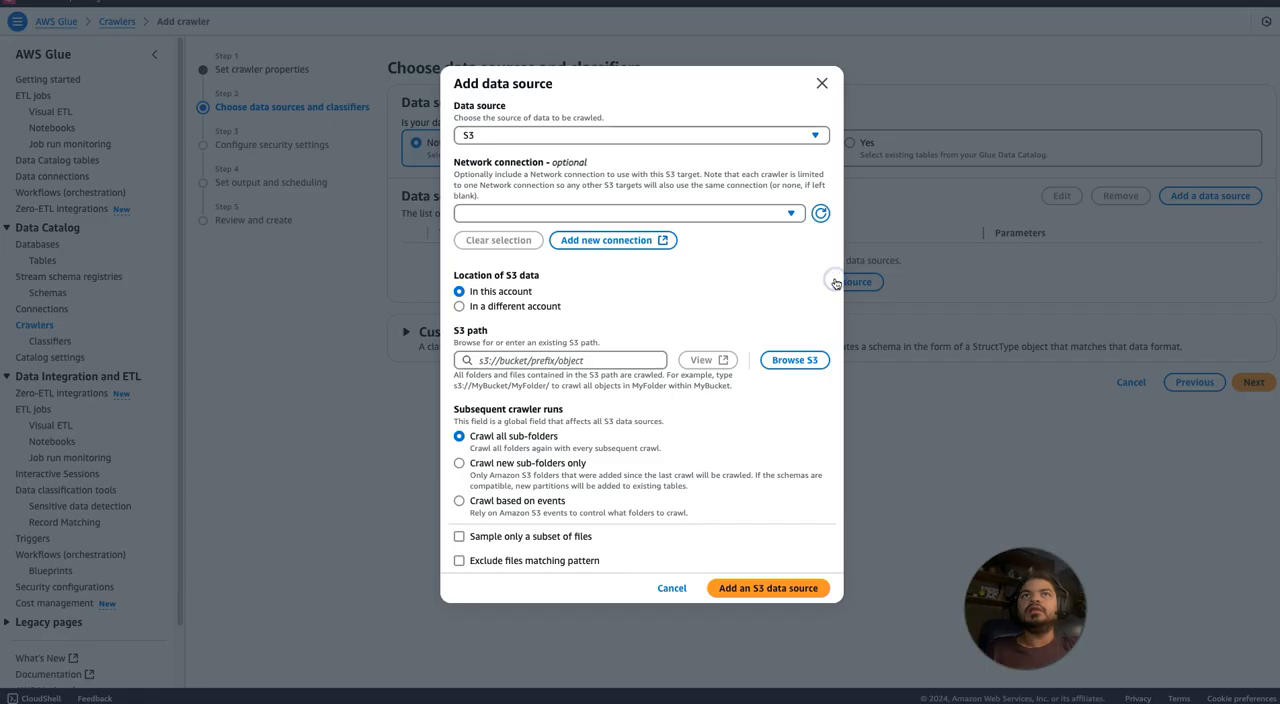
click(612, 360)
key(ctrl+v)
click(698, 400)
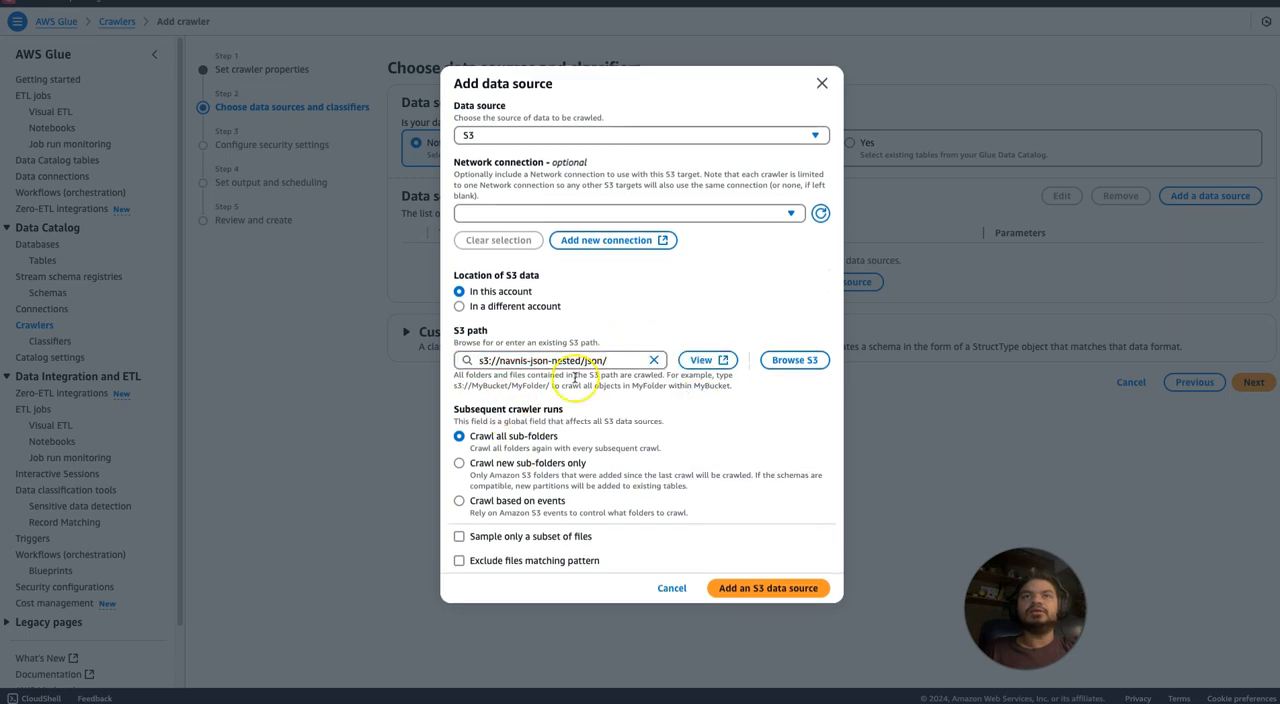
click(765, 588)
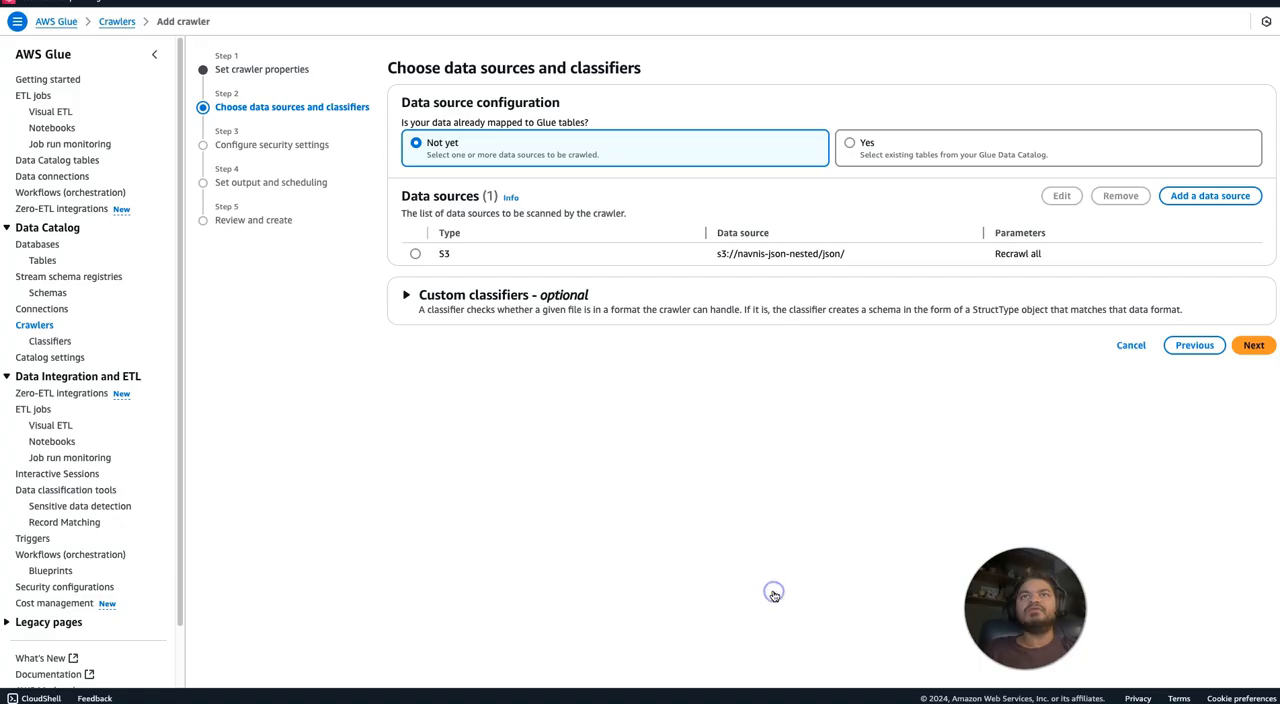
click(1251, 345)
Assign the existing IAM role AWSGlueServiceRole-glueworkshop to the crawler and proceed to the output settings.
click(608, 141)
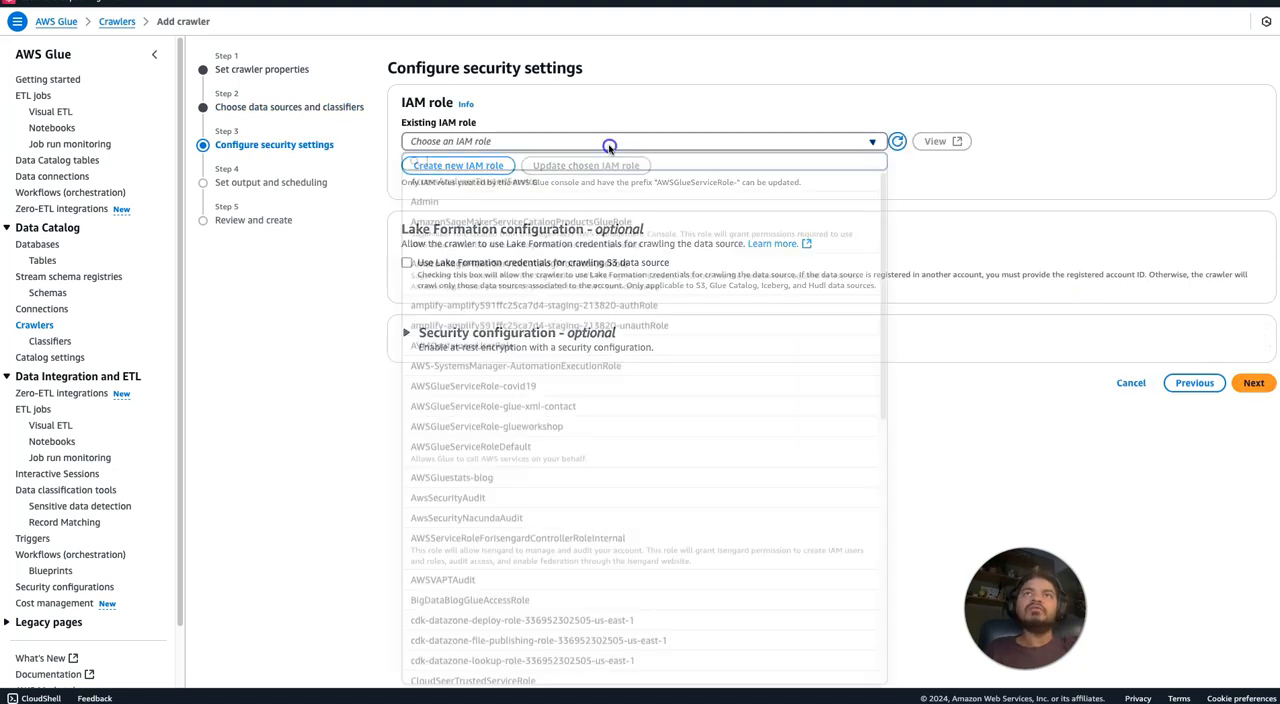
text(wor)
click(608, 179)
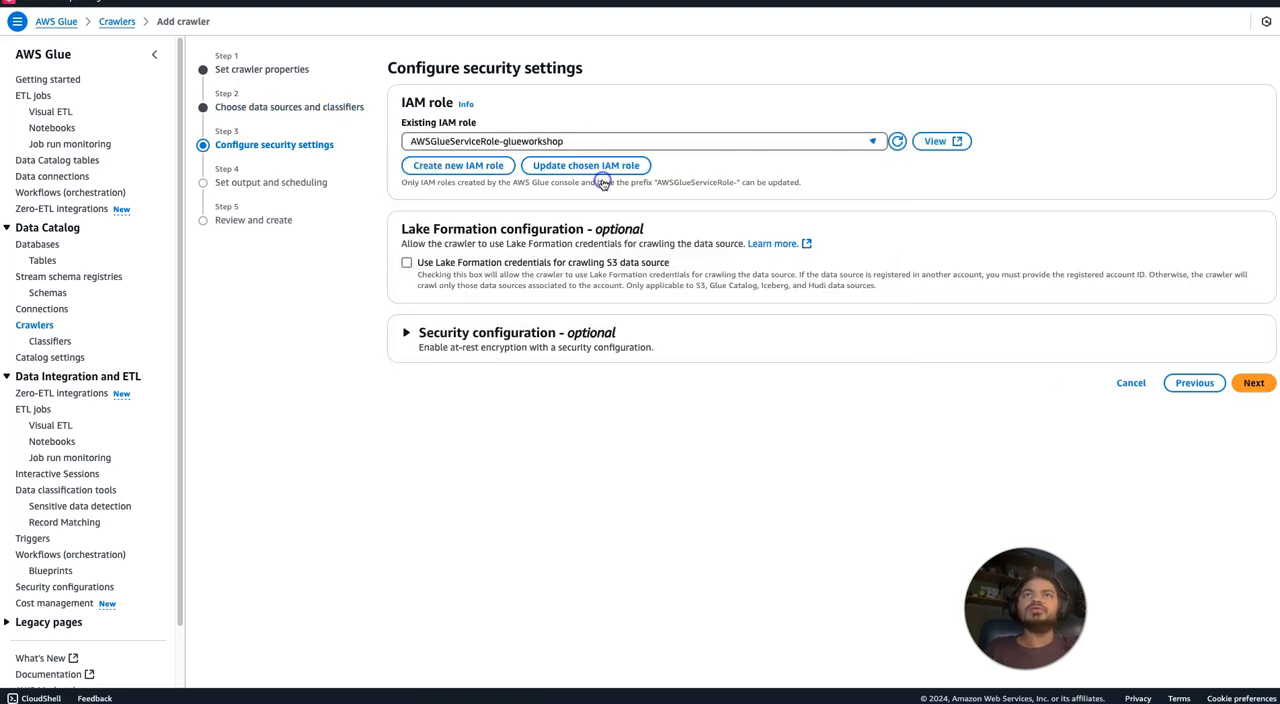
click(1253, 382)
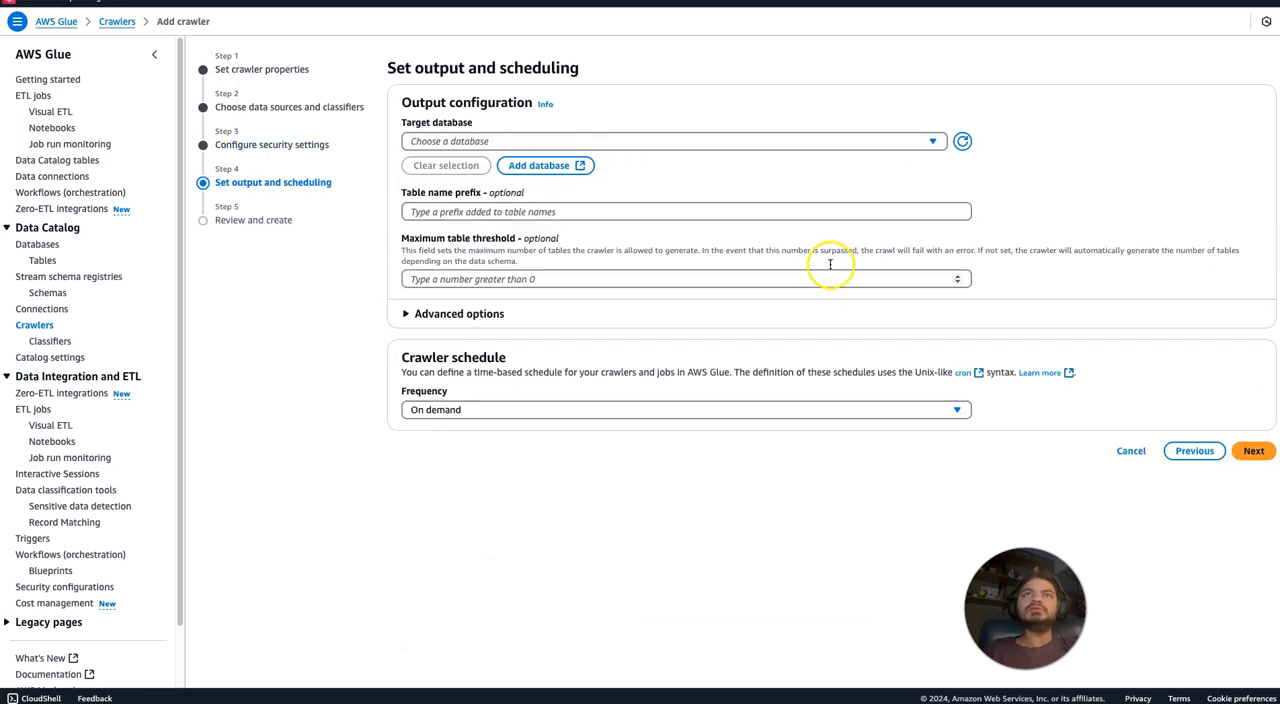
Set the crawler's target database to json-db and its table name prefix to classifier_, then proceed to the review.
click(634, 141)
text(json-)
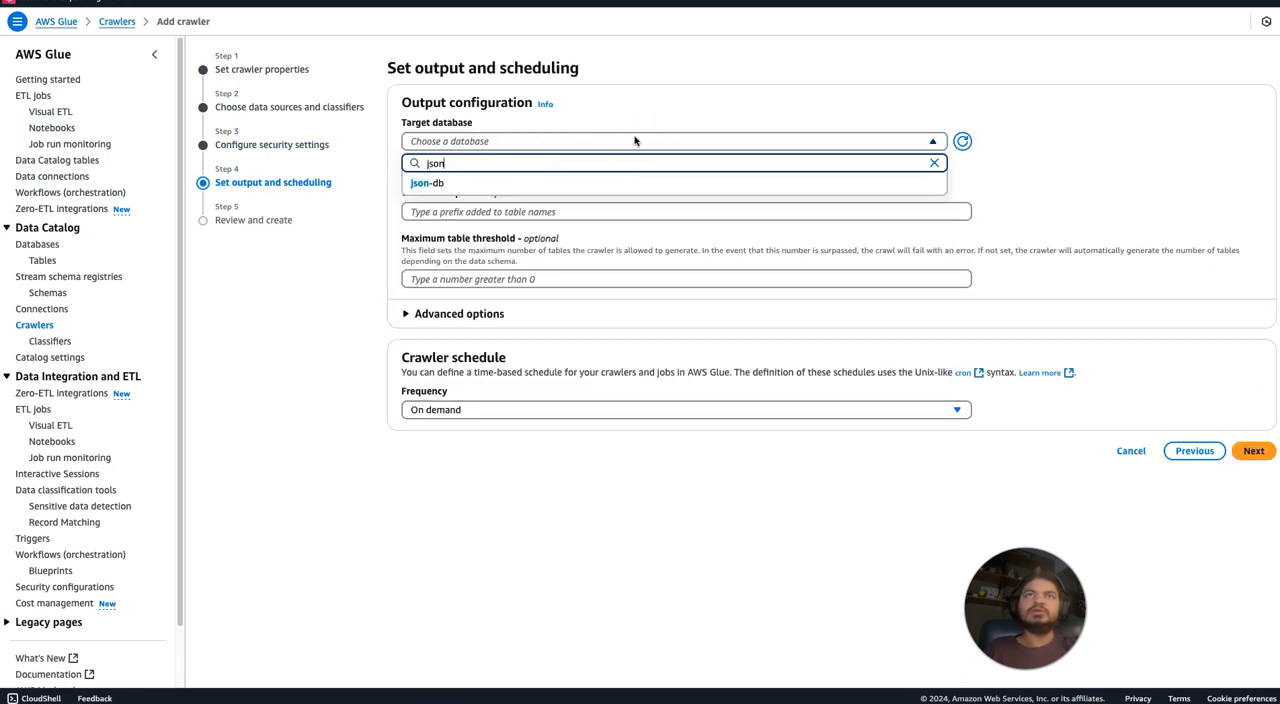
click(563, 180)
click(524, 212)
text(c)
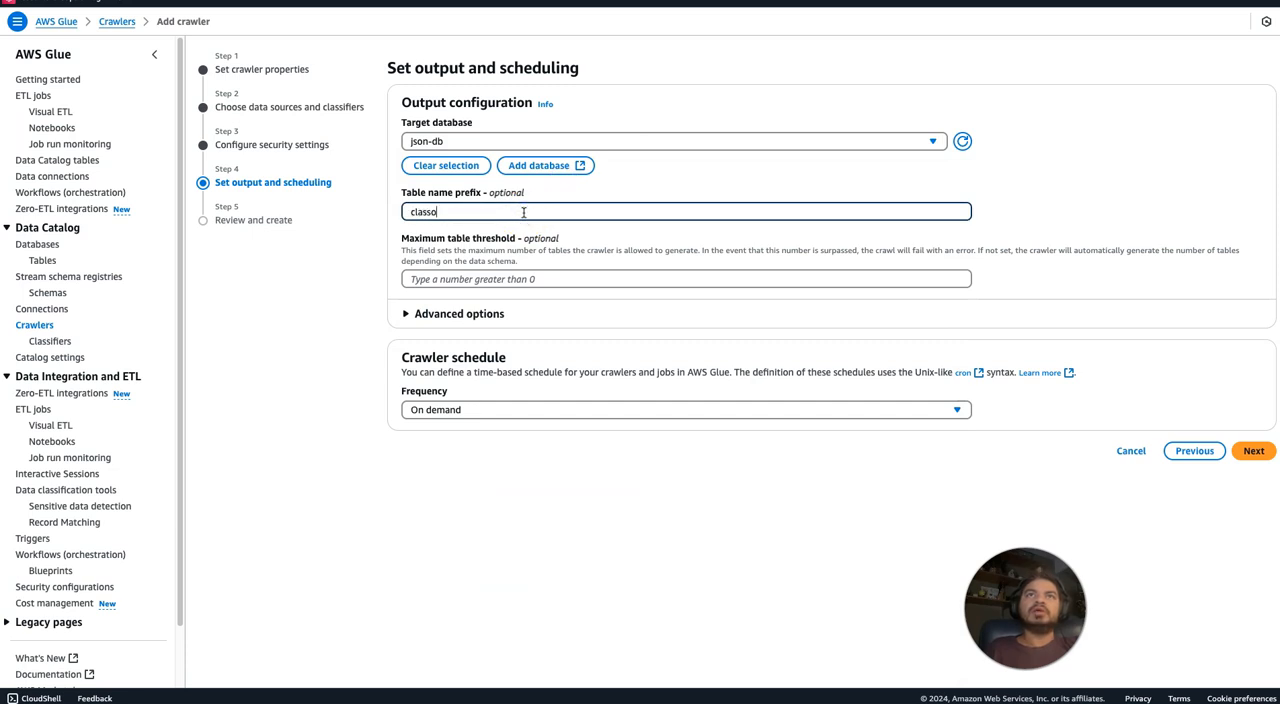
text(lassifier_)
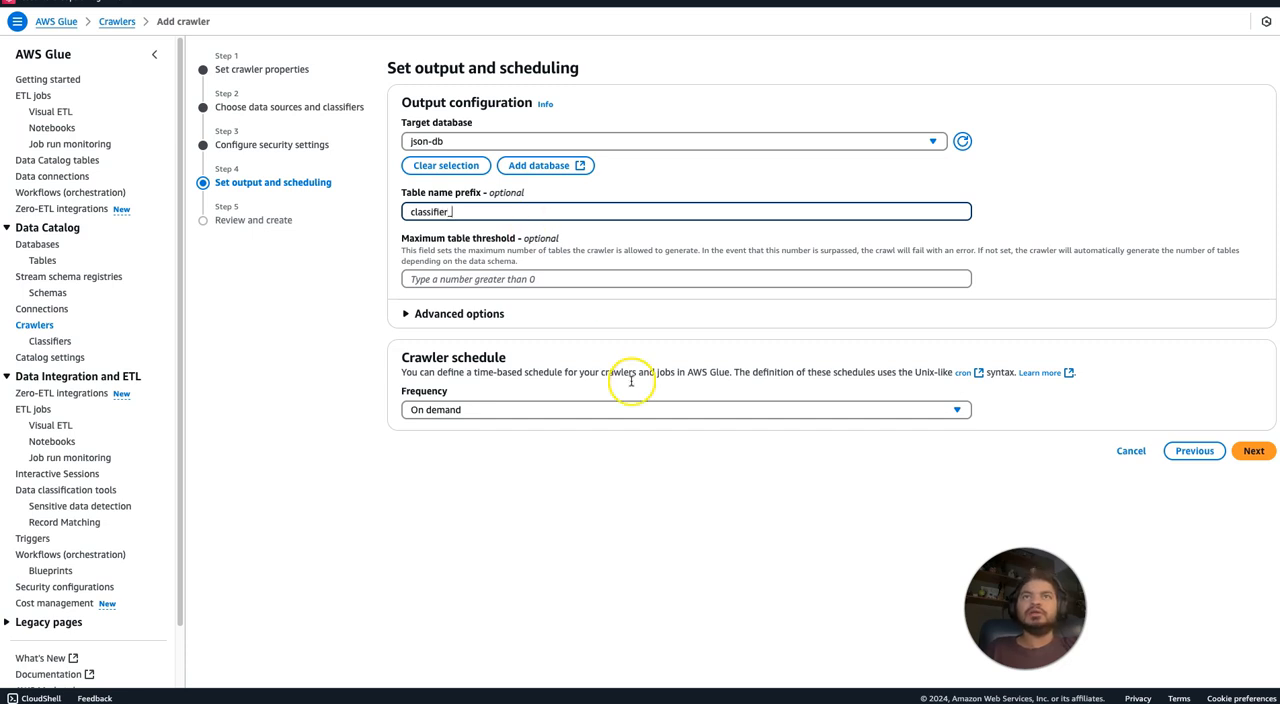
click(1256, 451)
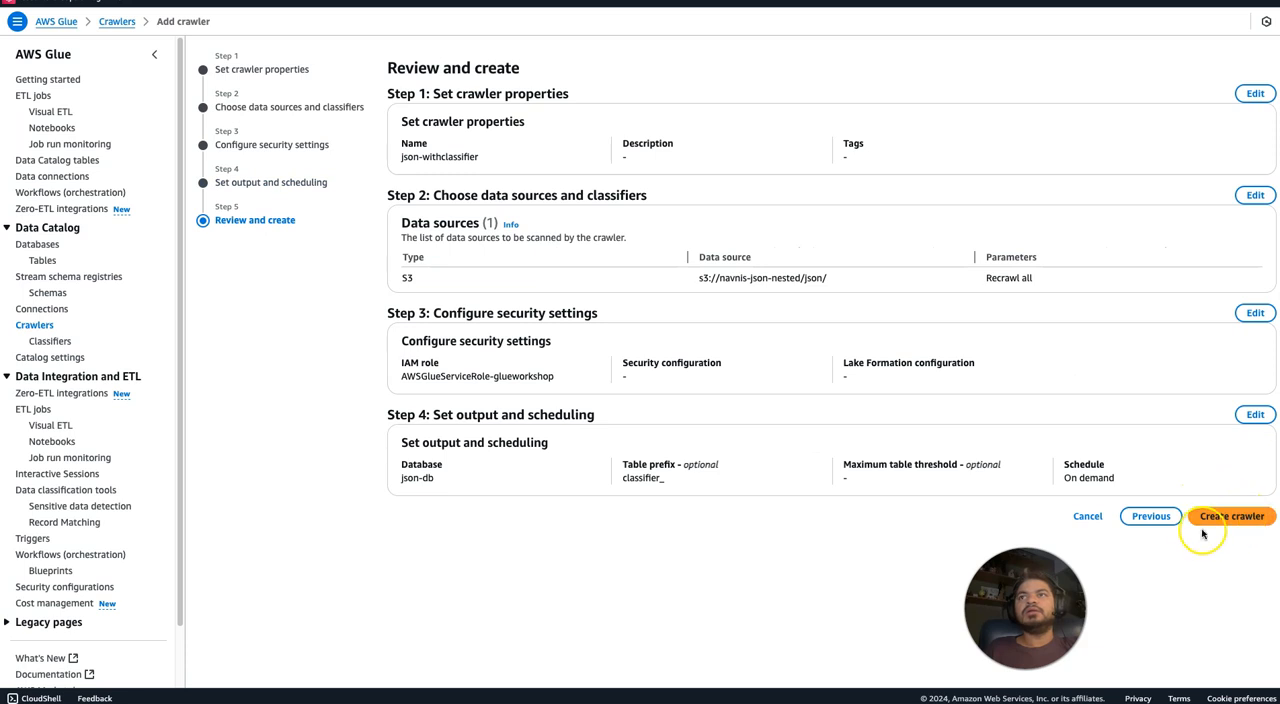
Return to the crawler's data sources and classifiers and add the custom classifier json.
click(1152, 517)
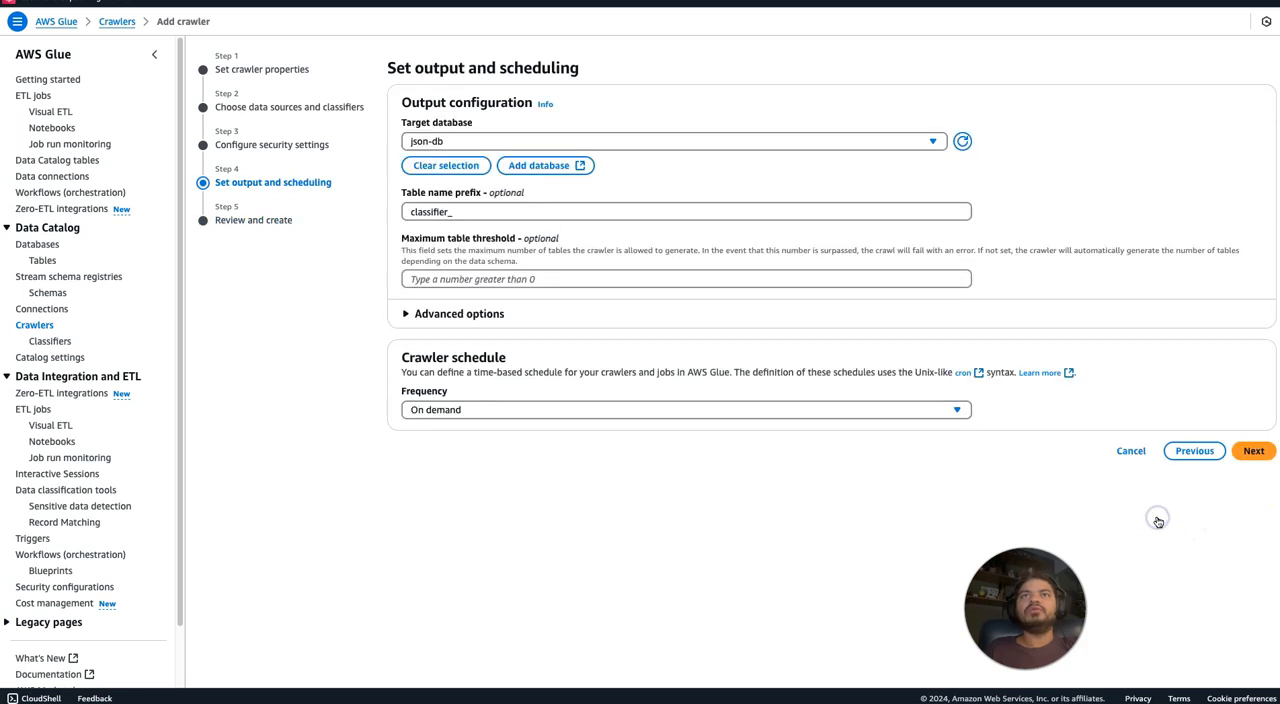
click(1183, 449)
click(1198, 390)
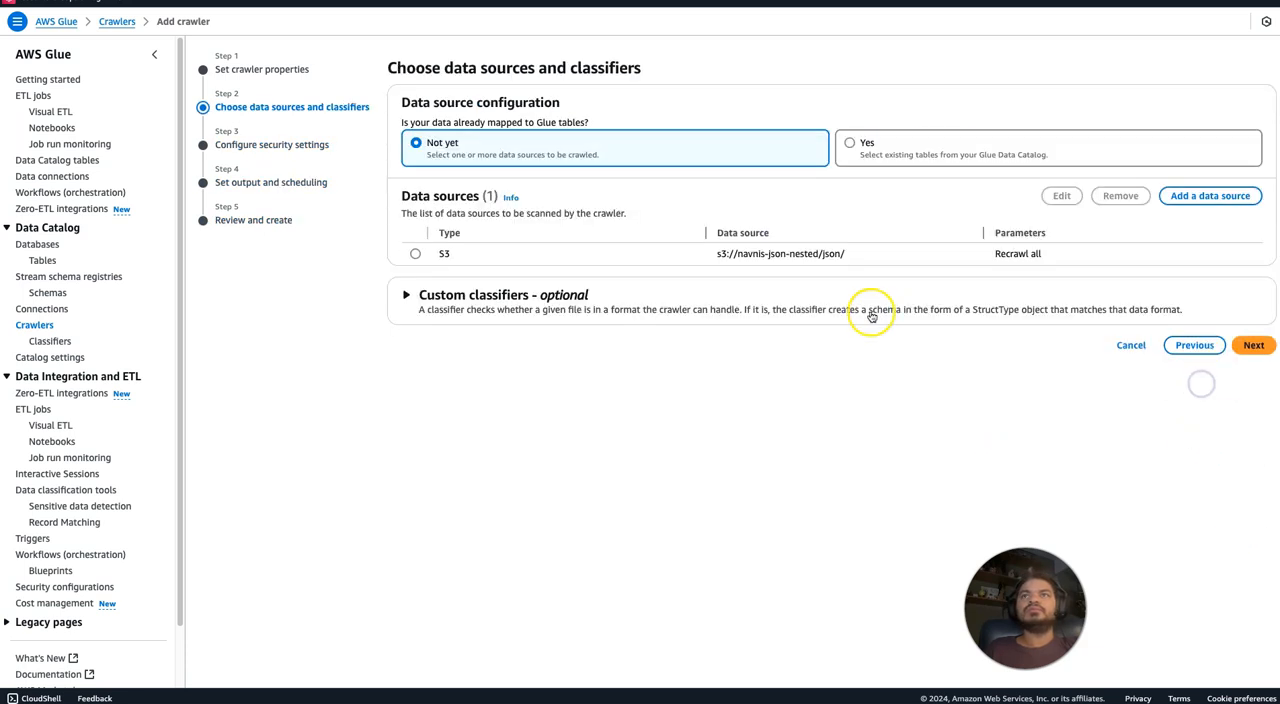
click(848, 288)
click(598, 358)
click(518, 428)
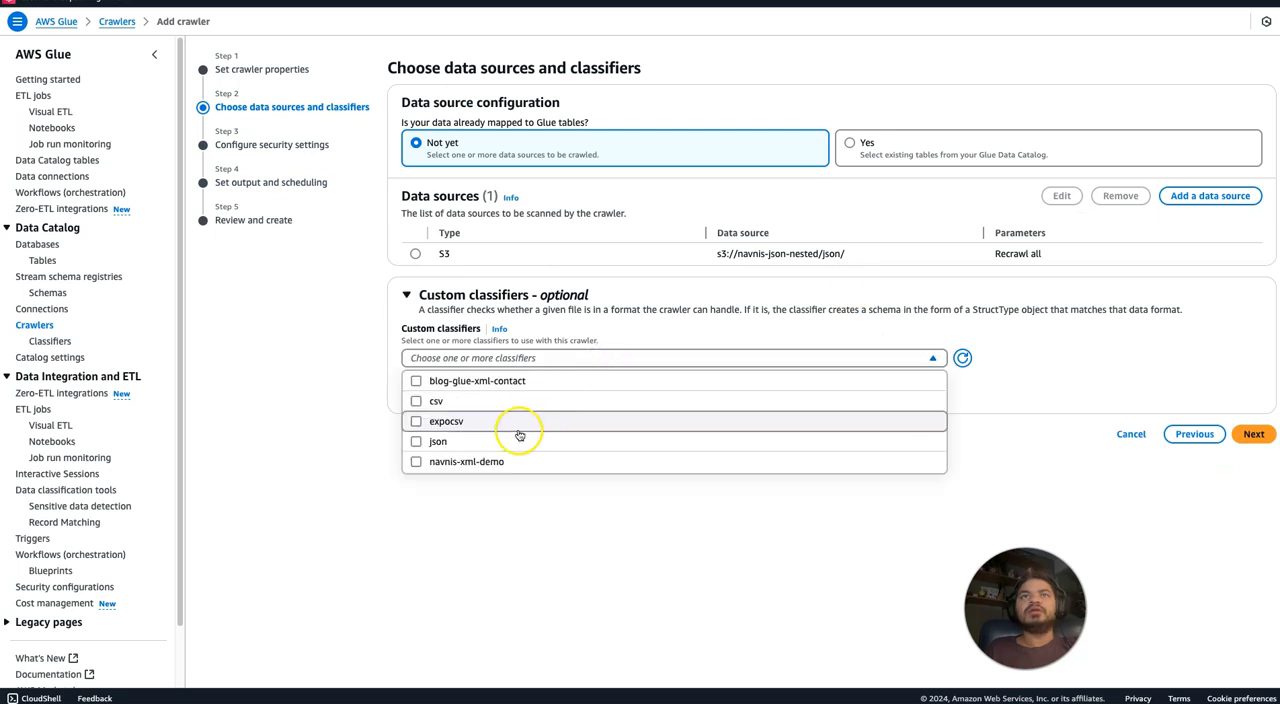
click(518, 440)
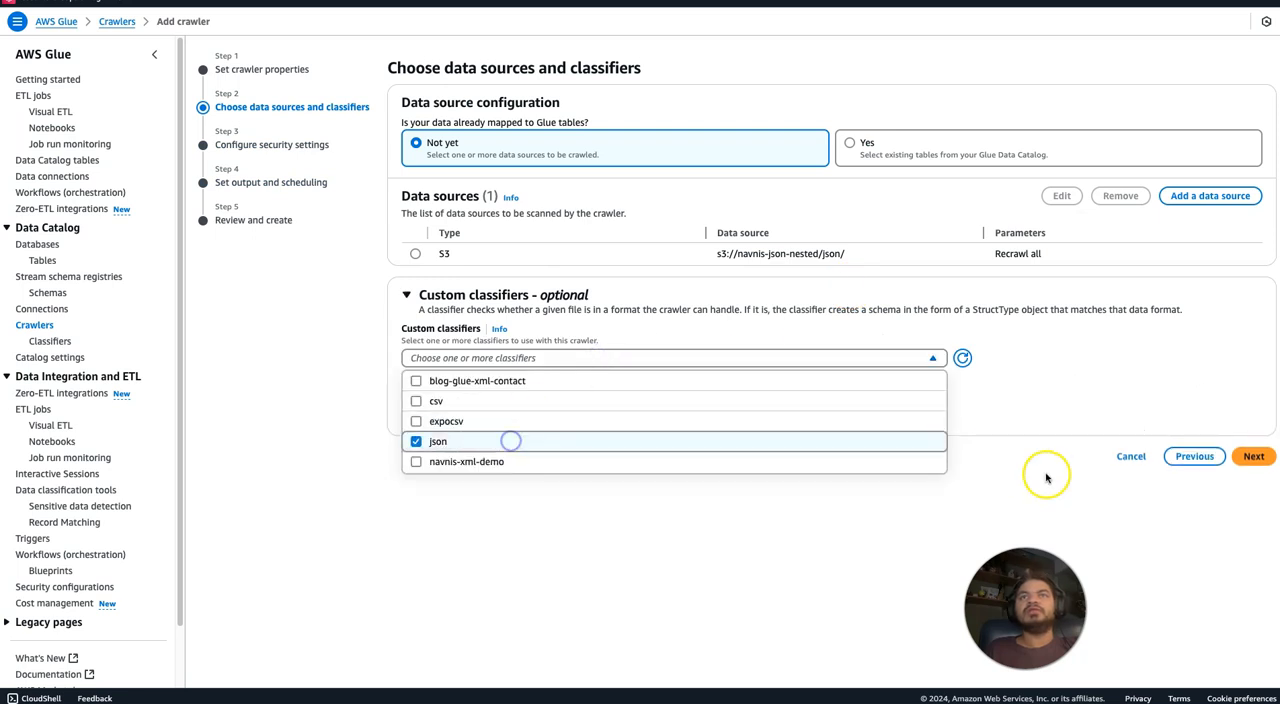
click(1147, 545)
click(1250, 458)
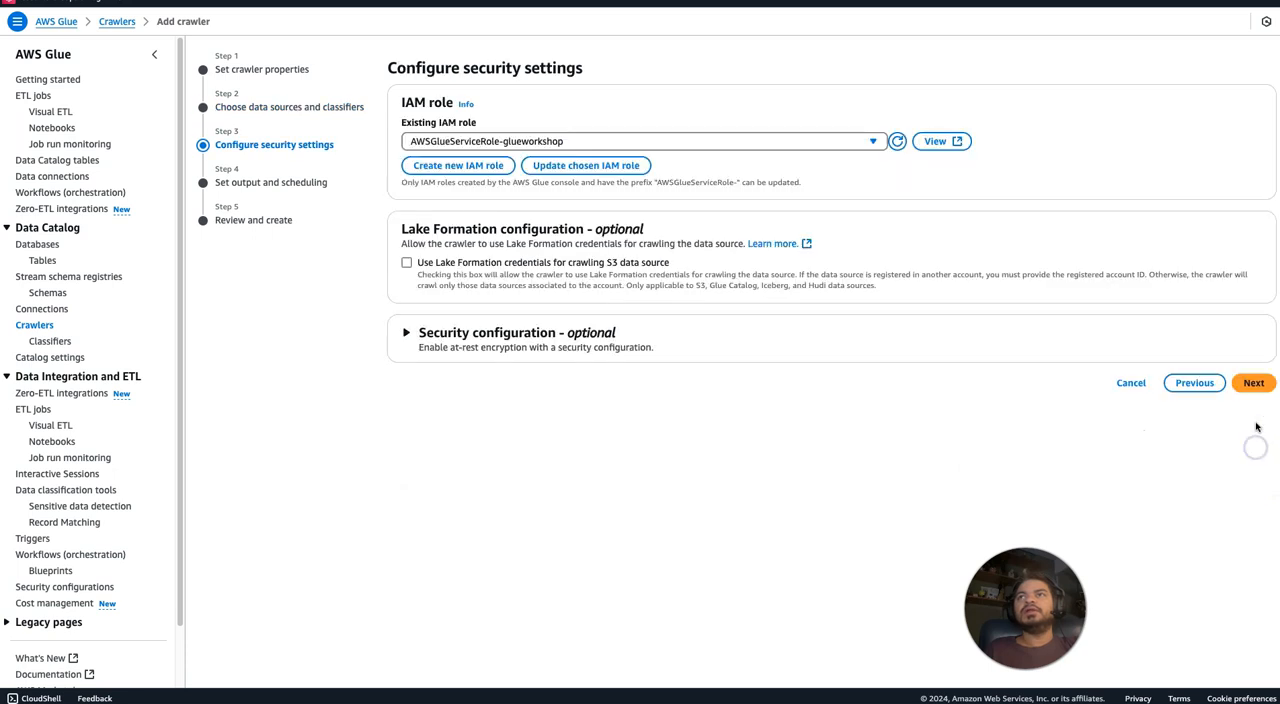
Keep the remaining security and output settings and create the json-withclassifier crawler.
click(1254, 386)
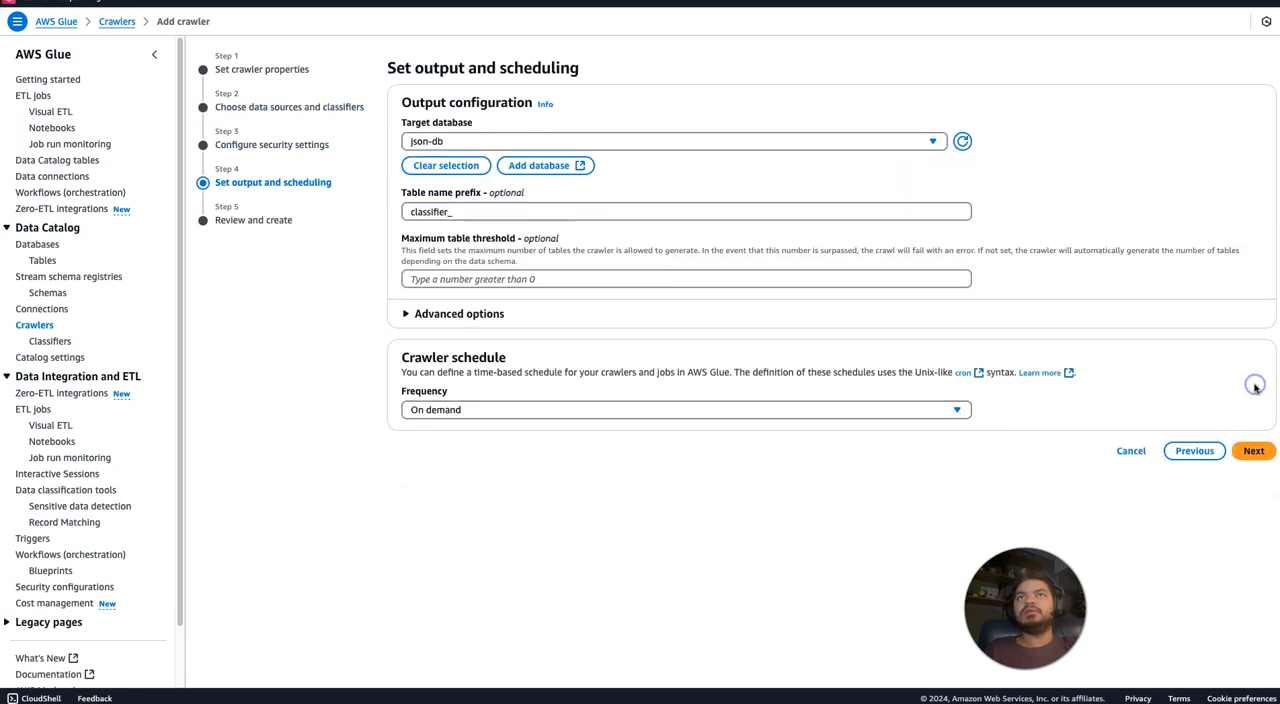
click(1252, 452)
click(1232, 616)
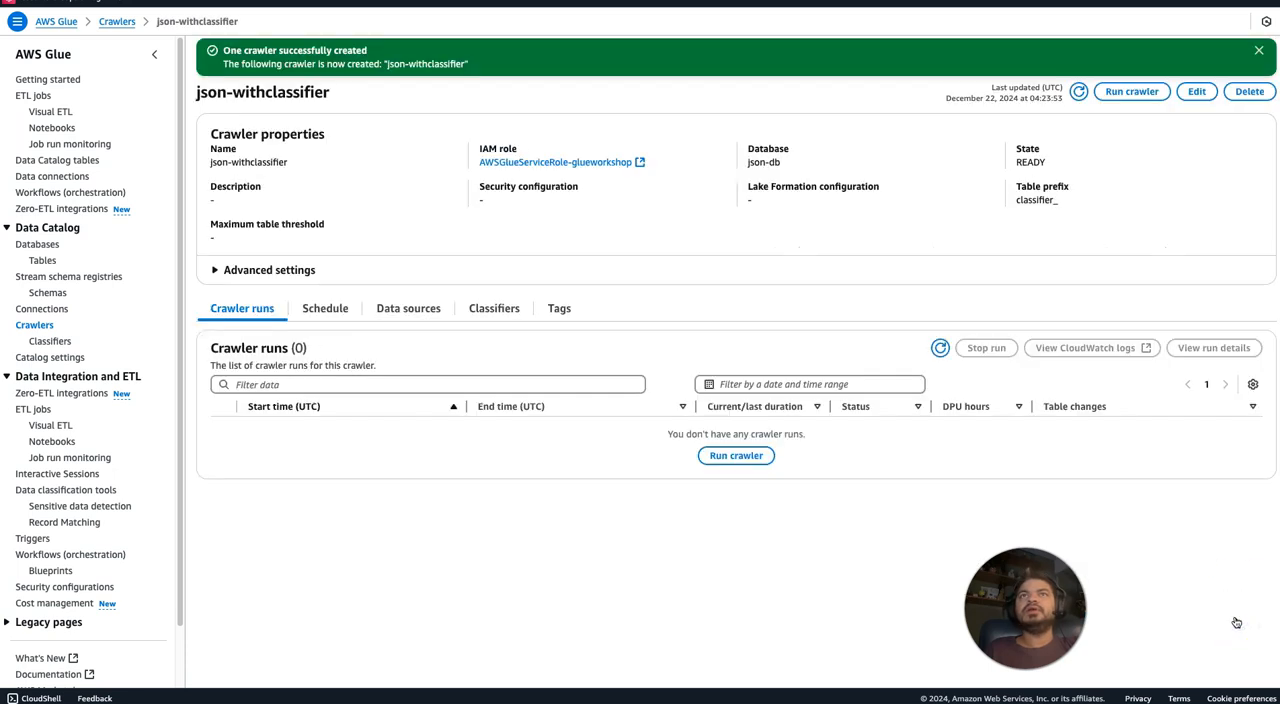
Run the json-withclassifier crawler and refresh its run list to follow the status.
click(1128, 91)
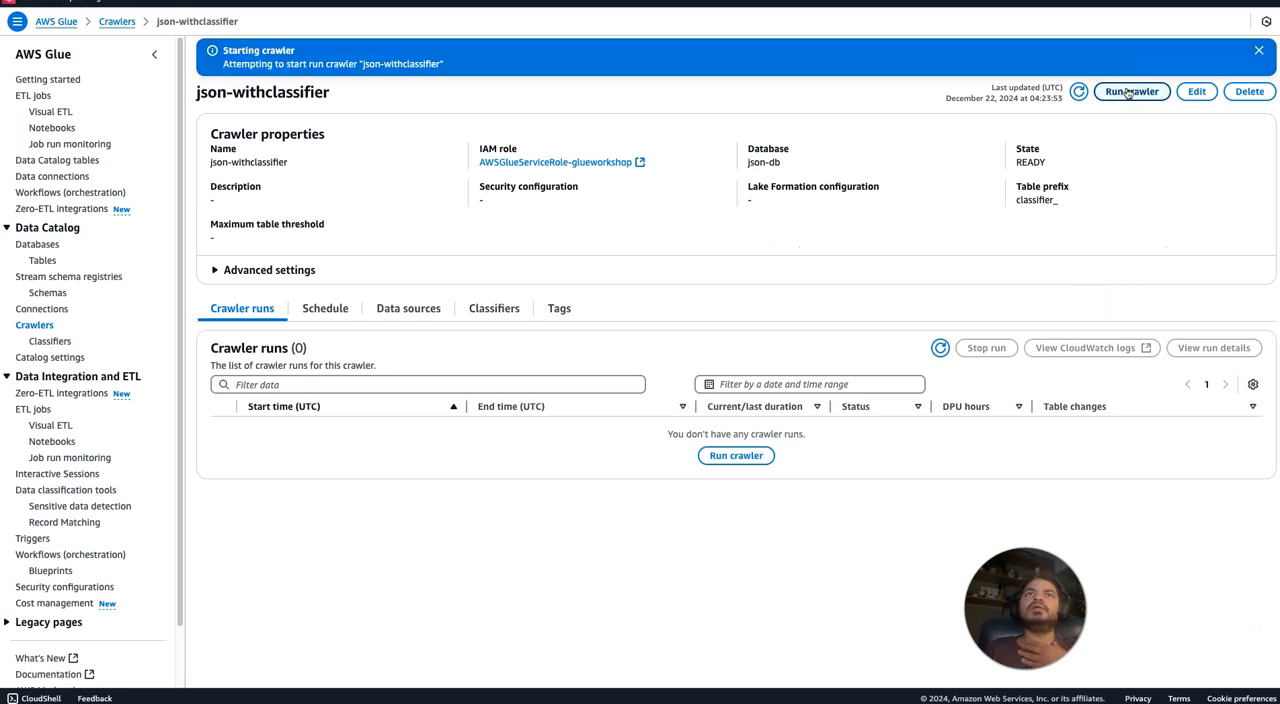
click(941, 348)
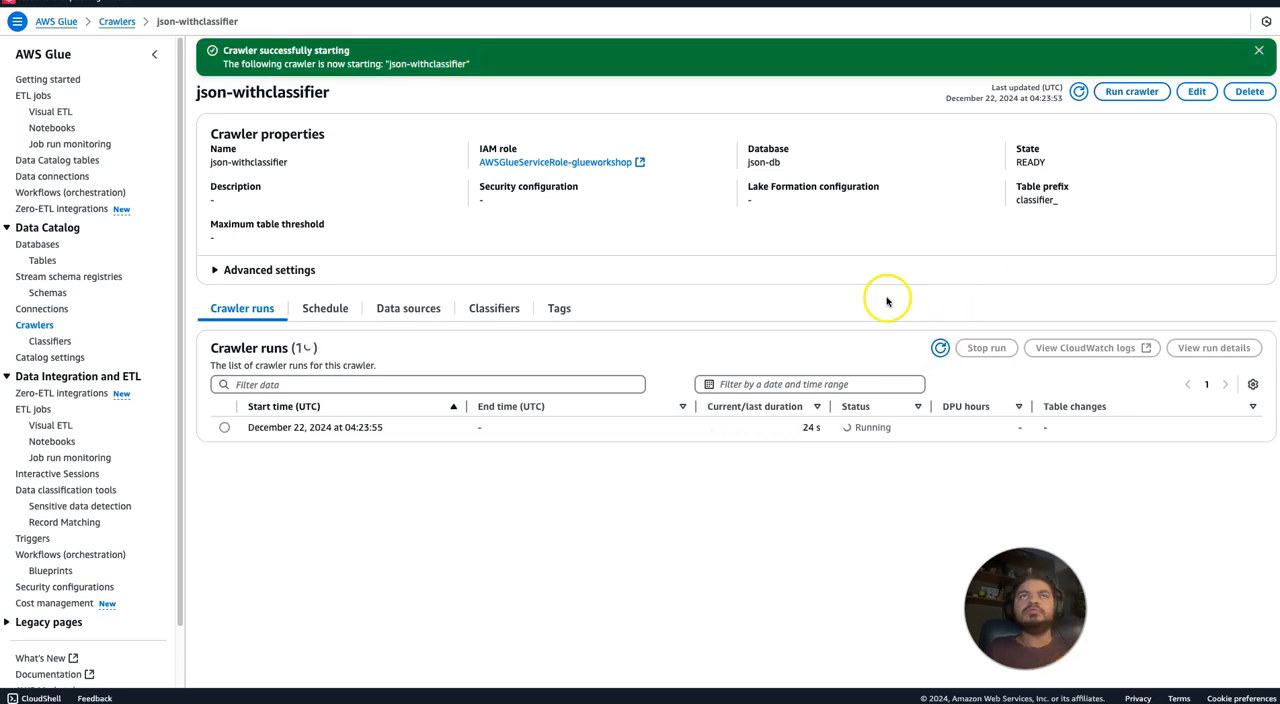
click(941, 348)
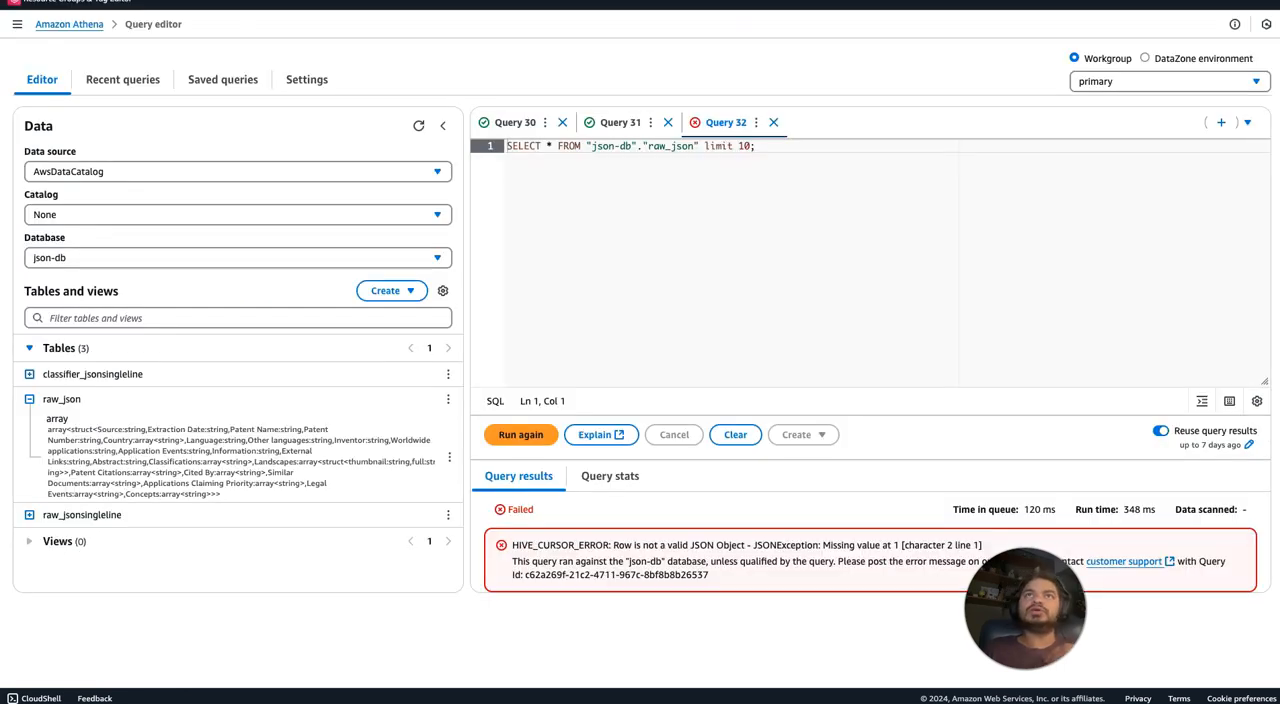
Switch to the Amazon Athena query editor, open Query 30 and examine its CROSS JOIN UNNEST of the country array.
click(517, 122)
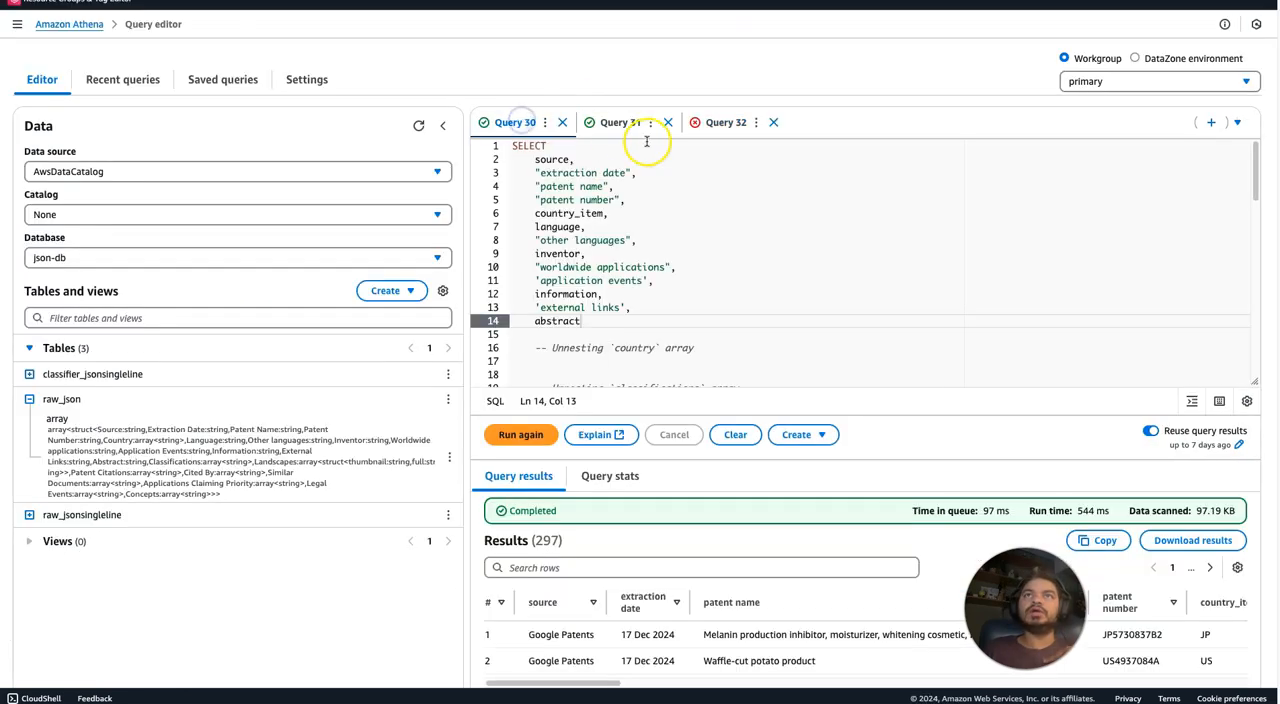
drag(1255, 172, 1276, 313)
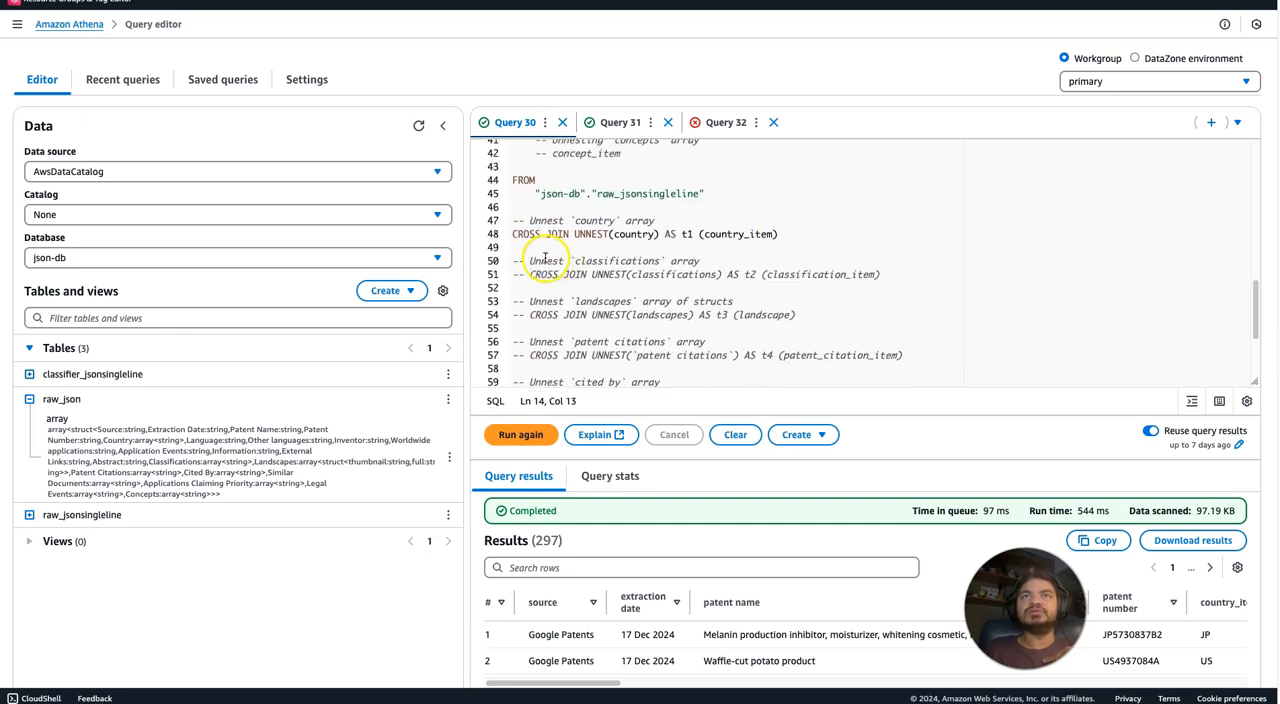
drag(512, 234, 669, 234)
drag(1257, 300, 1238, 213)
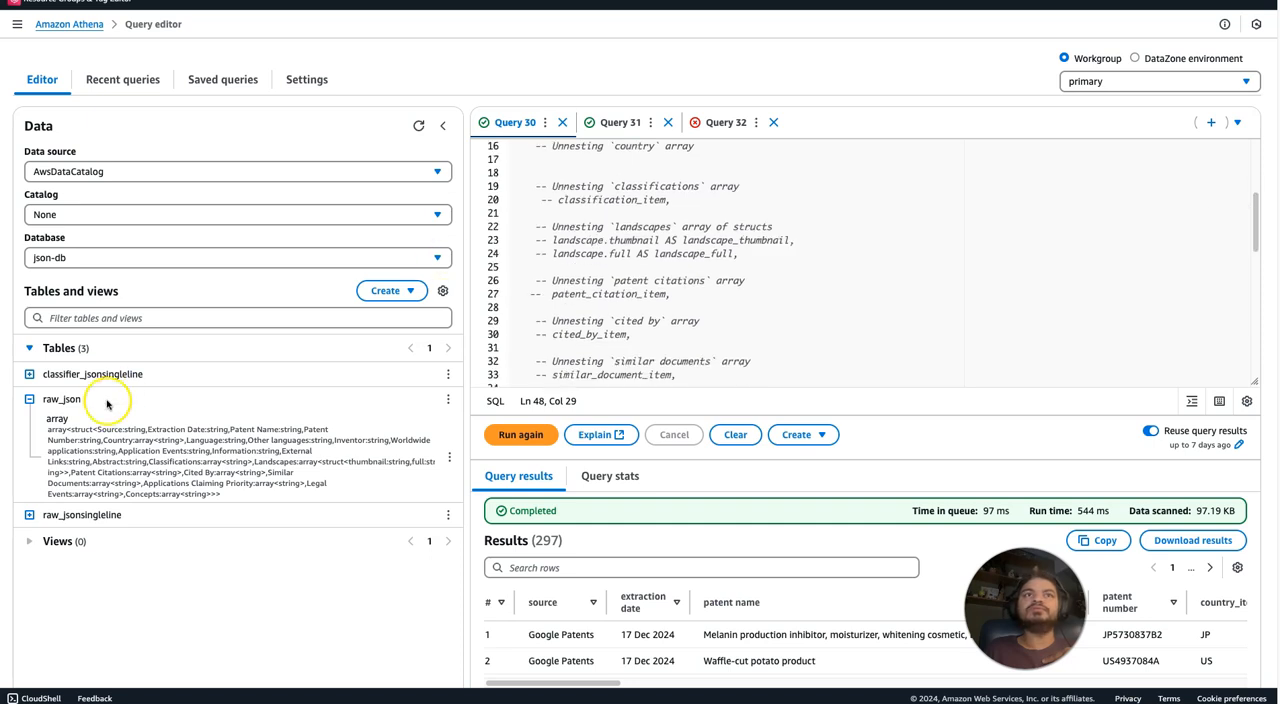
Collapse the raw_json table and expand classifier_jsonsingleline to review its columns and data types.
click(30, 399)
click(30, 376)
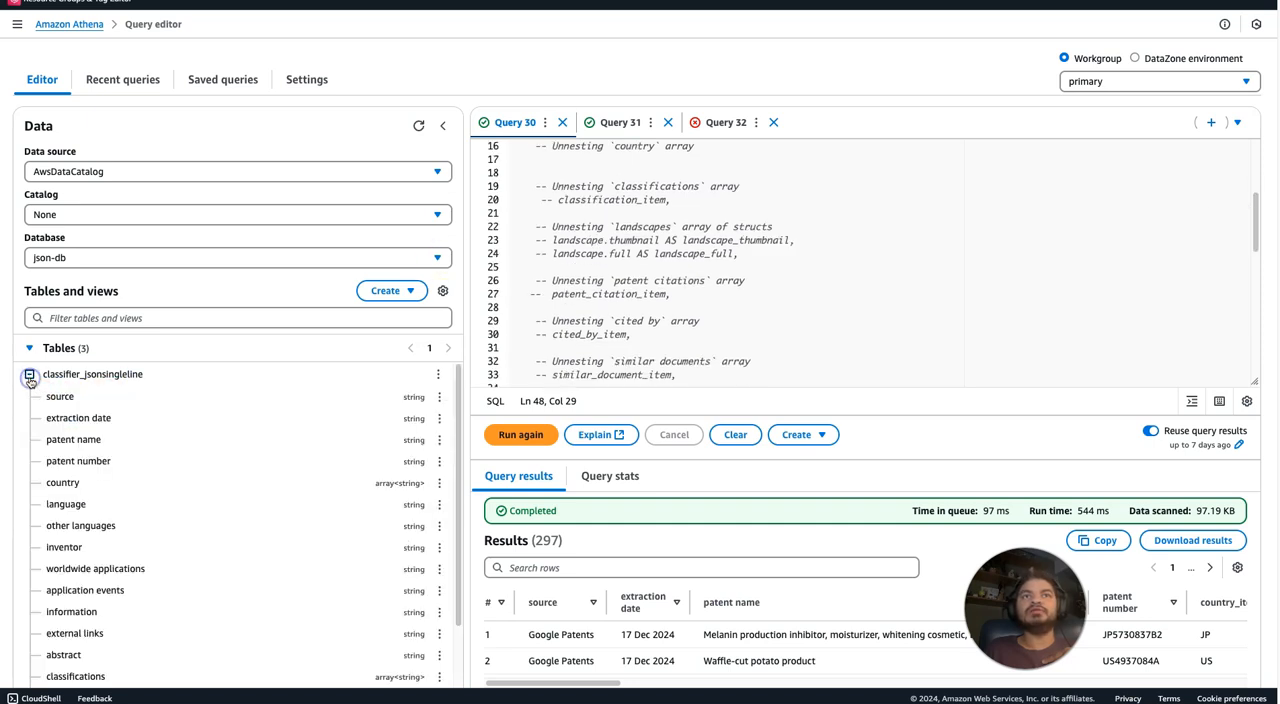
drag(462, 476, 469, 588)
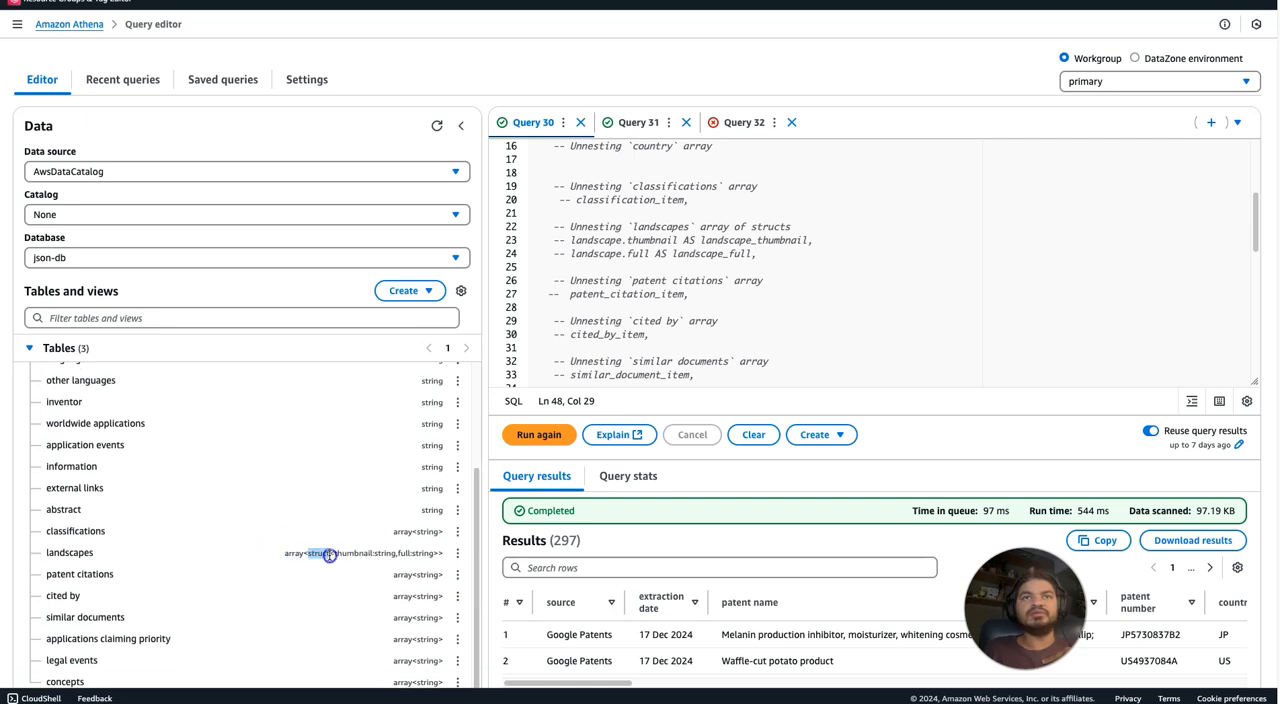
Inspect the nested struct type of the landscapes column and highlight its thumbnail field.
drag(338, 555, 377, 560)
click(341, 556)
click(403, 553)
click(401, 553)
double_click(351, 553)
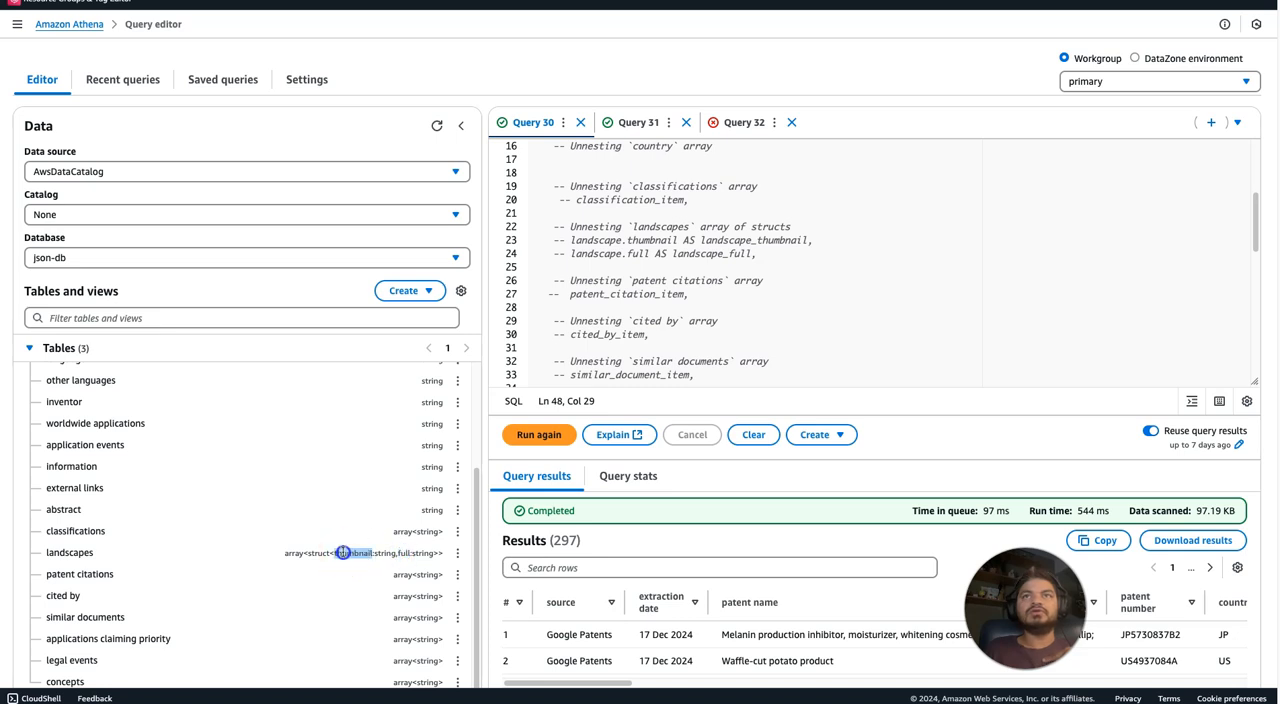
Examine the commented landscape.thumbnail selection in Query 30 and the matching CROSS JOIN UNNEST of landscapes.
drag(677, 240, 566, 240)
click(576, 241)
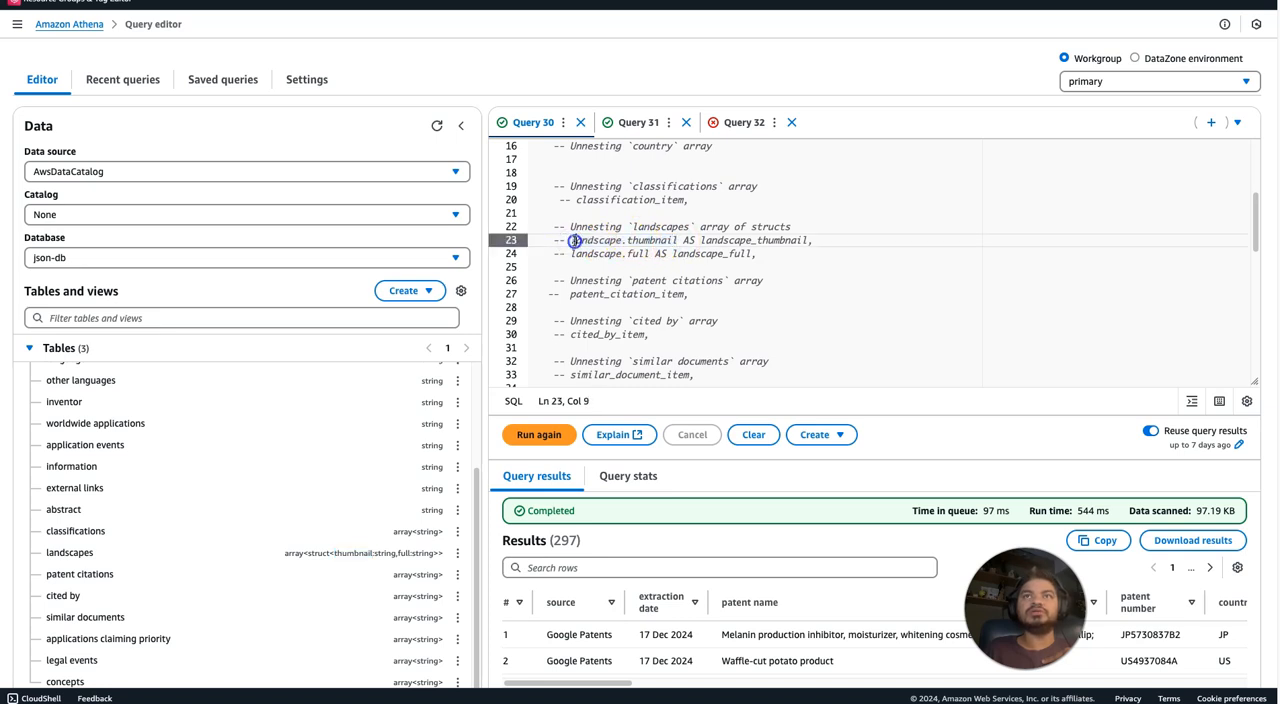
double_click(576, 240)
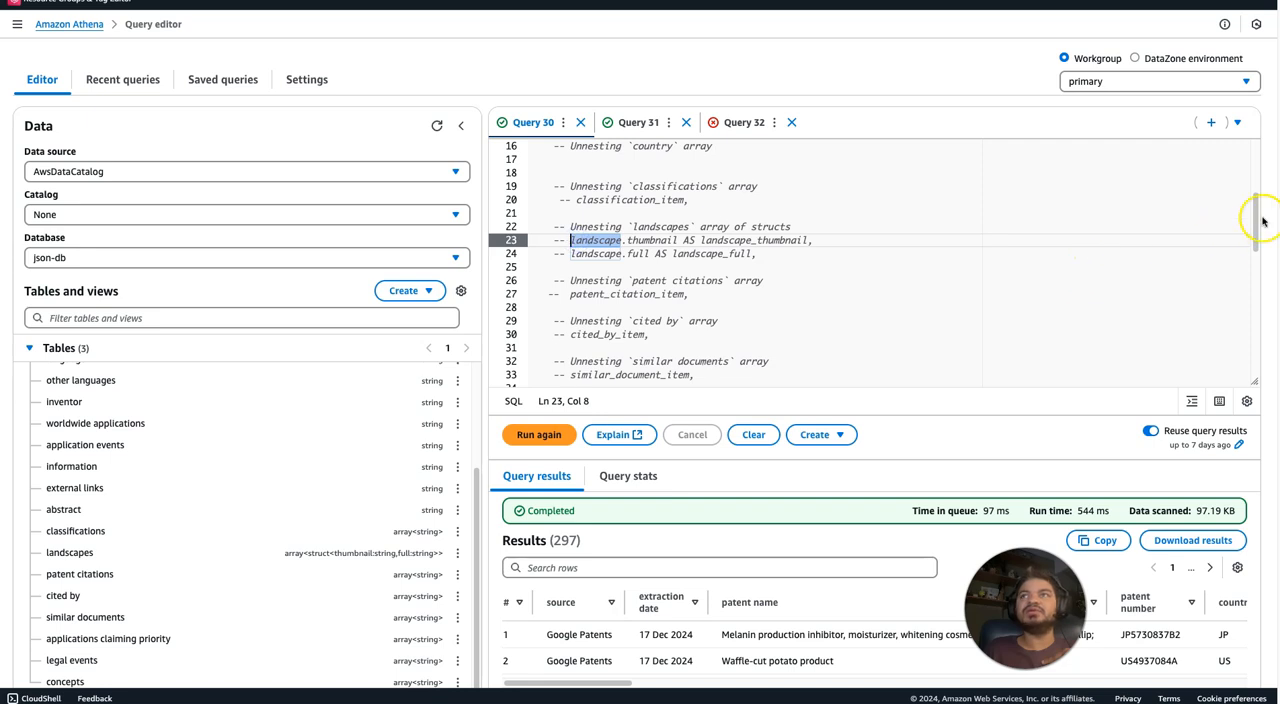
drag(1255, 240, 1251, 313)
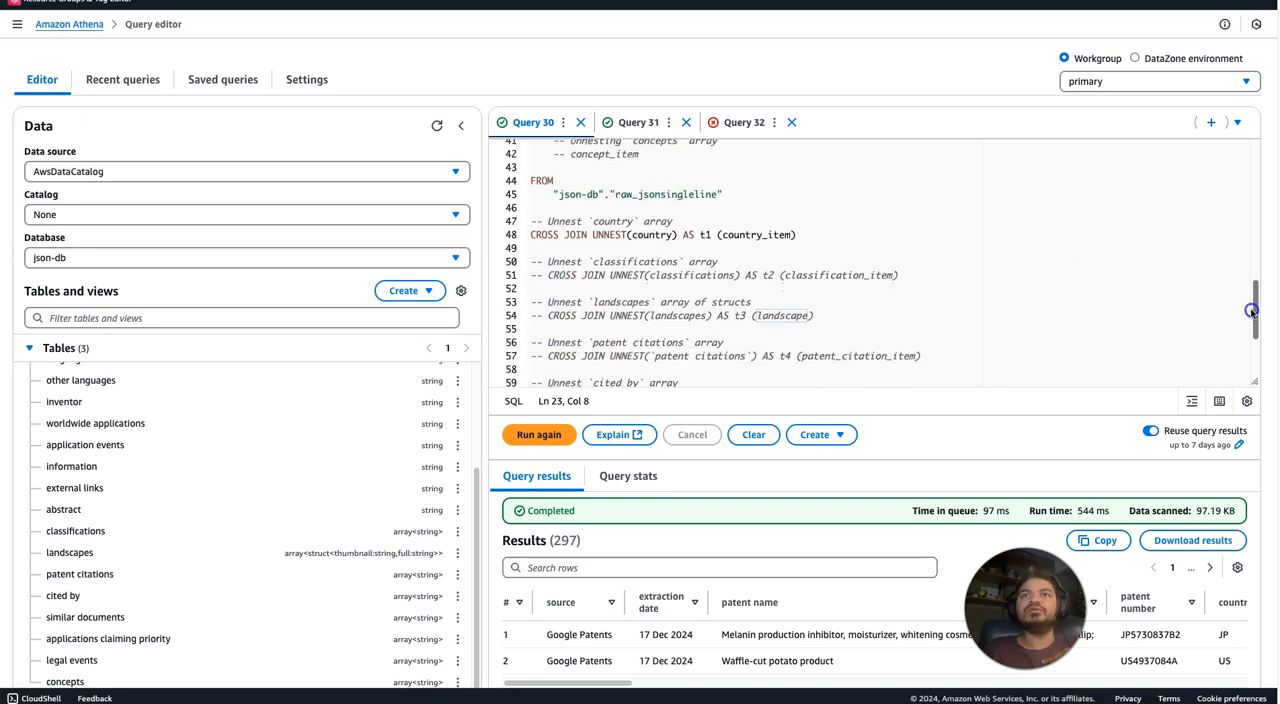
click(669, 315)
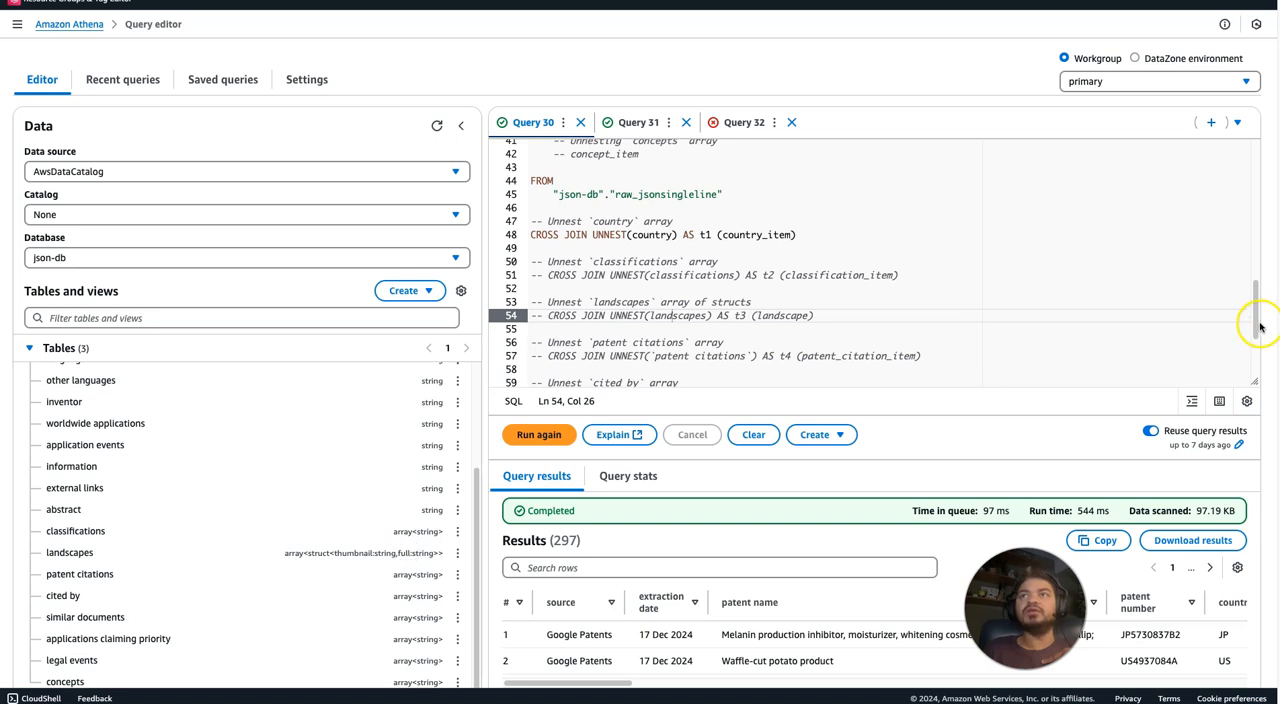
Uncomment and indent the CROSS JOIN UNNEST(landscapes) AS t3 (landscape) line in Query 30.
click(524, 315)
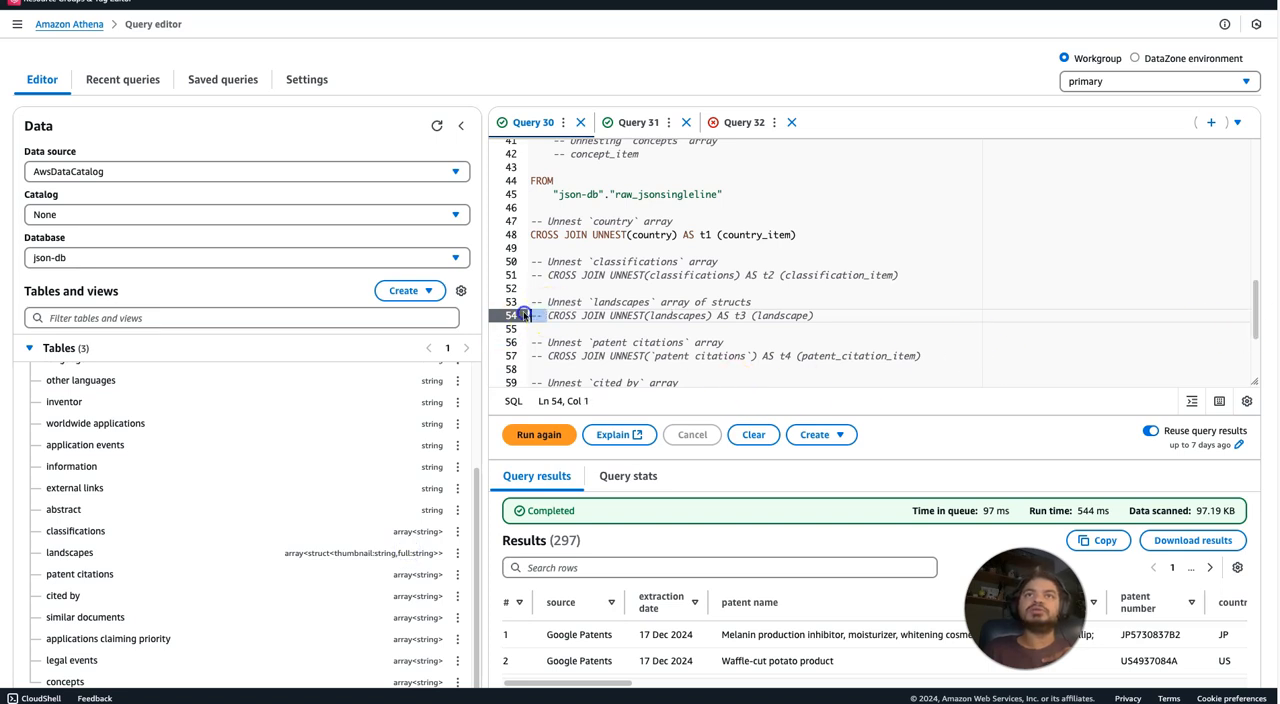
key(Delete)
key(Delete)
key(Delete)
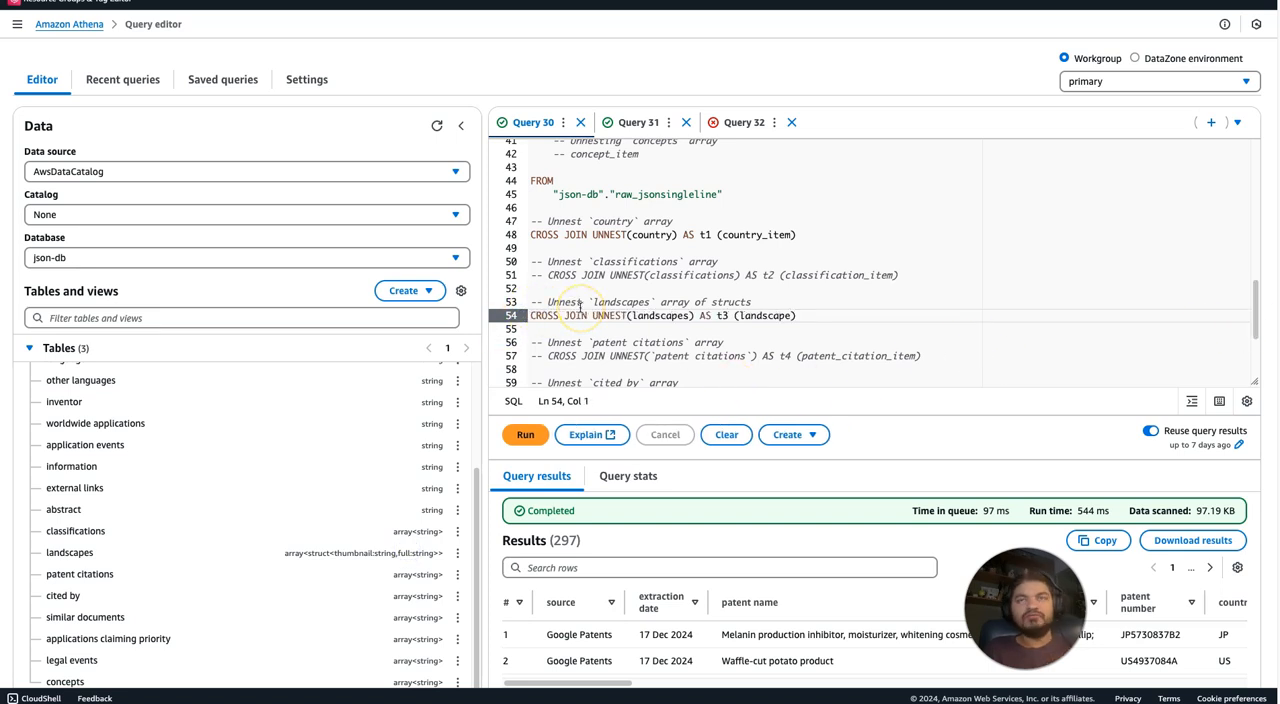
key(Tab)
Uncomment the landscape.thumbnail AS landscape_thumbnail and landscape.full AS landscape_full lines in the SELECT list.
drag(1254, 300, 1249, 209)
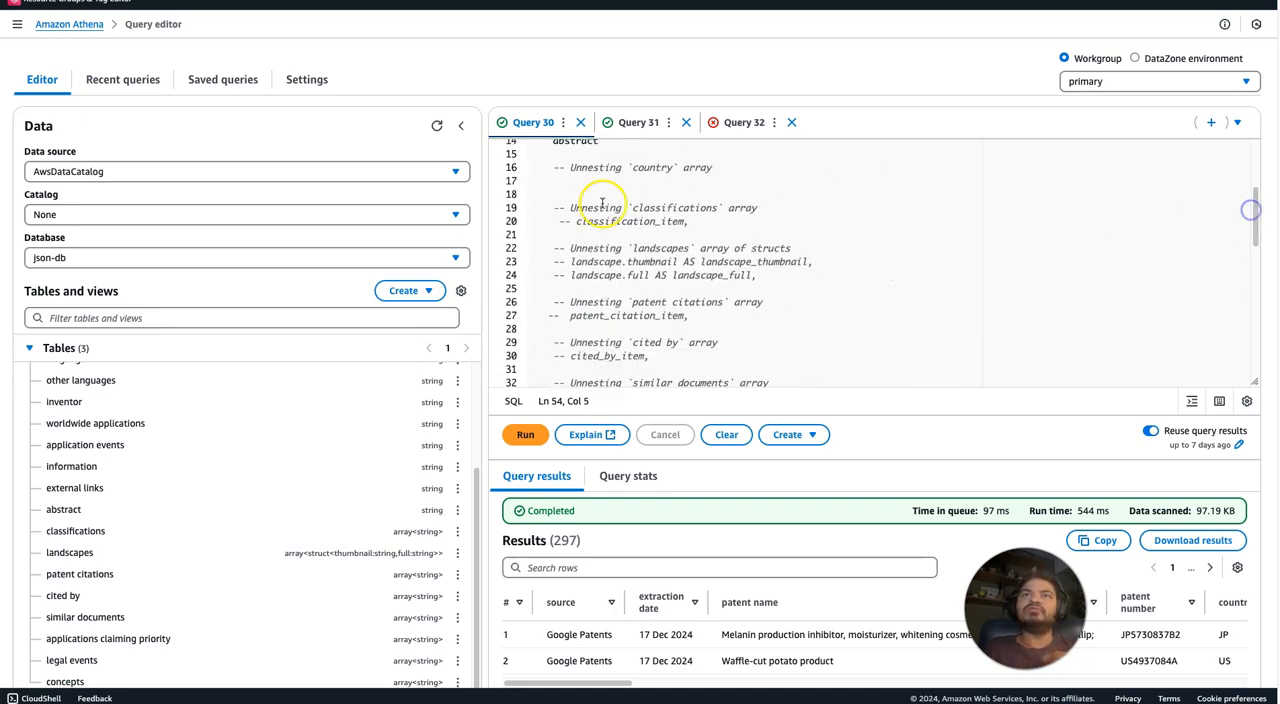
click(560, 262)
key(BackSpace)
drag(571, 276, 543, 275)
key(BackSpace)
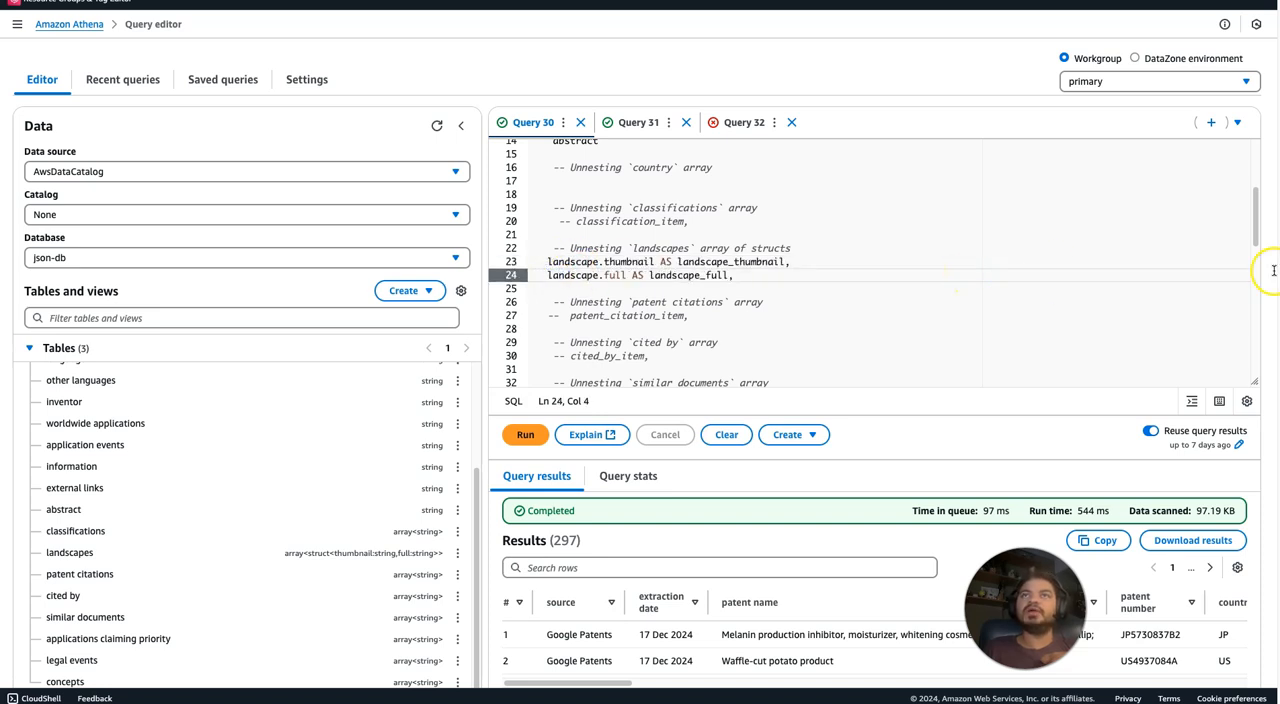
Run Query 30, add the missing comma after abstract in the SELECT list, and rerun the query.
drag(1248, 223, 1250, 269)
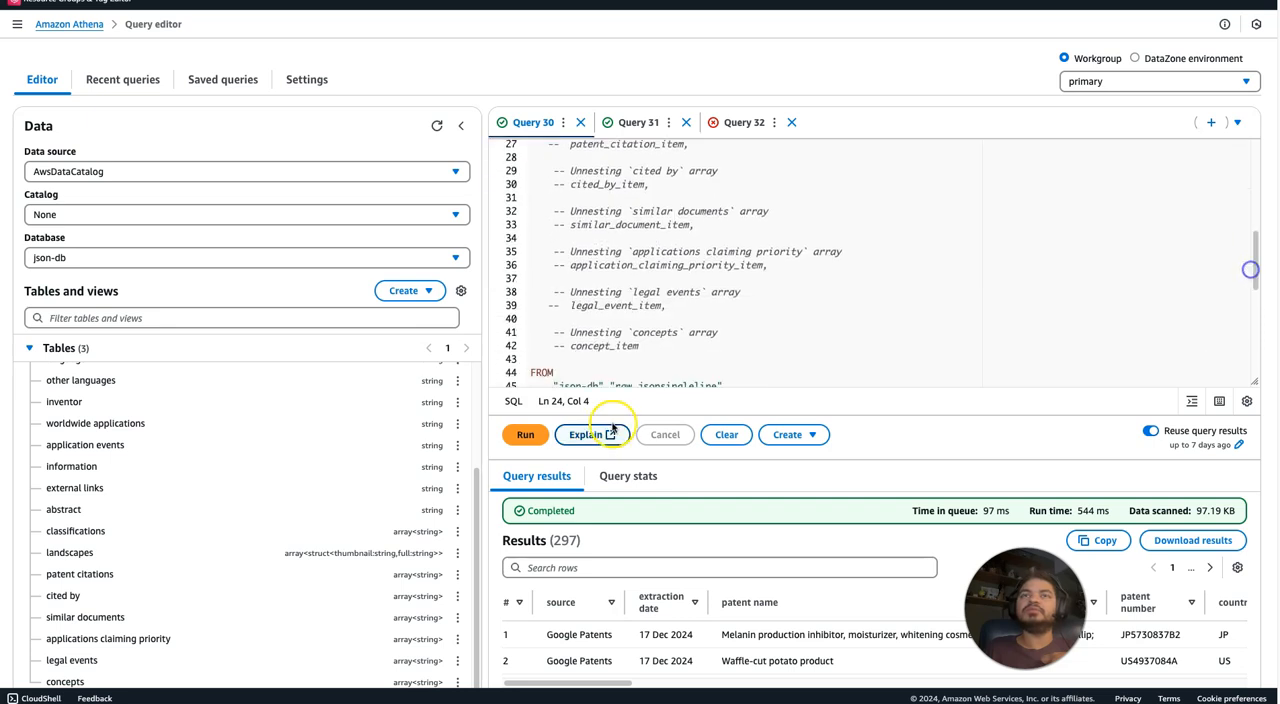
click(525, 434)
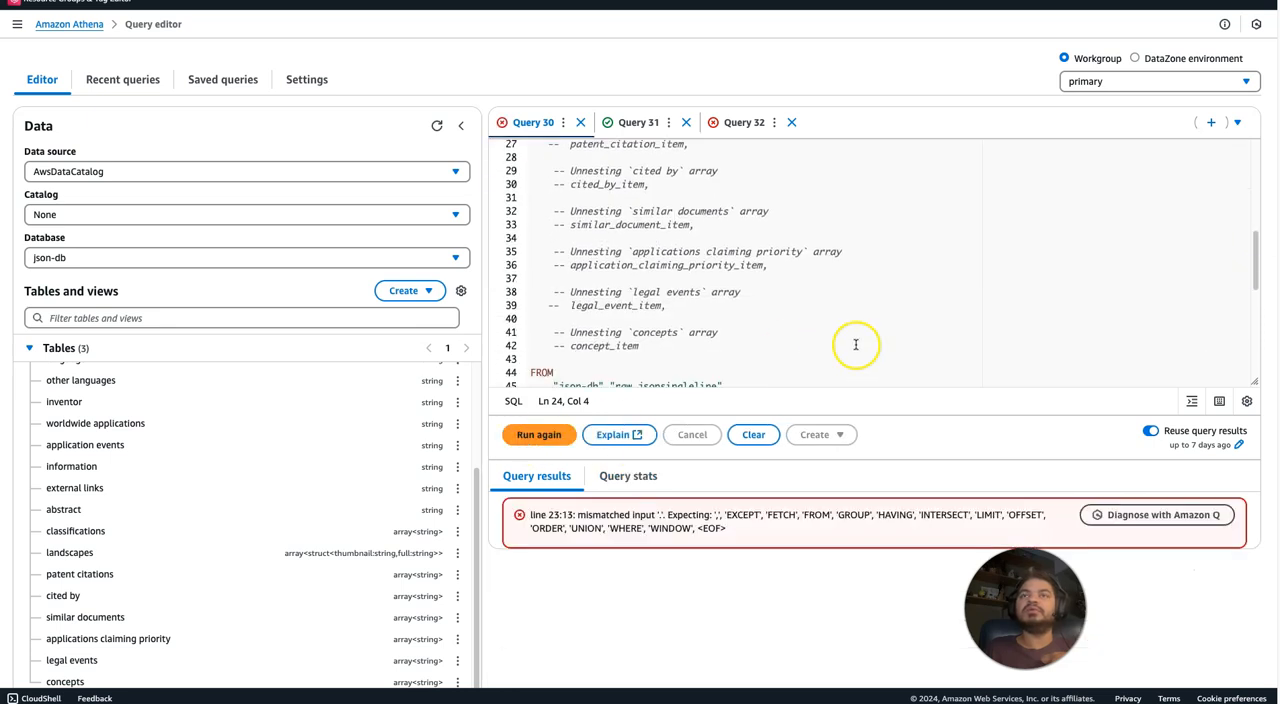
click(976, 301)
drag(1257, 262, 1250, 199)
click(608, 210)
text(,)
click(531, 432)
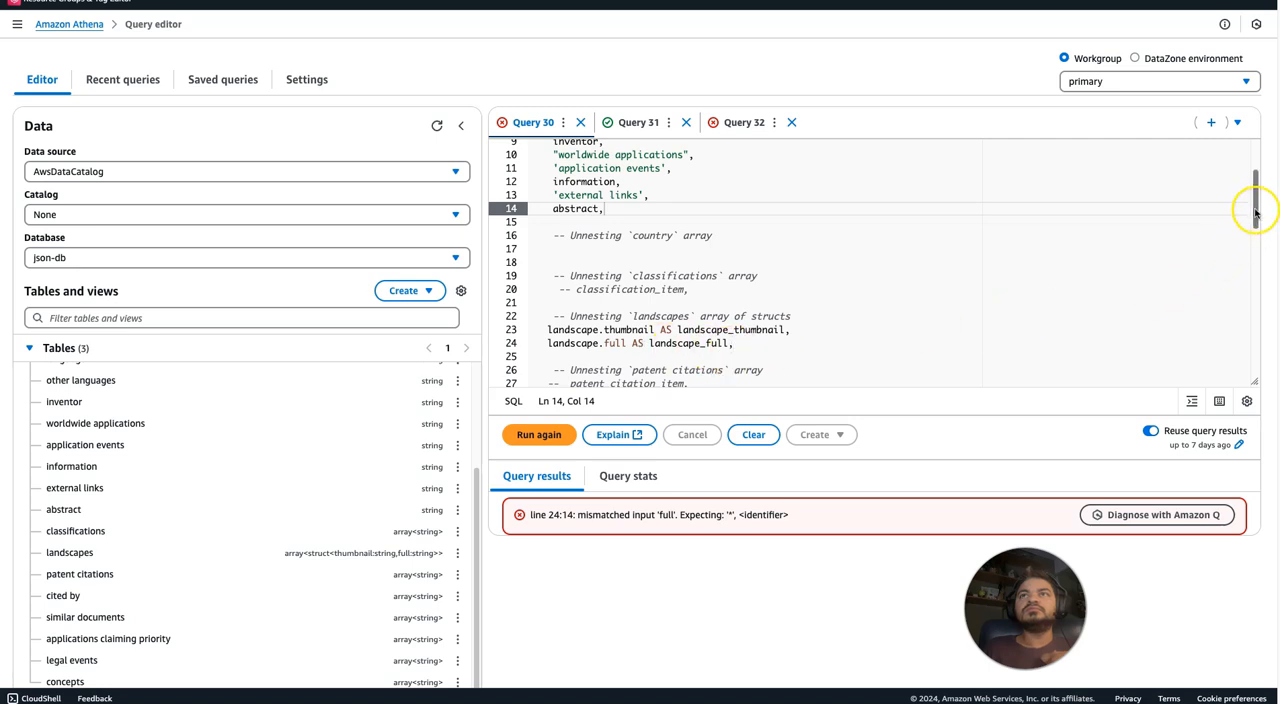
Remove the trailing comma after landscape_full on line 24 and rerun Query 30.
click(745, 343)
key(BackSpace)
click(525, 434)
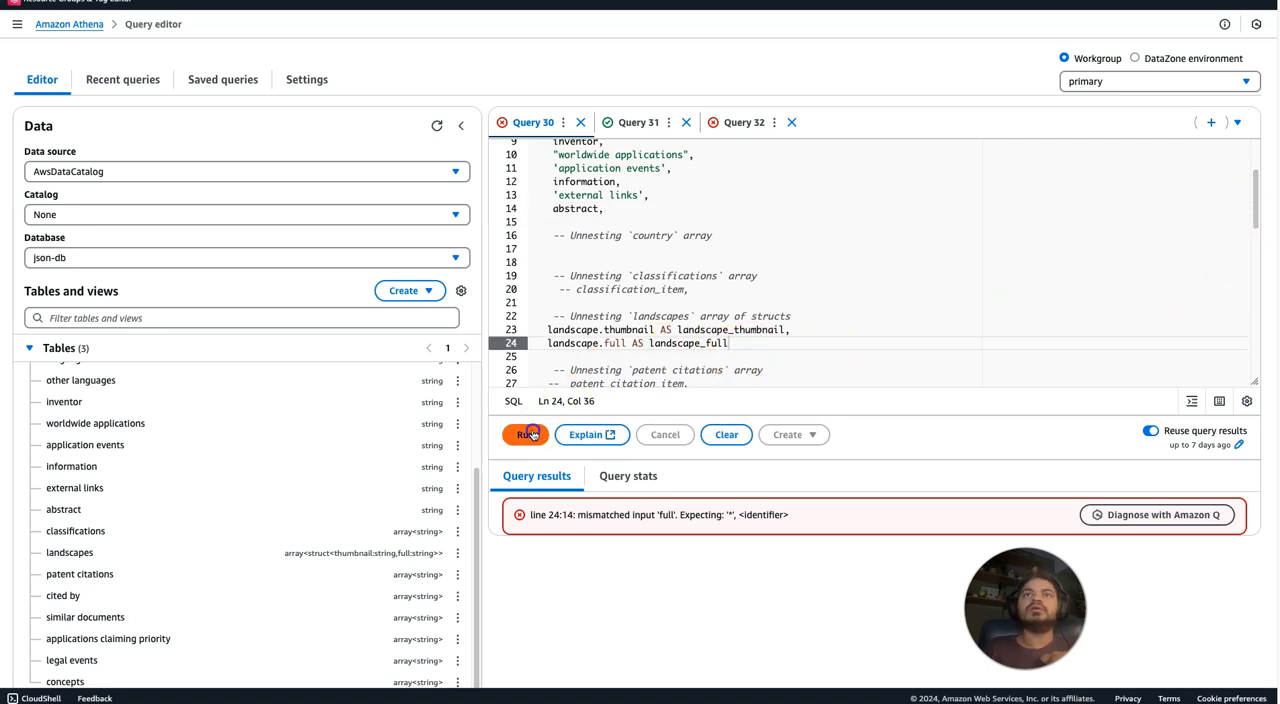
Compare the CROSS JOIN UNNEST(landscapes) clause with the landscape selections, rerun Query 30, and examine the error for line 24.
click(864, 311)
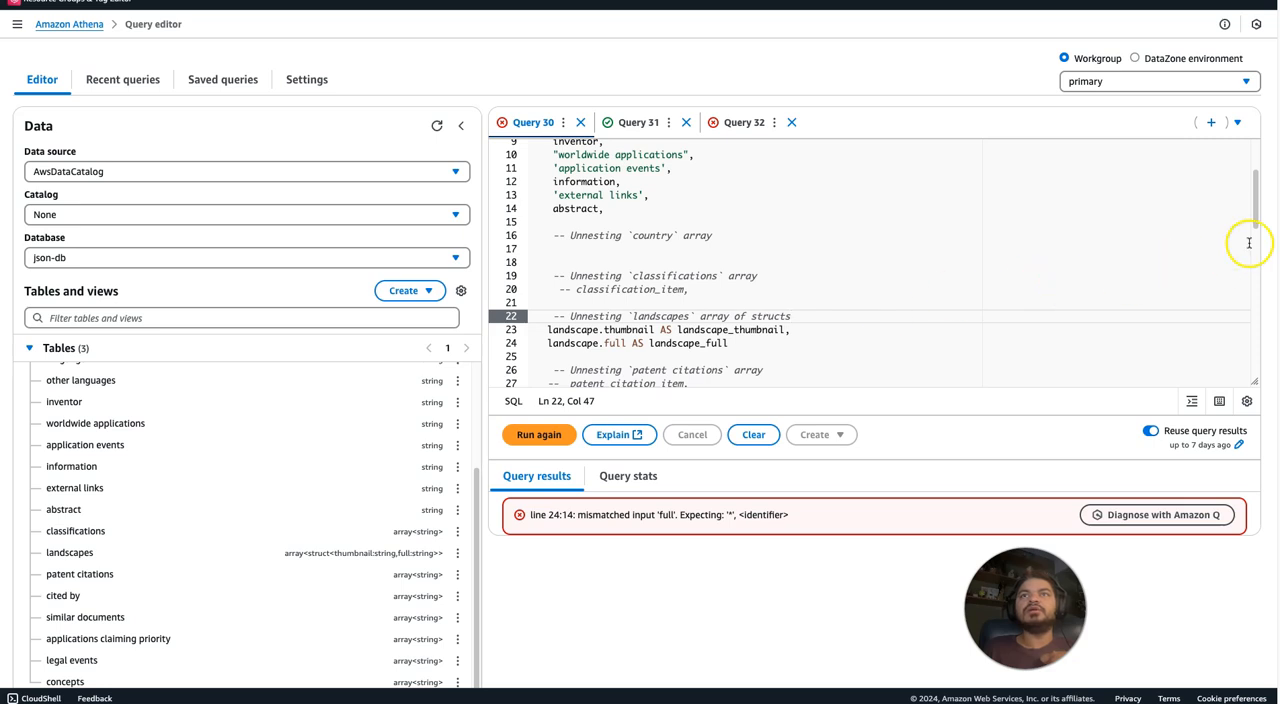
drag(1249, 197, 1263, 328)
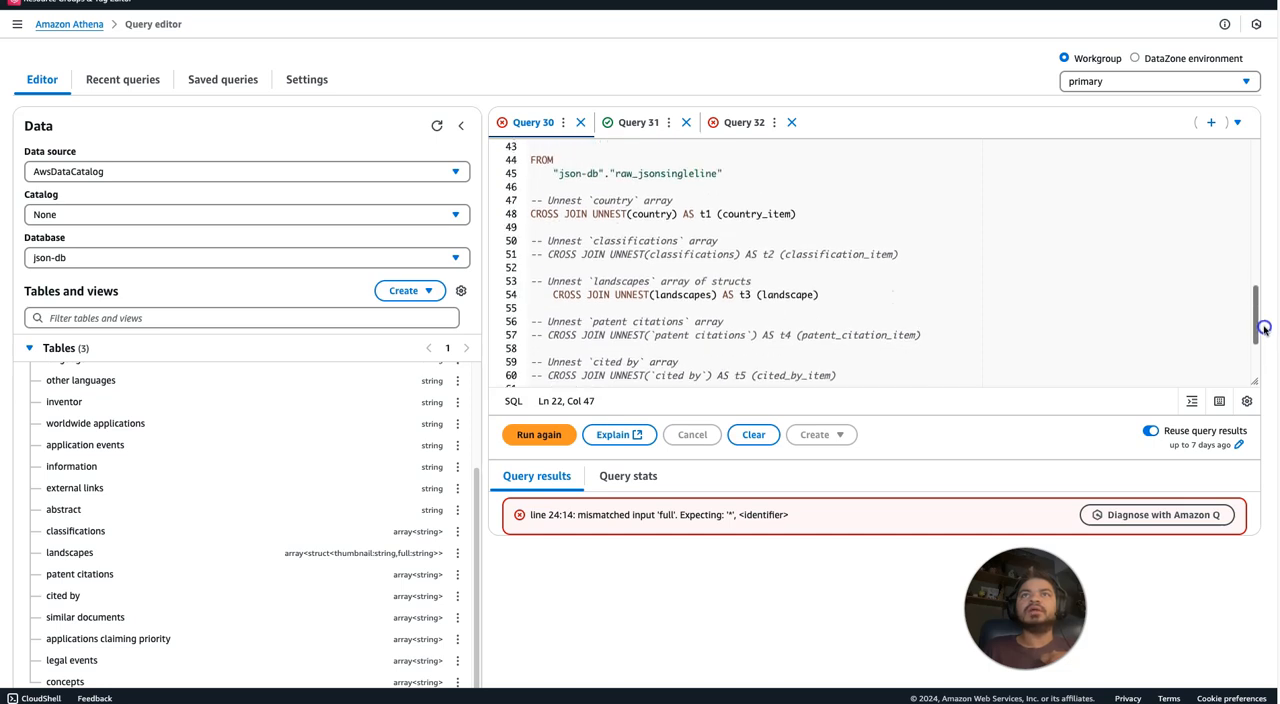
drag(1263, 328, 1263, 332)
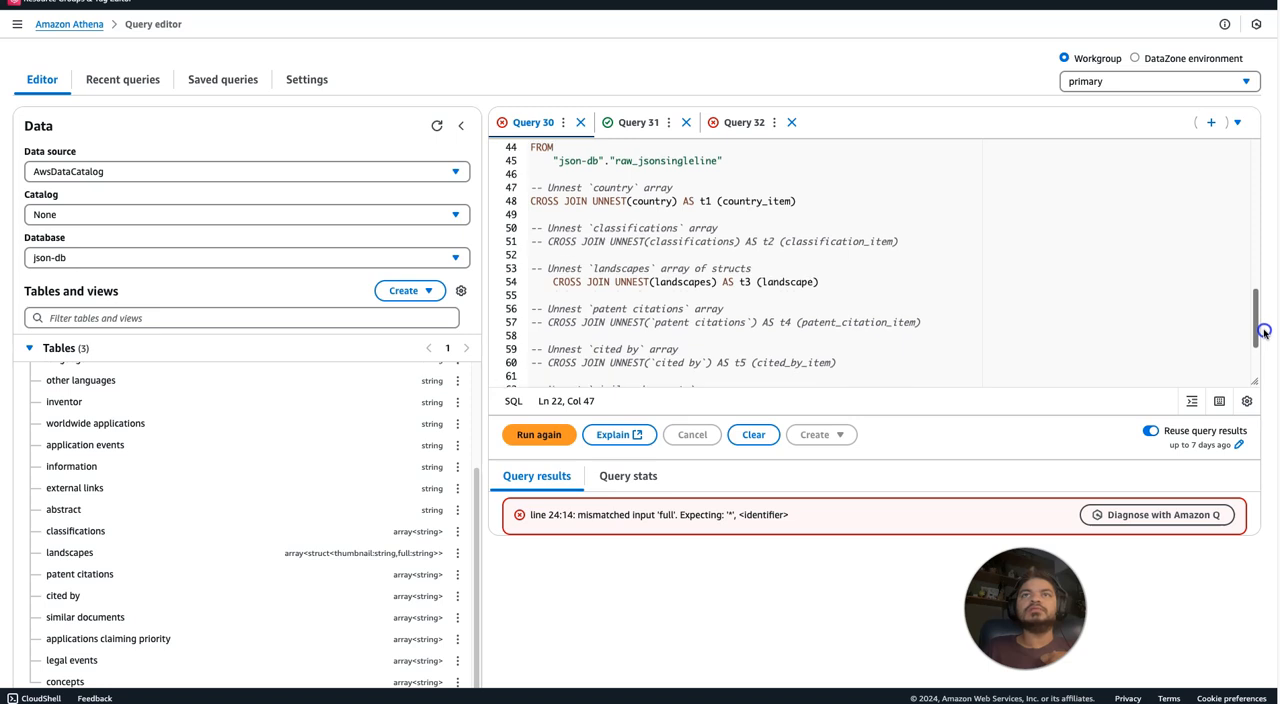
drag(1264, 332, 1233, 215)
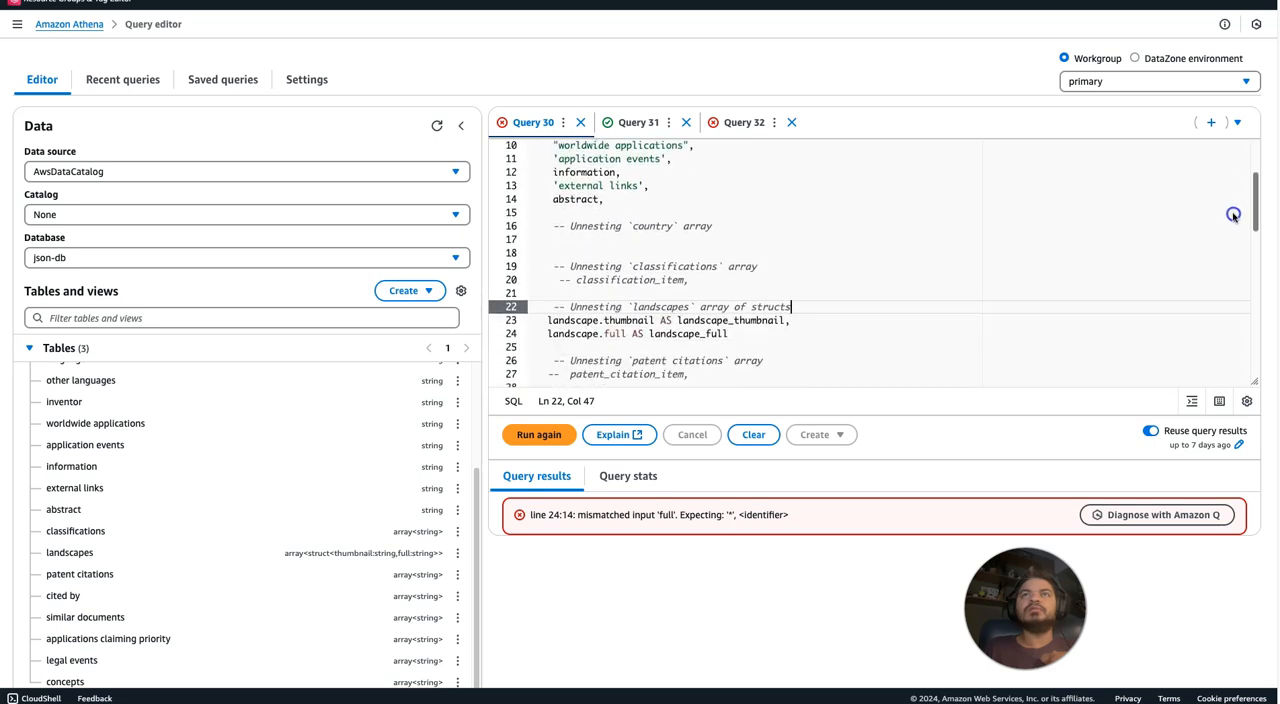
drag(1233, 215, 1241, 233)
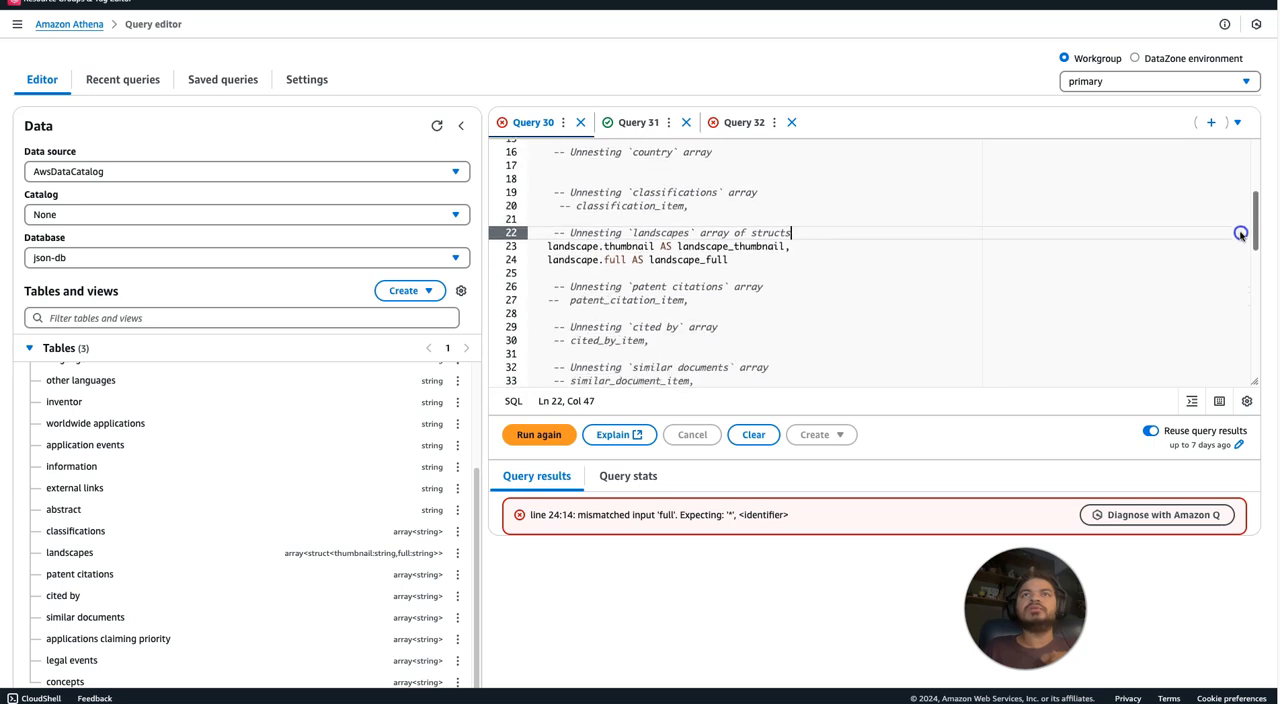
click(806, 259)
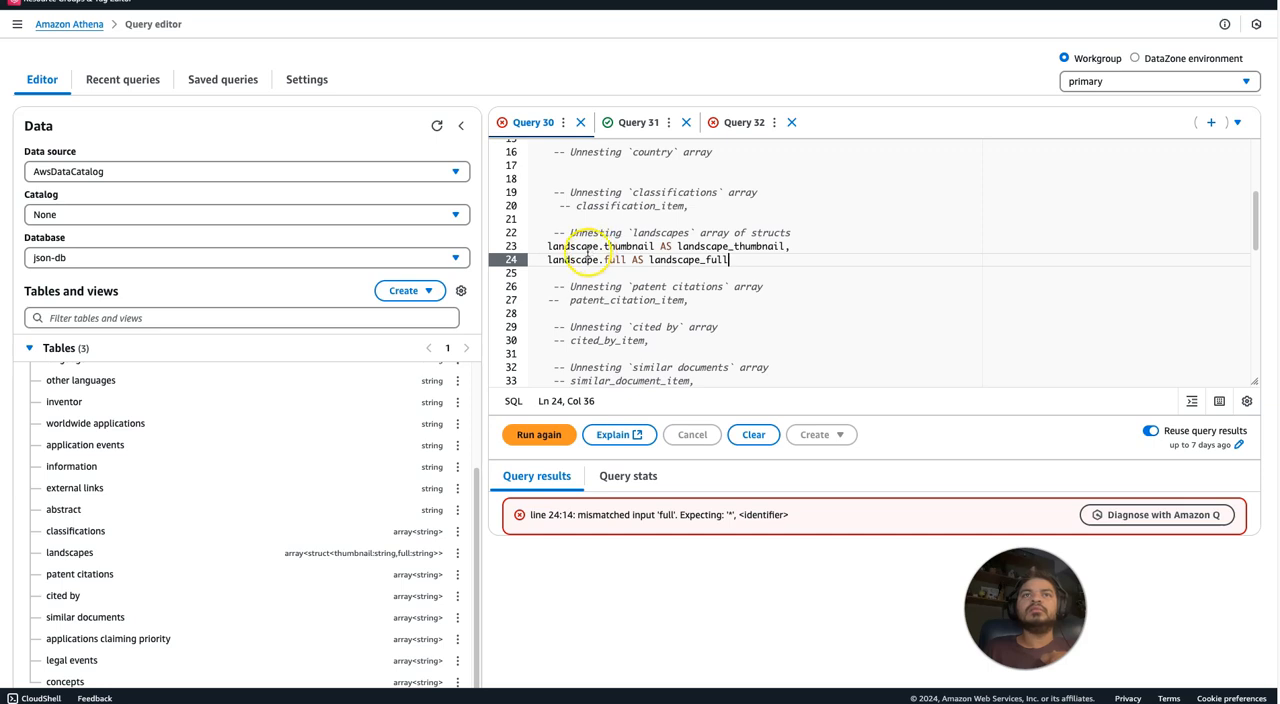
click(613, 259)
click(538, 436)
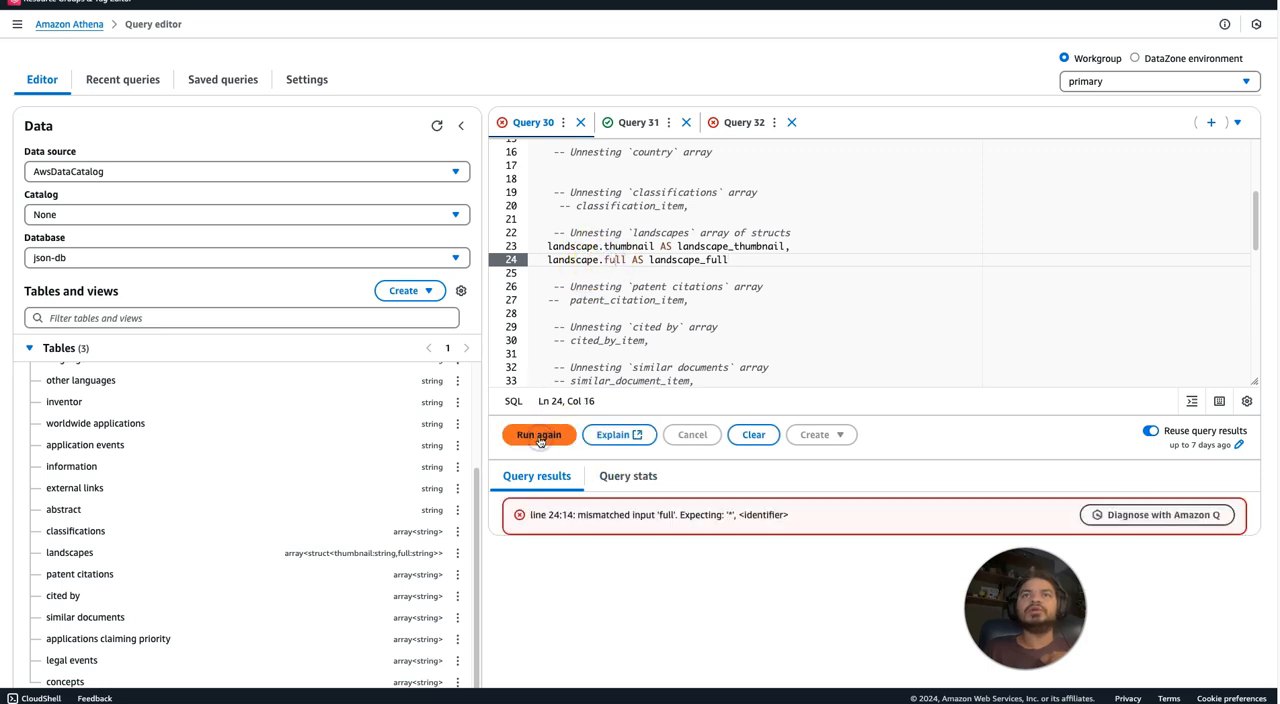
drag(548, 515, 659, 517)
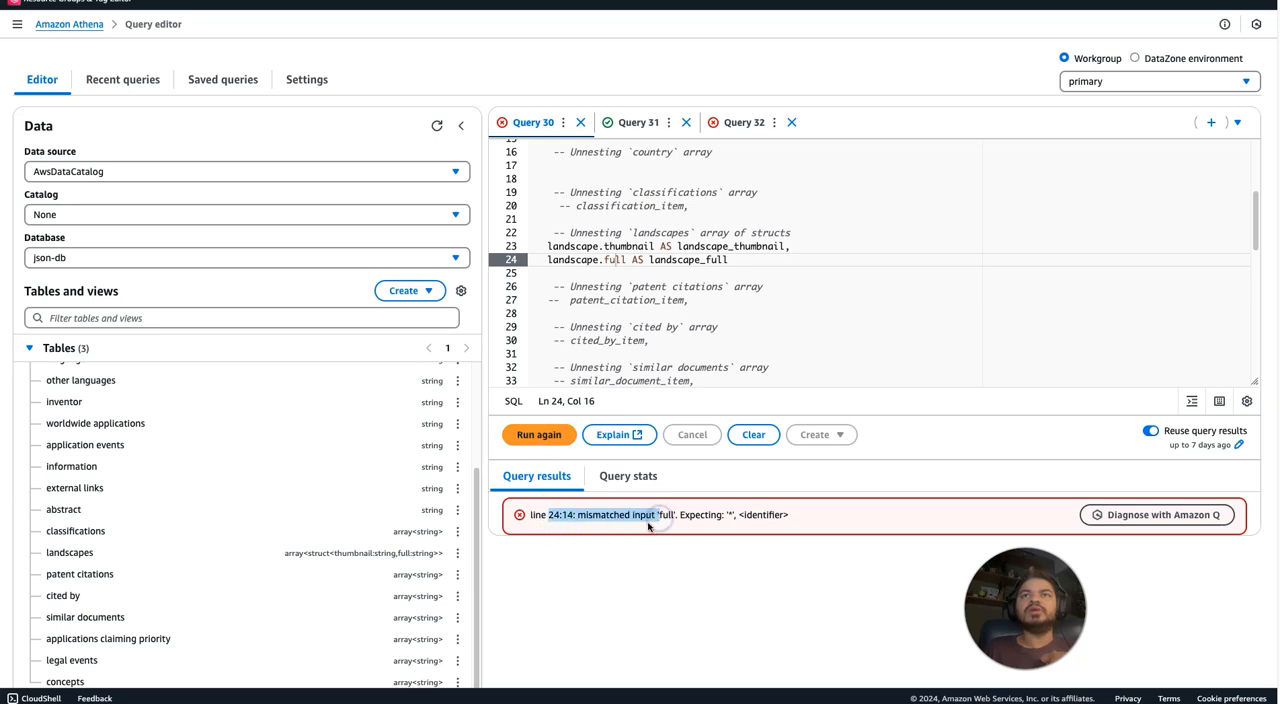
click(648, 525)
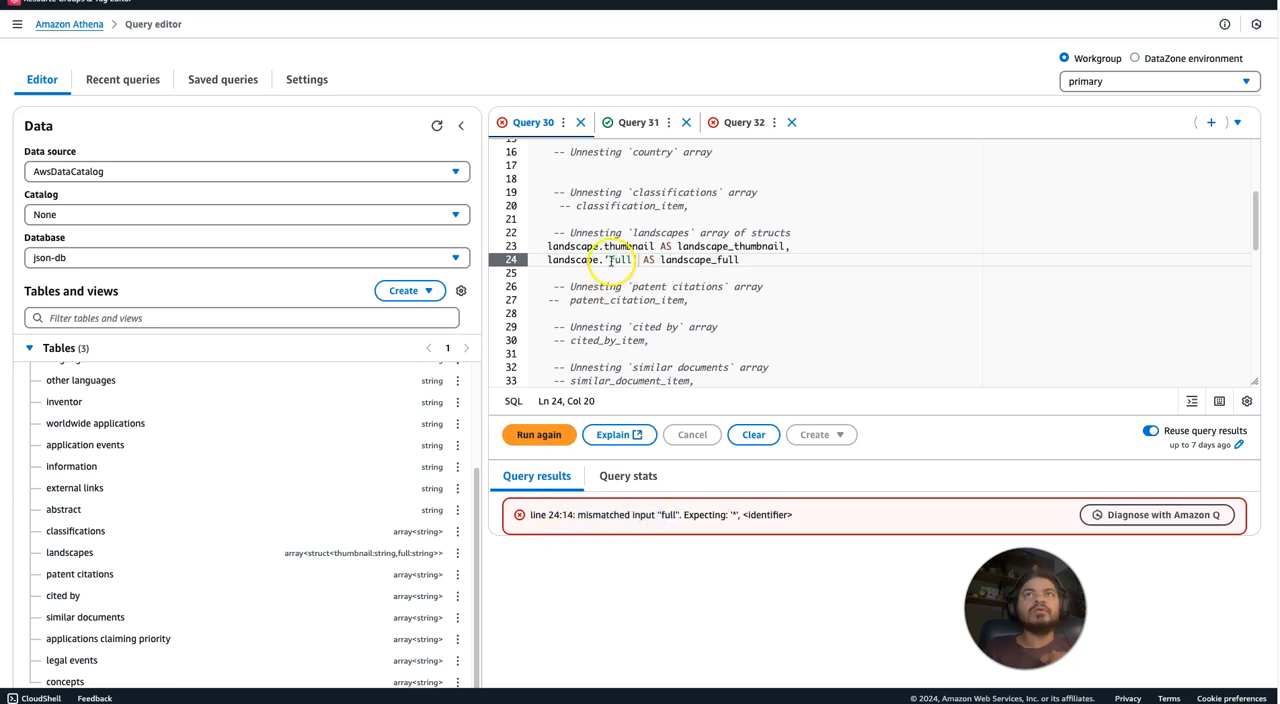
Remove the single quotes around full in the landscape selection on line 24 and rerun Query 30.
click(611, 261)
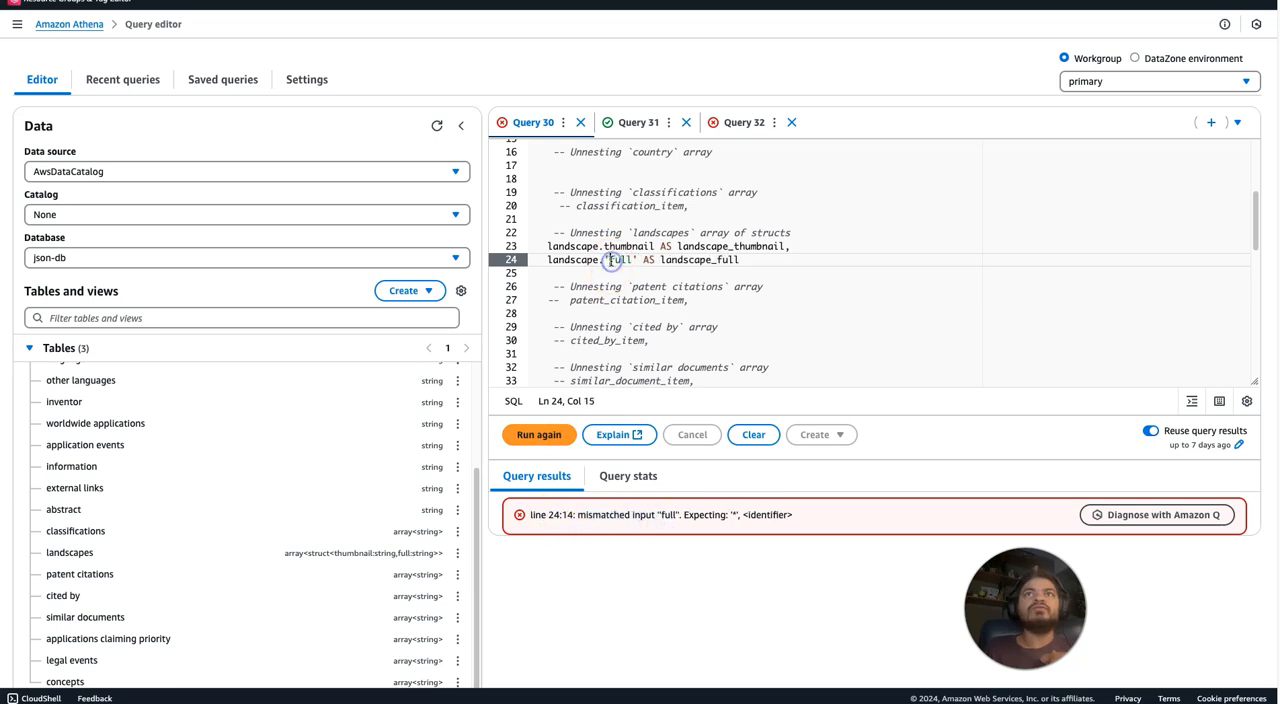
key(BackSpace)
click(631, 259)
key(BackSpace)
click(525, 435)
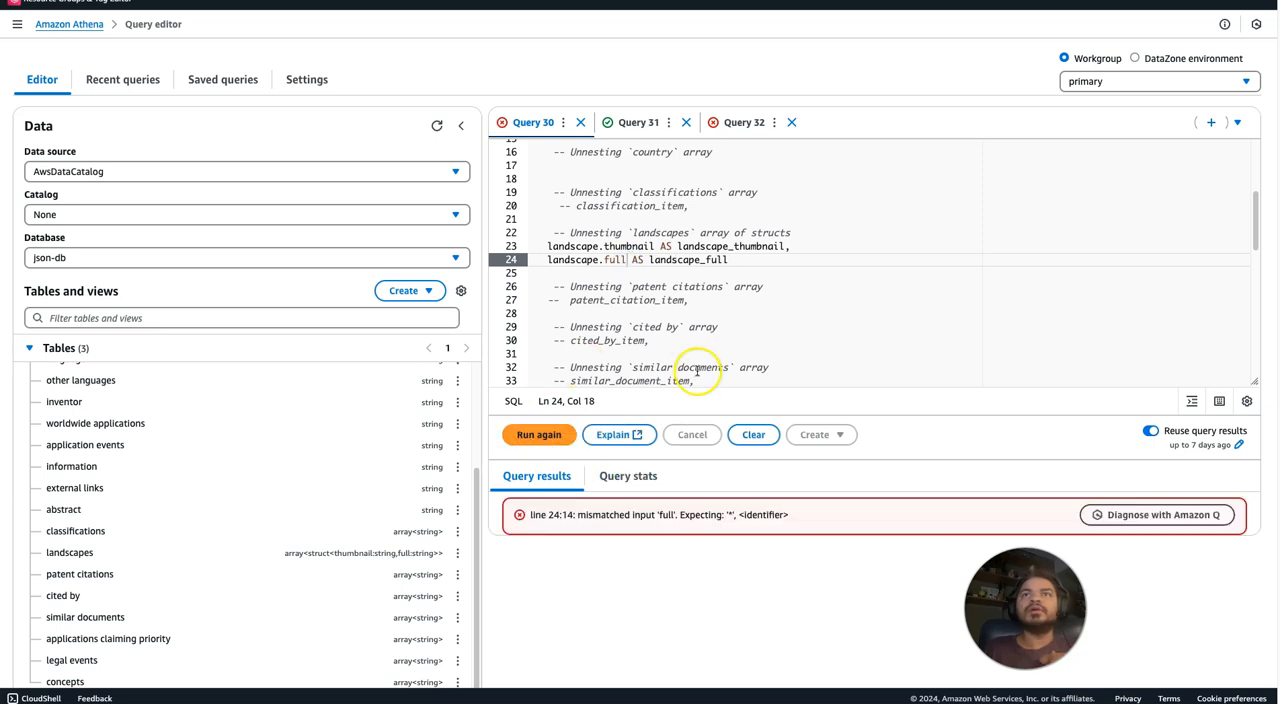
Comment out the landscape.full line, remove the comma after landscape_thumbnail, and run Query 30 to view the landscape_thumbnail column.
click(546, 259)
text(--)
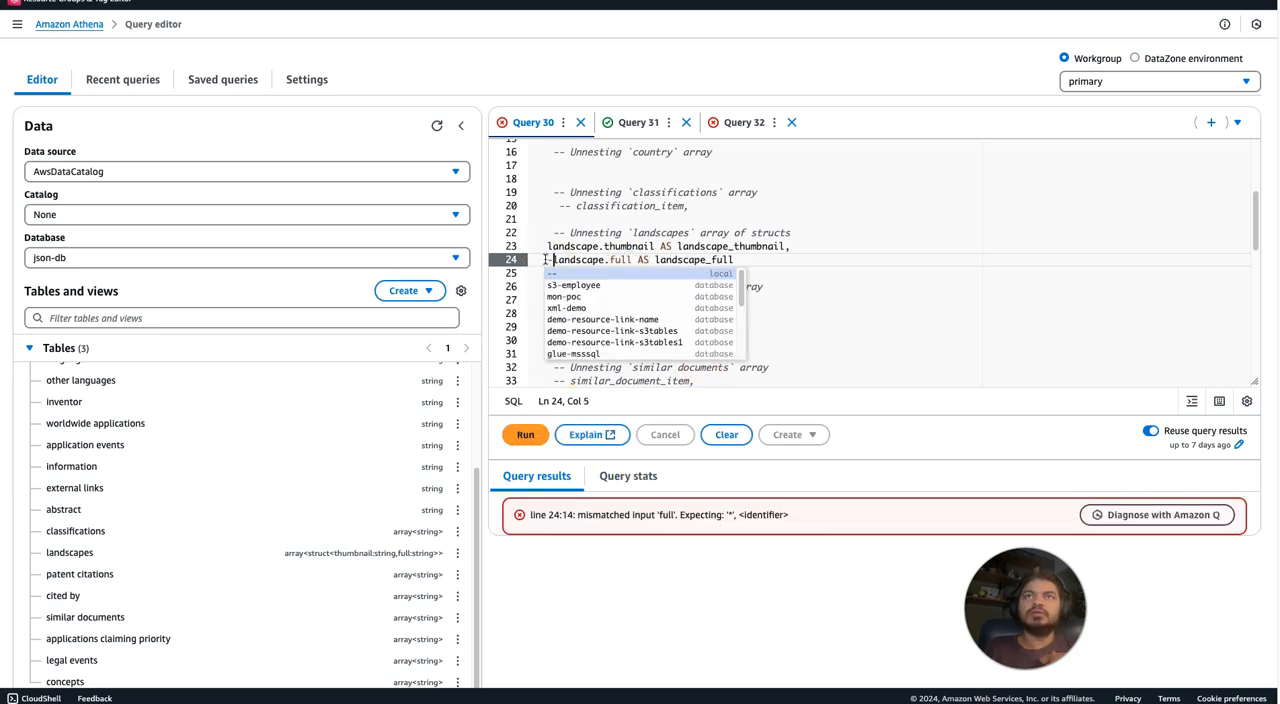
click(796, 245)
key(BackSpace)
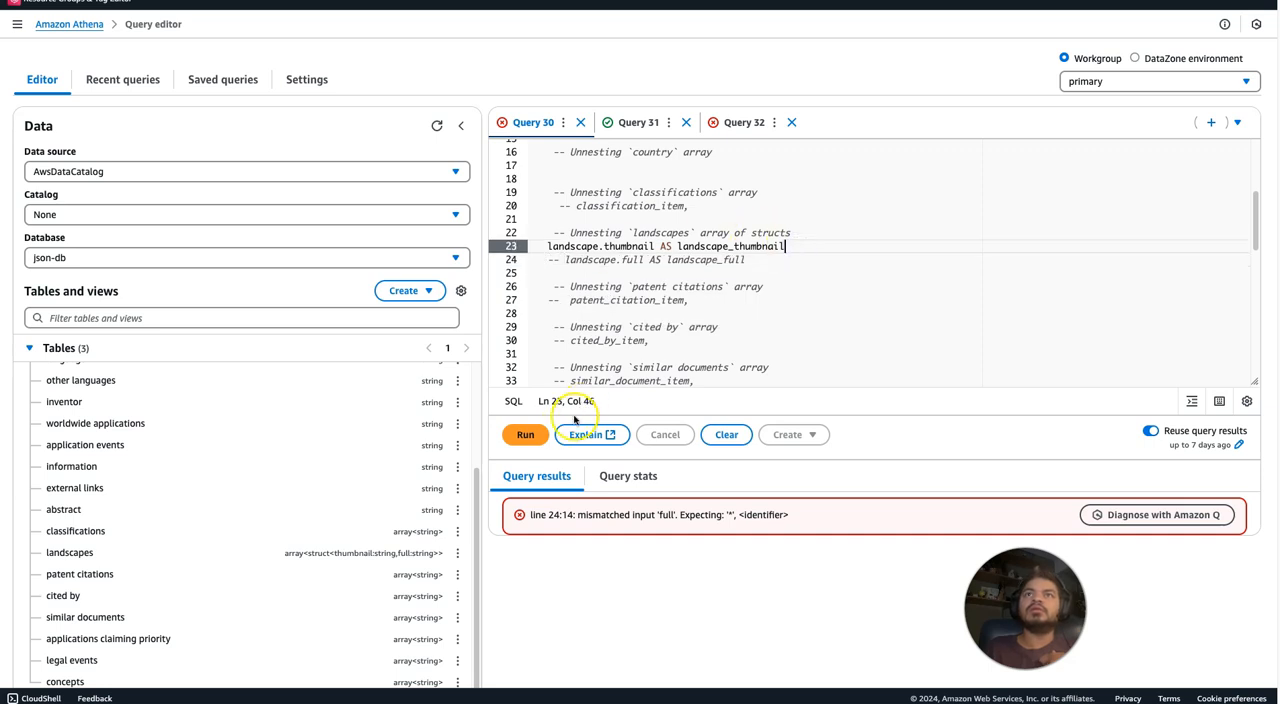
click(527, 435)
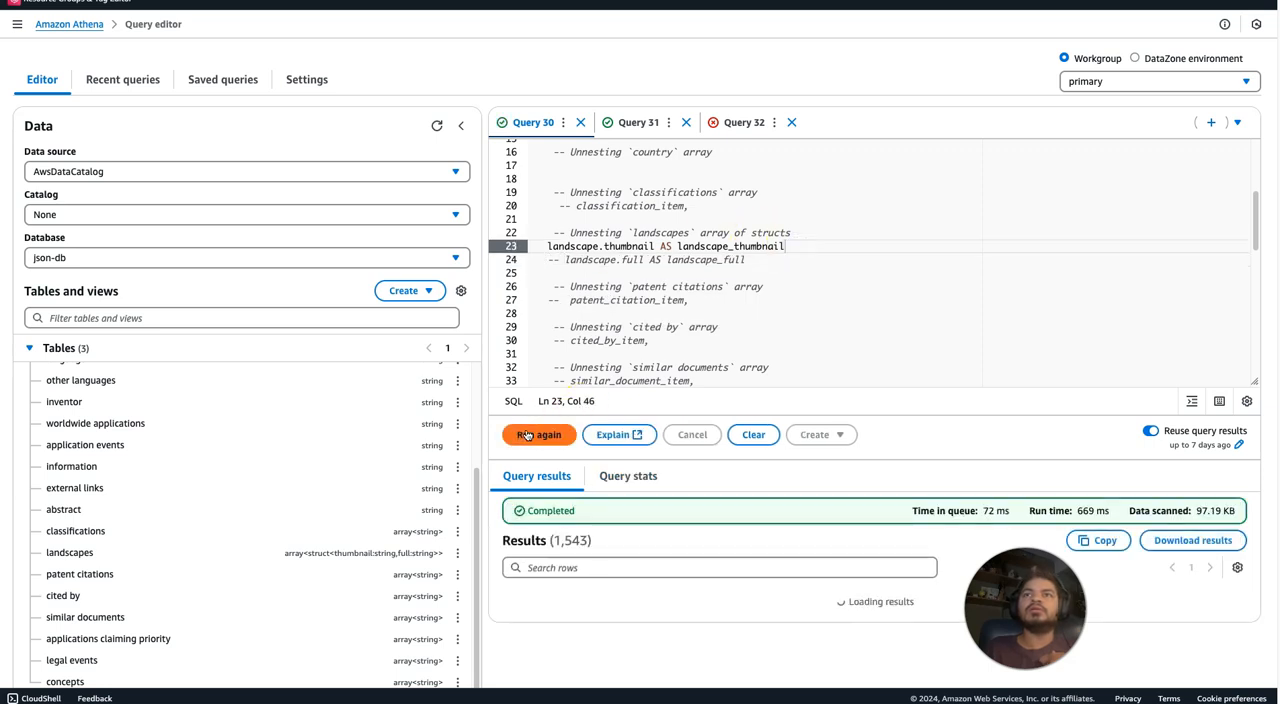
drag(594, 683, 1221, 683)
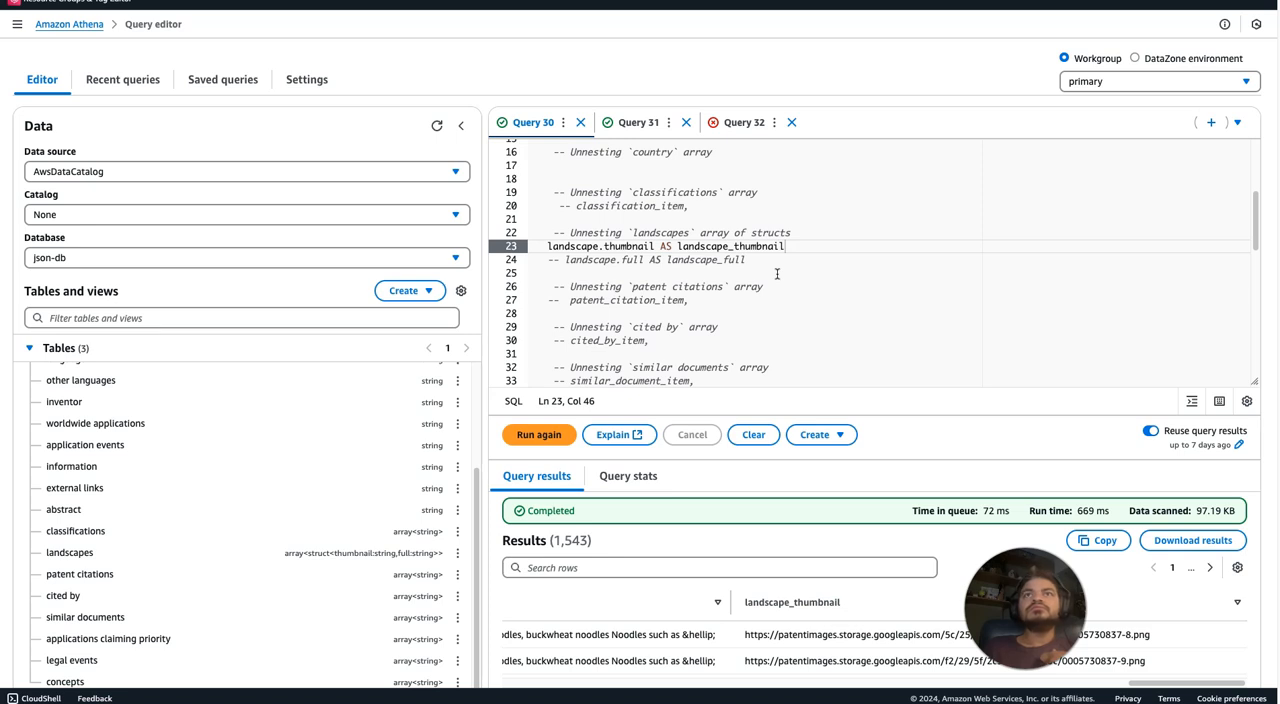
Insert a new landscape.full line below the landscape.thumbnail selection in Query 30.
click(805, 238)
click(786, 248)
key(Return)
text(land)
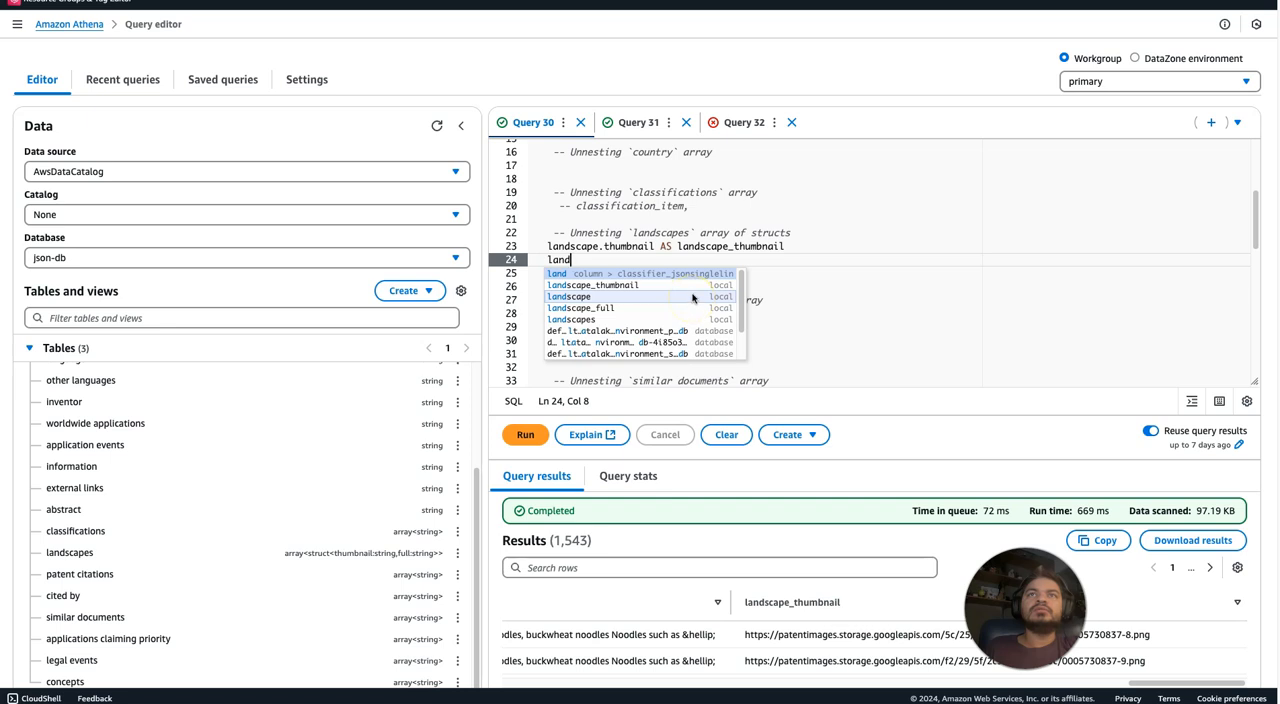
click(692, 297)
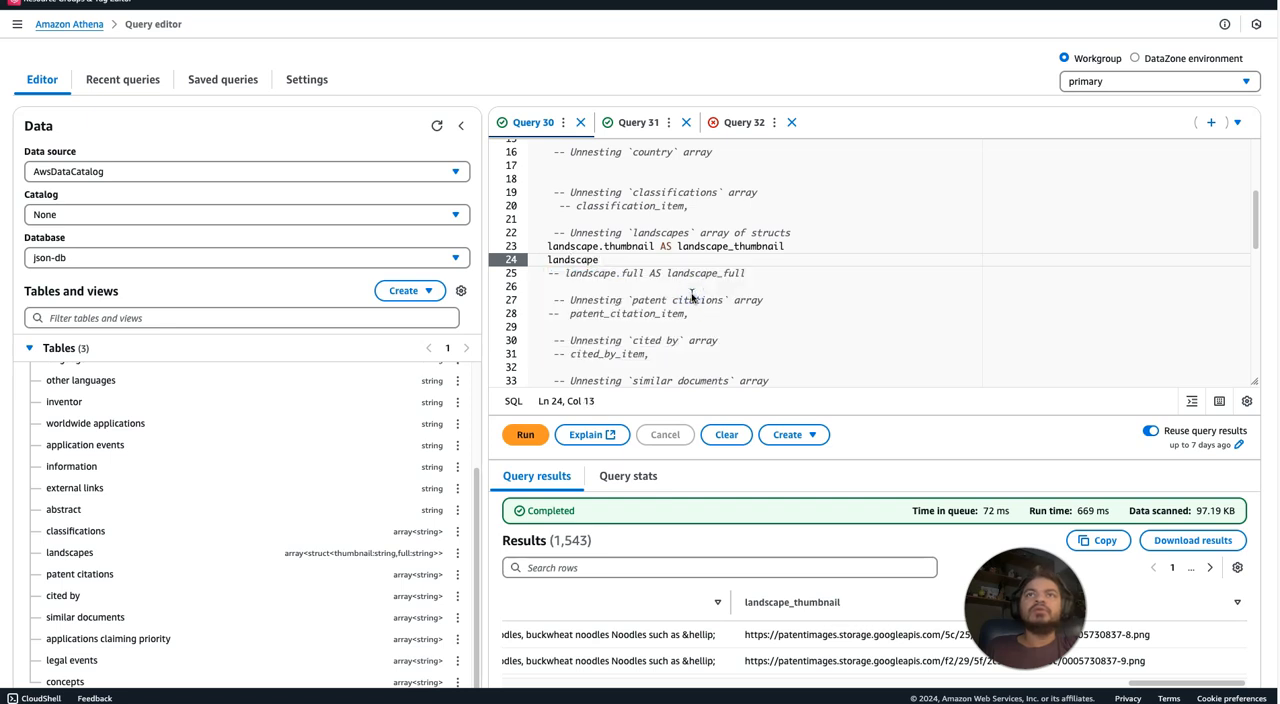
text(.fu)
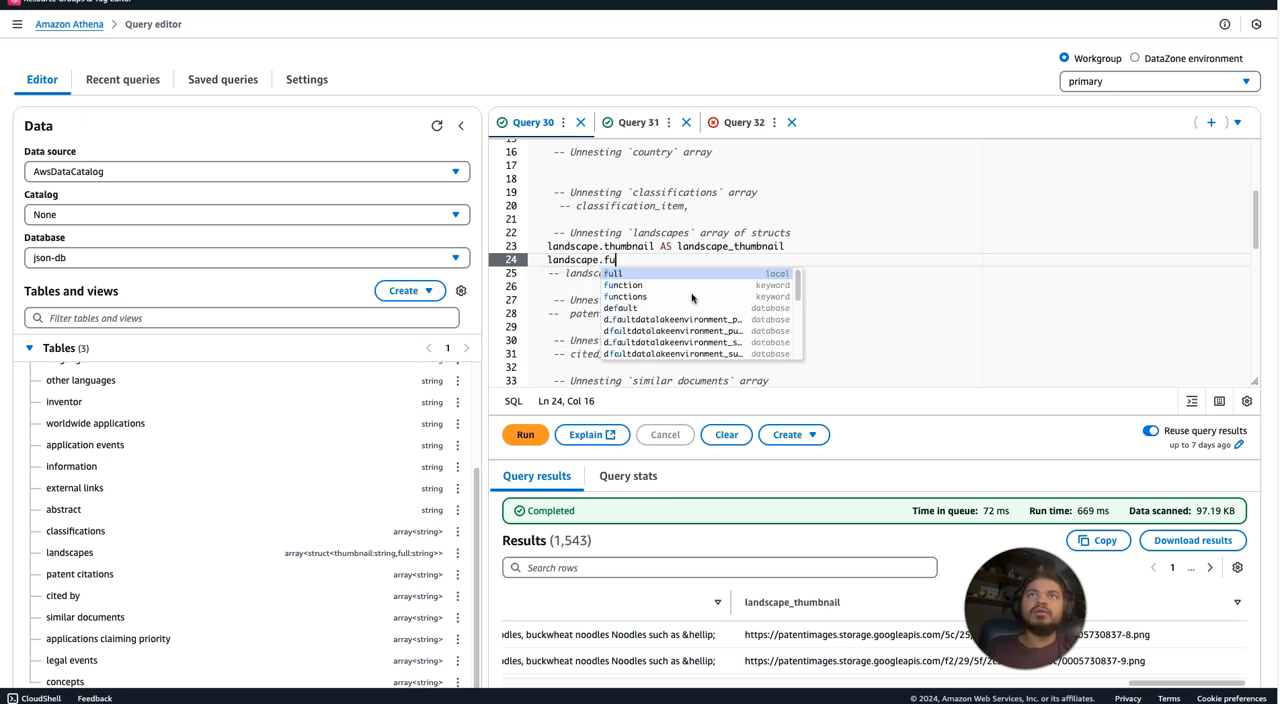
text(ll)
click(881, 233)
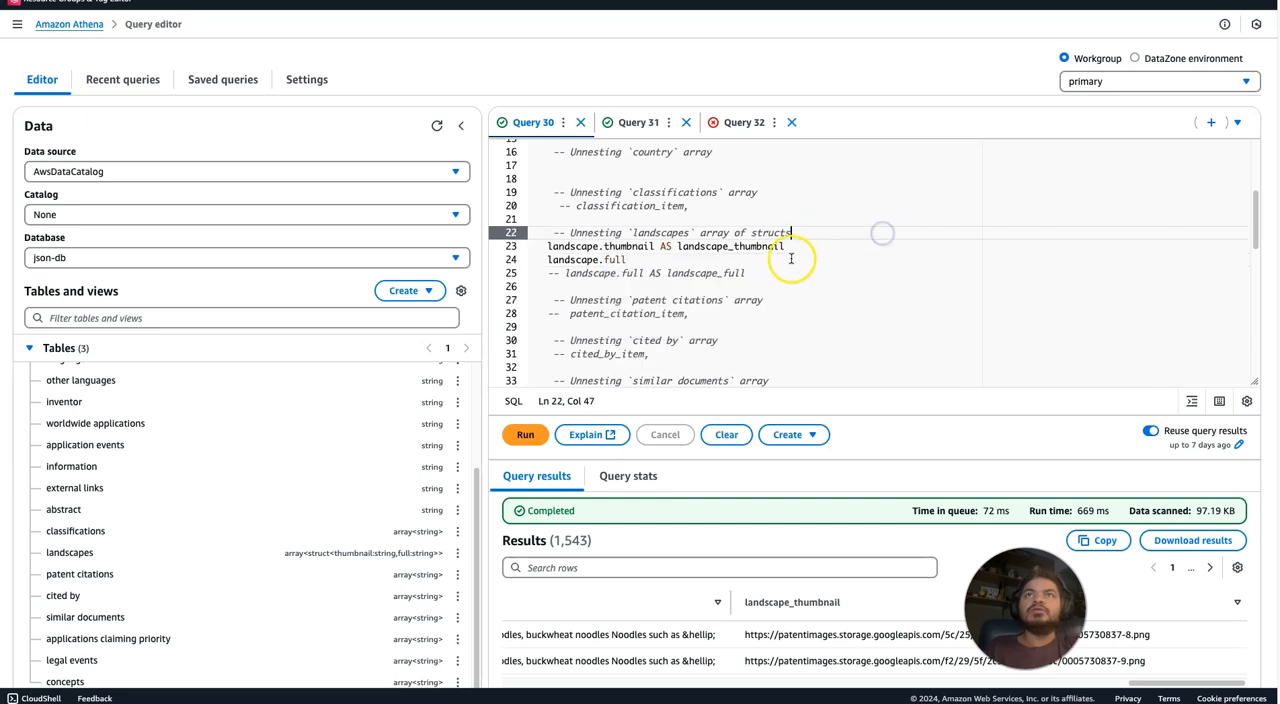
Copy the AS landscape_thumbnail alias onto the new landscape.full line, change it to landscape_full, and run Query 30.
click(686, 246)
drag(660, 246, 800, 248)
key(ctrl+c)
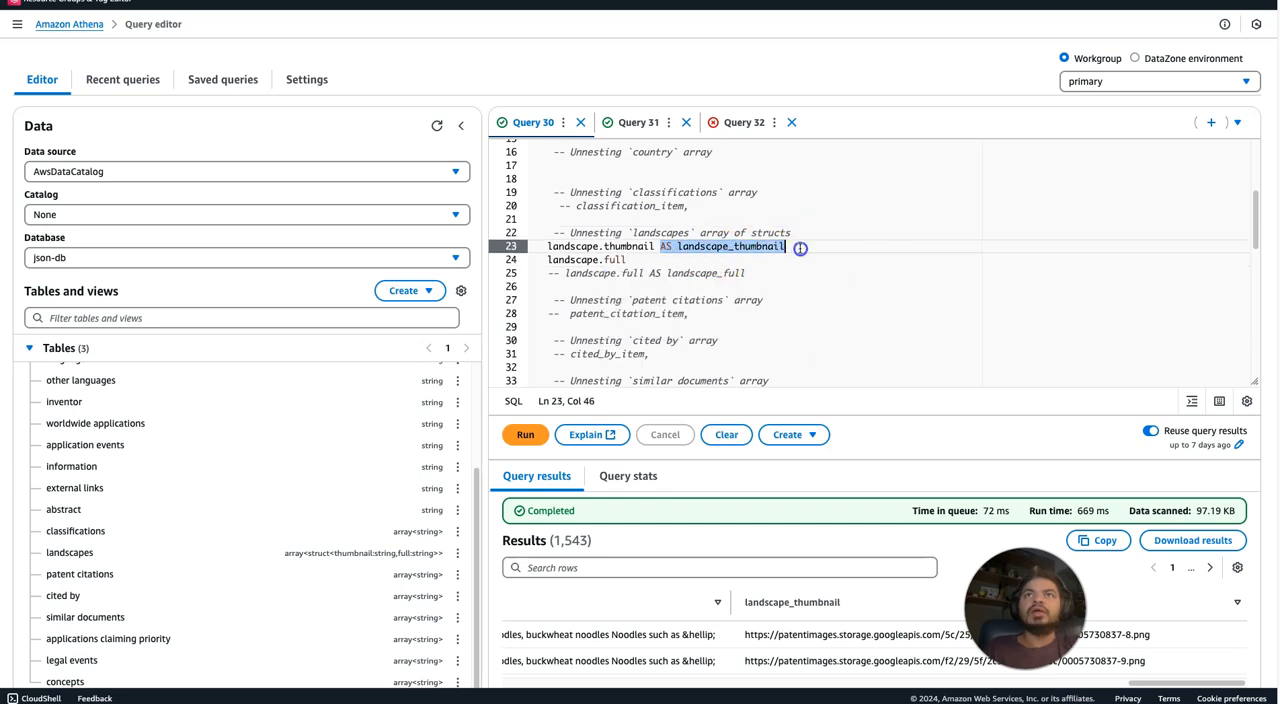
click(682, 260)
key(ctrl+v)
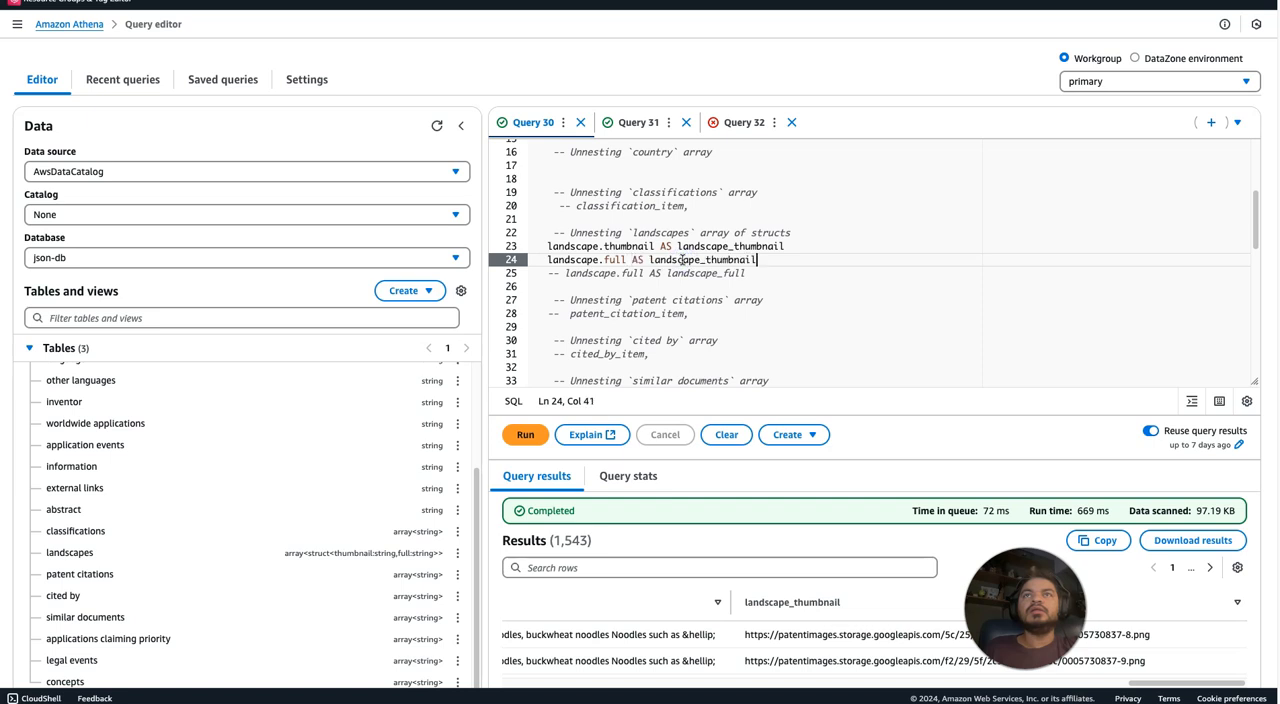
drag(757, 260, 727, 260)
text(full)
click(810, 308)
key(ctrl+Return)
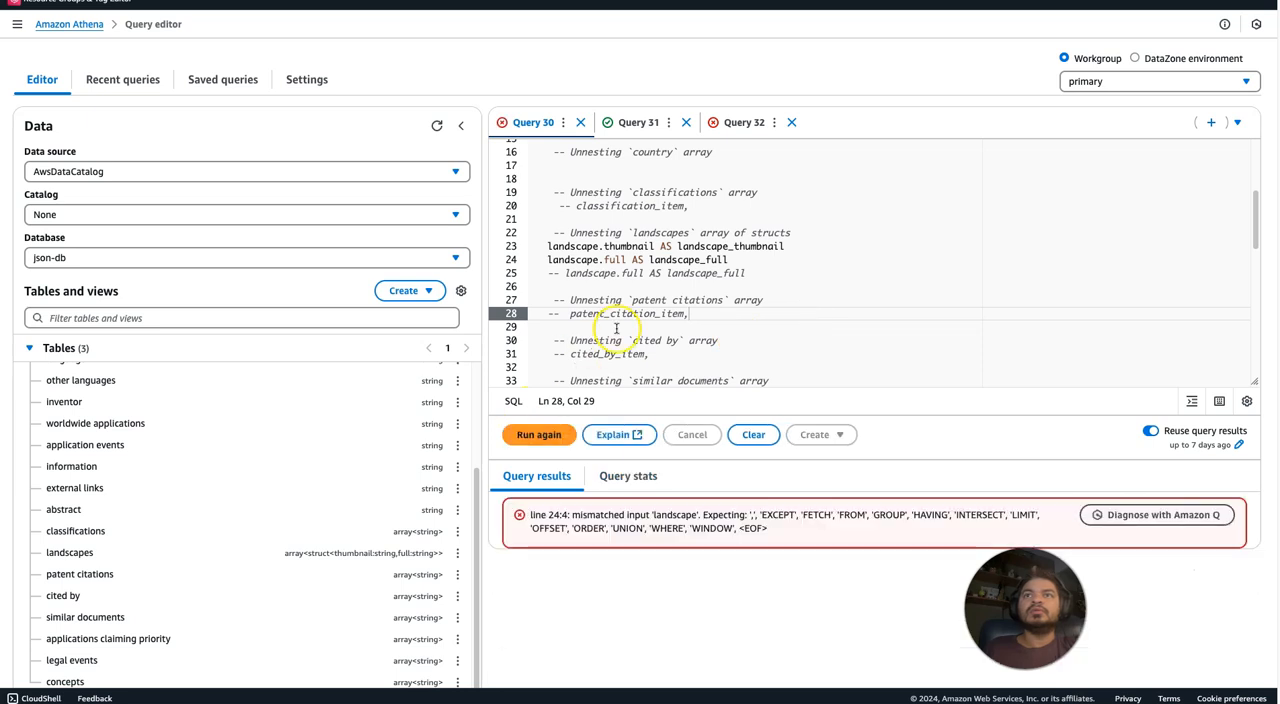
Add a comma after landscape_thumbnail on line 23 and rerun Query 30.
click(793, 245)
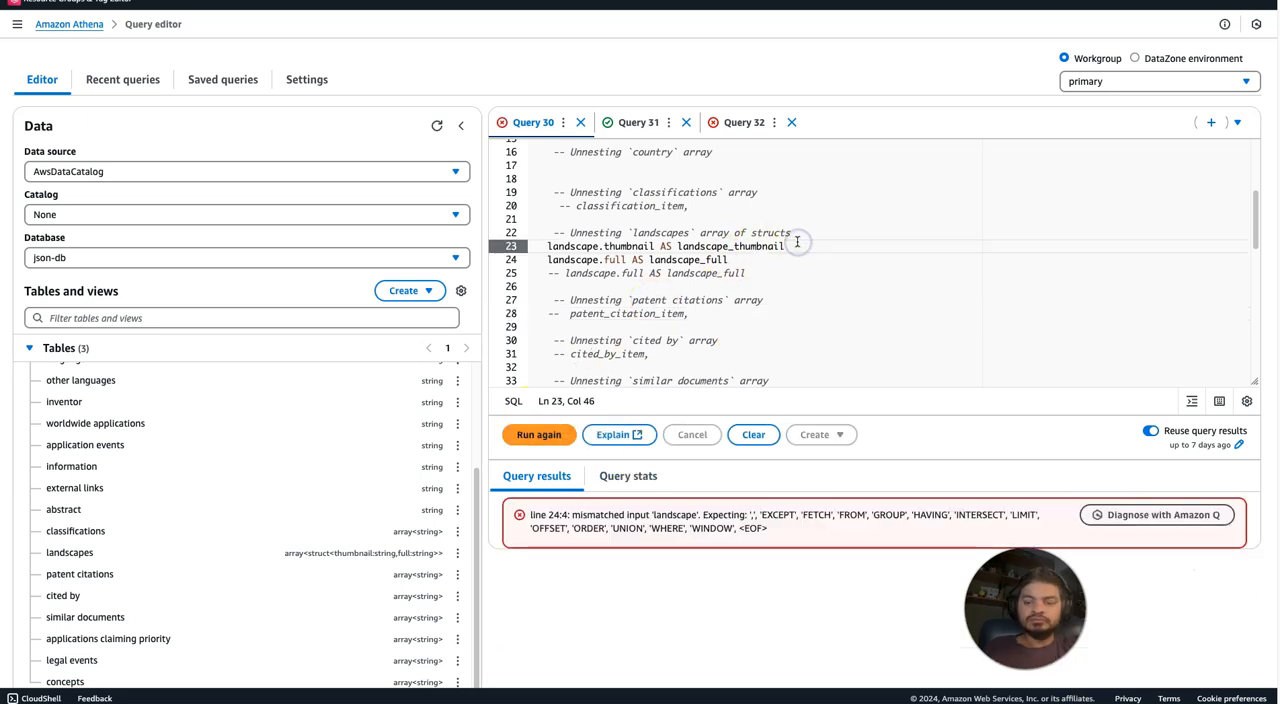
text(,)
click(517, 437)
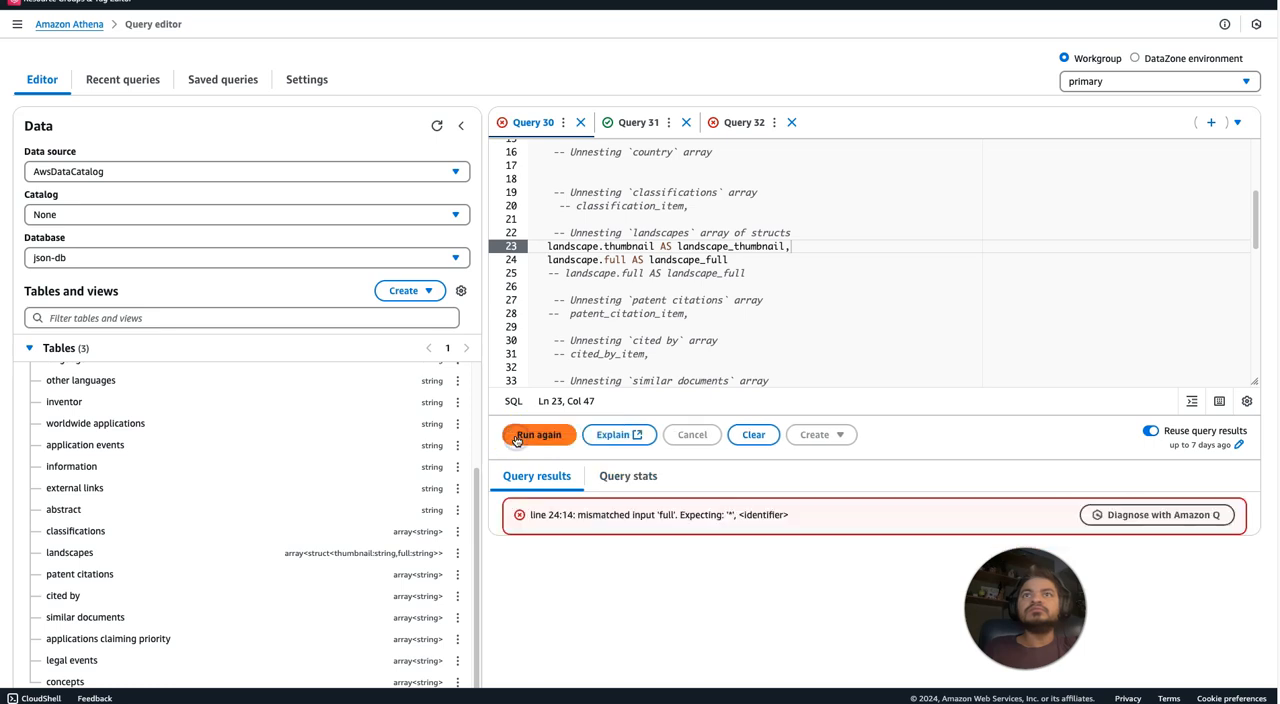
click(659, 311)
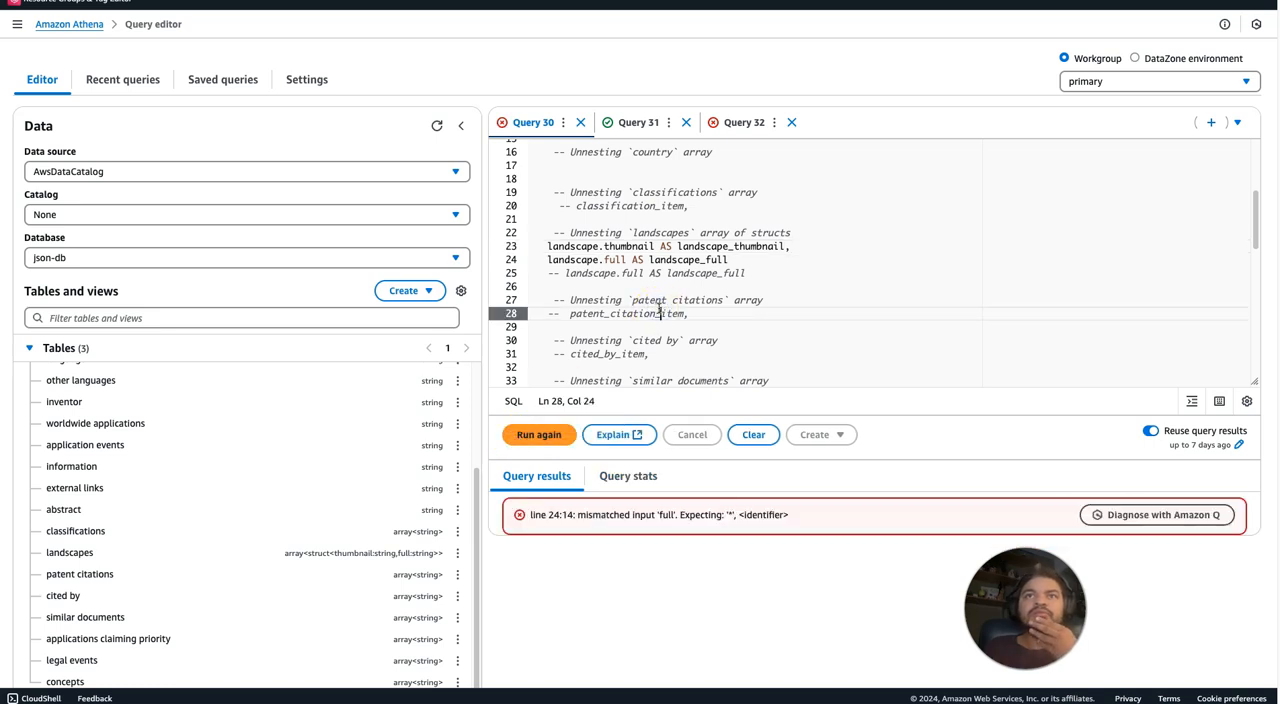
Try replacing full with * in the landscape.full selection on line 24 and run Query 30.
double_click(614, 260)
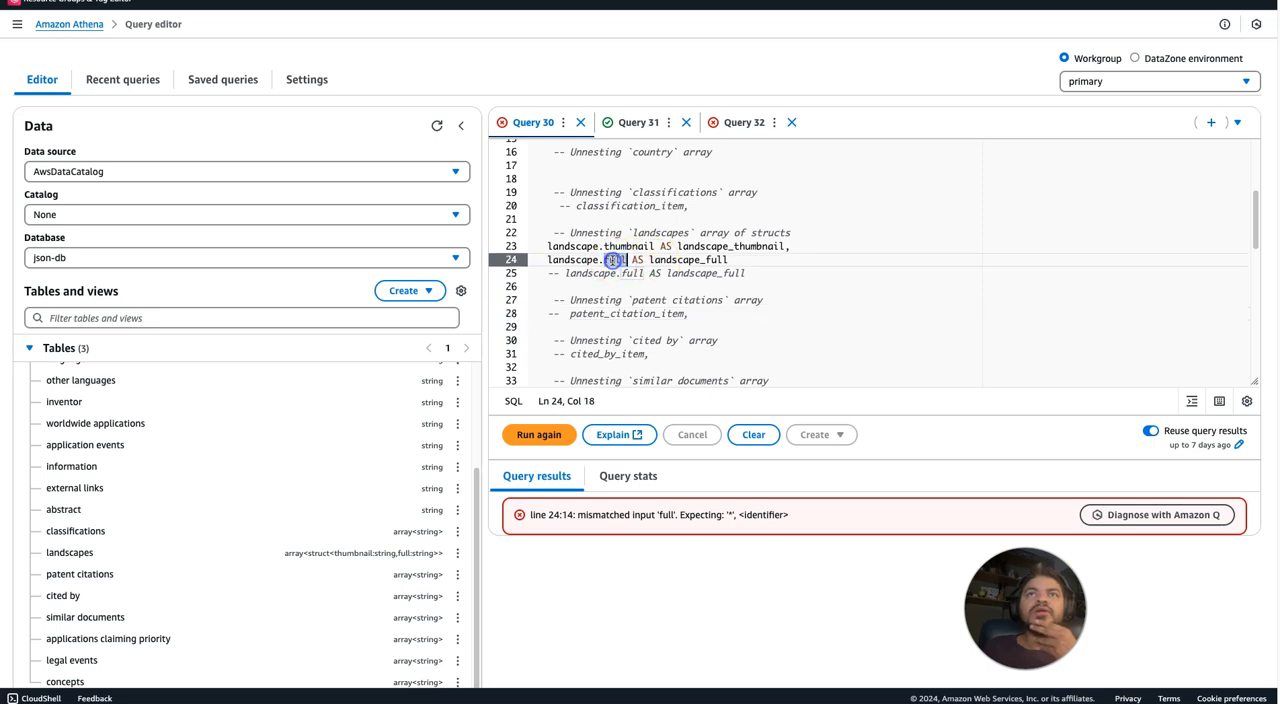
text(*)
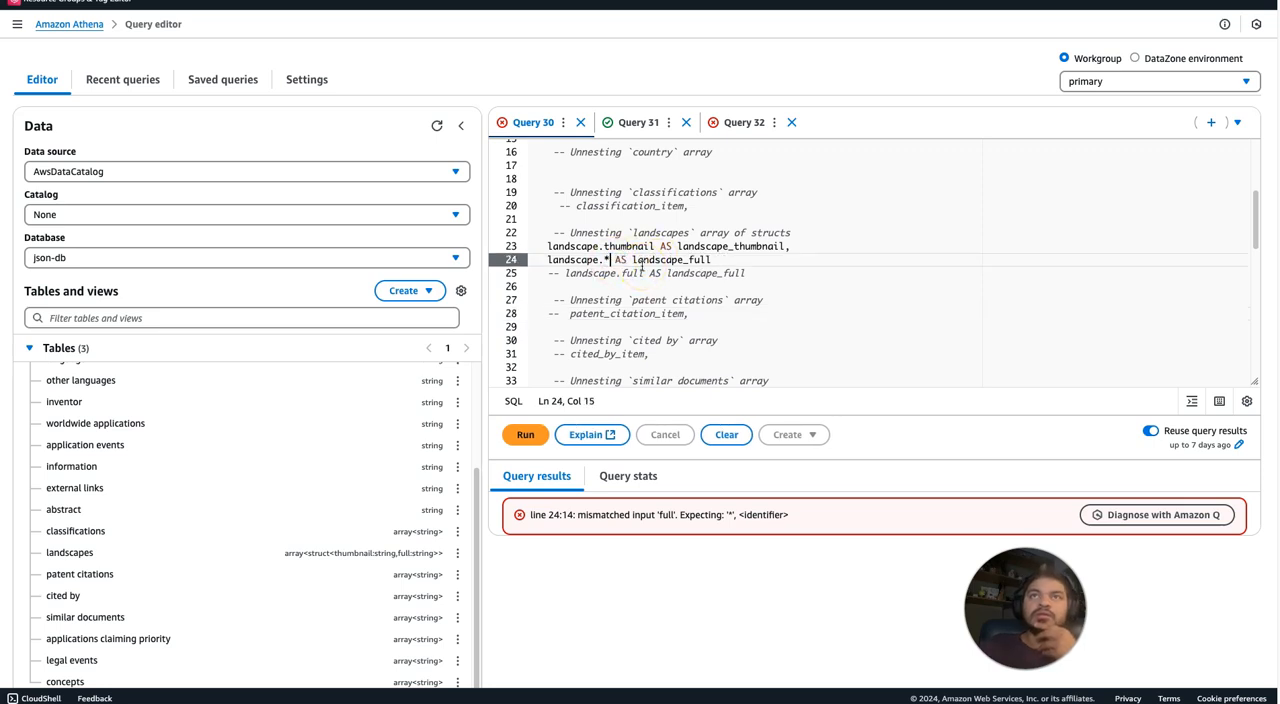
click(515, 436)
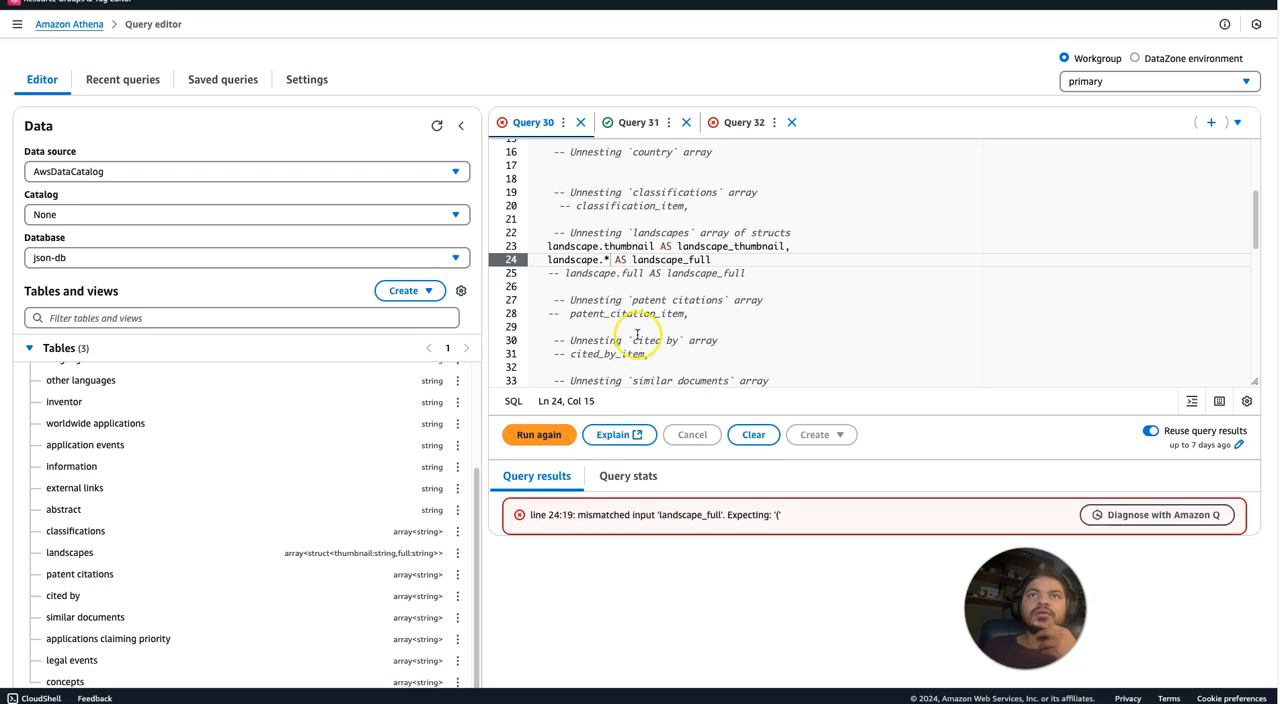
Try replacing the * after landscape. on line 24 with ''full'' and run Query 30.
click(609, 269)
click(610, 258)
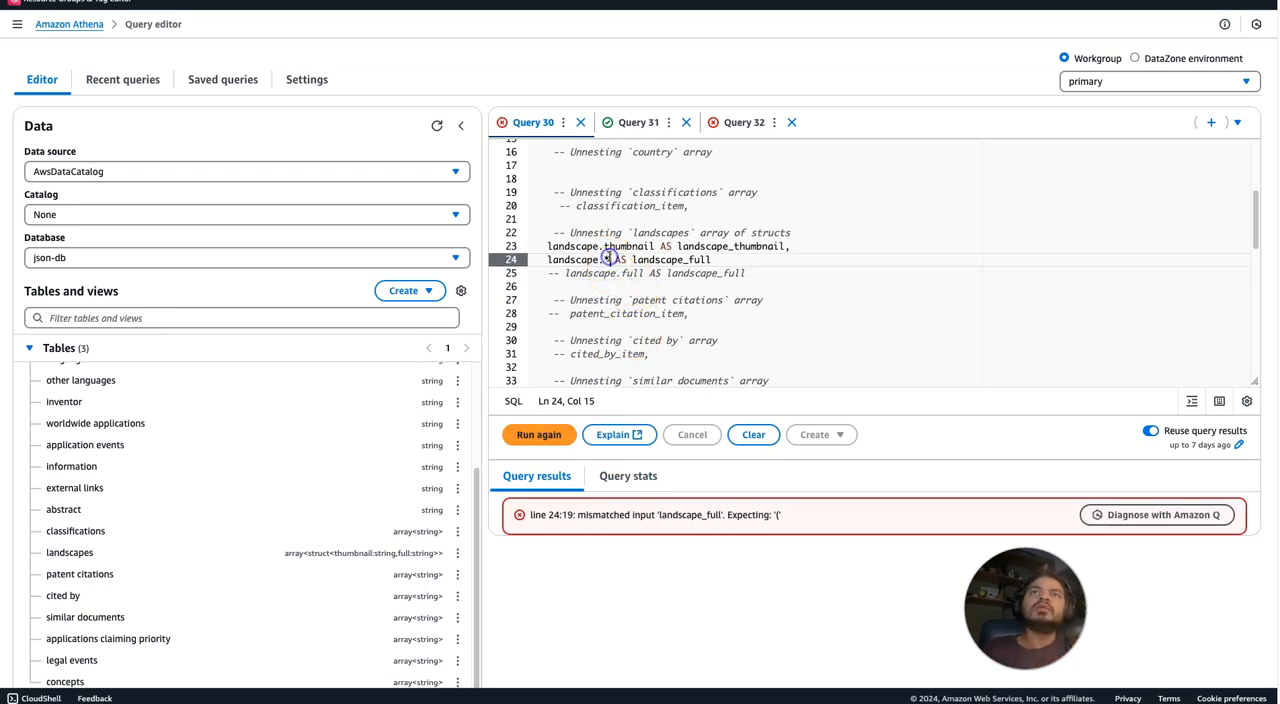
key(BackSpace)
text(f)
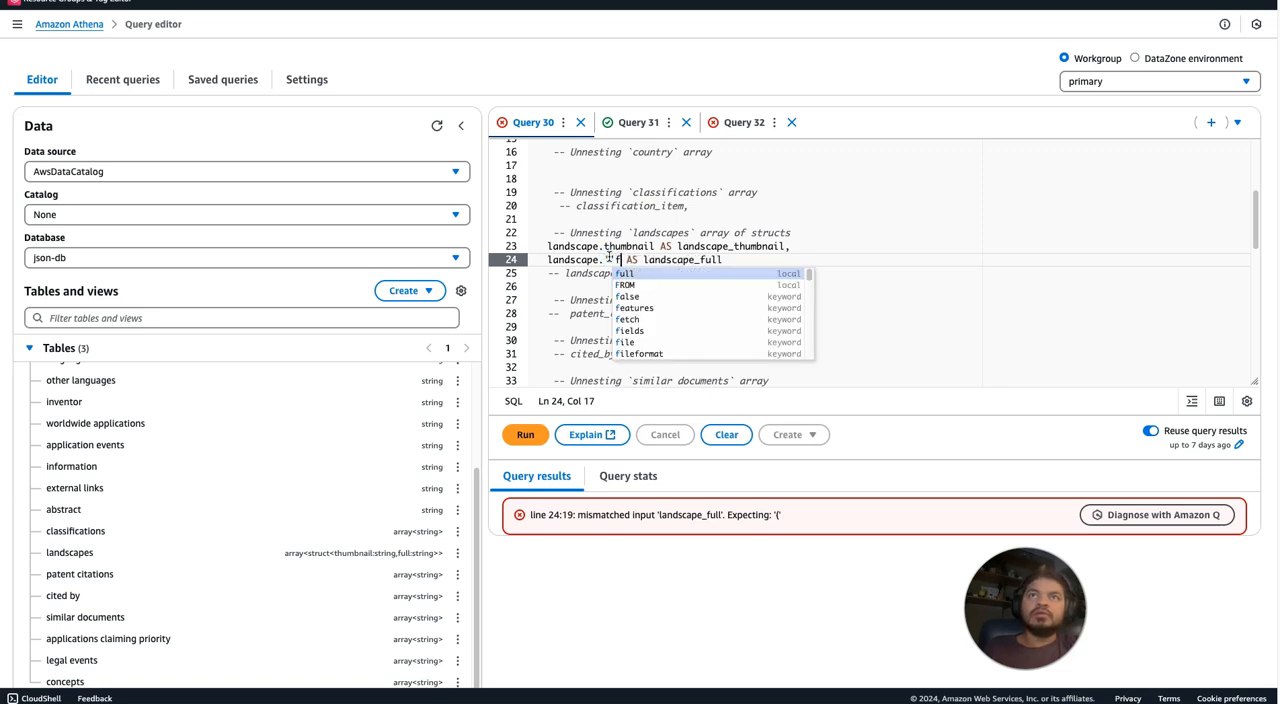
text(ull')
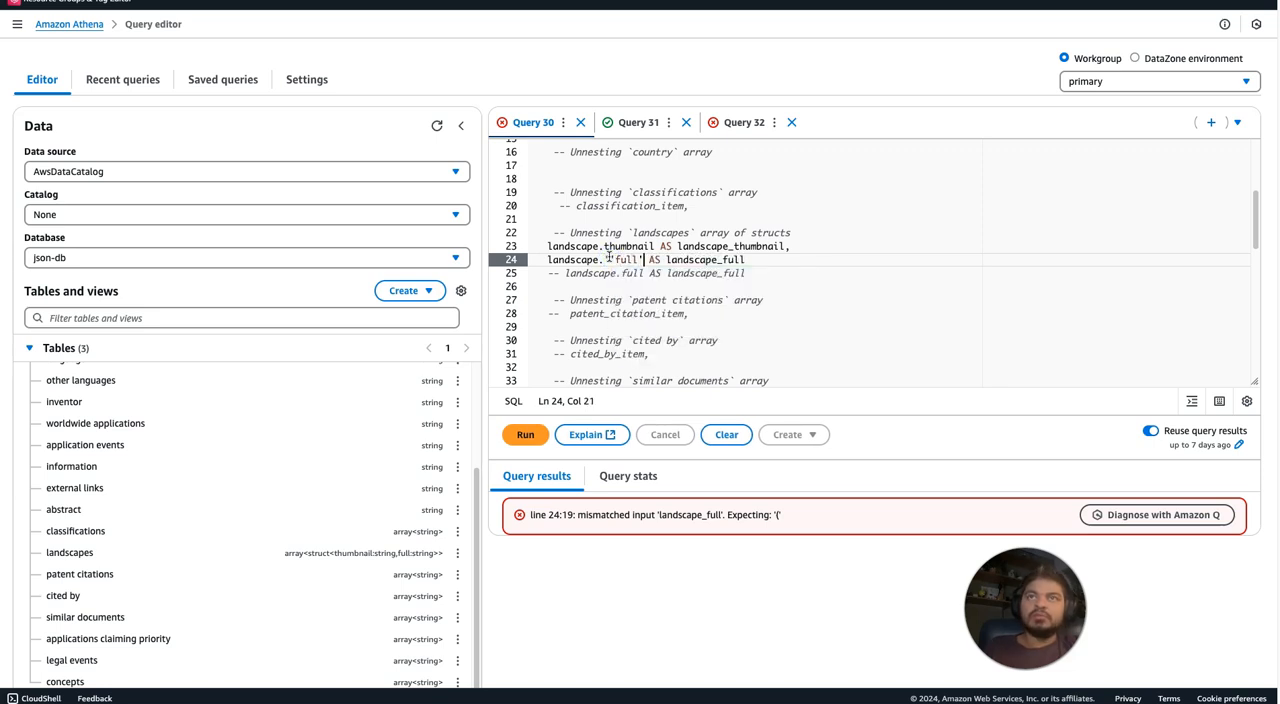
click(831, 264)
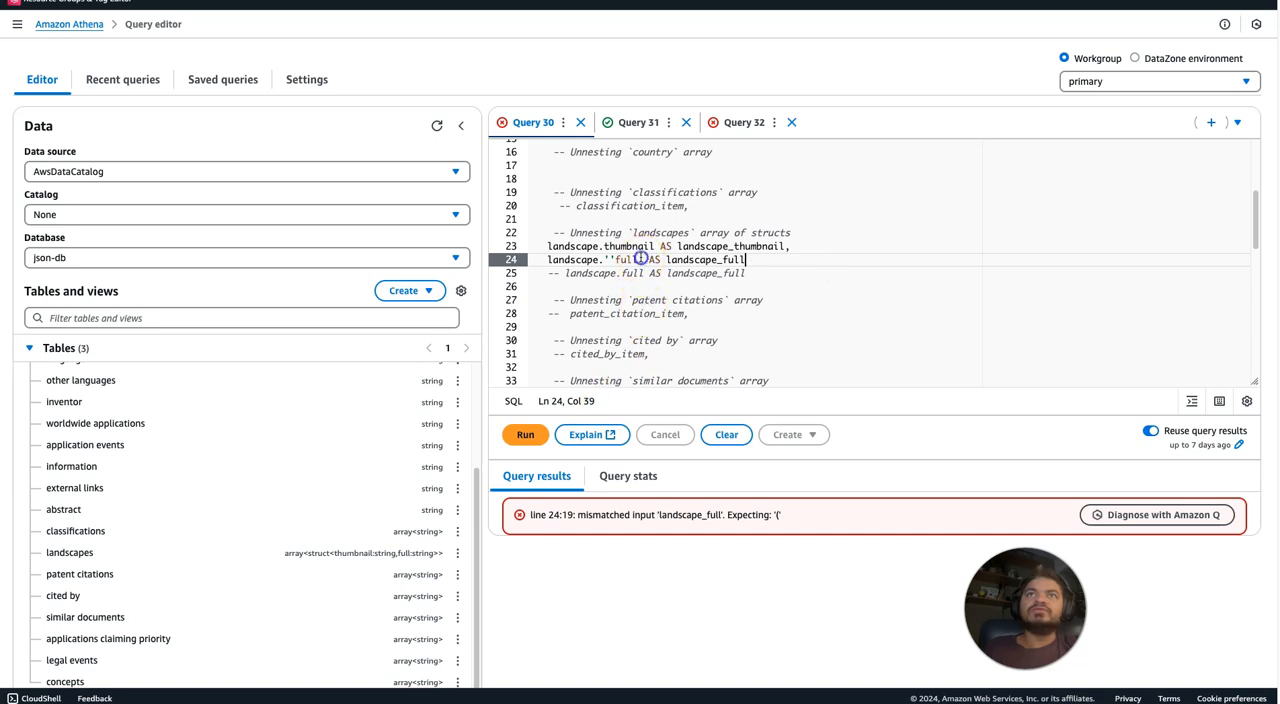
text(')
click(745, 279)
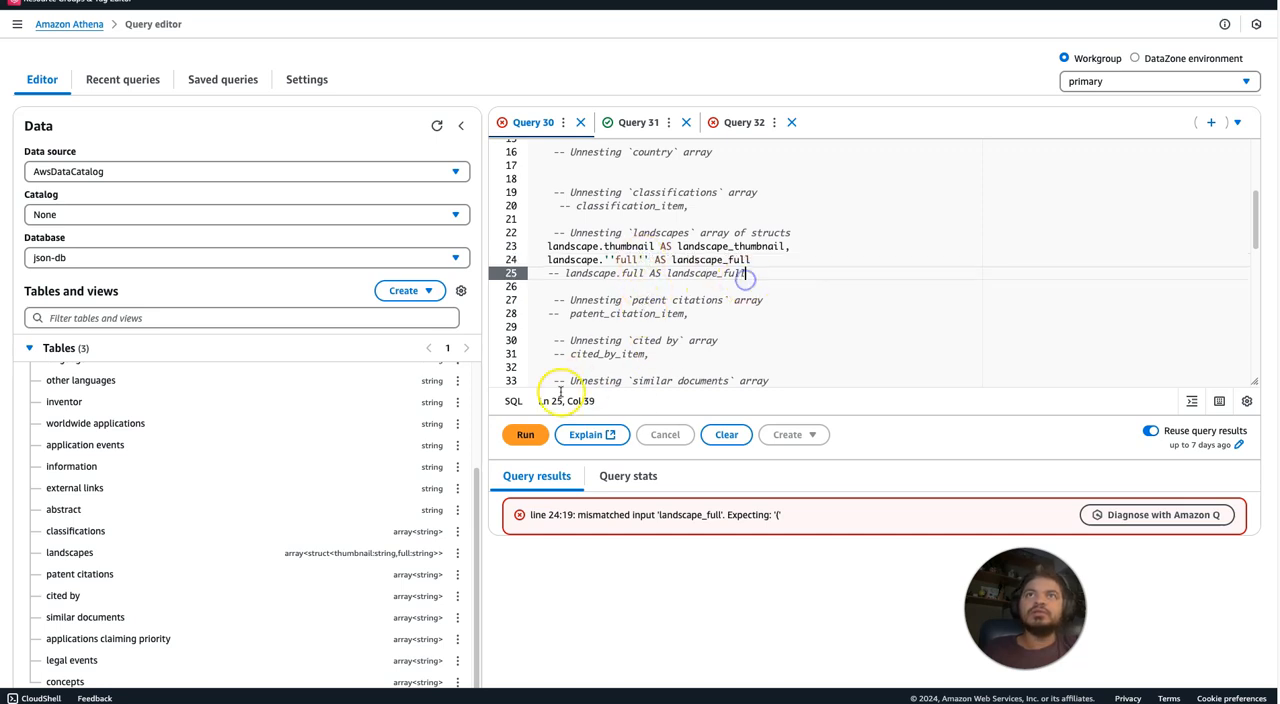
click(525, 435)
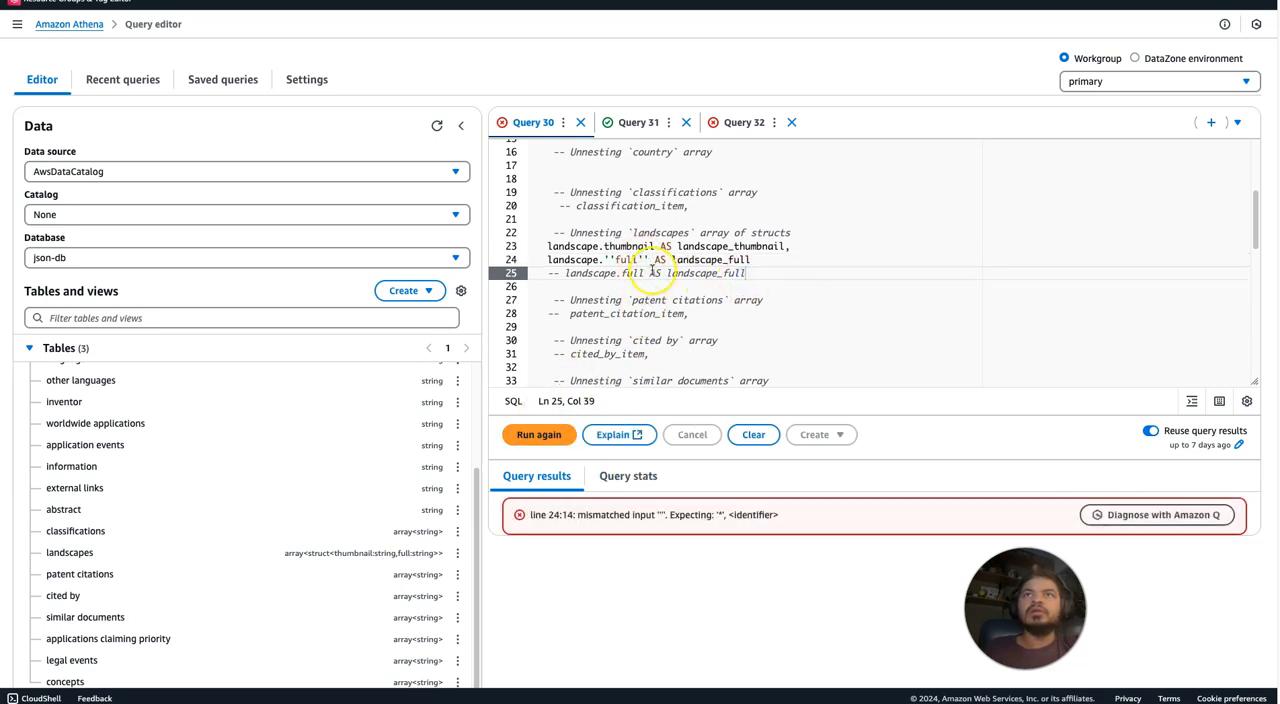
Replace ''full'' with unquoted full in the landscape selection on line 24 of Query 30.
drag(603, 259, 636, 259)
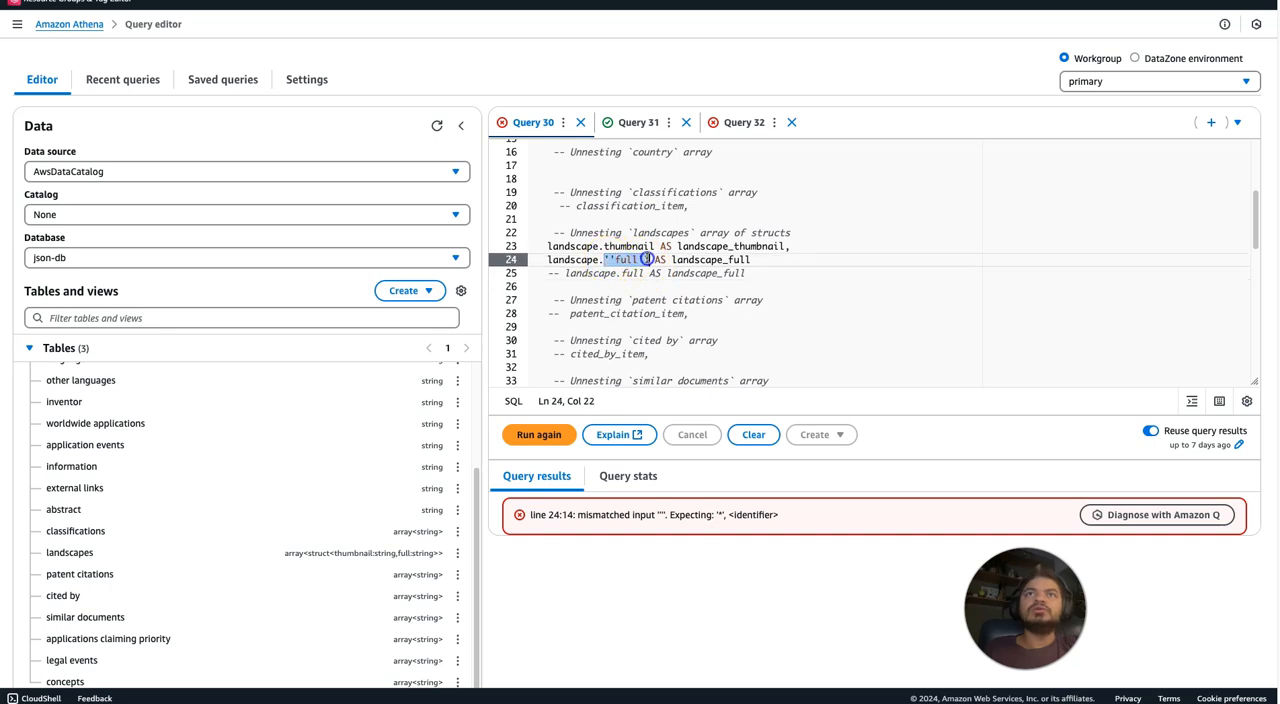
key(BackSpace)
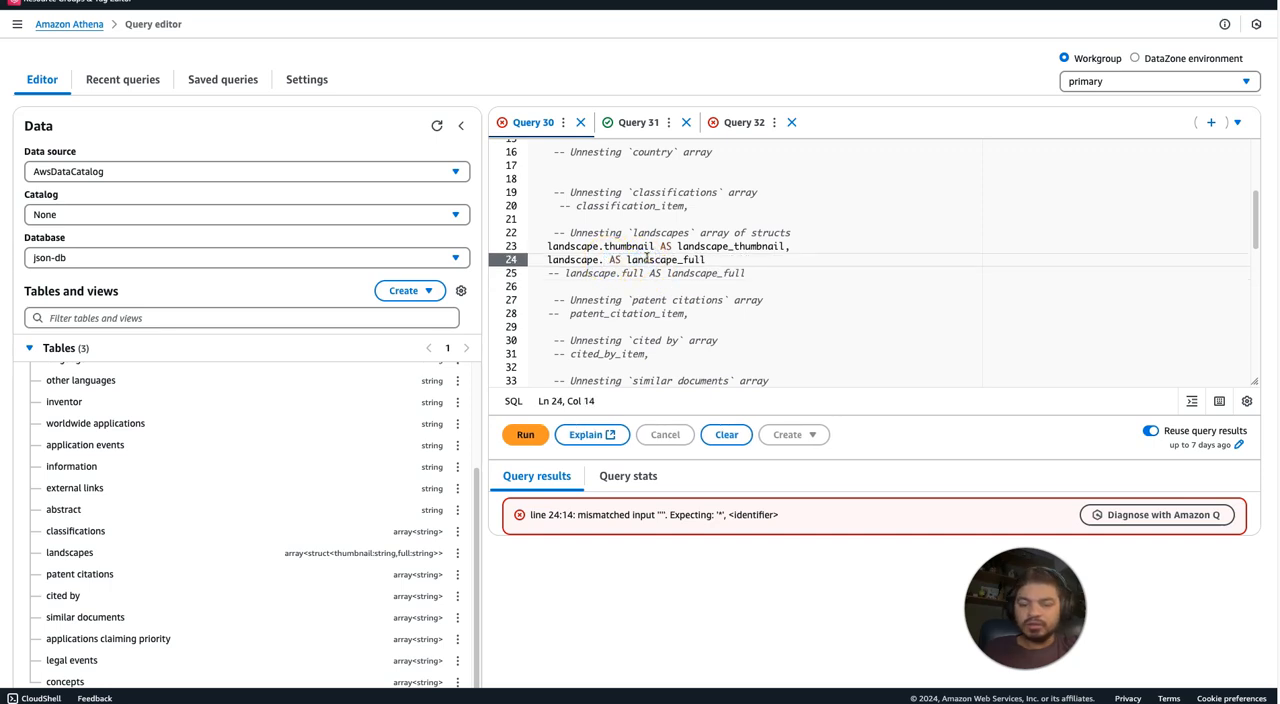
text(full)
click(910, 221)
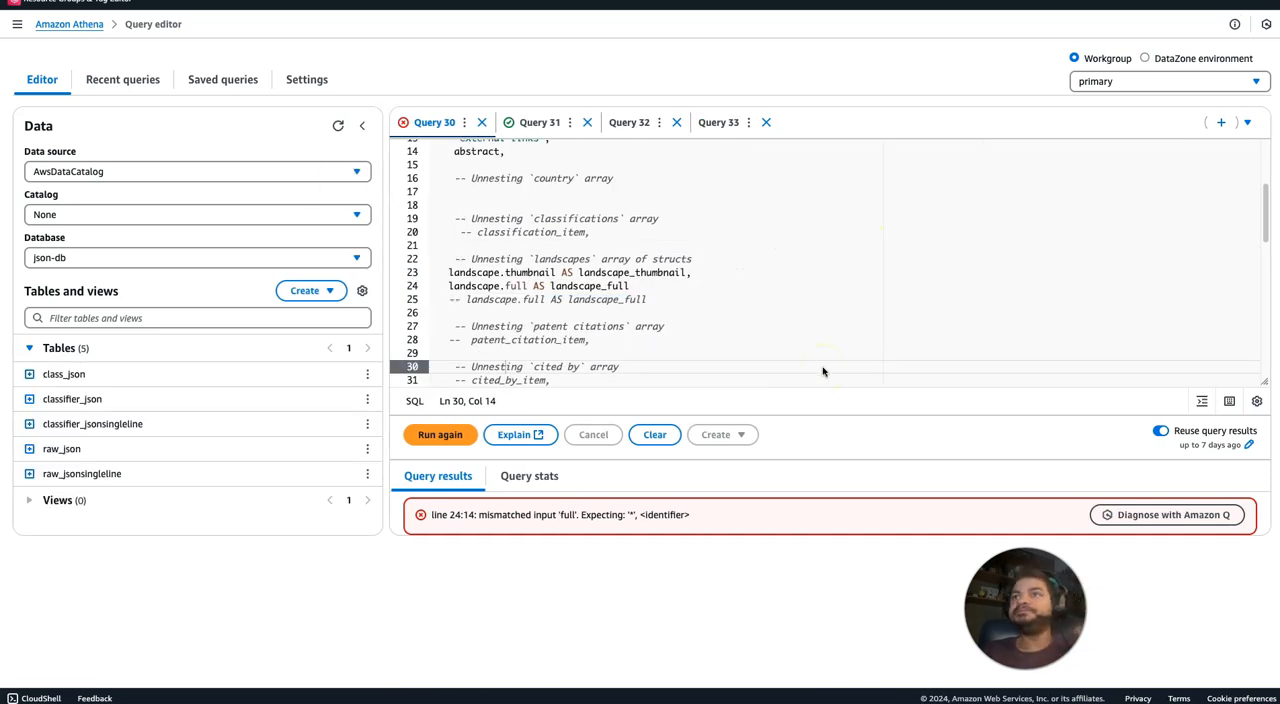
Have Amazon Q diagnose the Query 30 error, read its analysis, and close the diagnosis.
click(1143, 524)
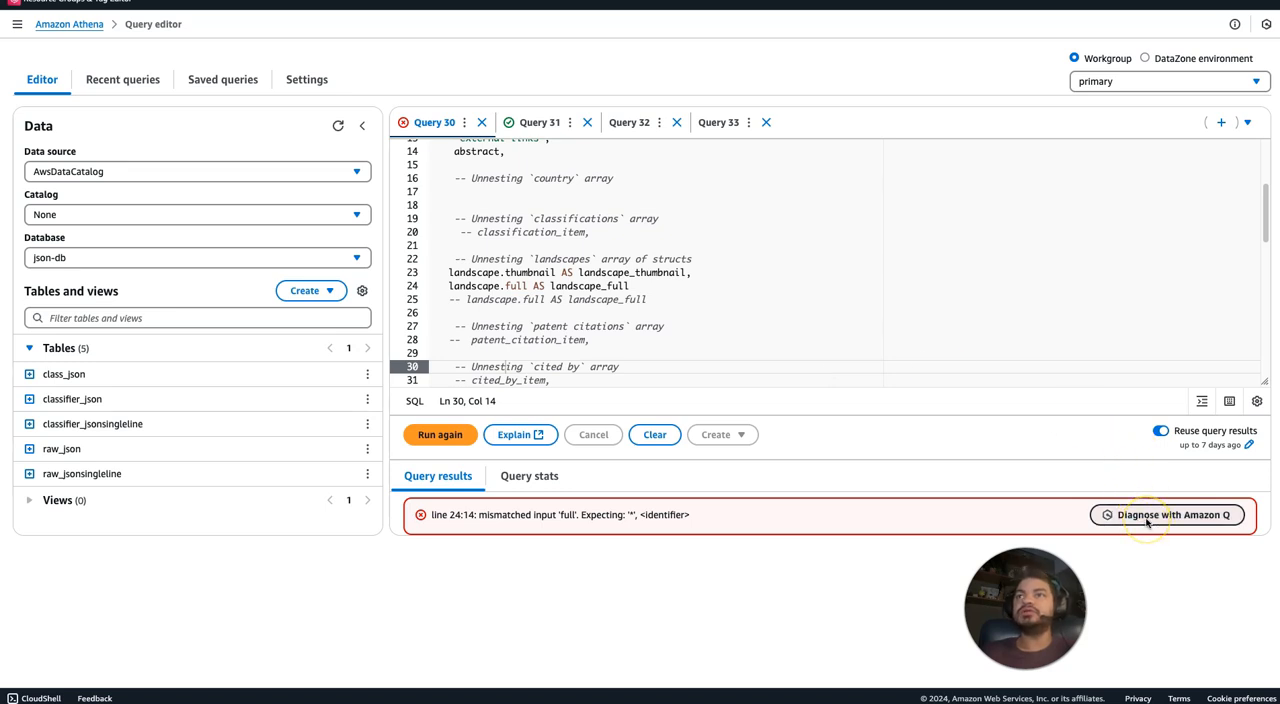
click(1146, 516)
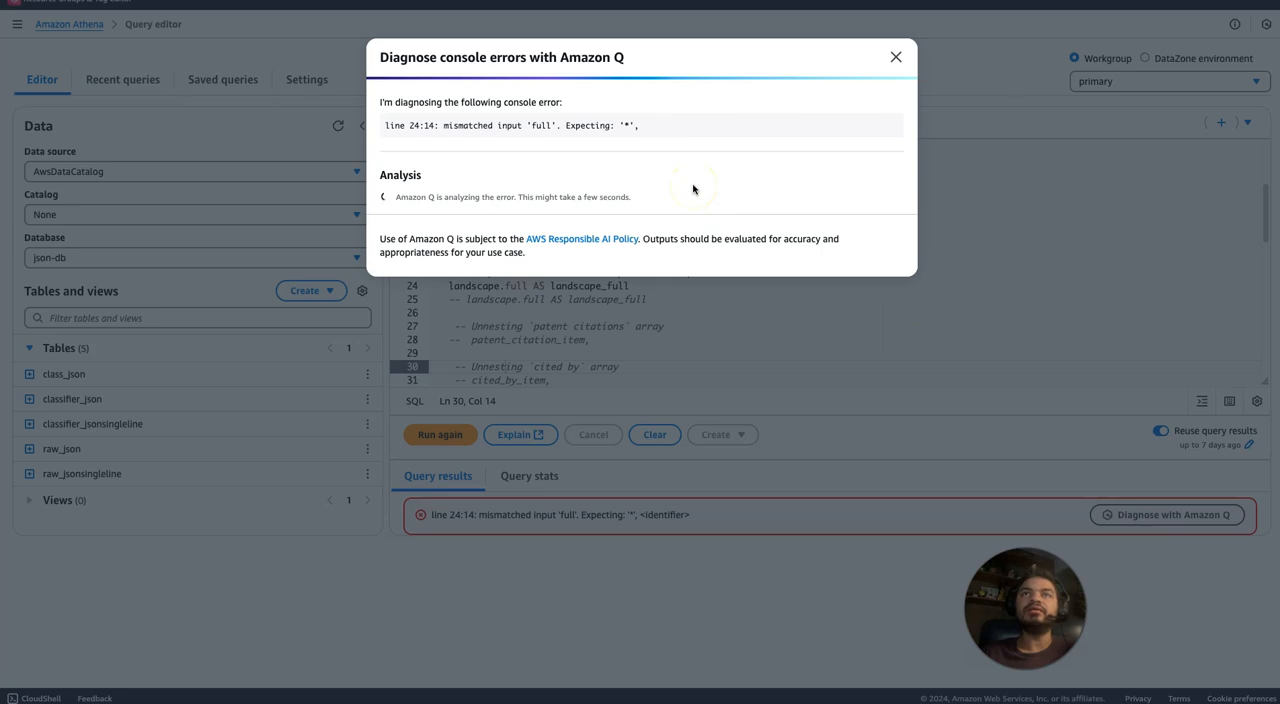
drag(466, 196, 518, 223)
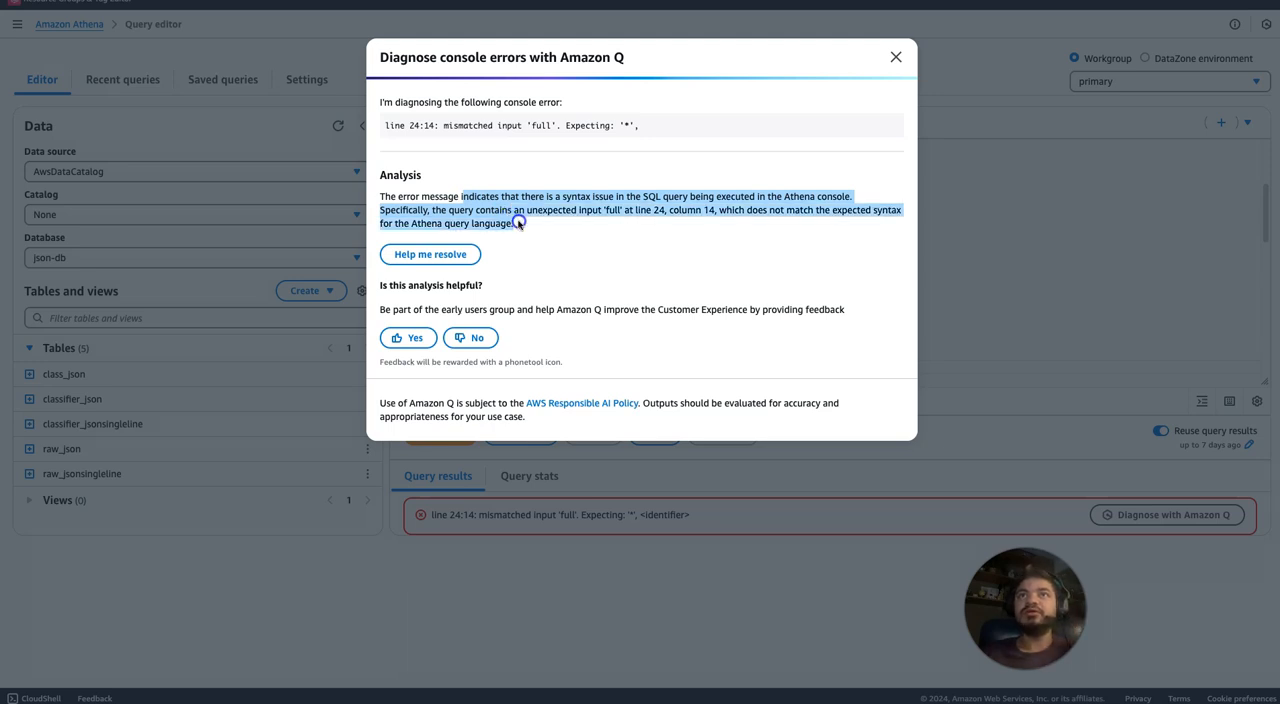
click(664, 203)
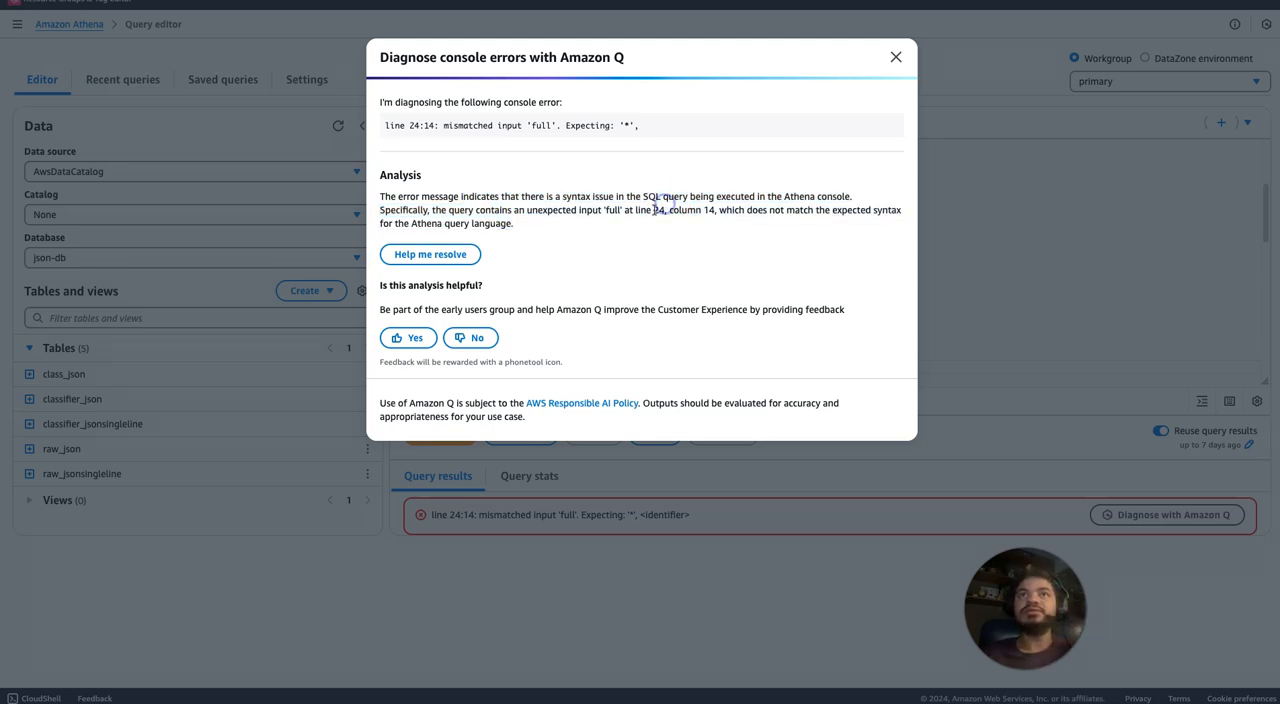
drag(433, 211, 510, 224)
click(571, 210)
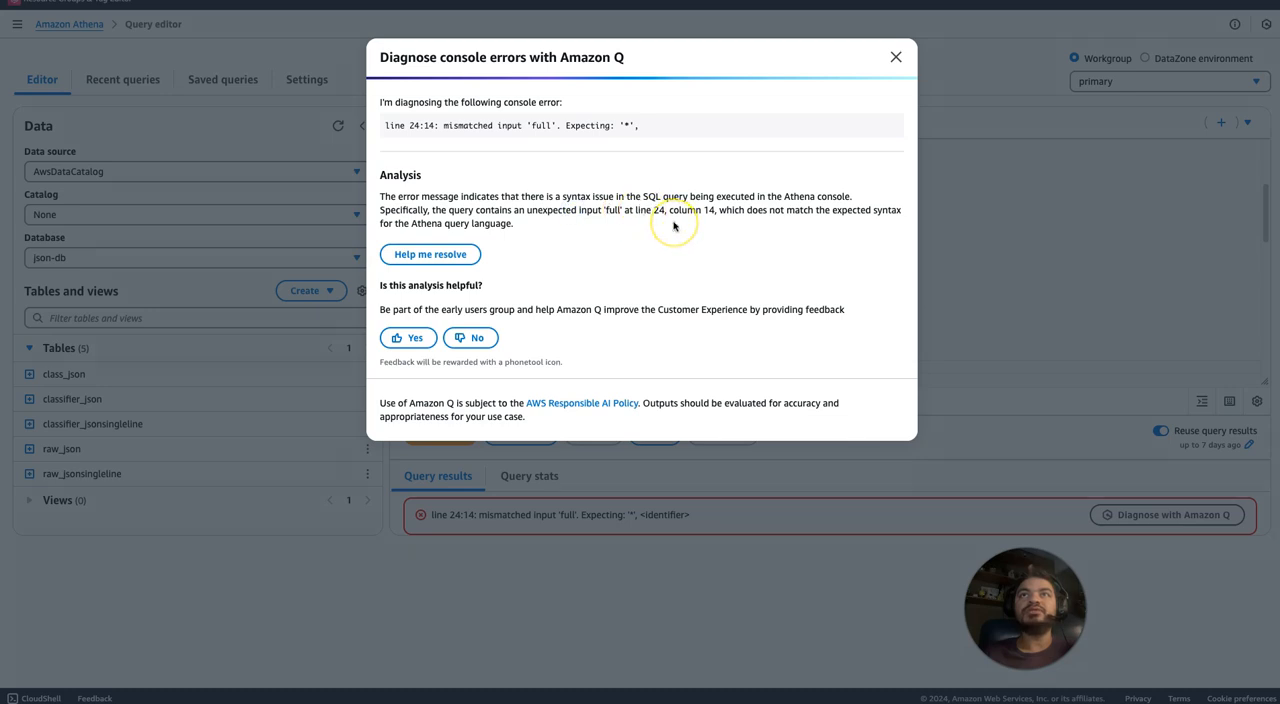
drag(443, 220, 482, 218)
click(400, 290)
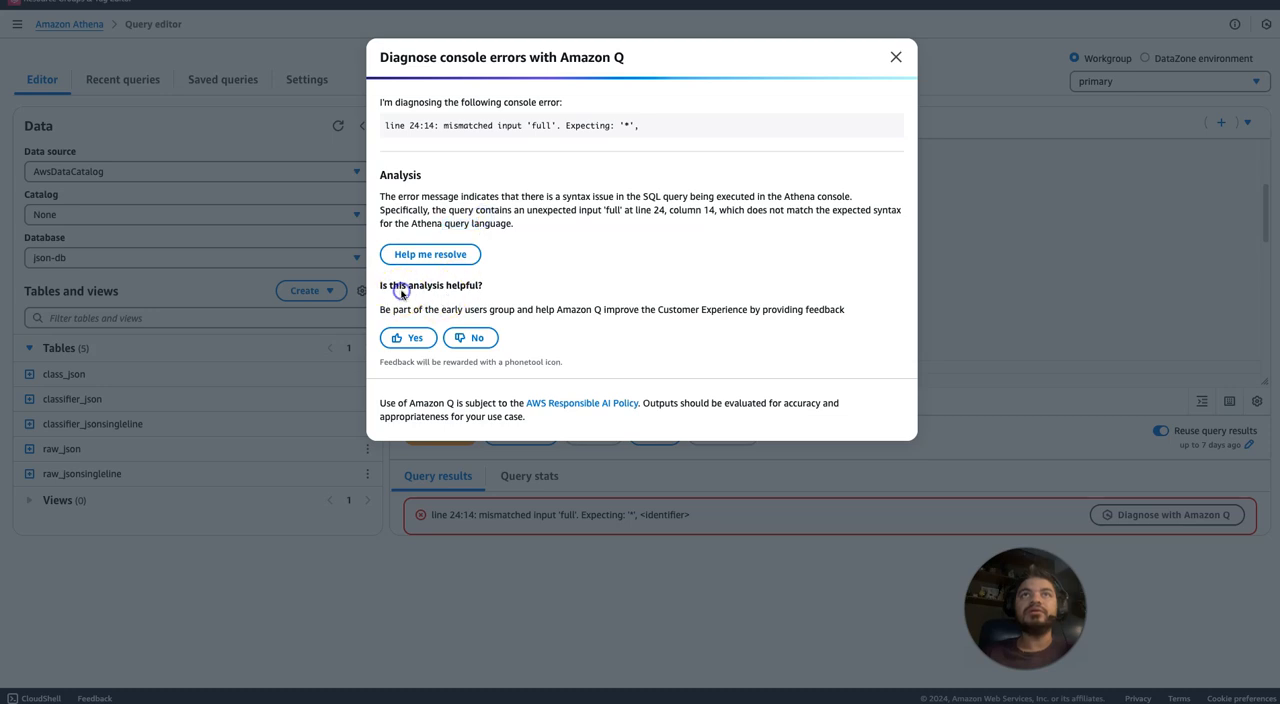
drag(421, 196, 423, 217)
click(535, 197)
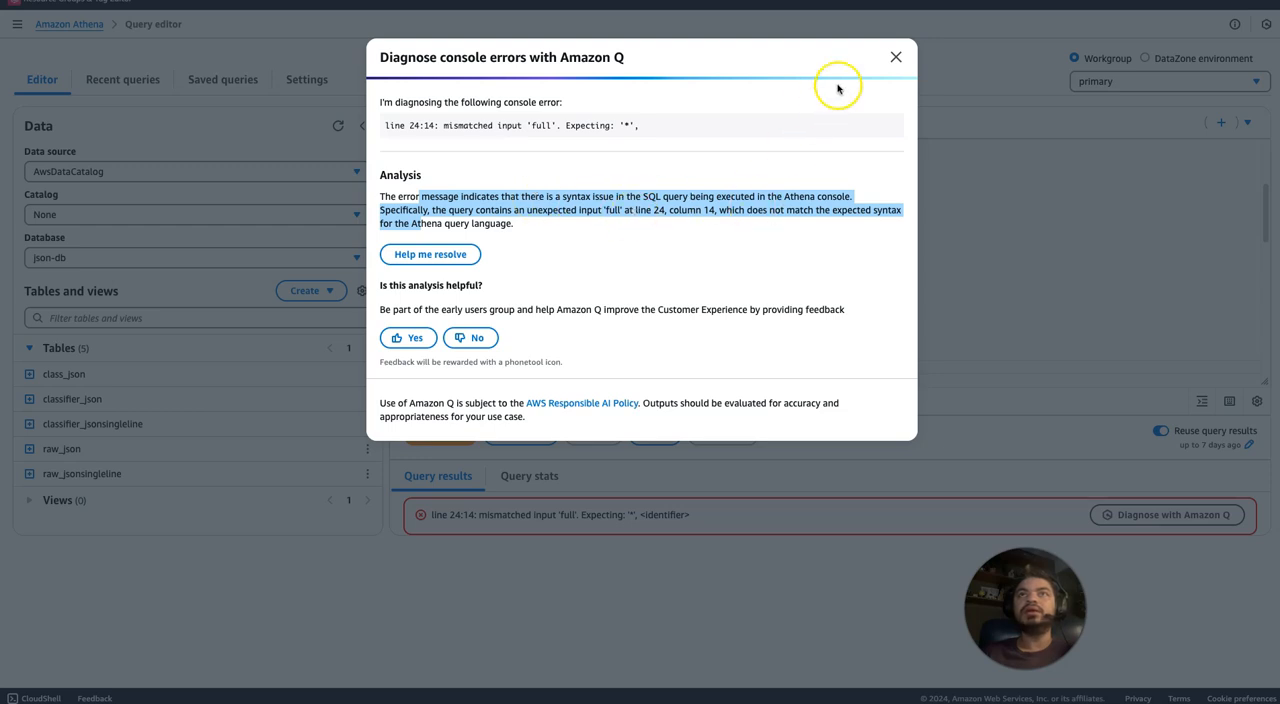
click(895, 58)
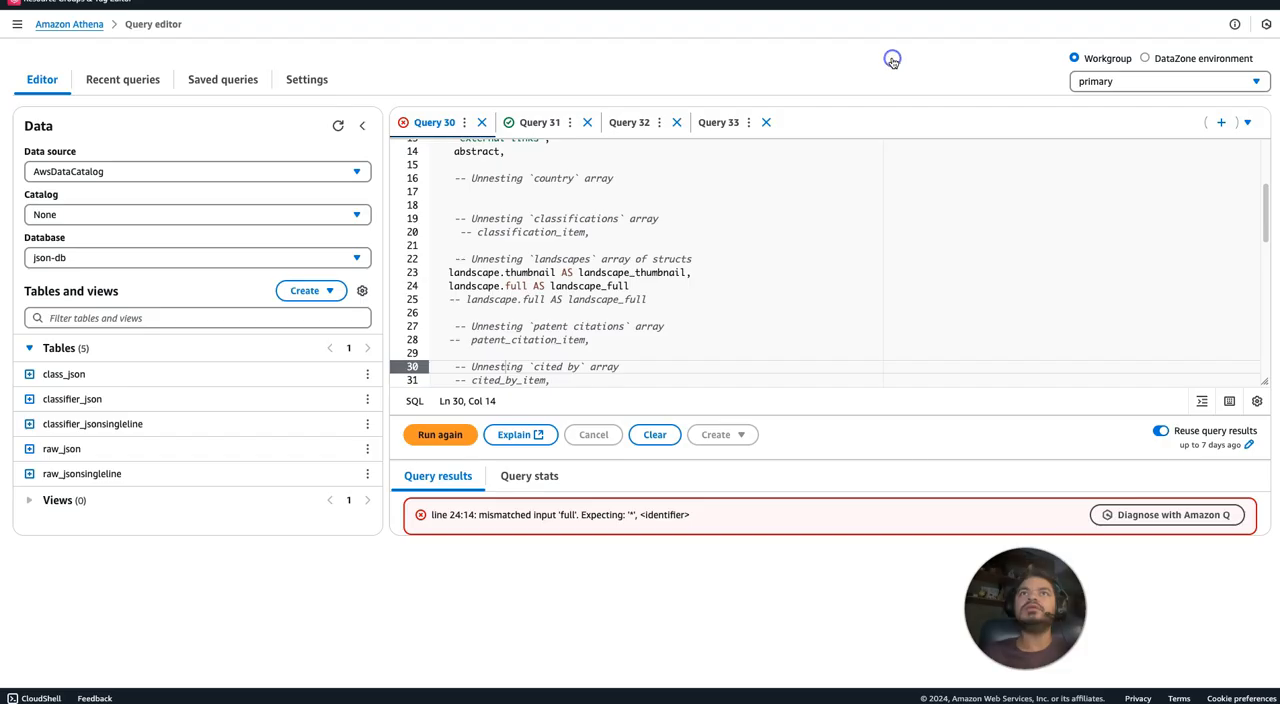
Enclose full in double quotes in the landscape.full selection on line 24 and run Query 30.
click(504, 285)
text(")
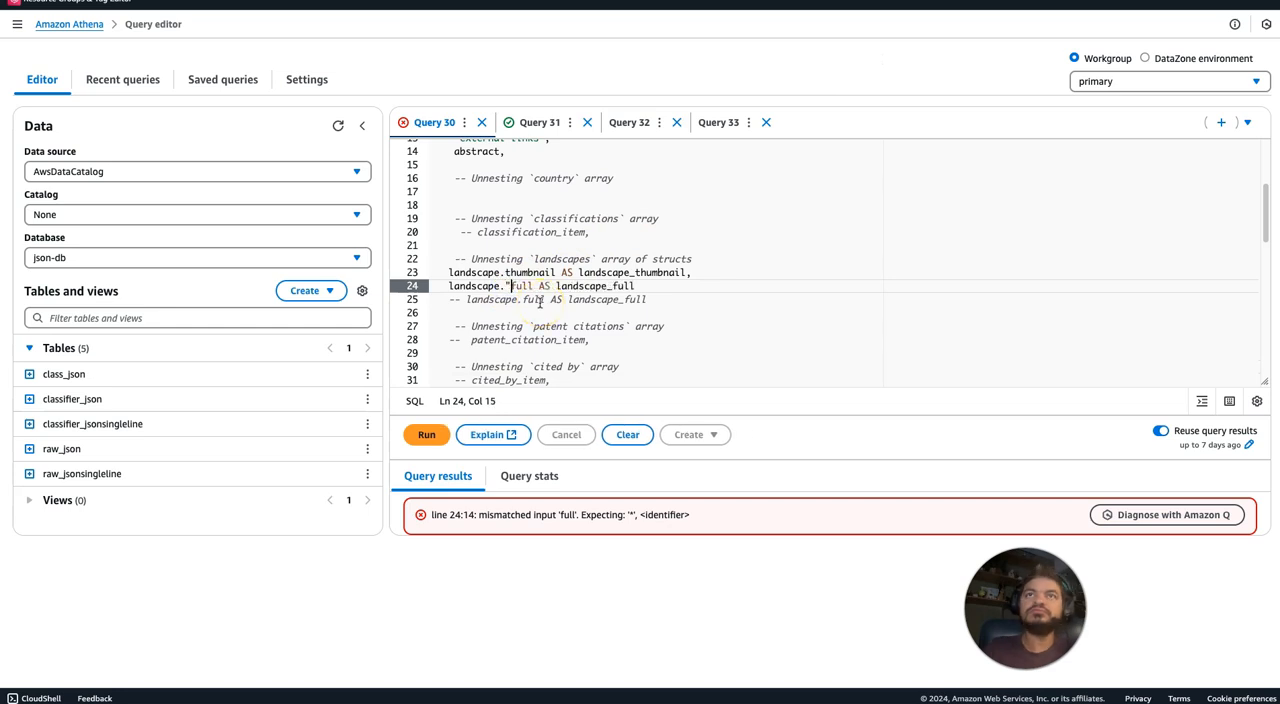
click(533, 286)
text(")
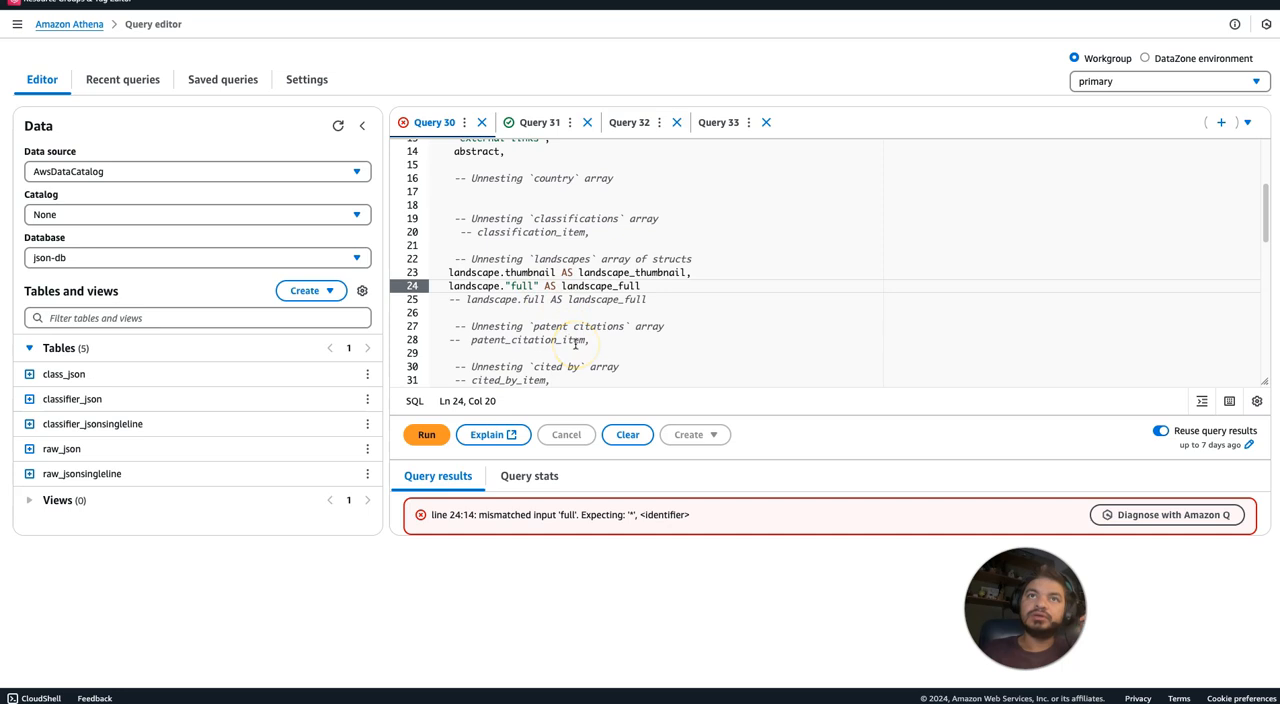
click(430, 440)
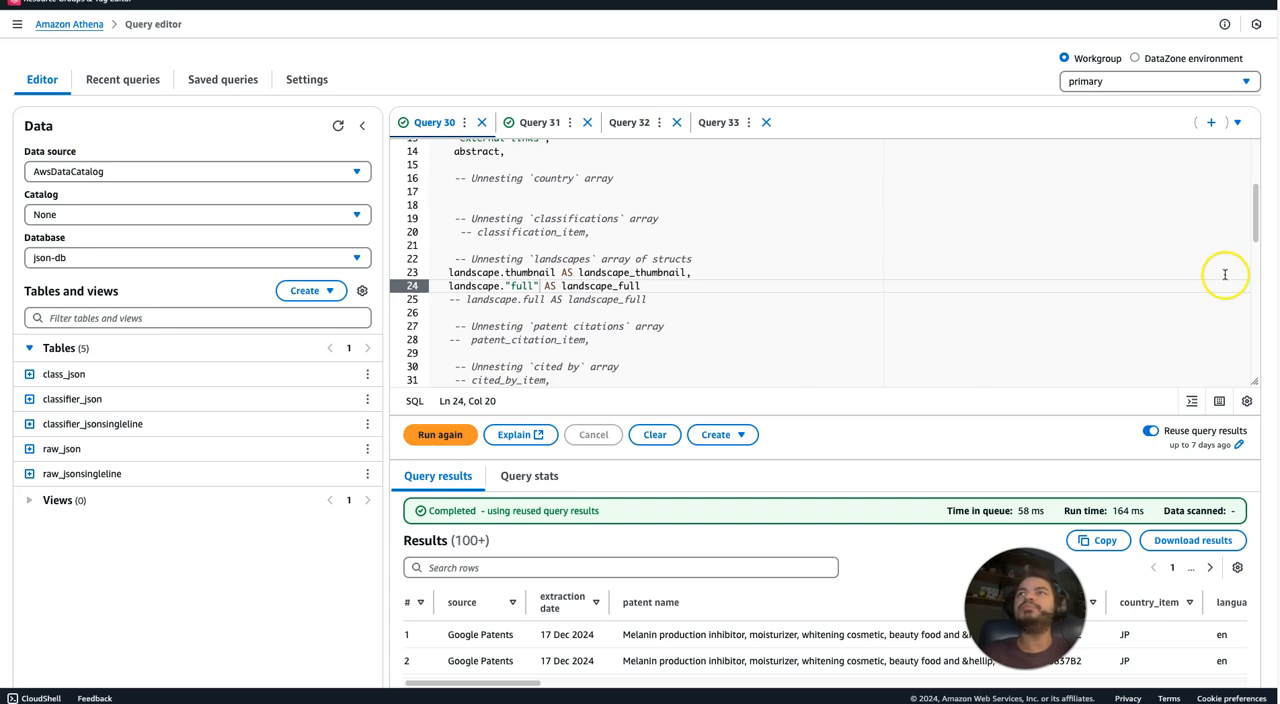
Review the quoted "full" selection on line 24 and examine the landscape_full column in the query results.
mouse_move(1255, 217)
mouse_down()
mouse_move(1257, 239)
mouse_move(1255, 225)
mouse_up()
click(509, 263)
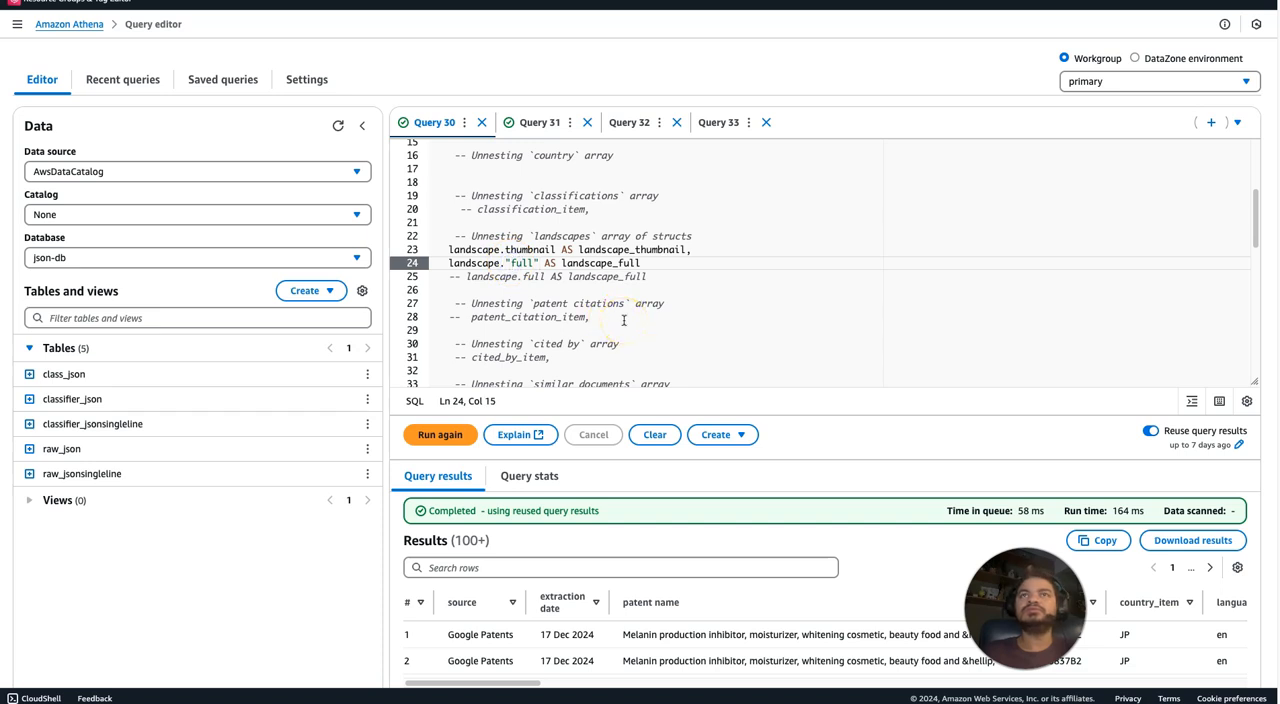
drag(528, 683, 1250, 662)
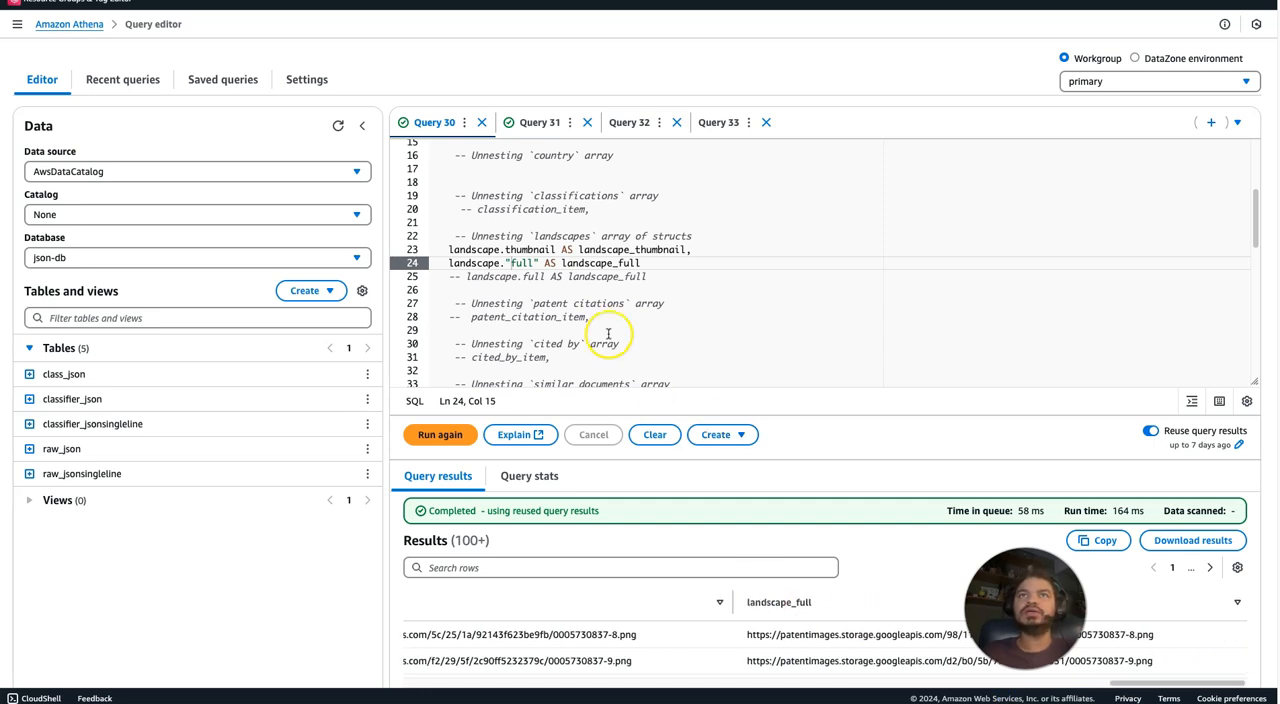
Remove the double quotes around full on line 24 and rerun Query 30.
double_click(522, 263)
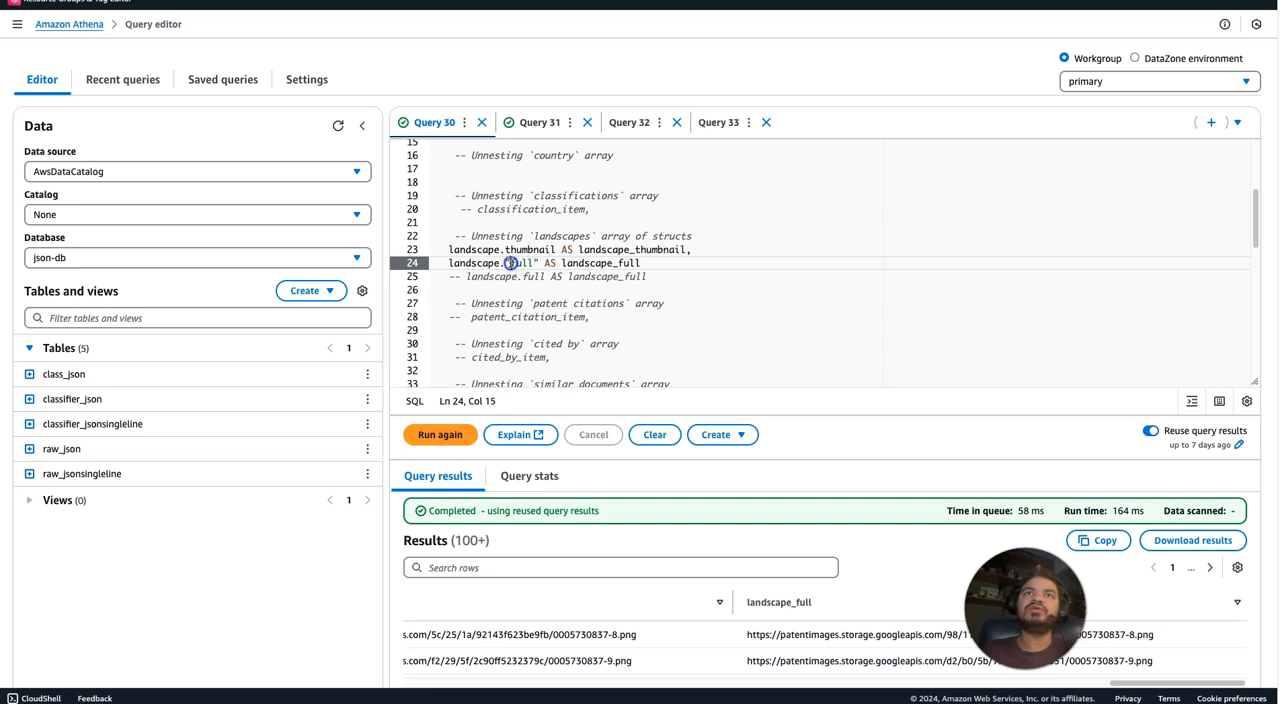
key(BackSpace)
click(533, 263)
key(BackSpace)
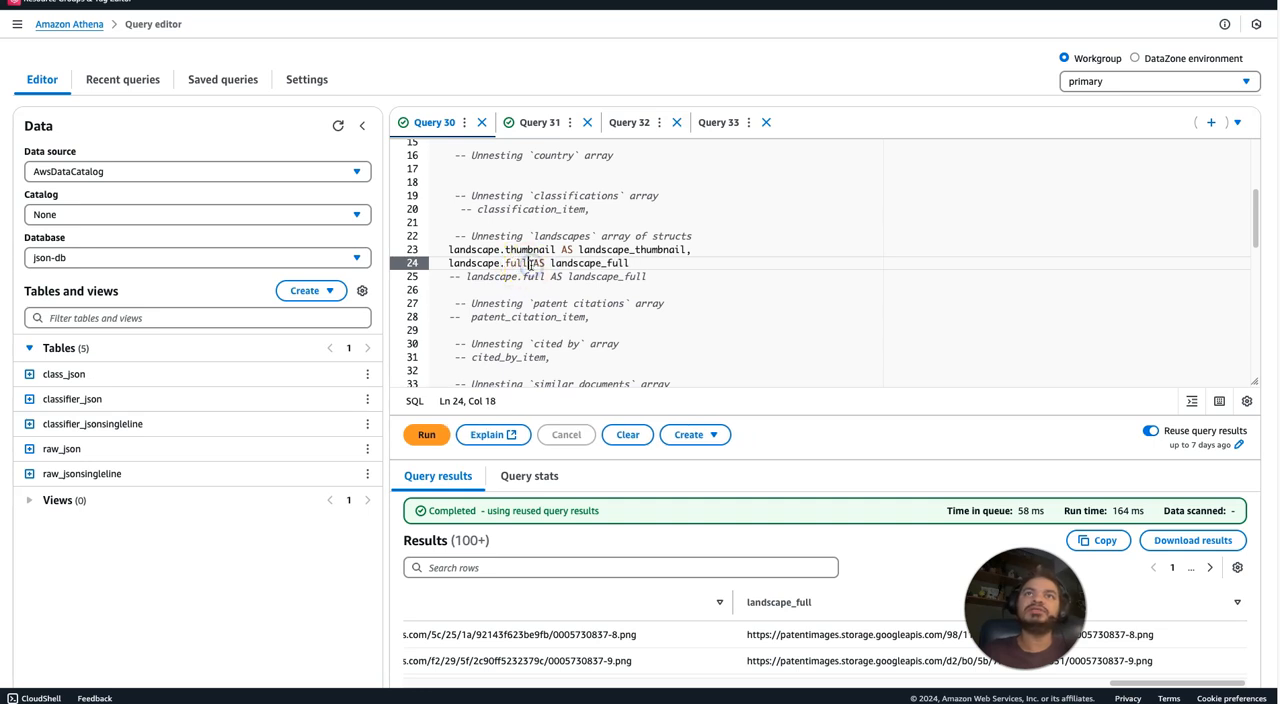
click(428, 436)
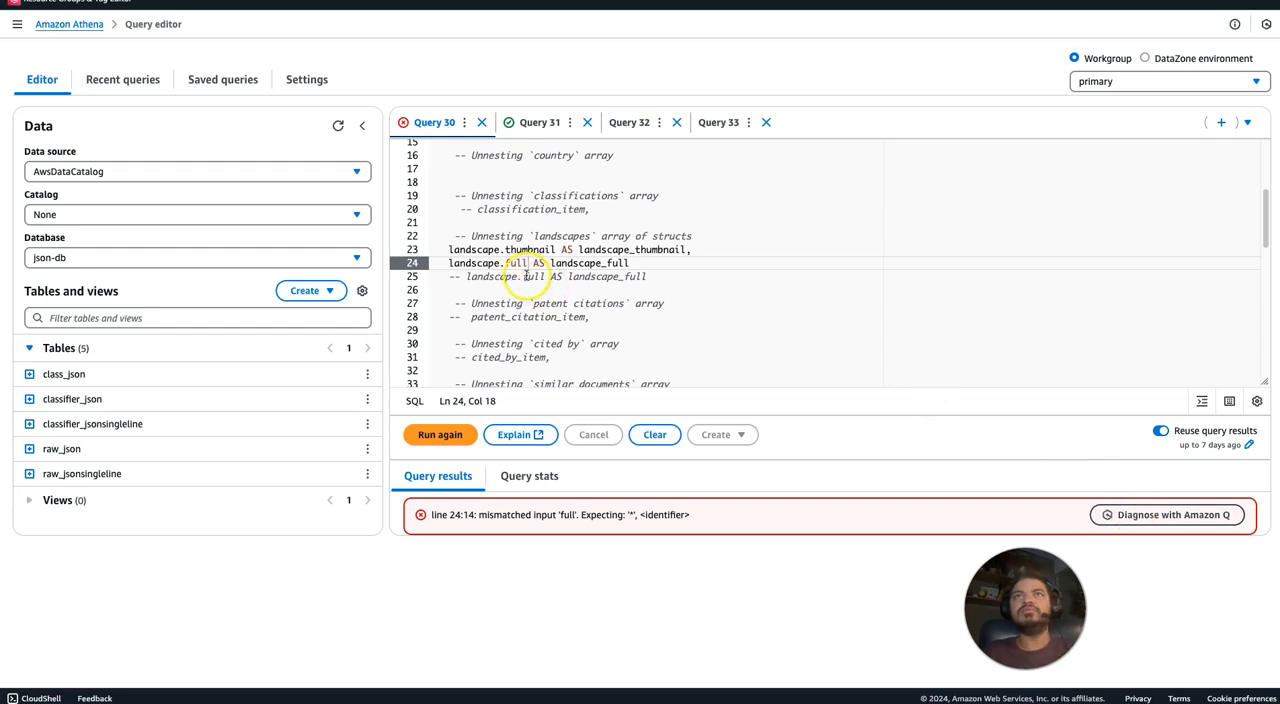
Have Amazon Q diagnose the line 24 error again, request its help resolving it, and read the suggested resolution steps.
click(1150, 515)
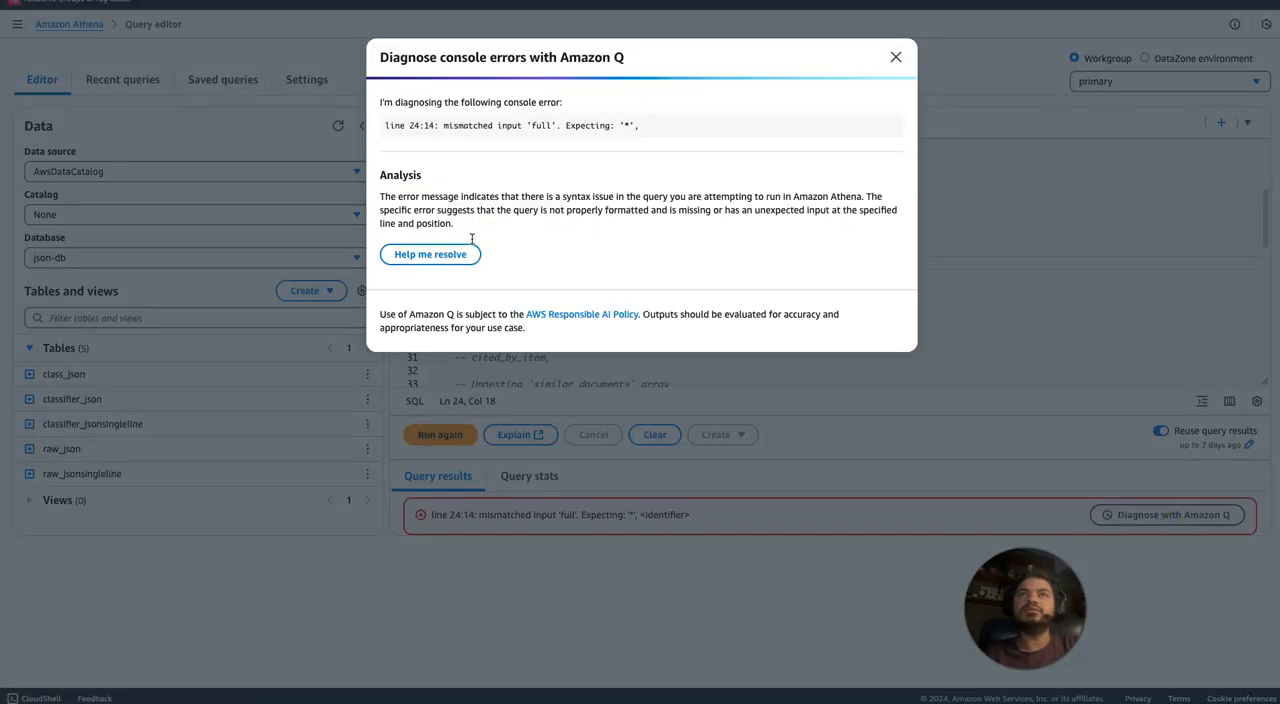
click(455, 256)
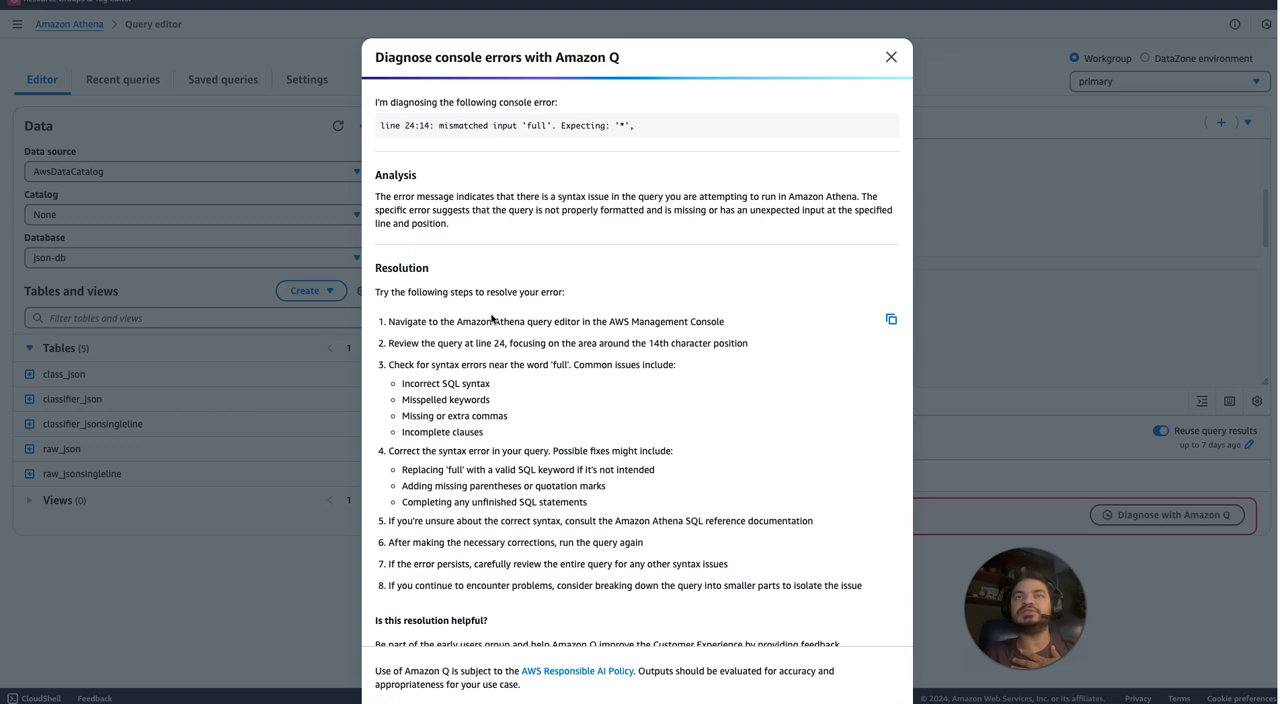
drag(510, 385, 603, 586)
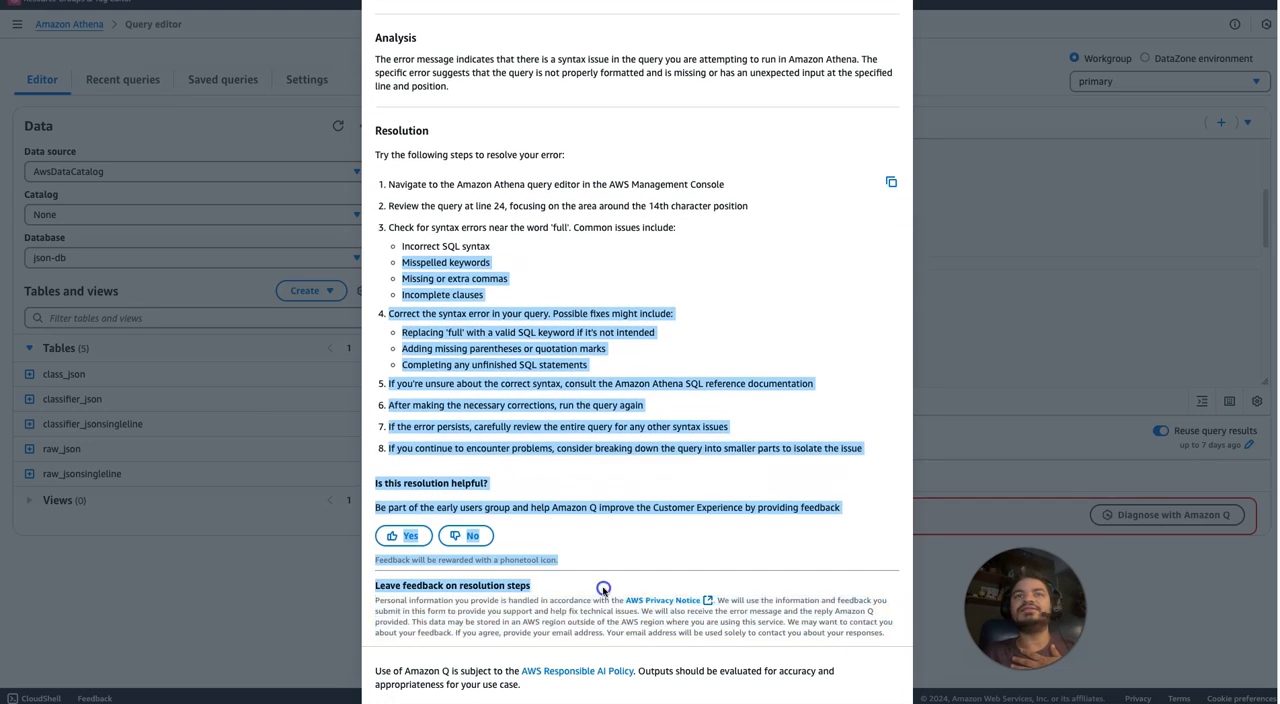
click(601, 537)
Rate the suggested resolution as not helpful and select "Recommendation does not work" as the feedback reason.
click(466, 535)
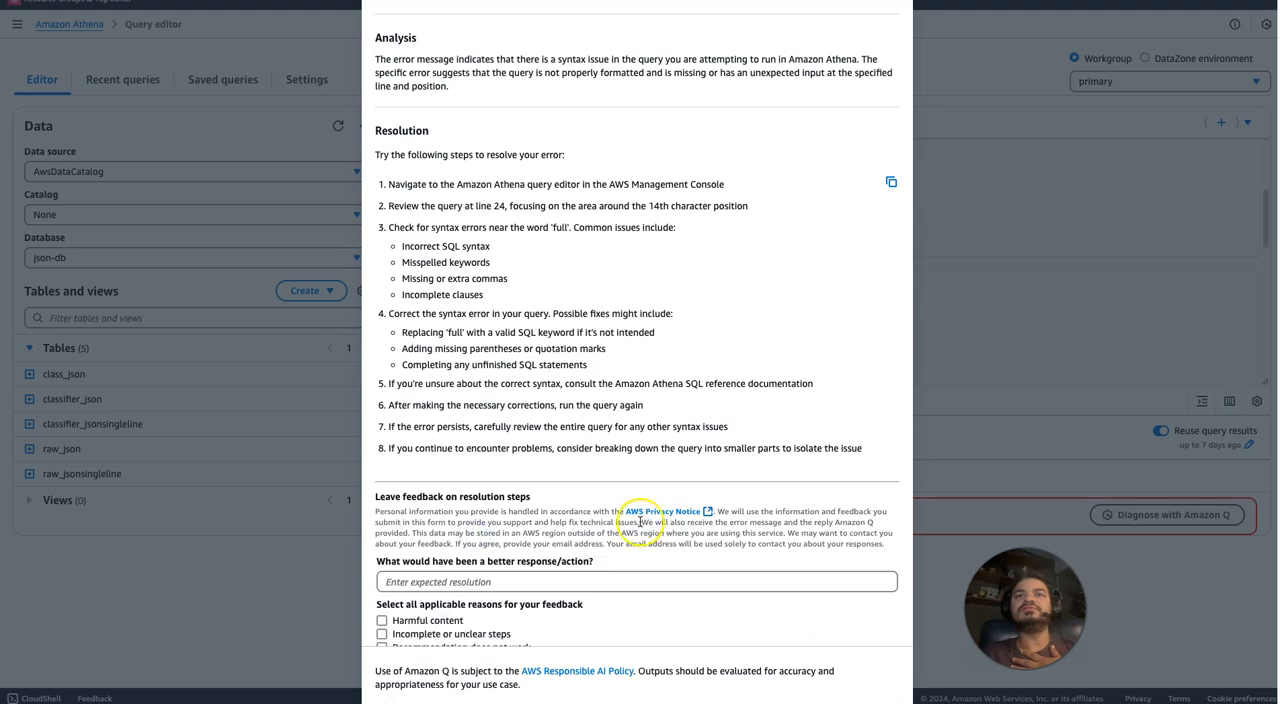
drag(771, 448, 800, 556)
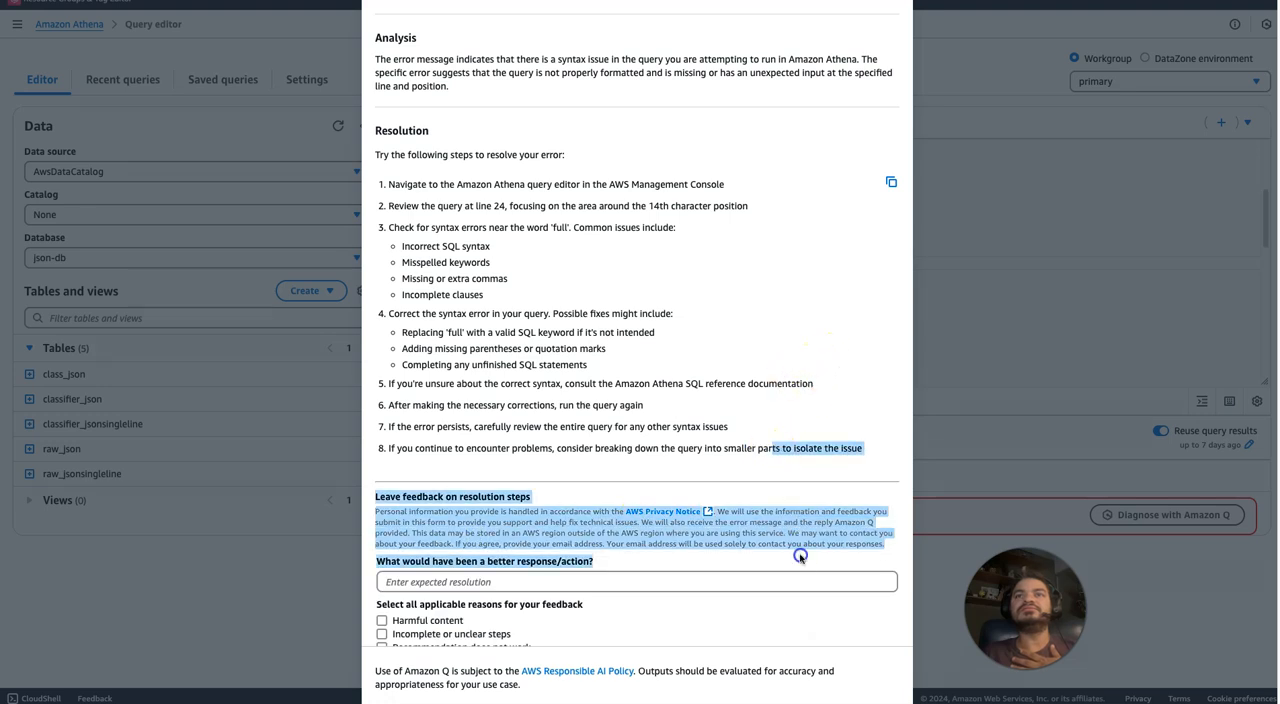
click(643, 513)
scroll(644, 518, down, 1)
scroll(644, 517, down, 5)
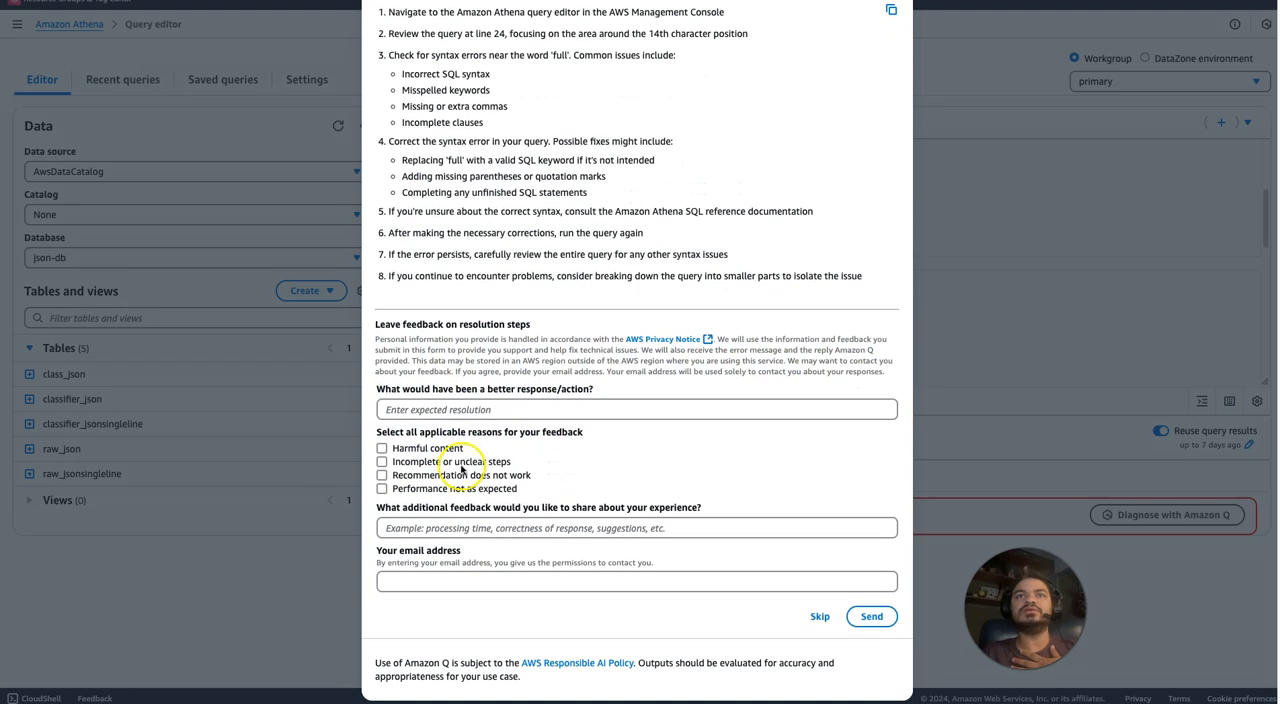
click(381, 476)
Submit the additional feedback 'This is reserved word by athena and we need to provide " " e.g. "full" to solve it.' and close the diagnosis.
click(394, 527)
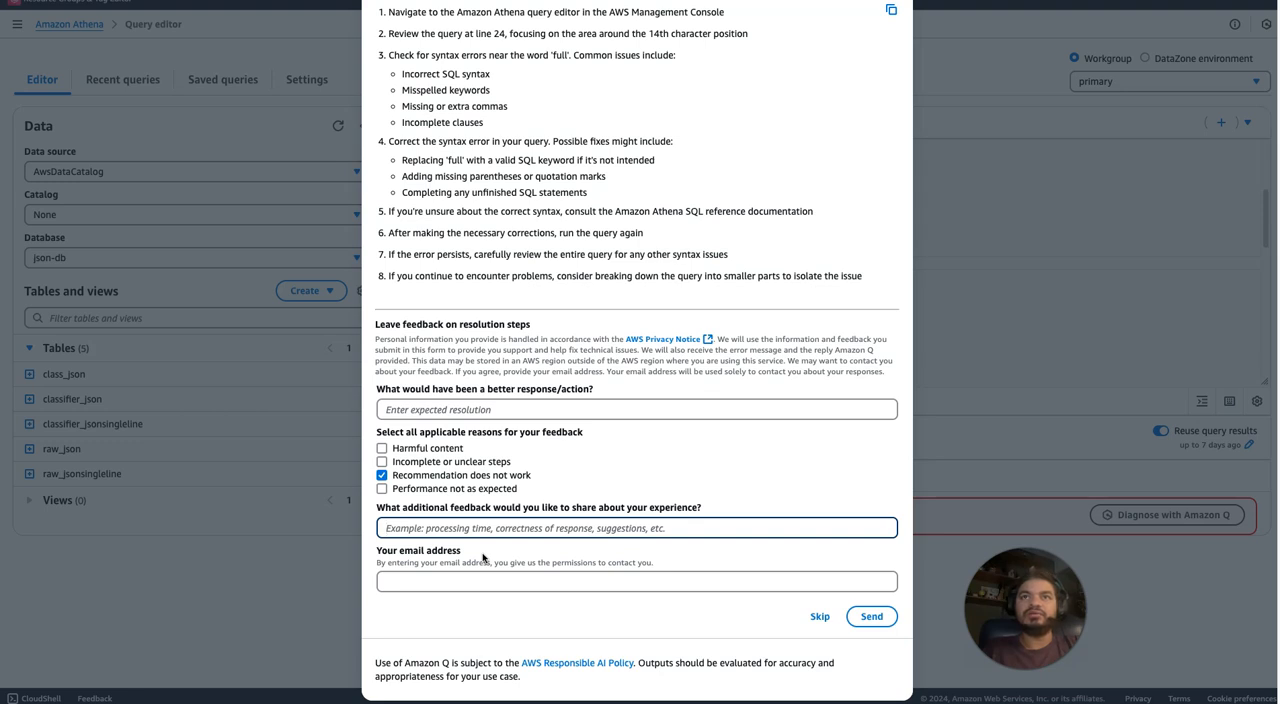
text(I)
key(BackSpace)
text(T)
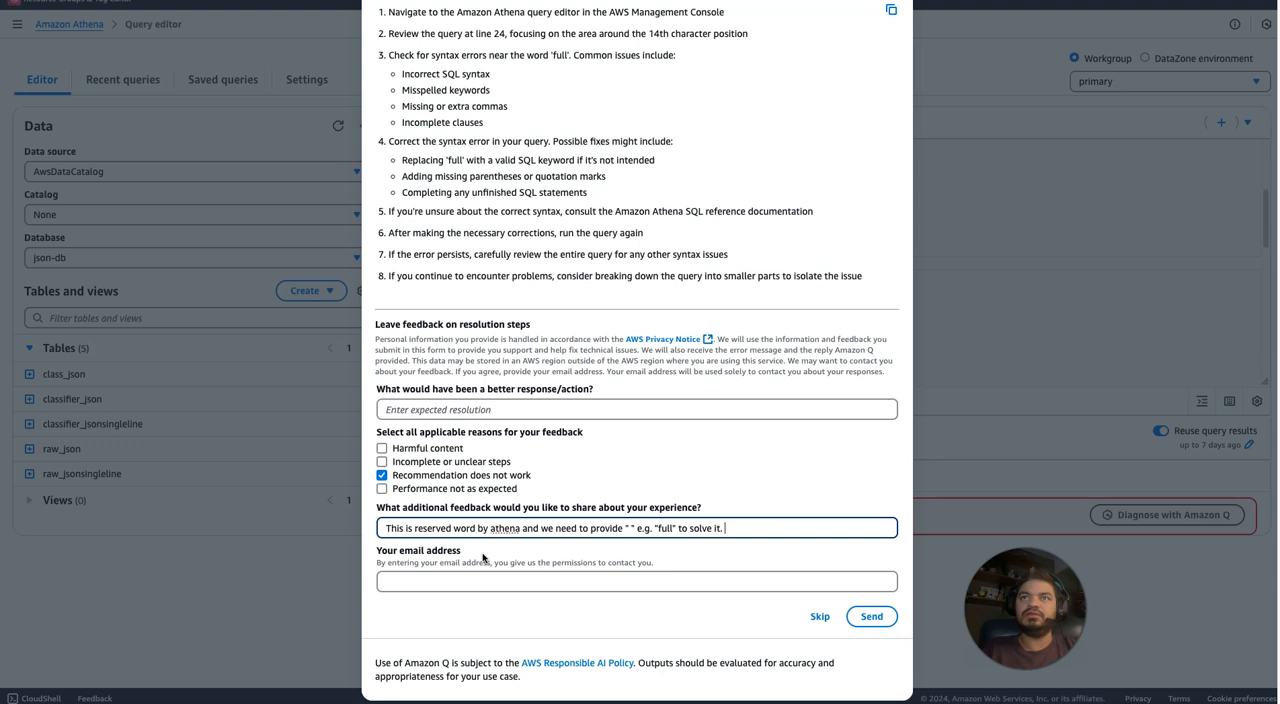
click(871, 616)
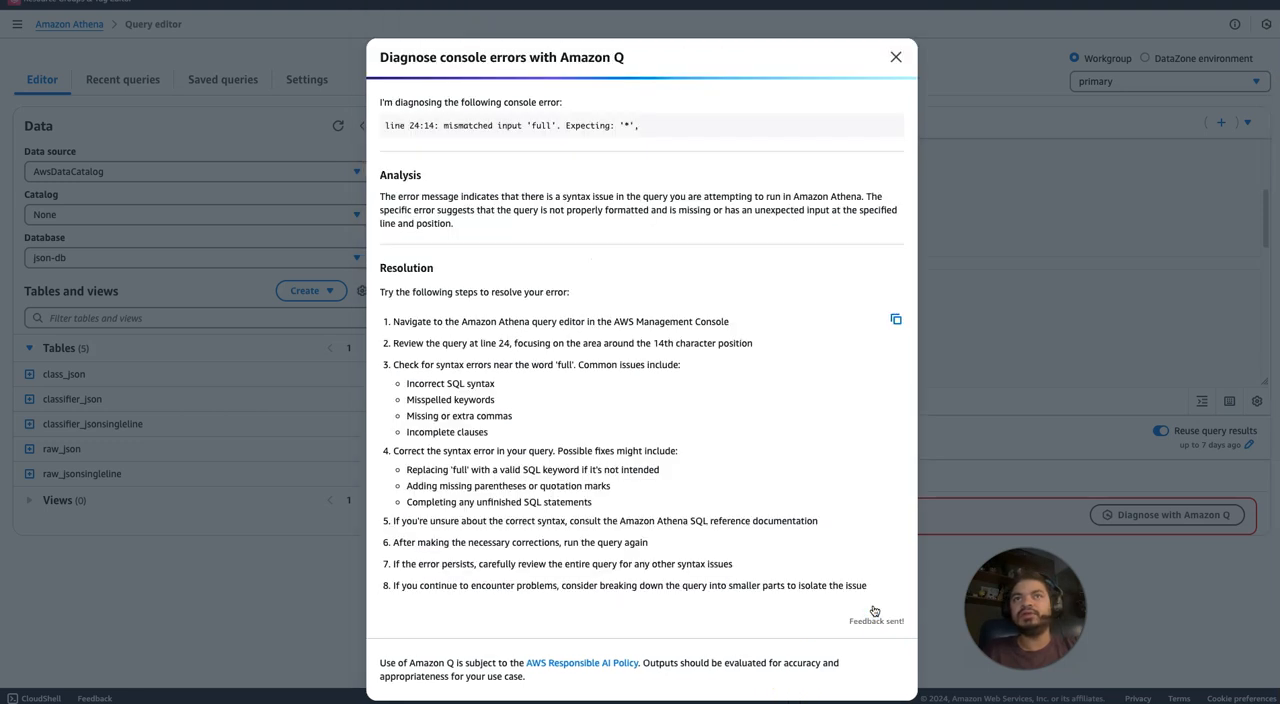
click(896, 57)
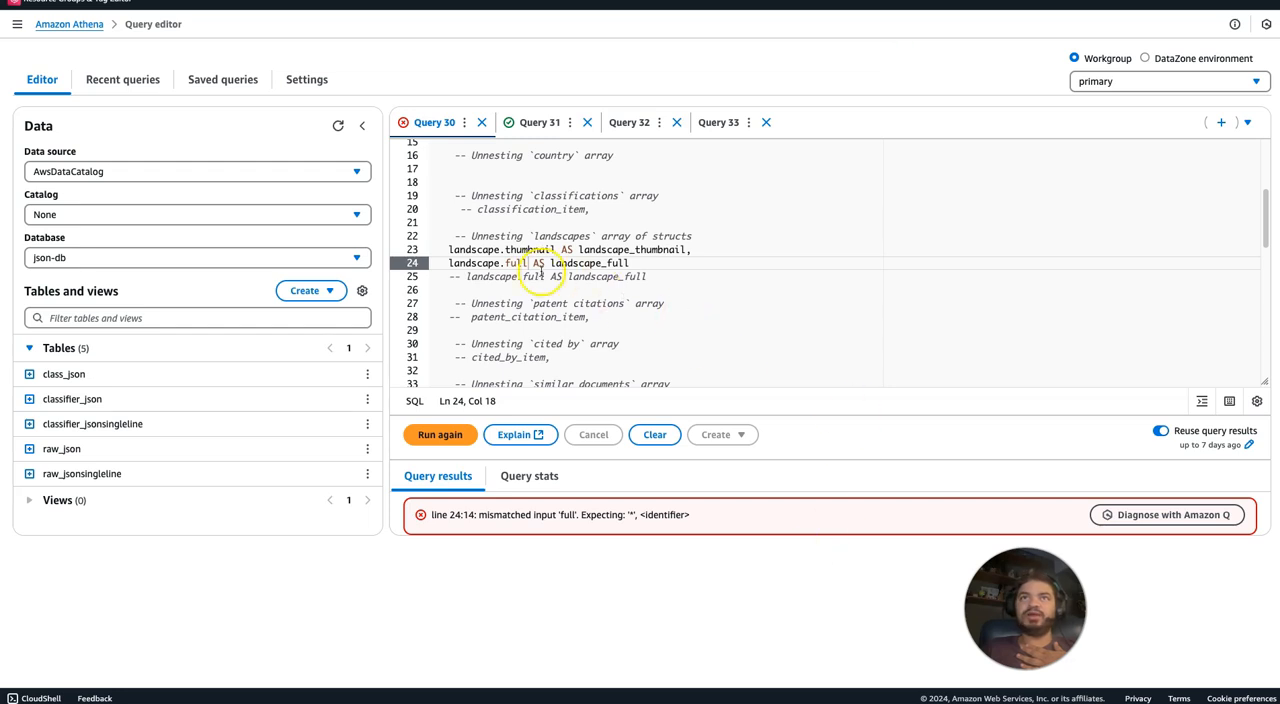
Enclose full in double quotes in the landscape.full expression on line 24 and run Query 30.
click(504, 263)
text(")
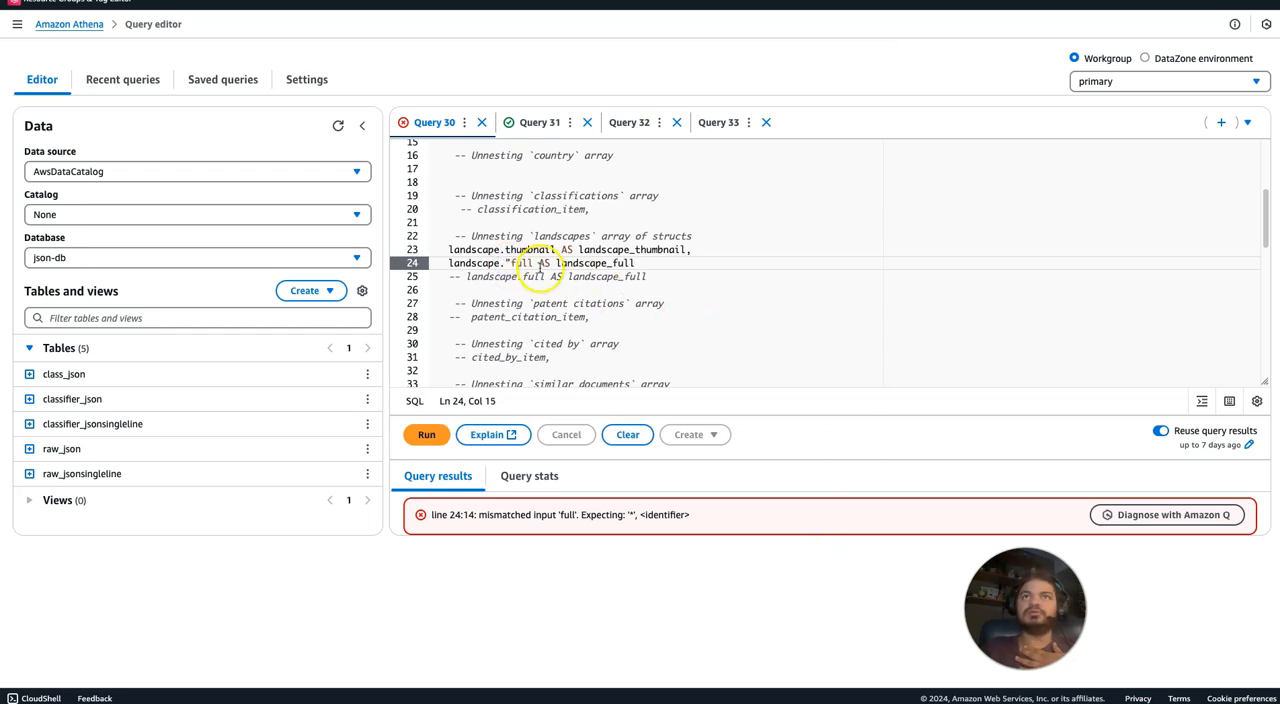
click(530, 263)
text(")
click(436, 437)
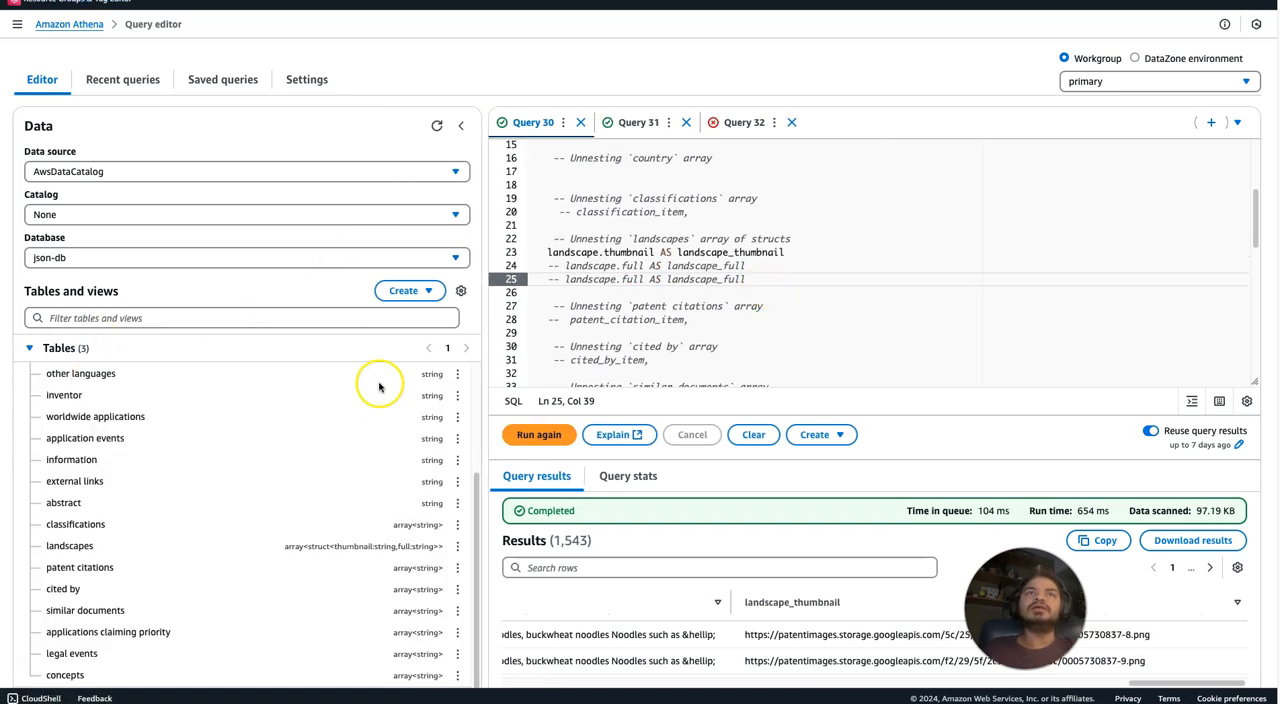
Collapse the classifier_jsonsingleline columns and refresh the json-db data so the tables are listed anew.
scroll(475, 490, up, 10)
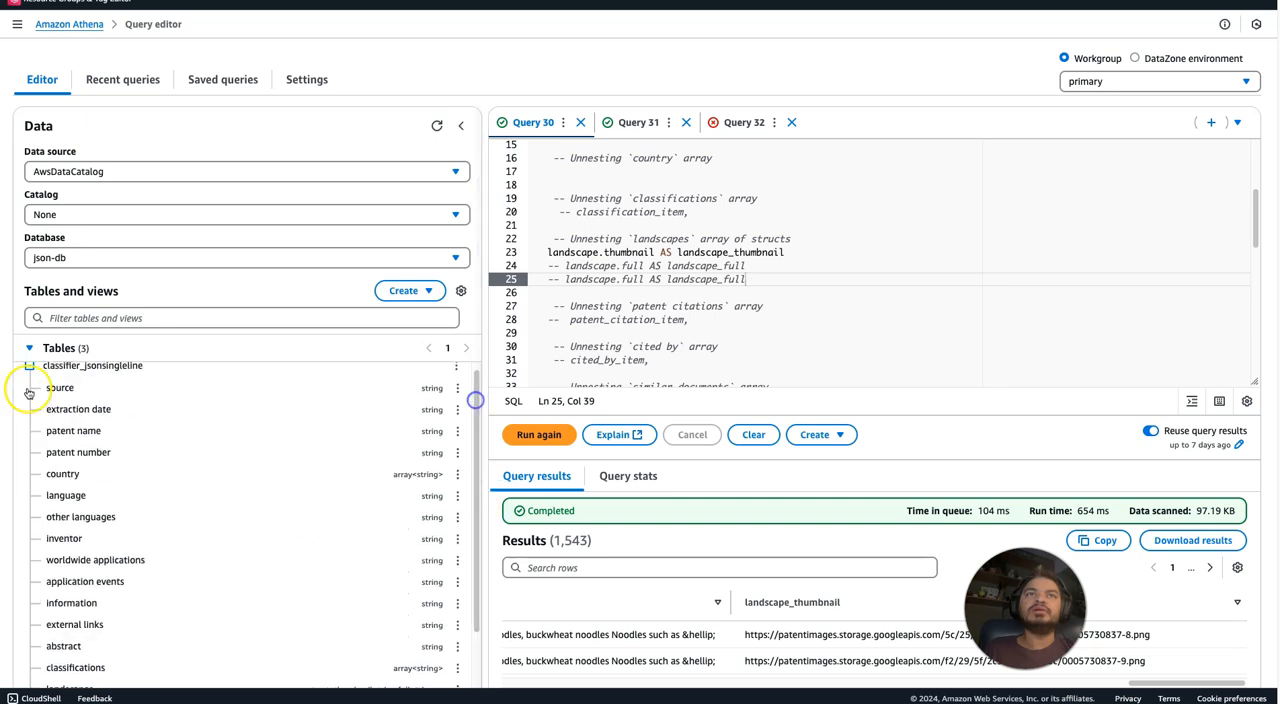
click(30, 372)
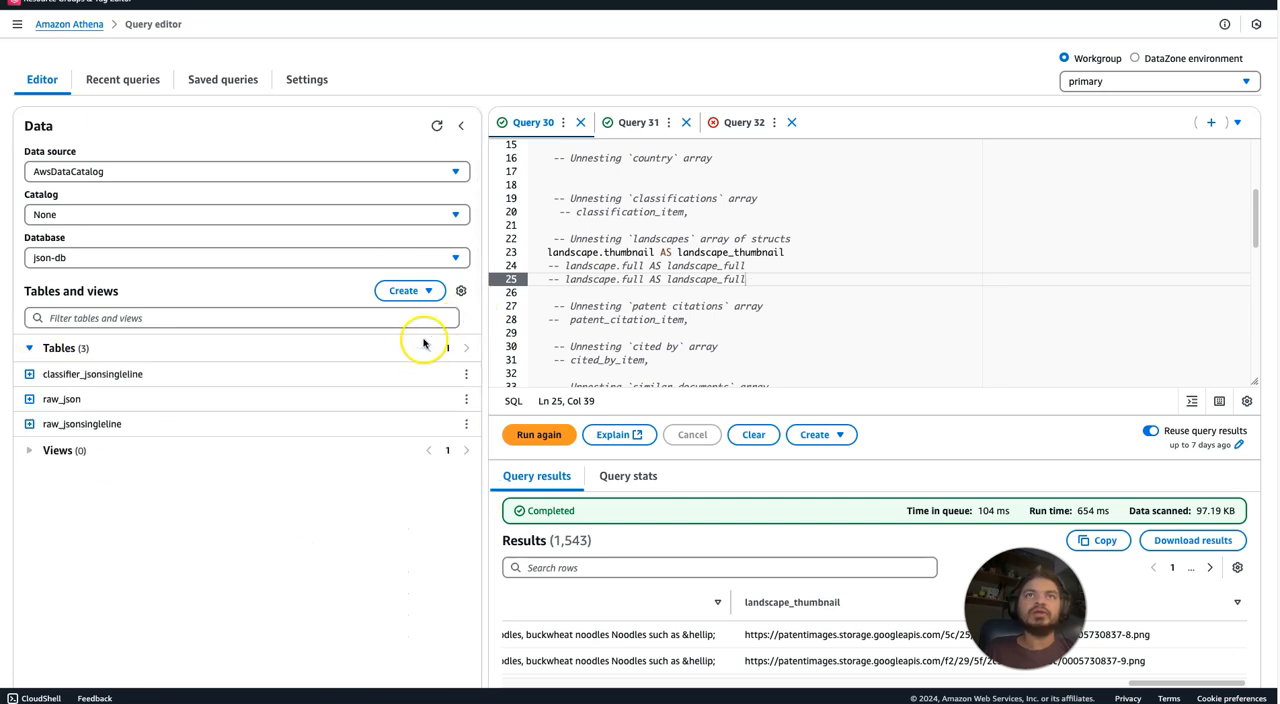
click(433, 125)
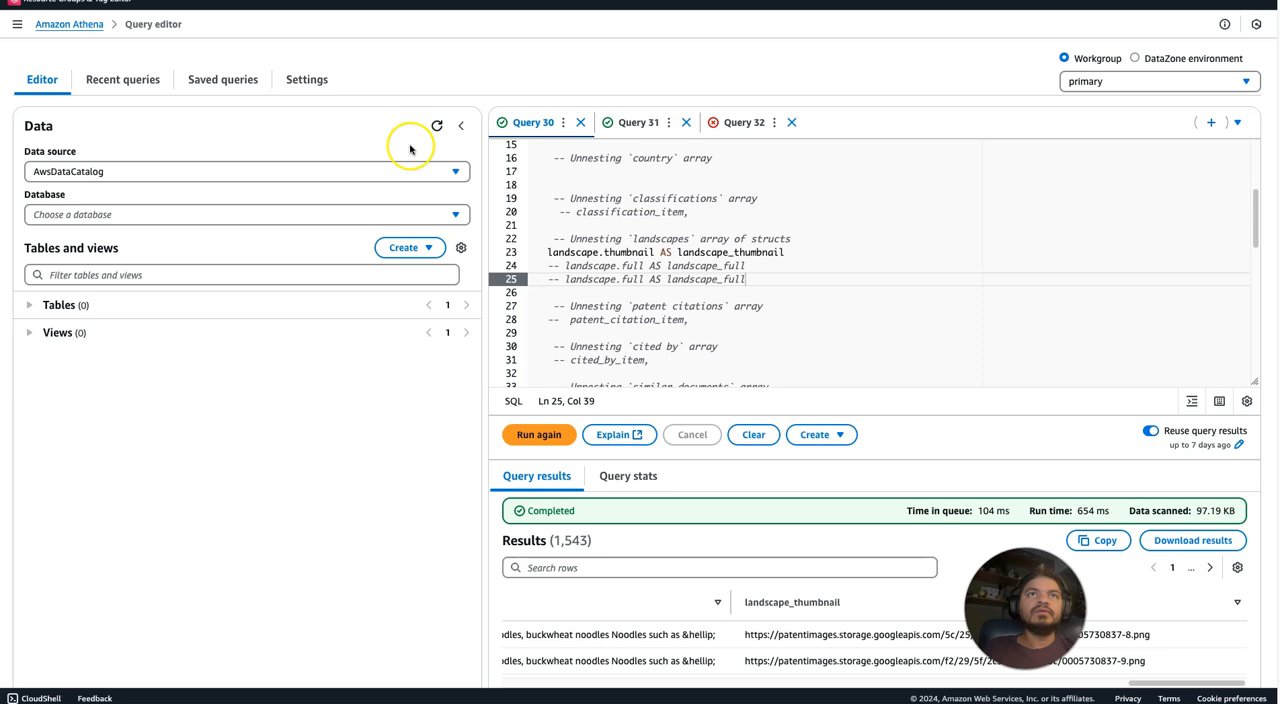
click(31, 354)
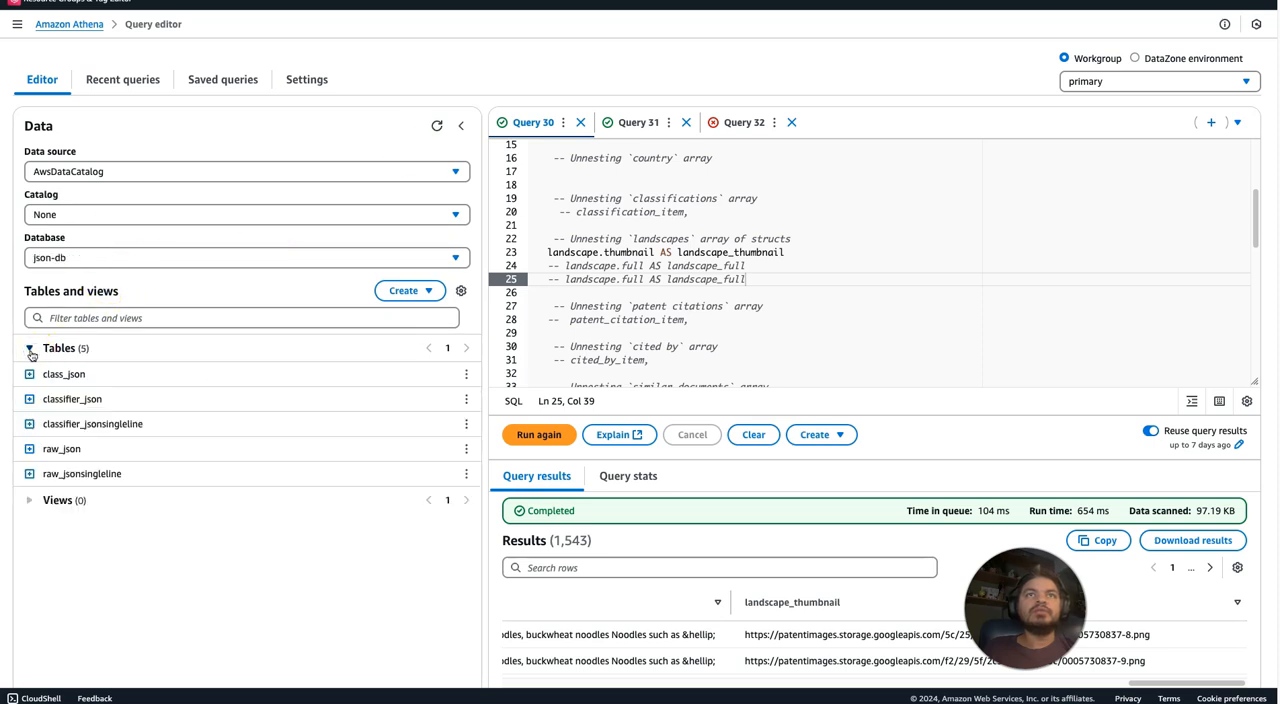
Examine the columns and data types of the classifier_json table, and collapse it again.
click(29, 399)
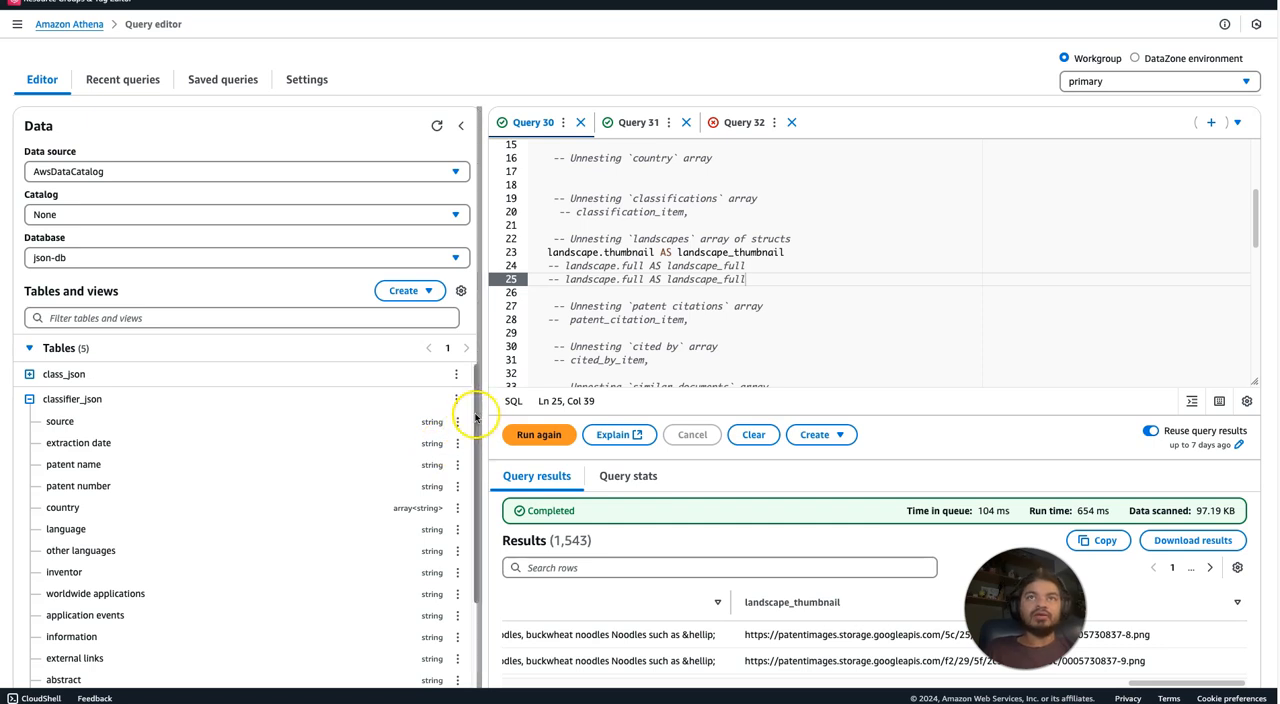
drag(475, 420, 463, 361)
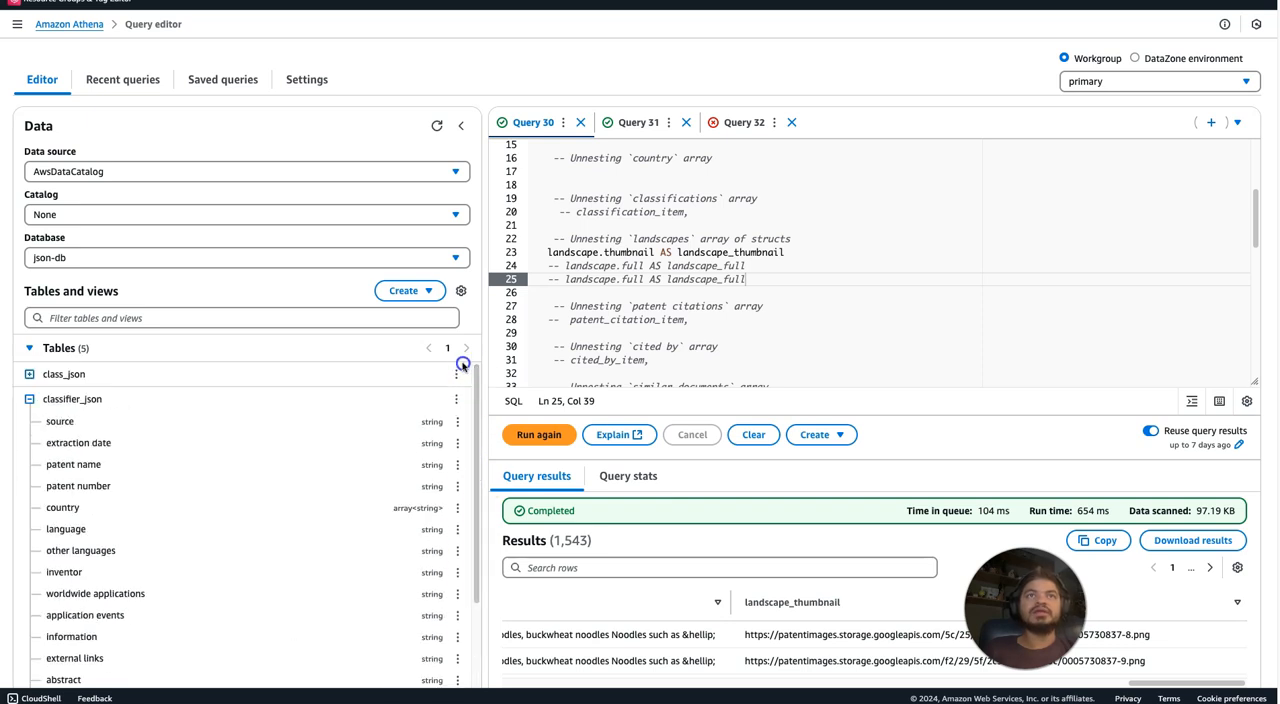
click(28, 399)
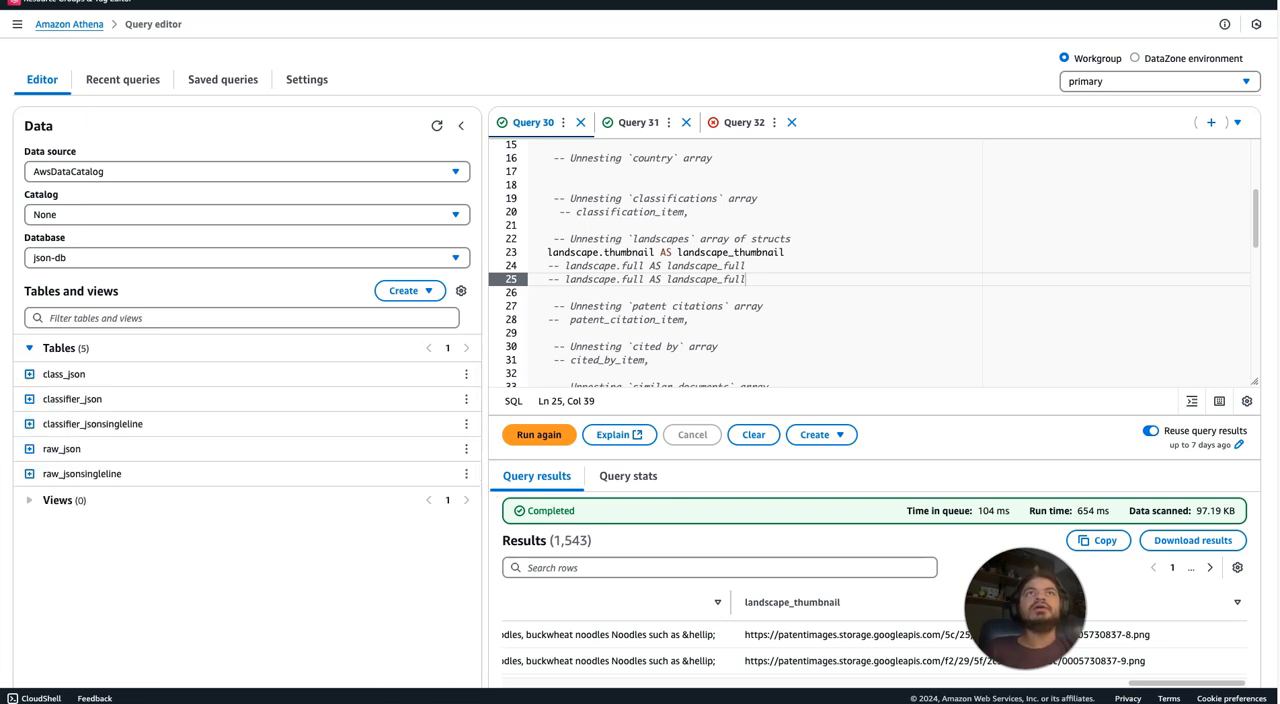
Switch to AWS Glue and review the json-withclassifier crawler's schedule, S3 data source path, assigned classifiers and crawler runs.
click(180, 1)
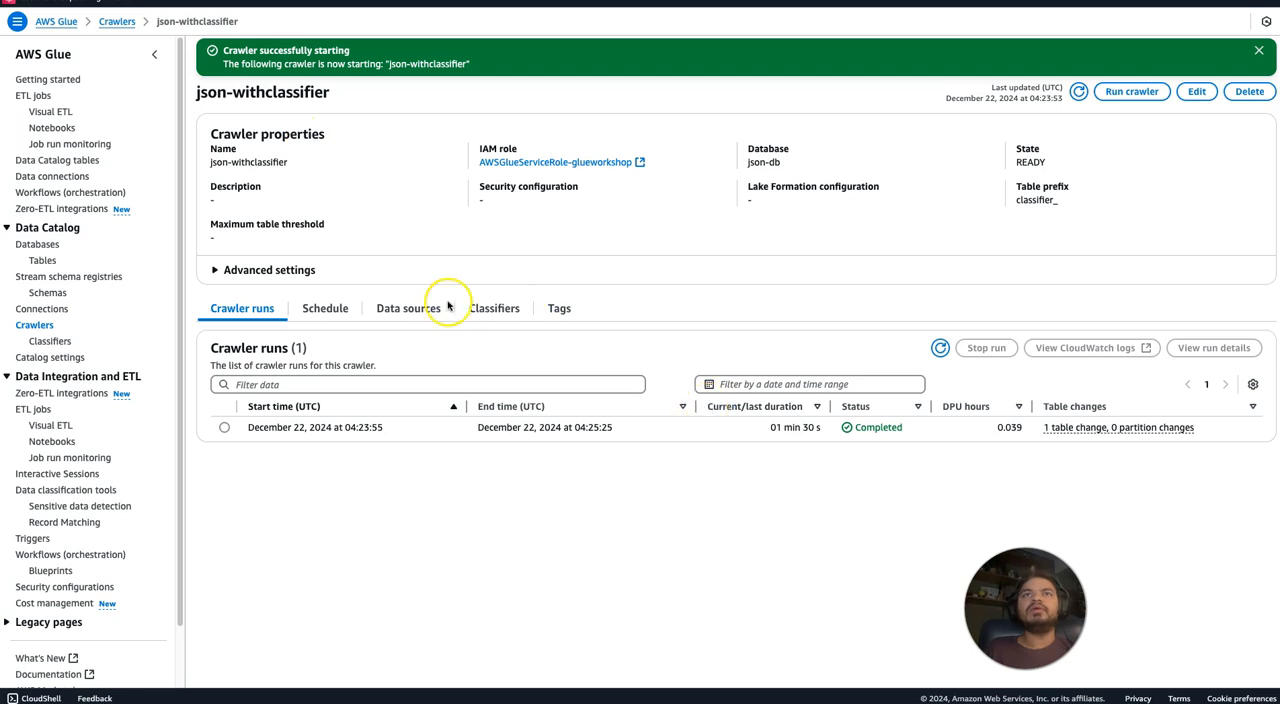
click(328, 309)
click(408, 314)
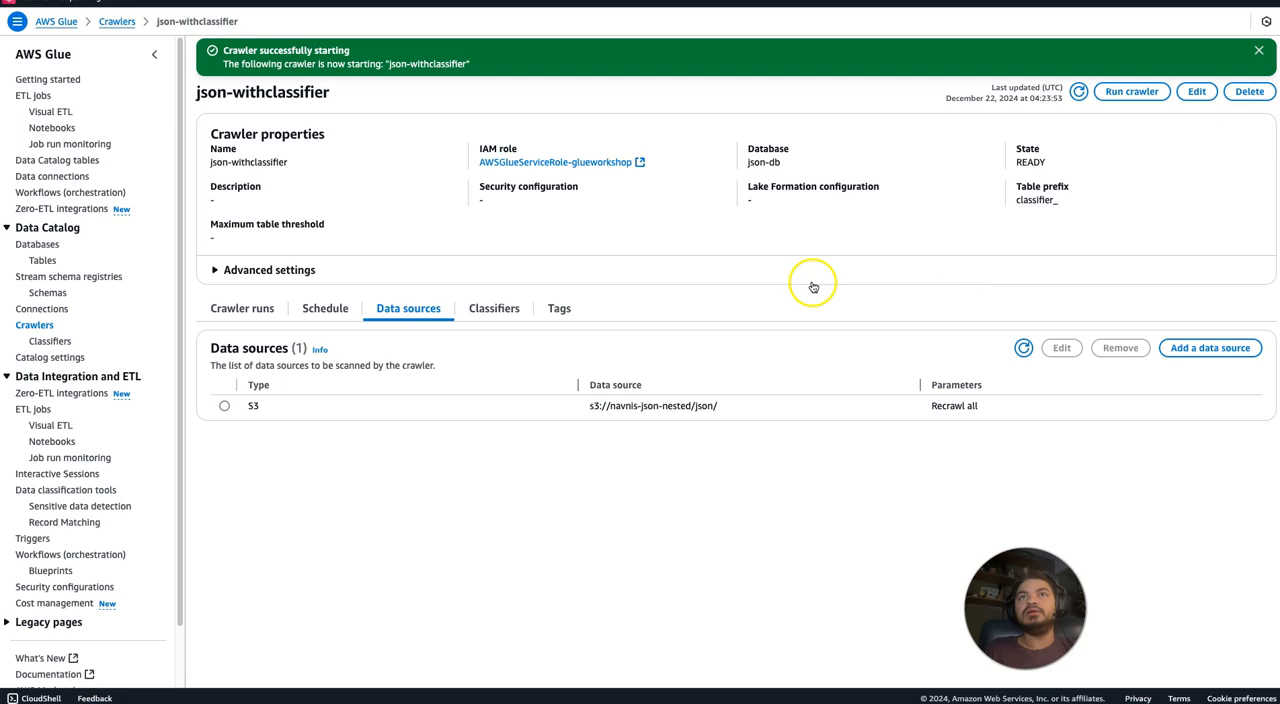
click(507, 310)
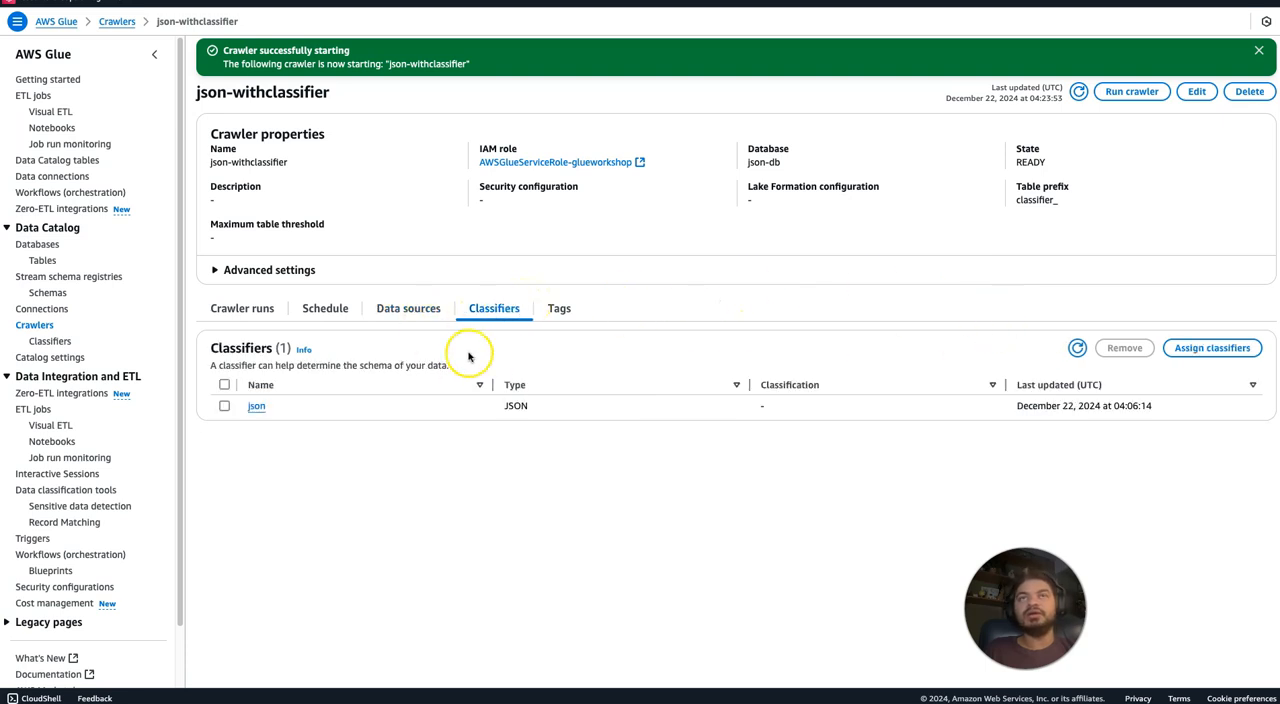
click(420, 315)
drag(591, 407, 822, 403)
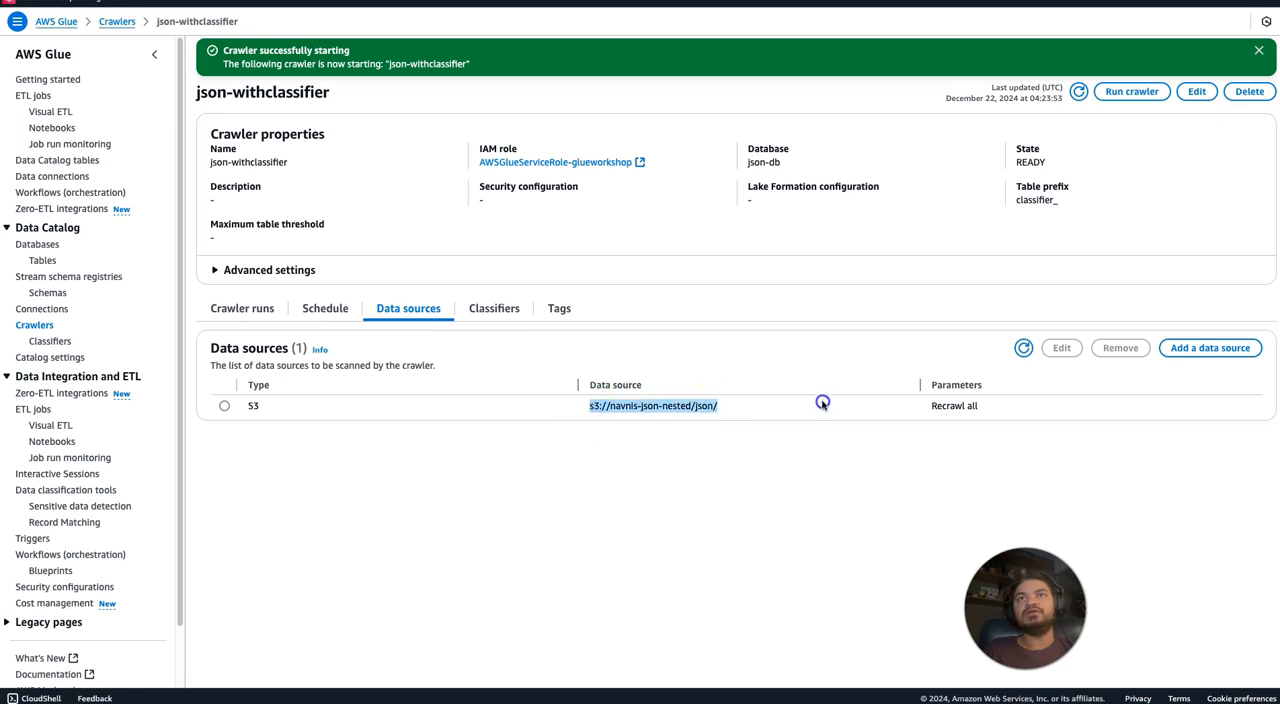
click(230, 306)
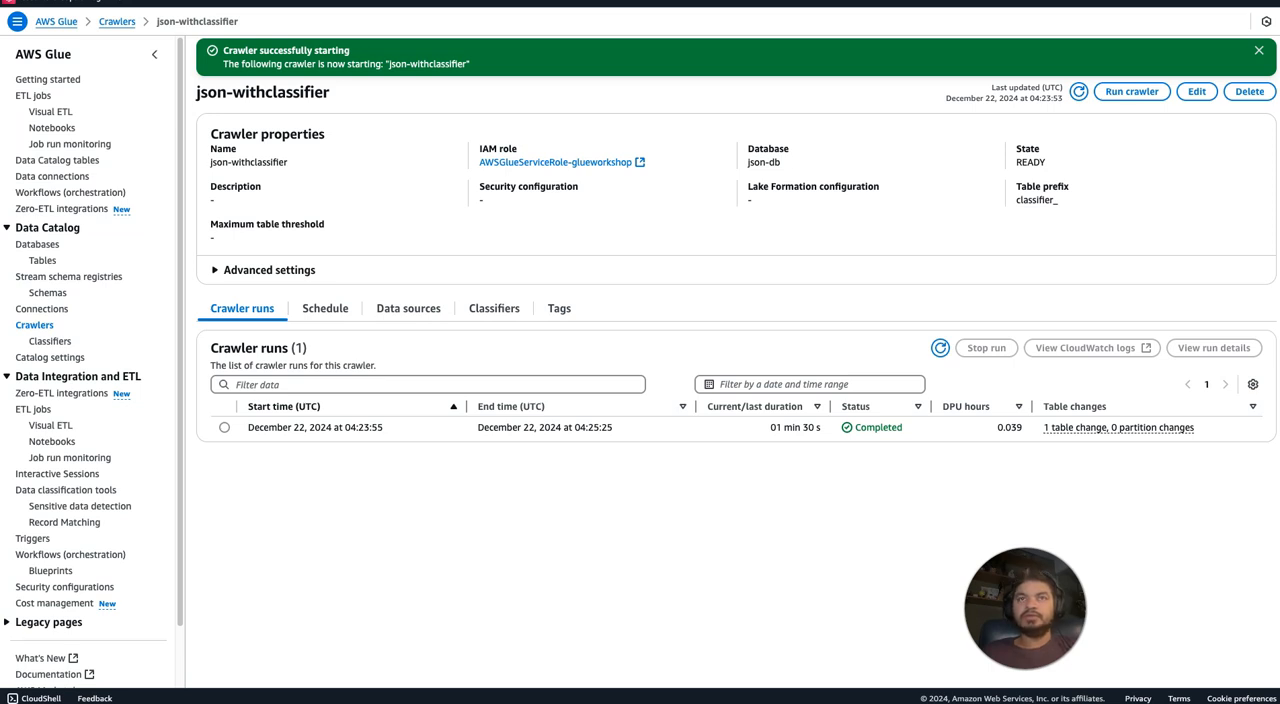
Switch back to Athena, preview the classifier_json table, and read the query outcome.
click(440, 1)
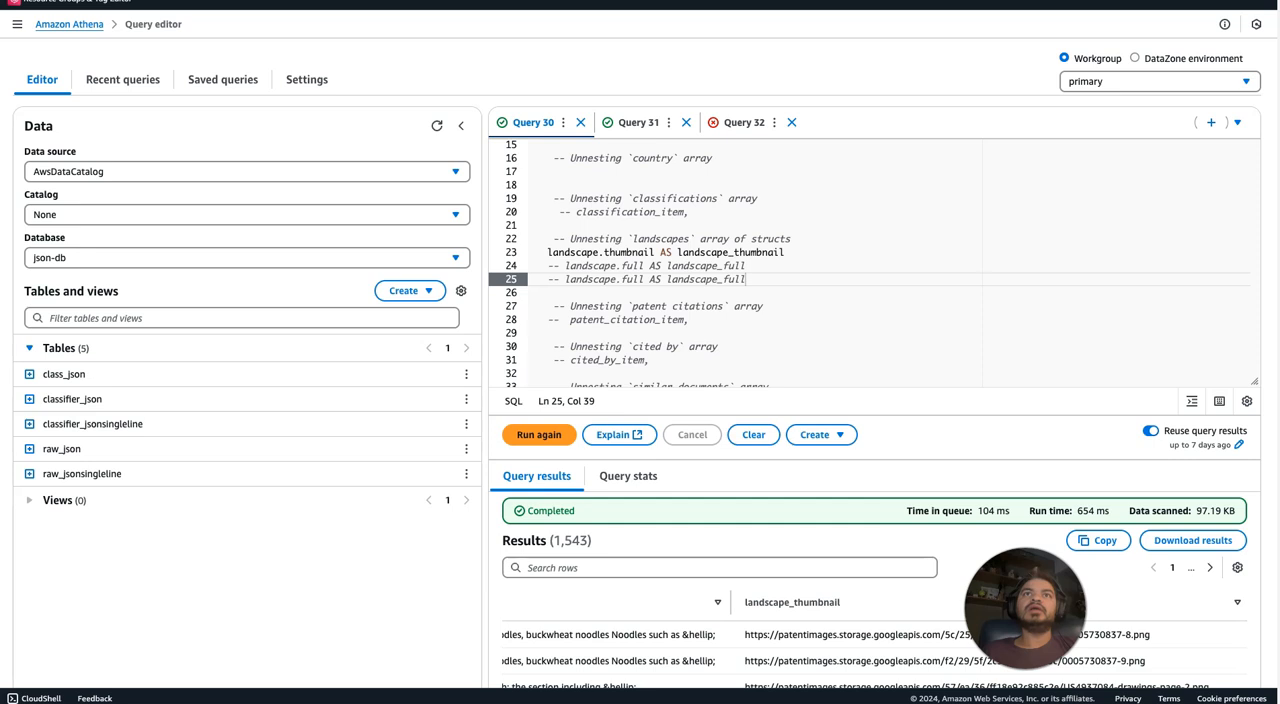
click(466, 399)
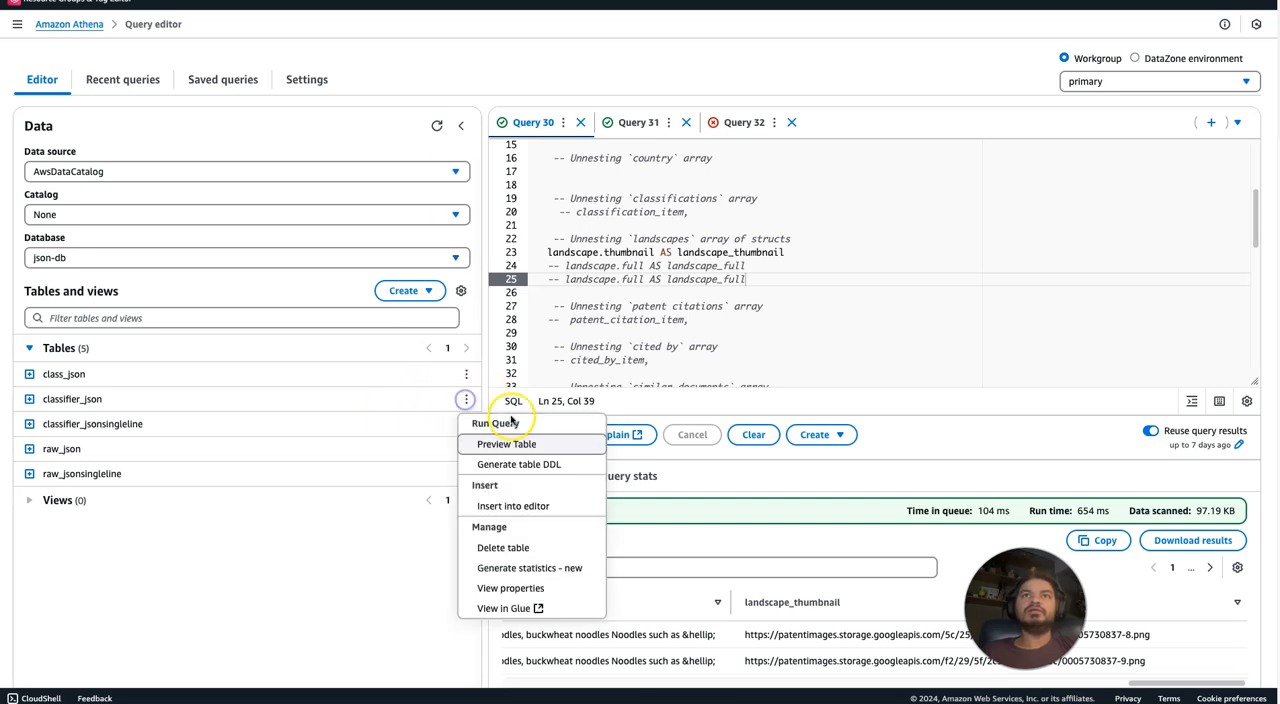
click(508, 446)
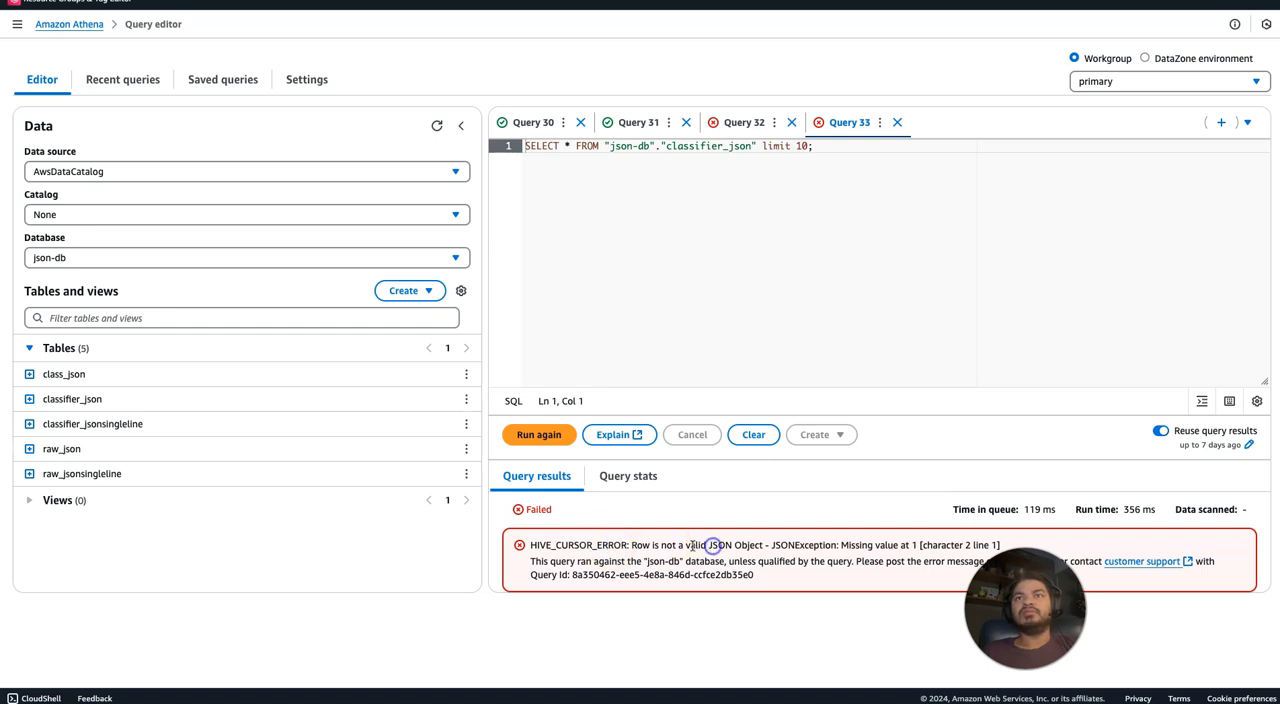
drag(614, 545, 698, 546)
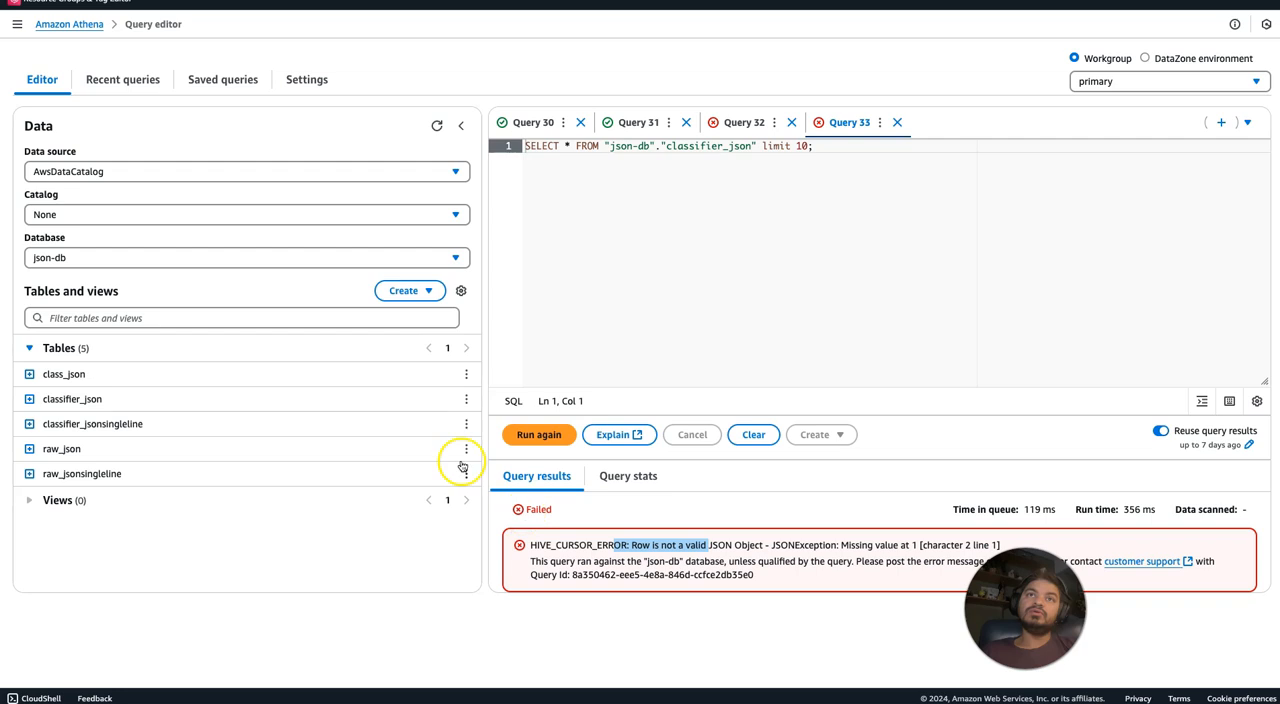
Recheck the classifier_json column list and reread the full error message of its preview query.
click(30, 399)
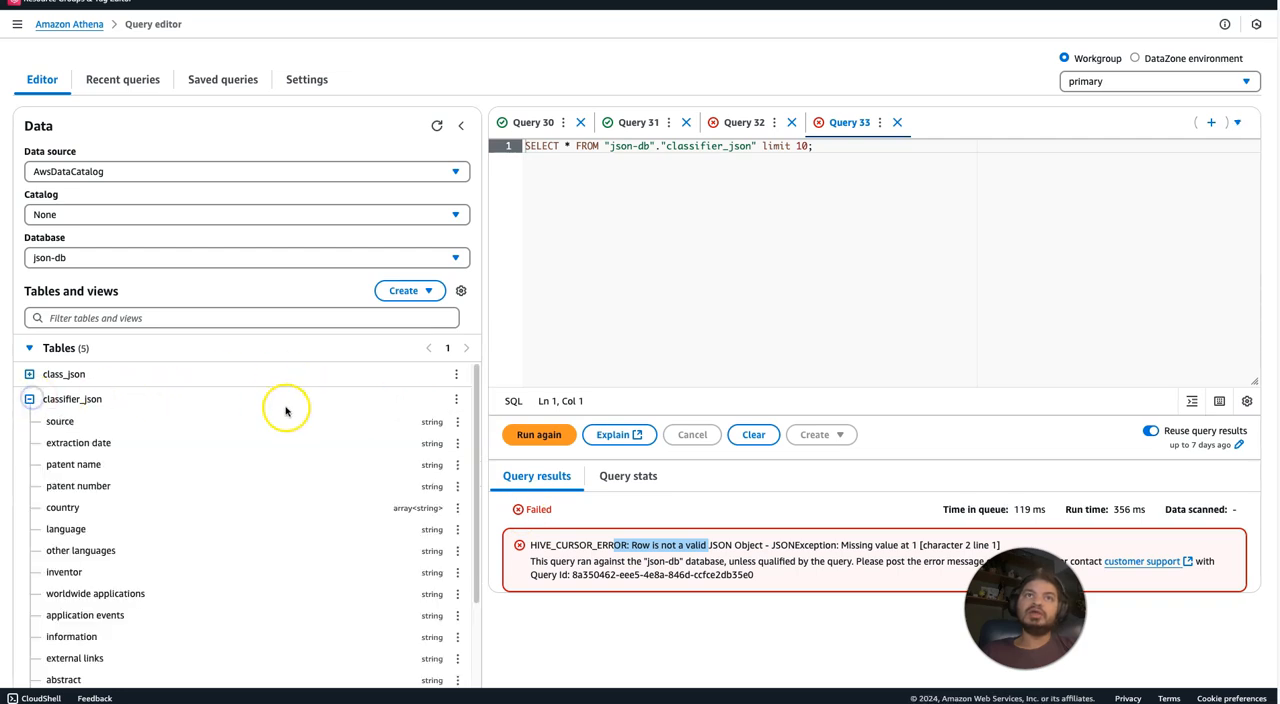
click(29, 400)
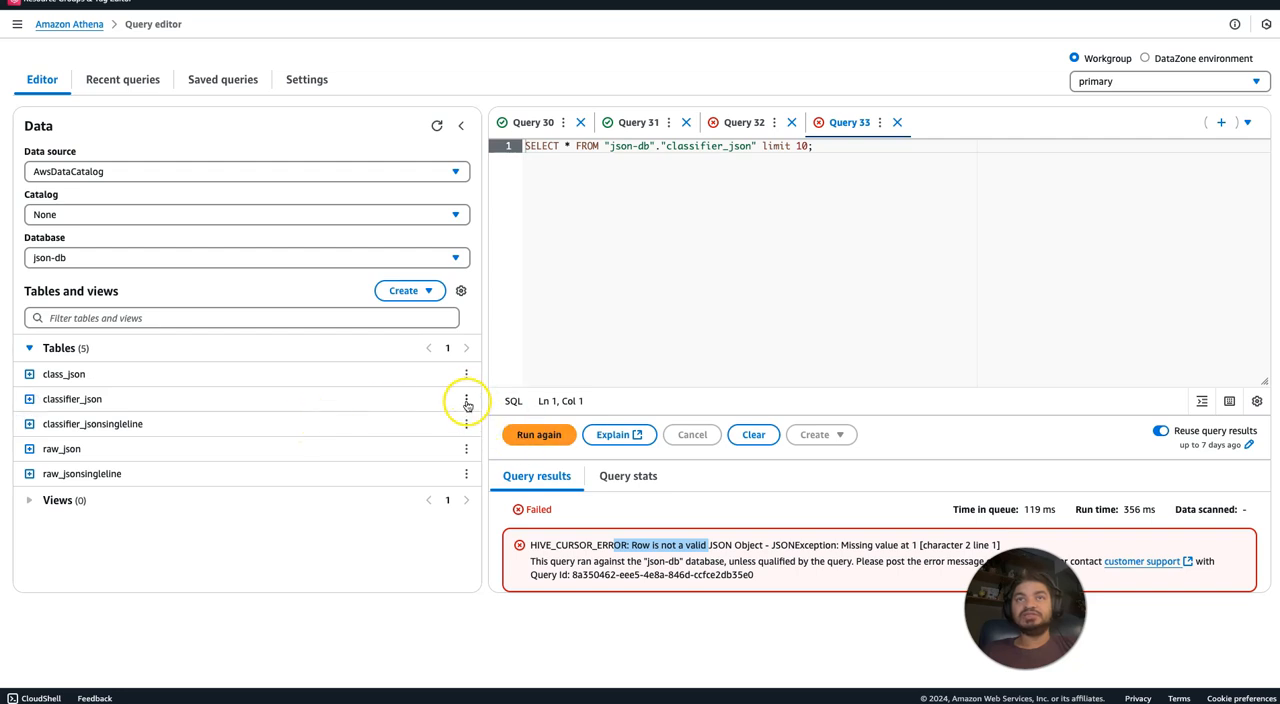
click(586, 546)
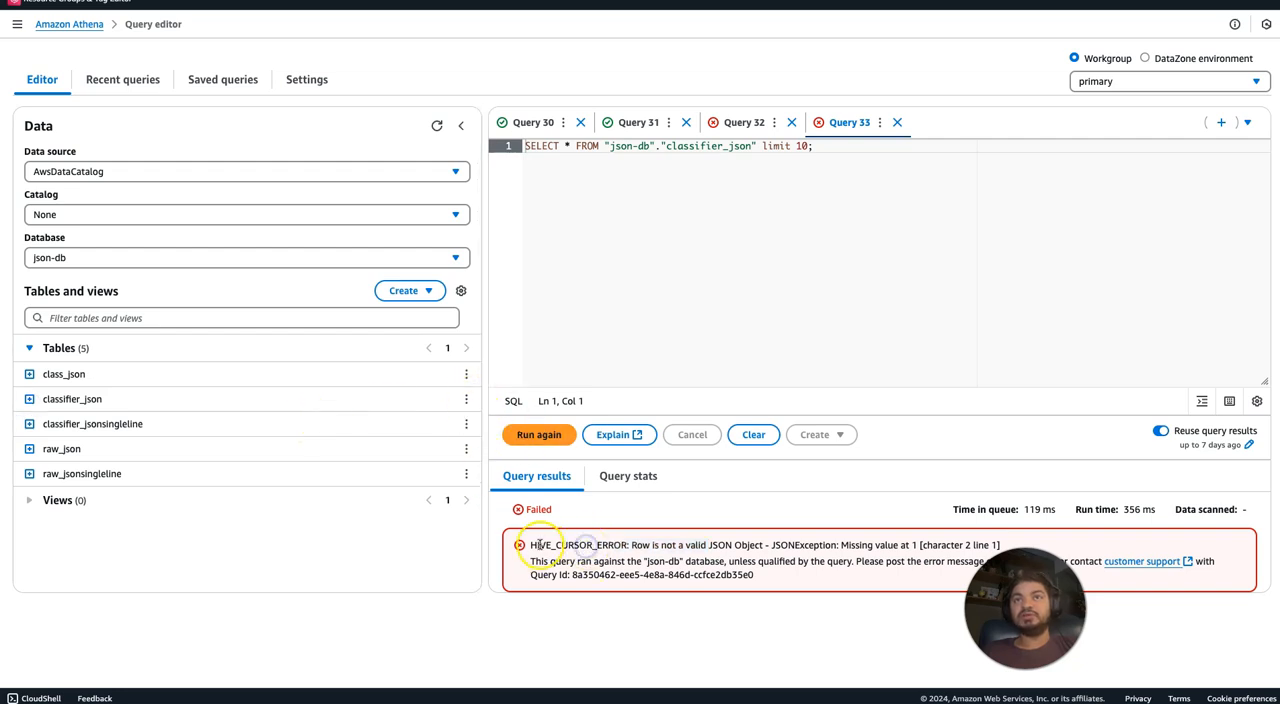
drag(538, 546, 602, 557)
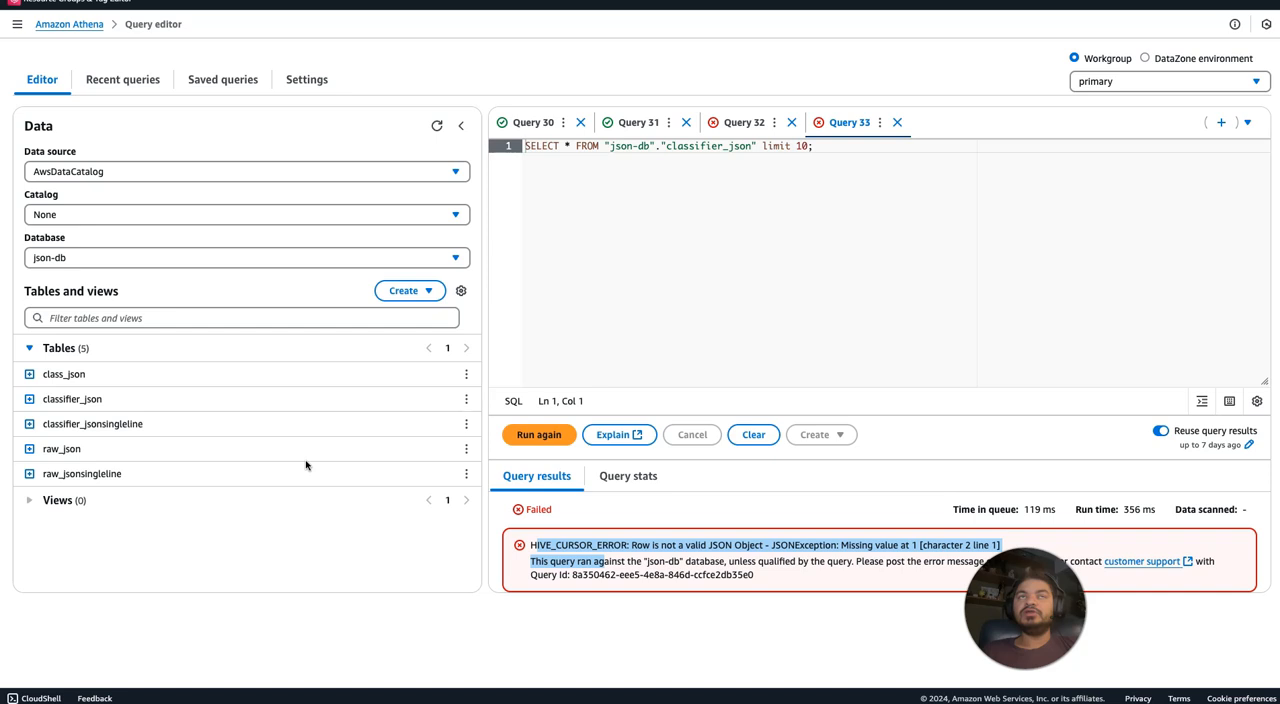
Compare the raw_json and raw_jsonsingleline preview queries and their results, and widen the query editor area.
click(728, 124)
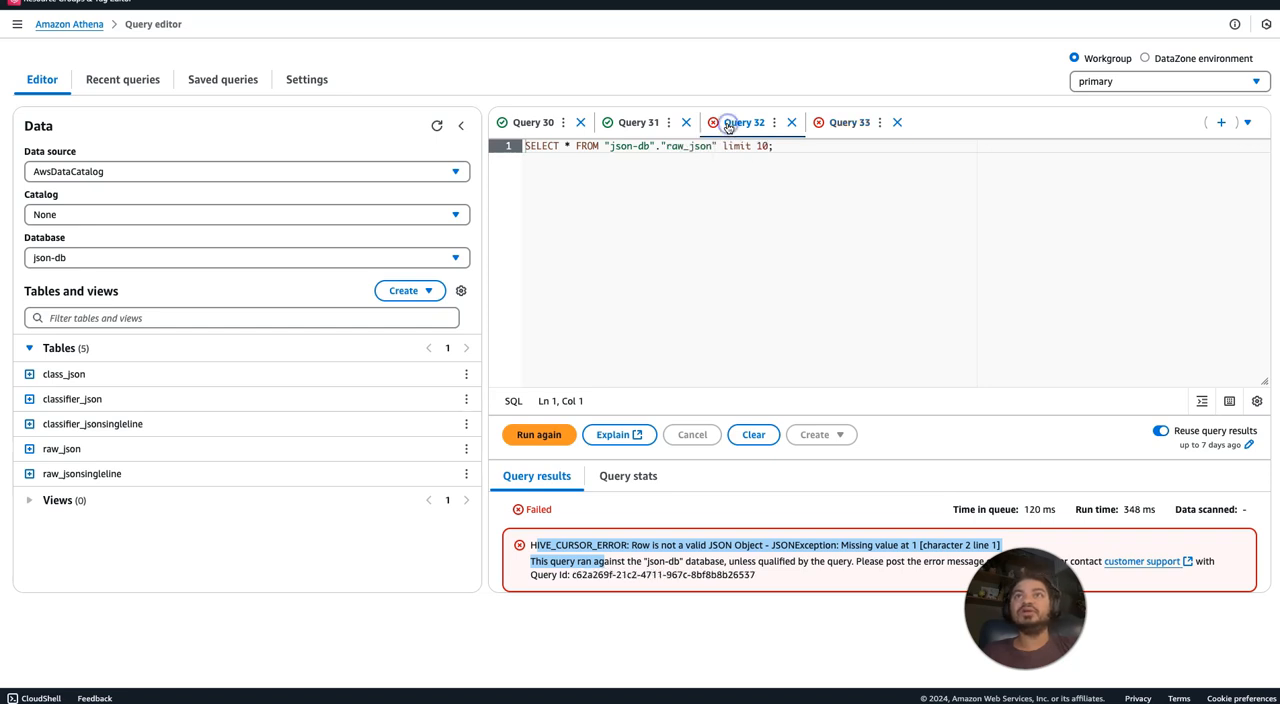
click(618, 126)
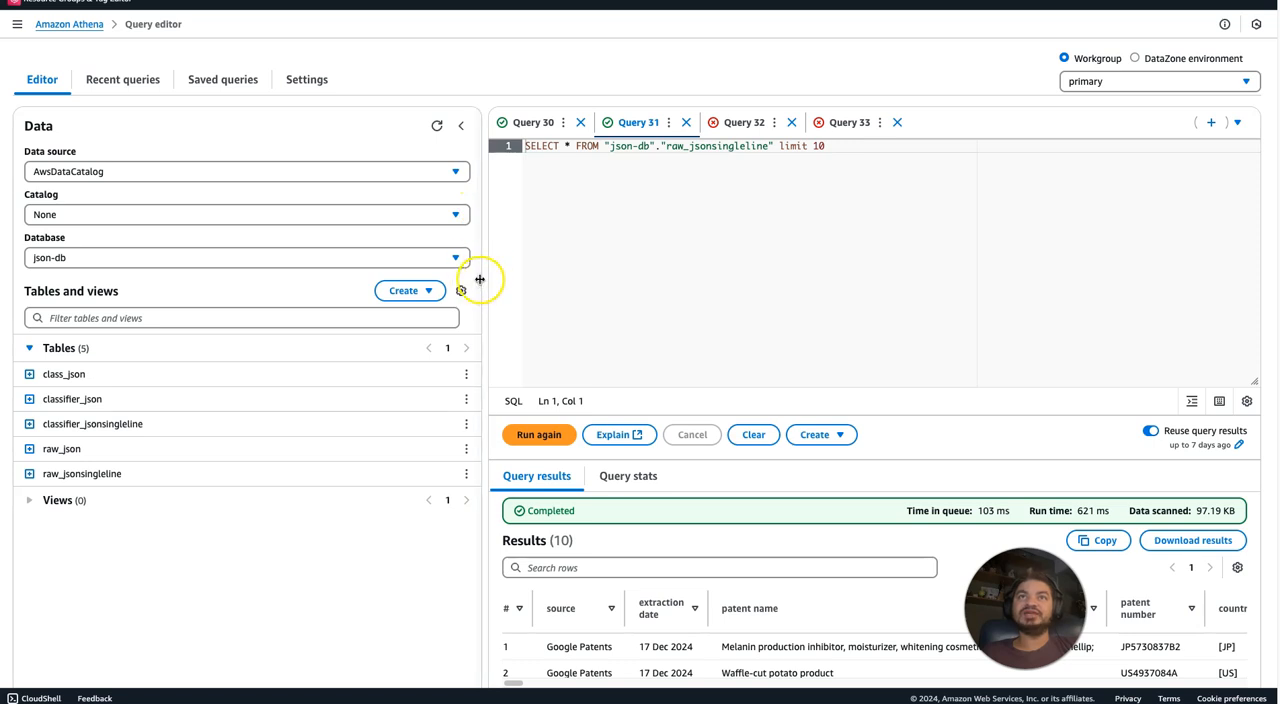
drag(476, 278, 348, 281)
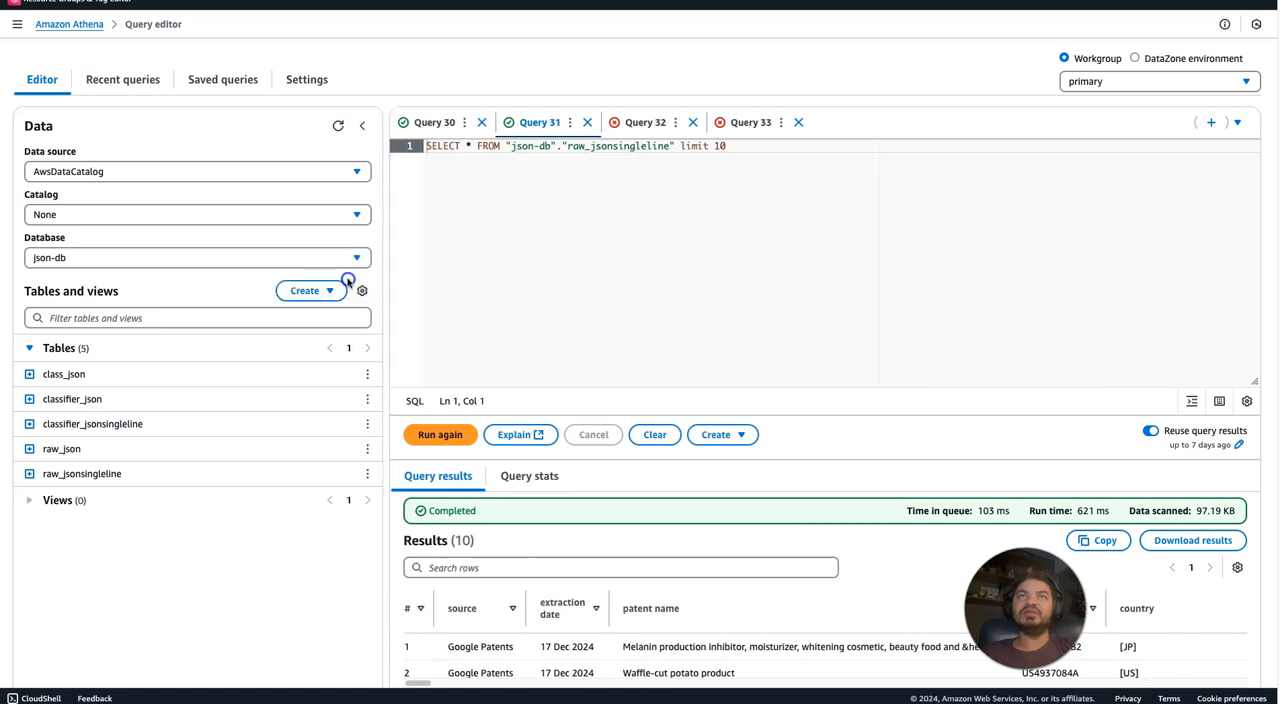
Review the landscape.thumbnail expression on line 23 of Query 30 and the CROSS JOIN UNNEST(country) clause on line 49.
click(438, 122)
drag(689, 253, 557, 253)
click(455, 253)
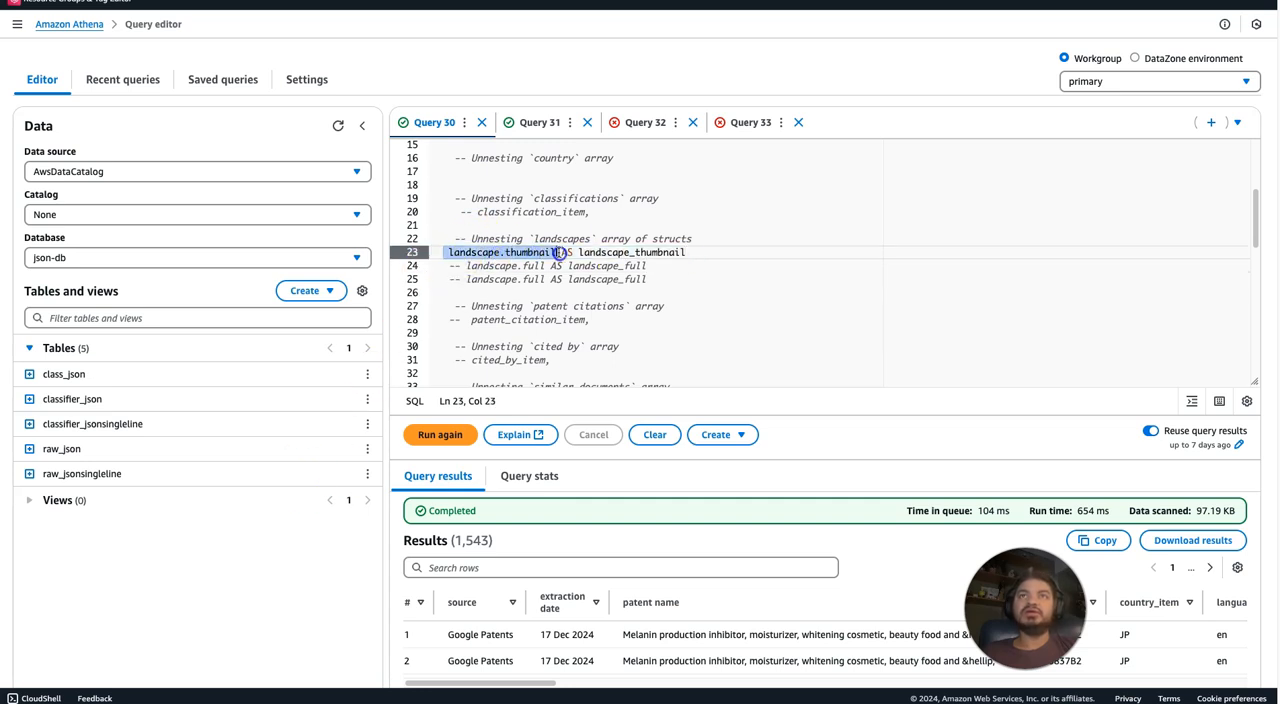
drag(1254, 210, 1242, 296)
drag(430, 258, 570, 258)
click(632, 268)
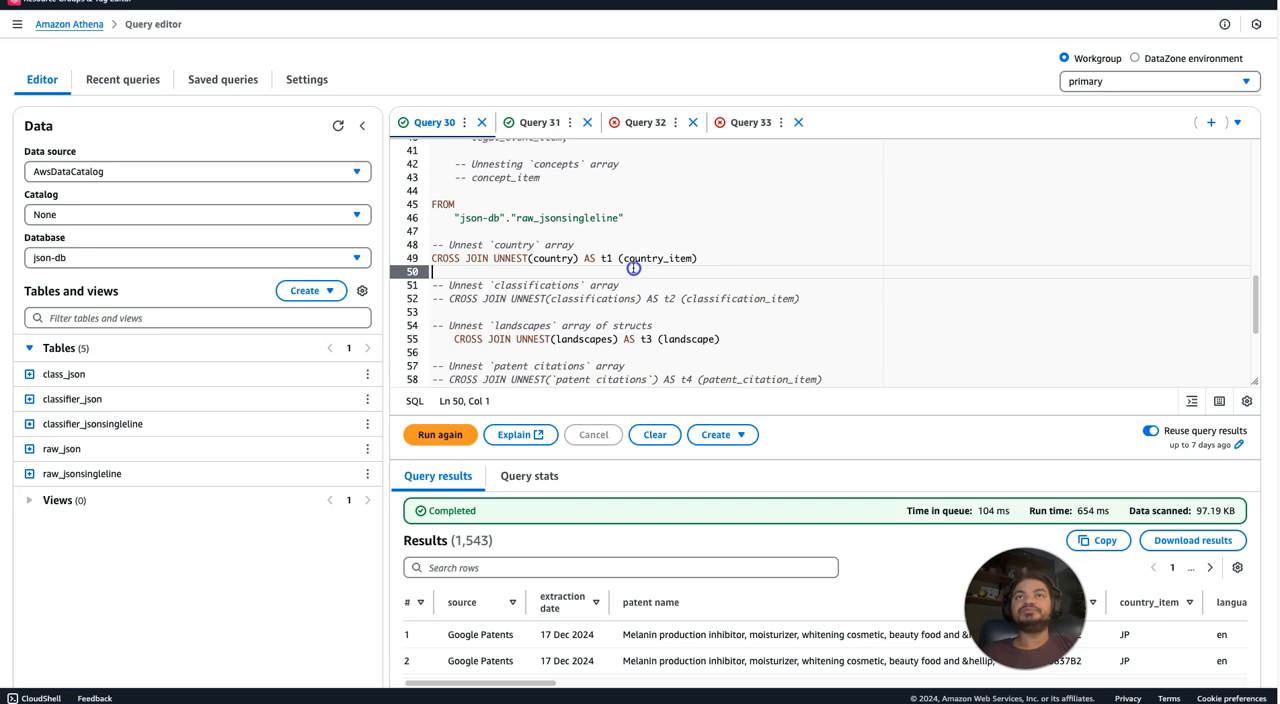